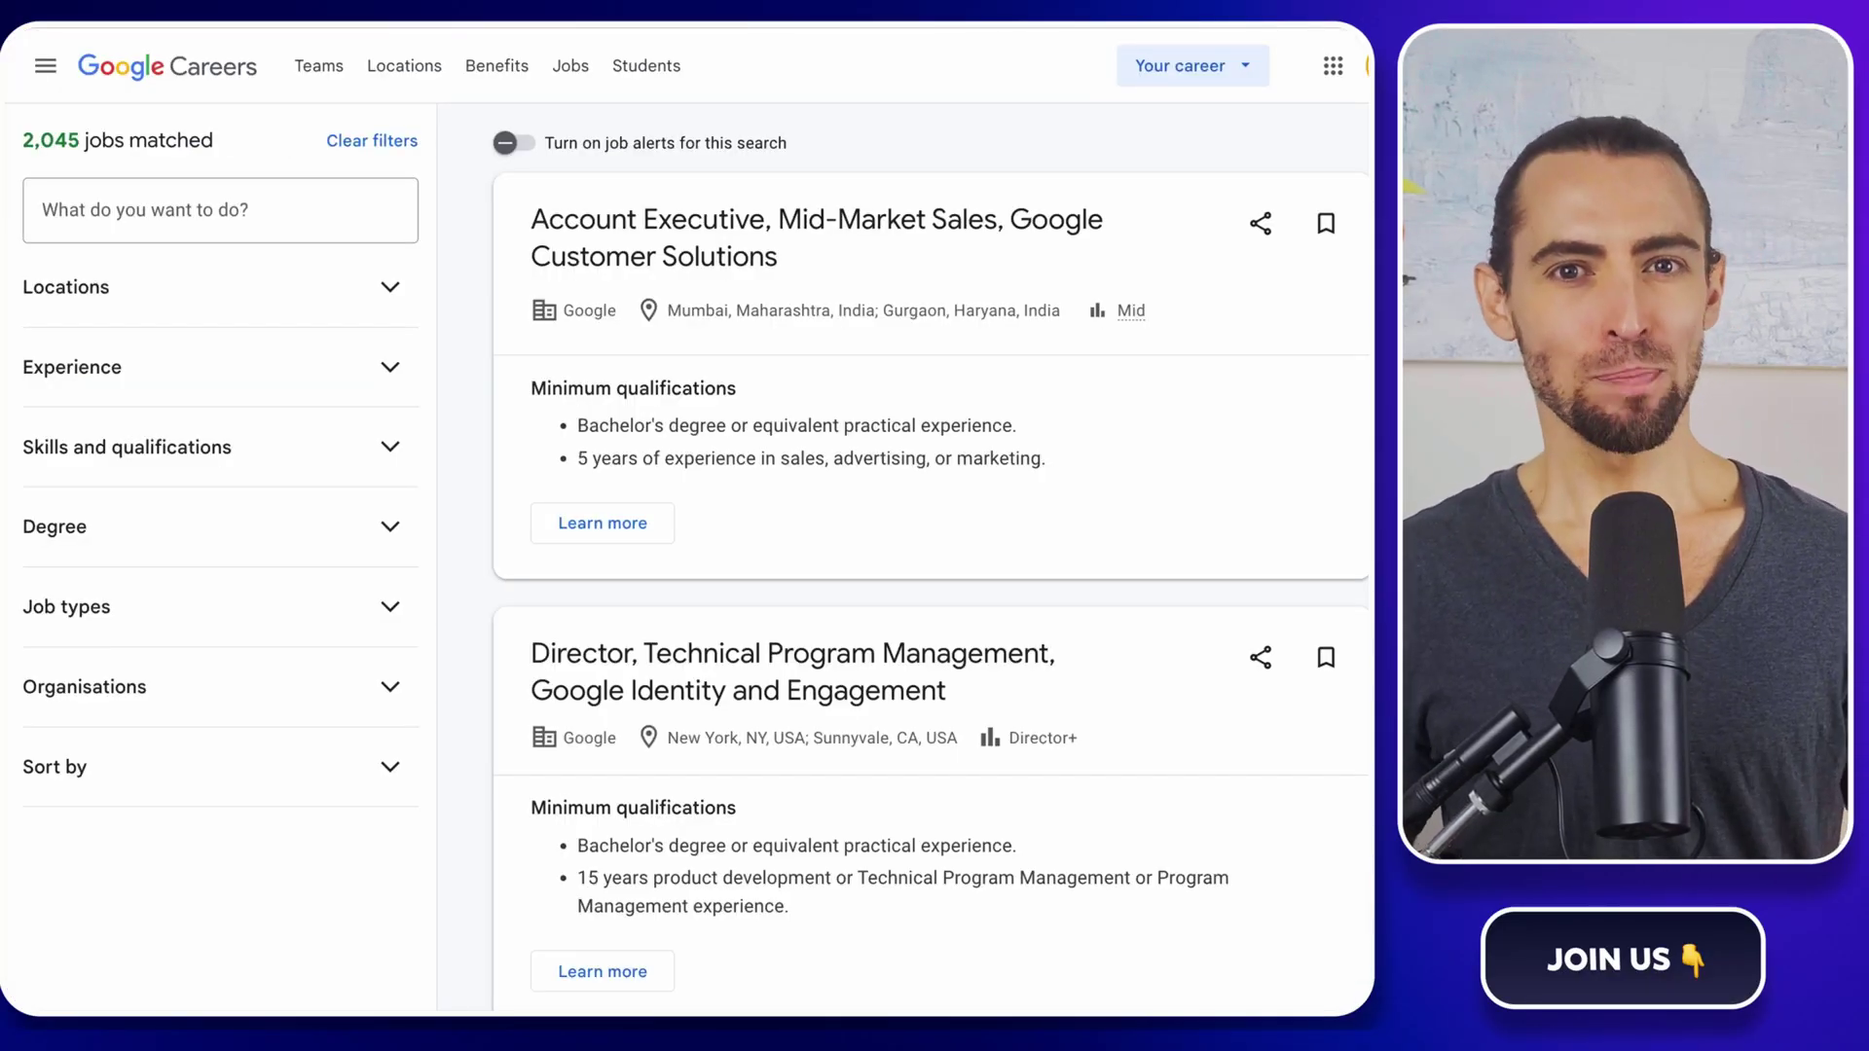
scroll(930, 585, down, 3)
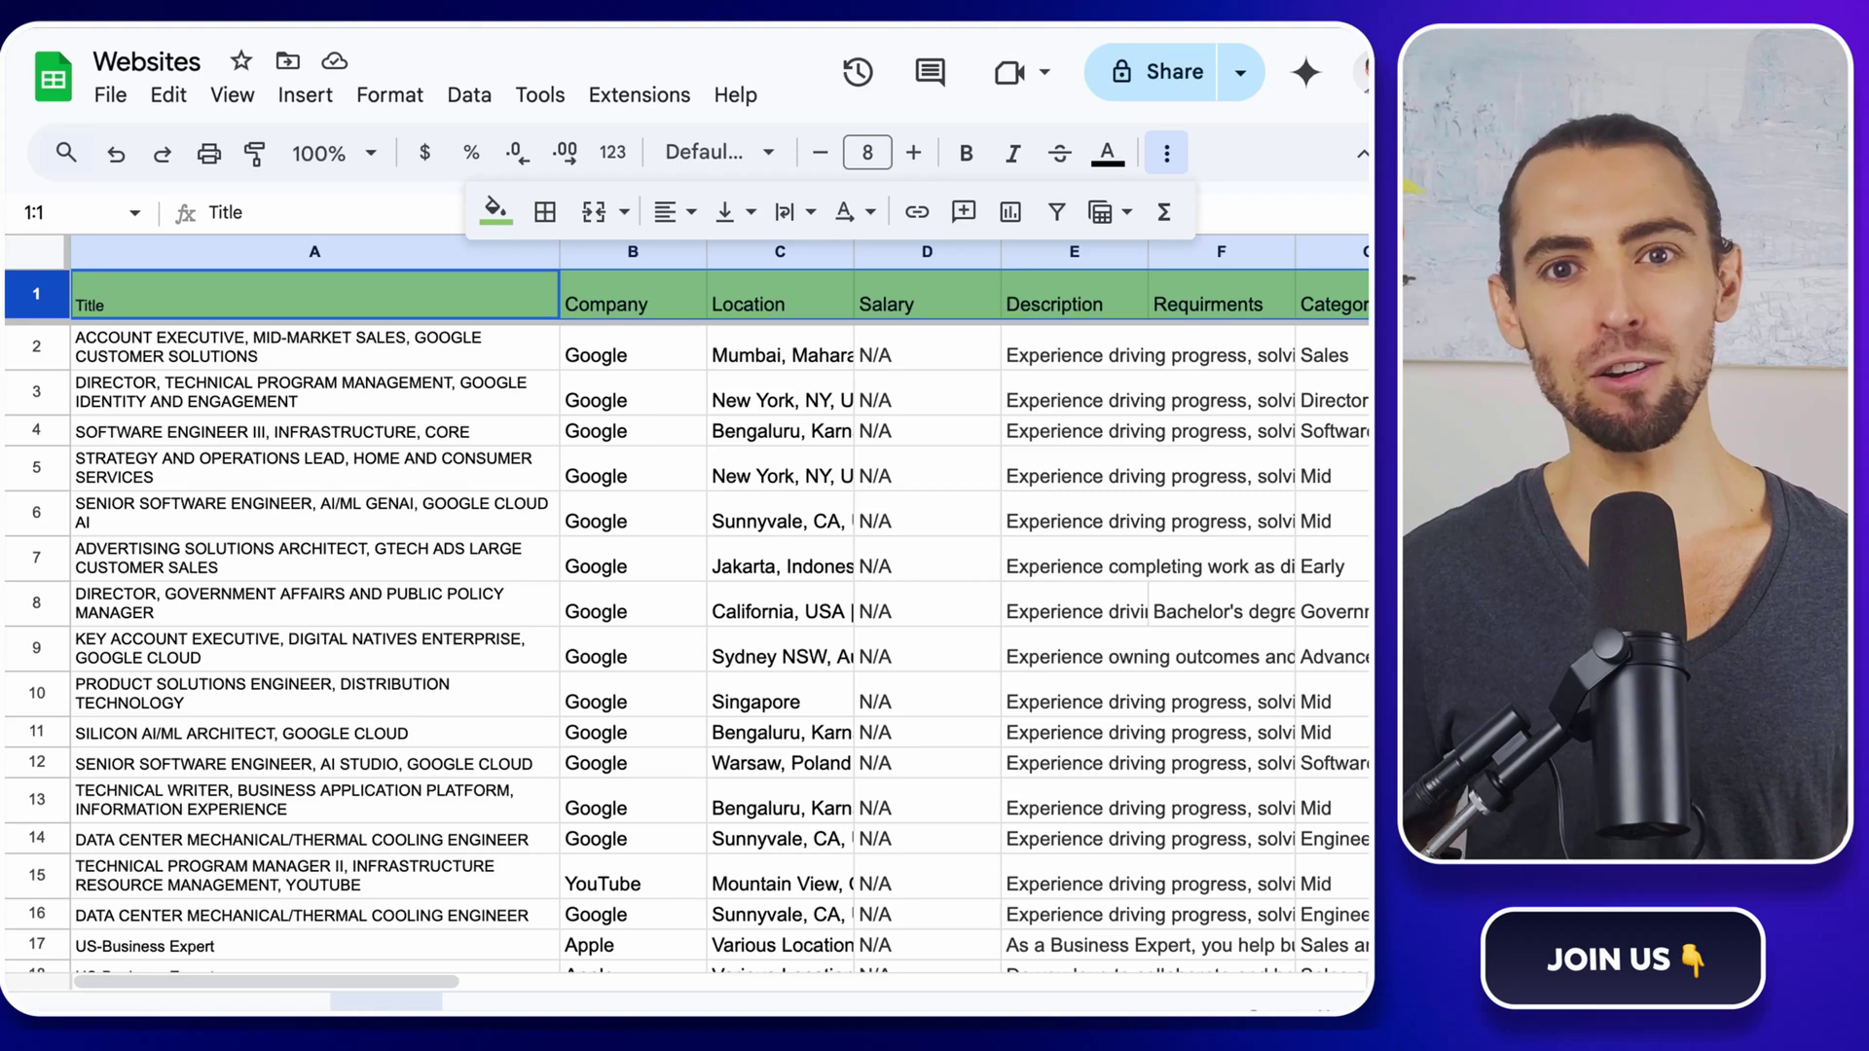
scroll(1365, 589, right, 2)
scroll(1364, 590, right, 2)
scroll(1364, 591, right, 2)
scroll(1364, 590, right, 2)
scroll(1365, 589, right, 2)
scroll(1364, 590, right, 2)
scroll(1363, 590, right, 2)
scroll(1364, 590, right, 2)
scroll(1363, 589, right, 2)
scroll(1363, 590, right, 2)
scroll(1363, 591, right, 2)
scroll(1364, 590, left, 10)
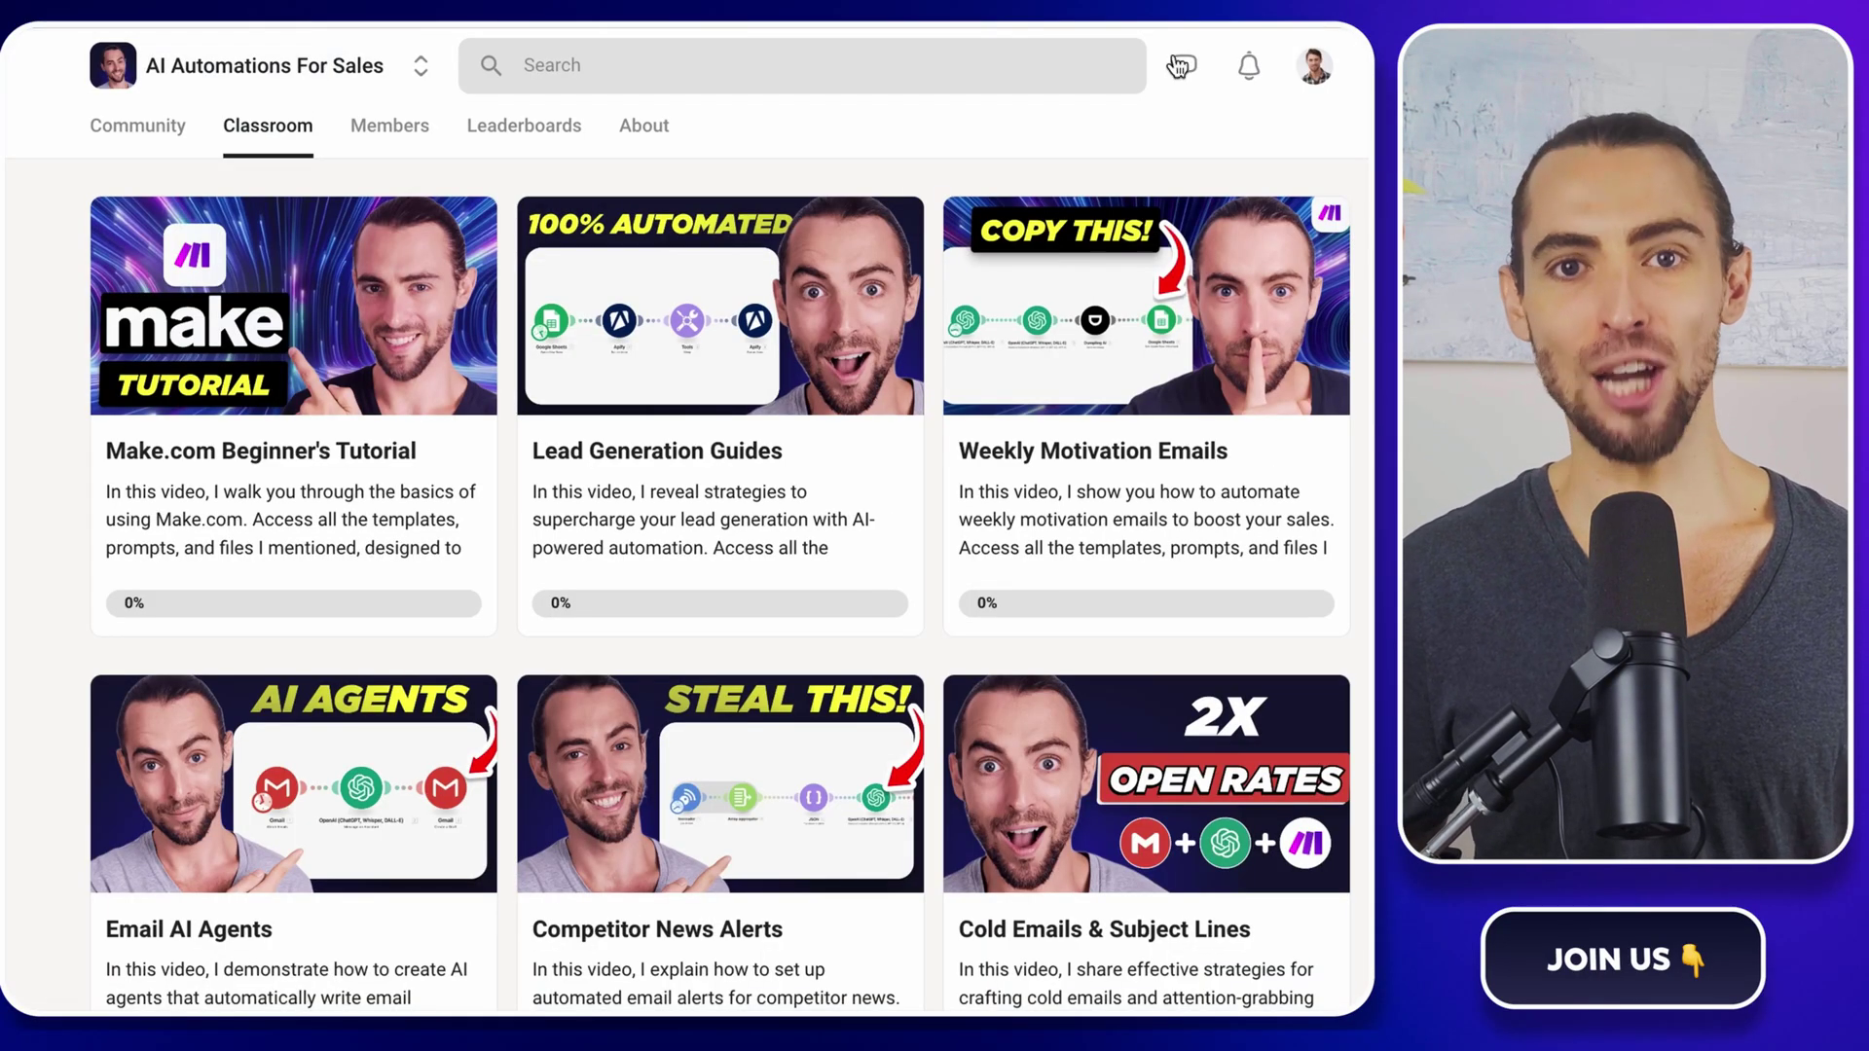
scroll(1202, 117, down, 3)
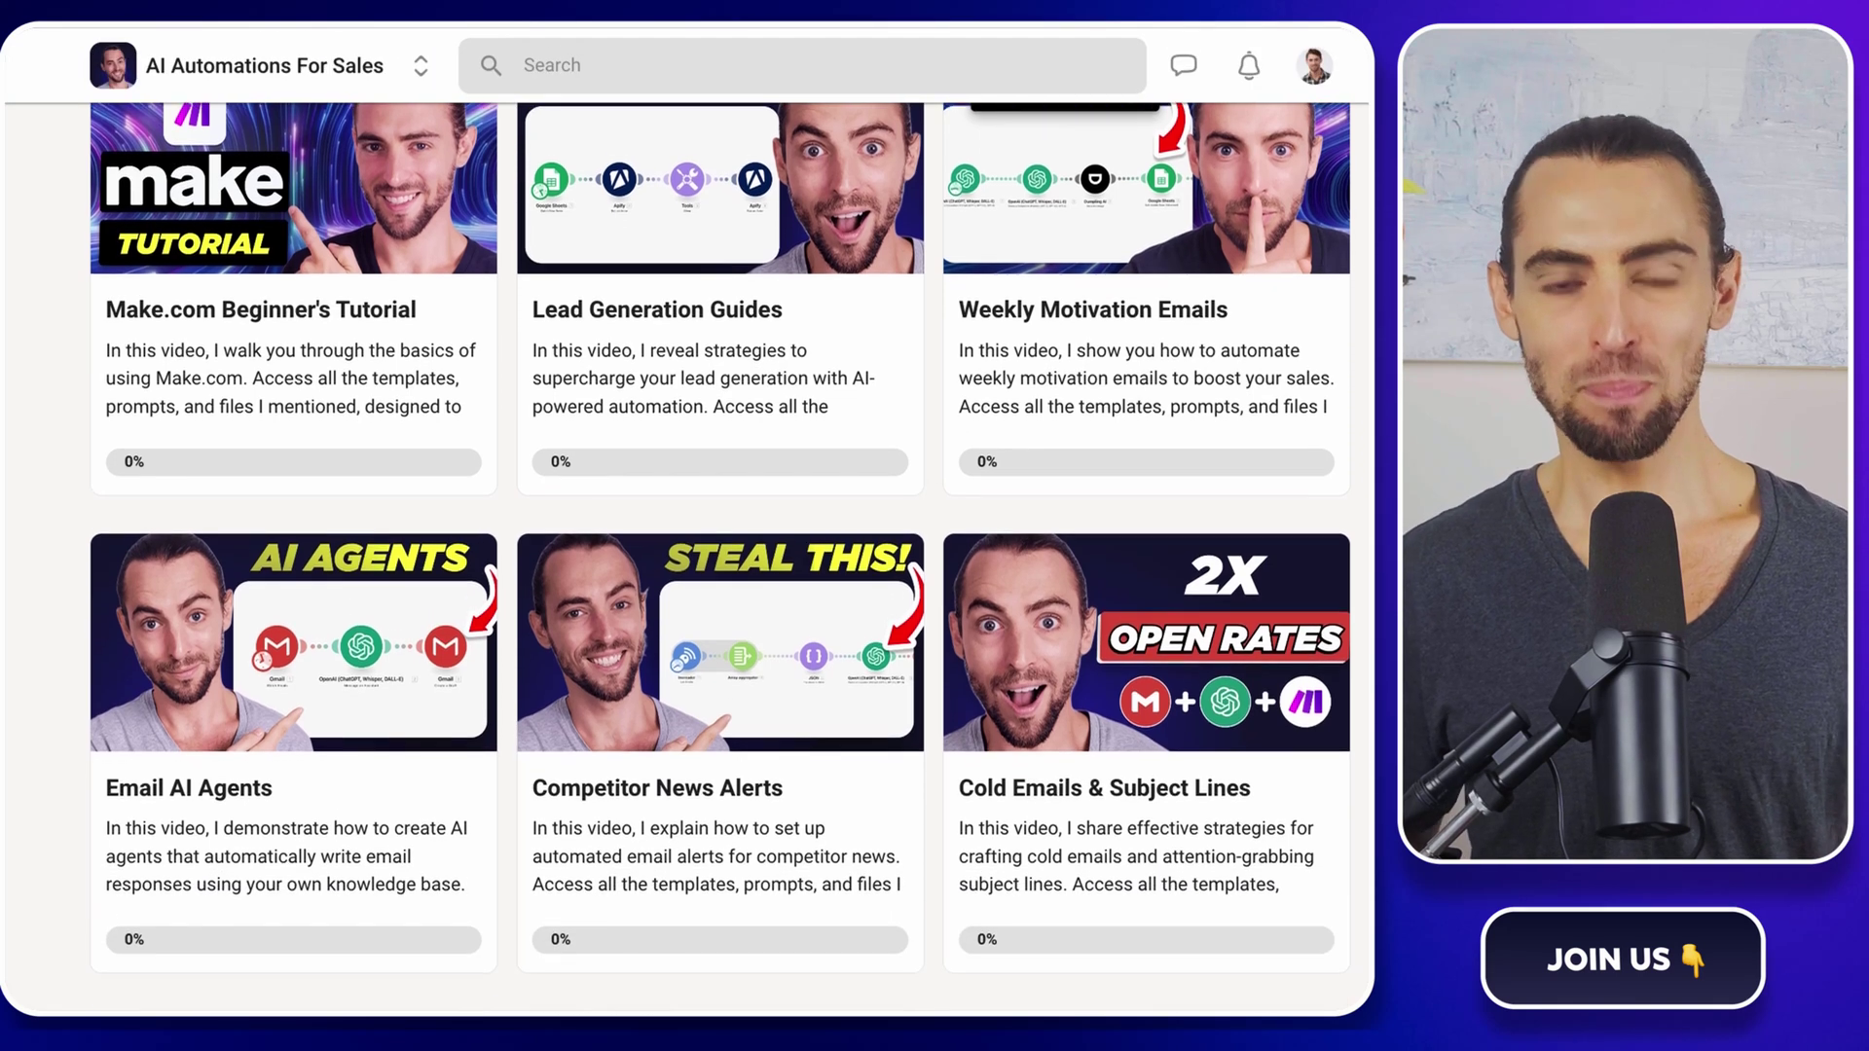
scroll(731, 584, down, 2)
scroll(730, 585, down, 2)
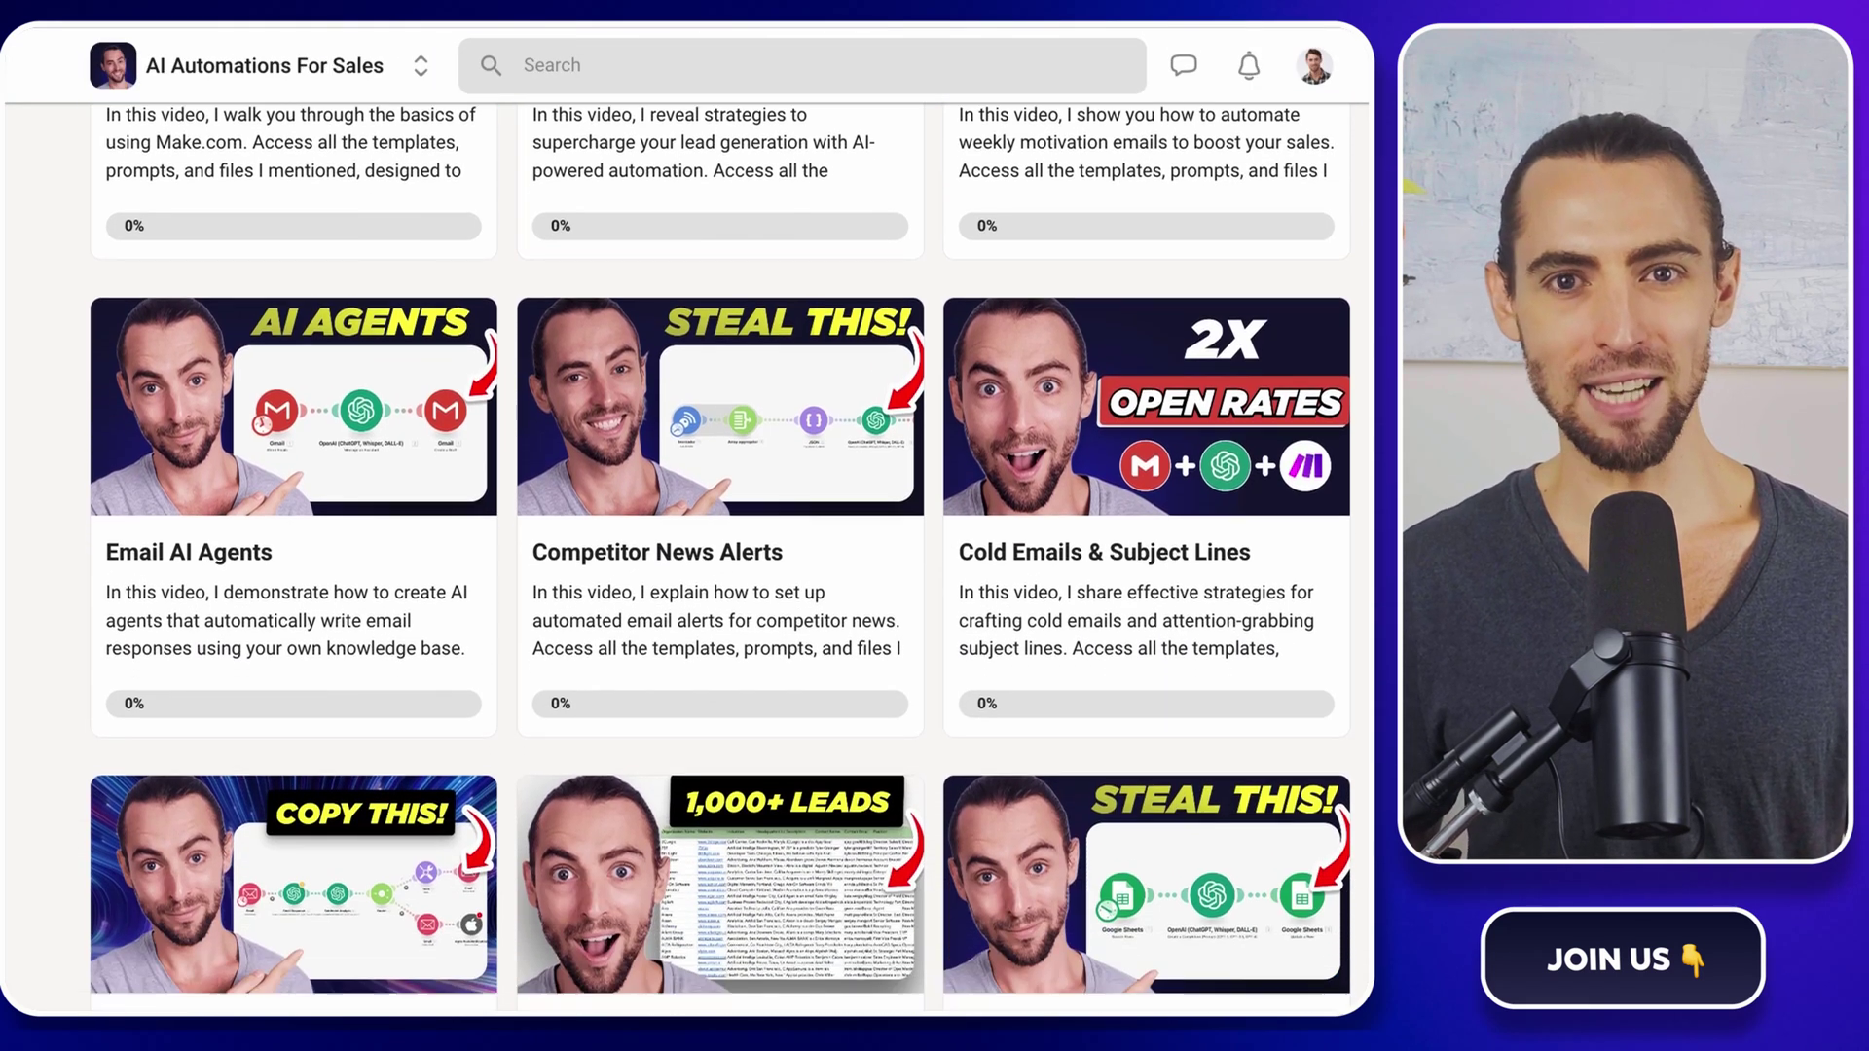
scroll(1263, 338, down, 2)
scroll(1261, 337, down, 1)
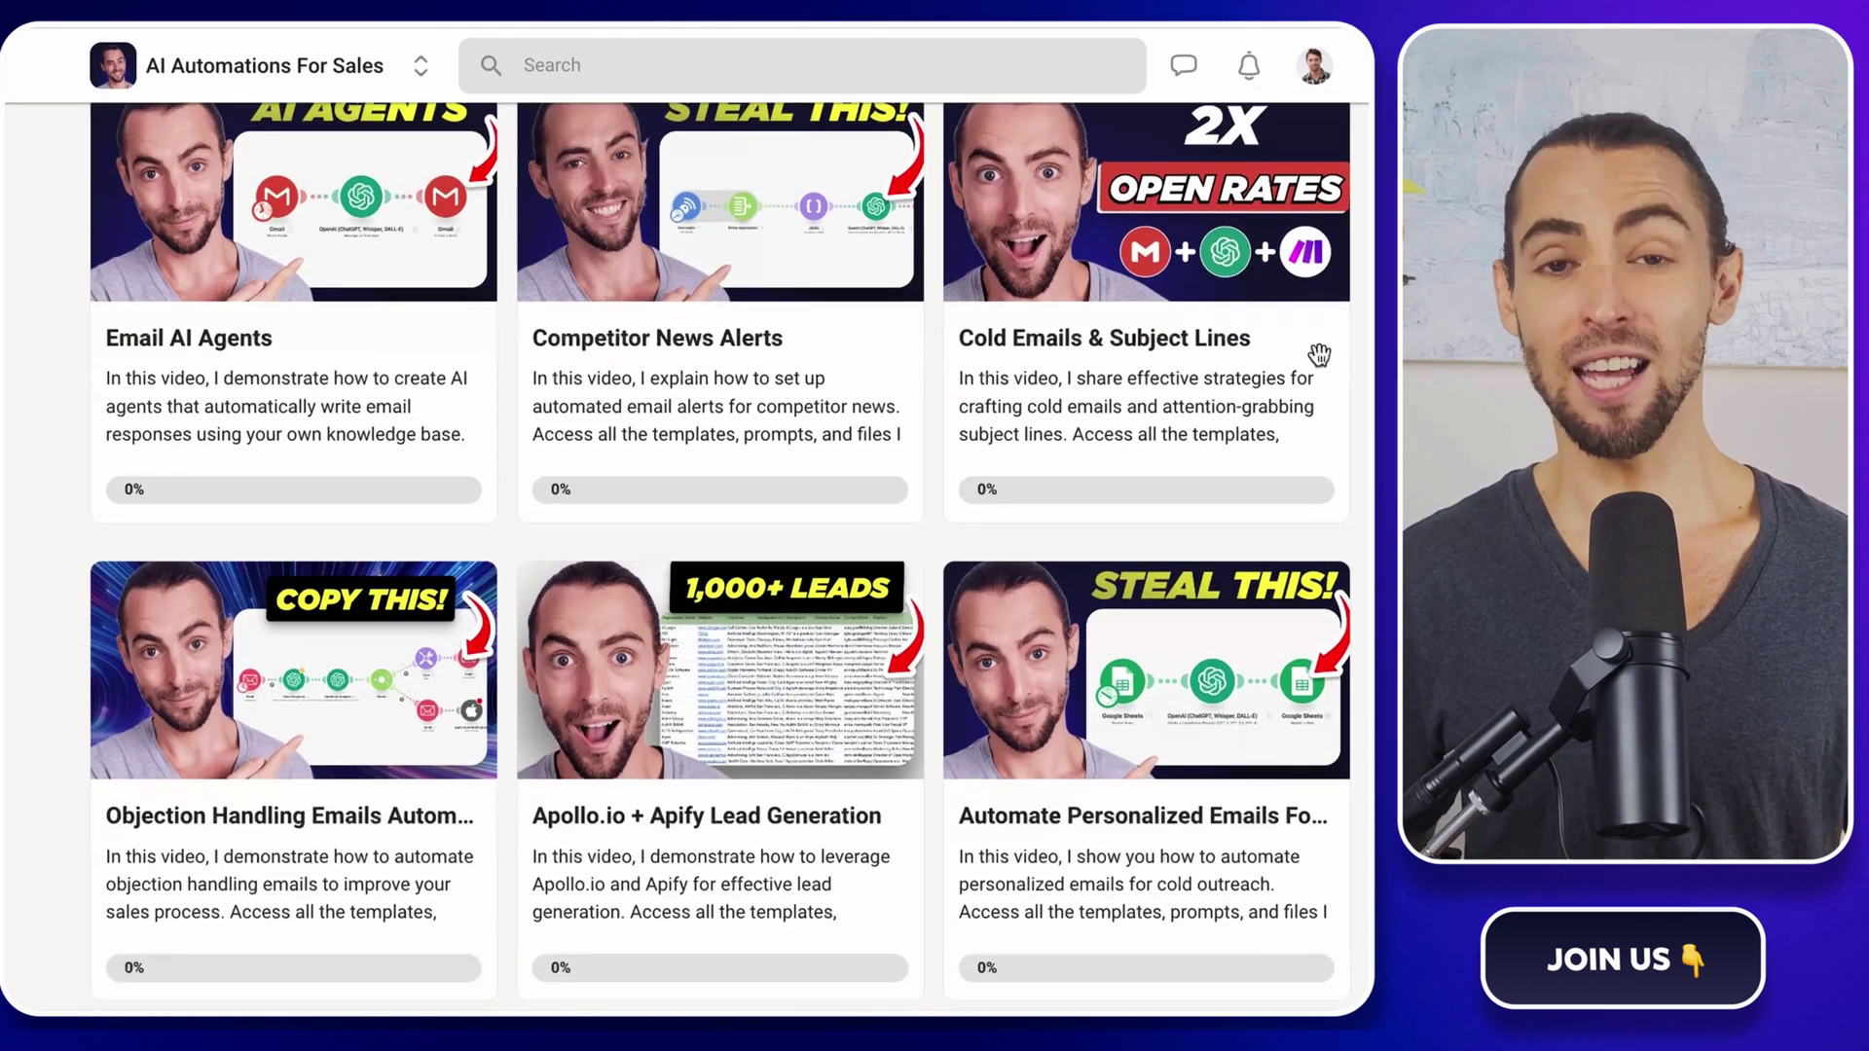
Step: Open the Cold Emails & Subject Lines course card from the Skool Classroom
click(1262, 337)
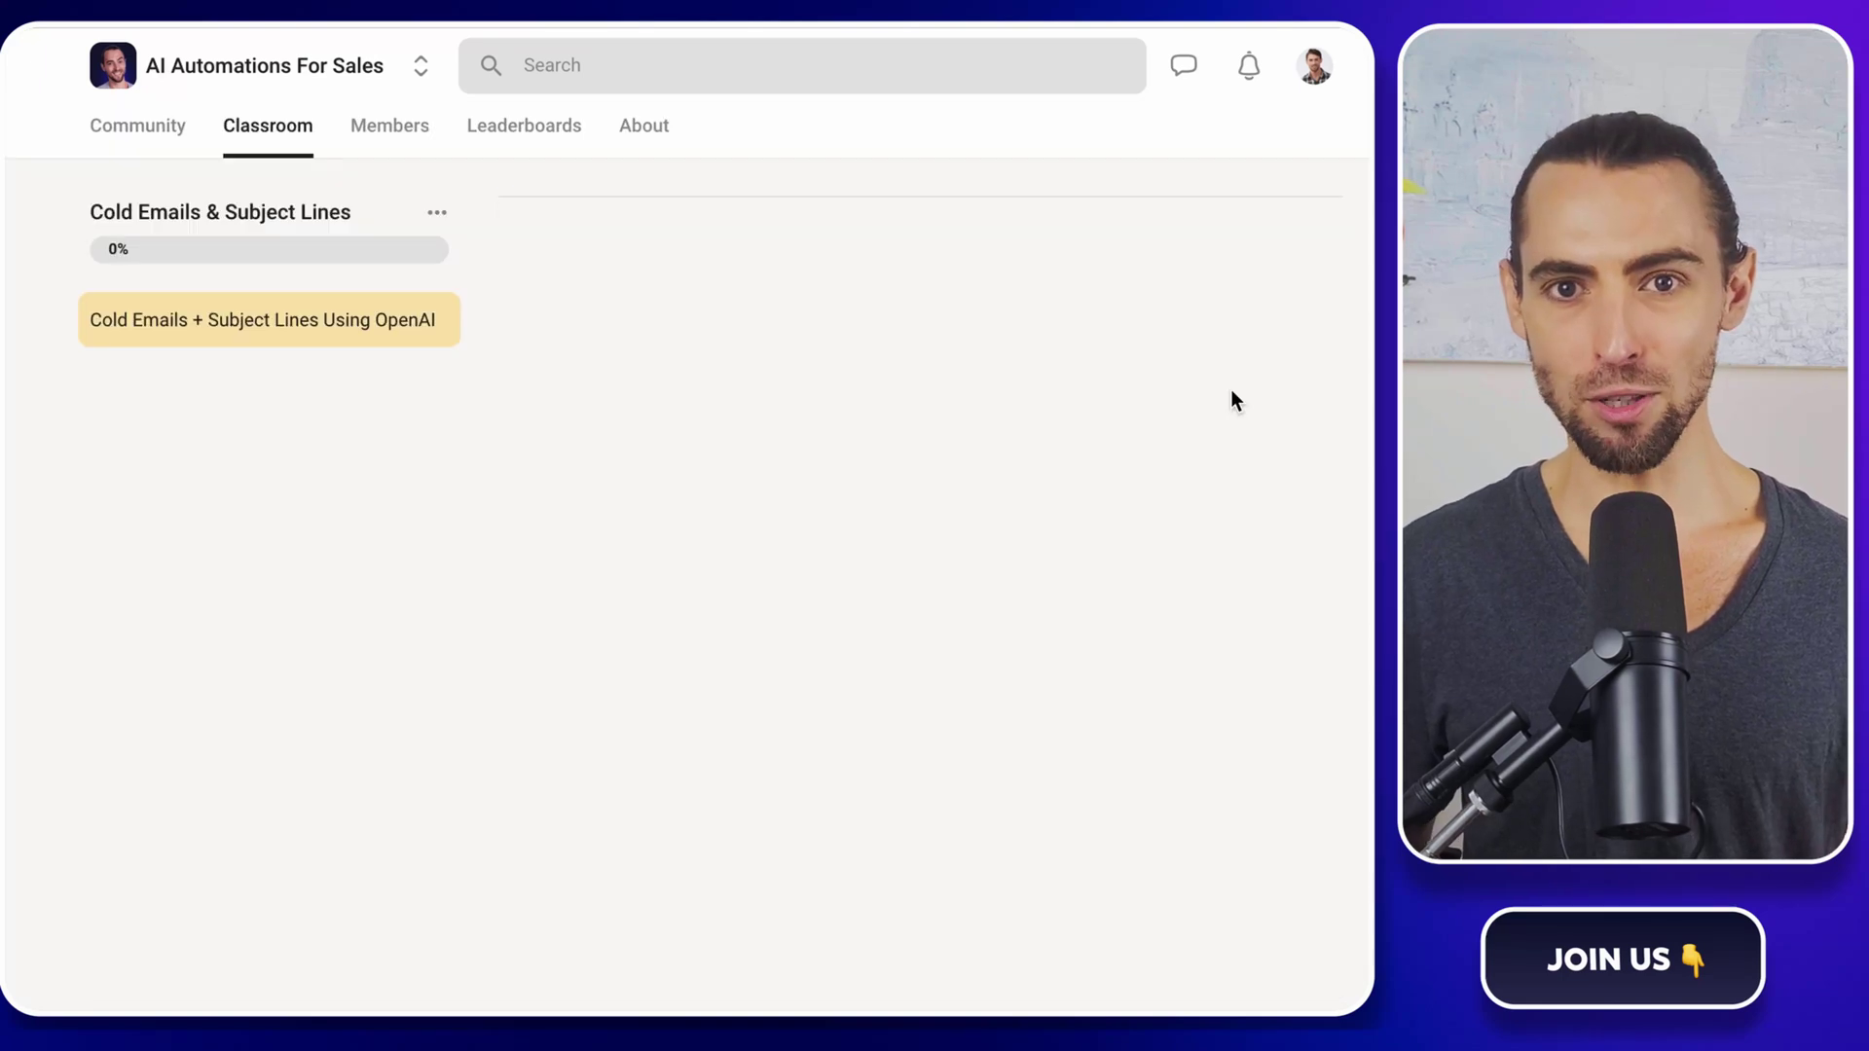
scroll(1352, 349, down, 2)
scroll(1352, 349, down, 3)
scroll(1352, 350, down, 1)
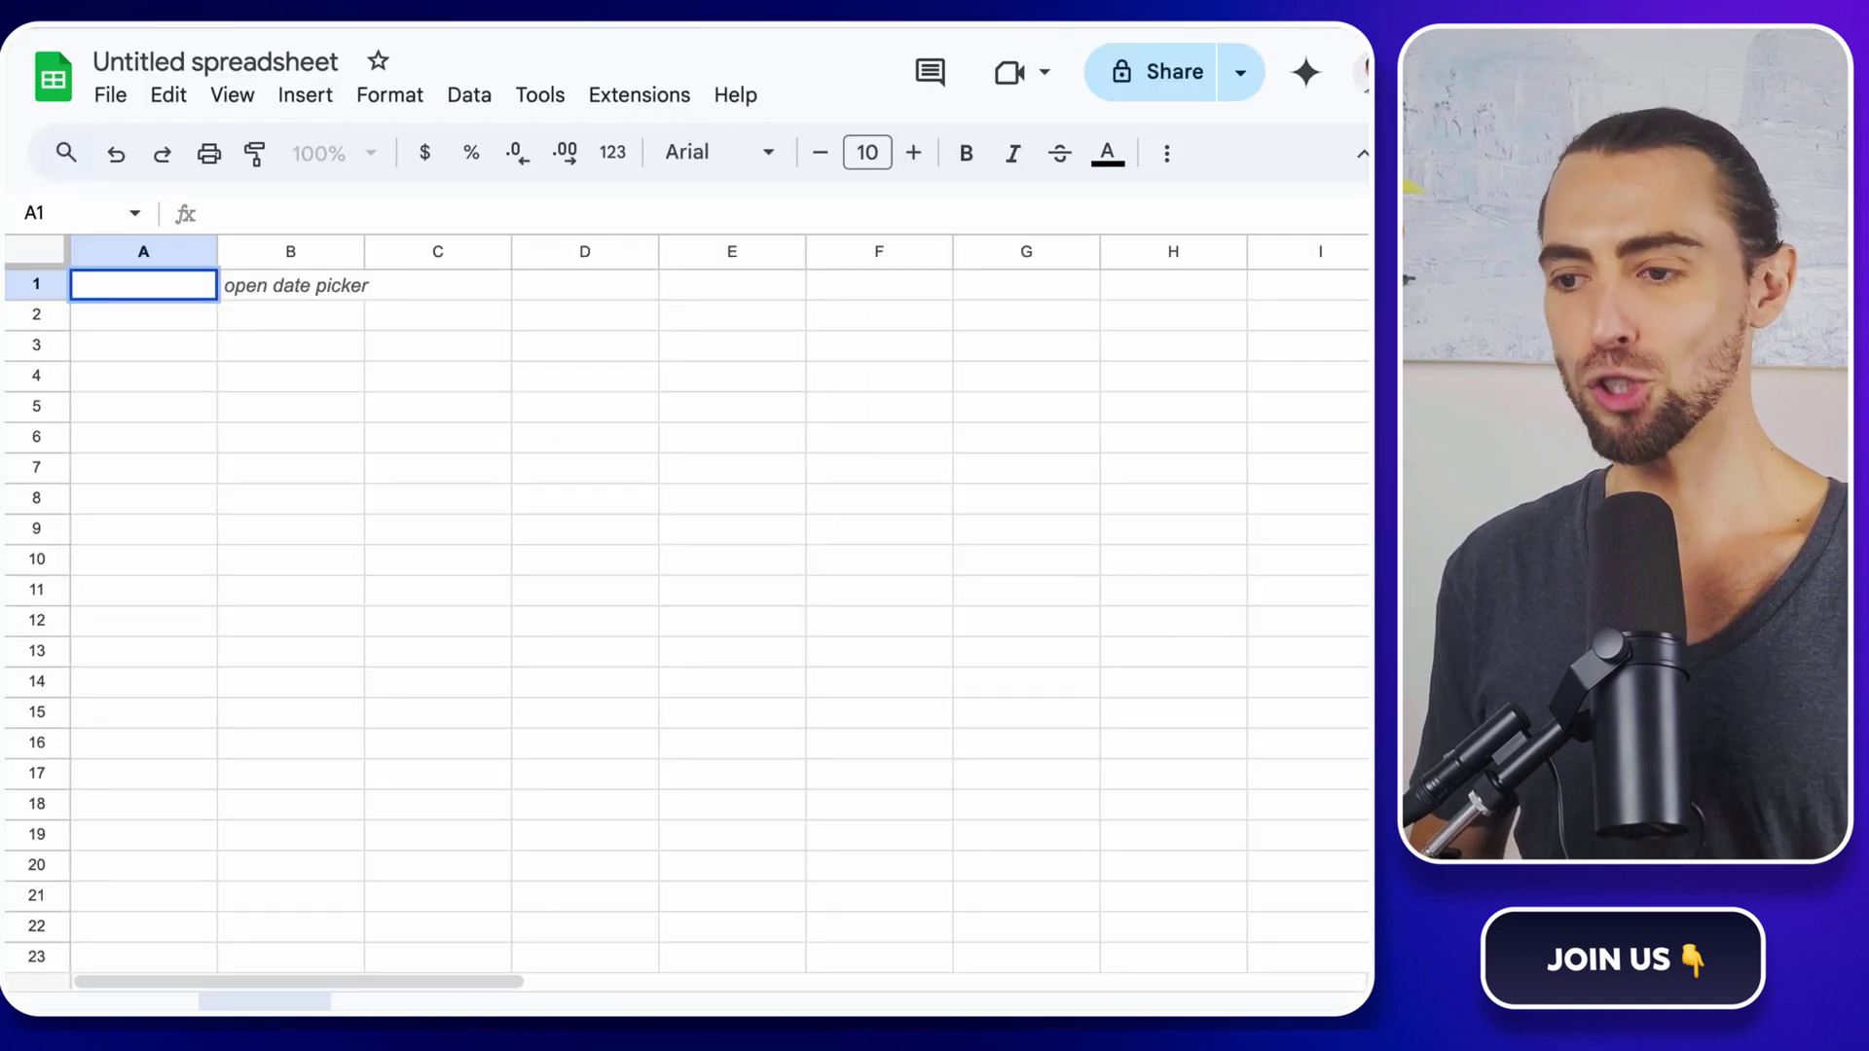
Step: Title the spreadsheet Job Board Scraper and enter the header Job Board URLs in A1
click(236, 62)
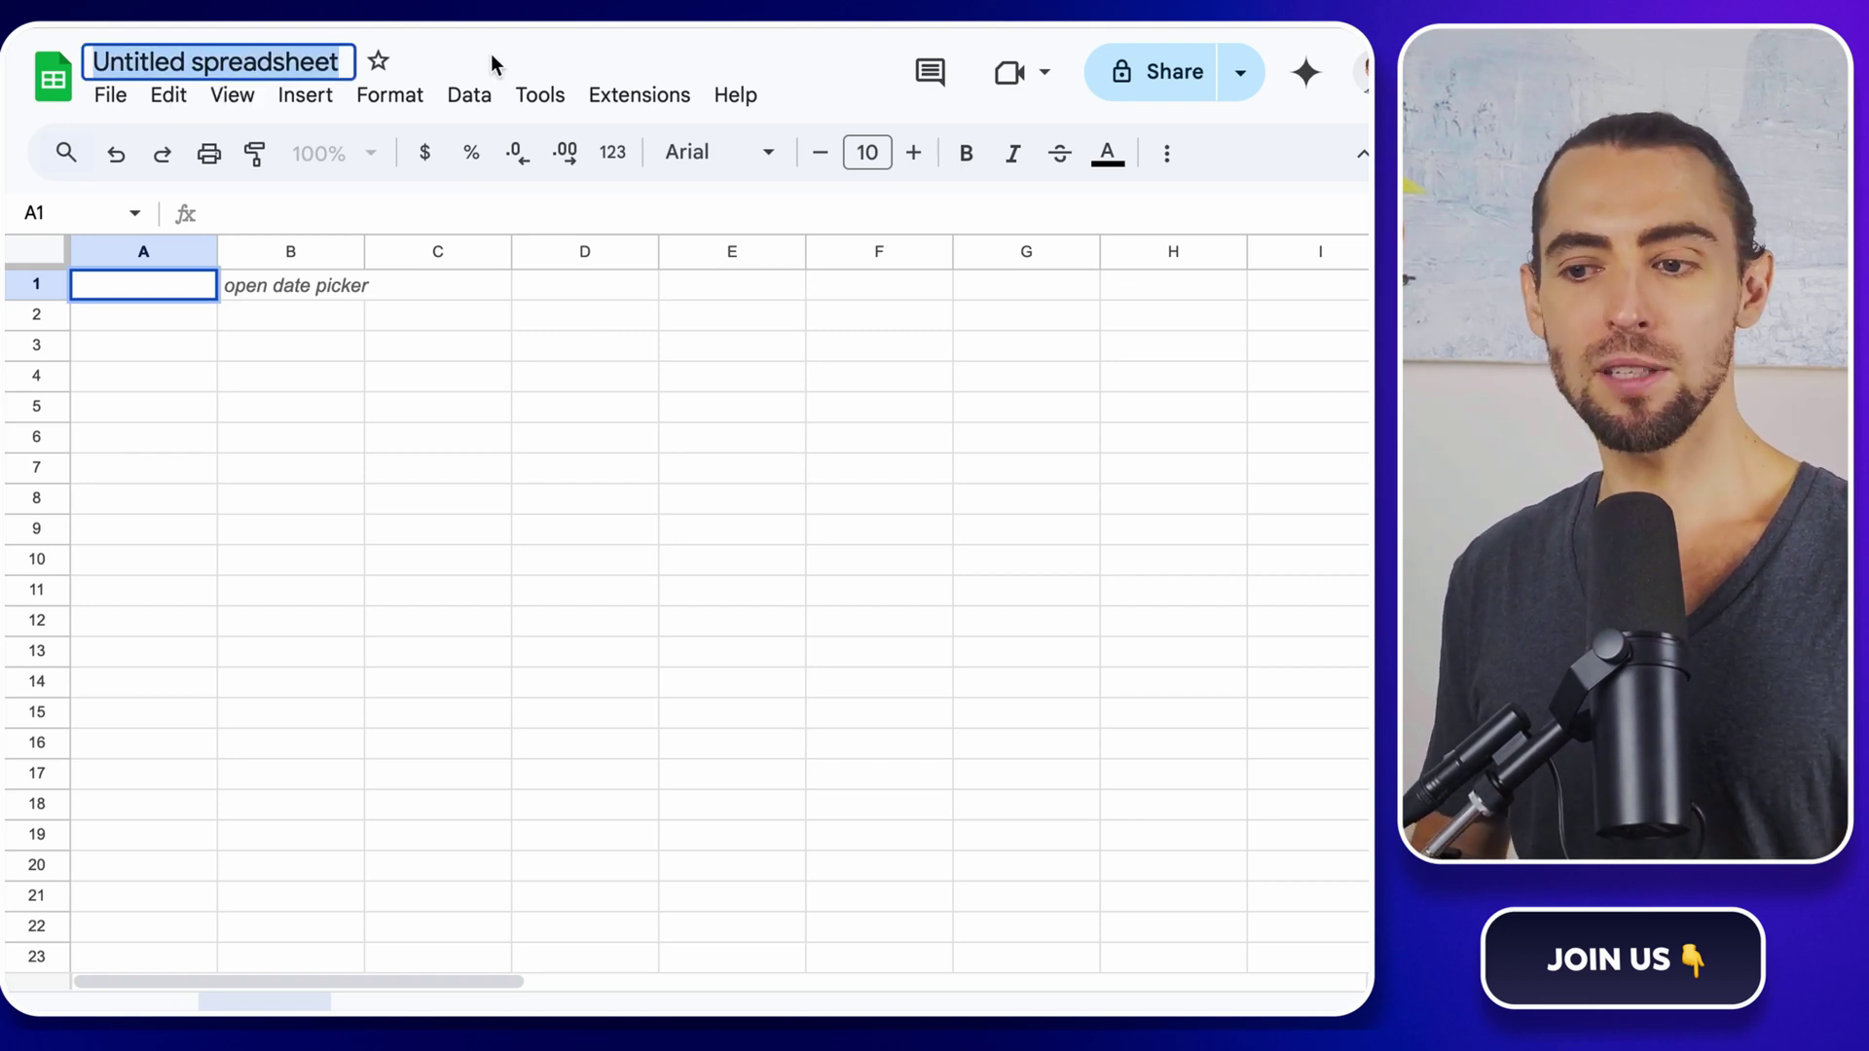
text(Job Board Scraper)
key(Return)
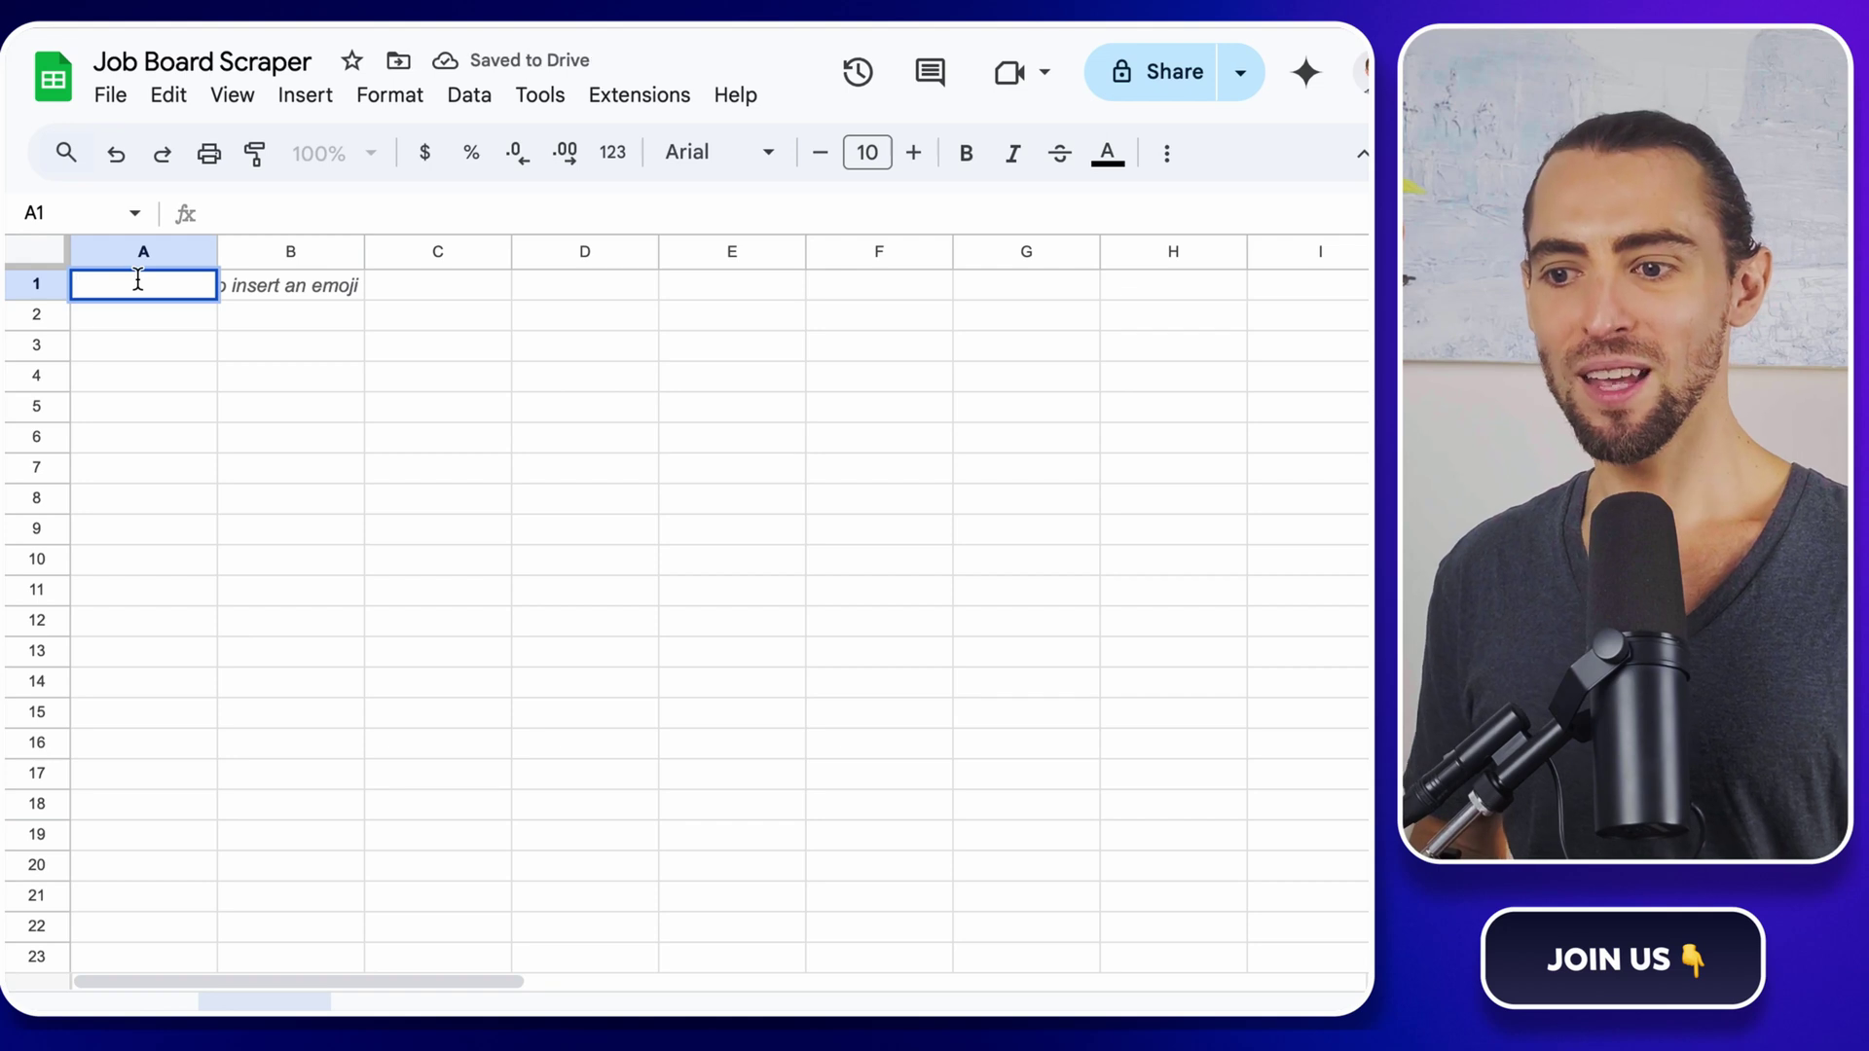
text(Job Board U)
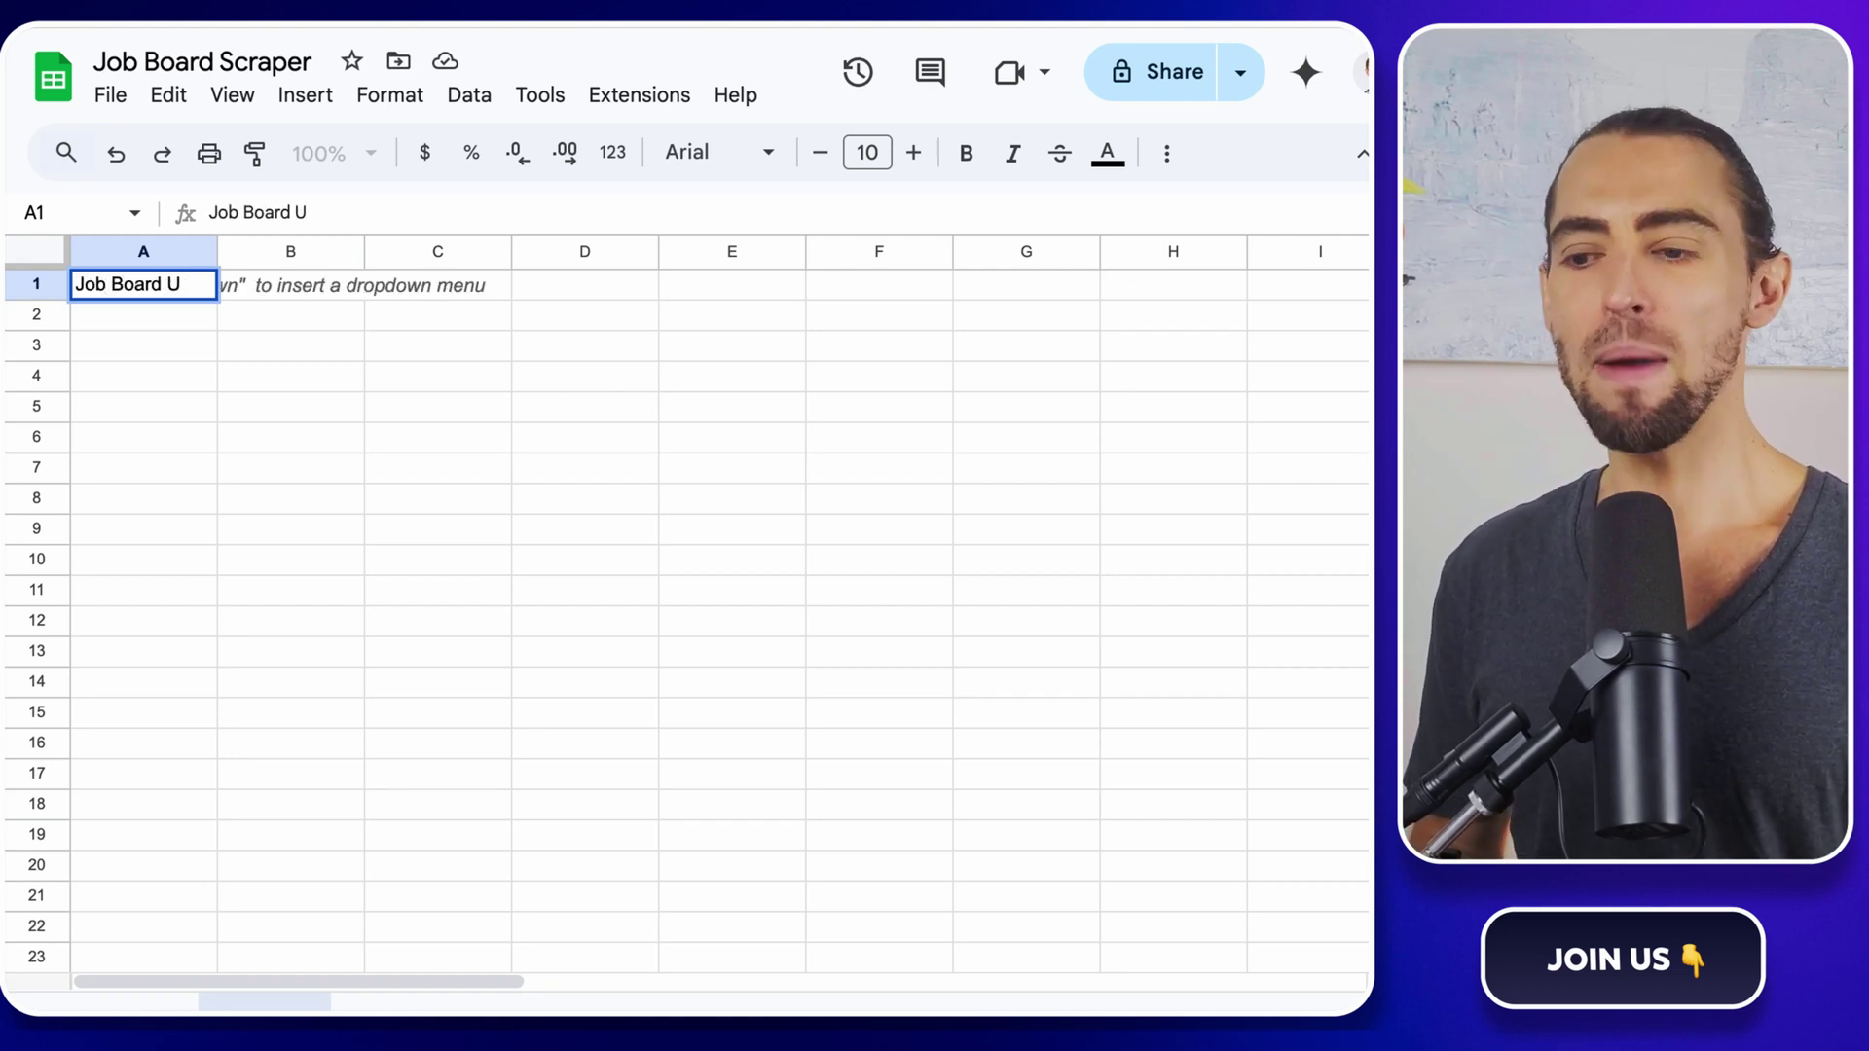
text(RLs)
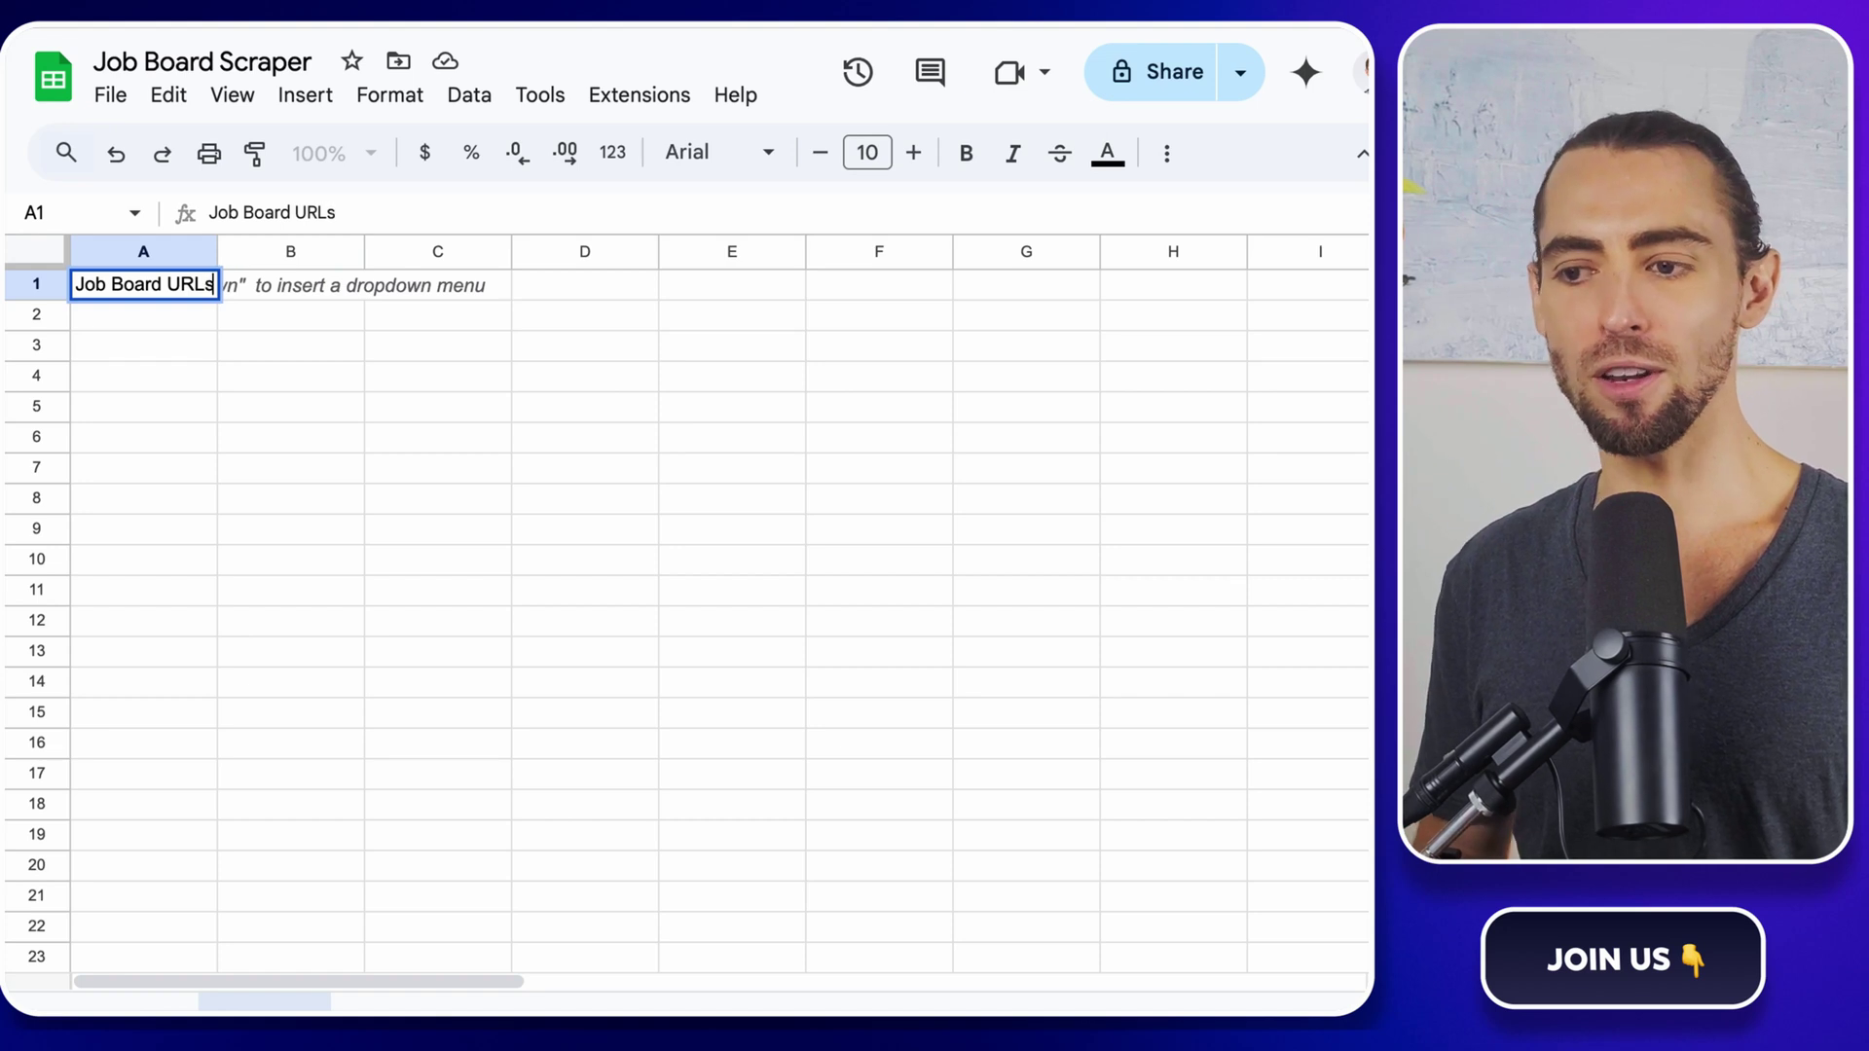
key(Return)
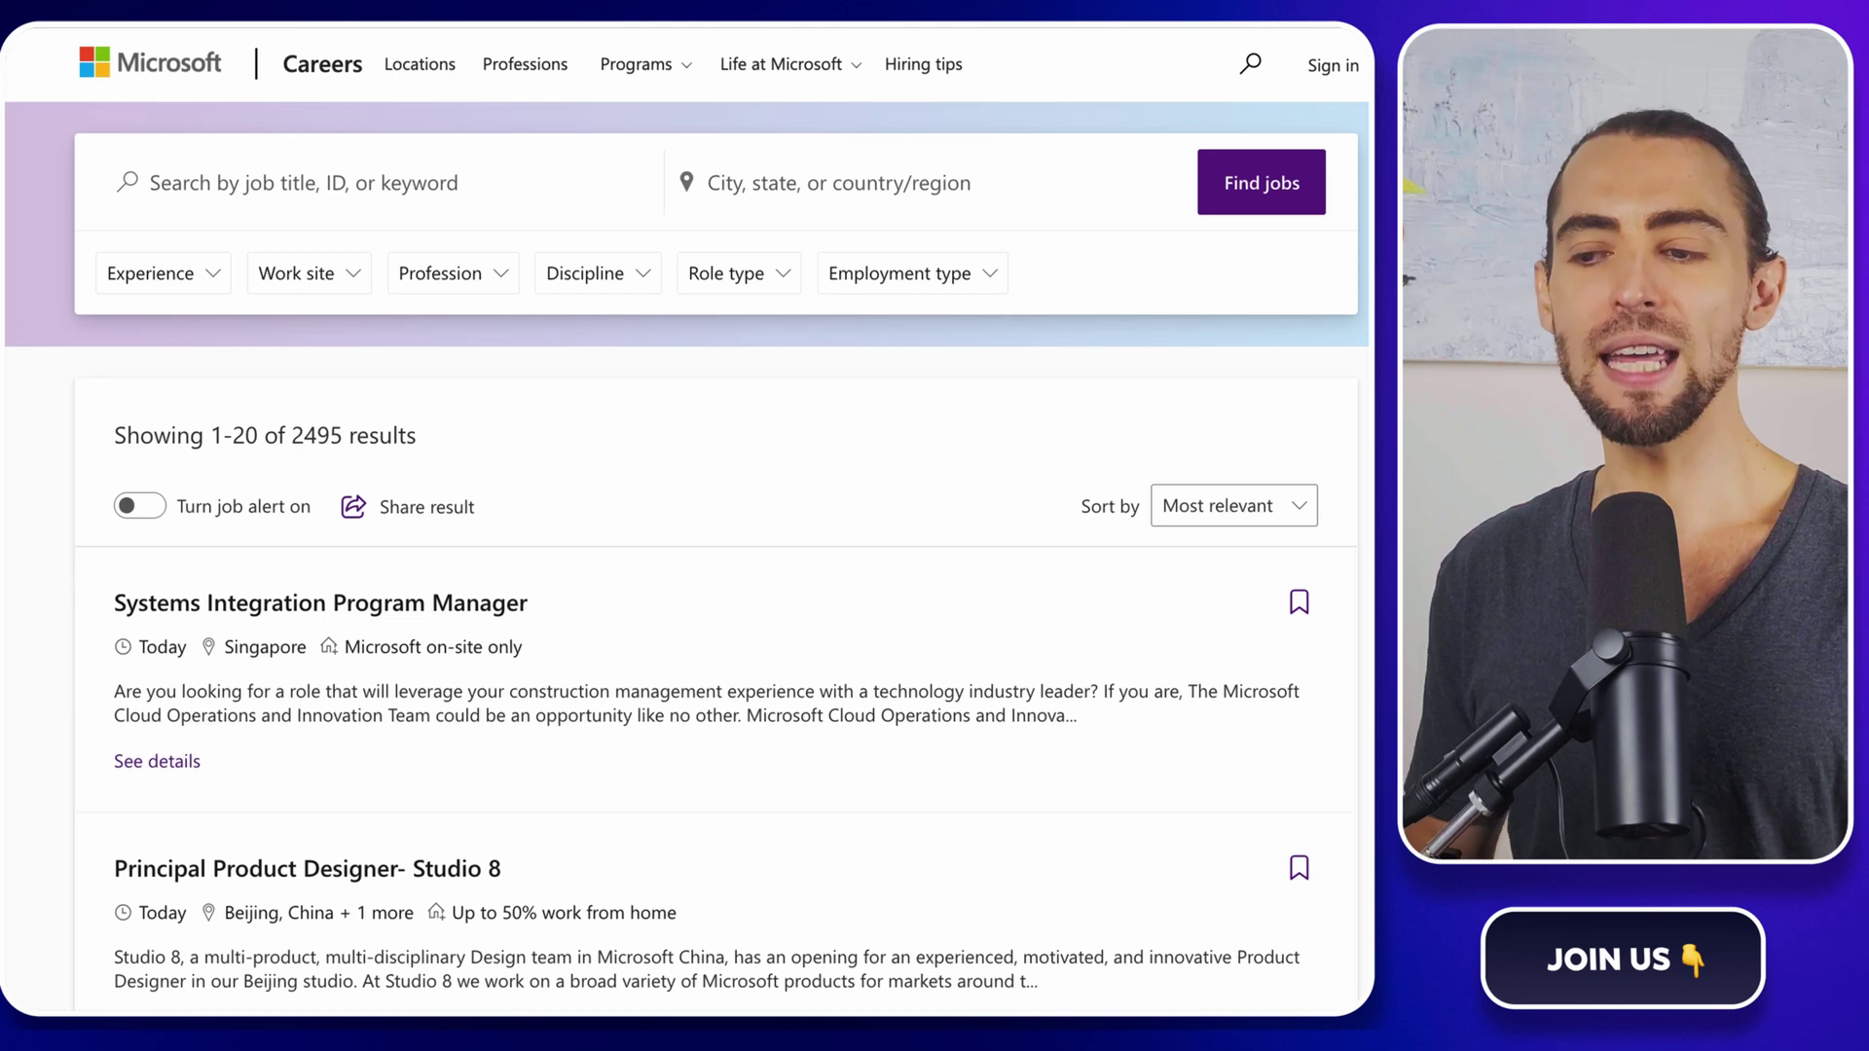
scroll(1147, 425, down, 3)
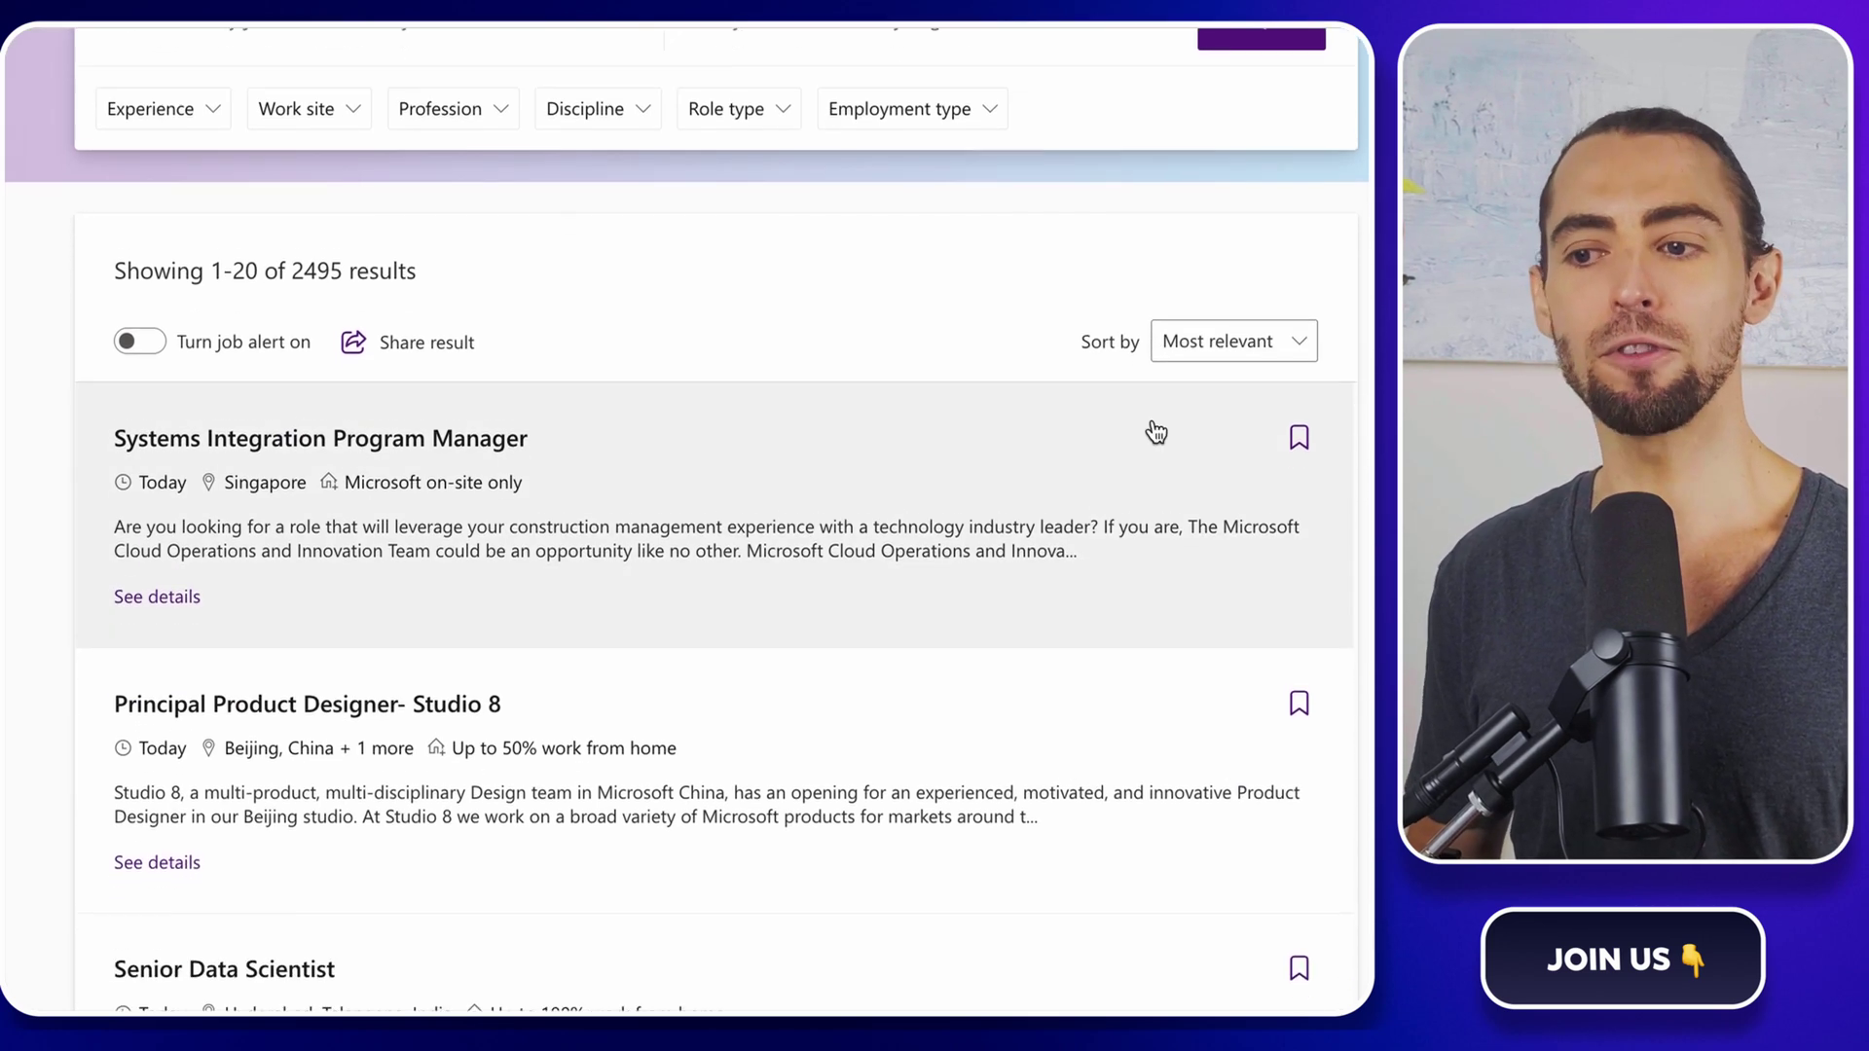
scroll(1124, 395, down, 2)
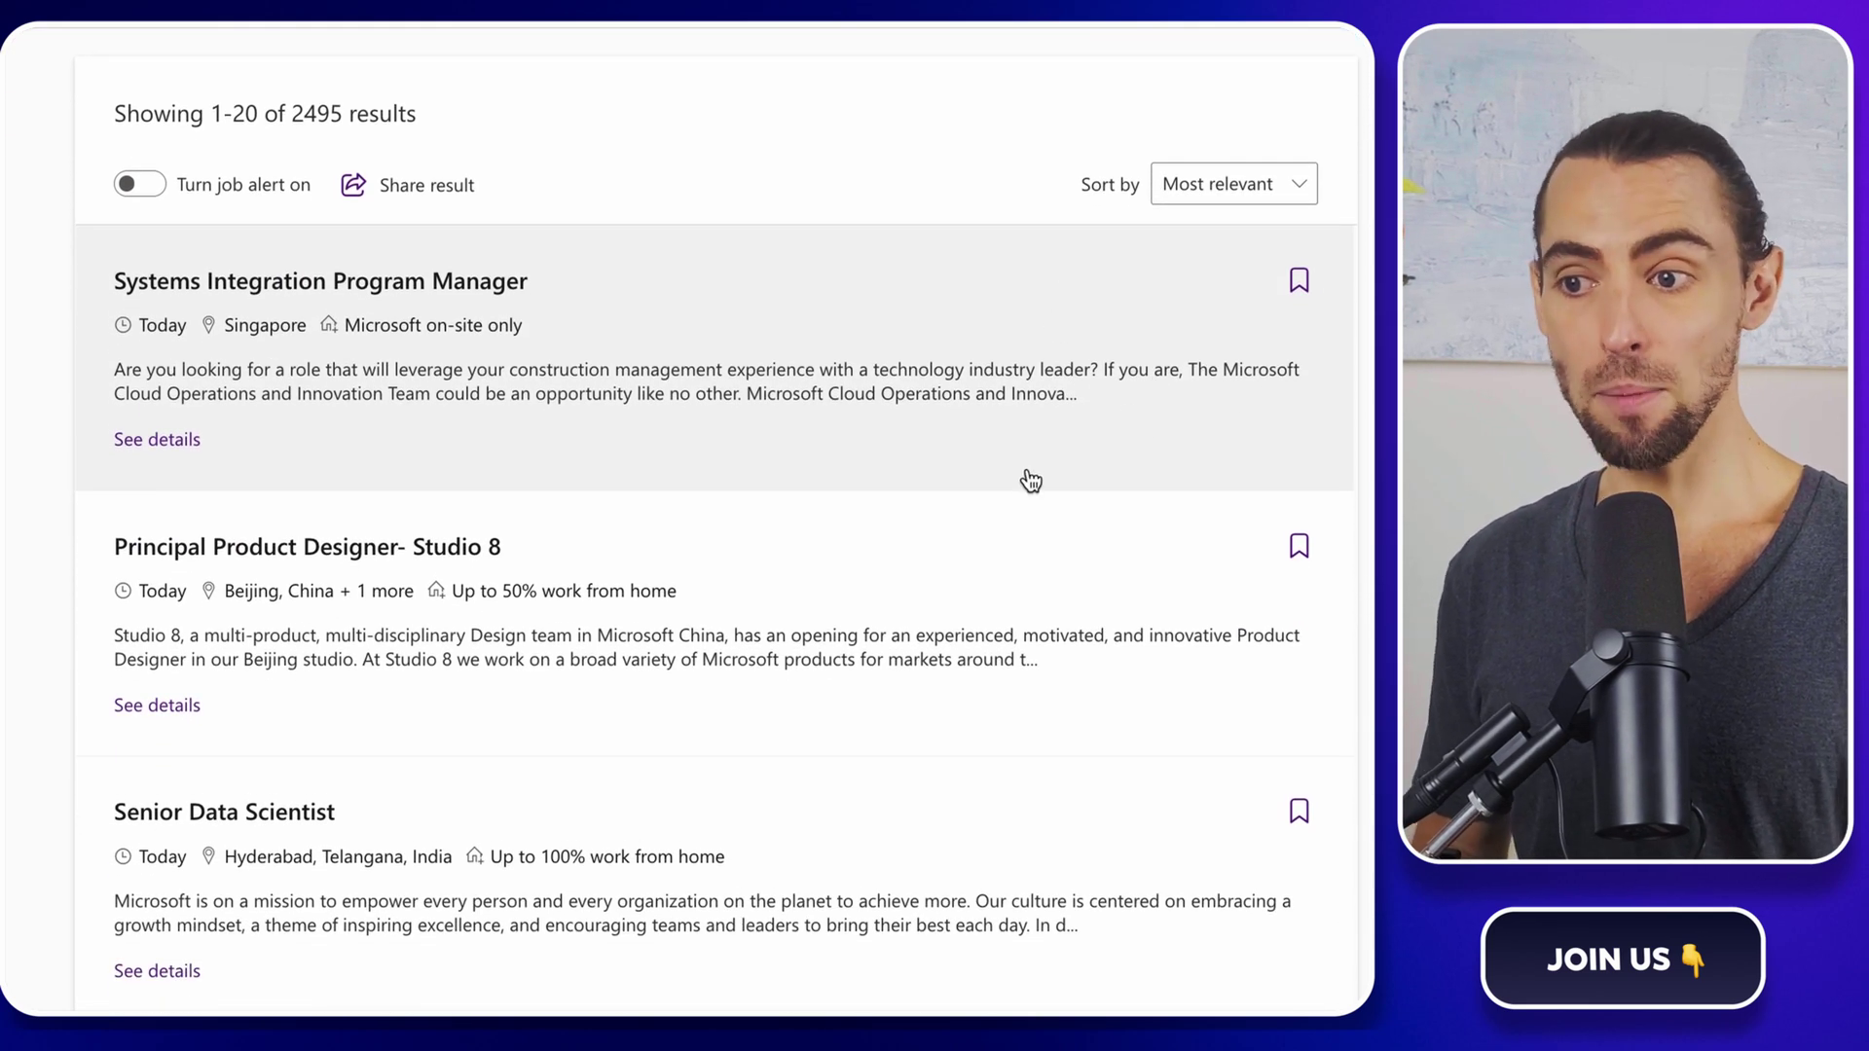
scroll(974, 561, down, 2)
scroll(973, 561, down, 2)
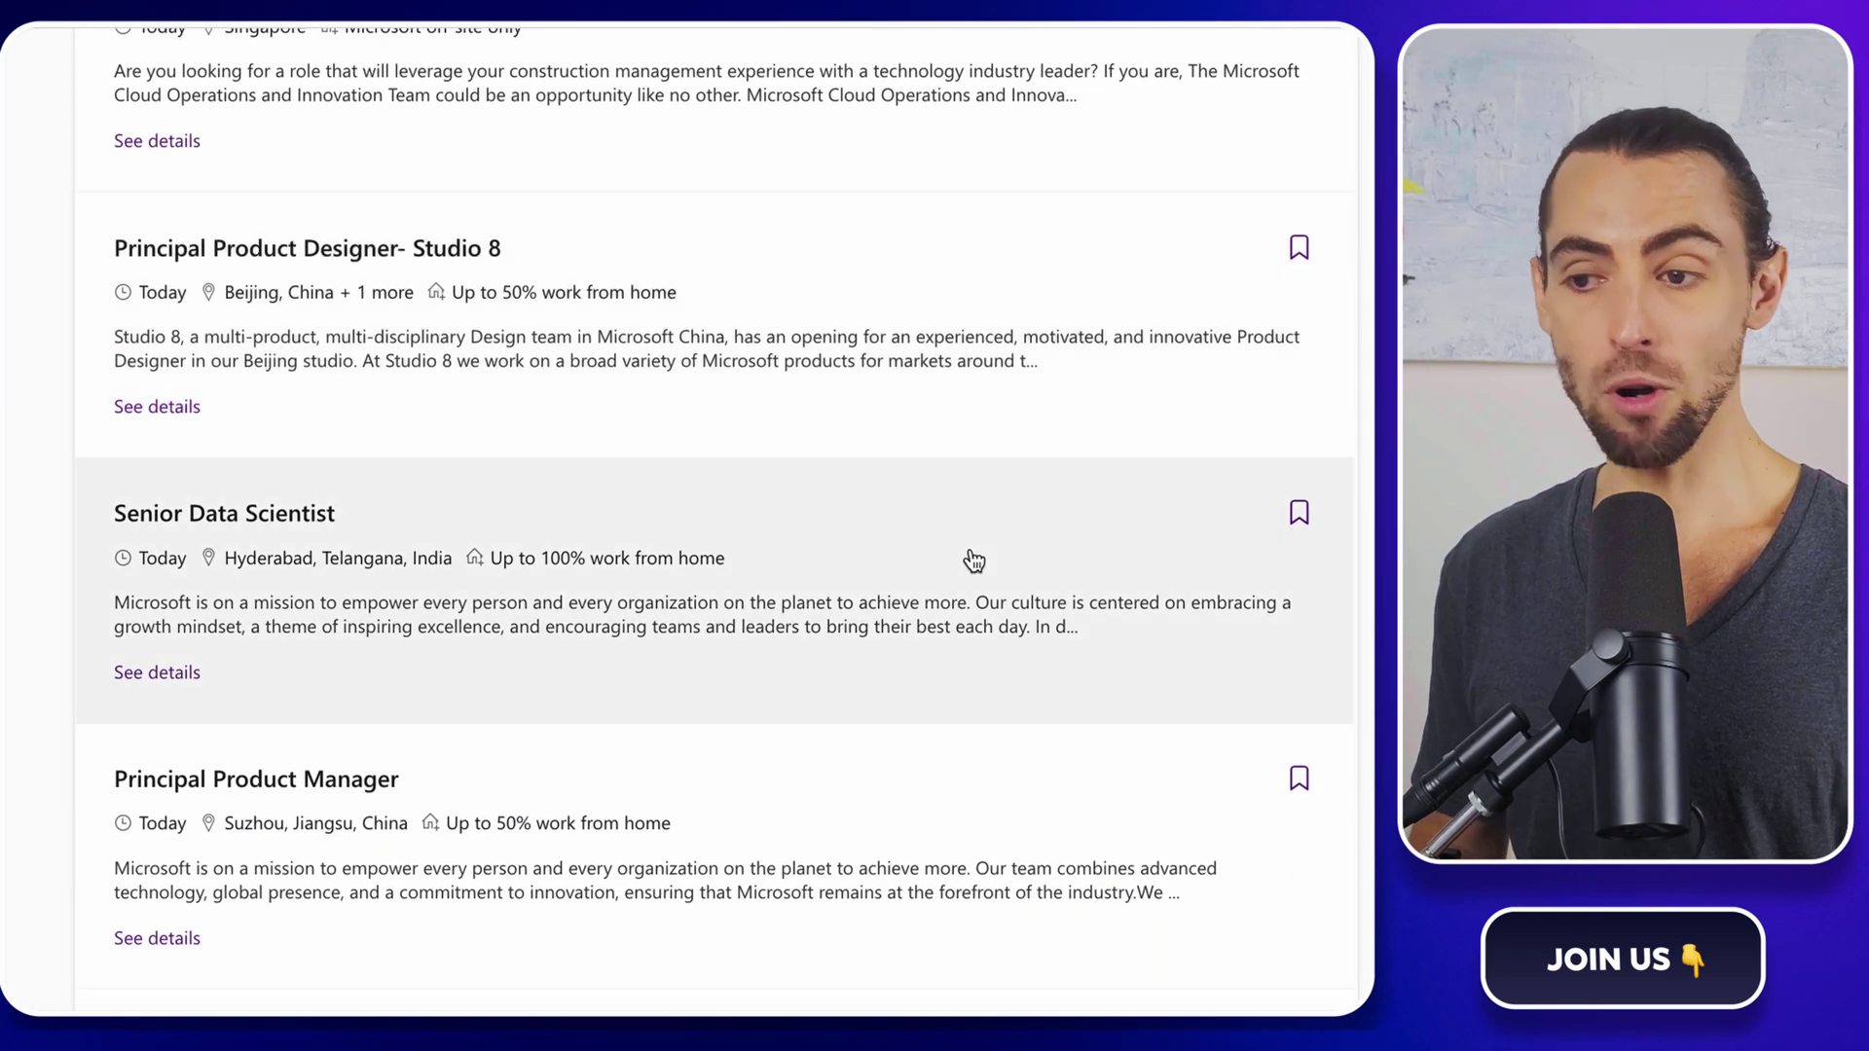
scroll(974, 560, down, 1)
scroll(974, 561, down, 1)
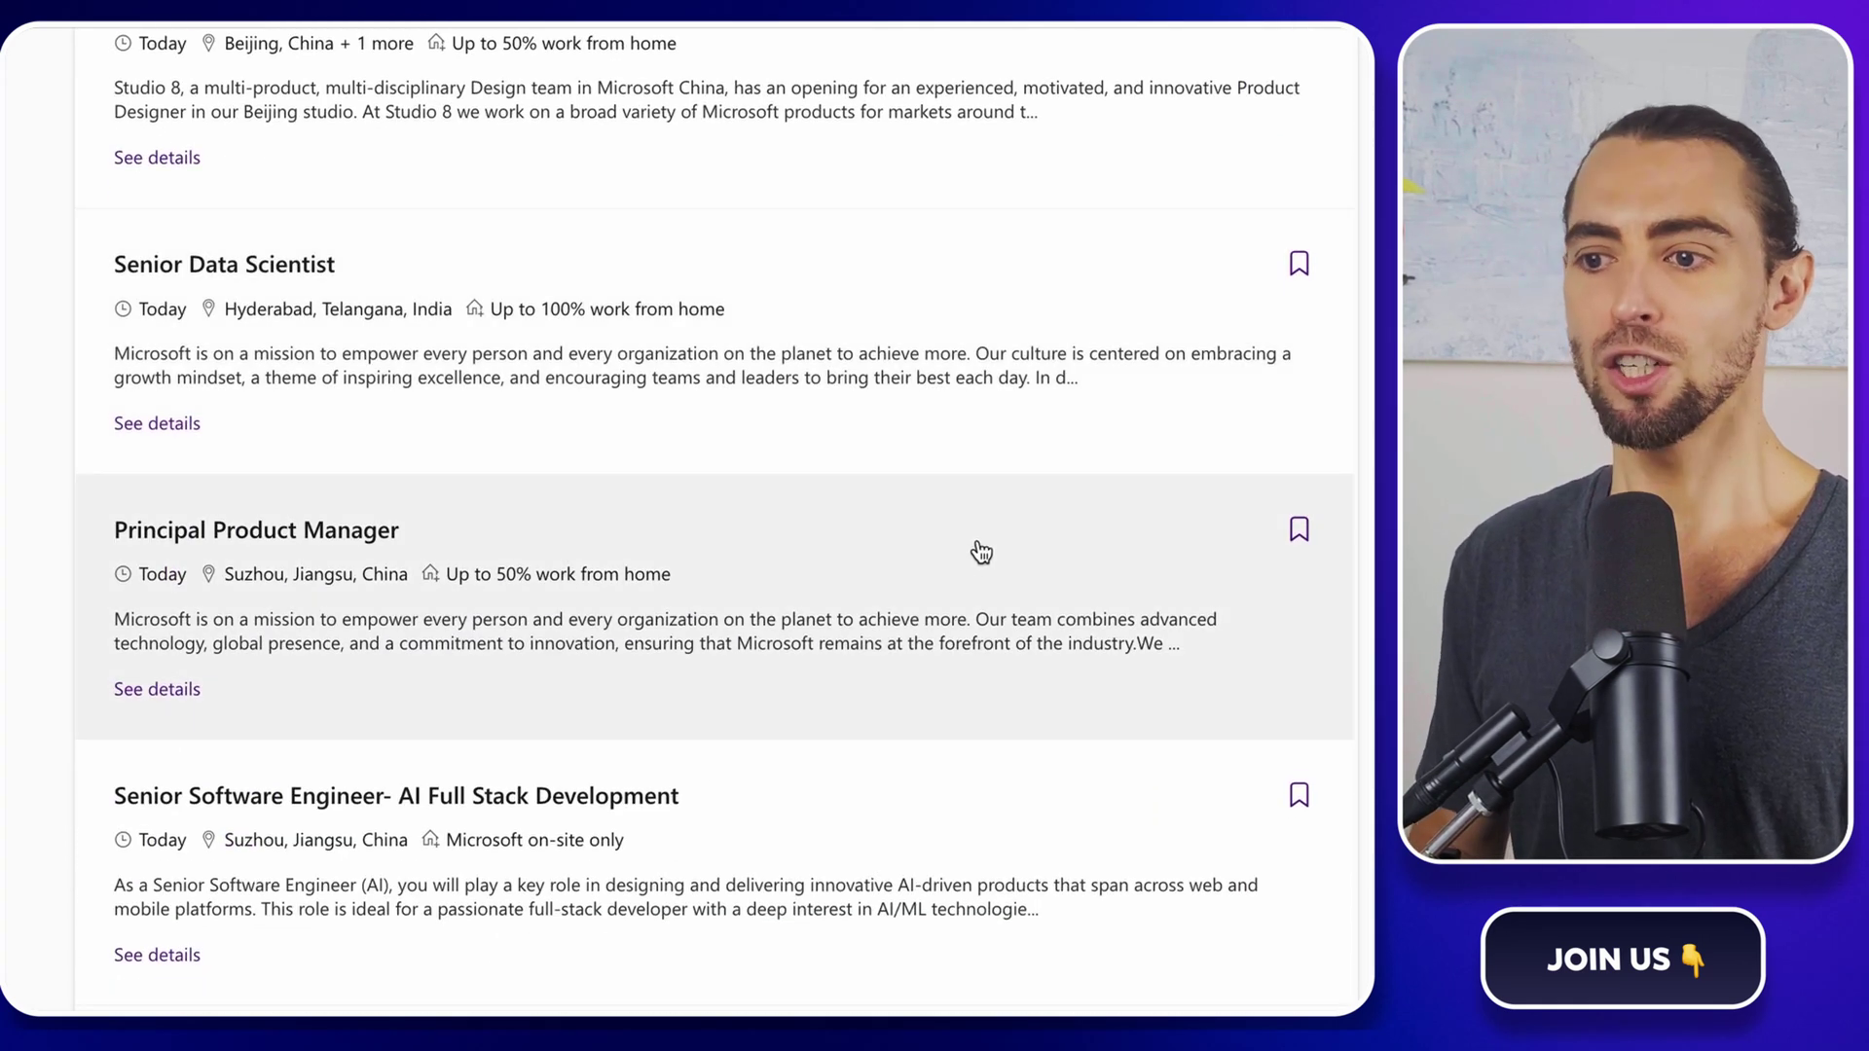
scroll(982, 553, up, 10)
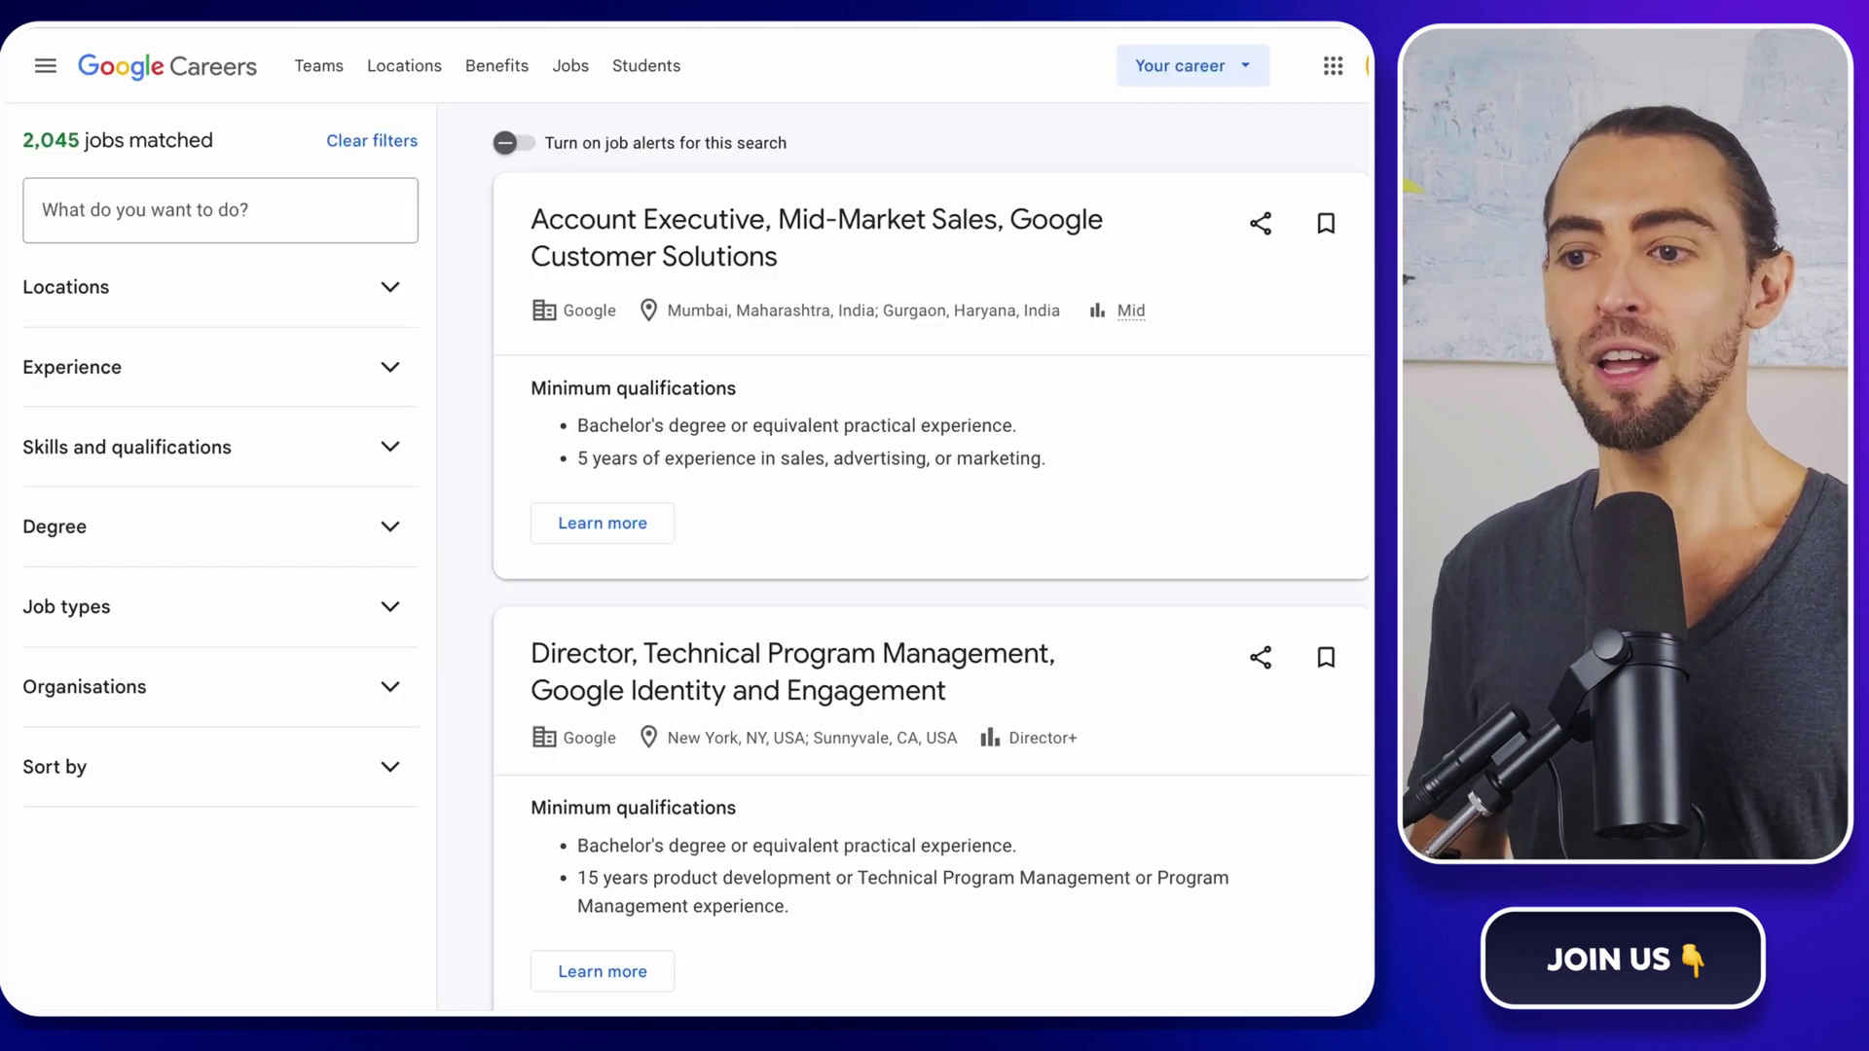
text(project manager)
Step: Search Google Careers for 'project manager' to get the 566-job results list
key(Return)
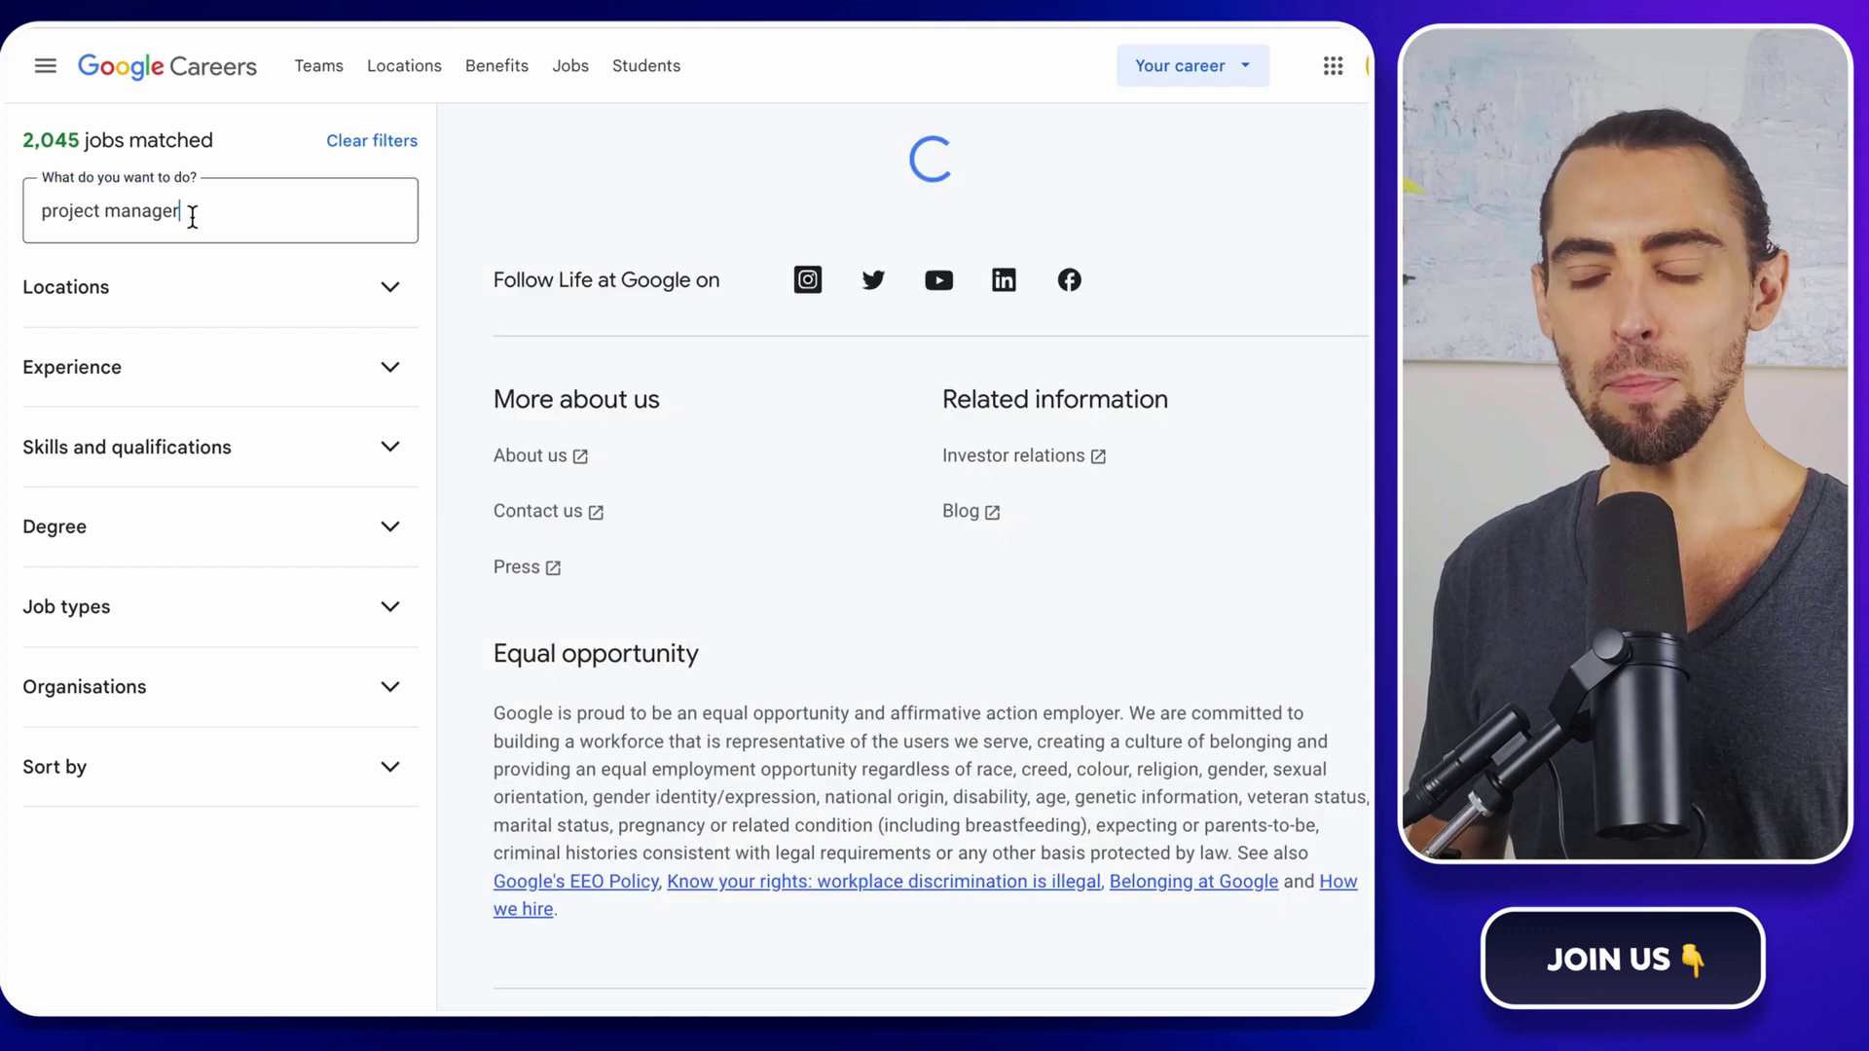
Step: Paste the Google Careers project manager results URL into A2 of Job Board Scraper
click(545, 54)
key(ctrl+c)
key(ctrl+Tab)
key(ctrl+v)
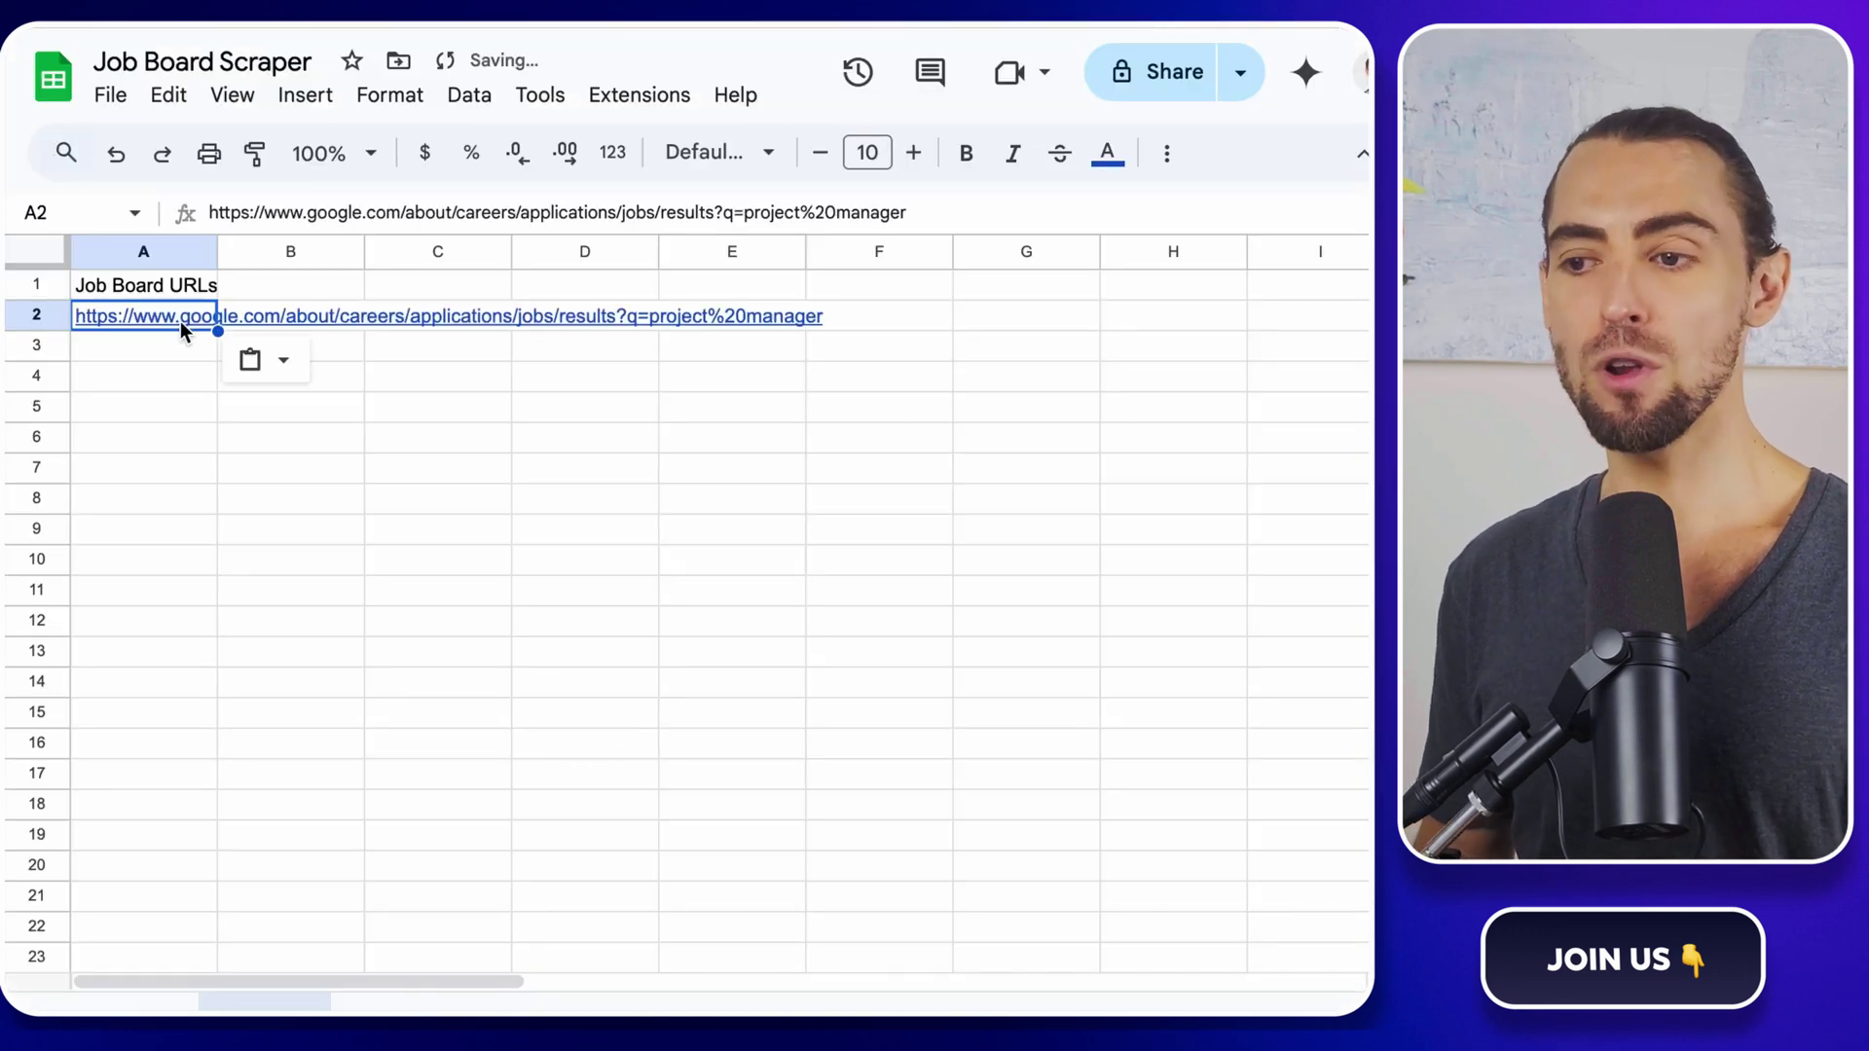
click(185, 350)
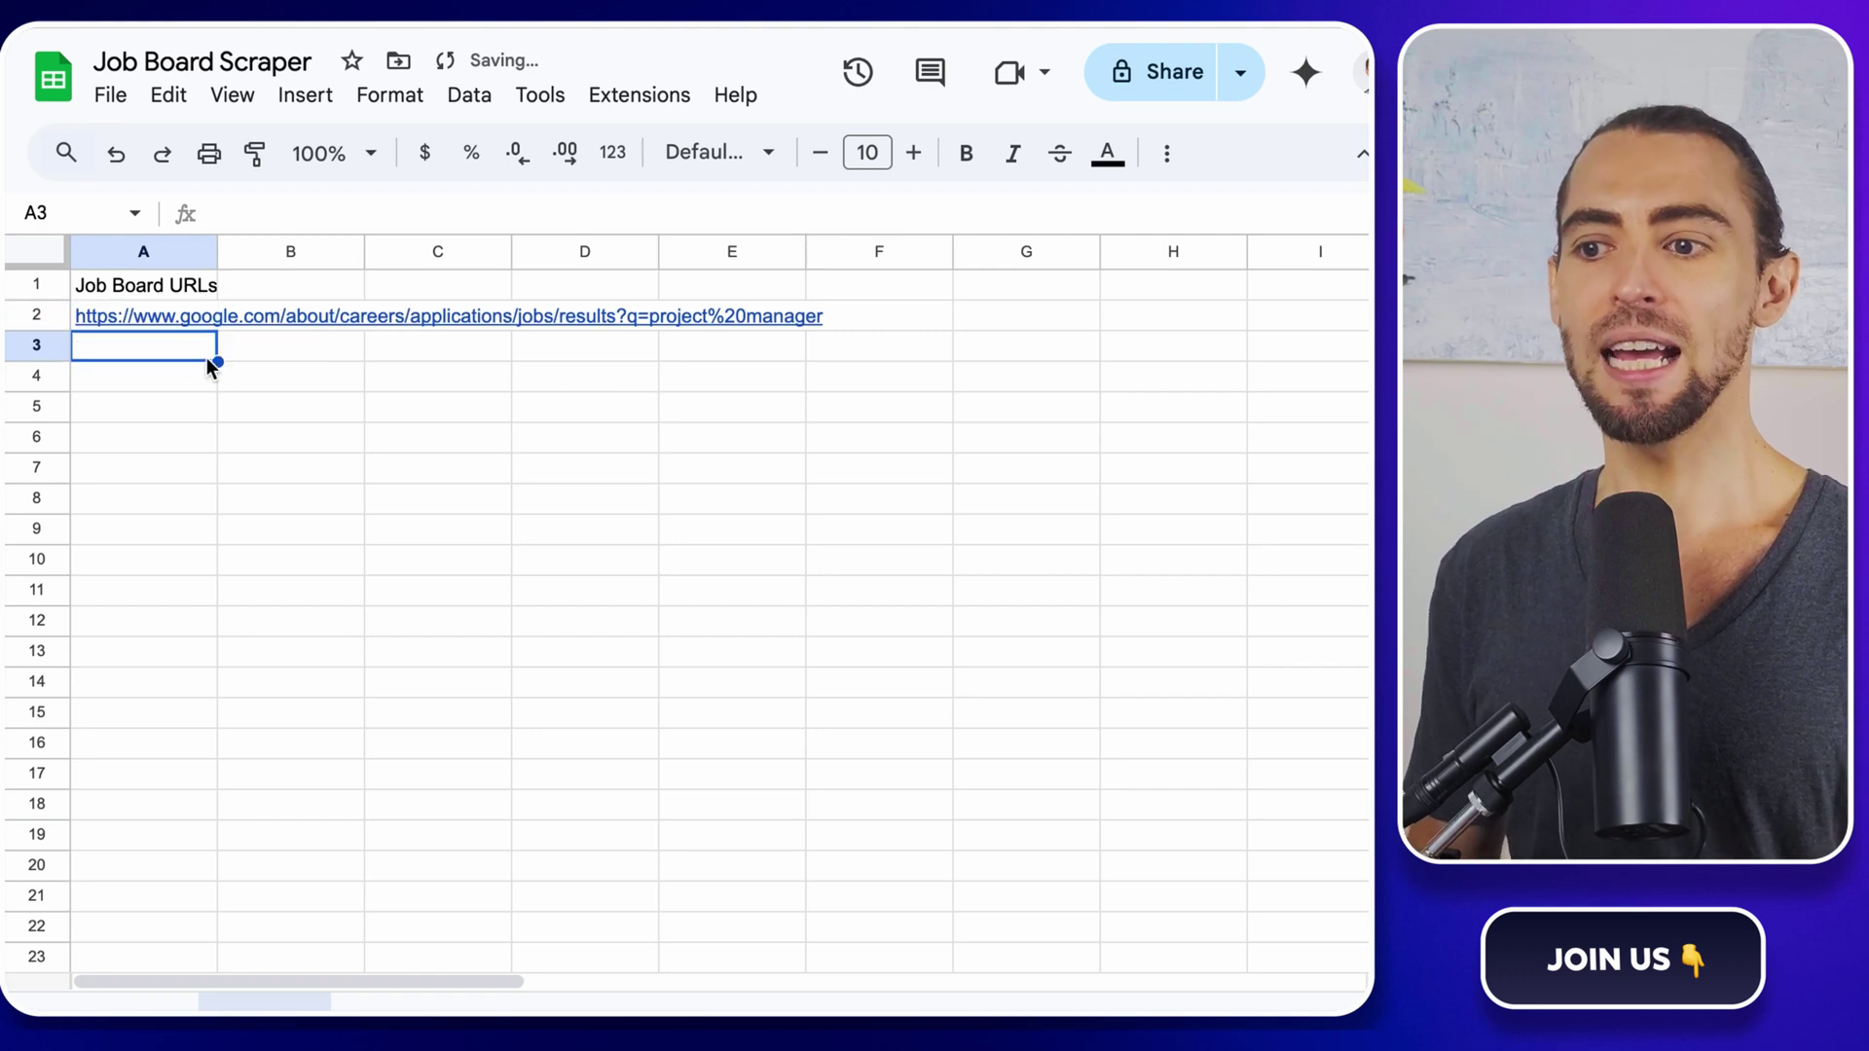
Step: Work with the Careers at Apple URL and move the sheet cursor to A5
key(ctrl+Tab)
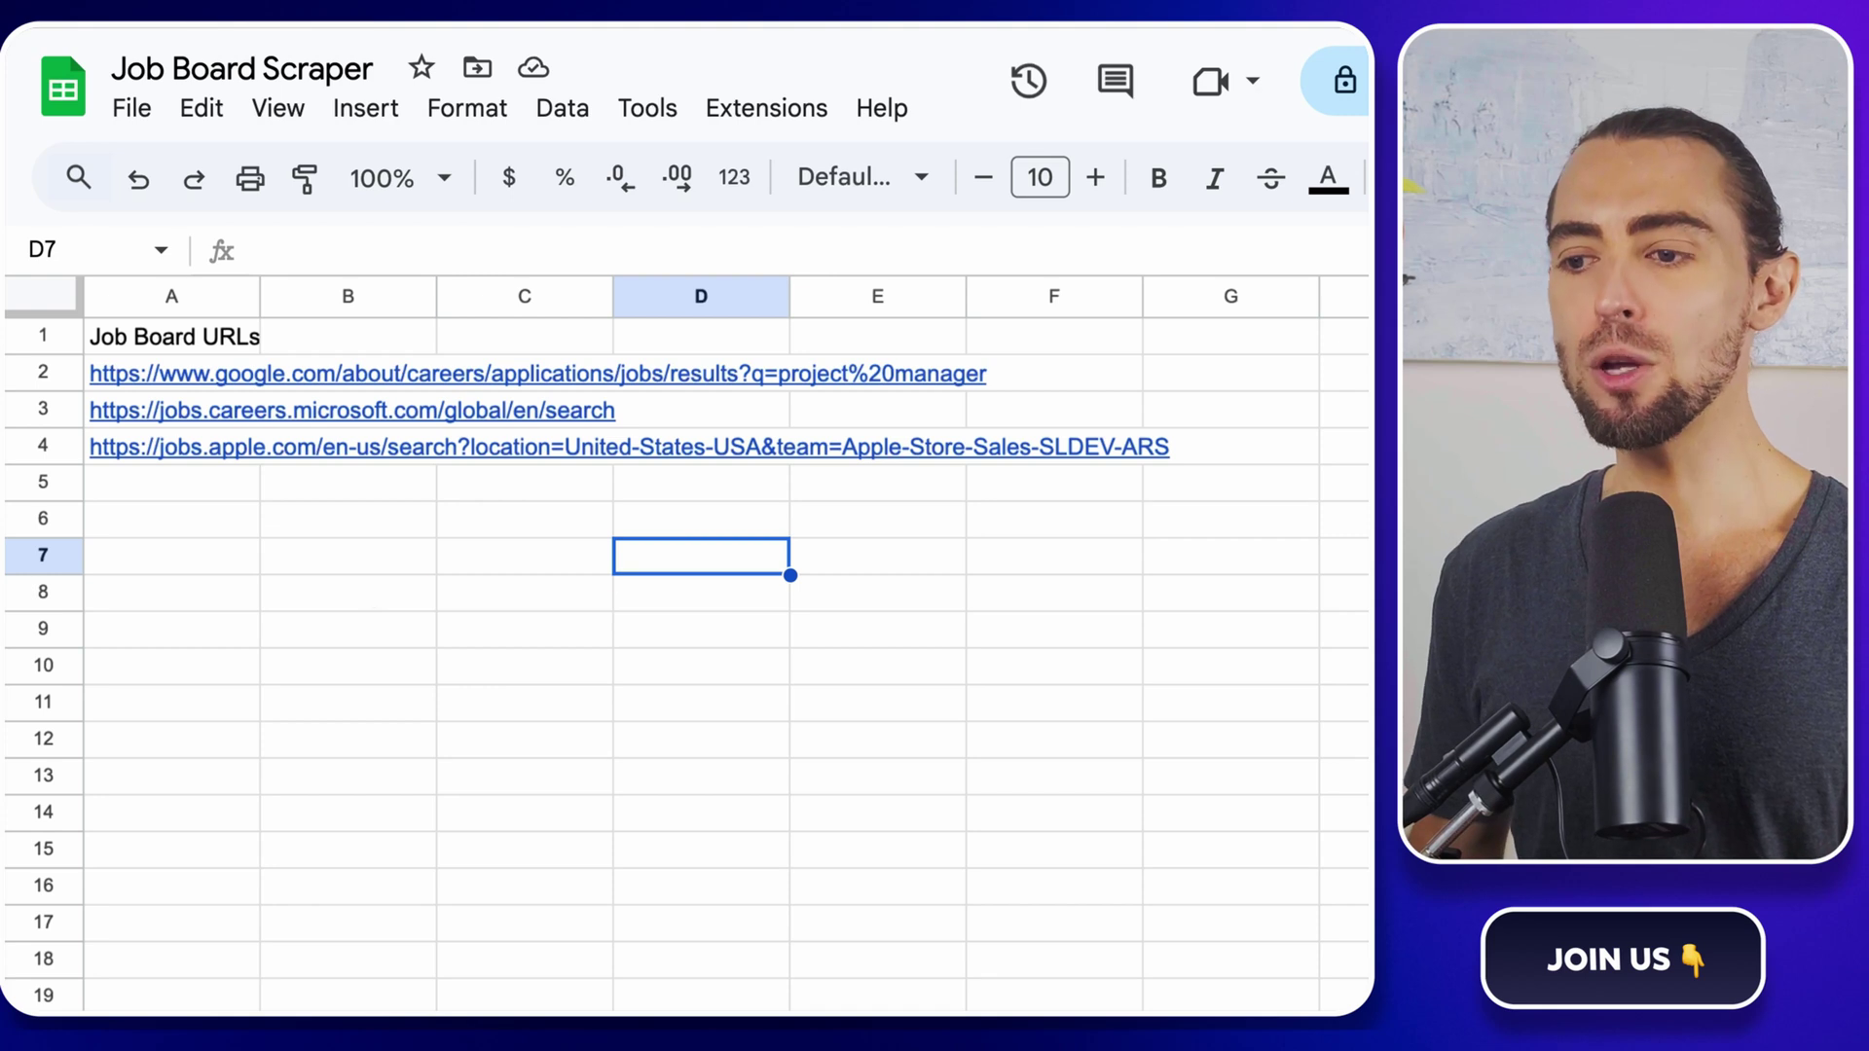
key(Left)
key(Left)
key(Left)
key(Up)
key(Up)
key(Up)
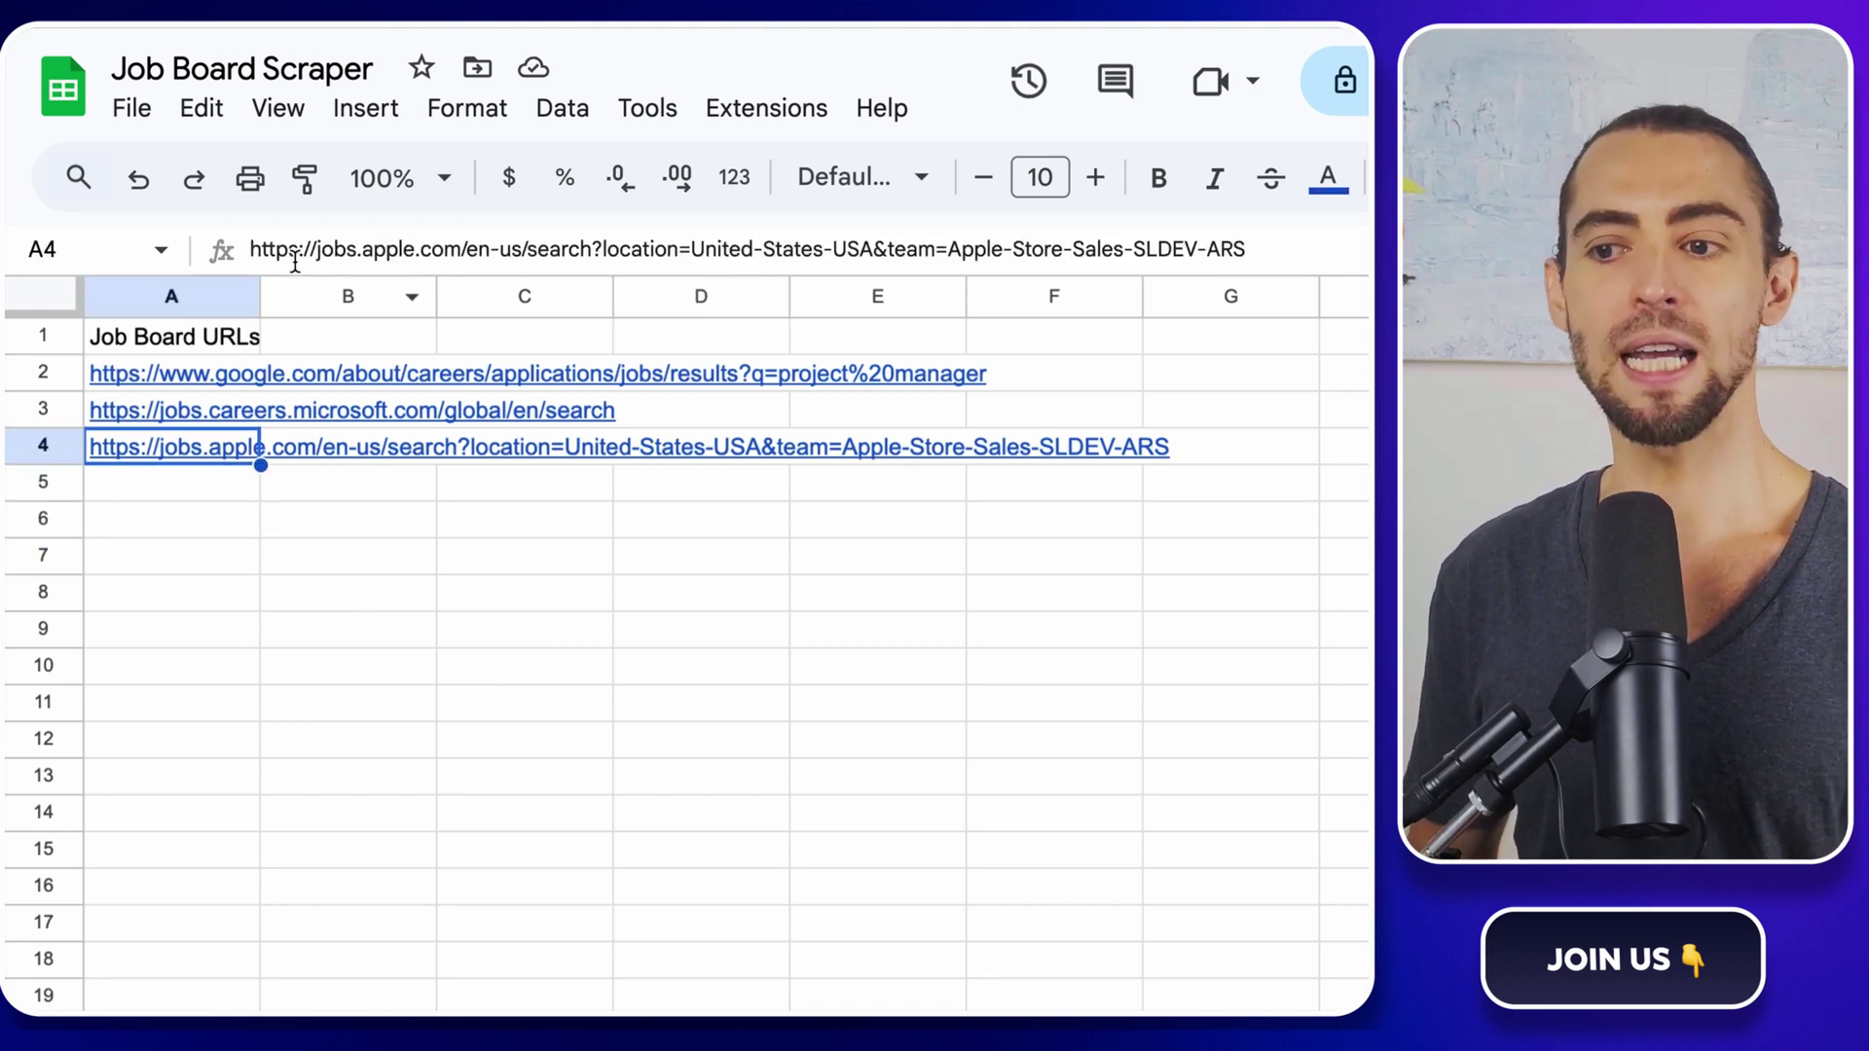
drag(310, 249, 256, 248)
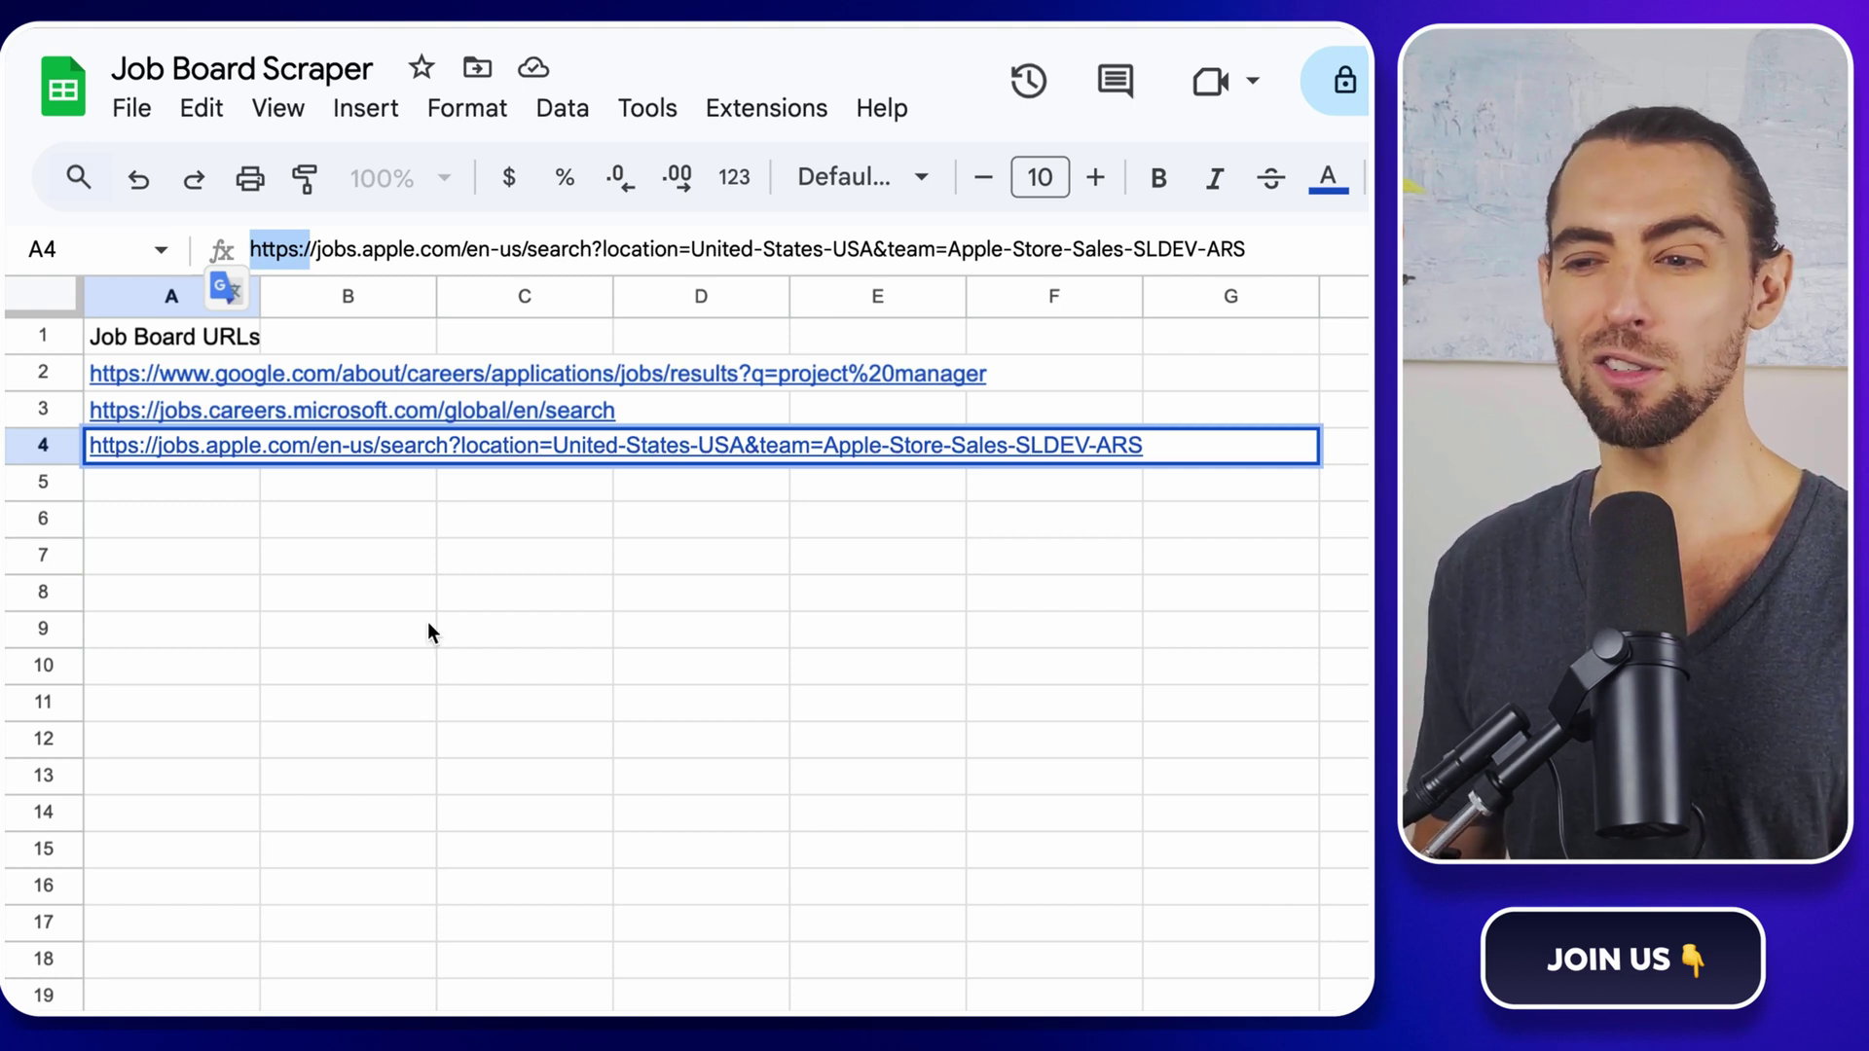
key(Right)
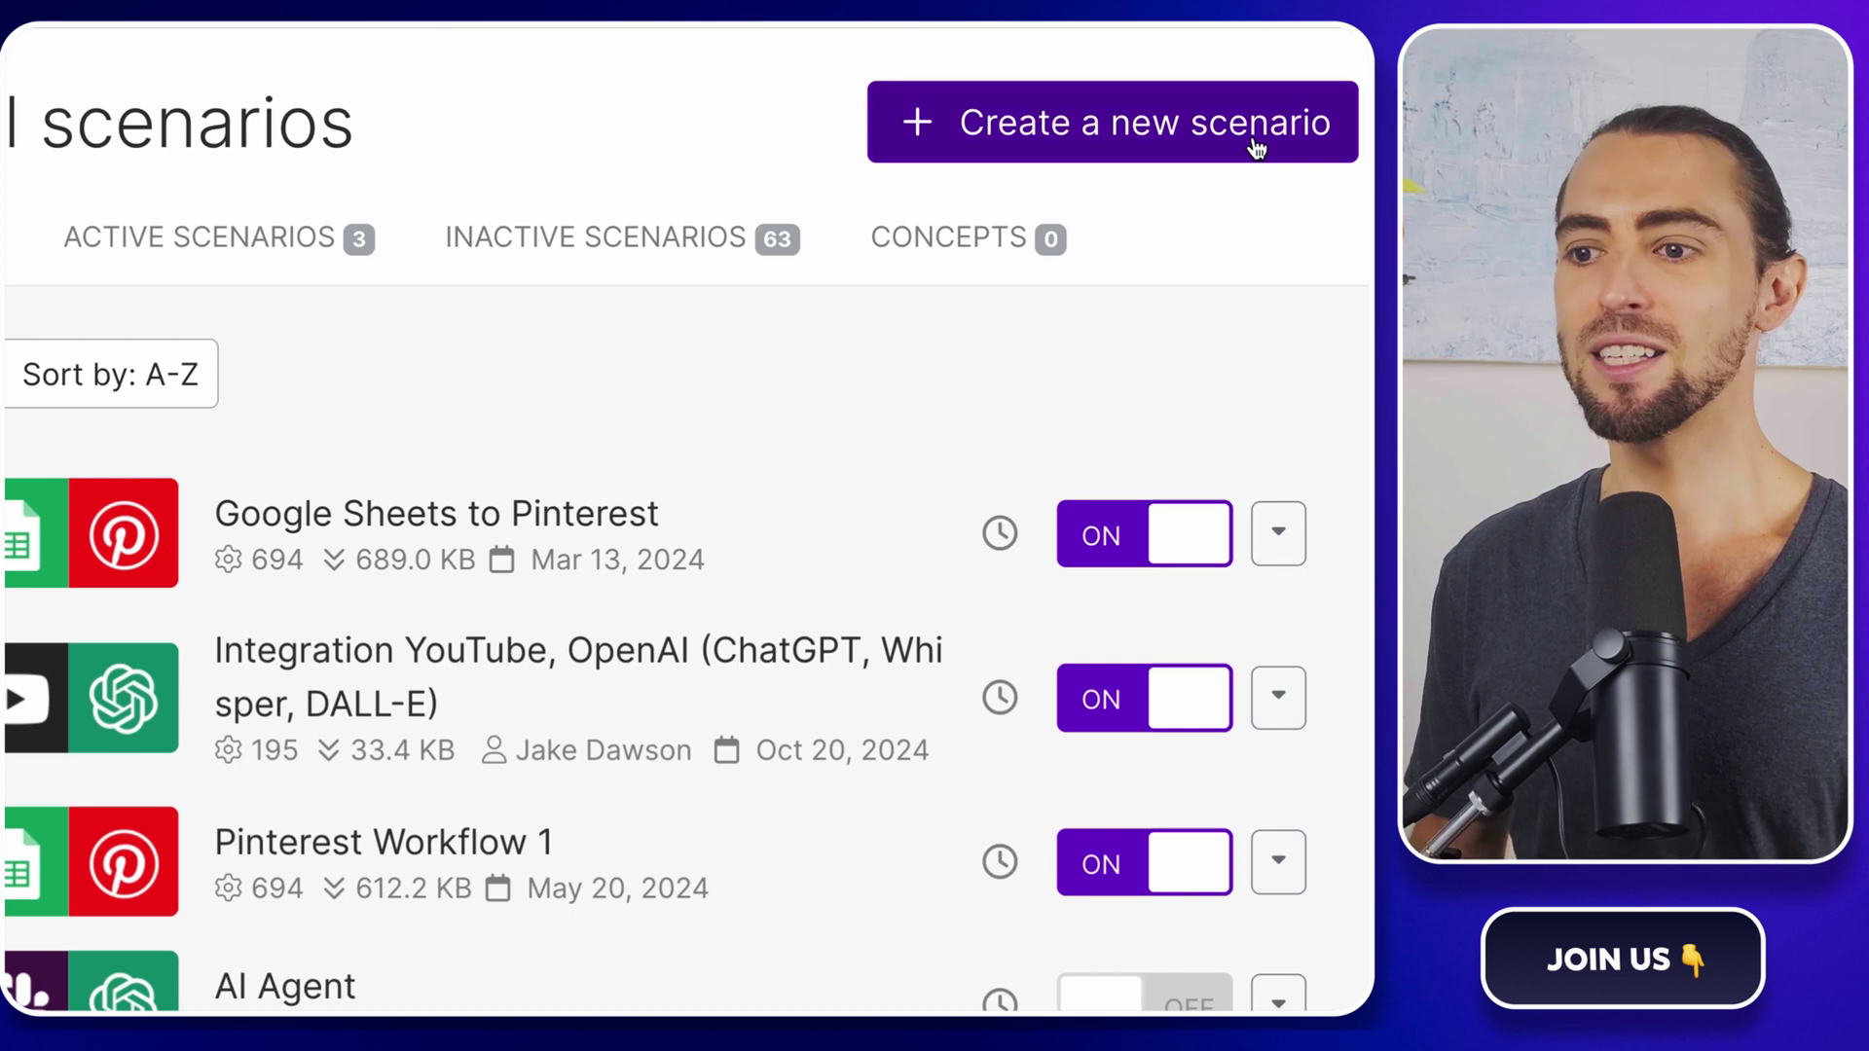
Step: Create a scenario named Job Board Data Scraper and open Google Sheets' module list
click(1257, 146)
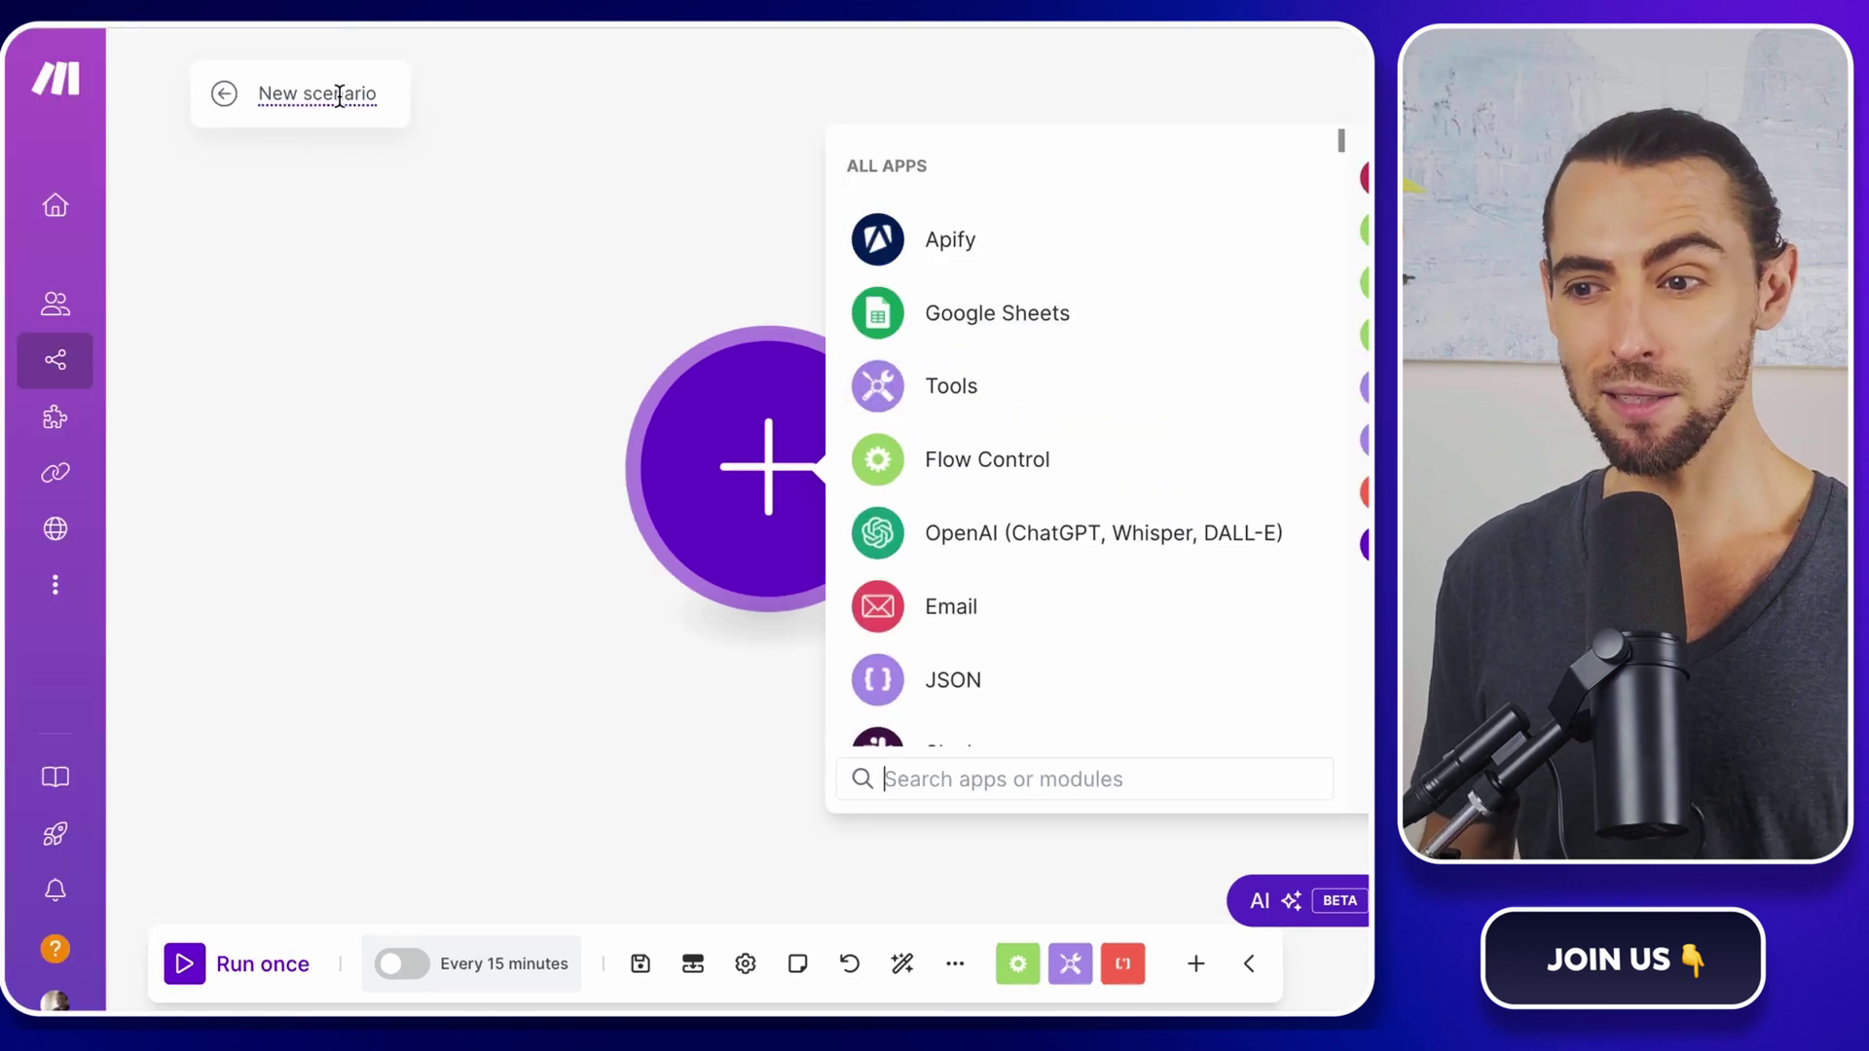
double_click(339, 97)
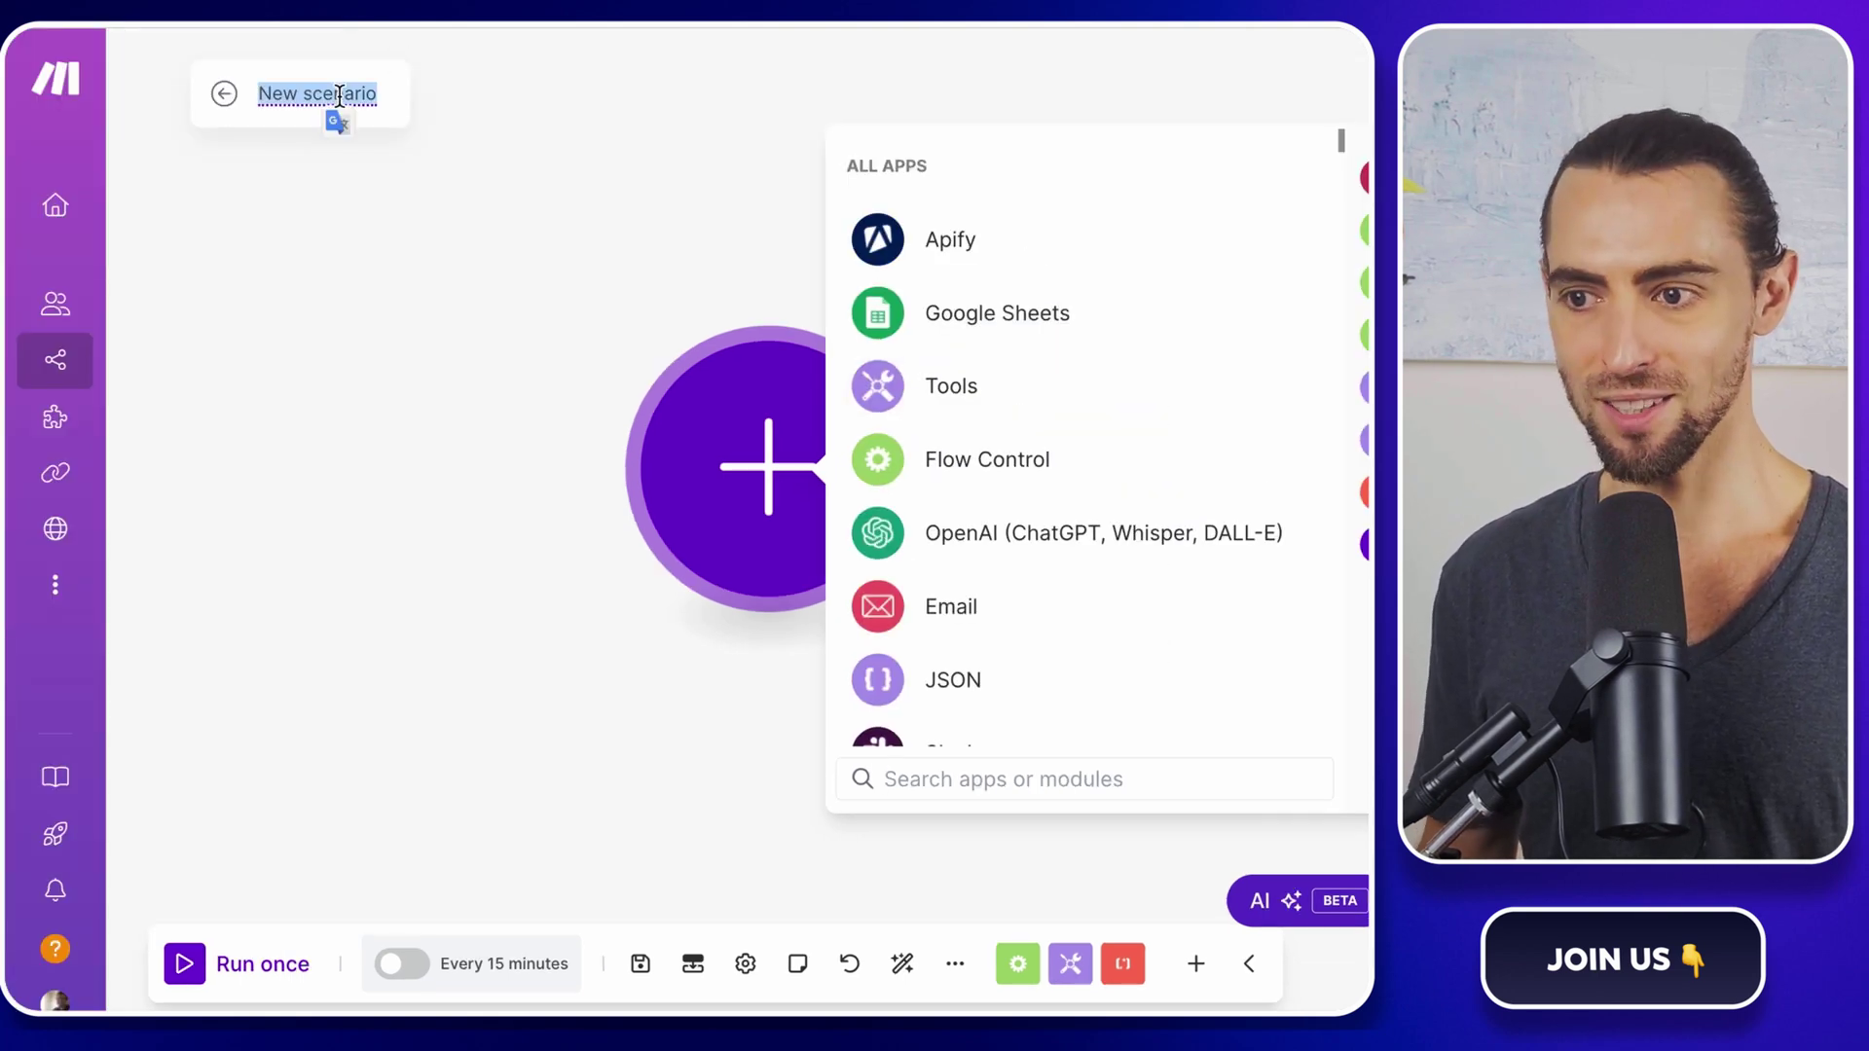
text(Job Board Datata)
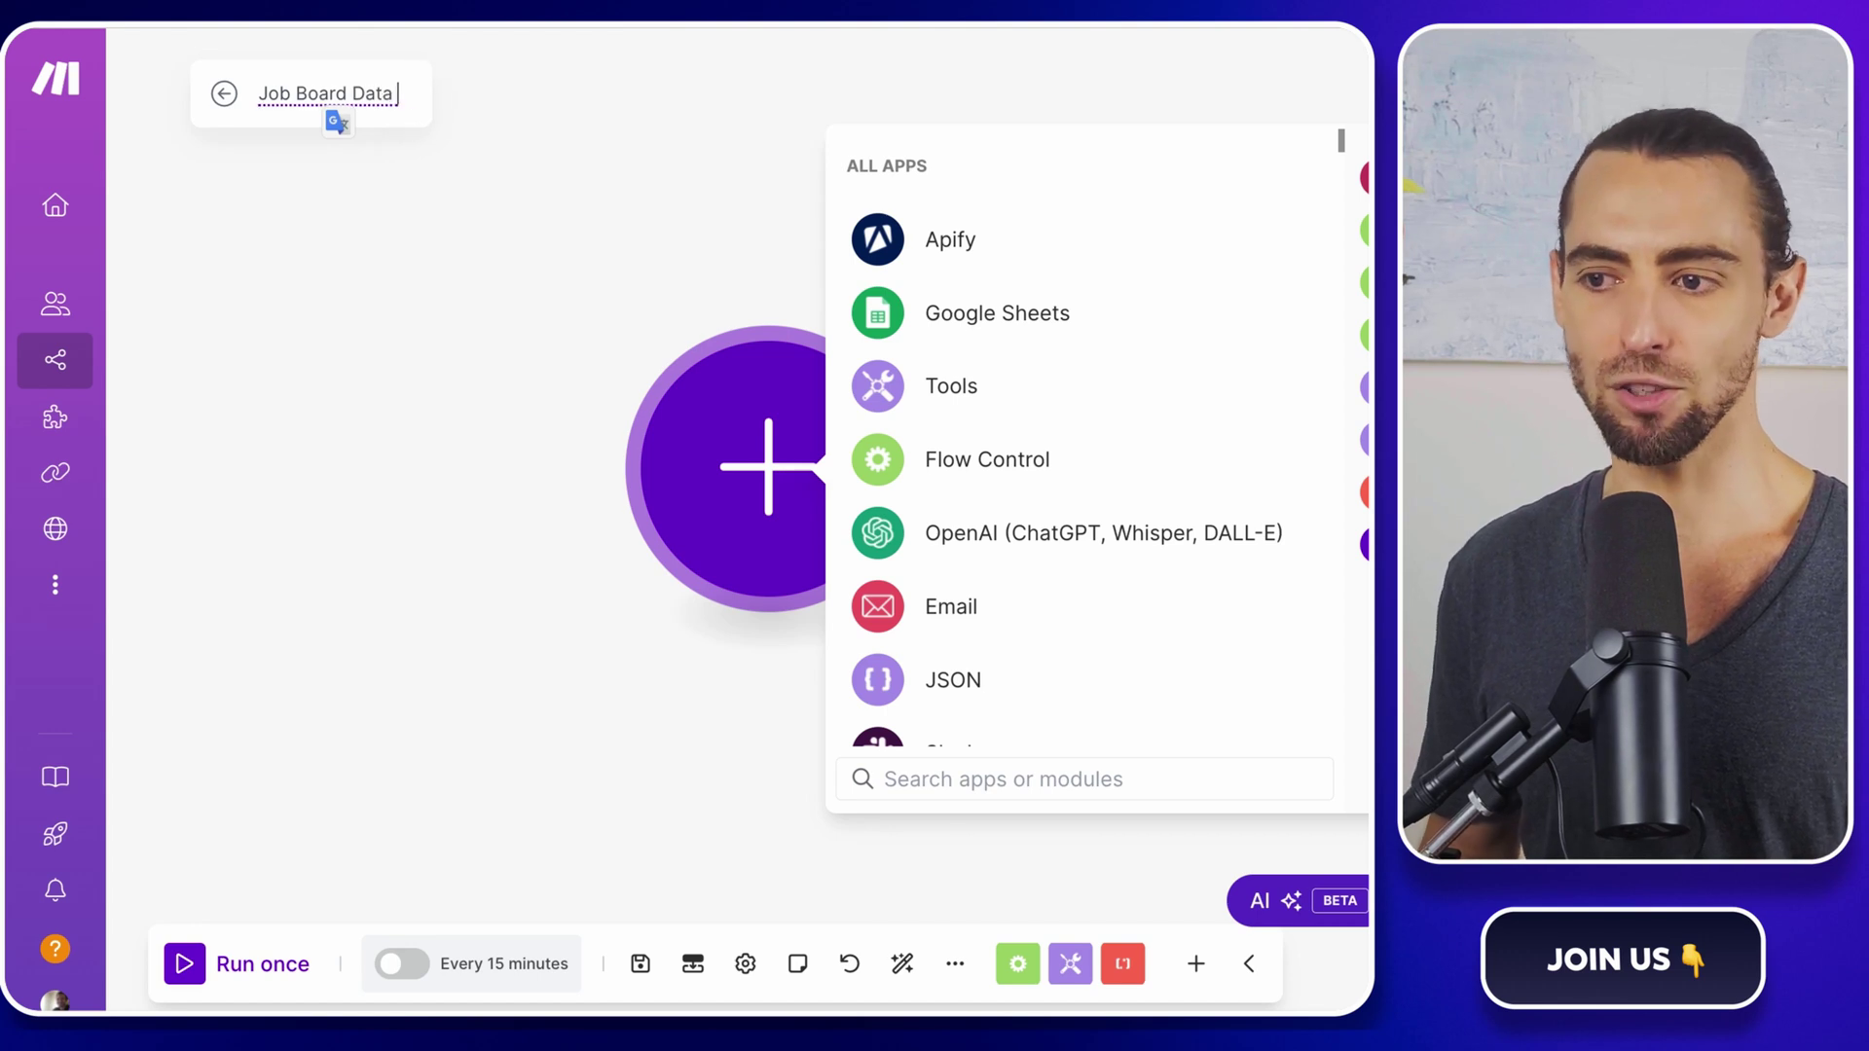
text(per)
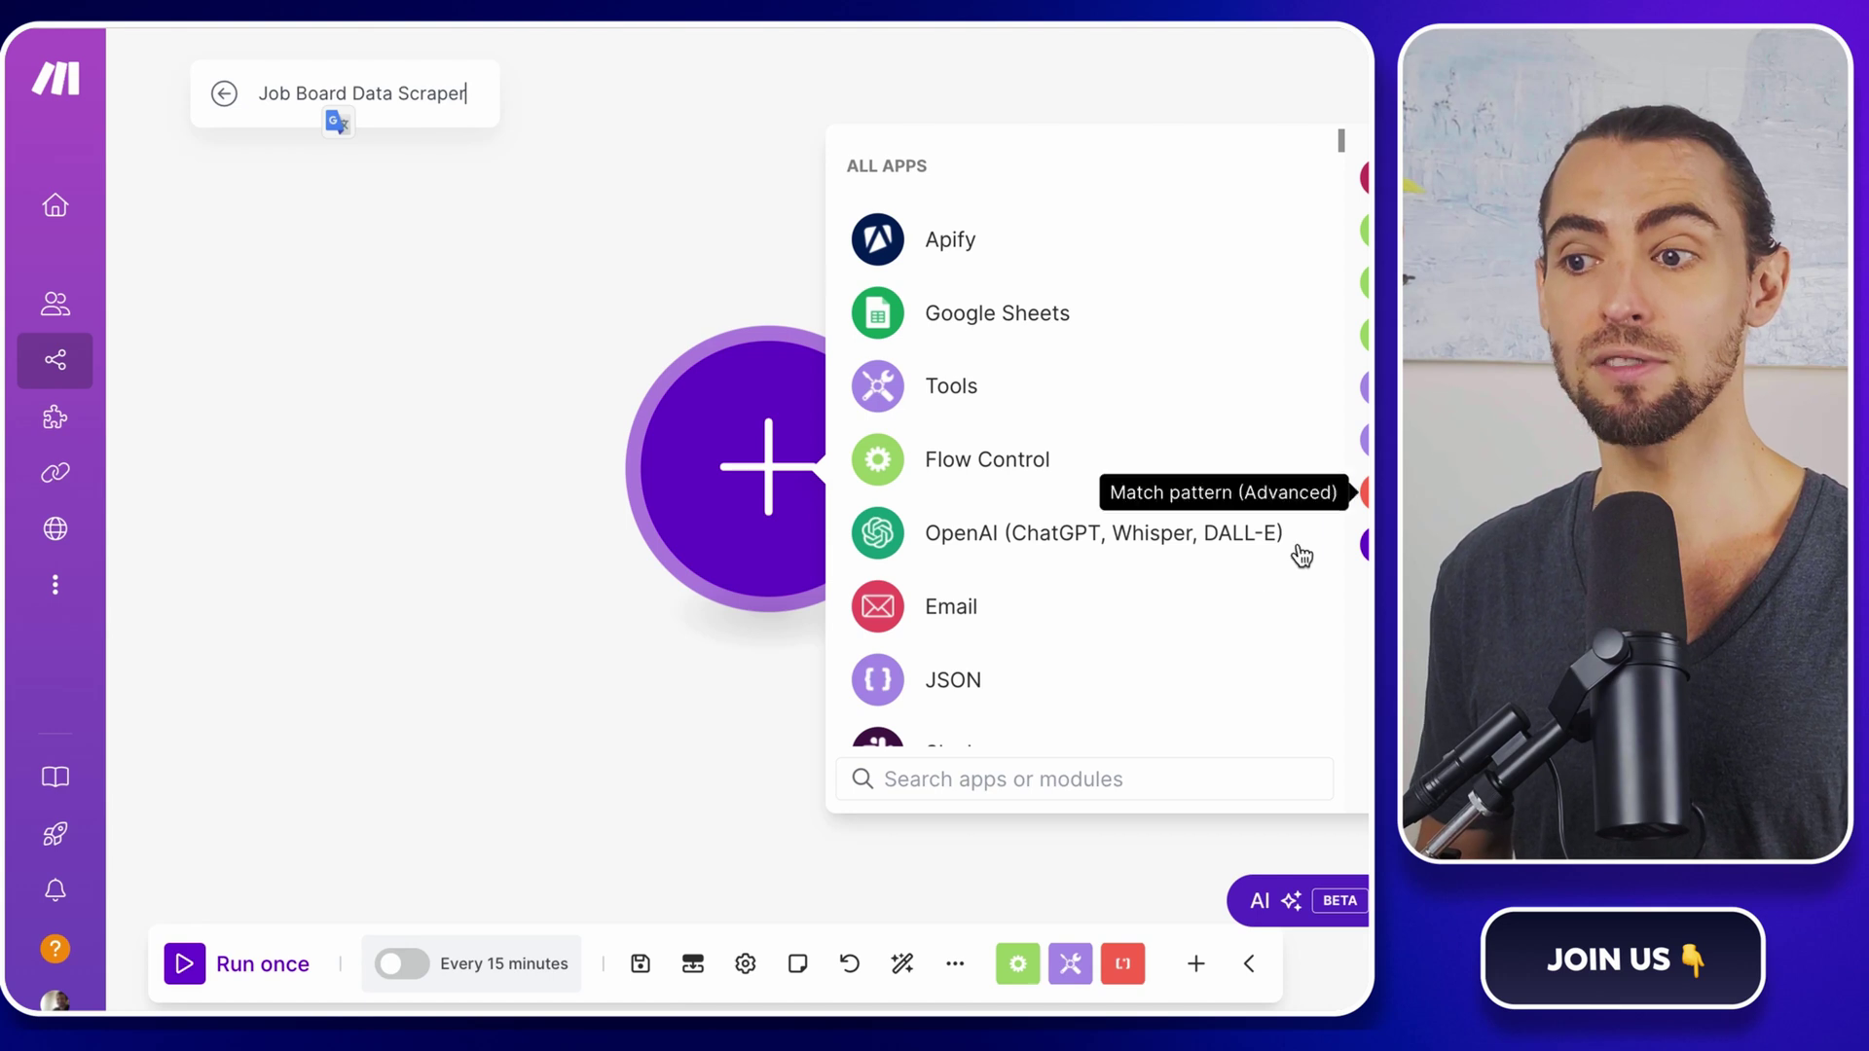
click(1090, 783)
text(g)
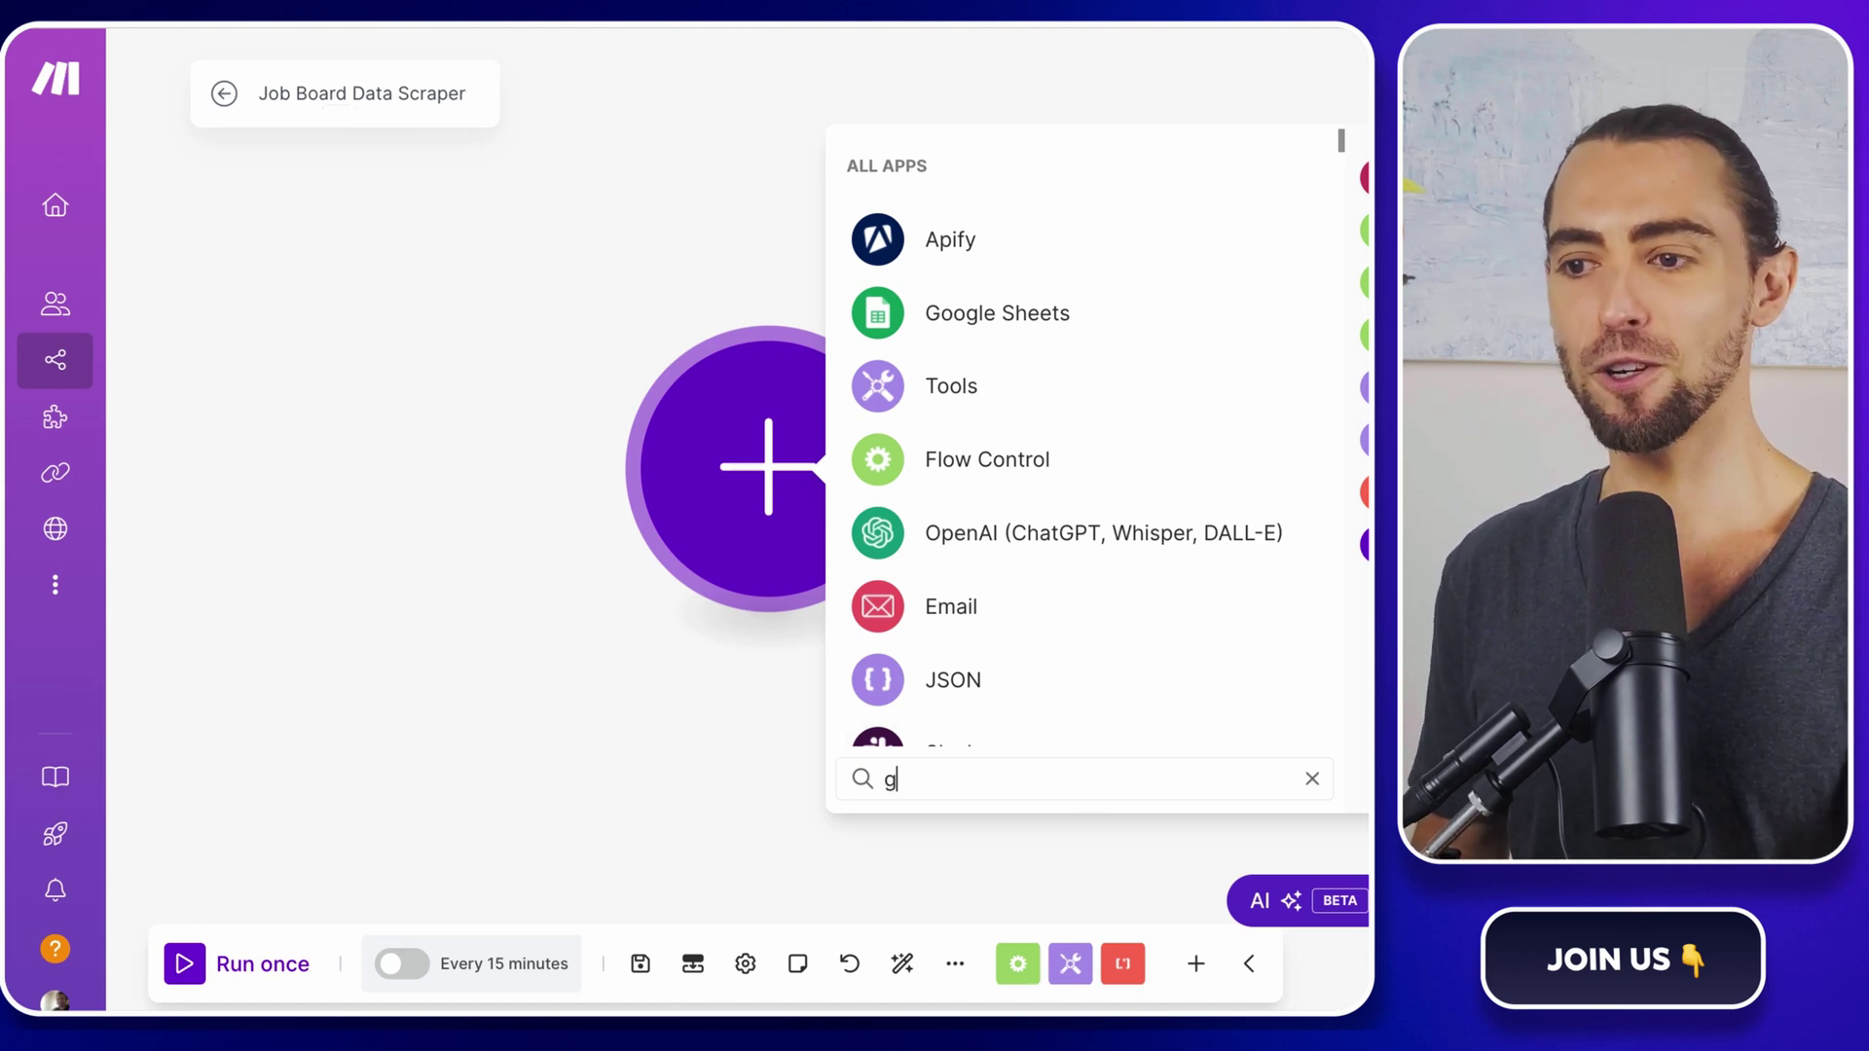
text(oogle she)
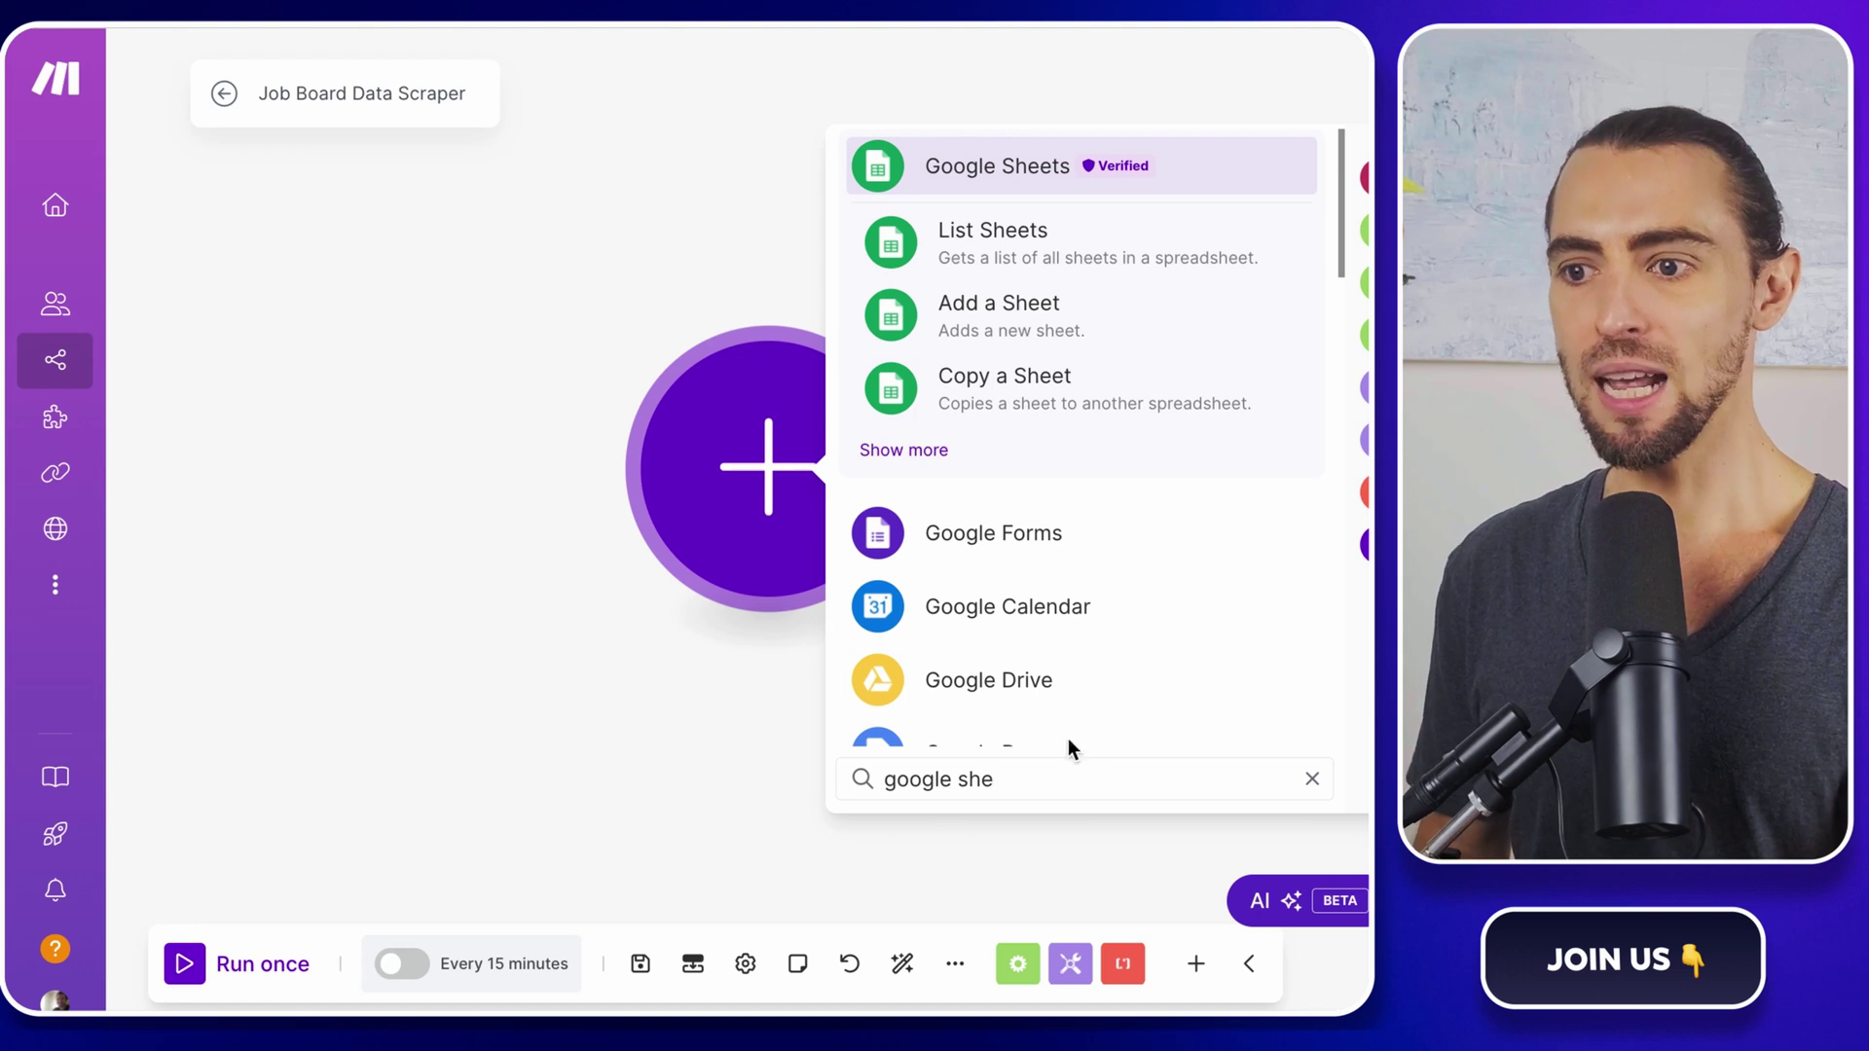
click(921, 452)
text(se)
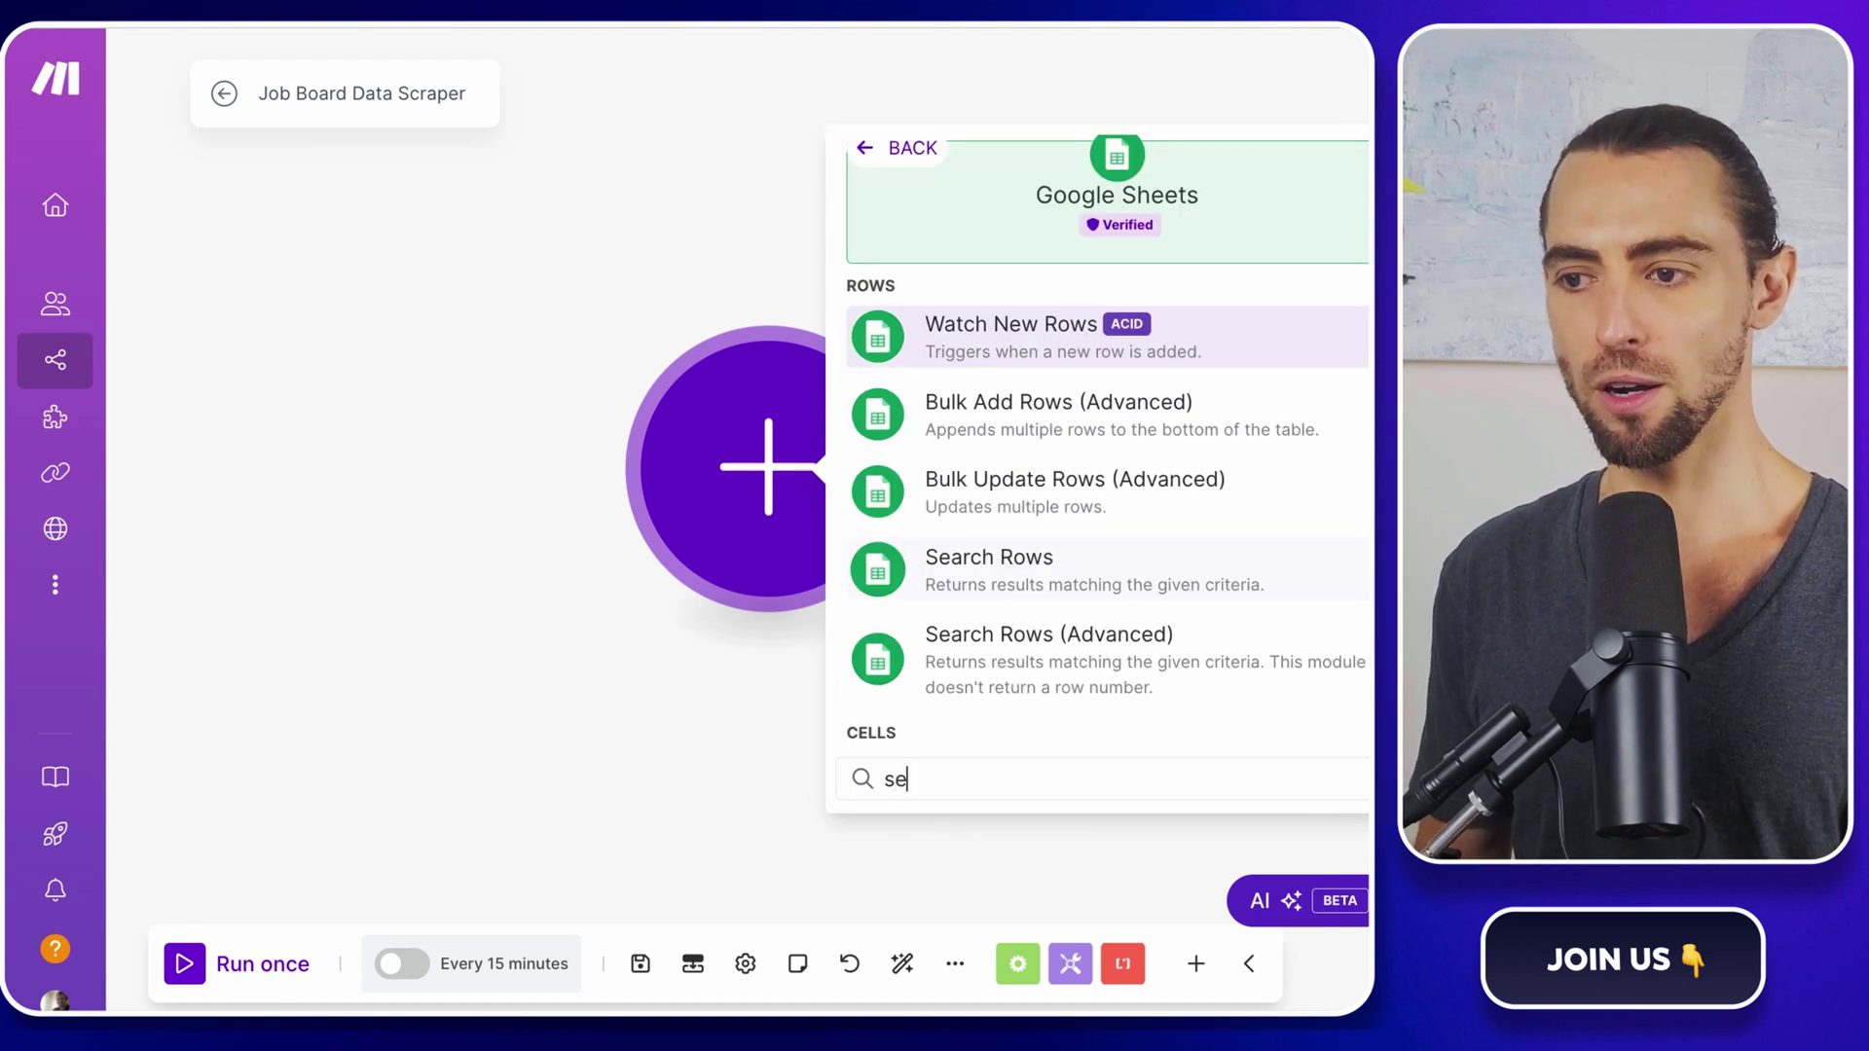
text(a)
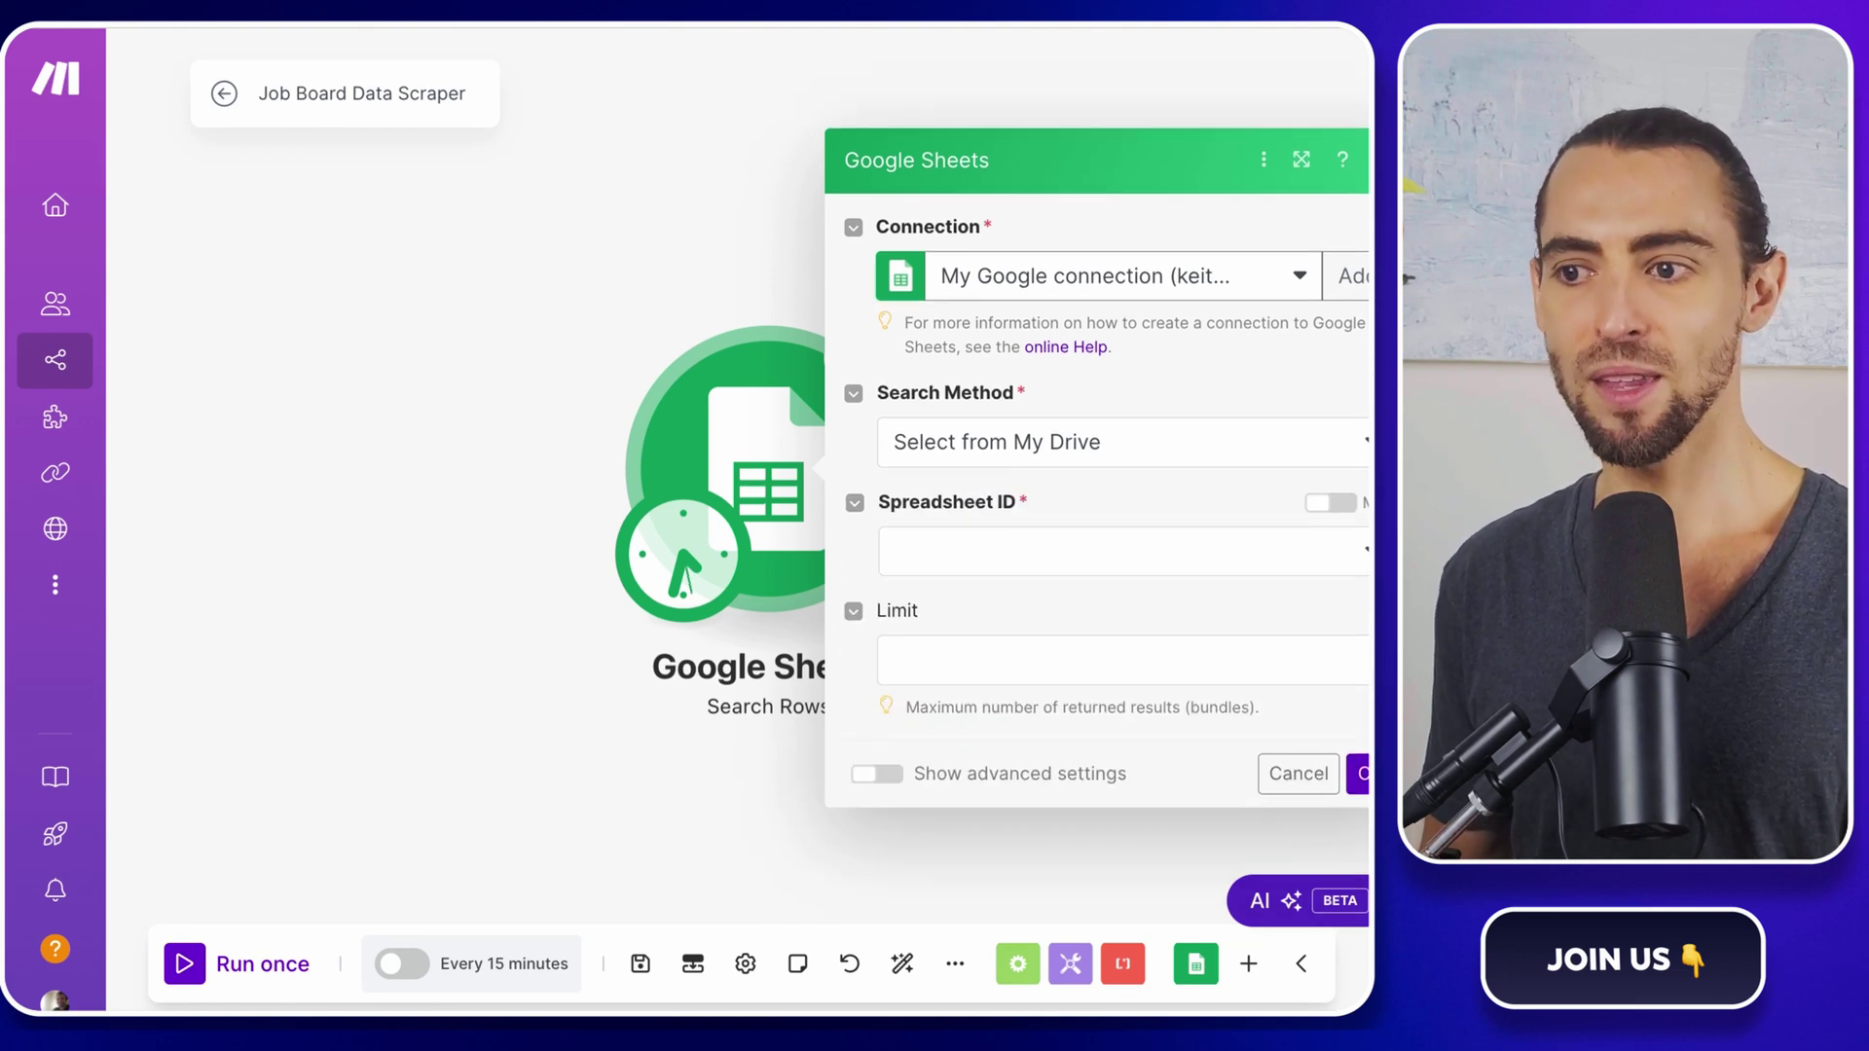
Step: Set Search Rows to a Google connection, Job Board Scraper's Sheet1, and limit 1
click(1353, 275)
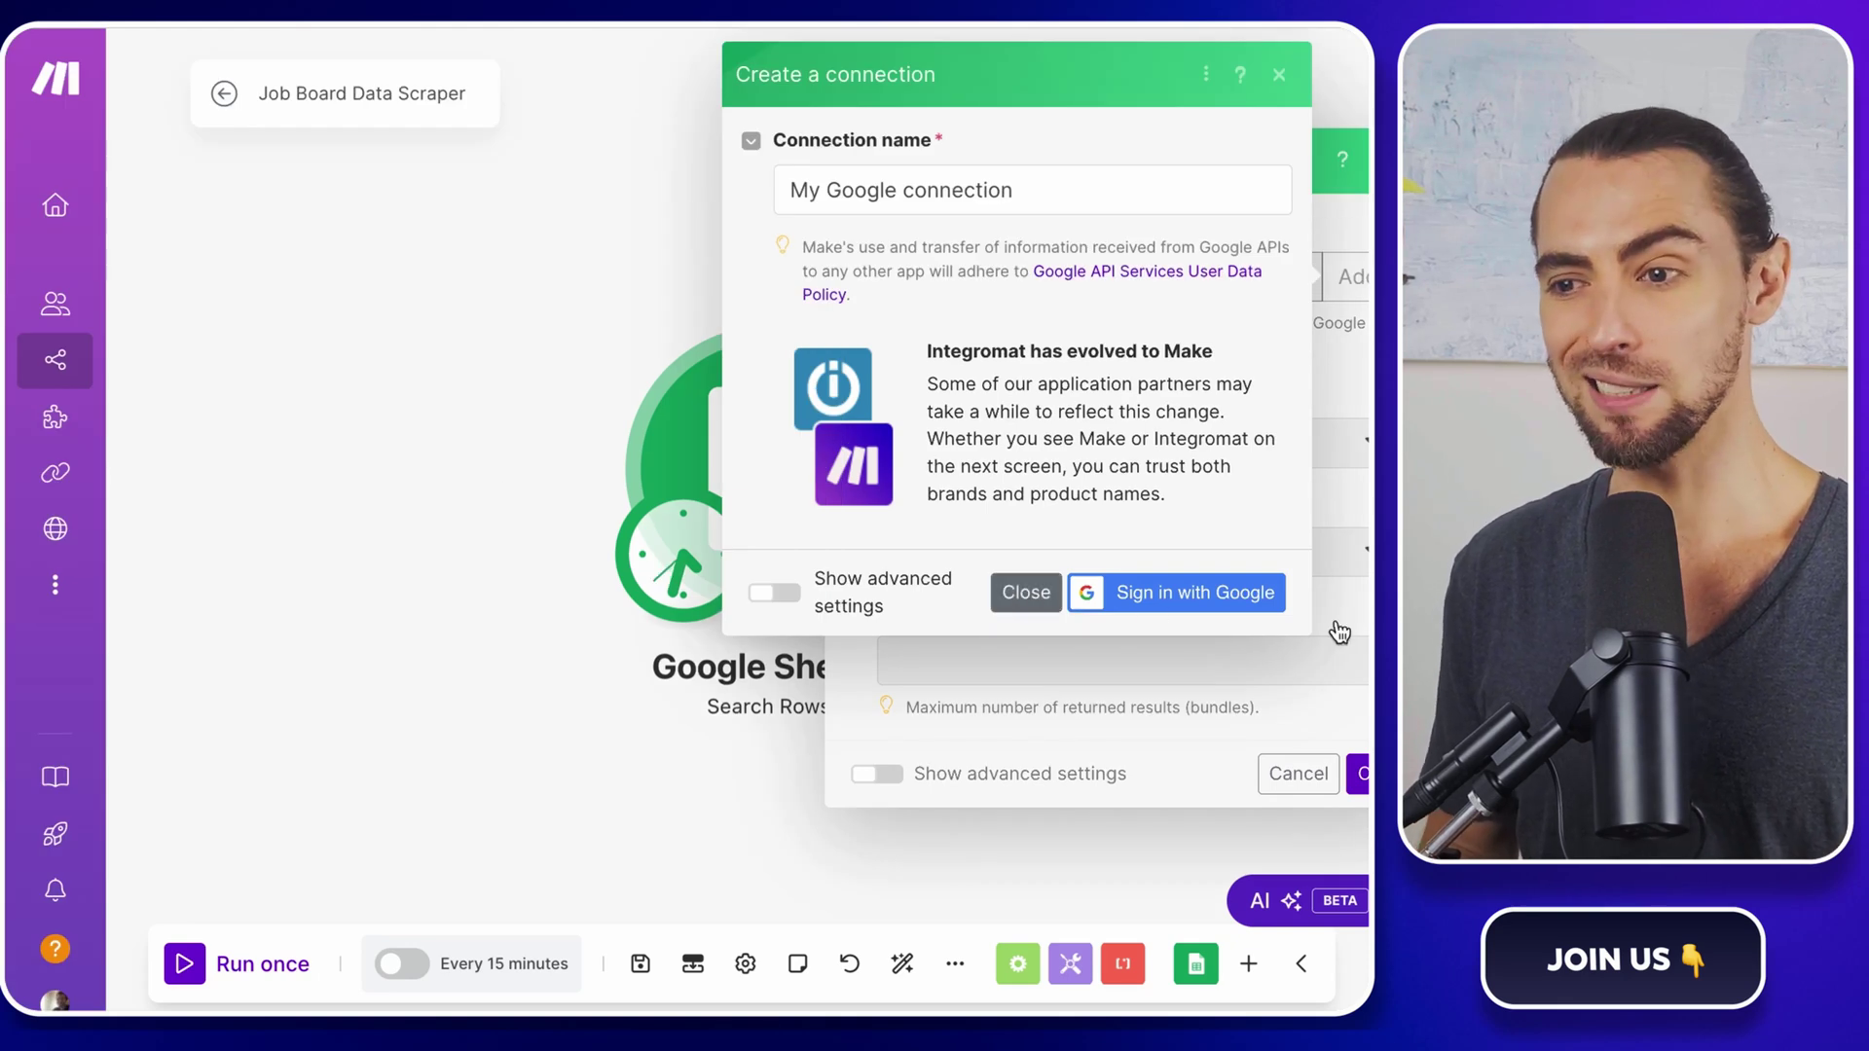
click(1026, 592)
click(1297, 552)
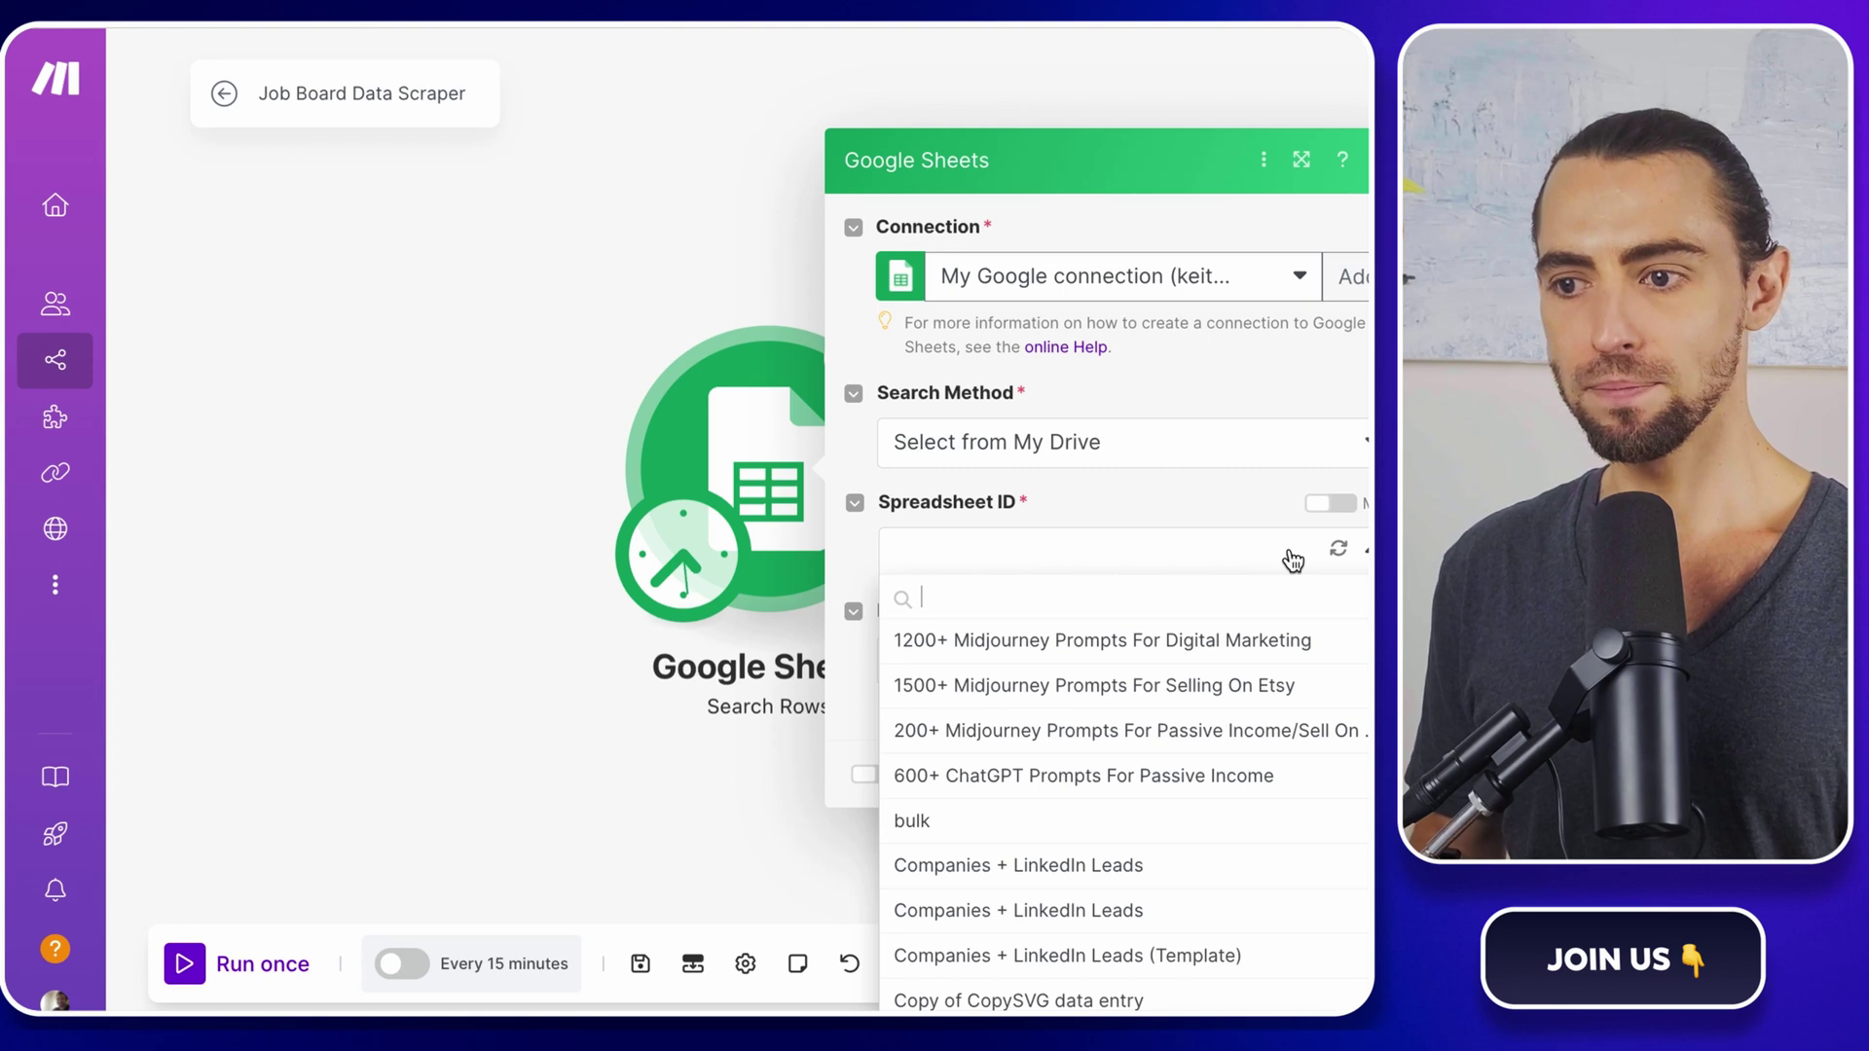
text(job)
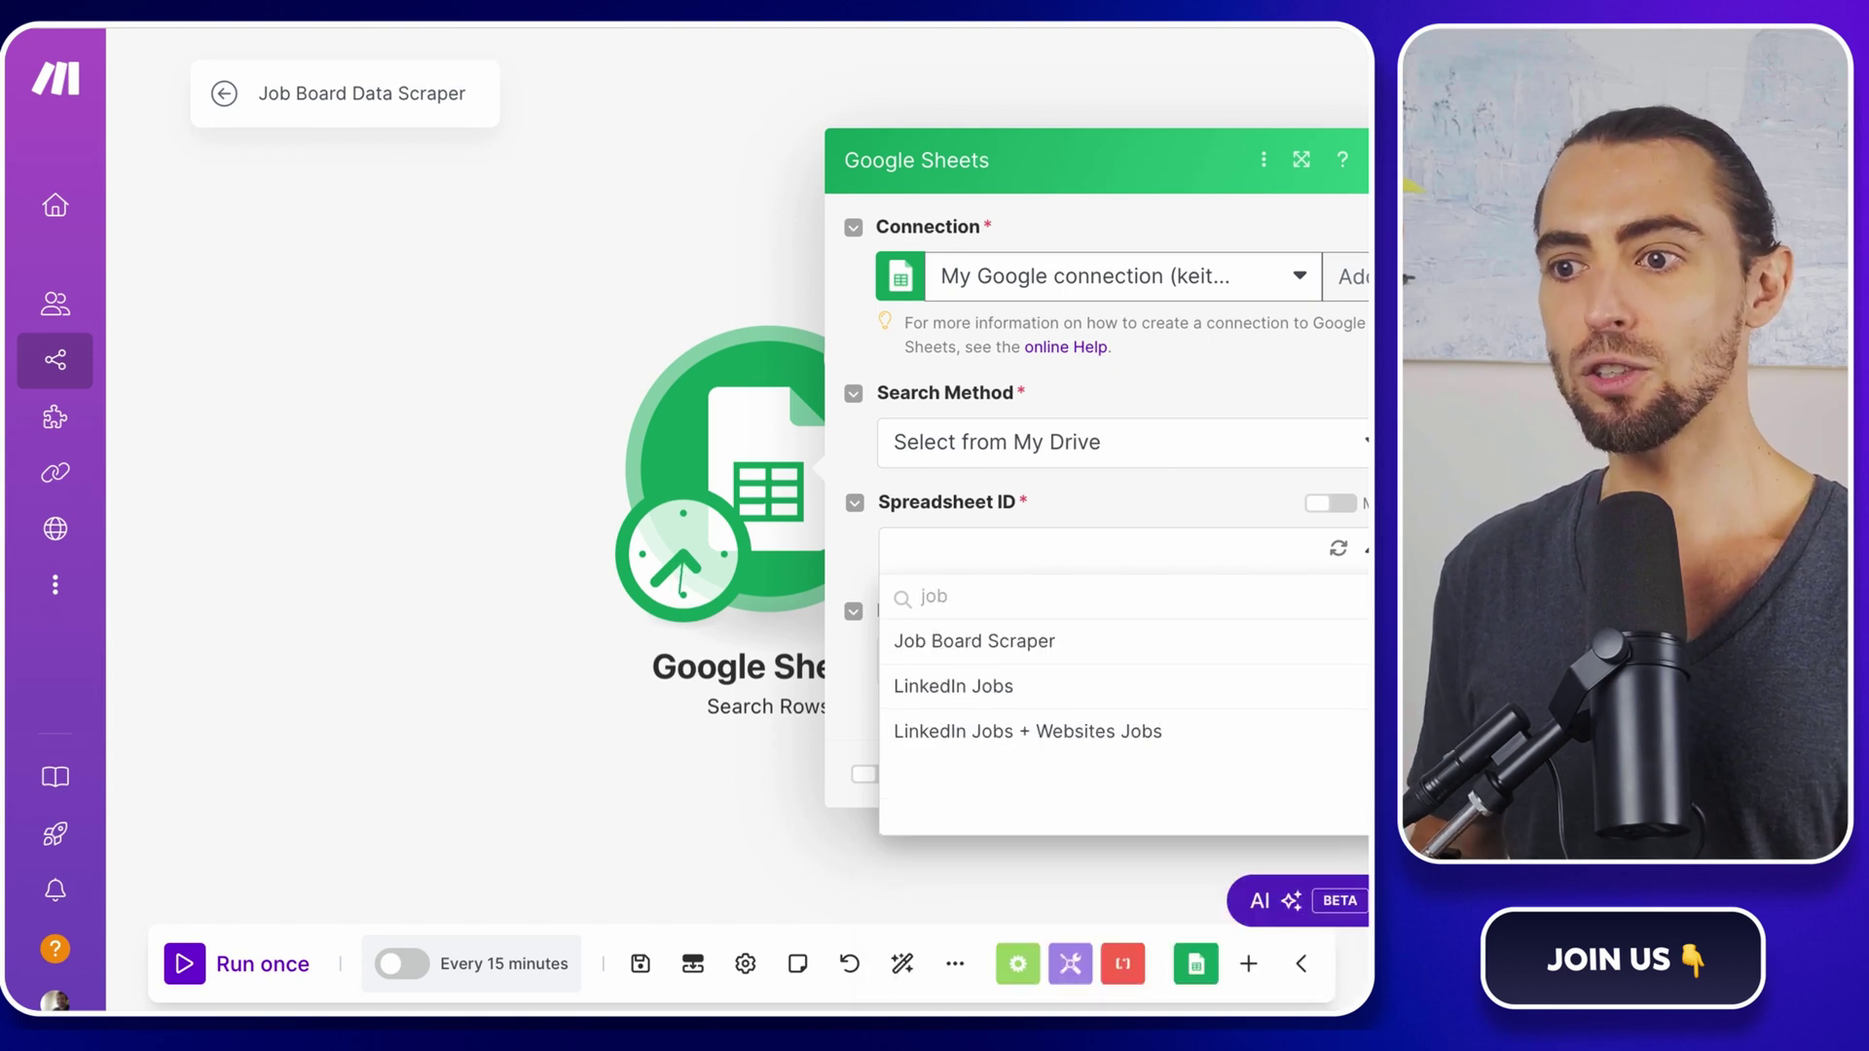
click(1145, 642)
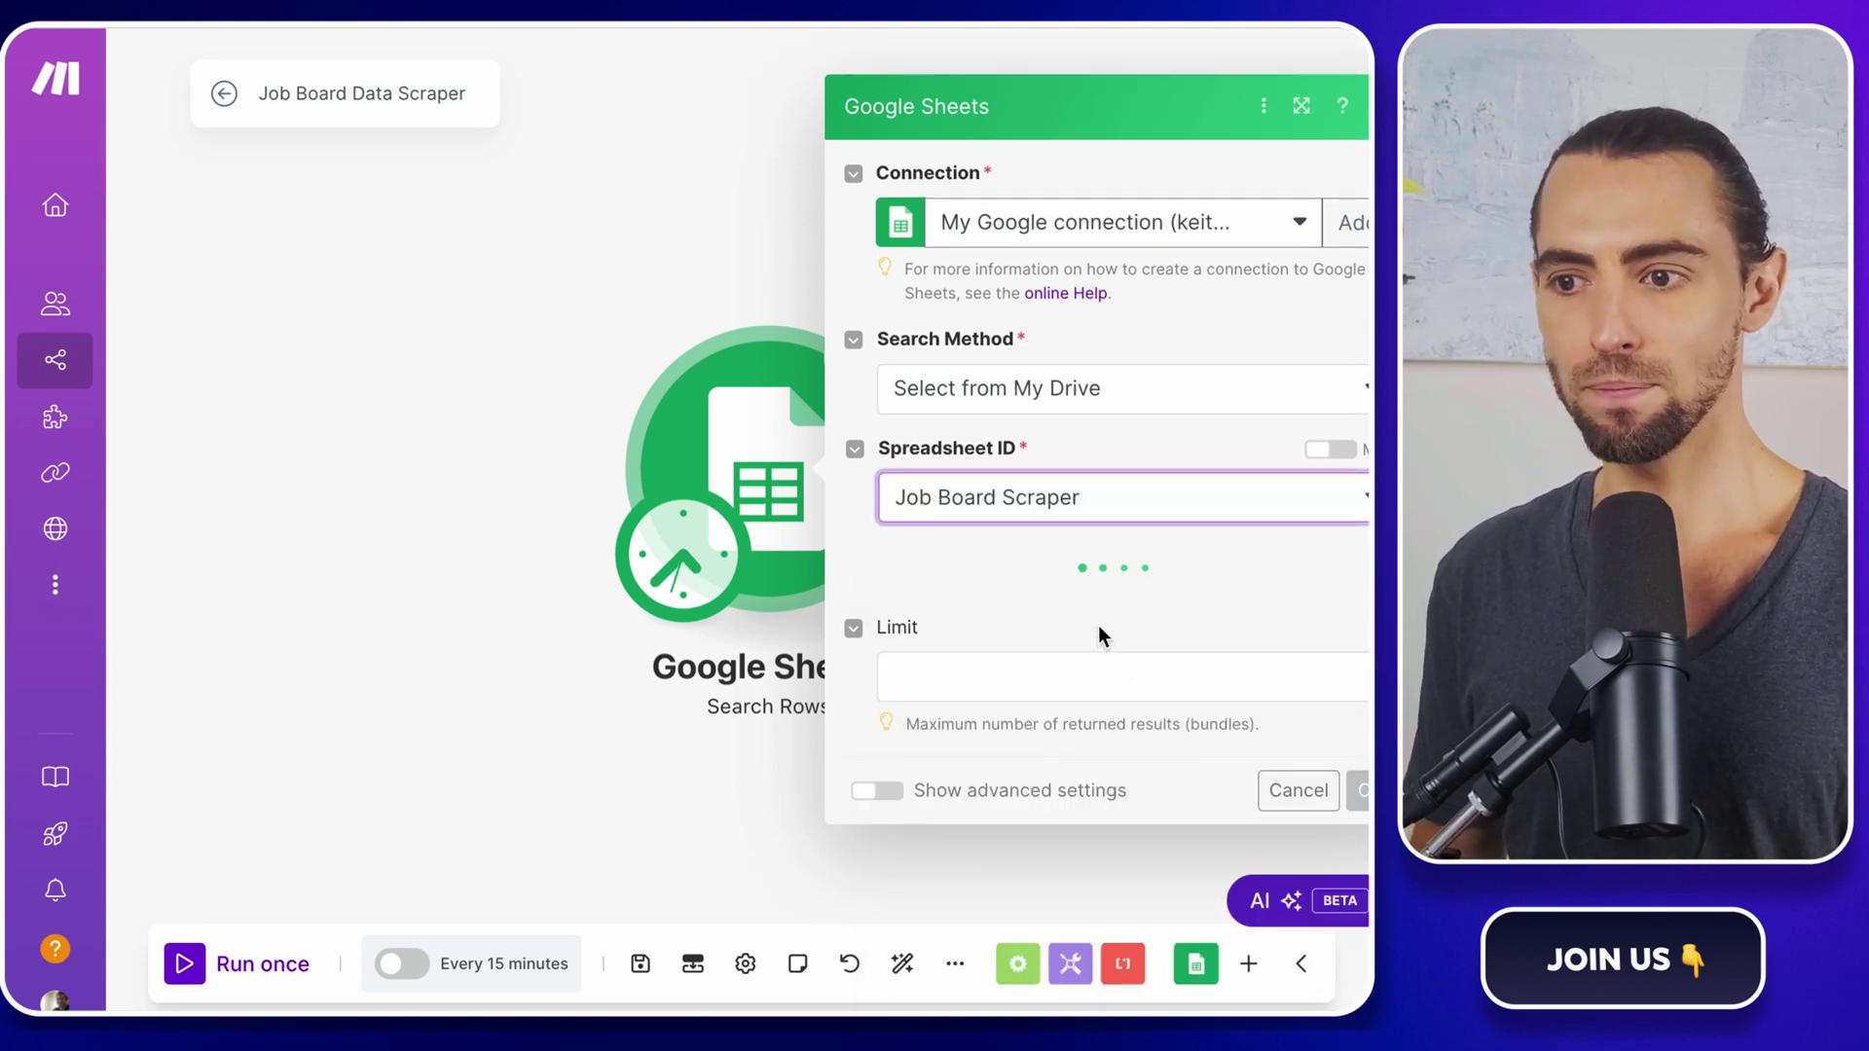
click(1107, 611)
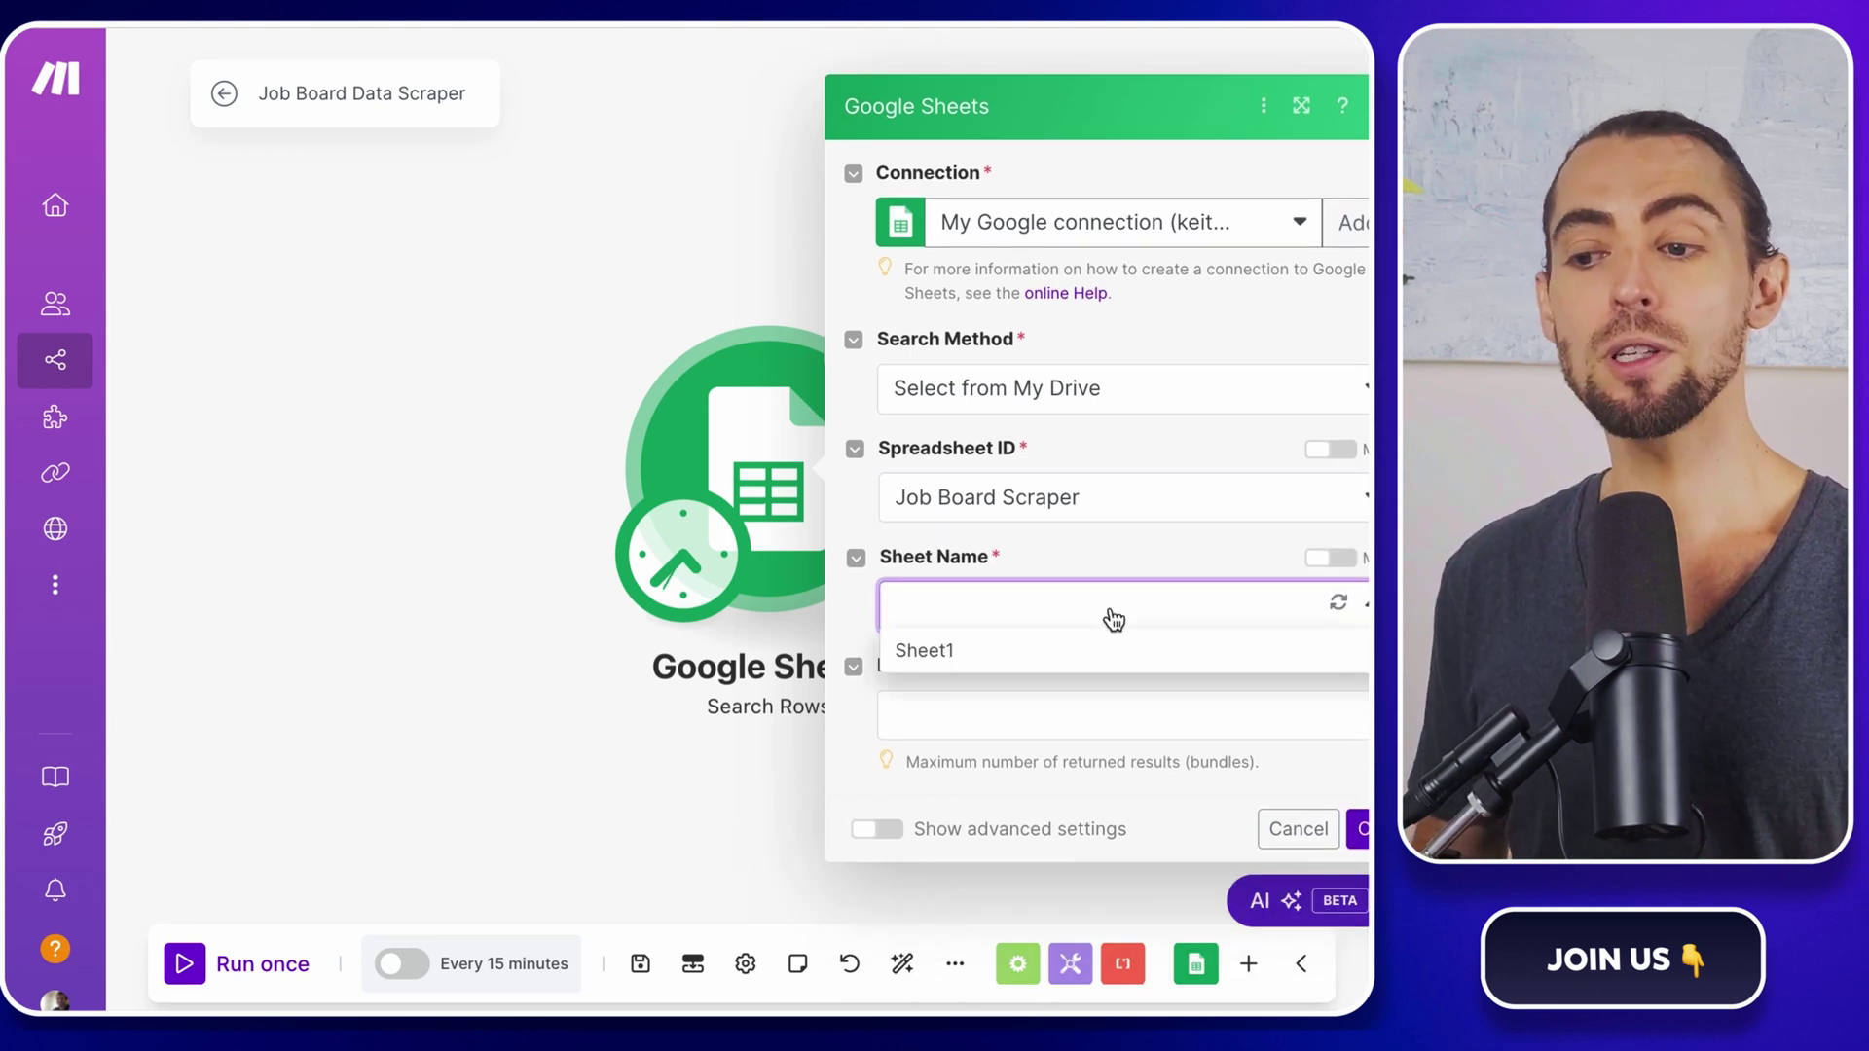
click(1051, 658)
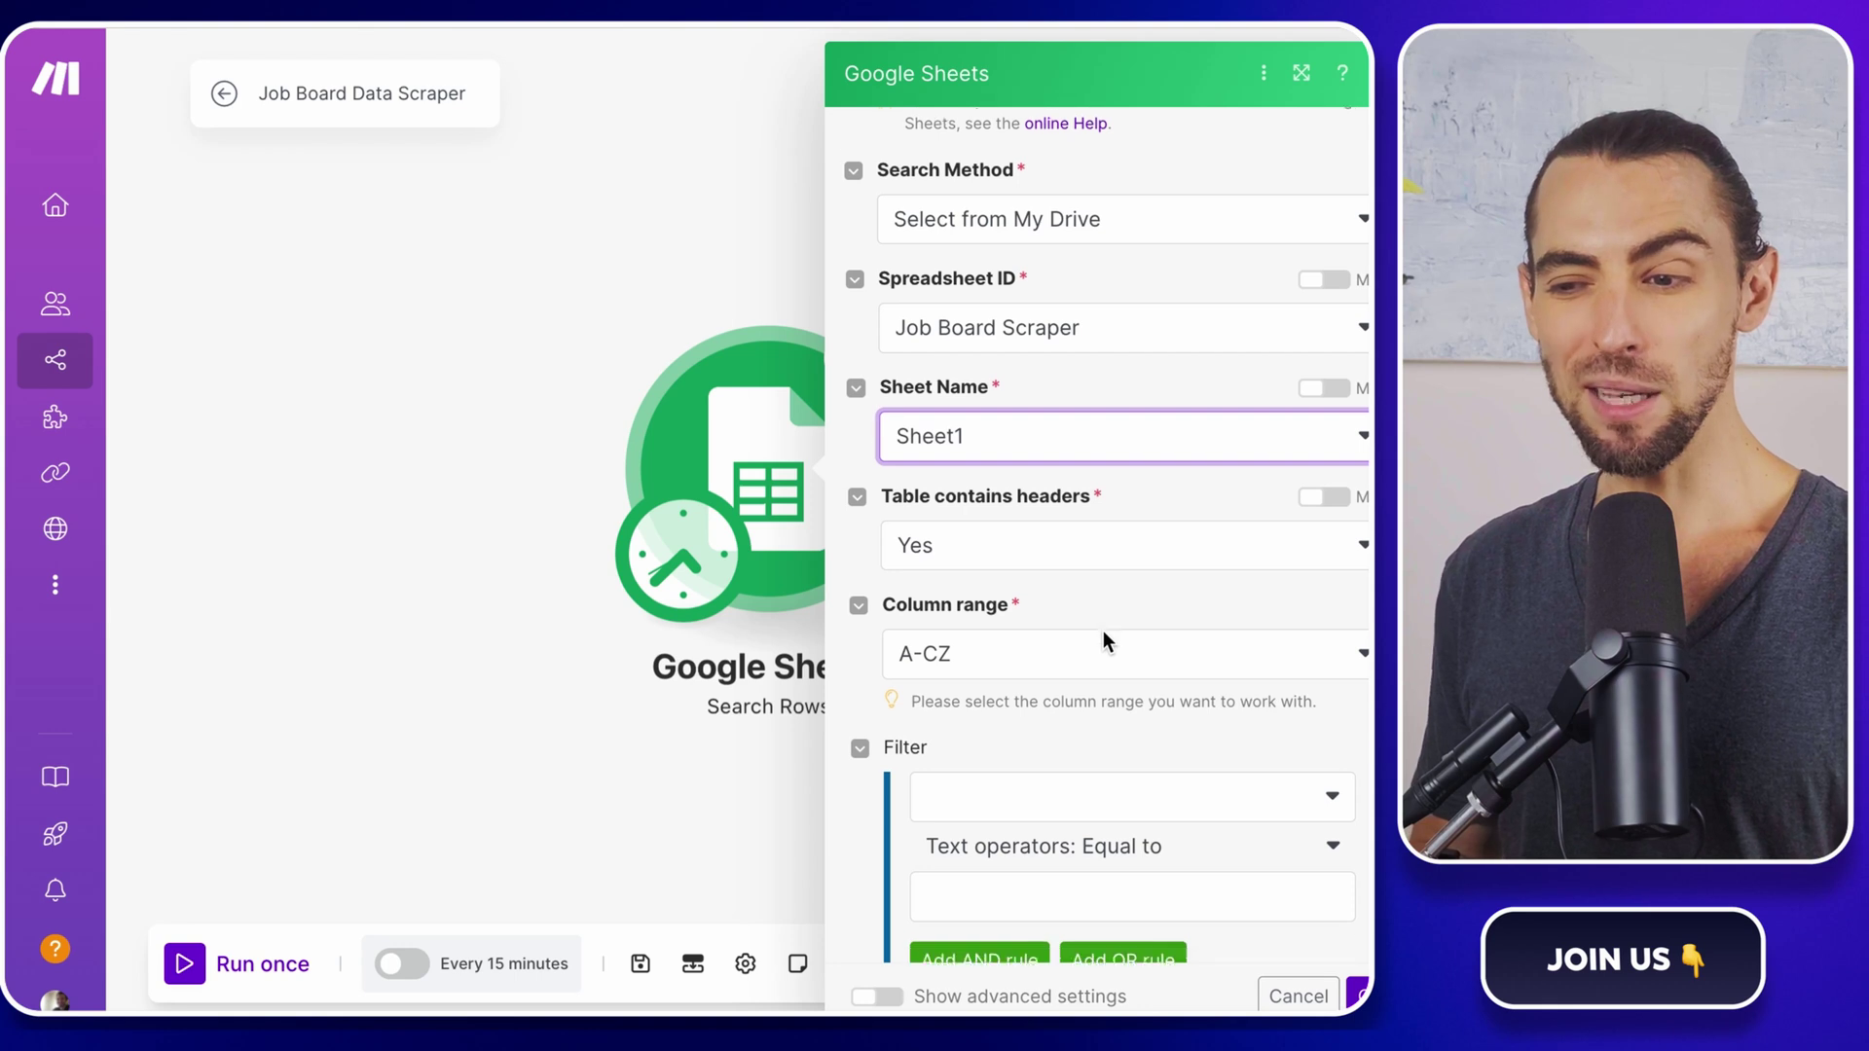
scroll(1103, 632, down, 3)
scroll(1103, 631, down, 2)
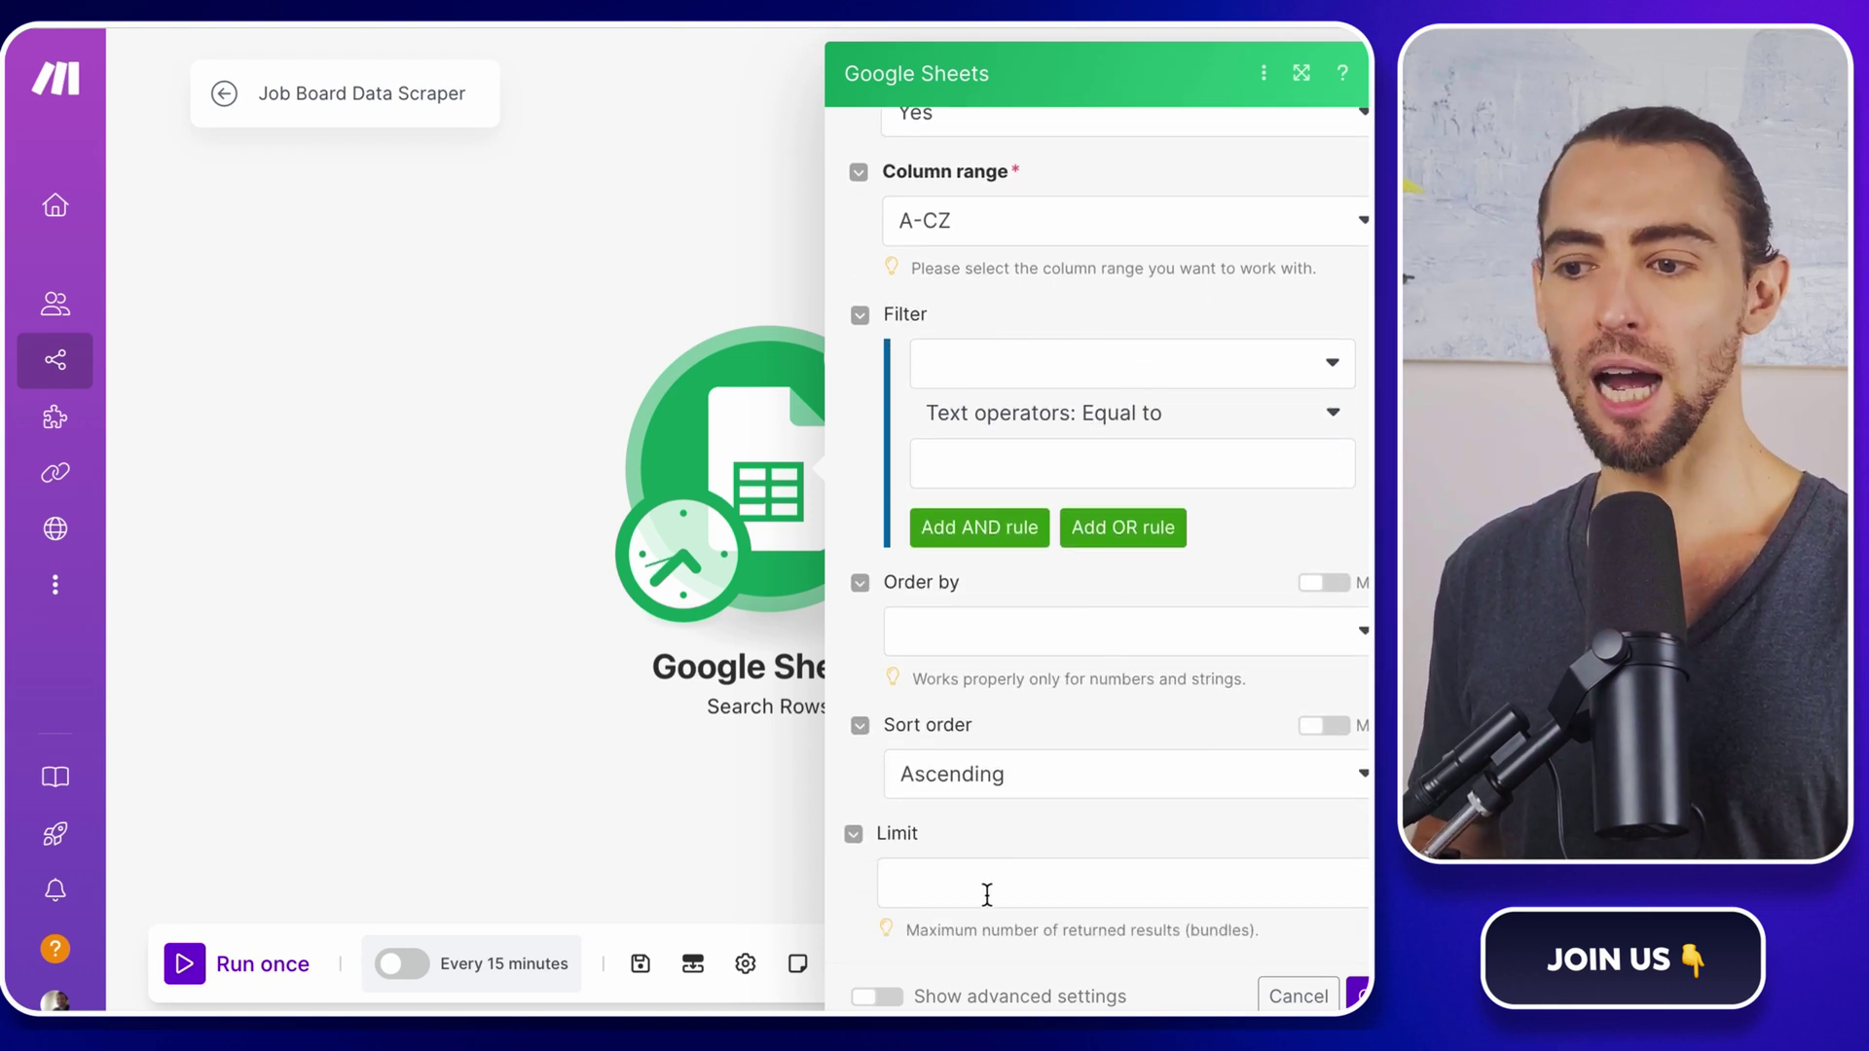
click(986, 883)
text(1)
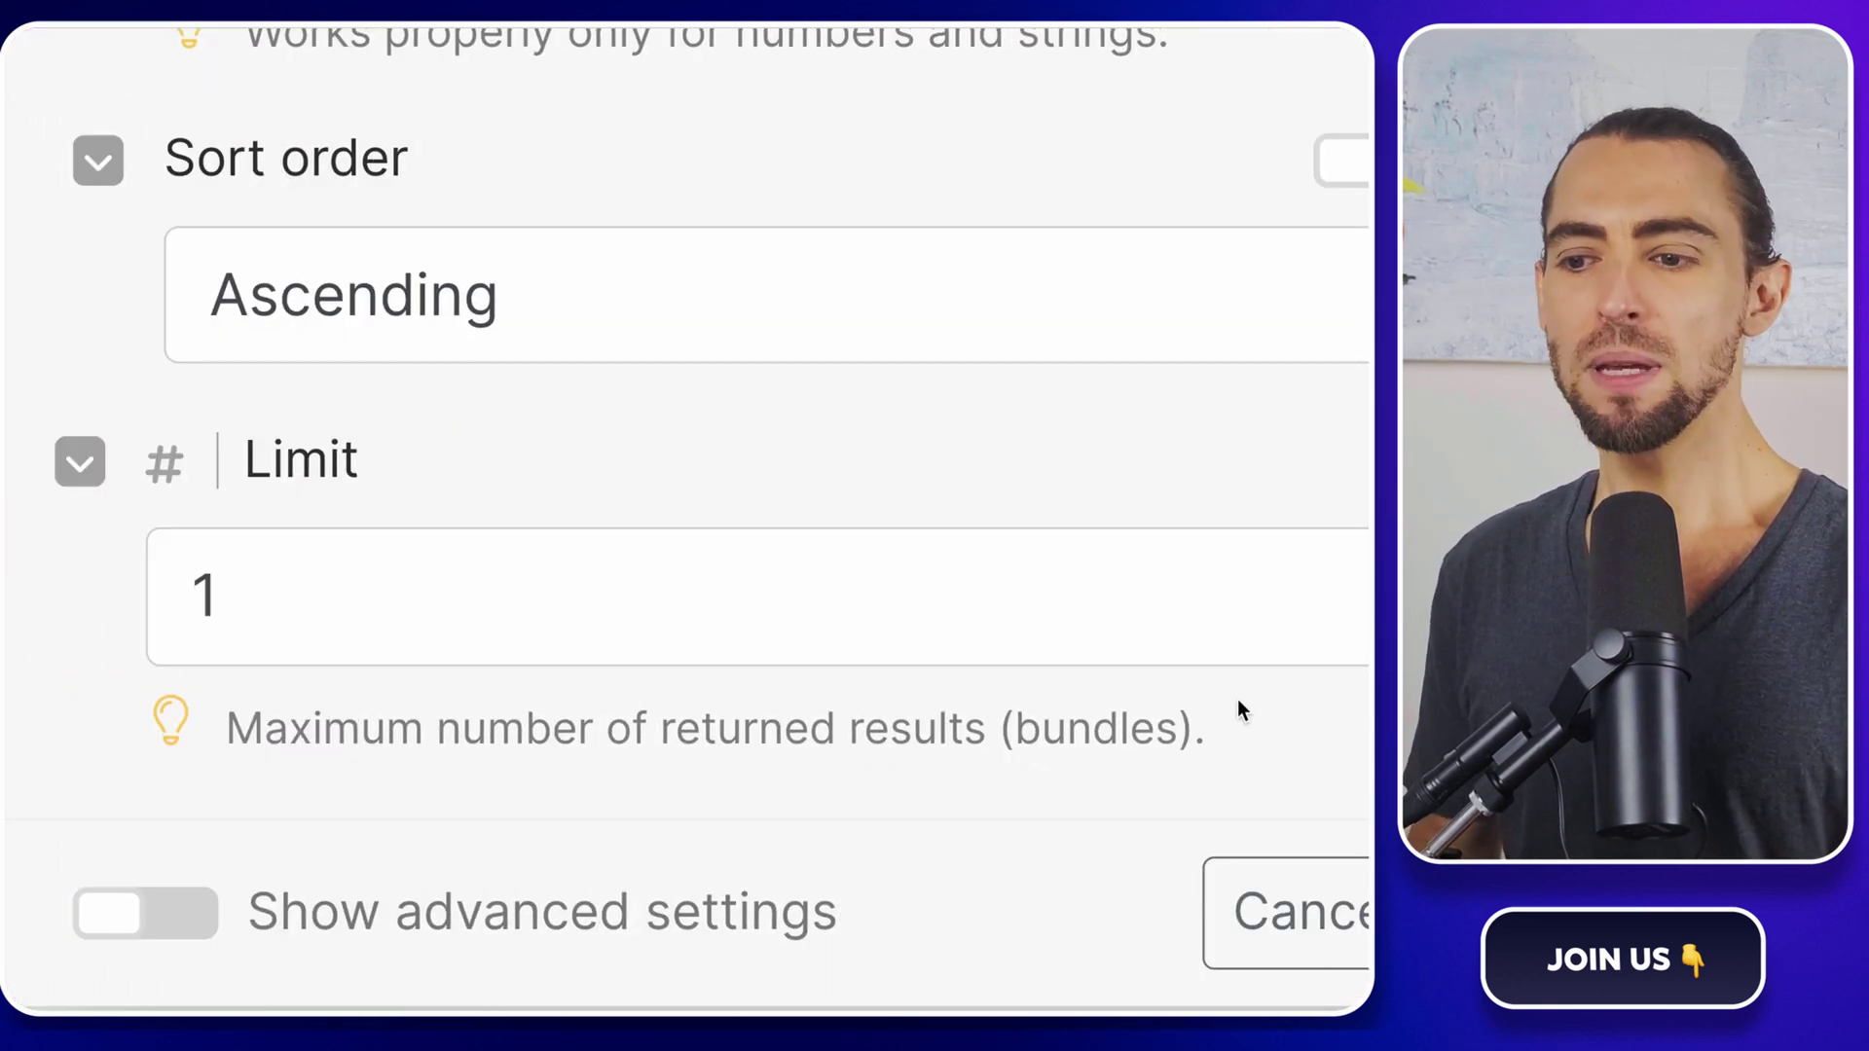
click(1237, 649)
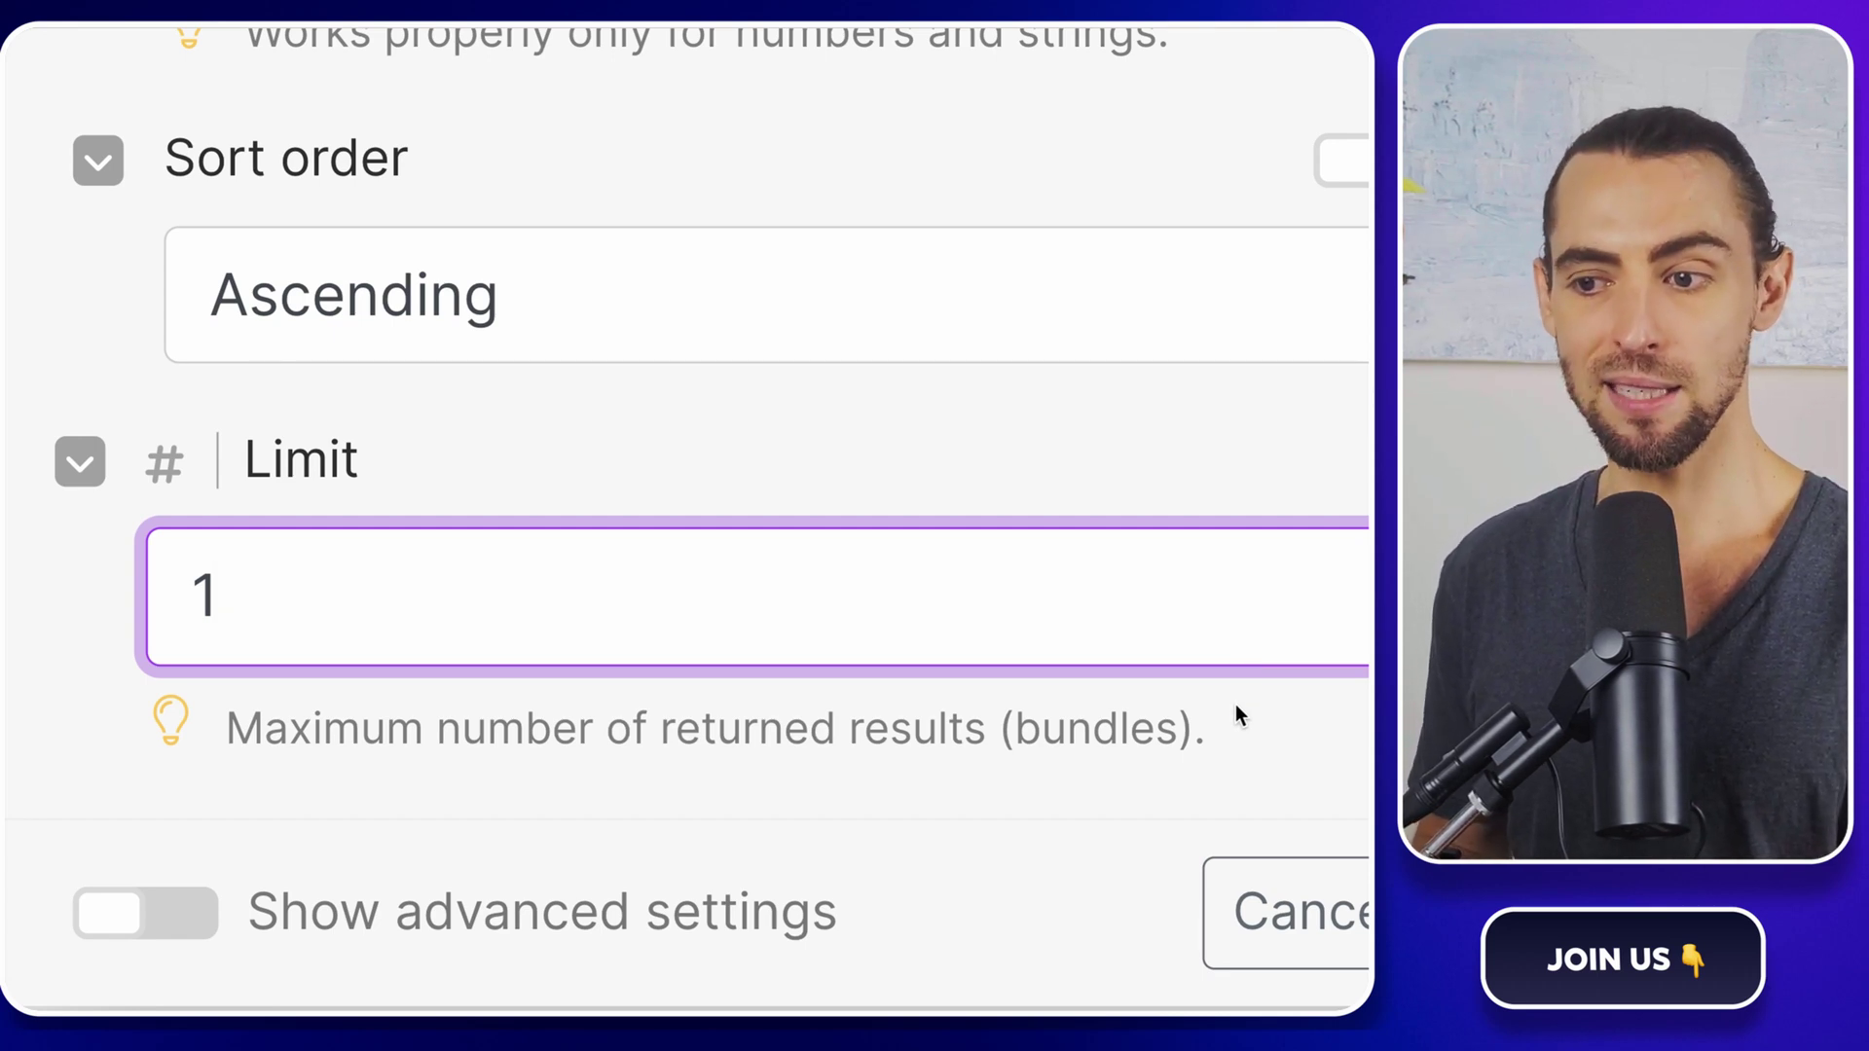
click(1273, 891)
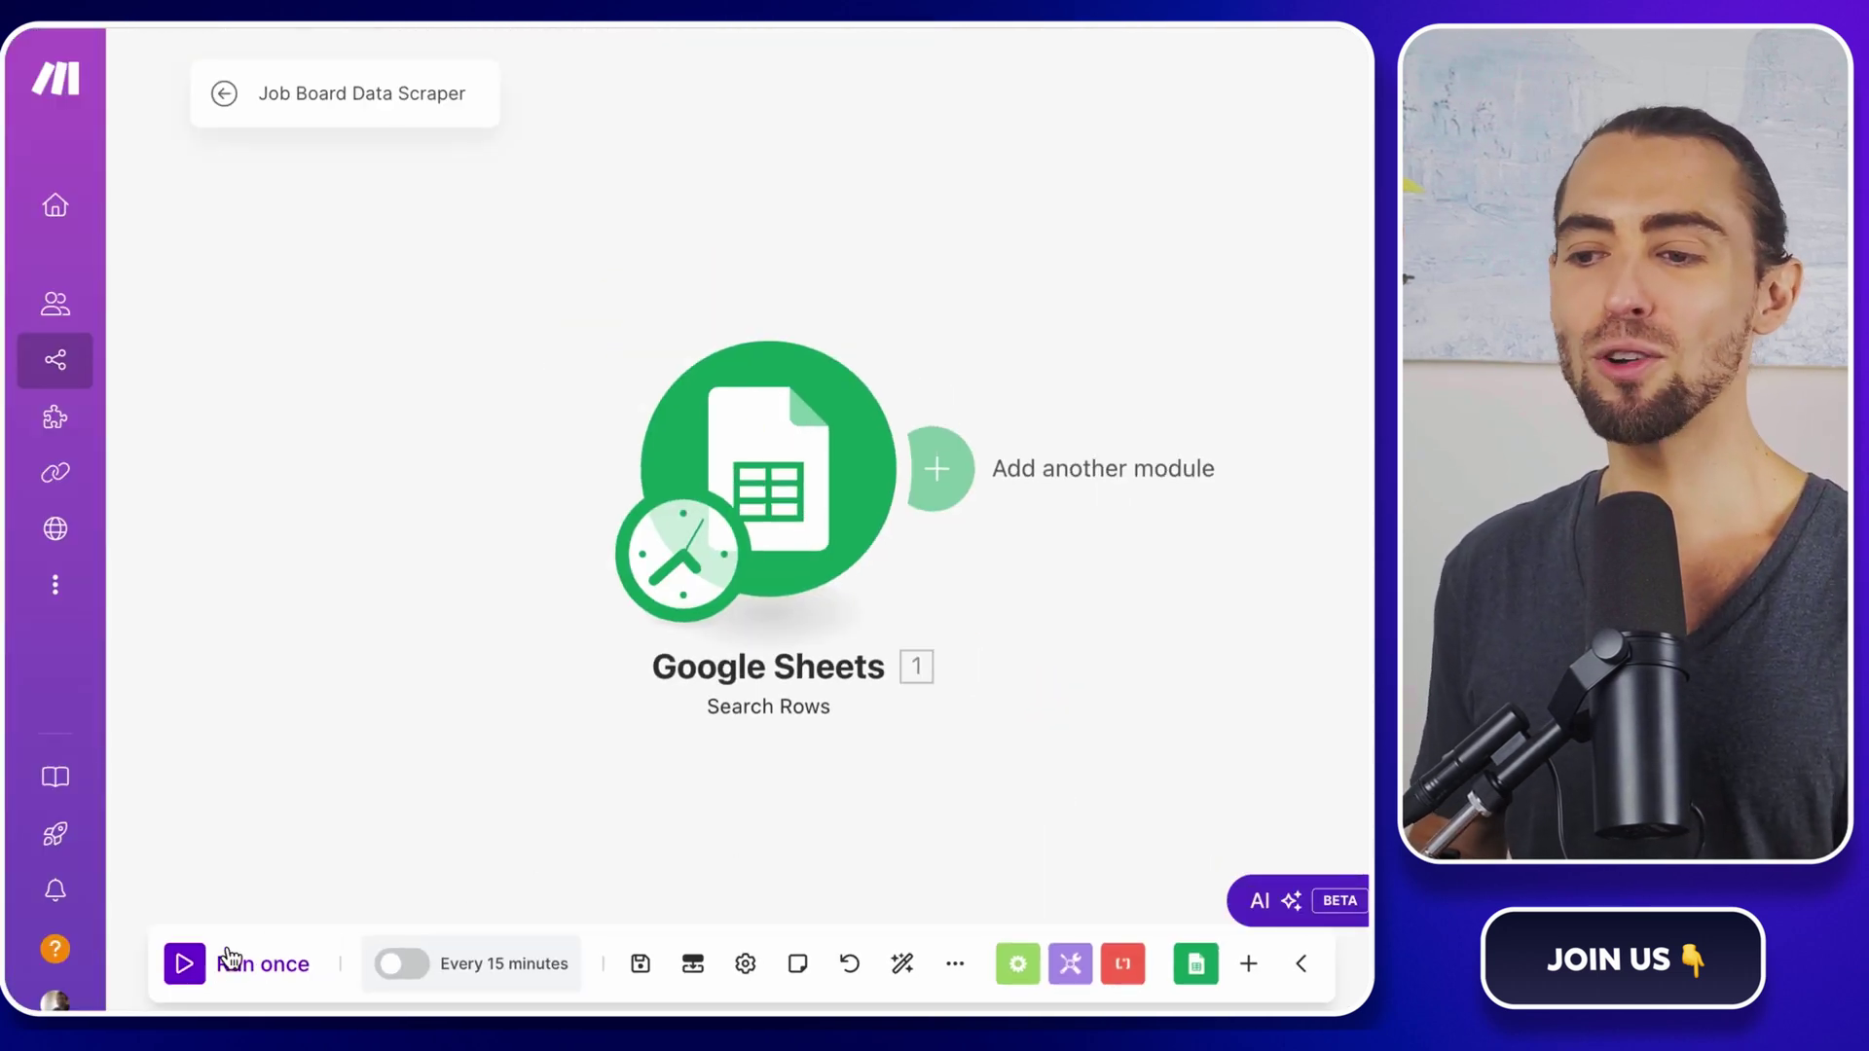
Step: Run the scenario once to fetch row 2's Google Careers URL
click(231, 962)
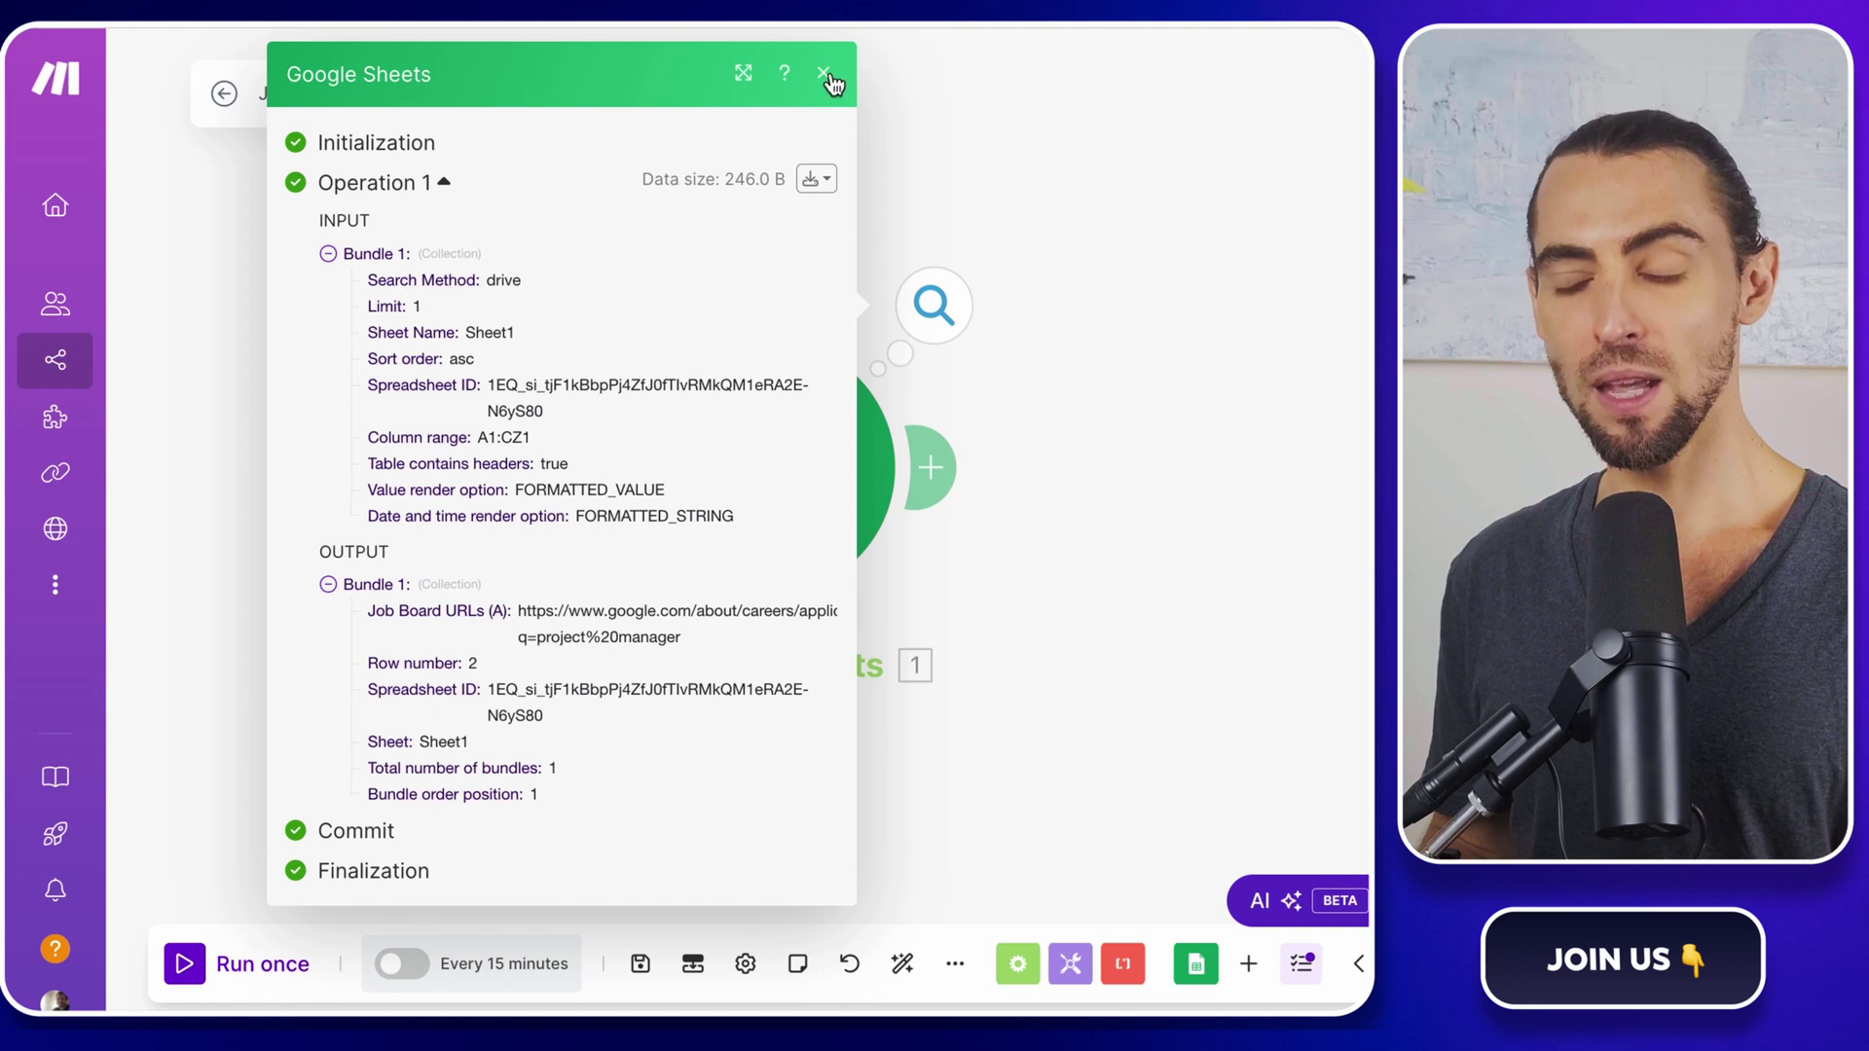
Step: Add an HTTP Make a request module with URL mapped to 1. Job Board URLs (A)
click(833, 77)
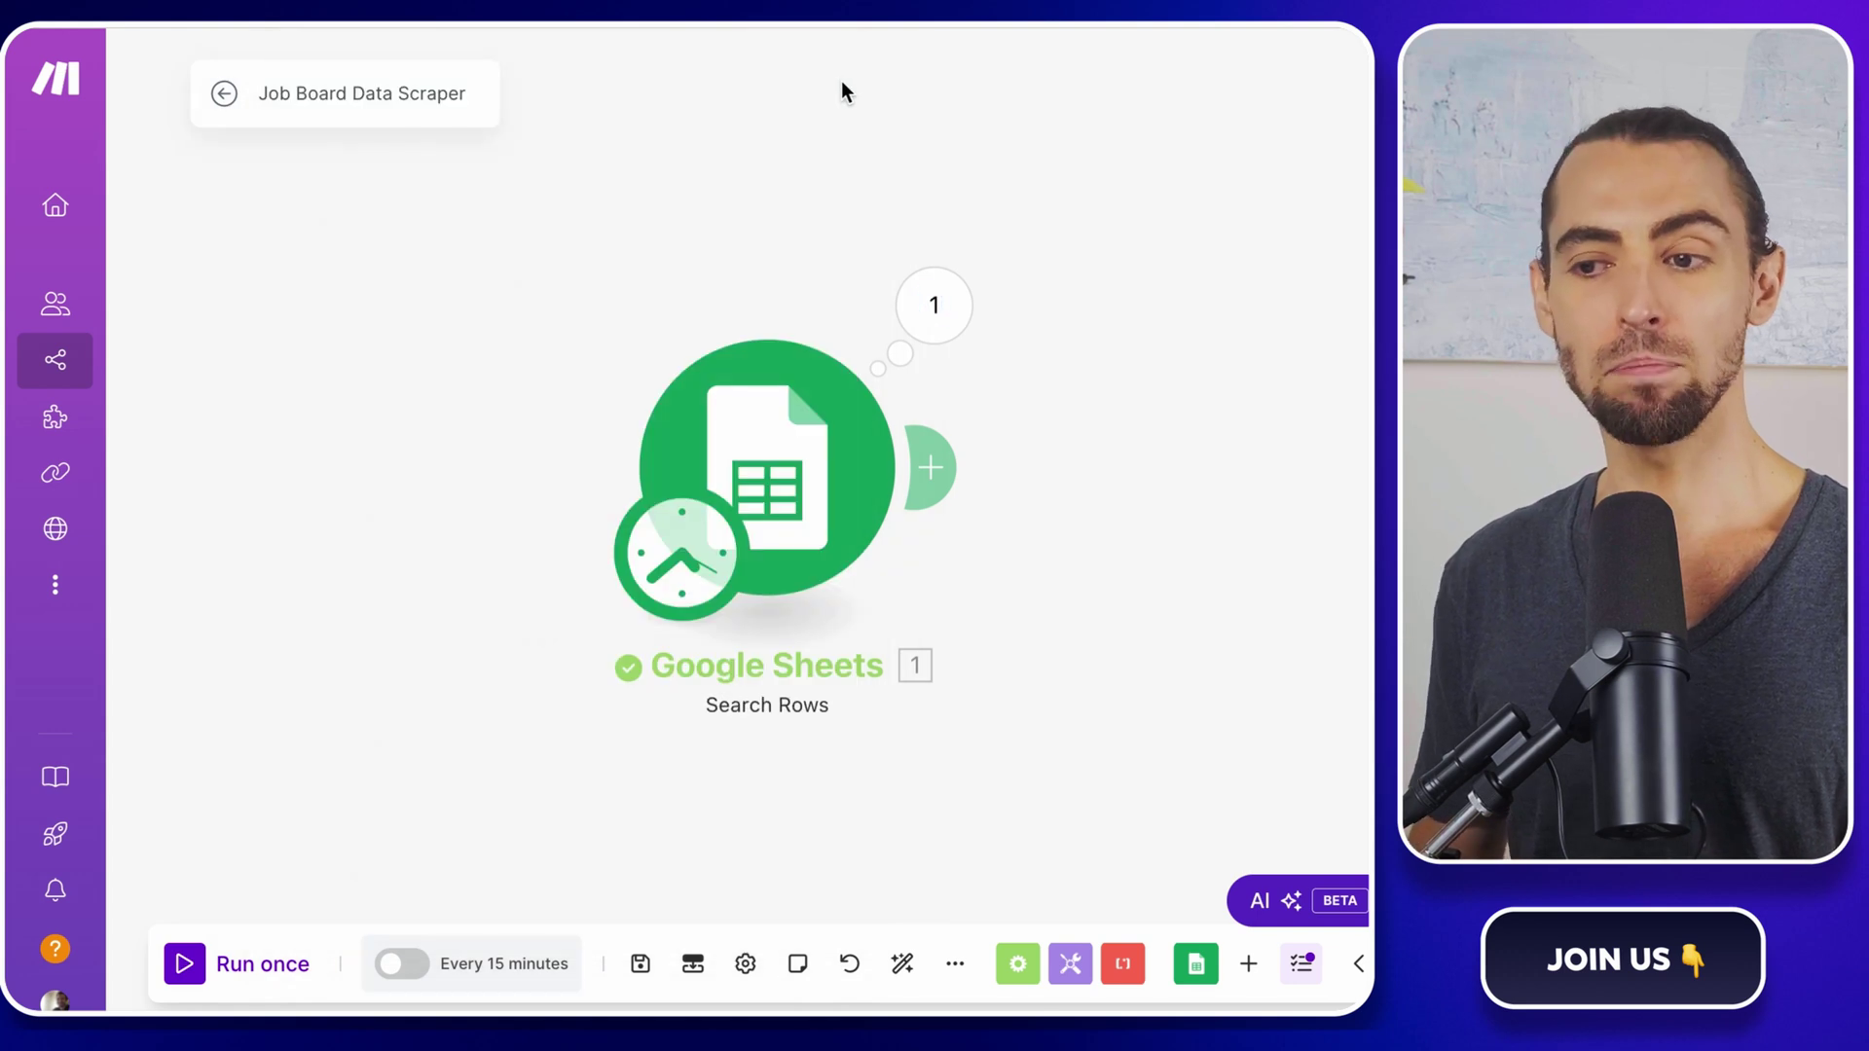
click(941, 473)
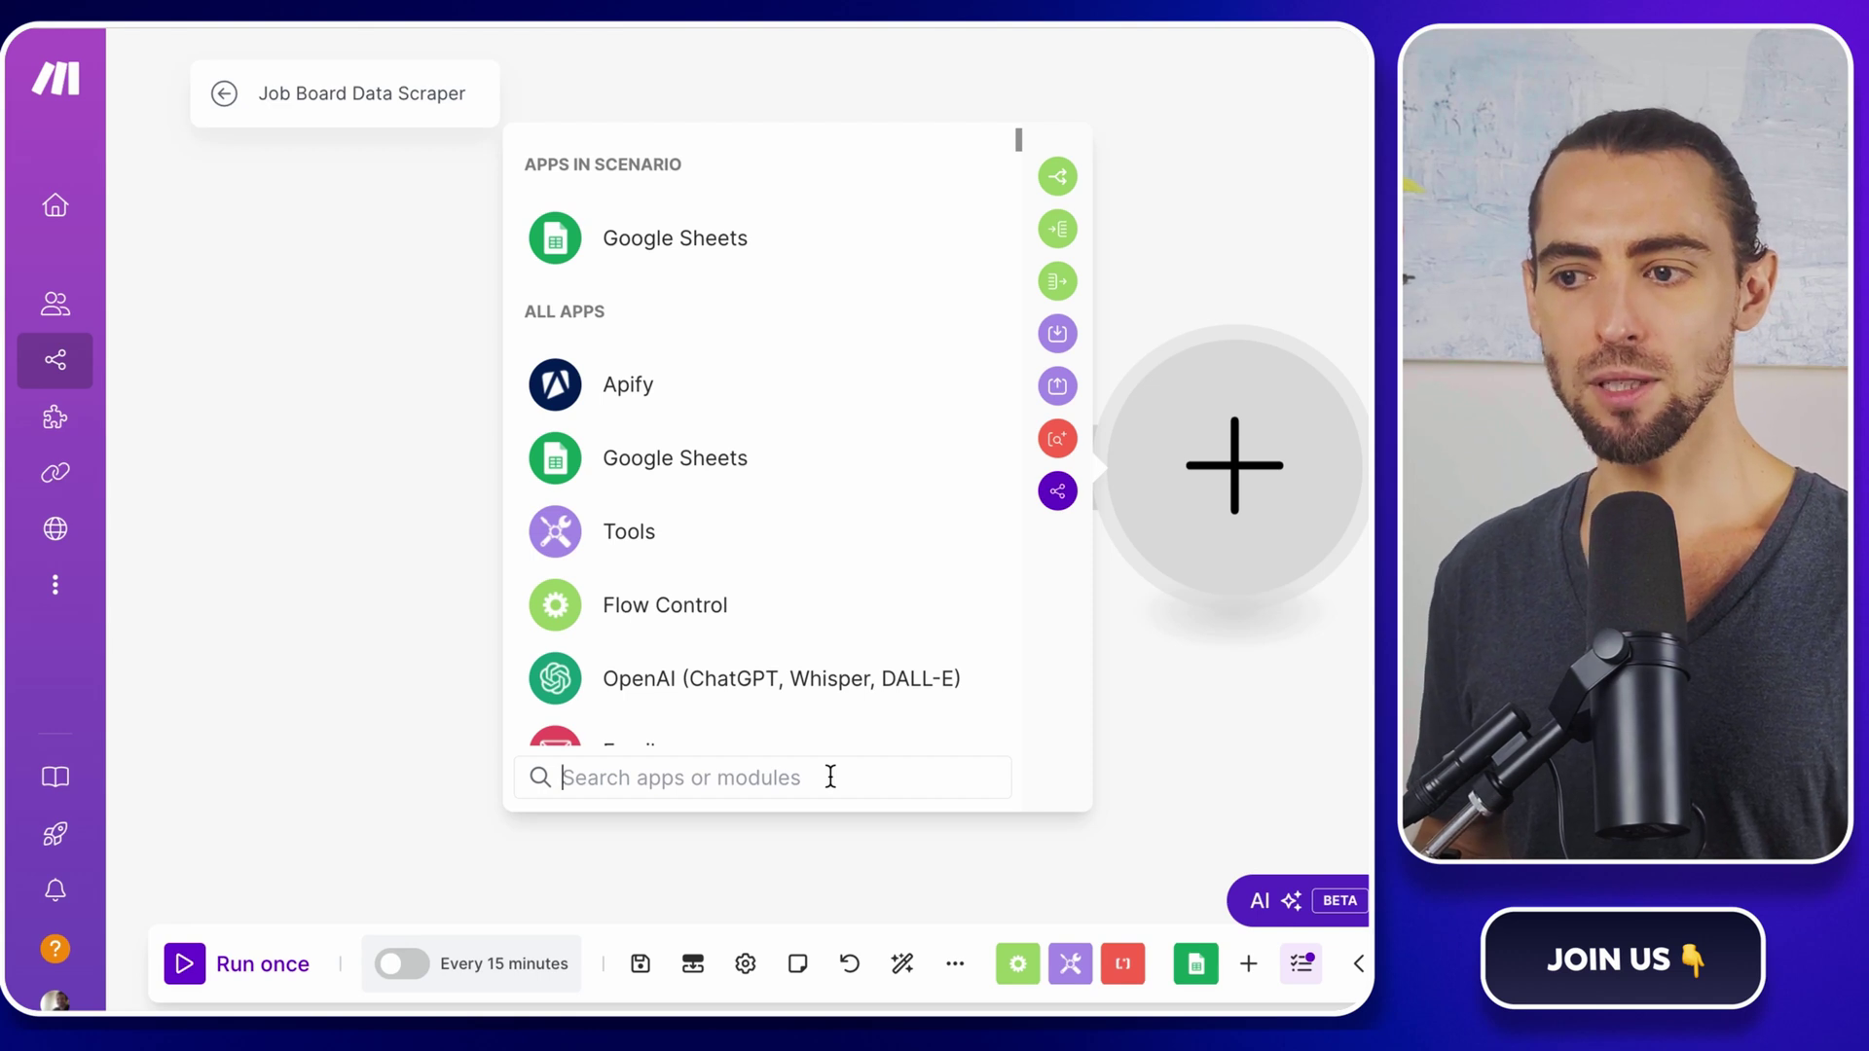
text(http)
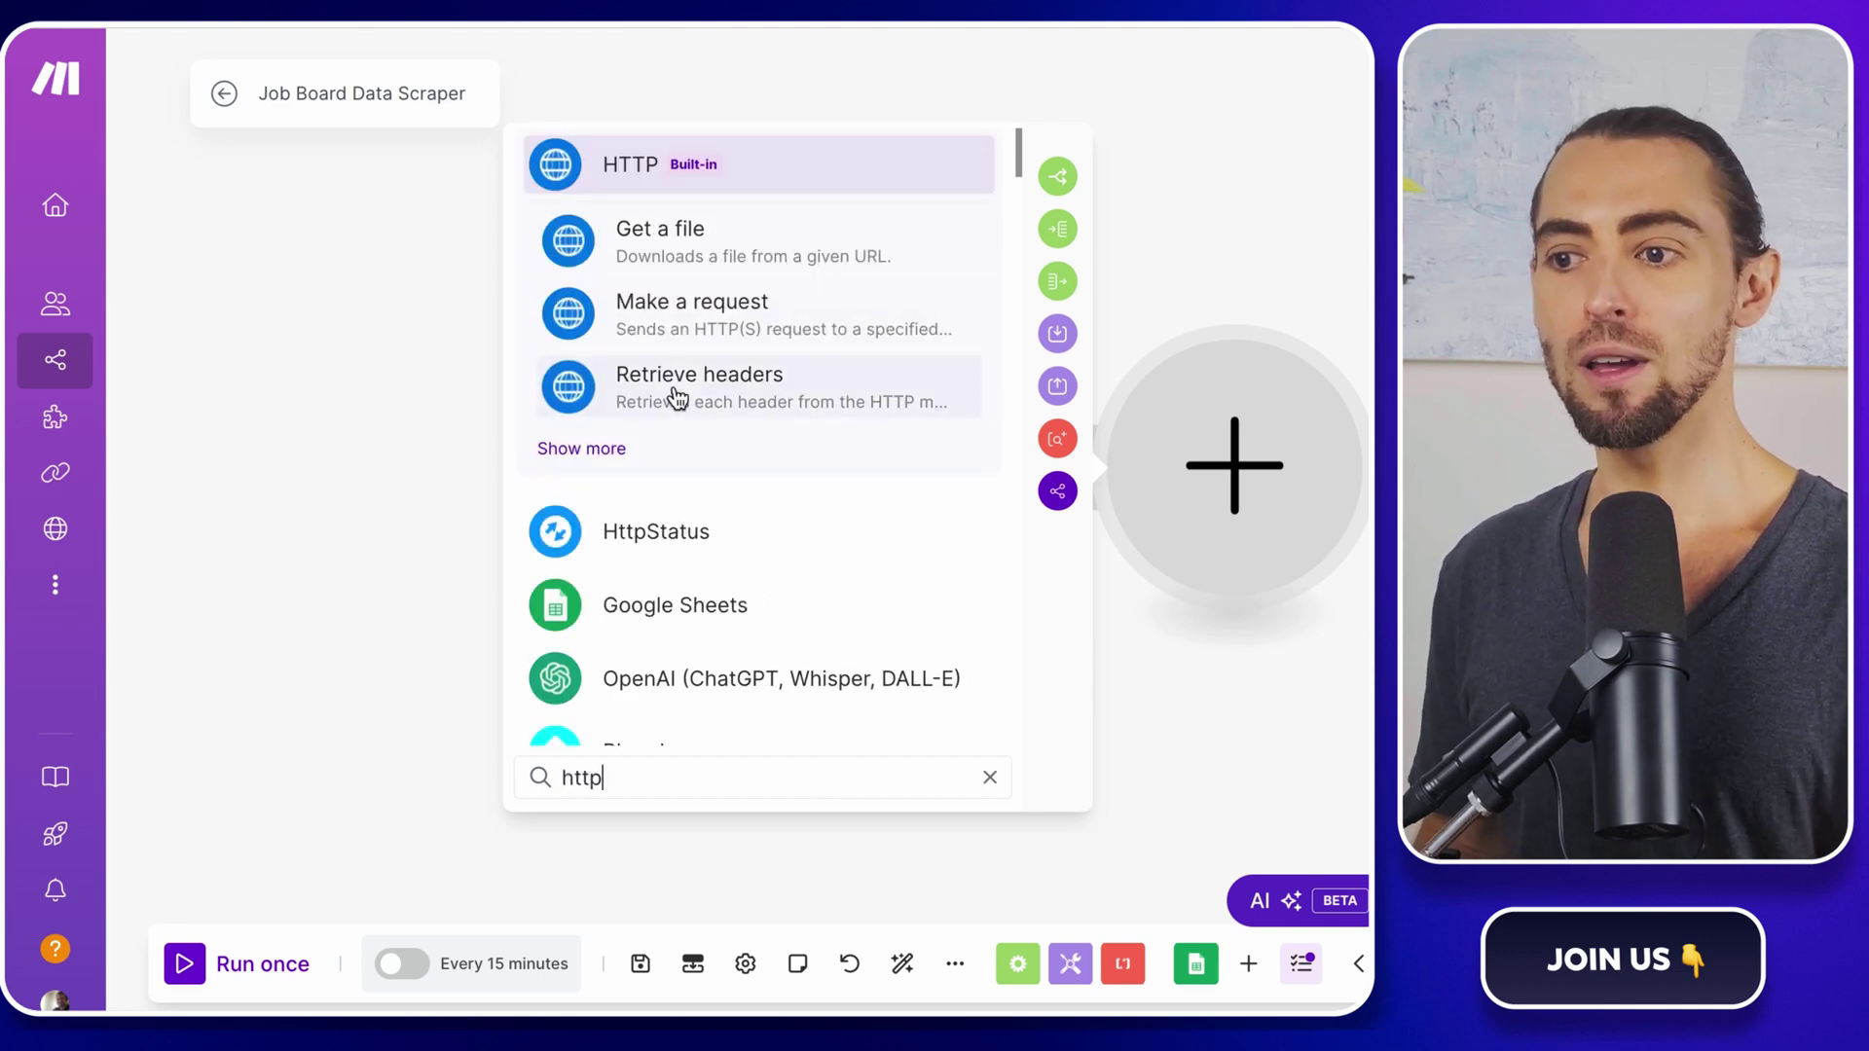
click(690, 313)
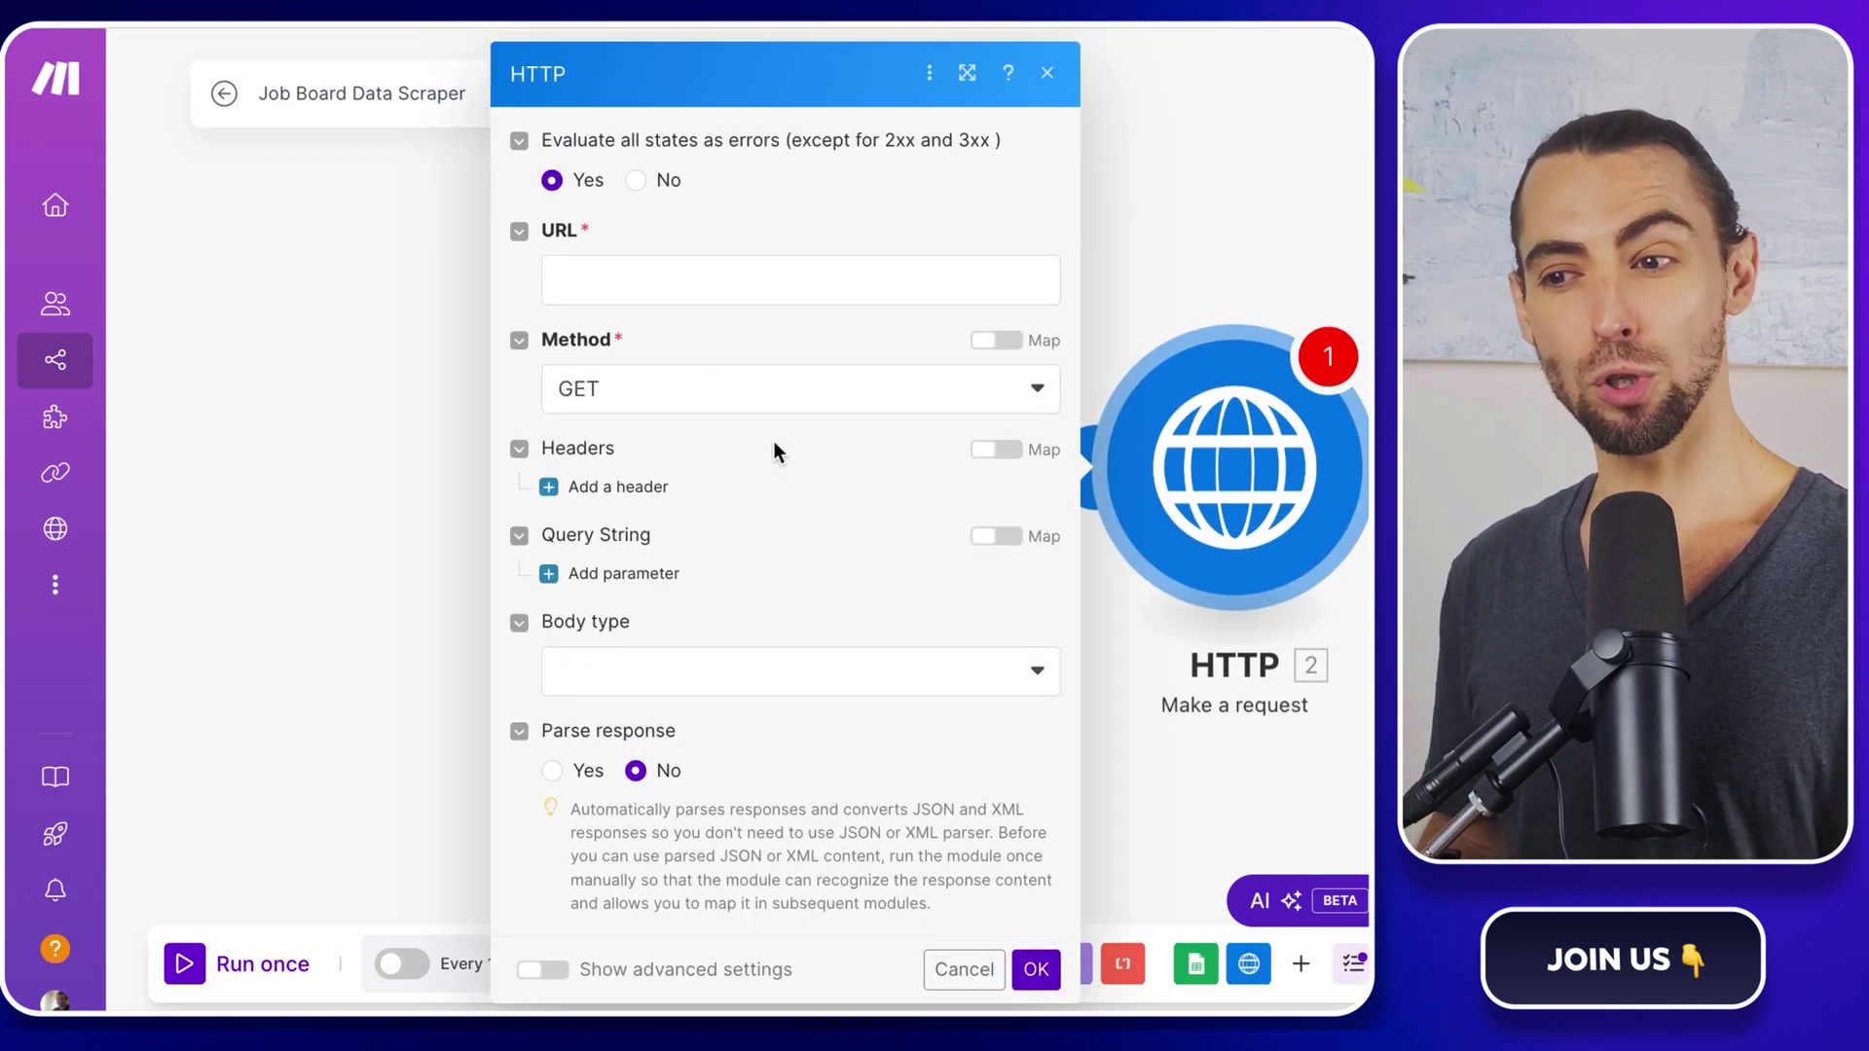
click(732, 282)
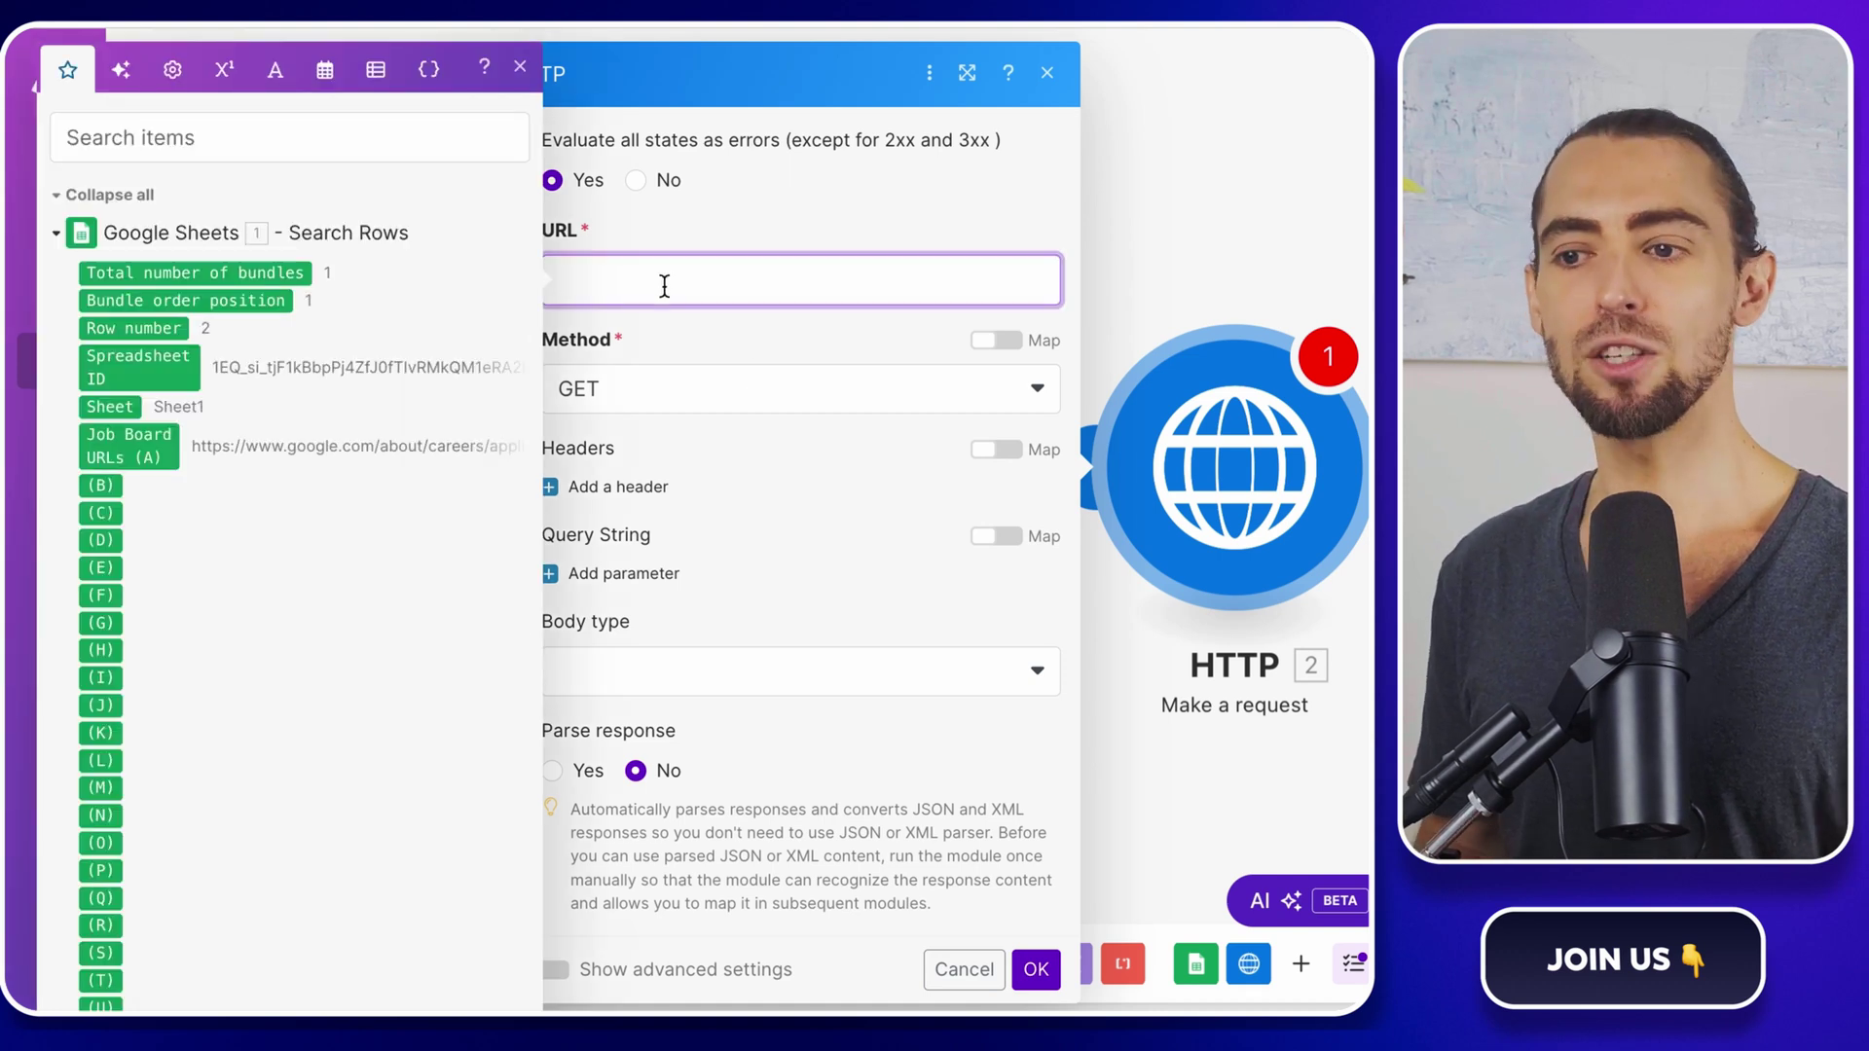
click(129, 445)
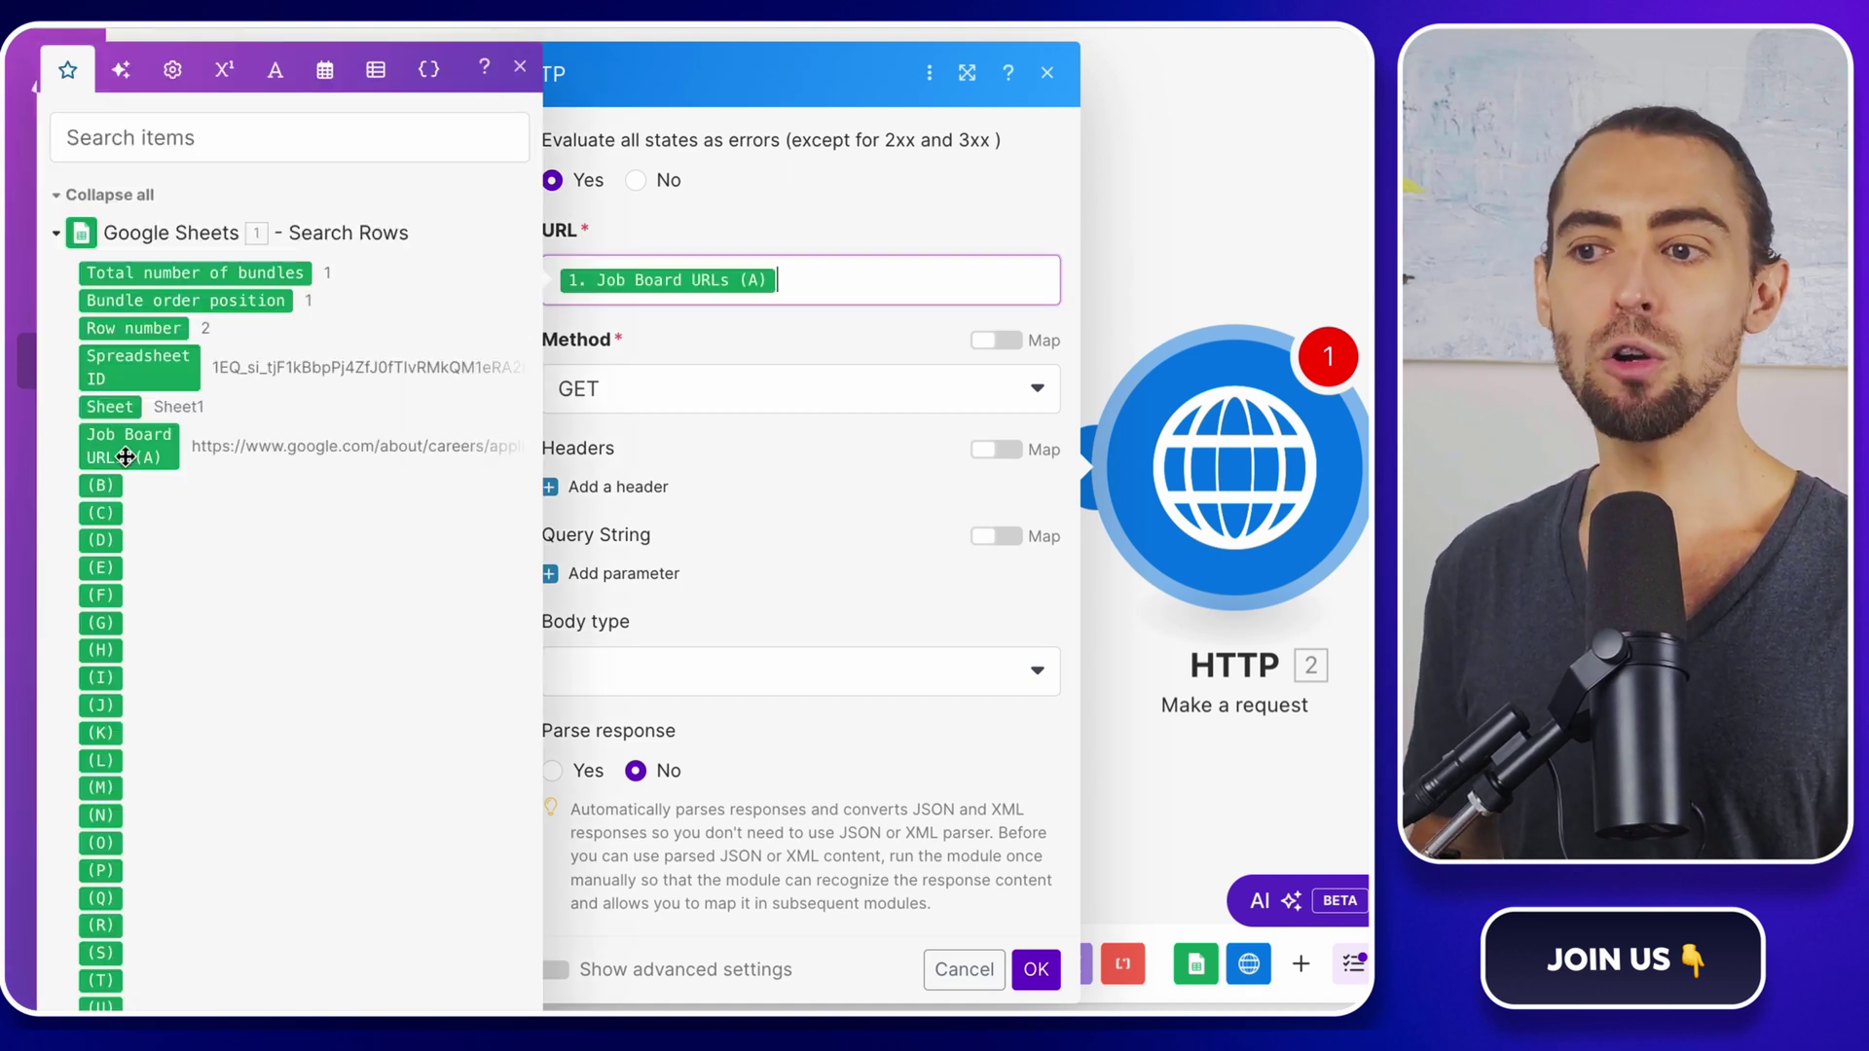
Step: Add a User-Agent request header with value Mozilla/5.0
click(522, 71)
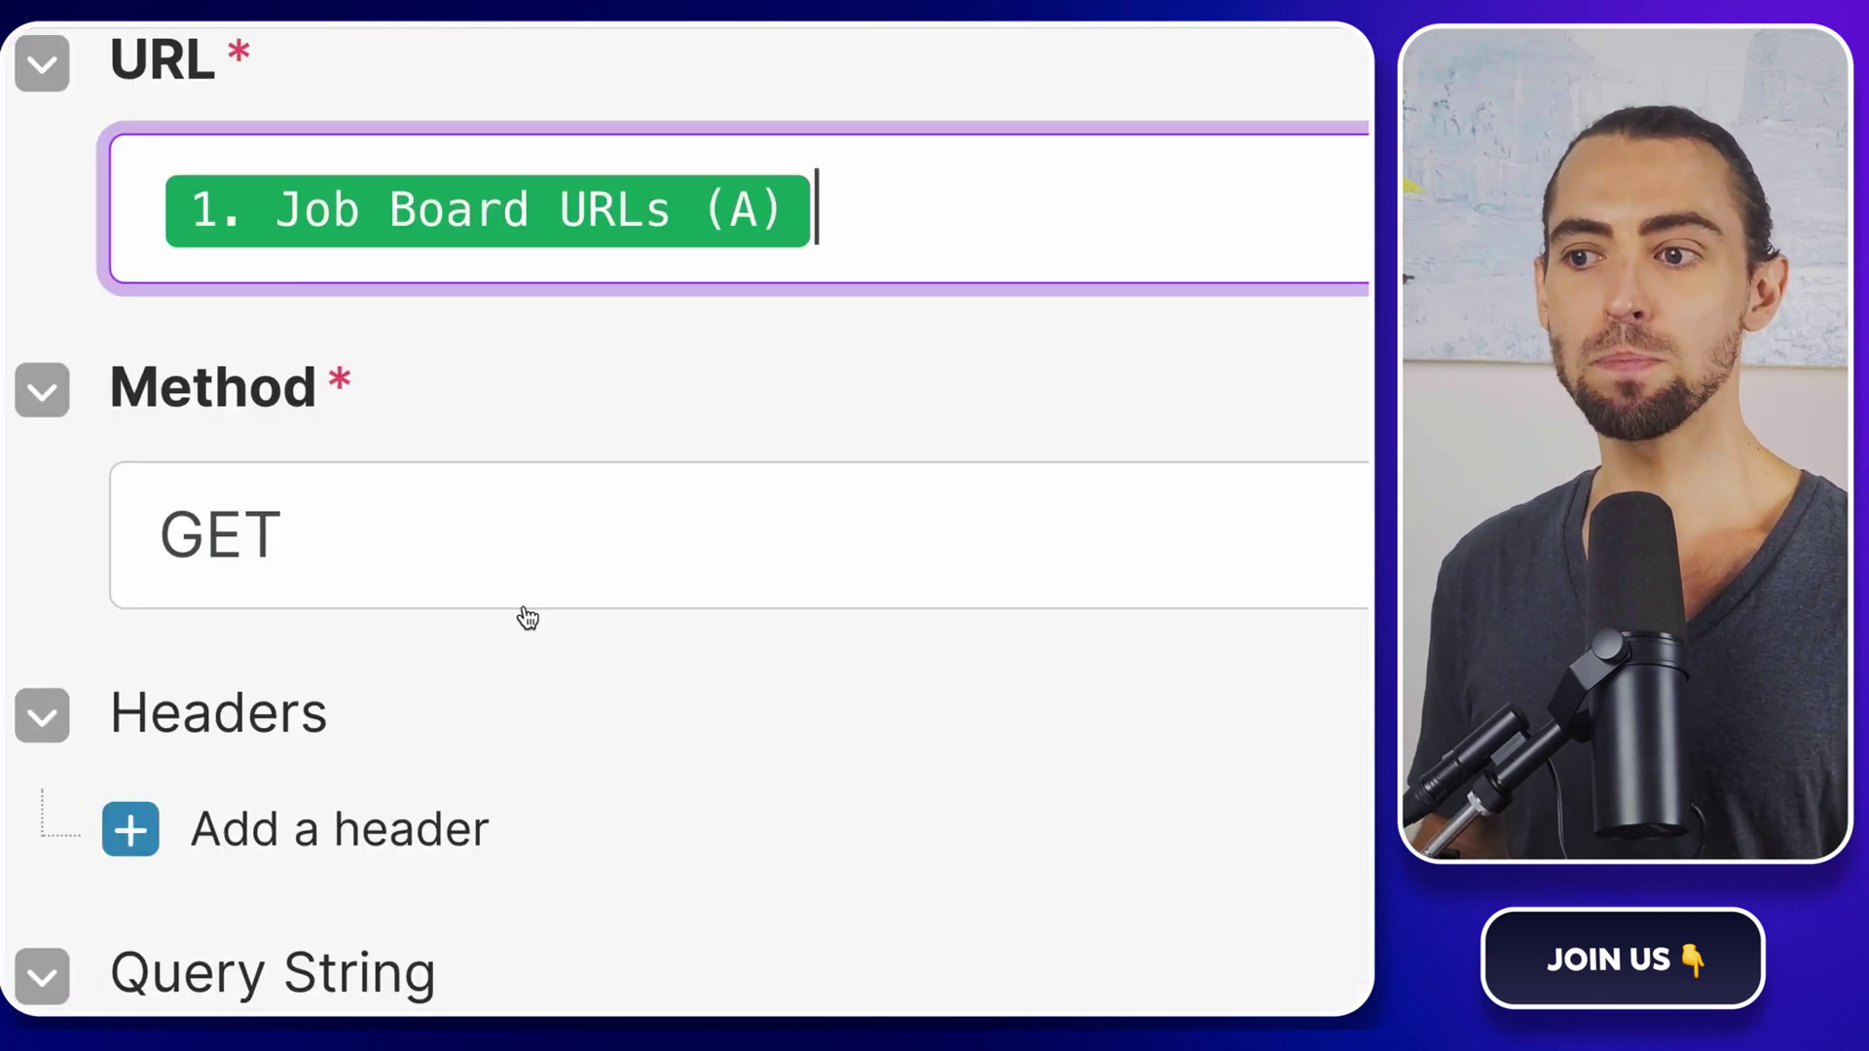
scroll(526, 618, down, 3)
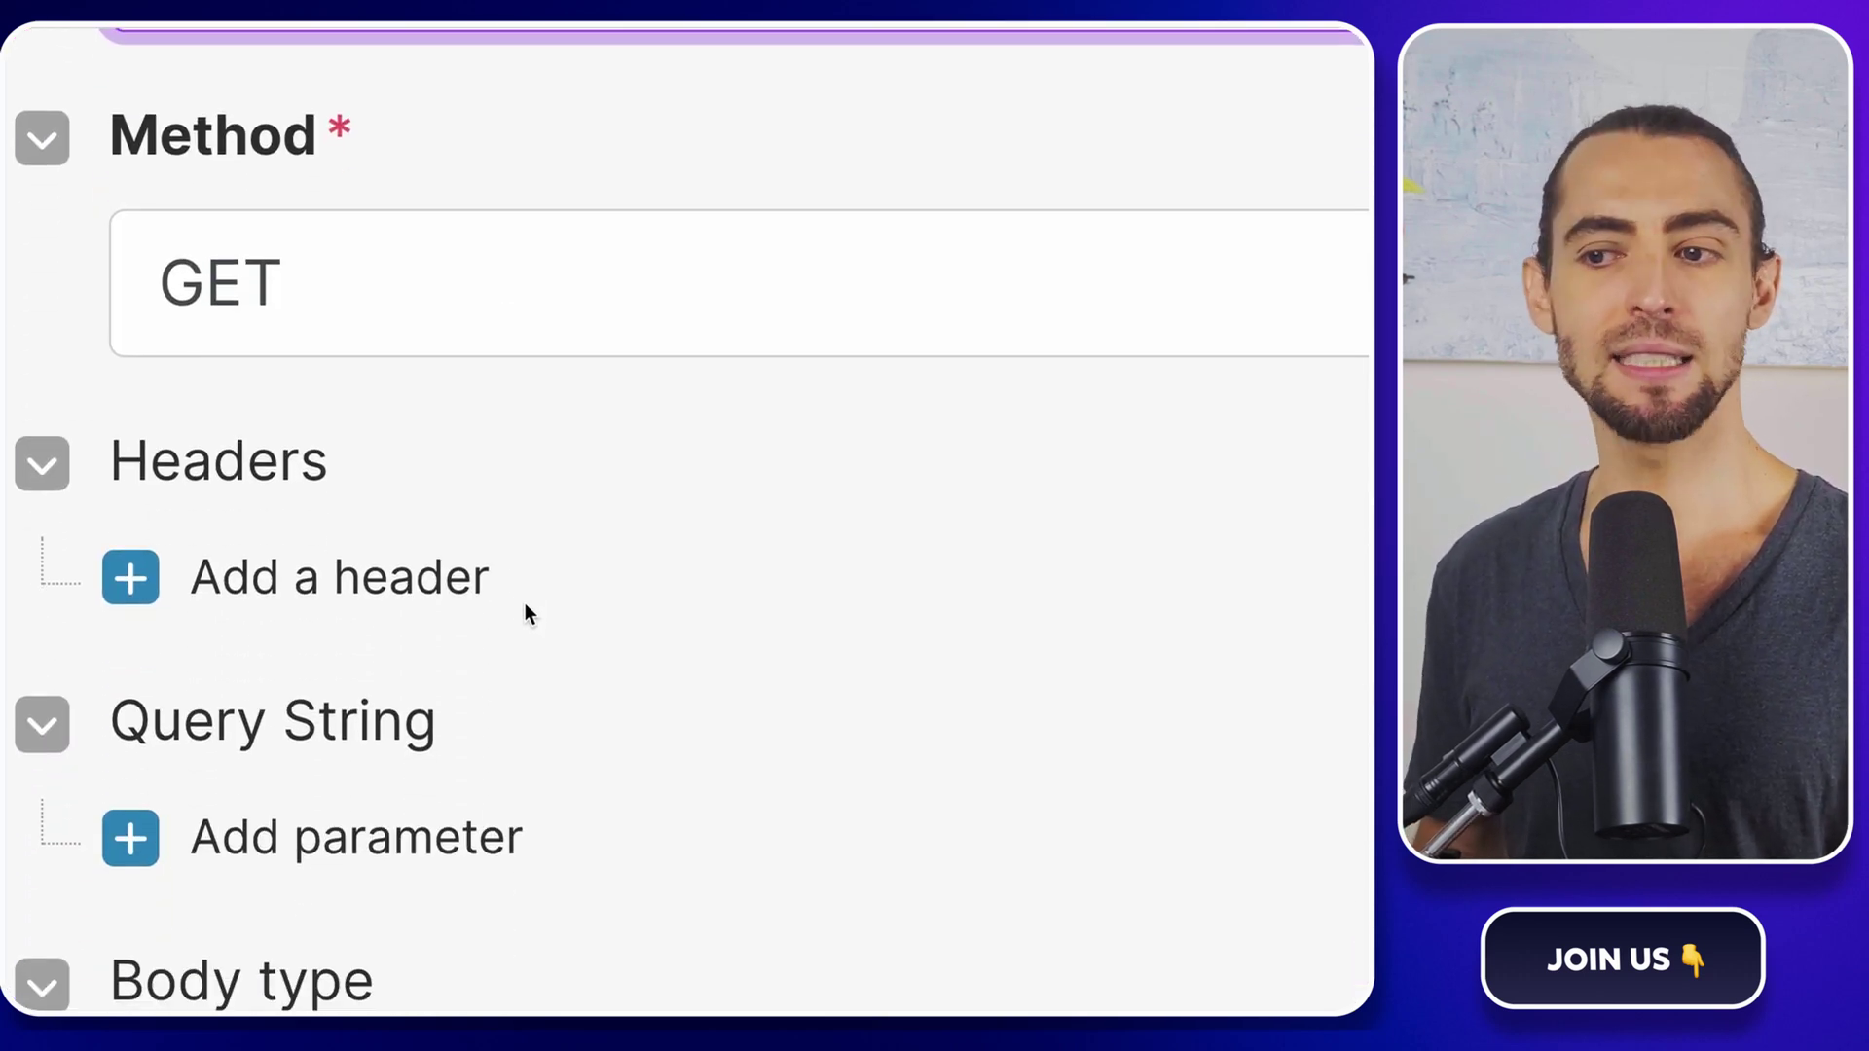
click(455, 581)
scroll(659, 617, down, 3)
scroll(659, 617, down, 2)
click(655, 462)
text(Us)
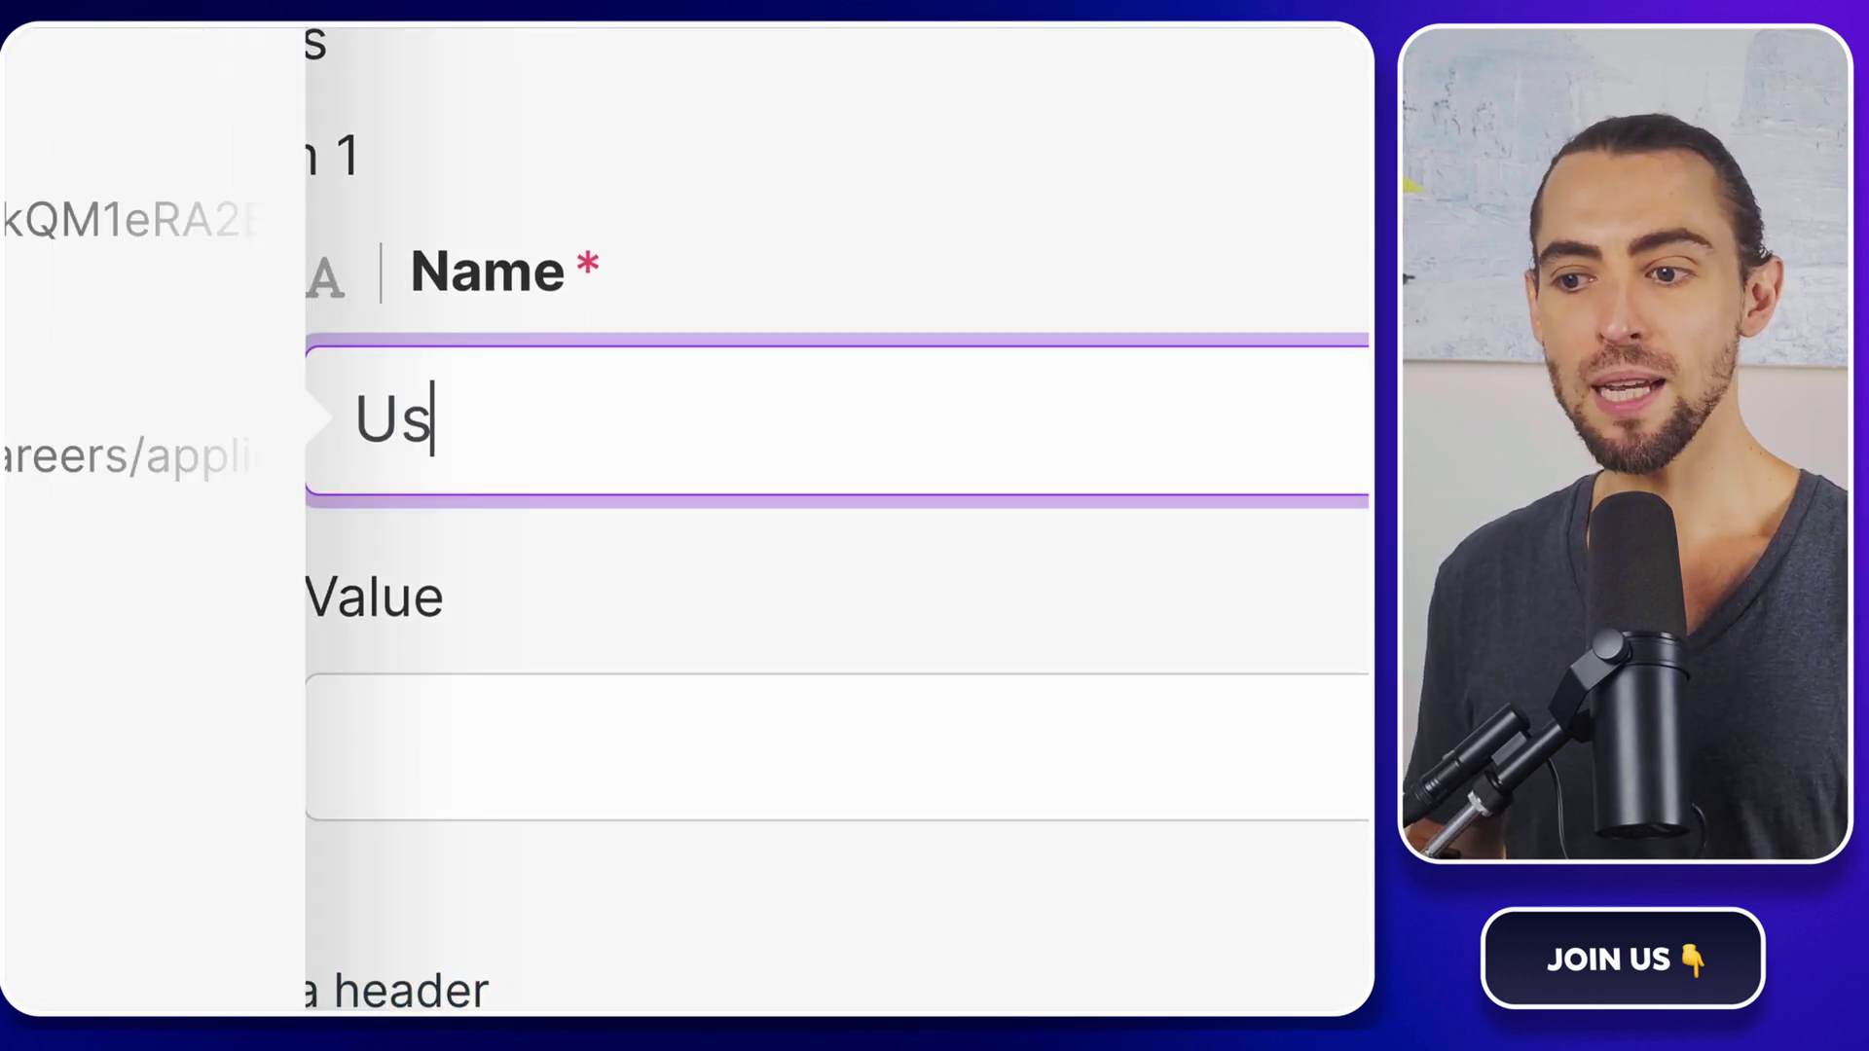
text(er-Agen)
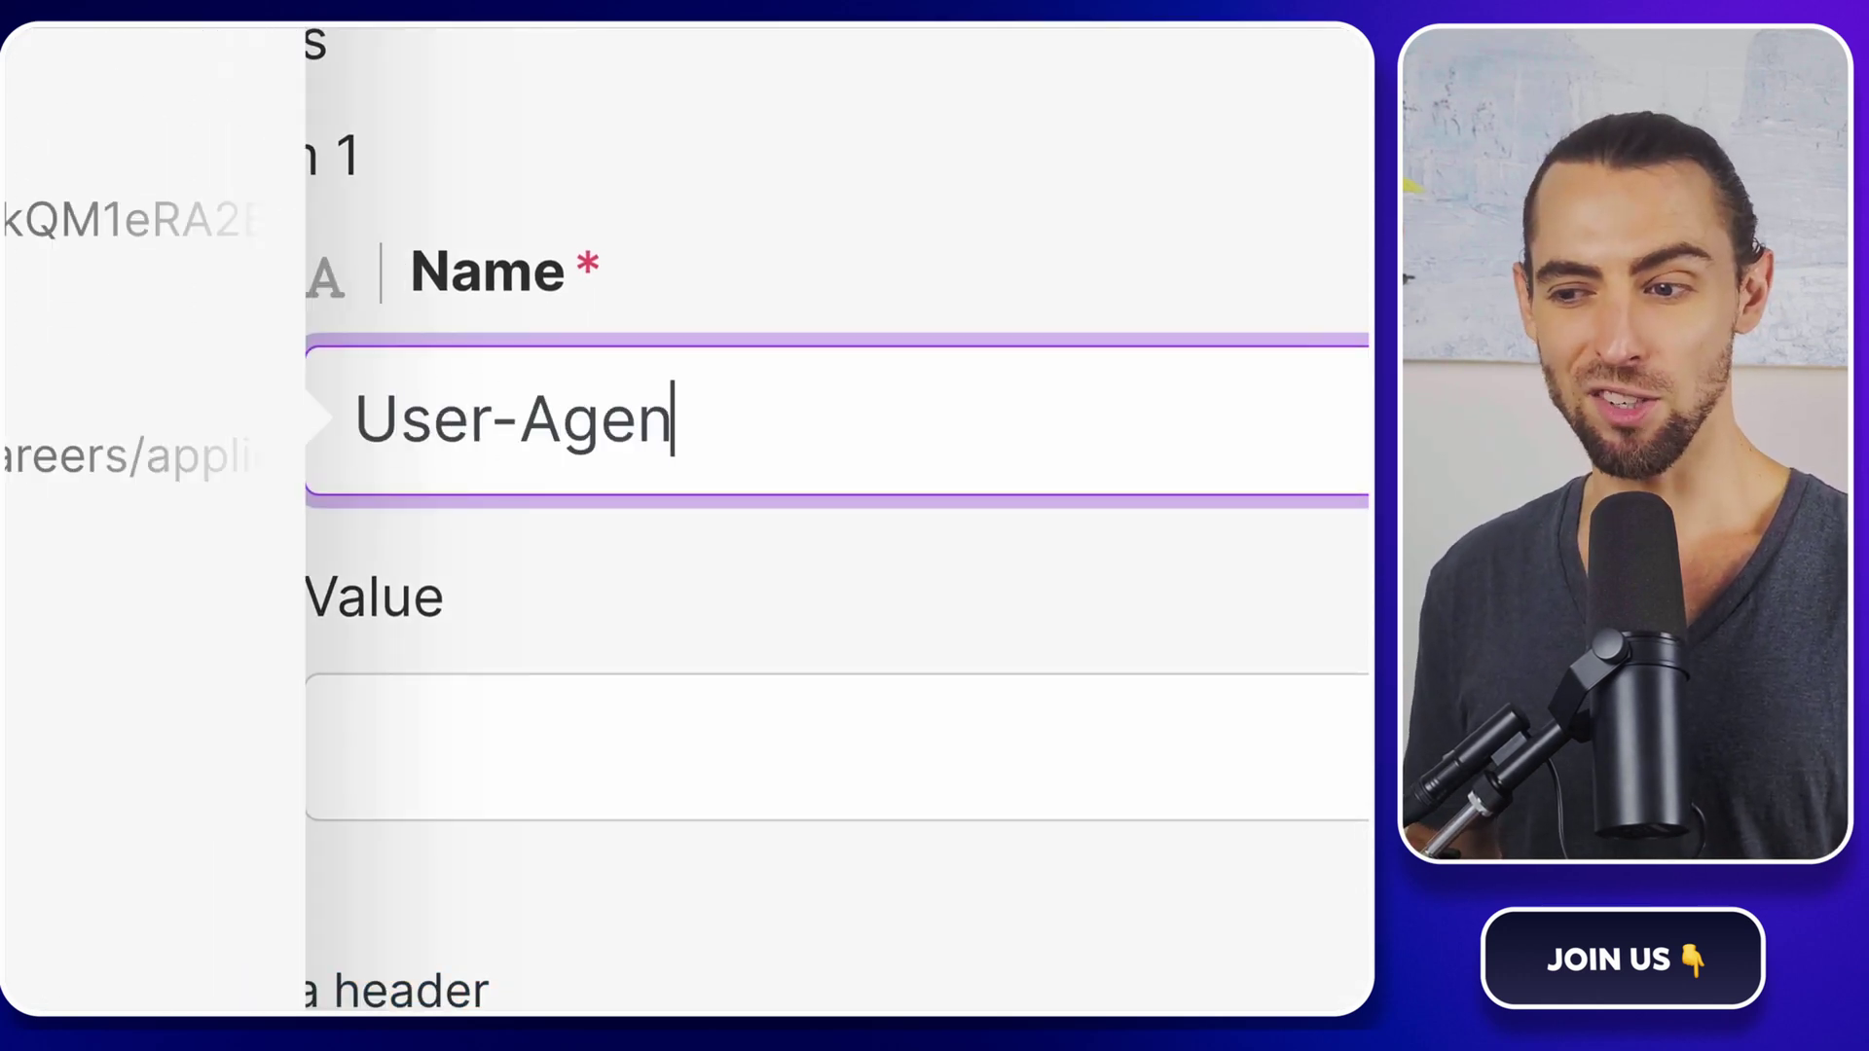
text(t)
click(663, 713)
text(Mozilla/5.0)
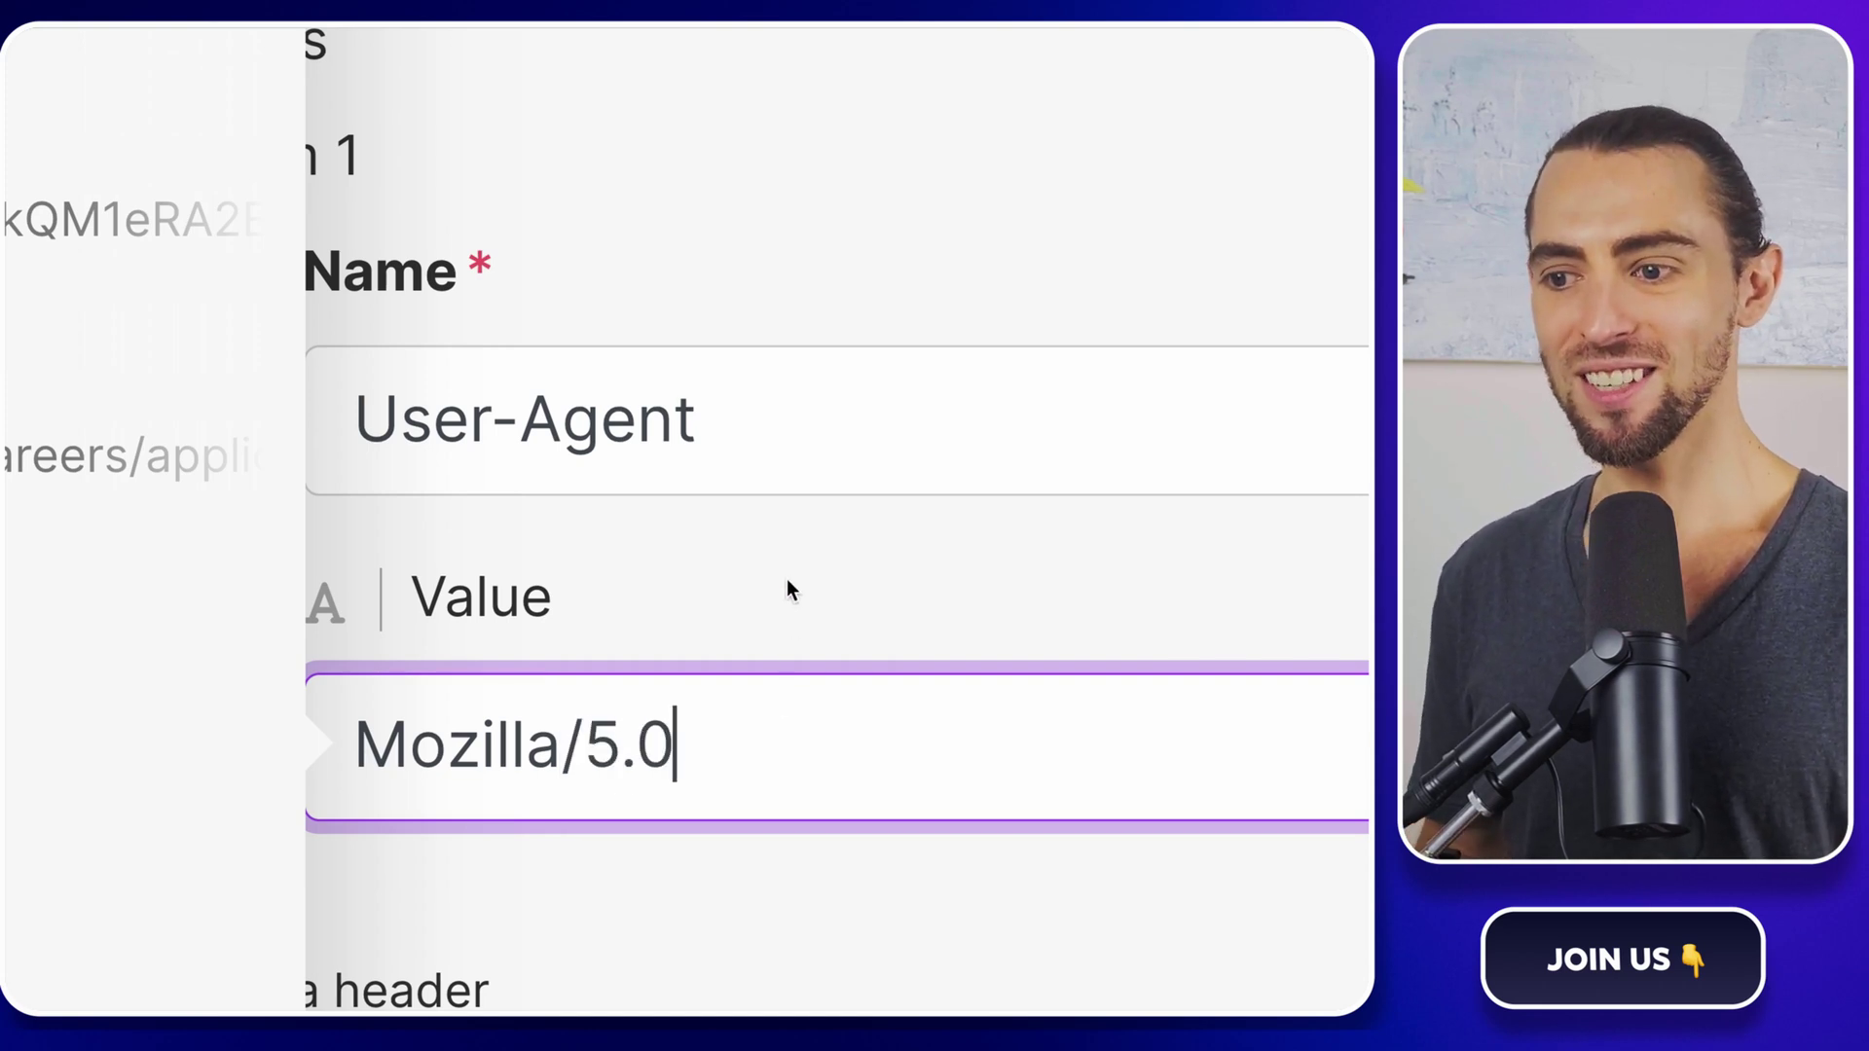
click(788, 591)
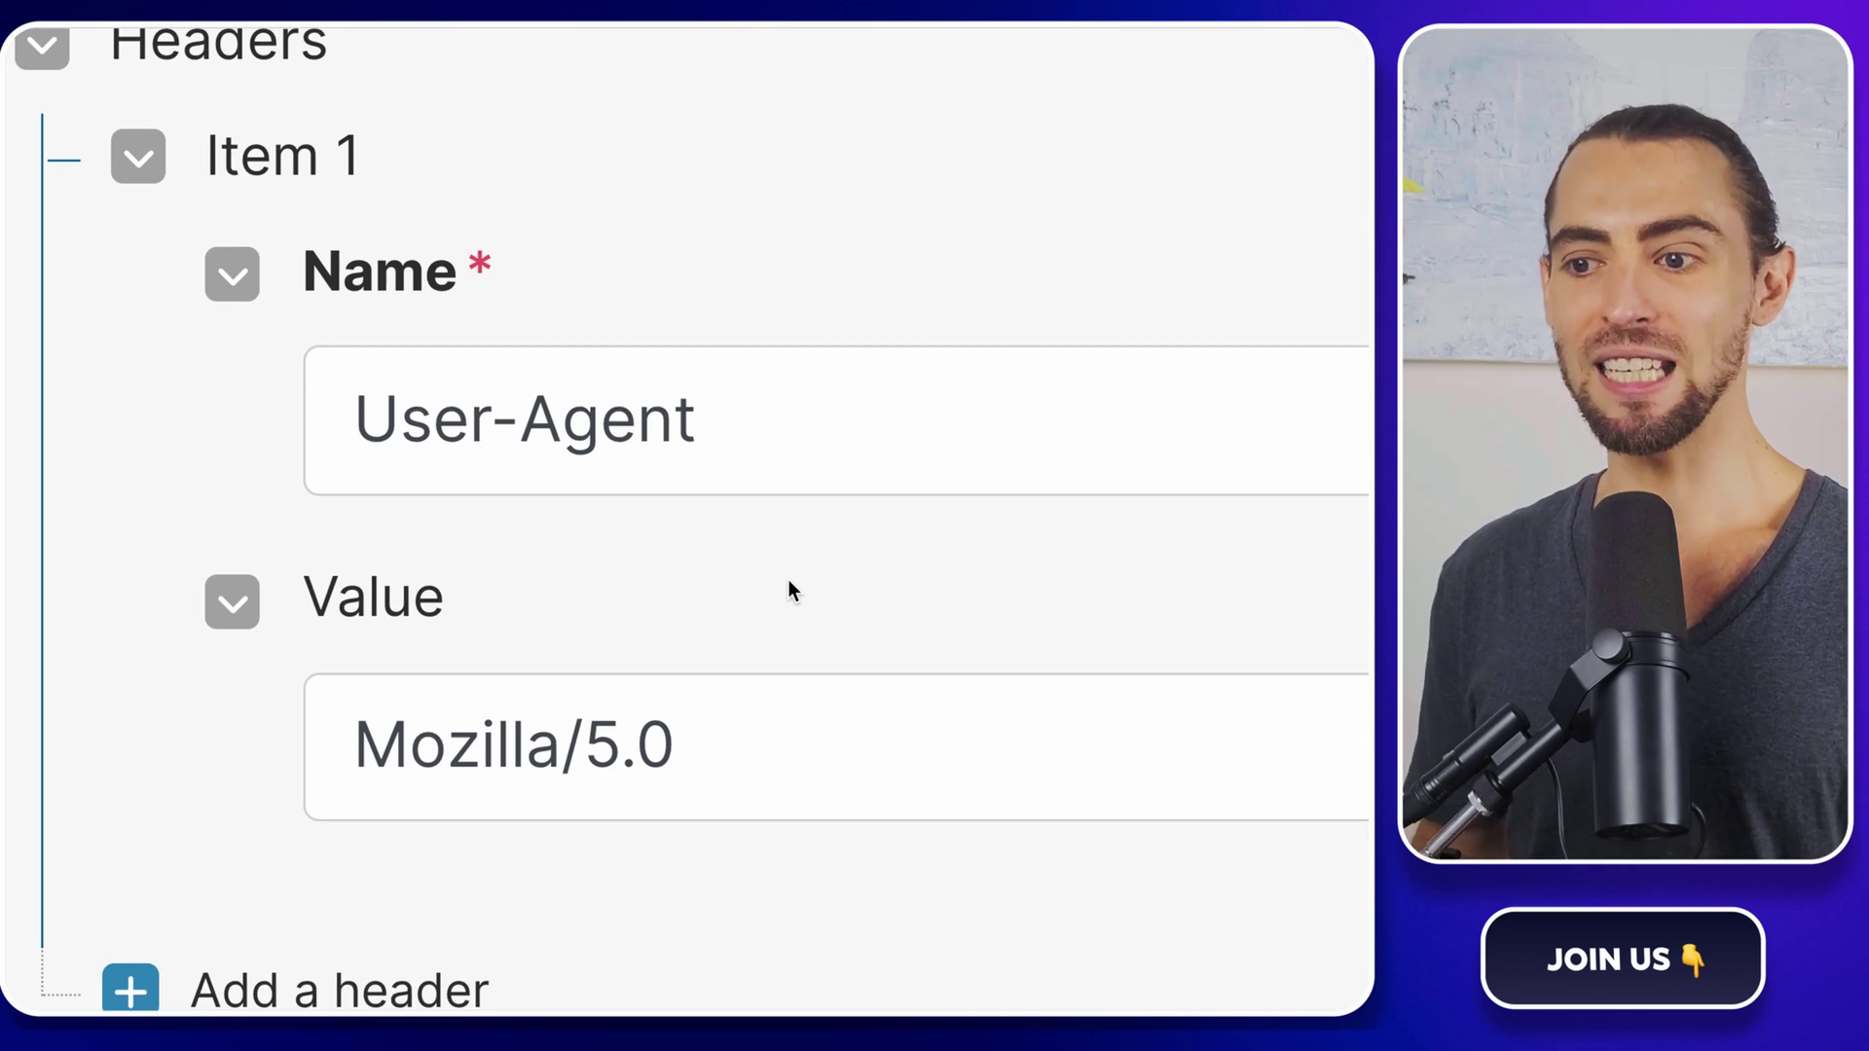
scroll(787, 591, down, 1)
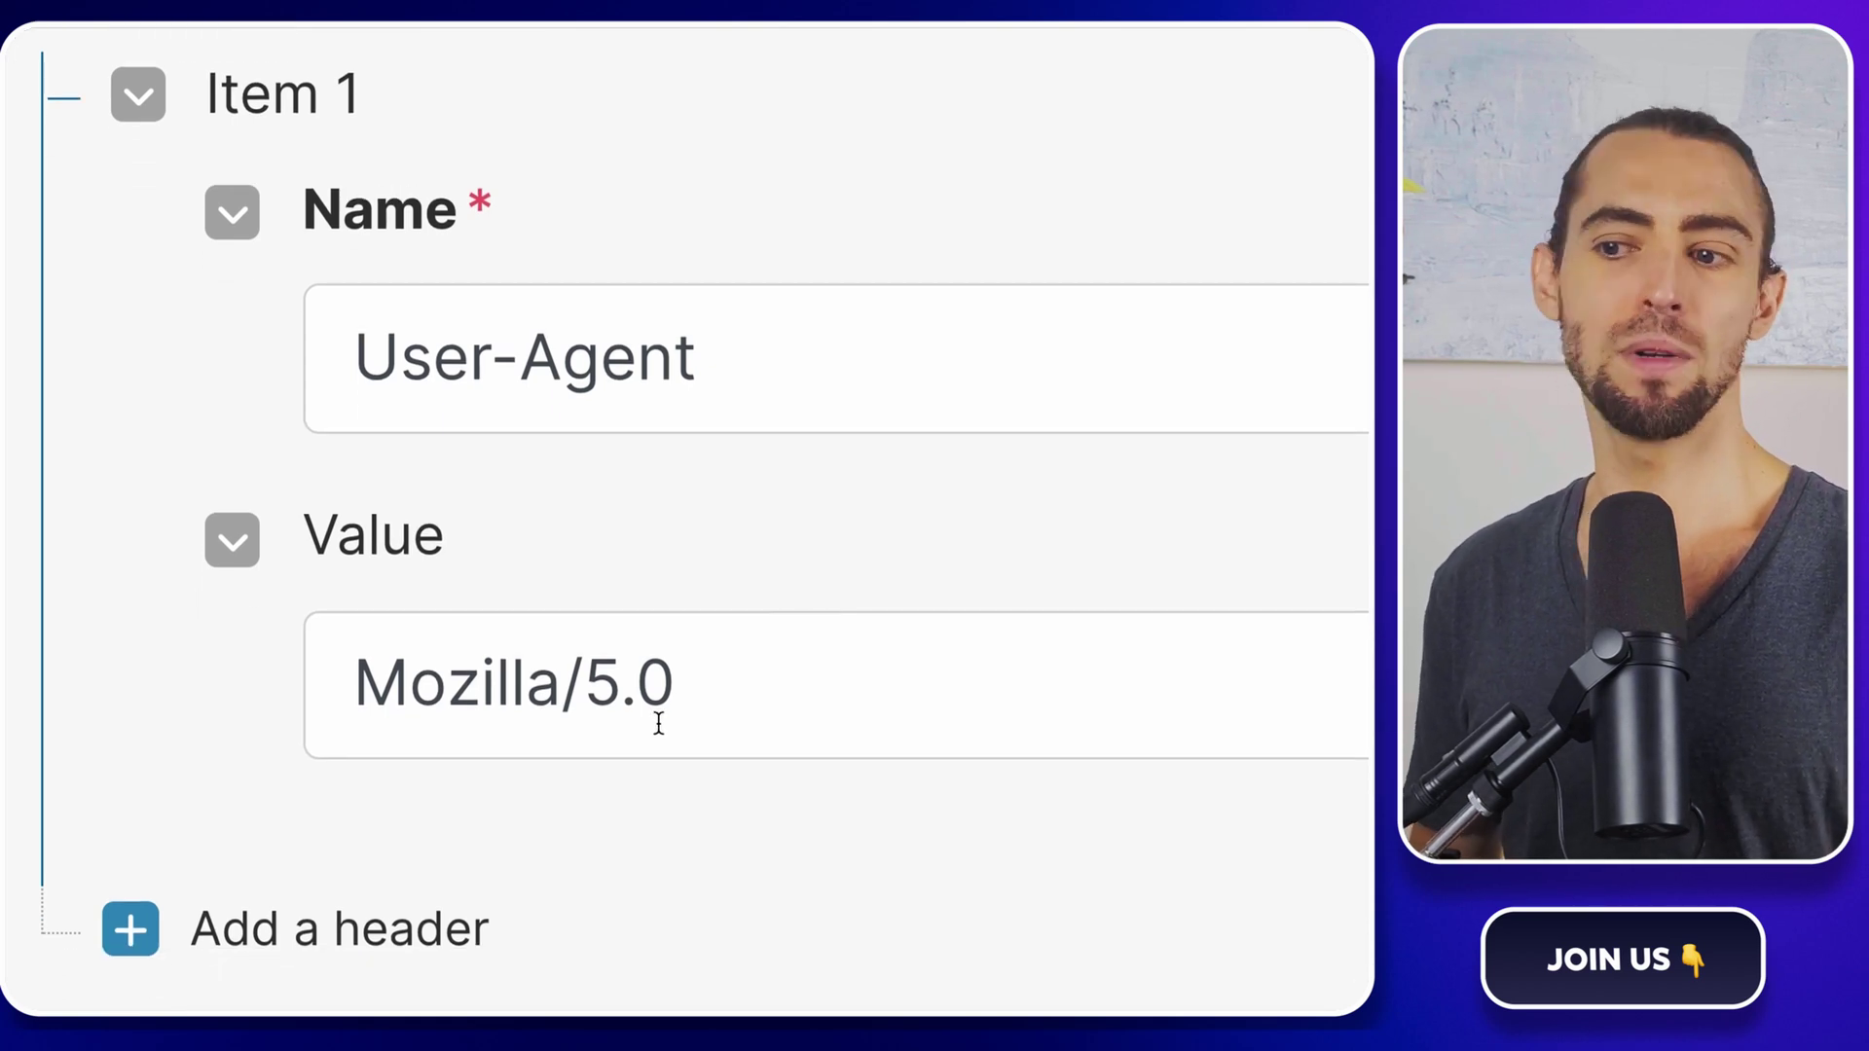
scroll(765, 714, down, 5)
scroll(792, 565, down, 2)
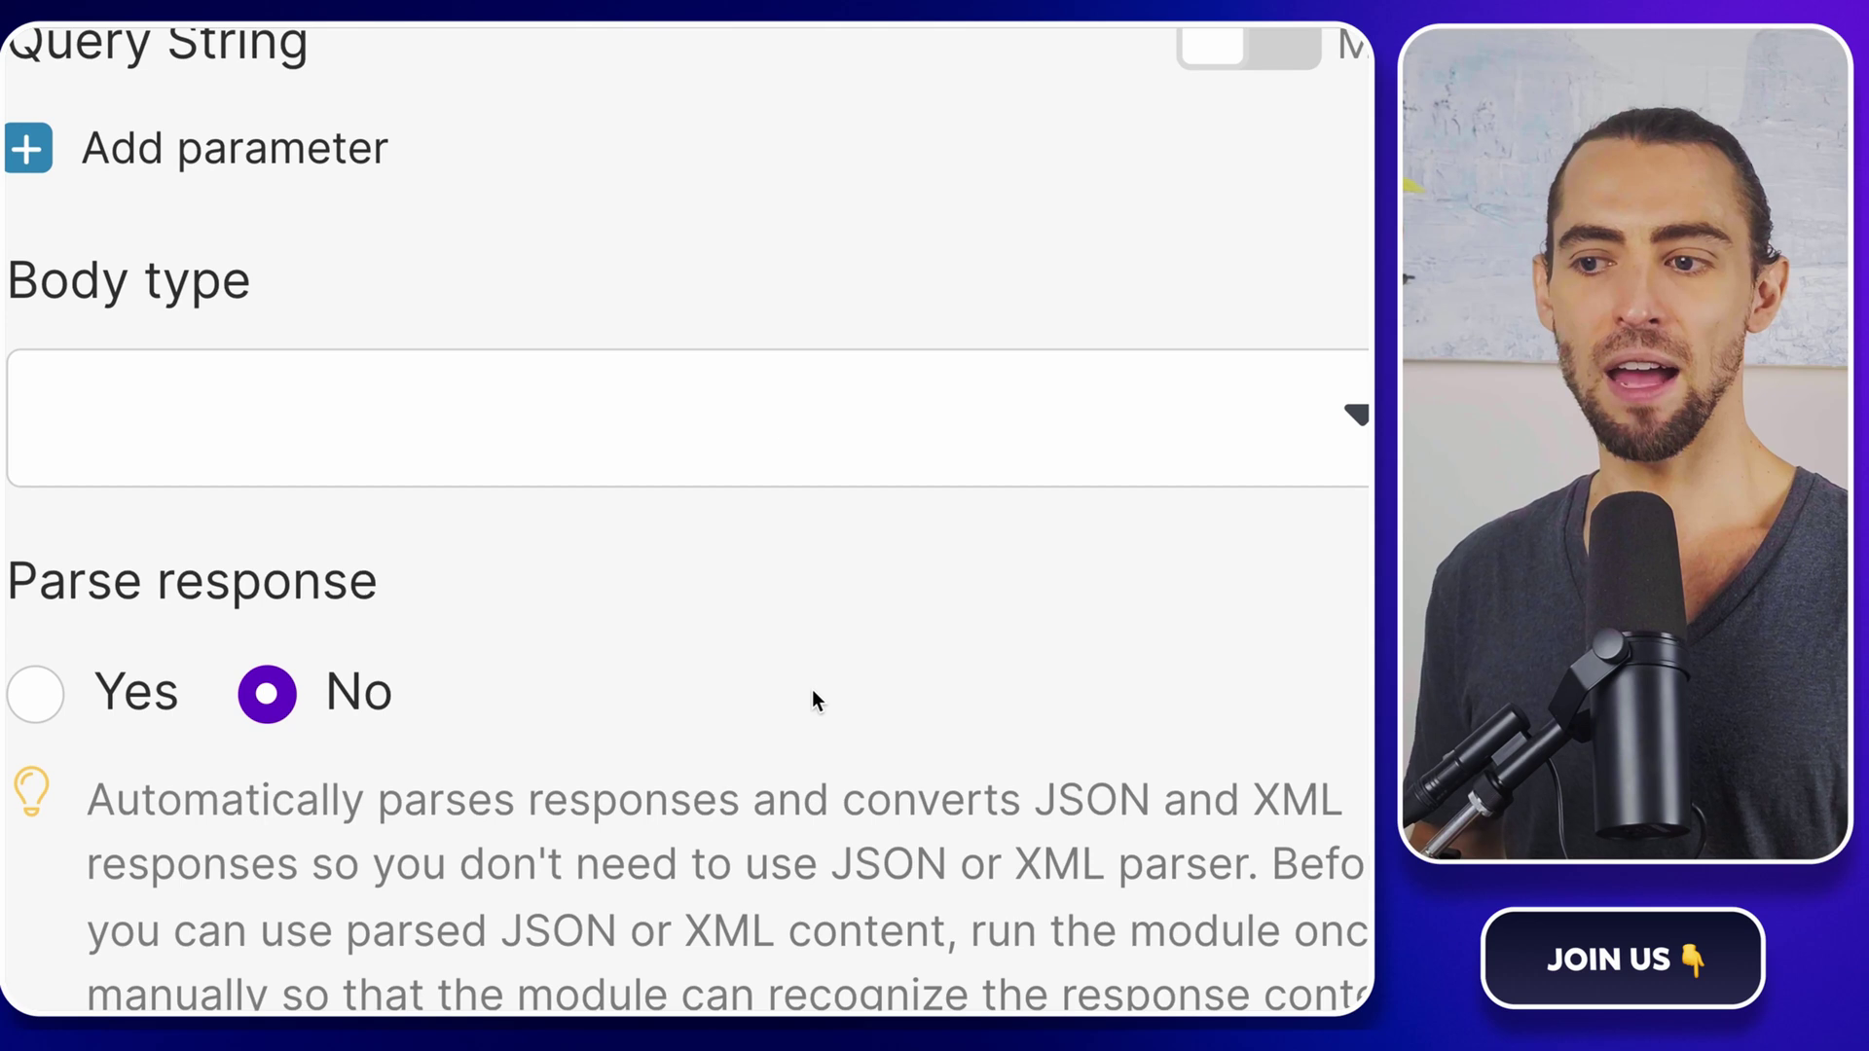
Step: Set the request body type to Raw with HTML (text/html) content type
click(672, 409)
click(438, 518)
click(584, 716)
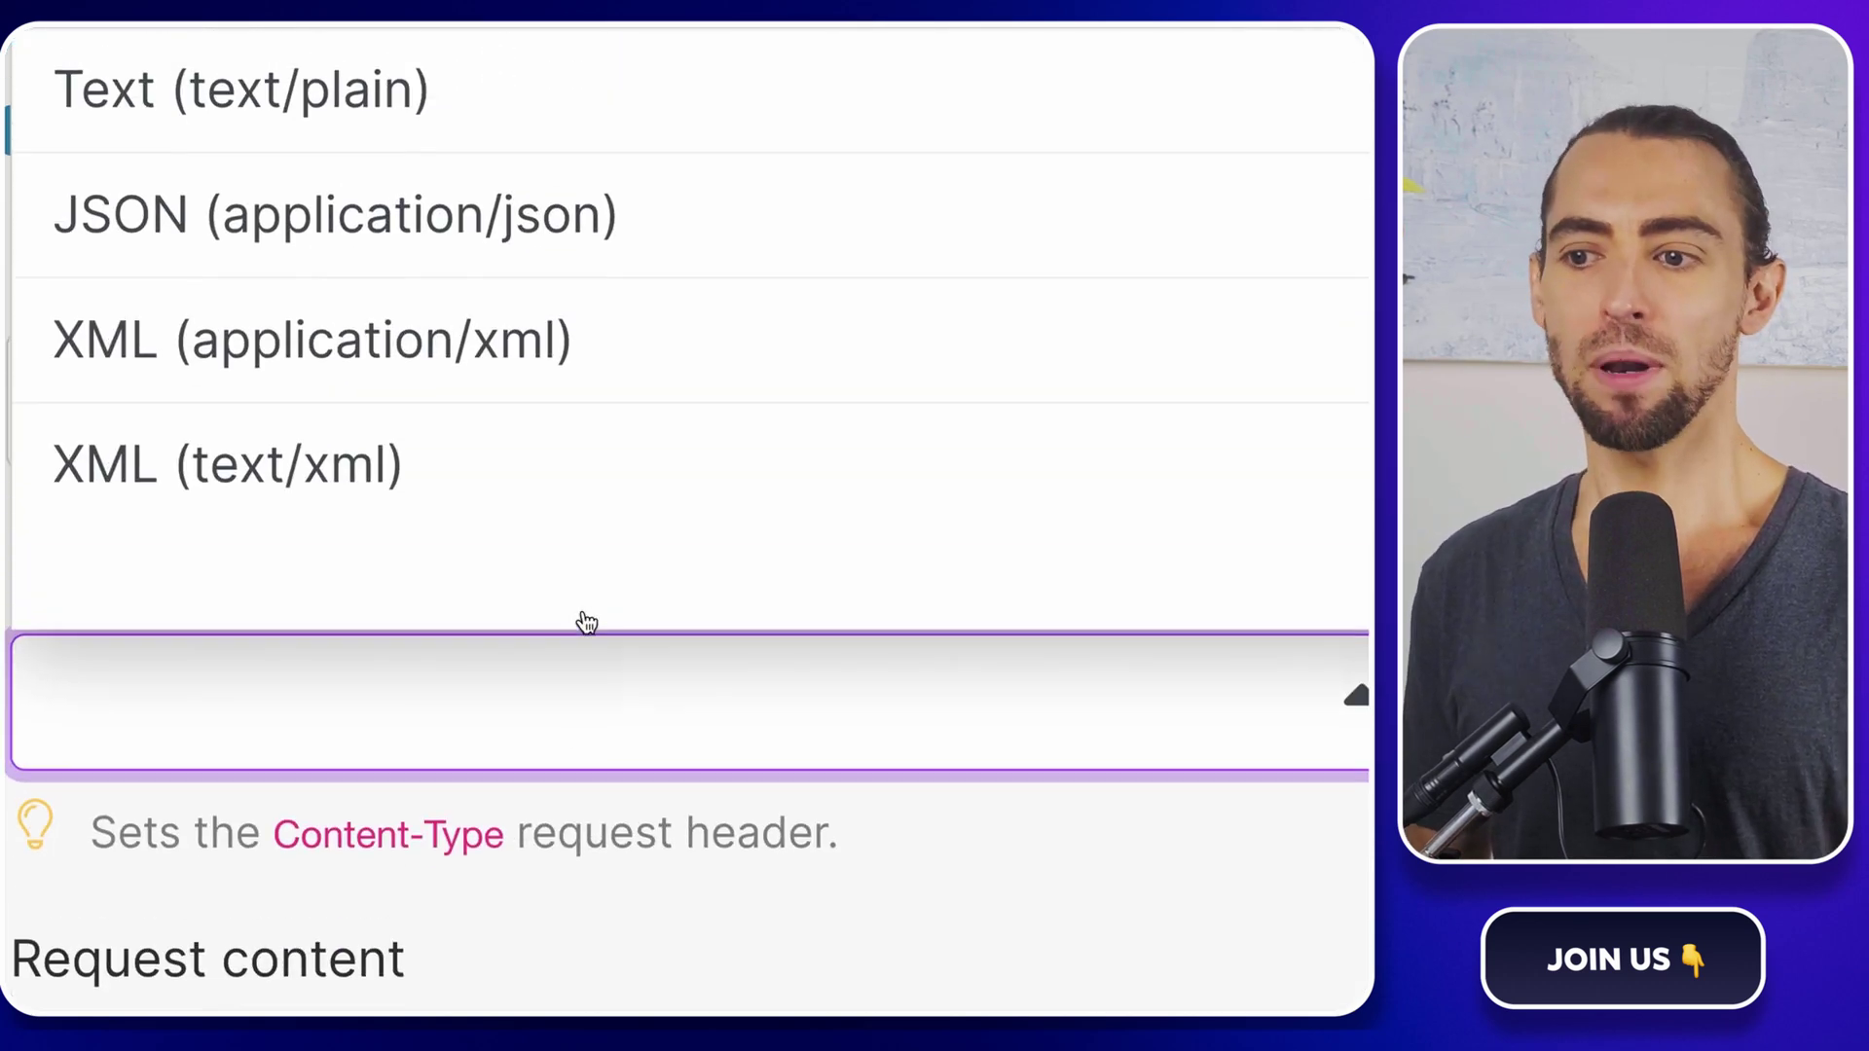
scroll(546, 600, down, 2)
click(546, 599)
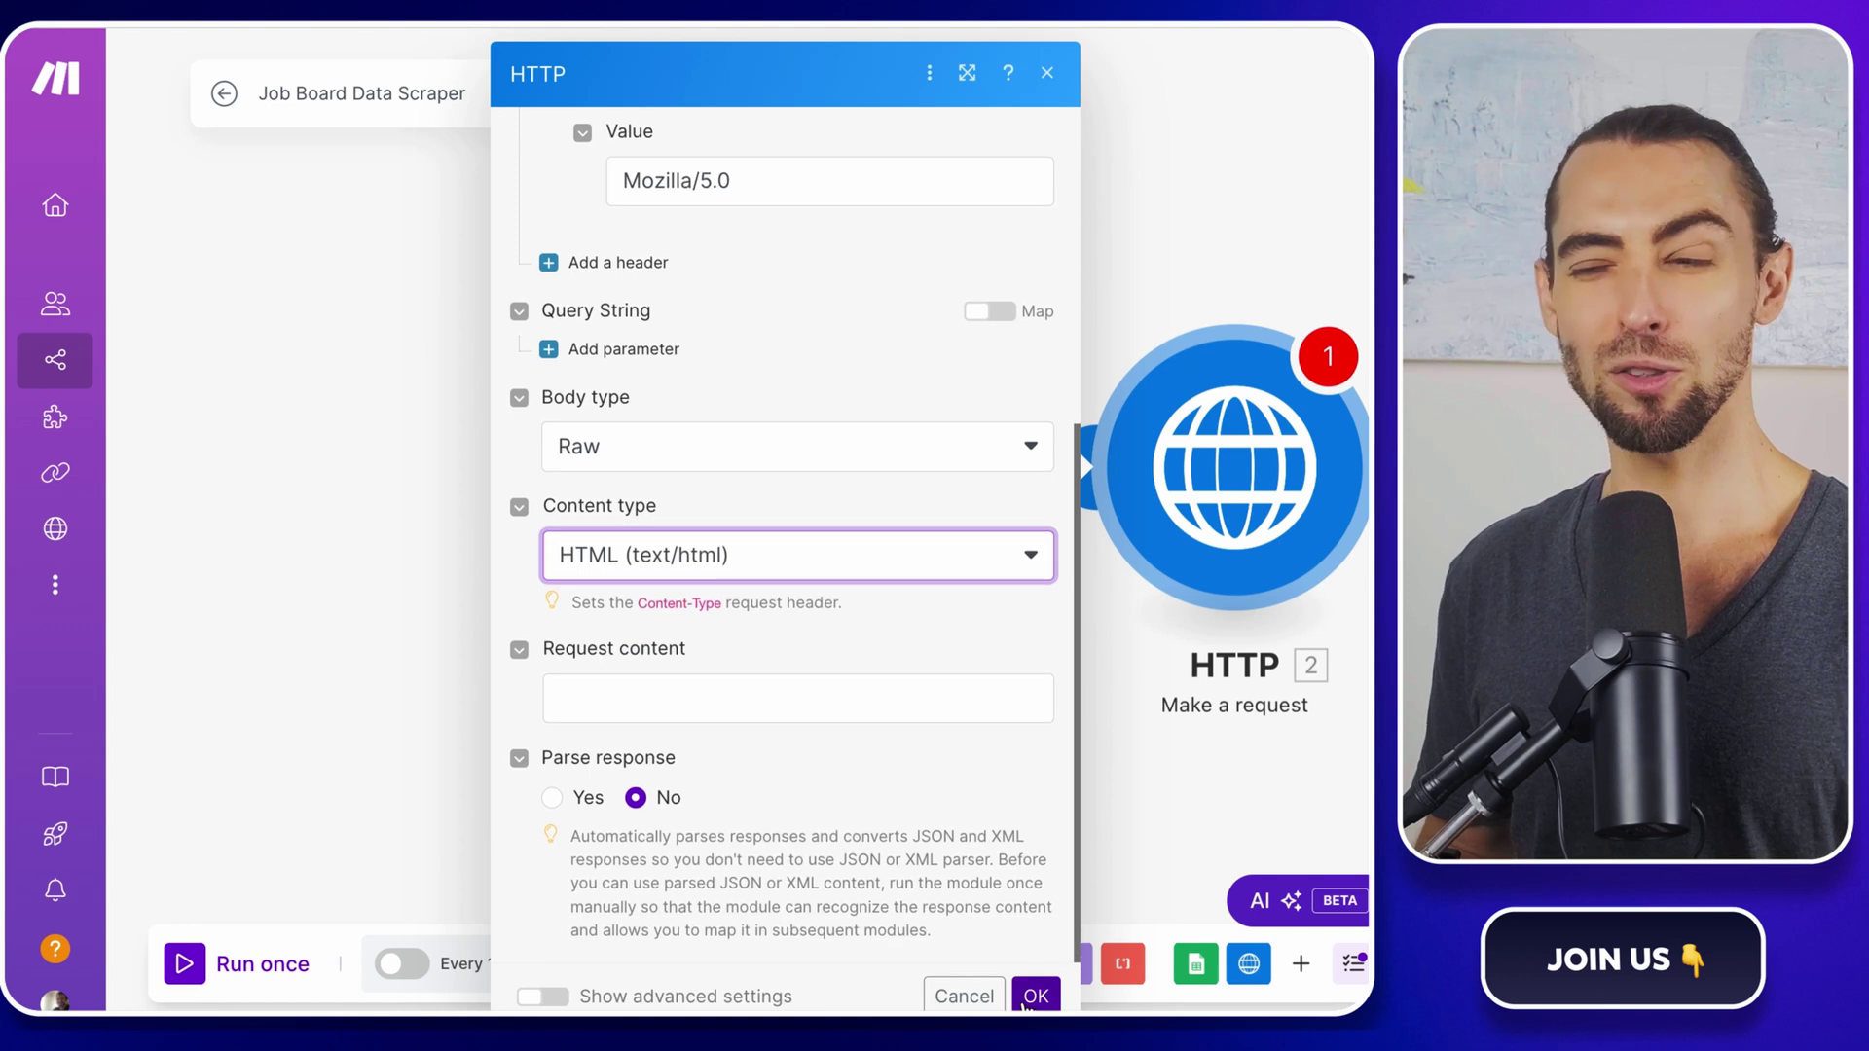
Step: Save the HTTP module and add a Text parser Match pattern module after it
click(1035, 995)
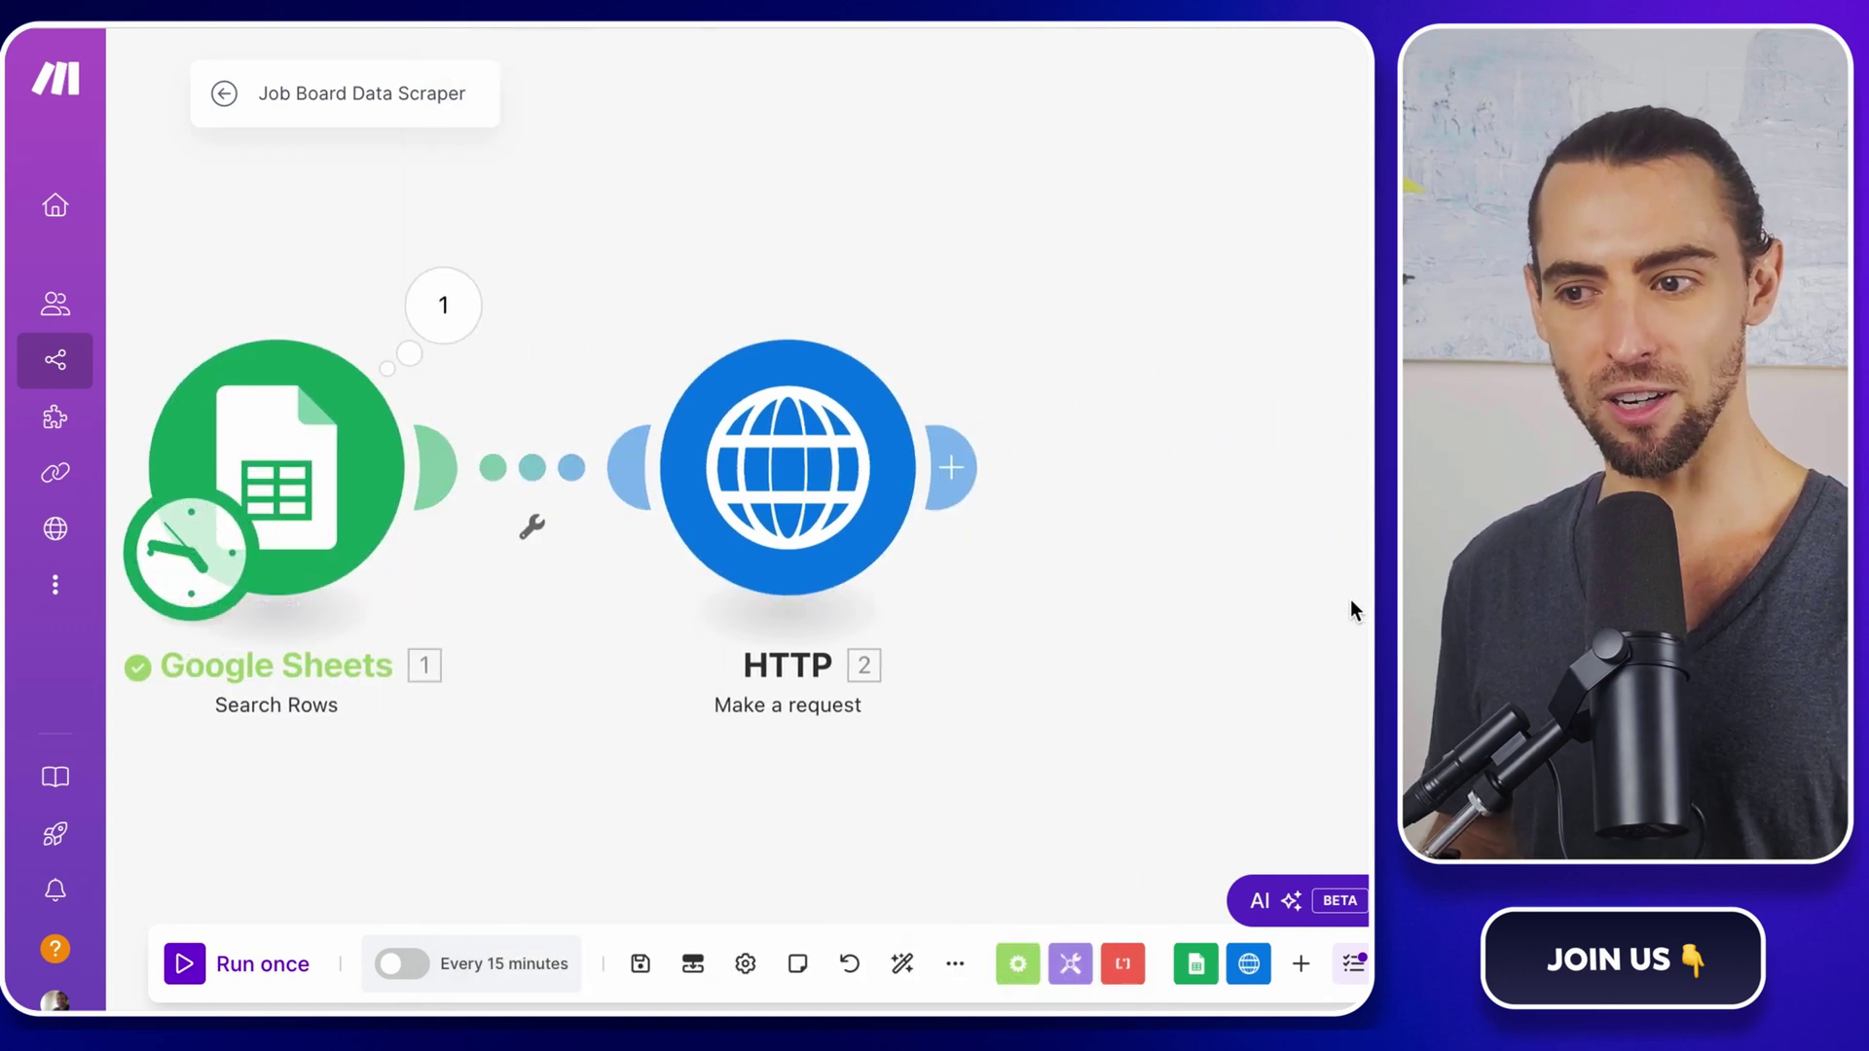
click(952, 467)
text(match pa)
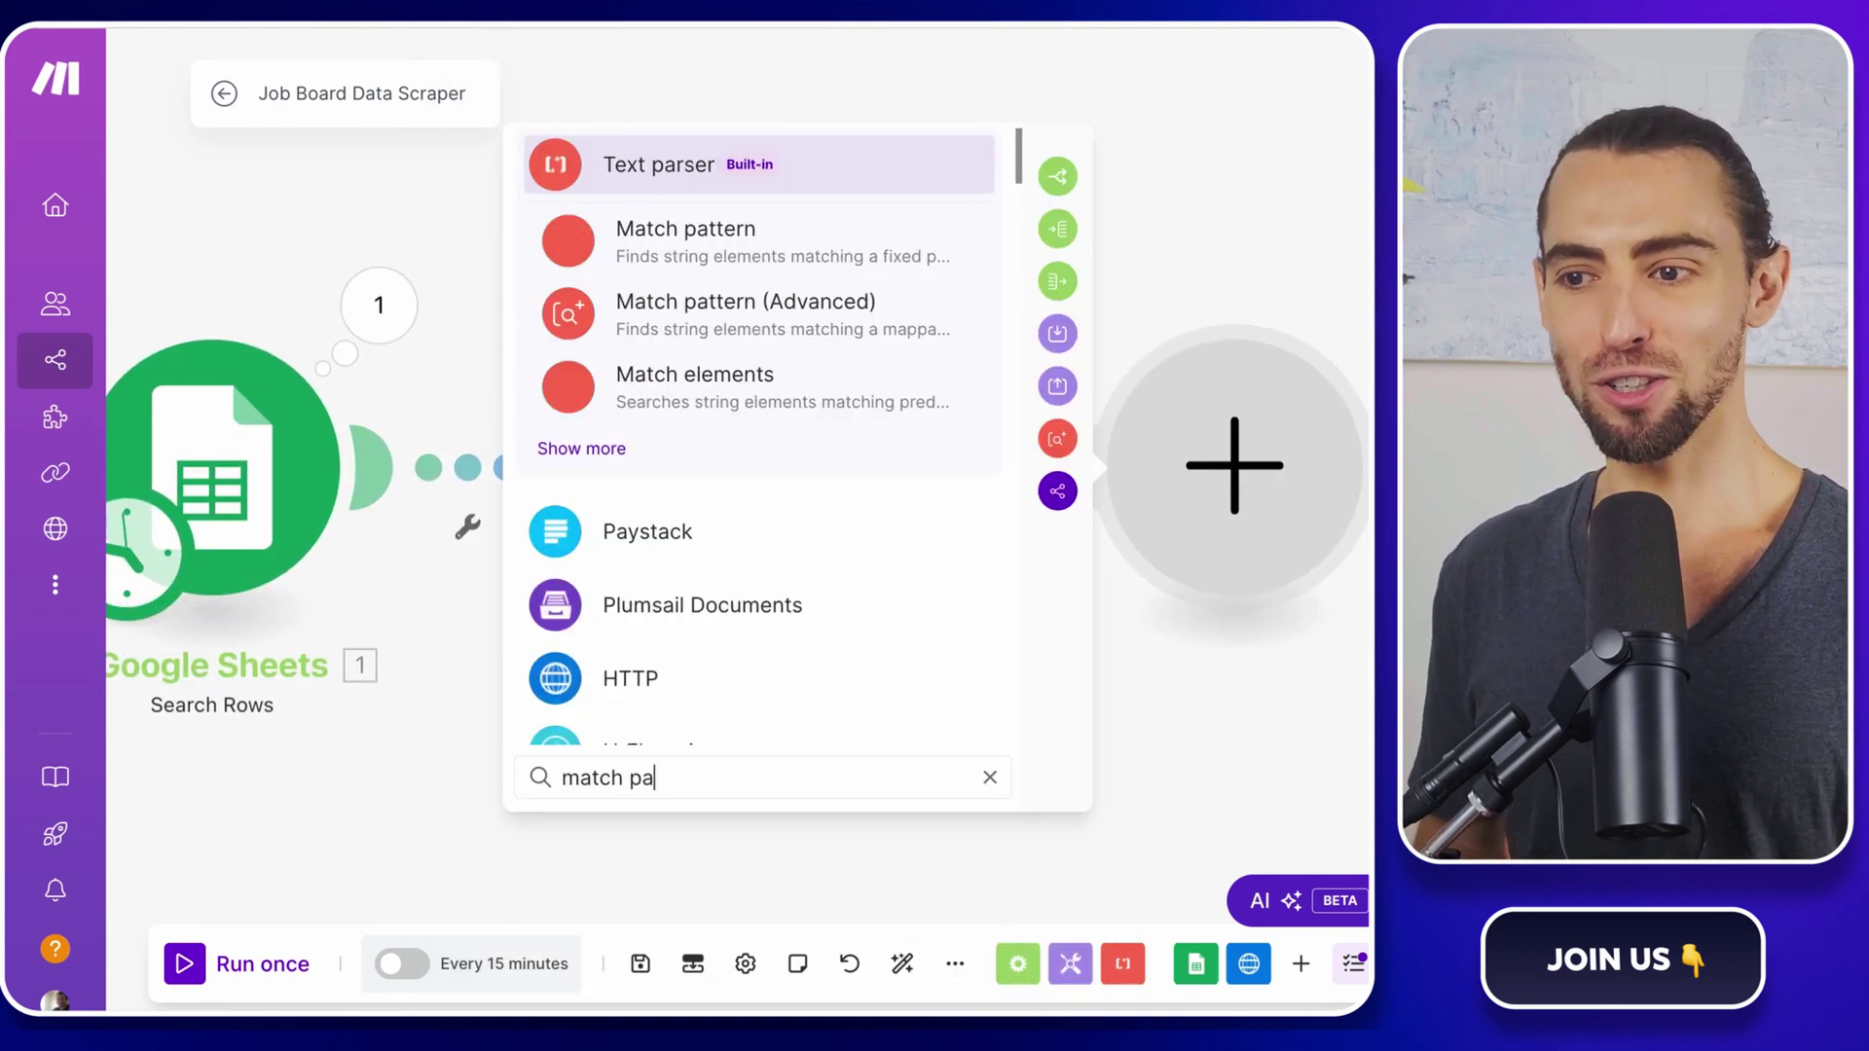
click(731, 240)
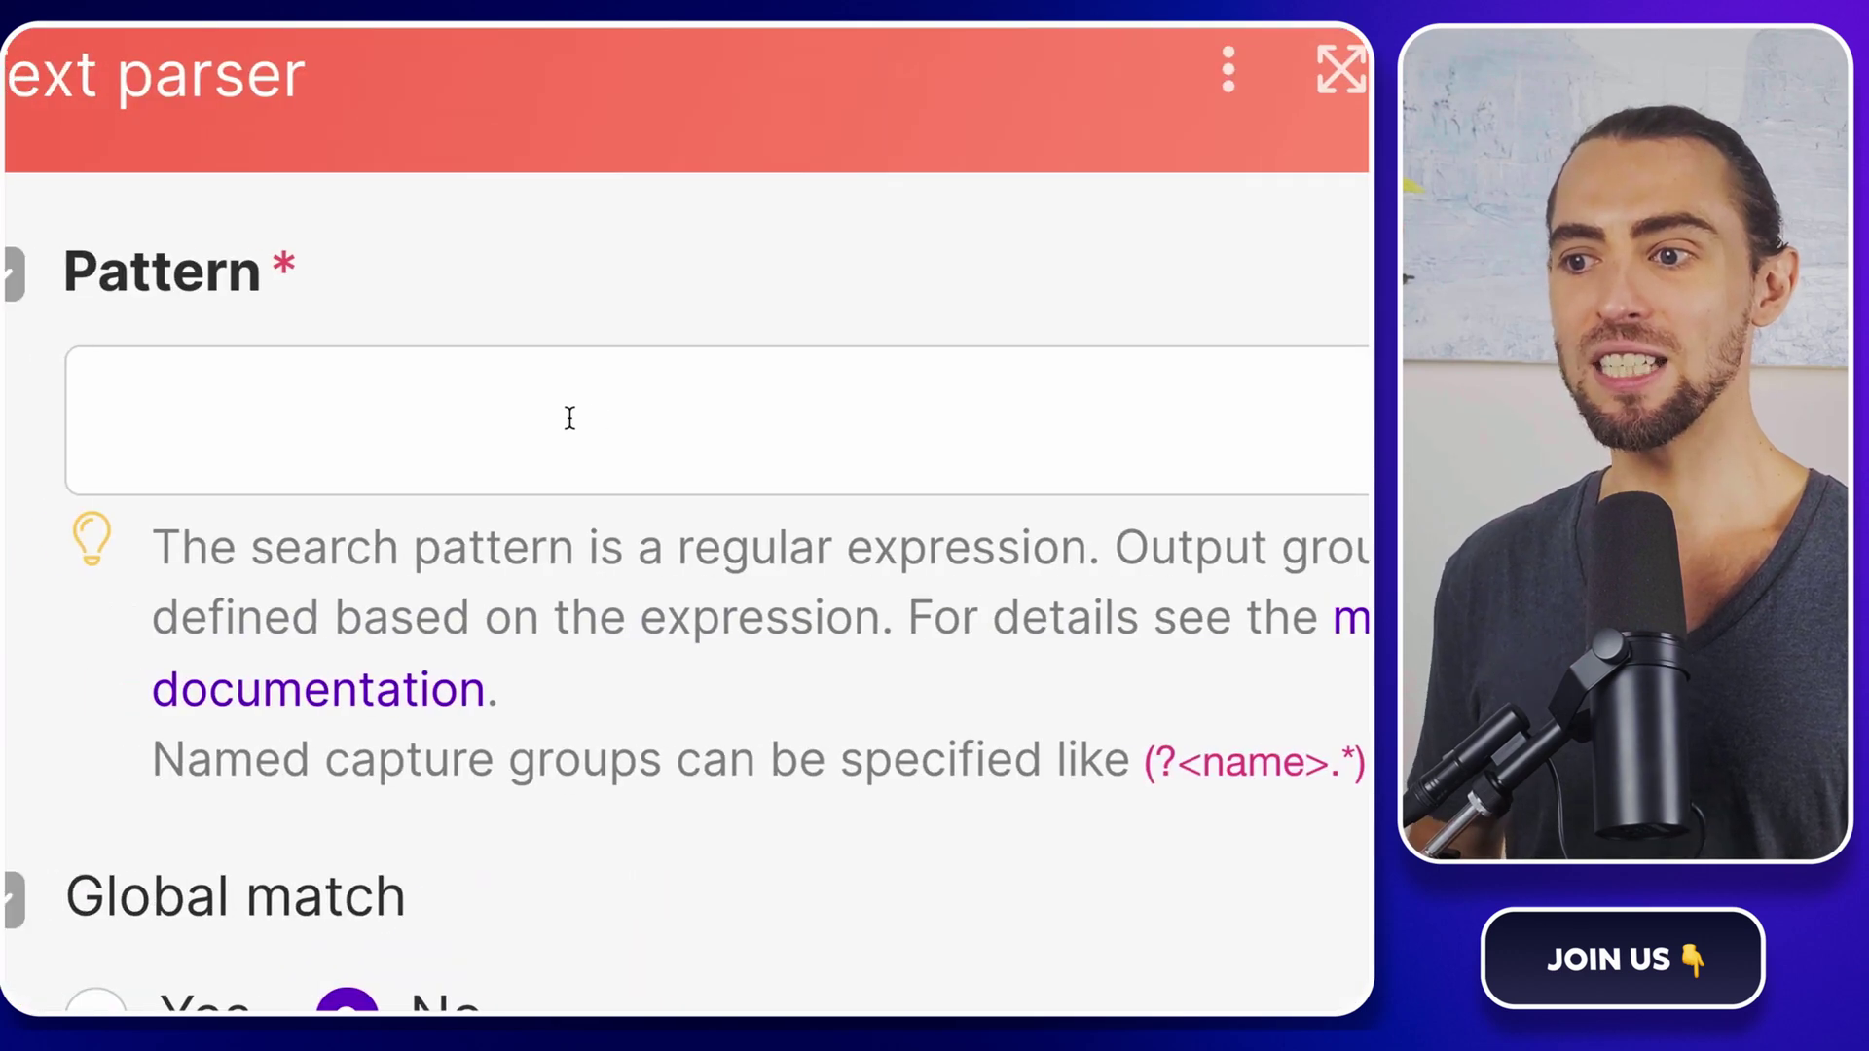
text(<body[^>]*>([\s\S]*?)<\/body>)
scroll(828, 547, down, 5)
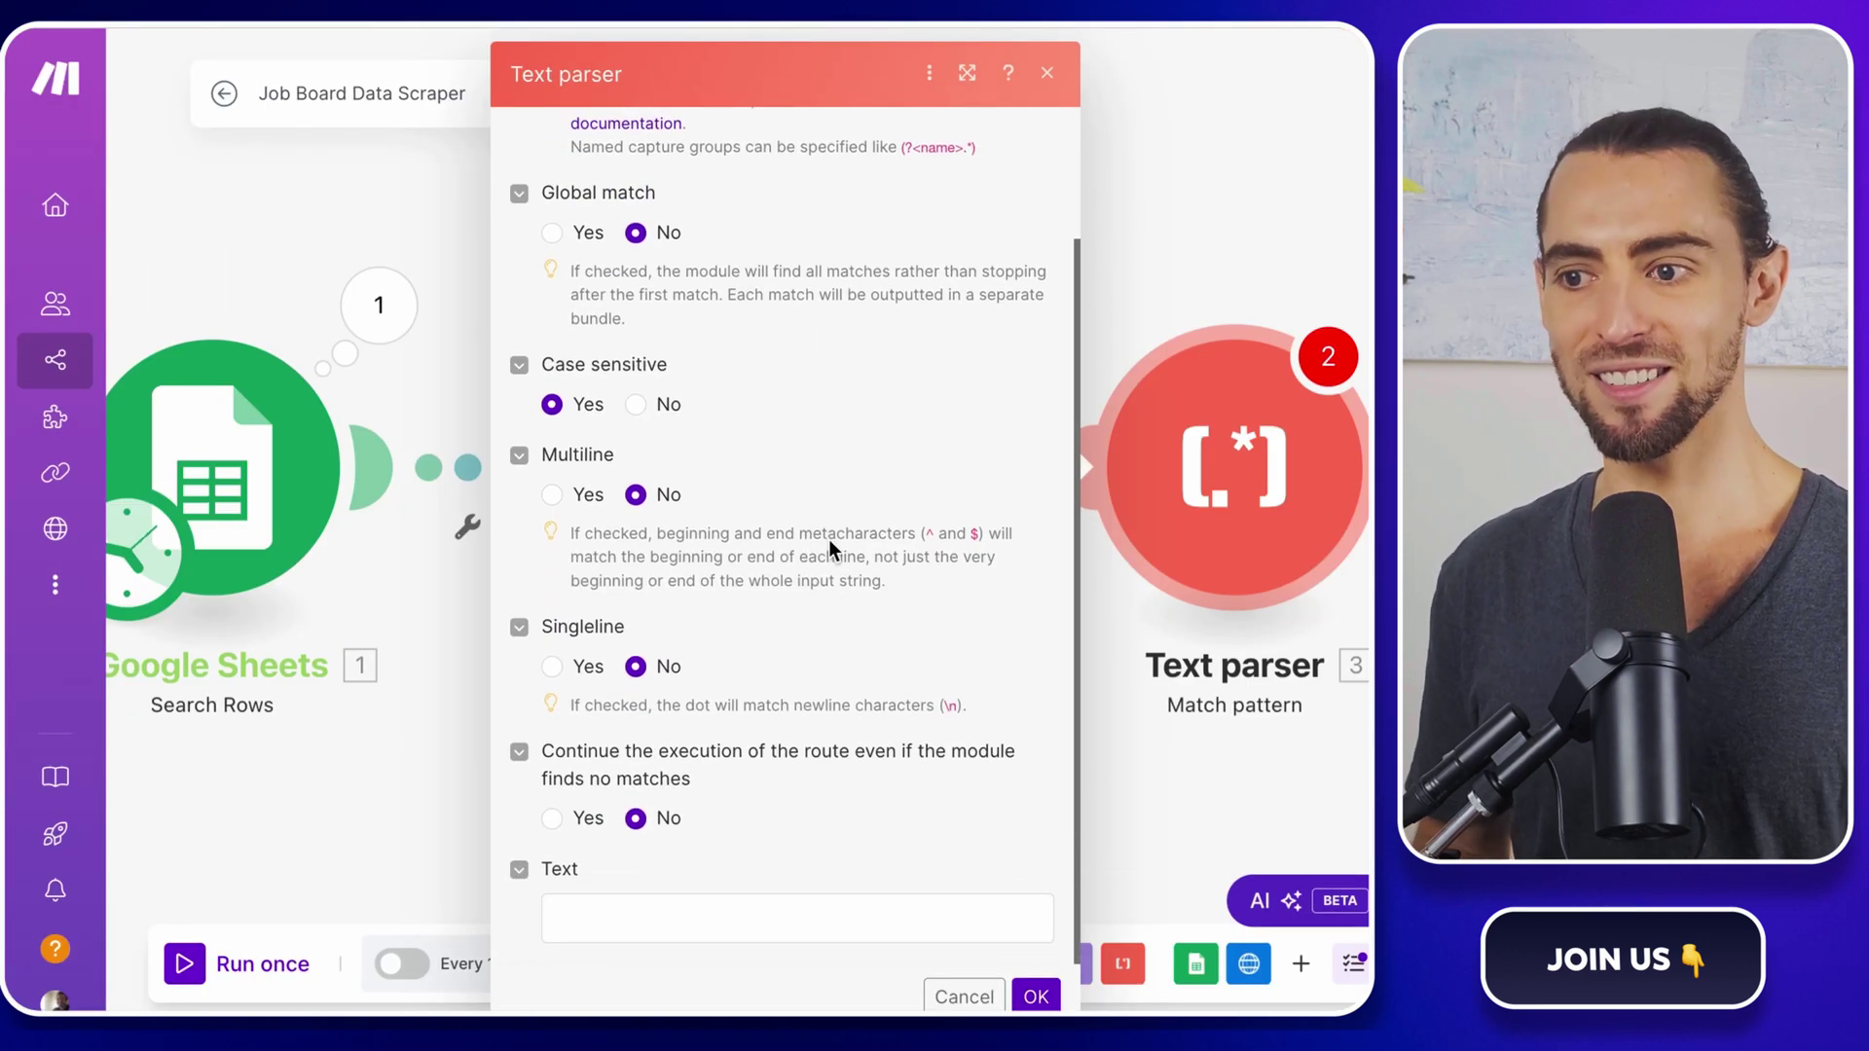
Step: Map the HTTP Data output into the Text parser's Text field and save it
click(796, 917)
click(105, 356)
click(837, 857)
click(1035, 995)
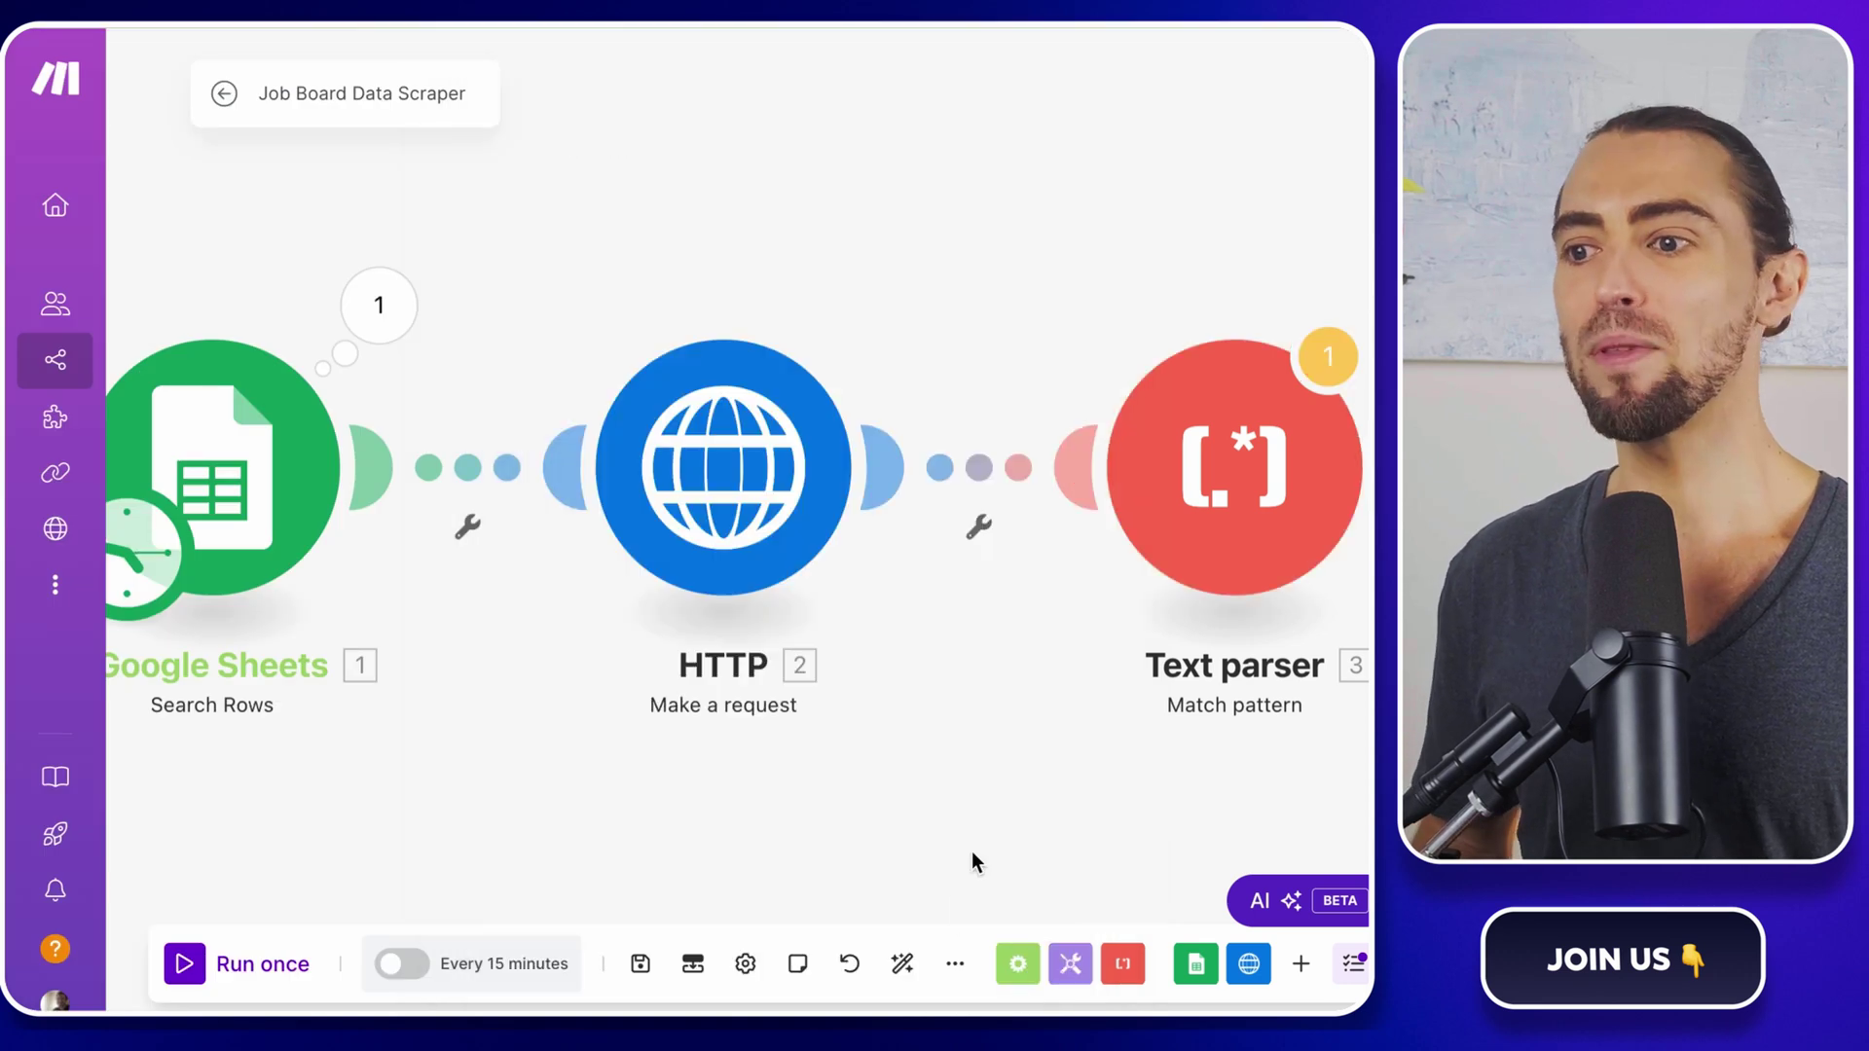
drag(971, 852, 774, 645)
Step: Start a new module after the Text parser to find OpenAI's Create a Completion
click(751, 467)
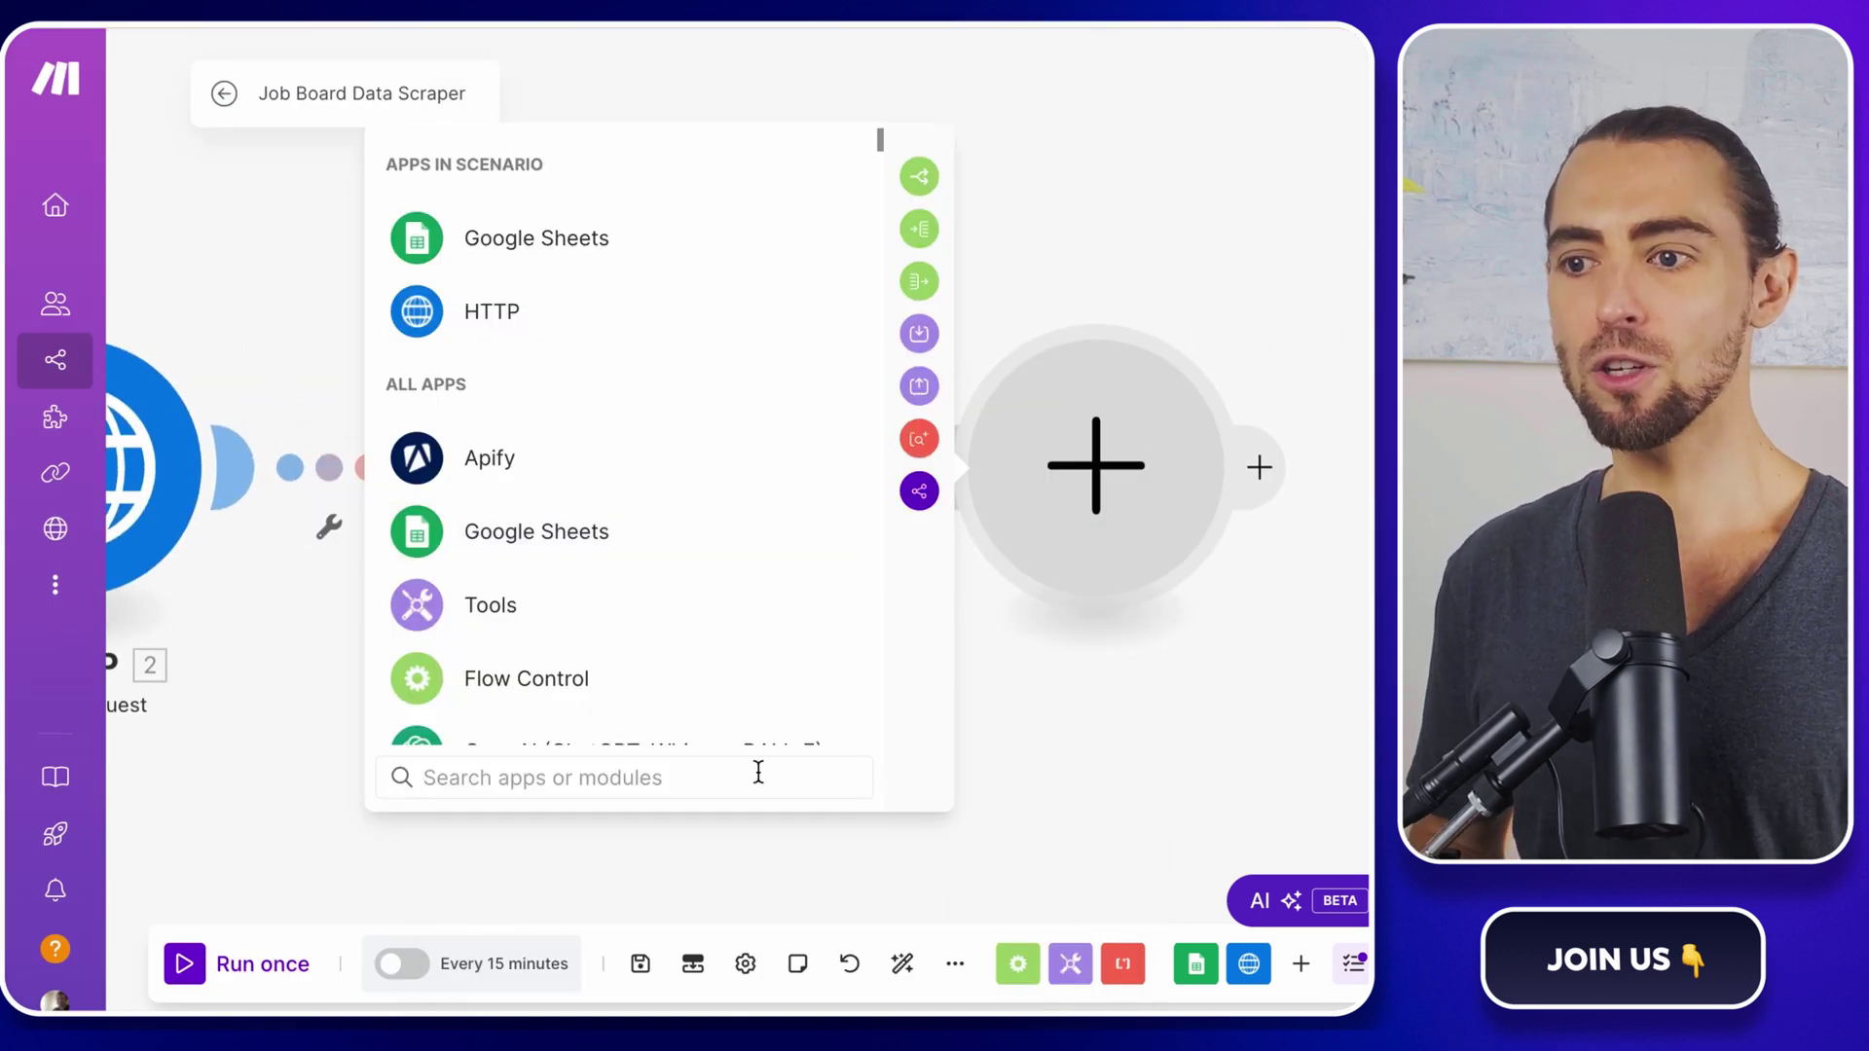
text(open)
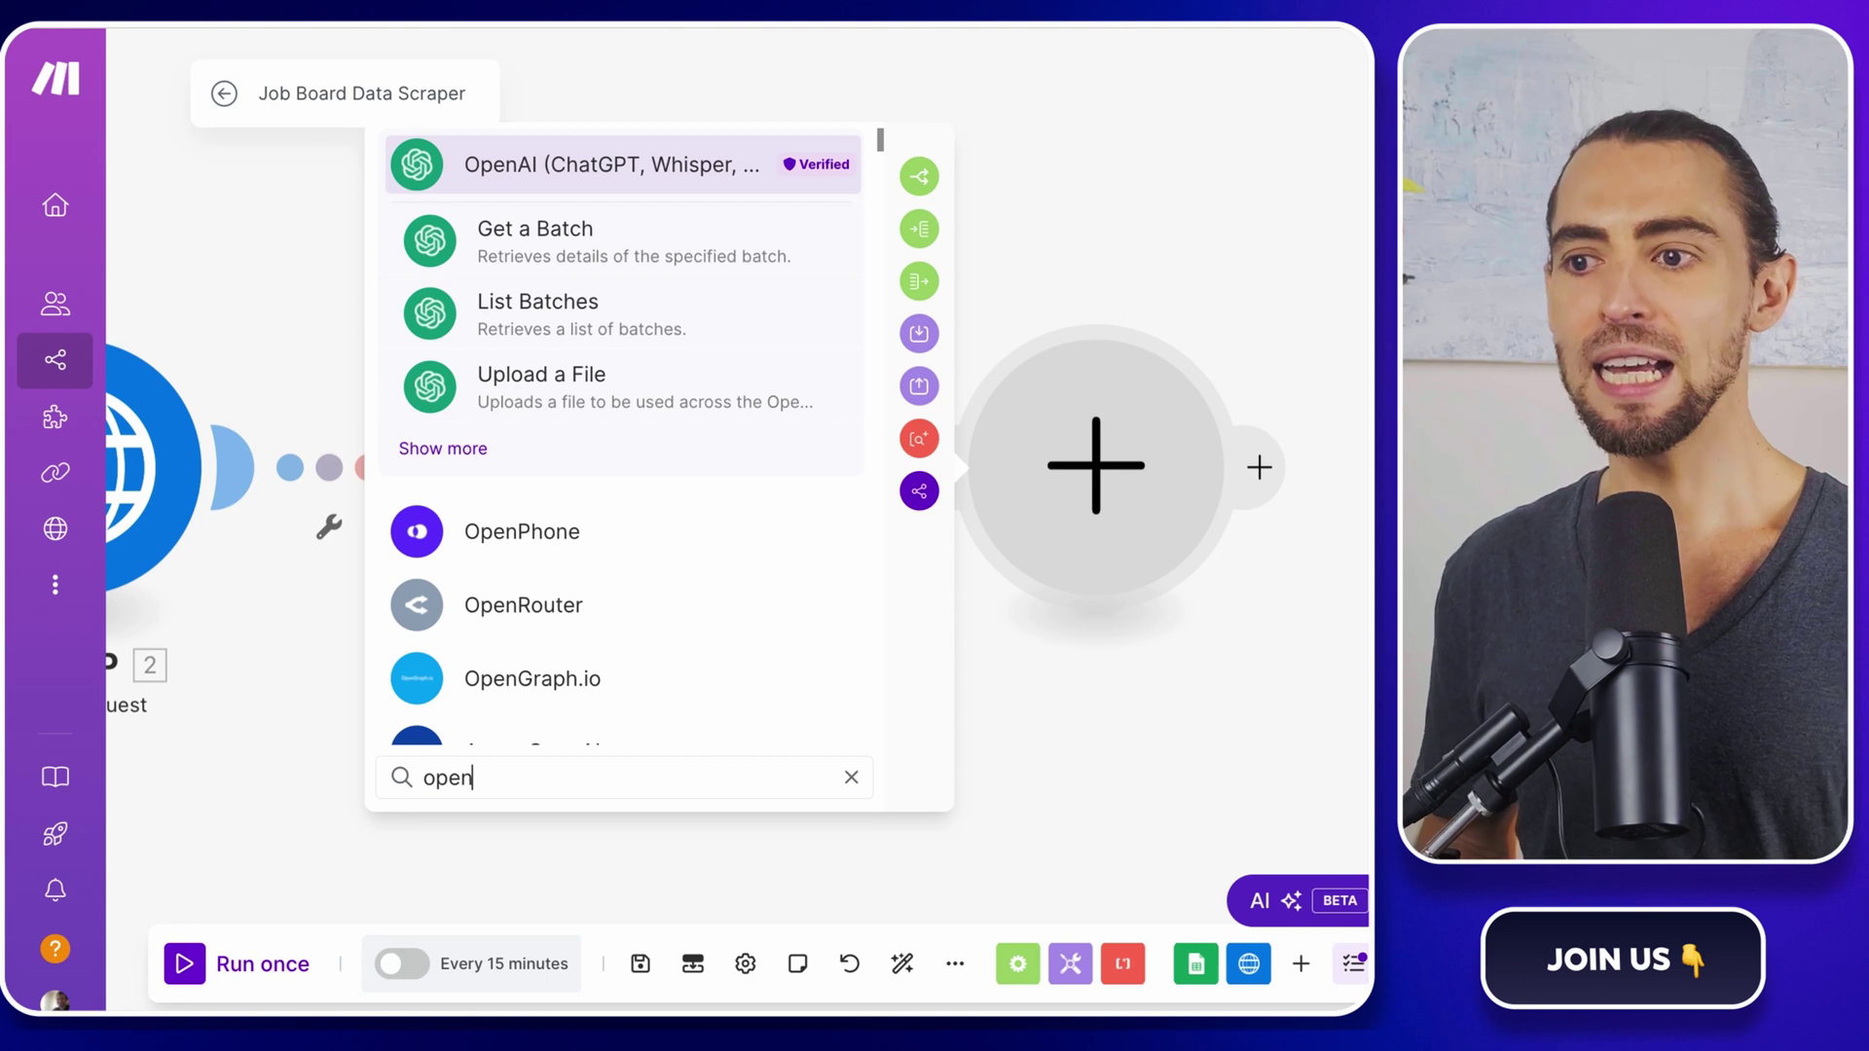
text(ai)
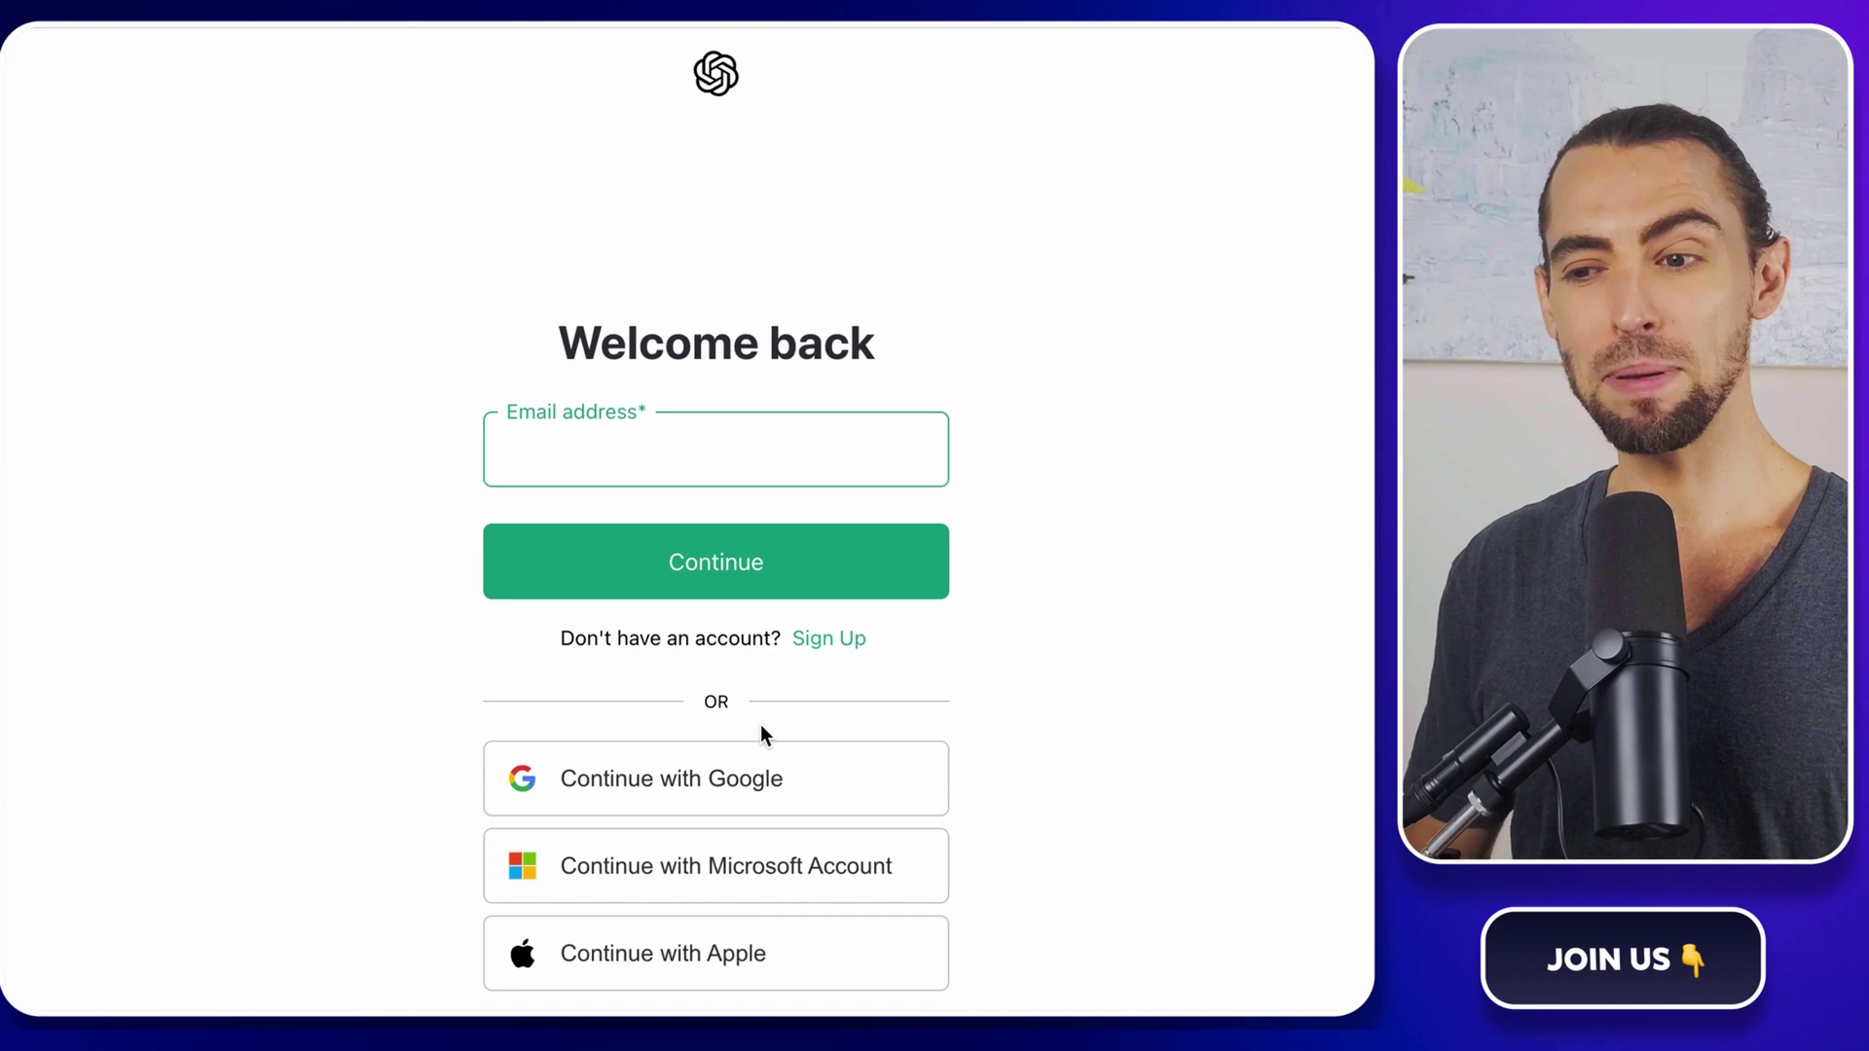
Step: Create an OpenAI secret key named Mine and paste it into Make's API Key field
click(963, 741)
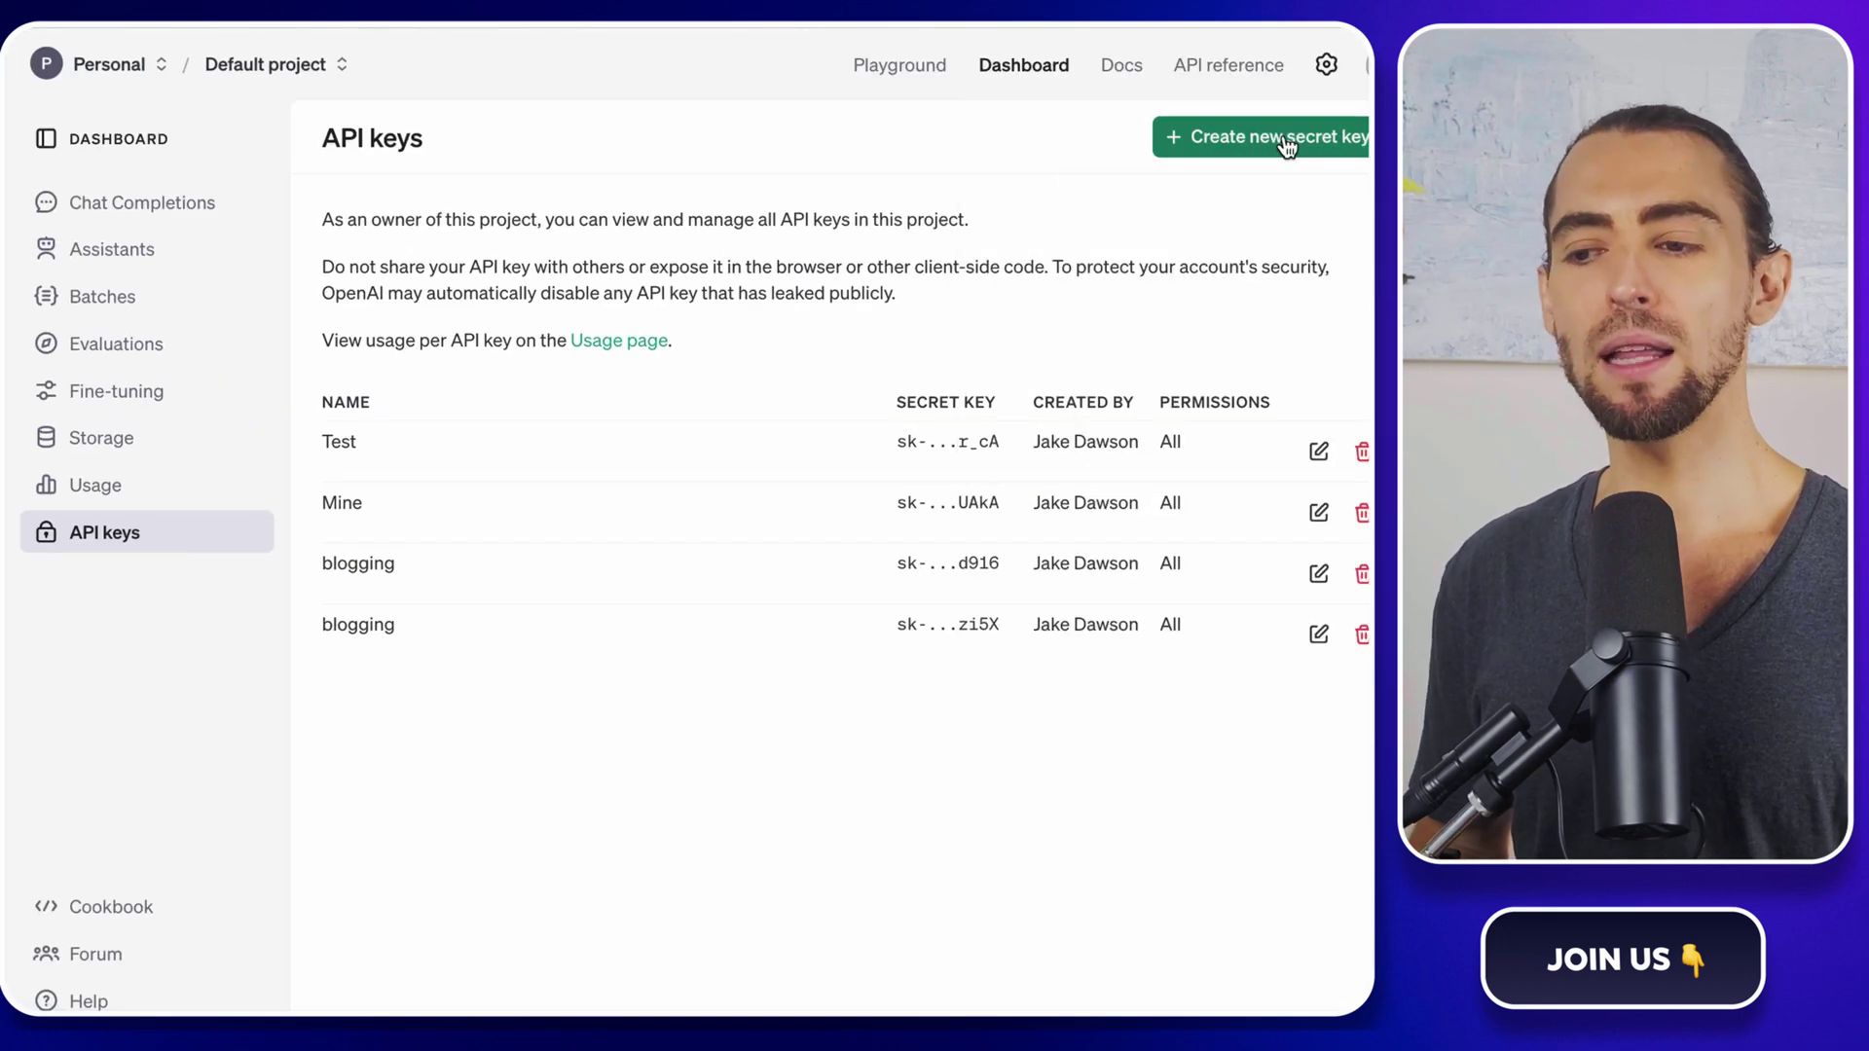
click(1332, 136)
text(Mine)
click(937, 813)
click(975, 532)
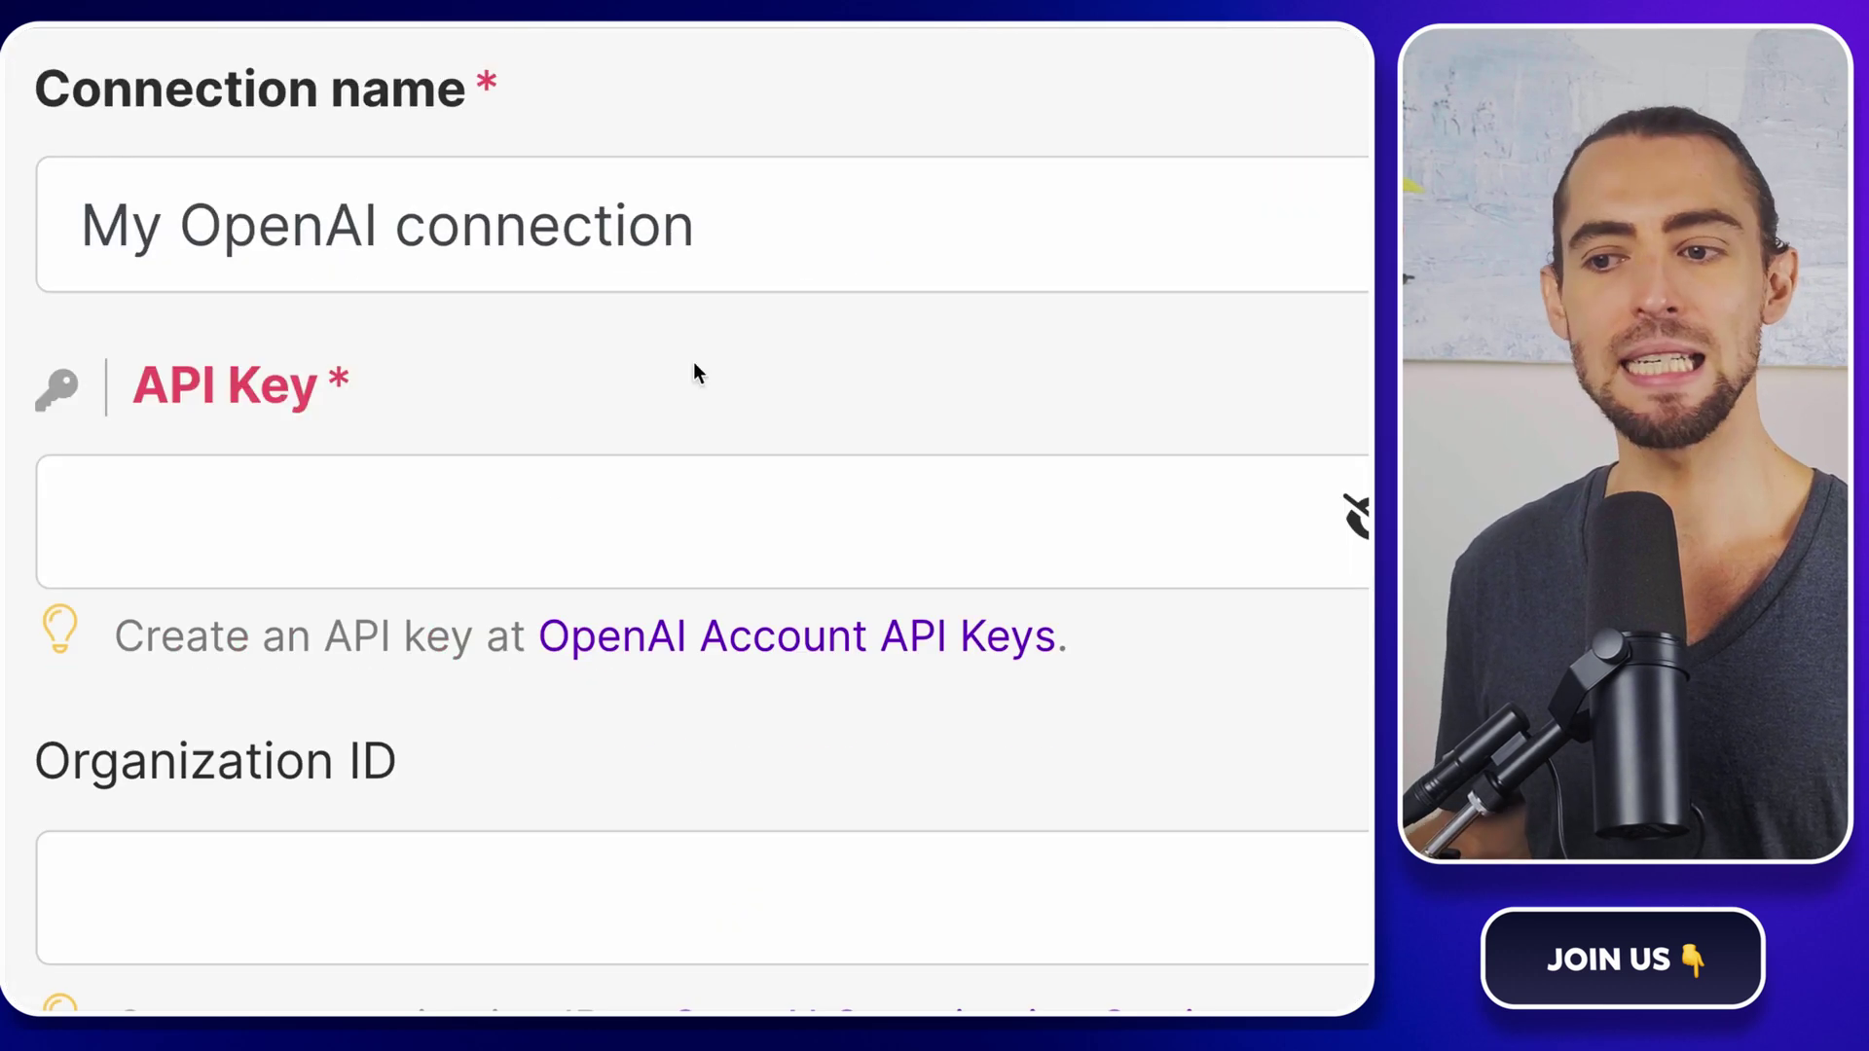
click(542, 518)
key(ctrl+v)
scroll(769, 407, down, 3)
Step: Save the OpenAI connection, select gpt-4o-mini, and add a System-role Message 1
click(1304, 822)
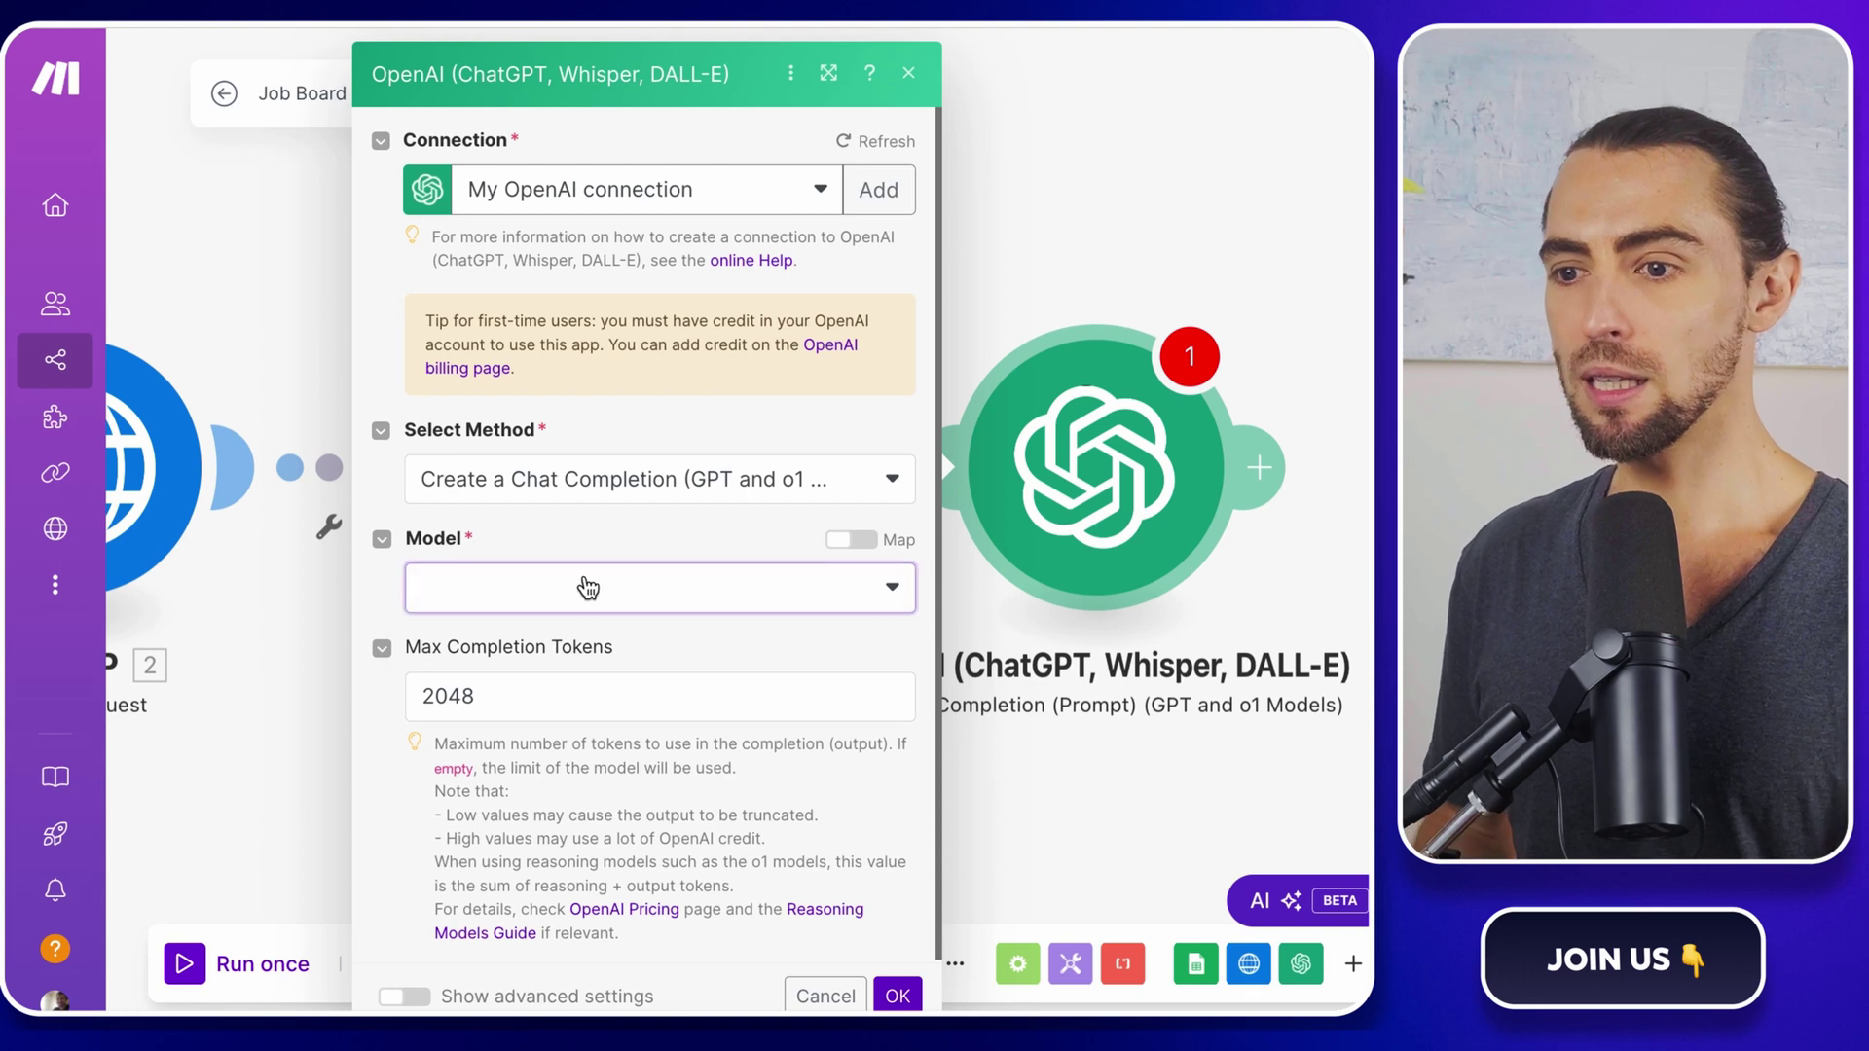
click(588, 584)
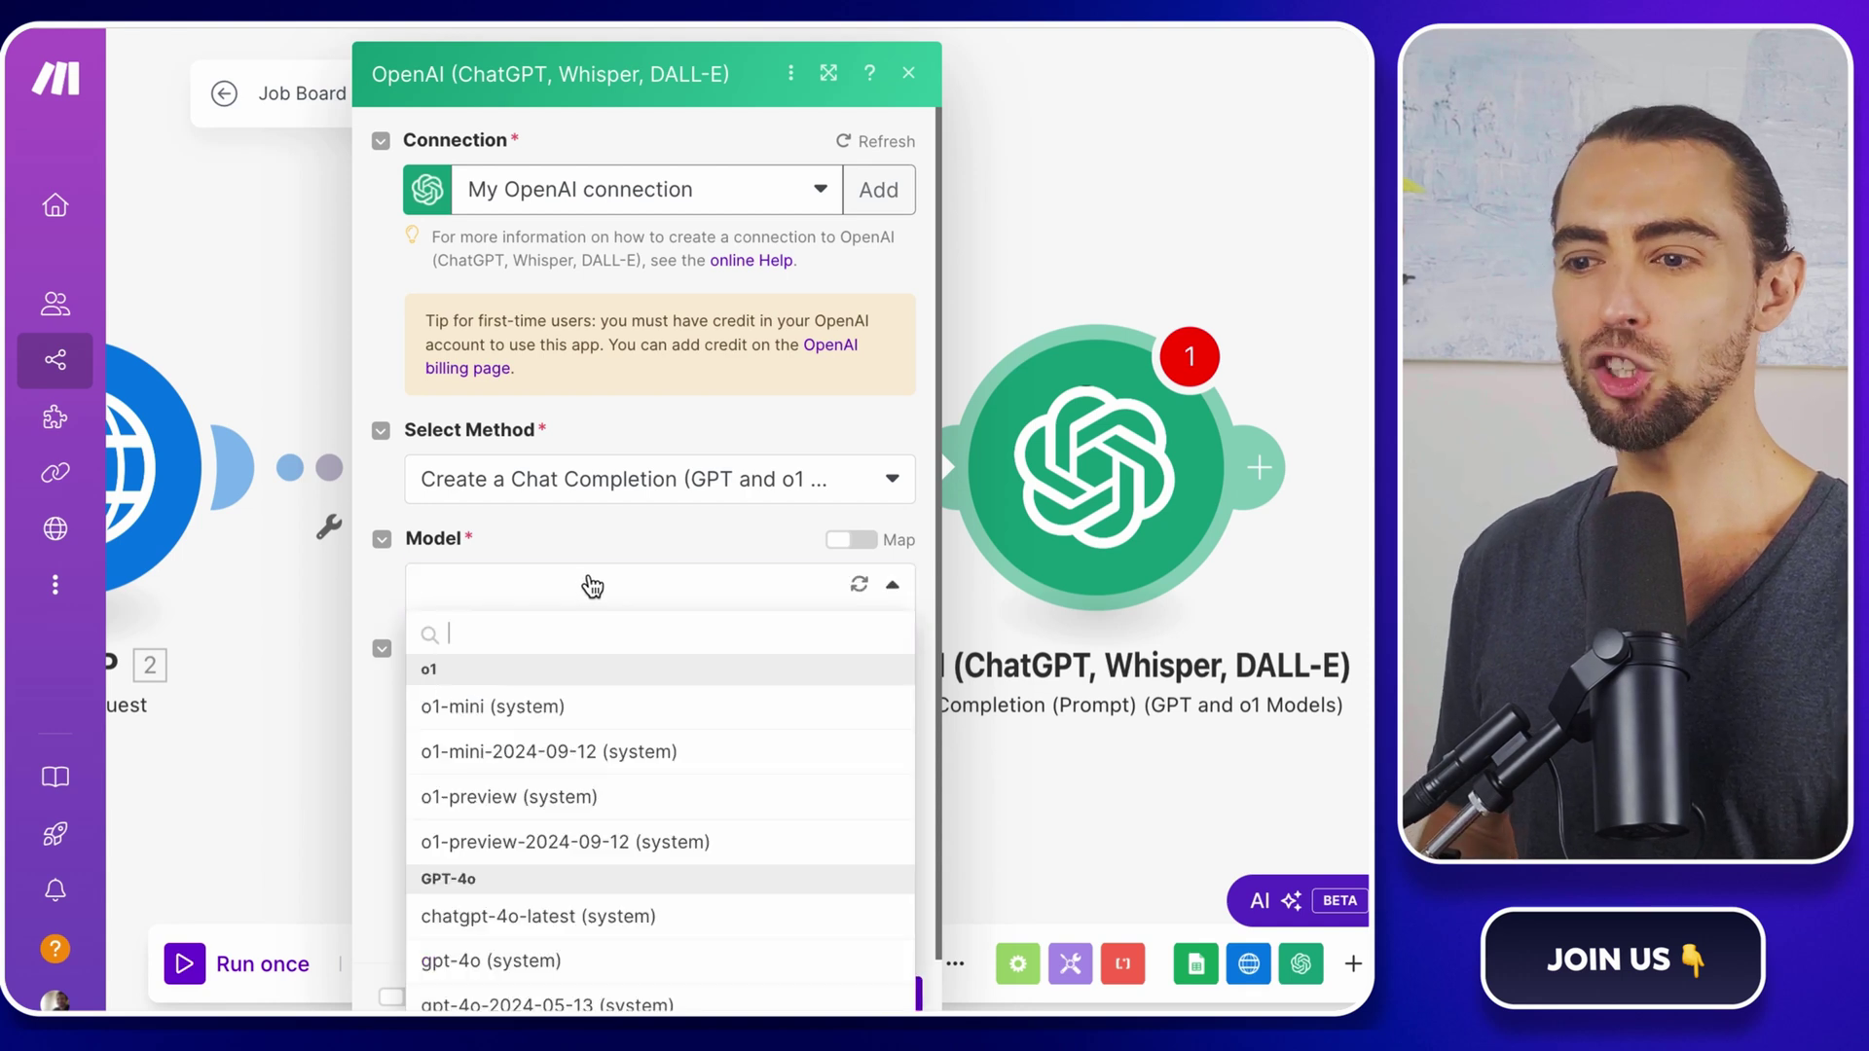
scroll(598, 847, down, 2)
scroll(598, 848, down, 2)
scroll(600, 848, down, 2)
scroll(599, 846, down, 1)
scroll(601, 847, down, 1)
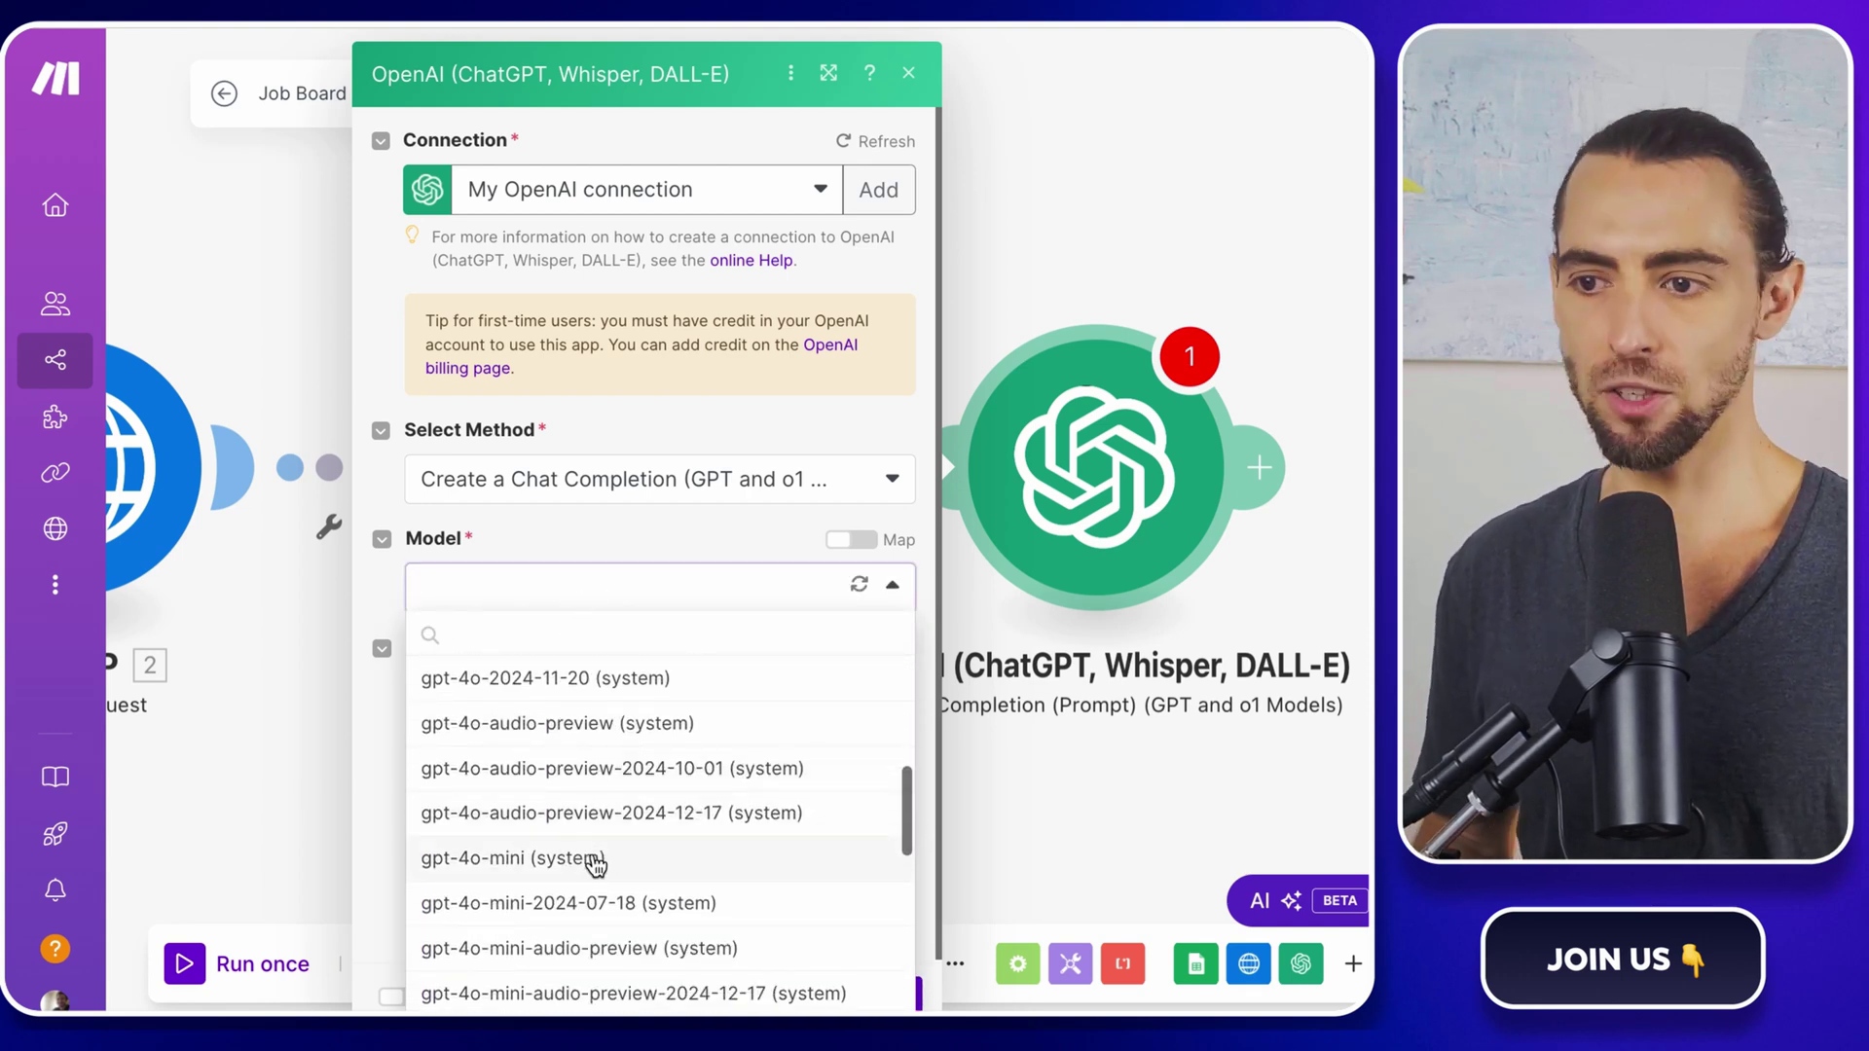
click(591, 853)
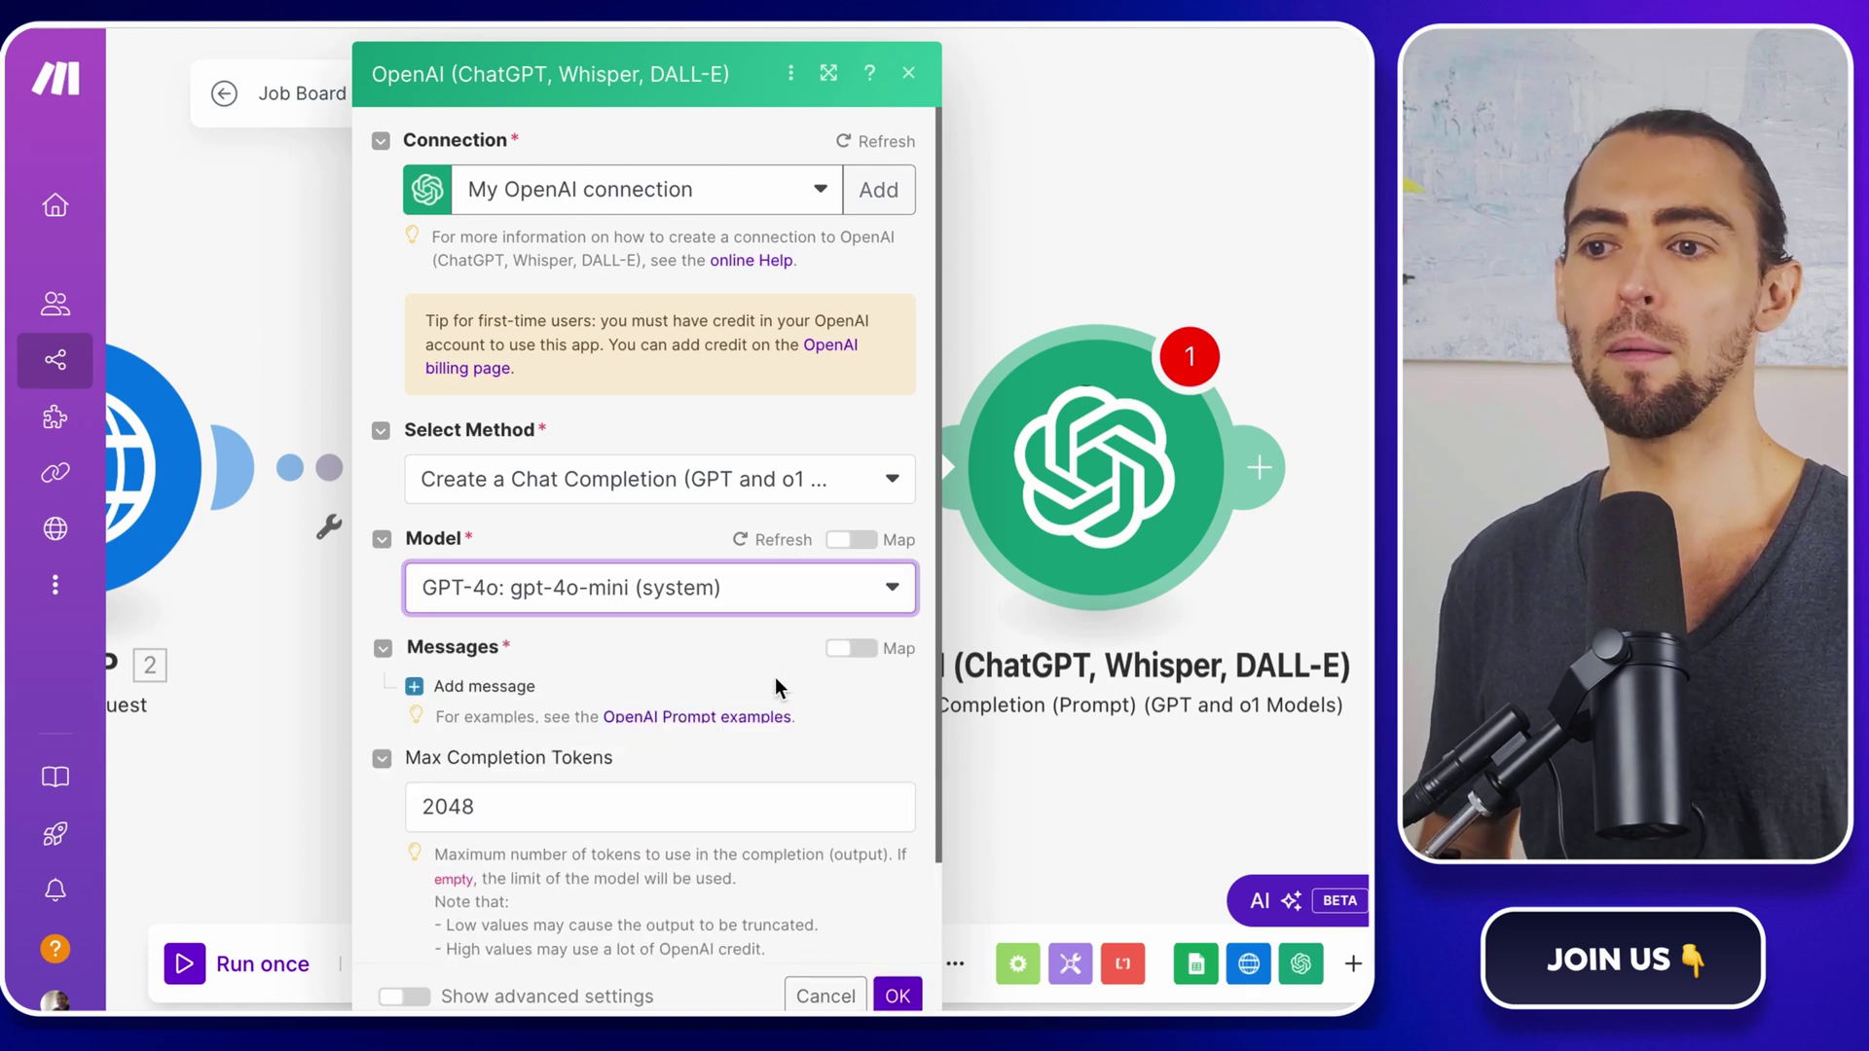
click(489, 686)
scroll(609, 688, down, 1)
click(615, 667)
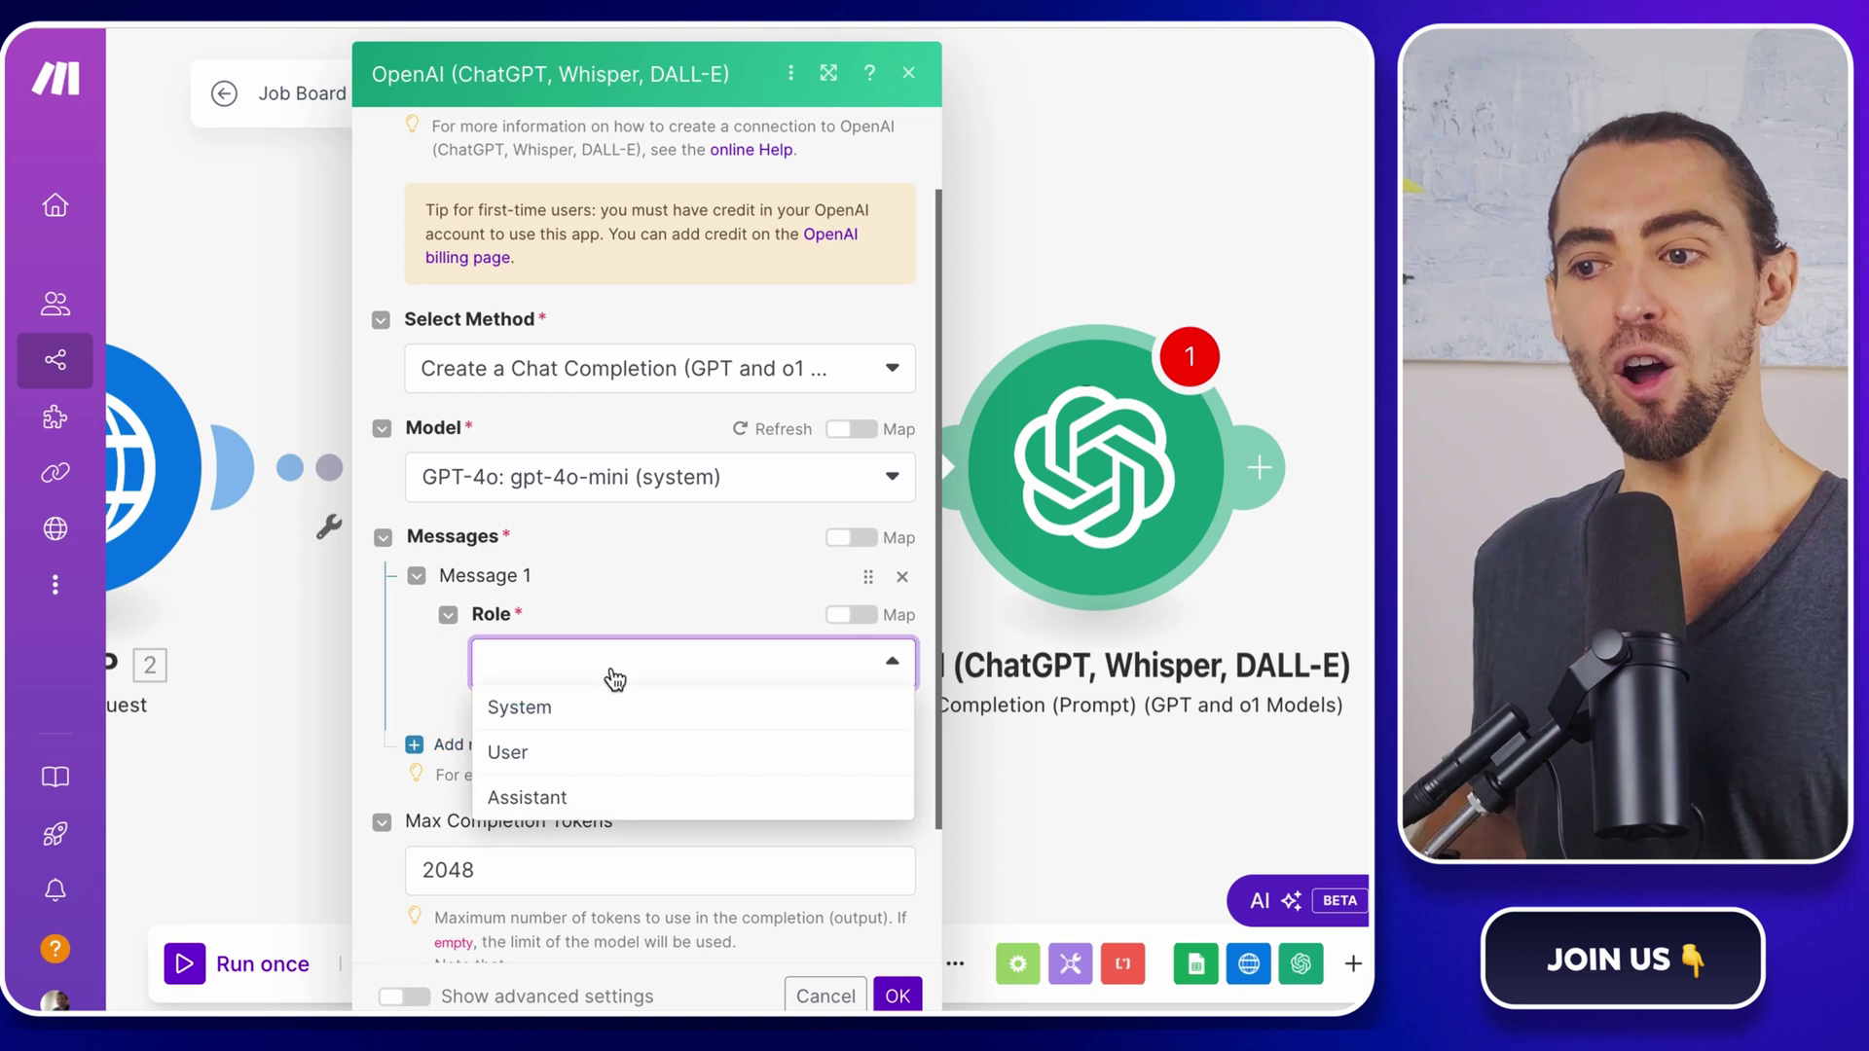
click(604, 708)
scroll(679, 643, down, 2)
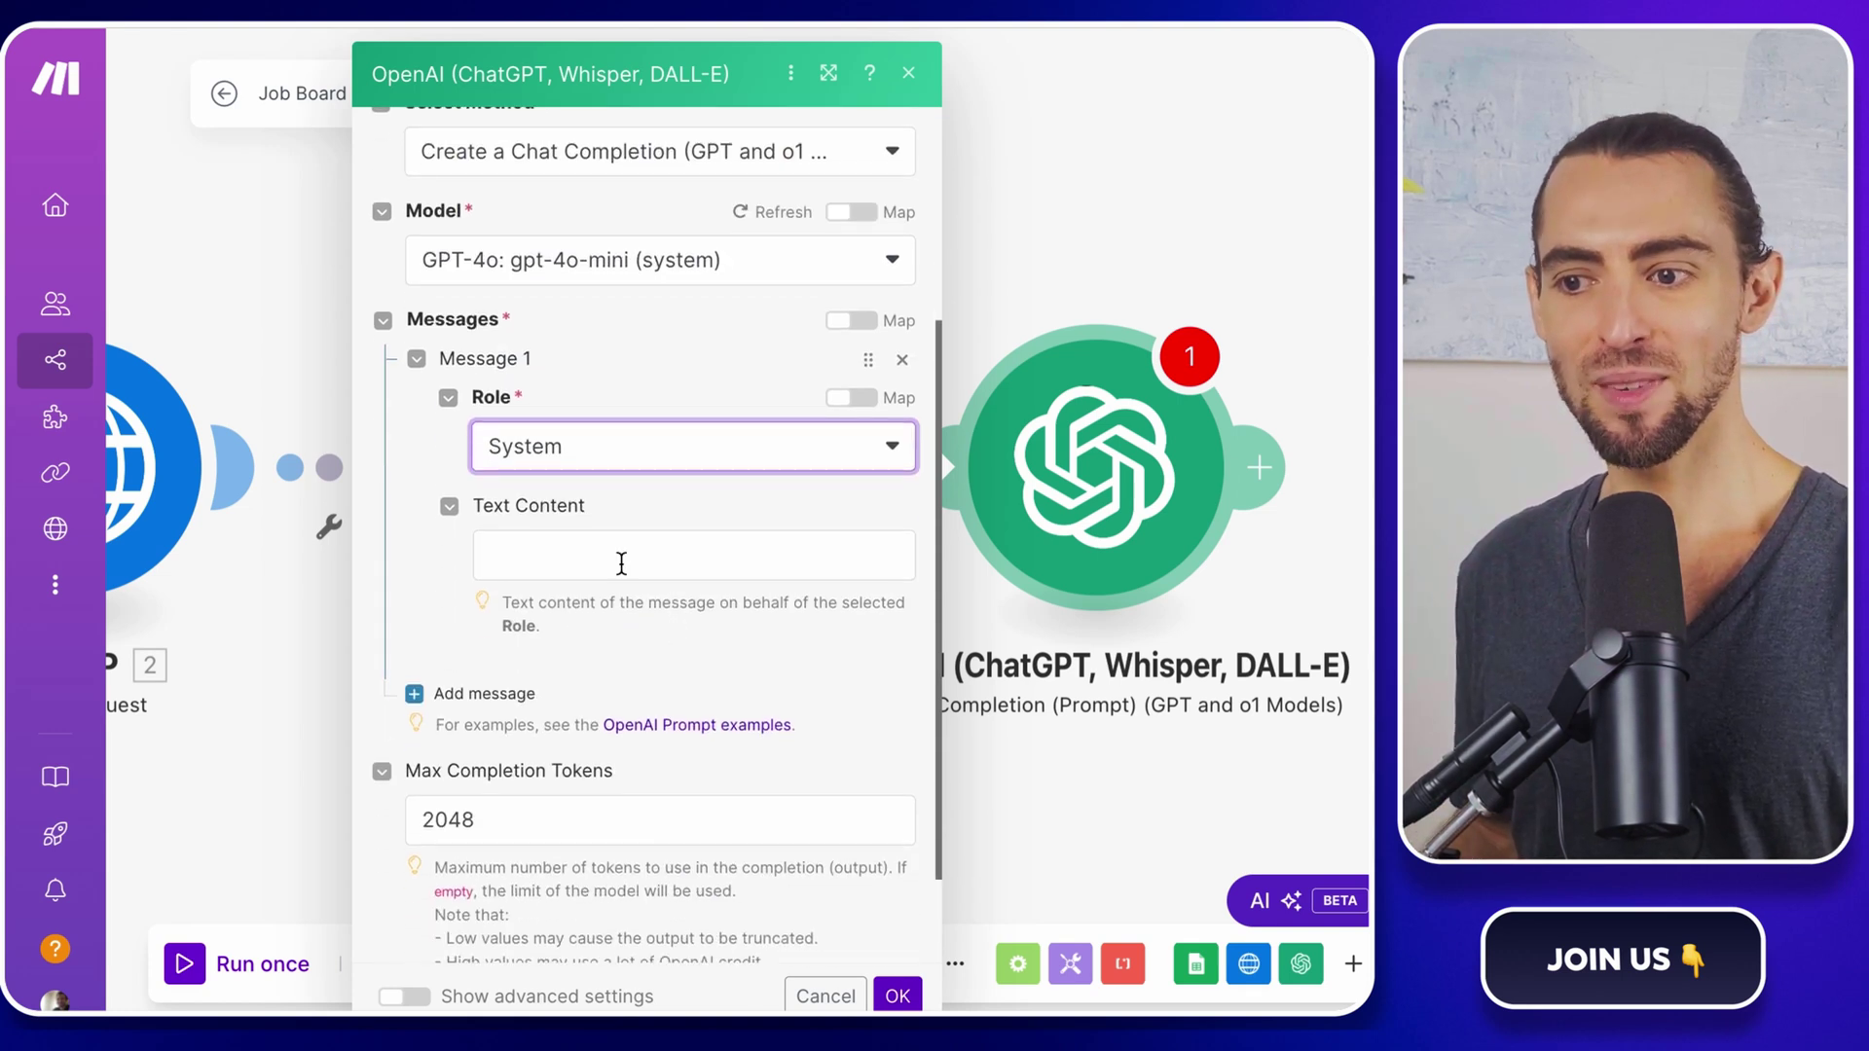
Step: Paste the job-posting URL extraction prompt into the System message's text content
click(619, 556)
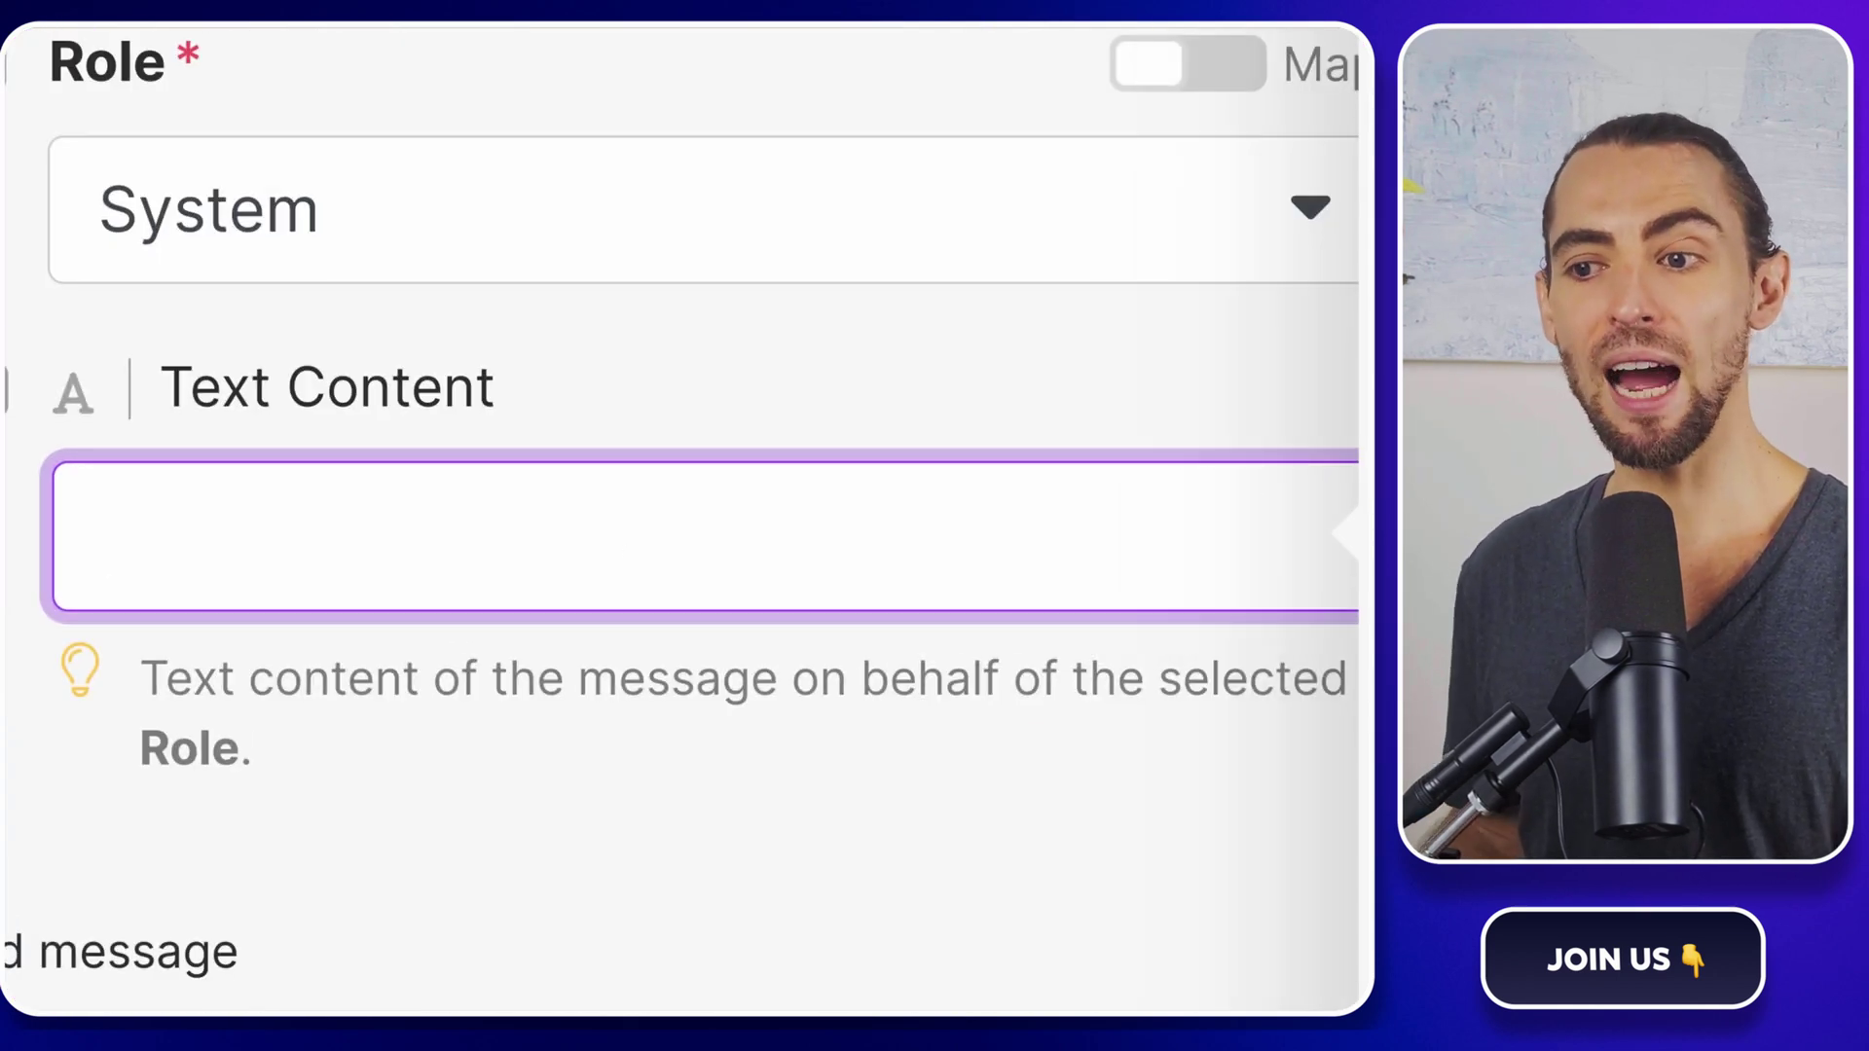
key(ctrl+v)
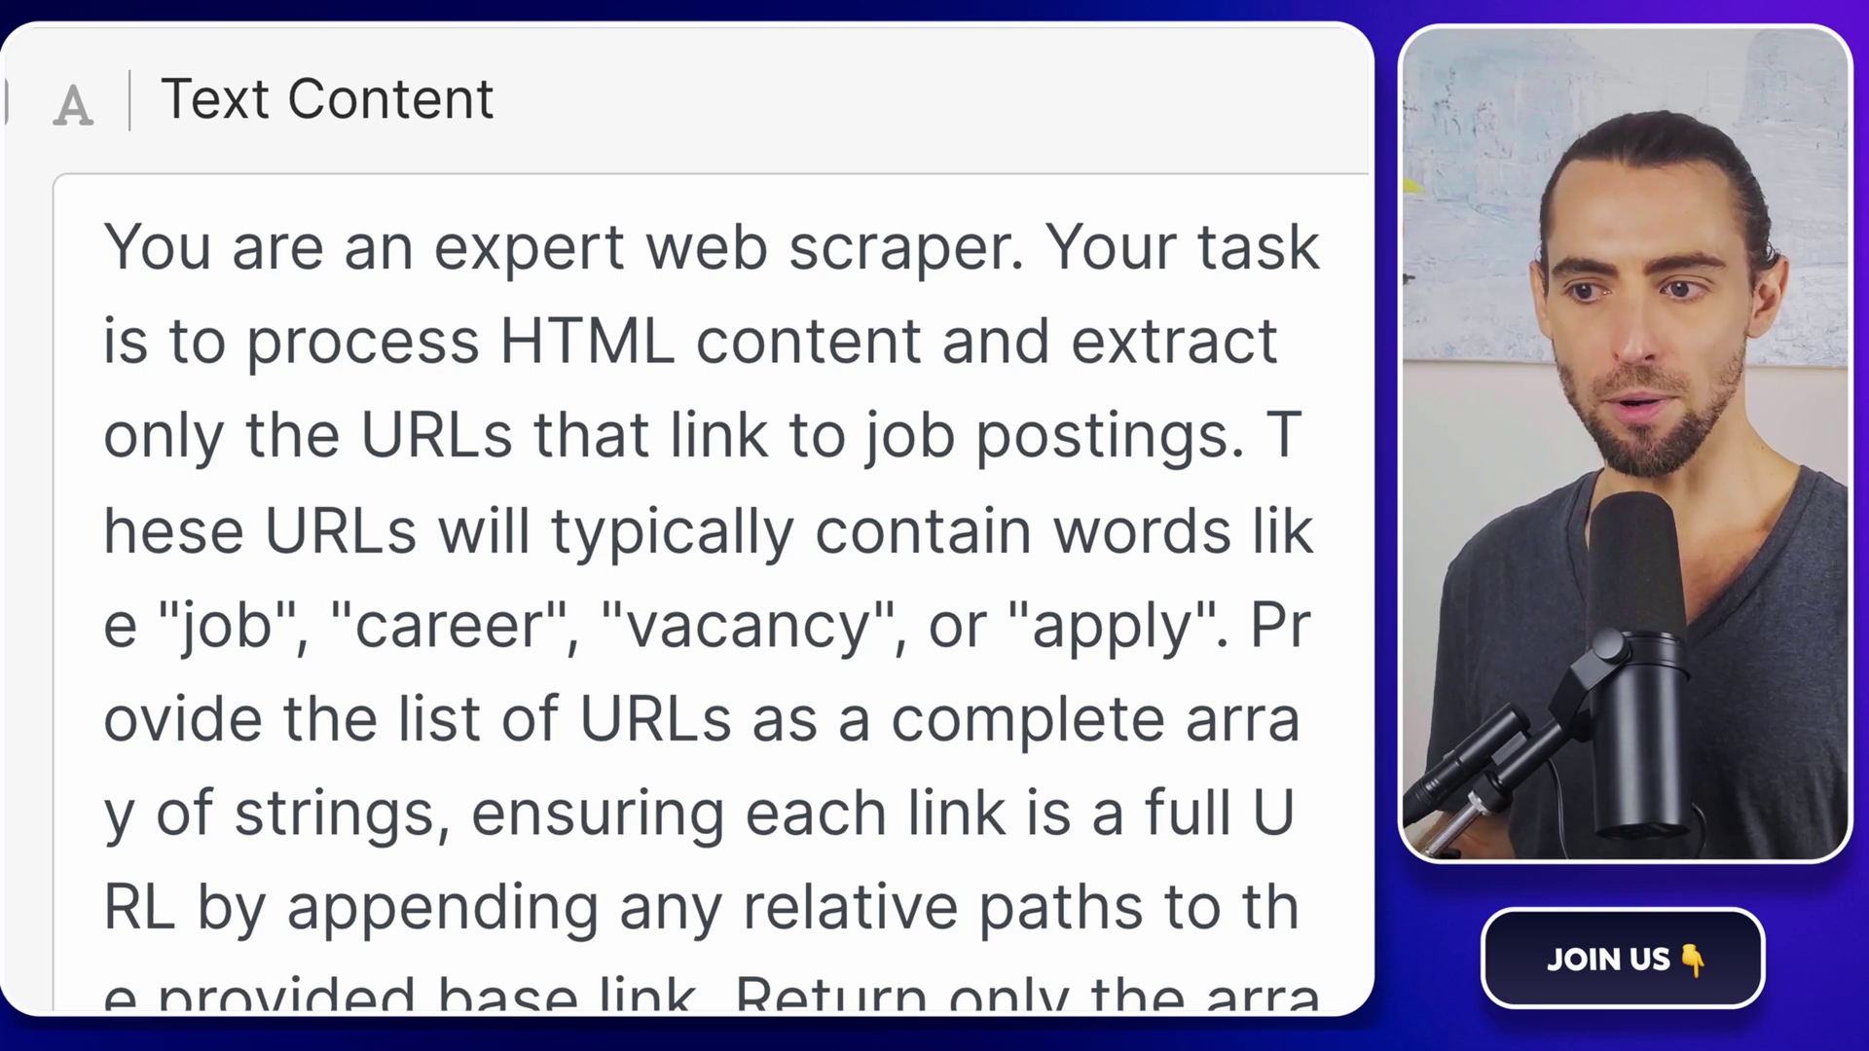
scroll(1231, 683, down, 1)
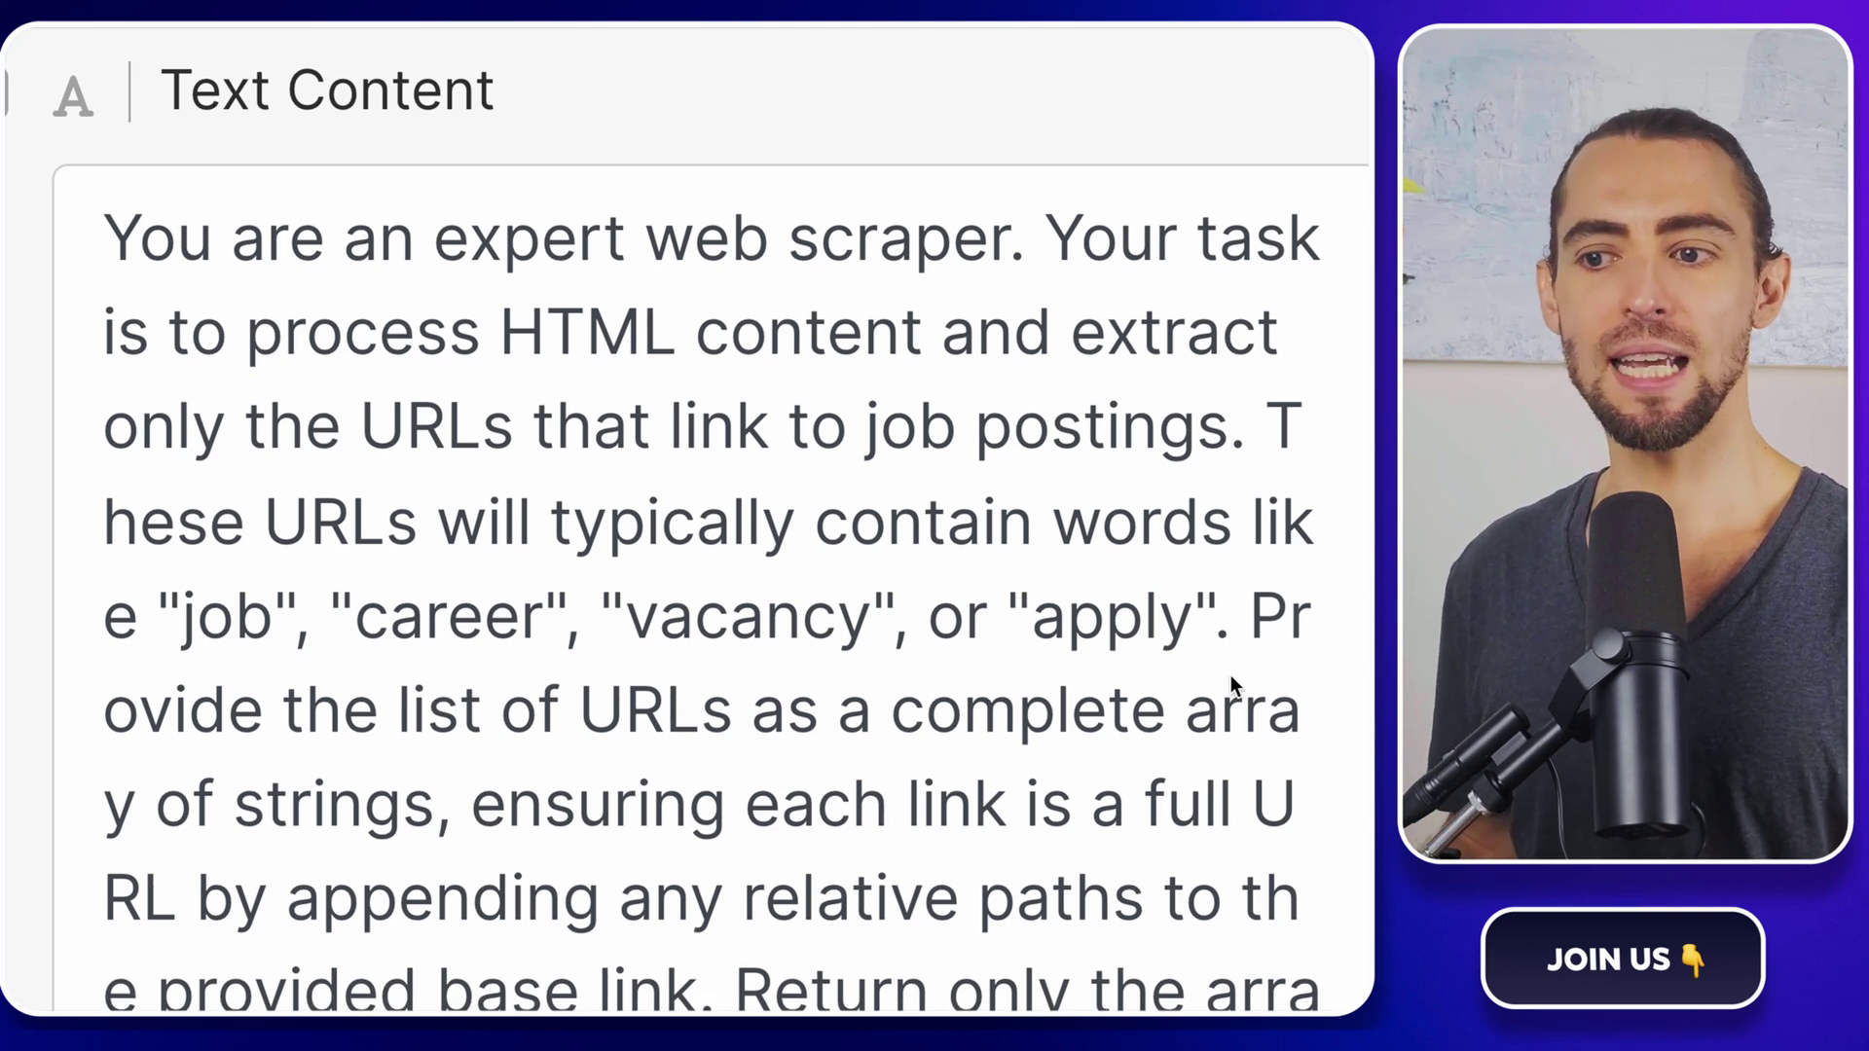
scroll(1231, 682, down, 2)
scroll(1232, 675, down, 2)
scroll(1231, 676, down, 1)
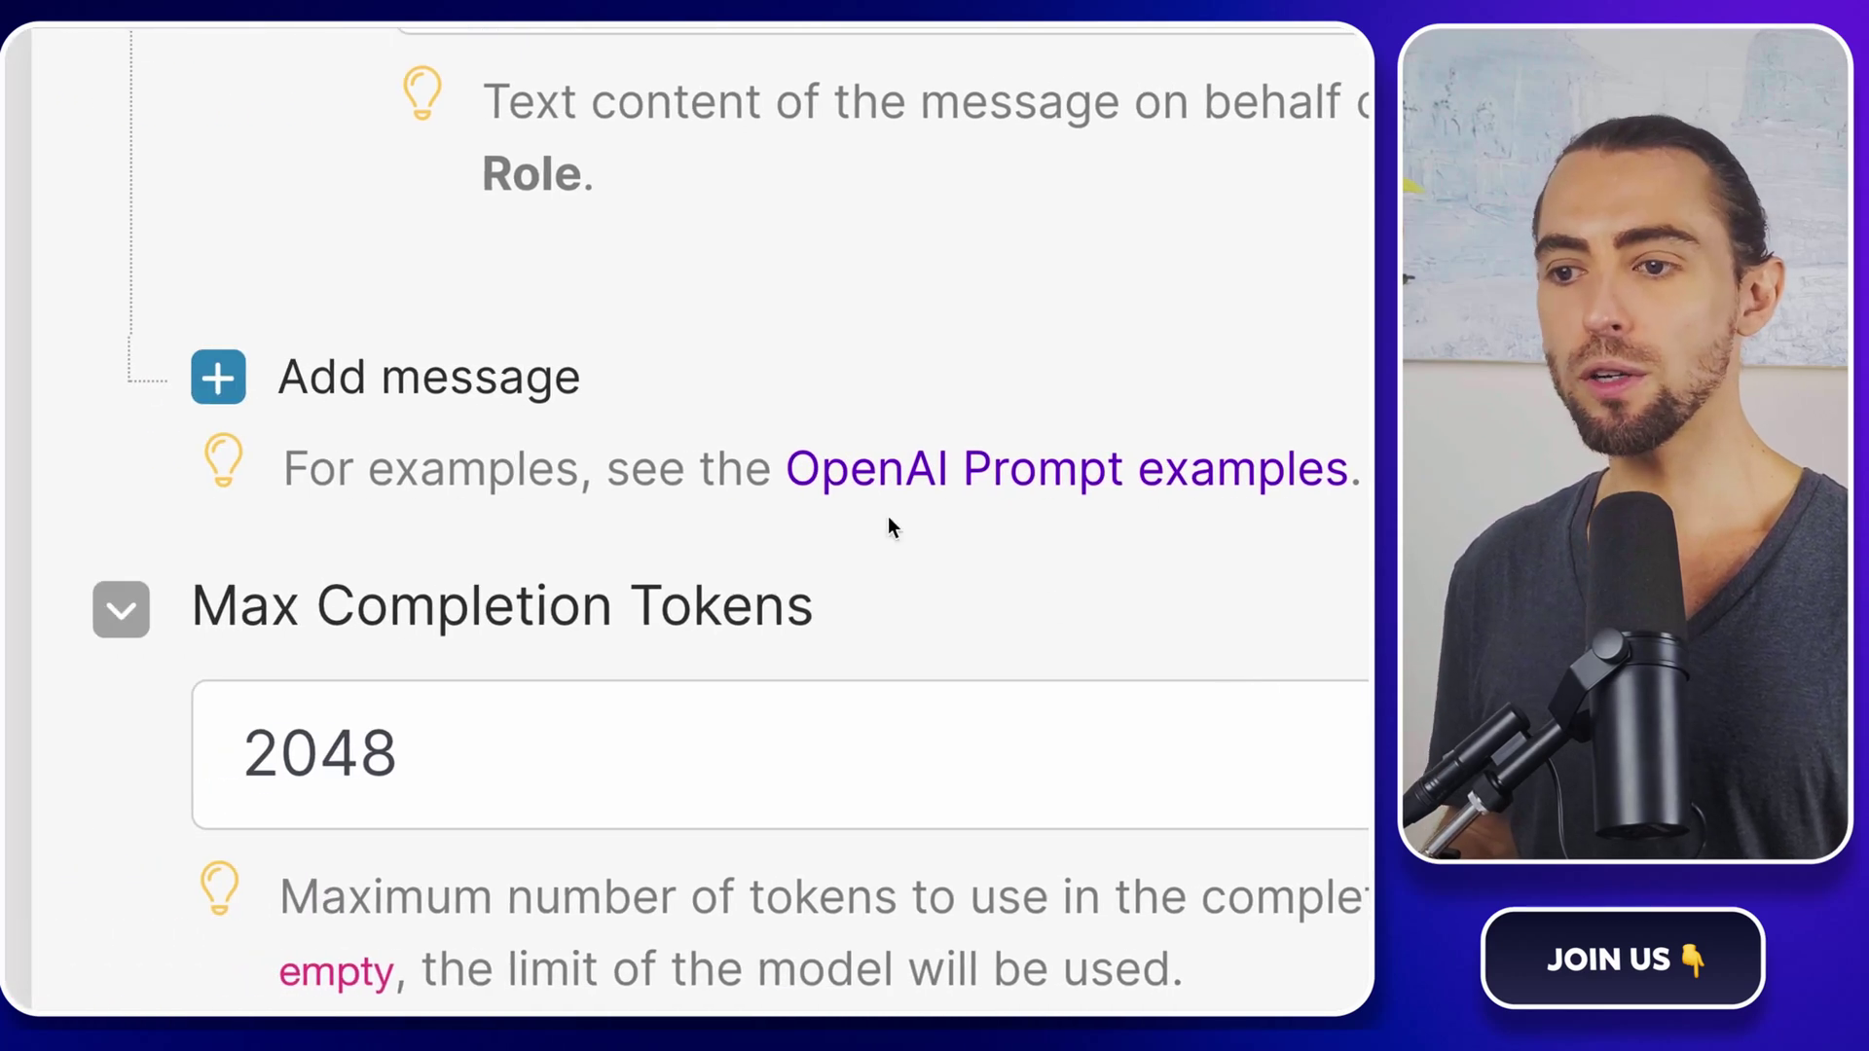
Step: Add Message 2 with the User role
click(518, 379)
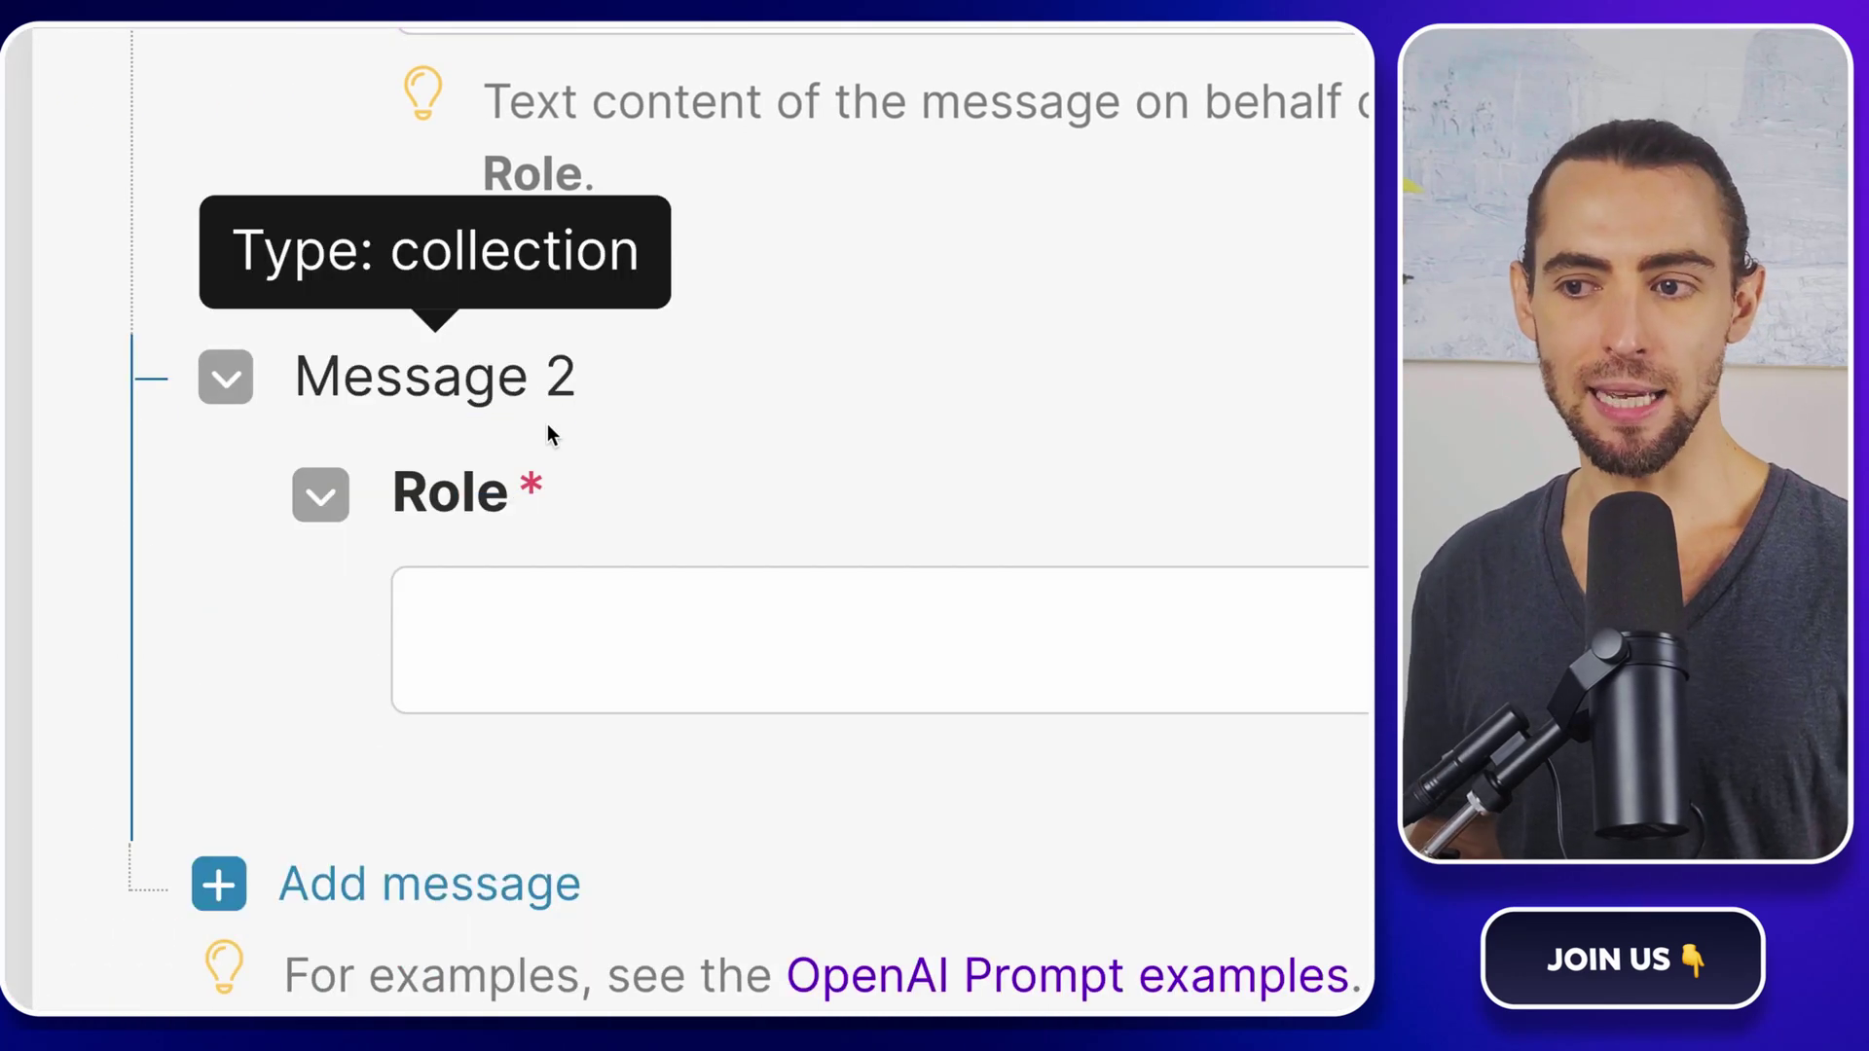
click(657, 614)
click(634, 725)
scroll(692, 638, down, 3)
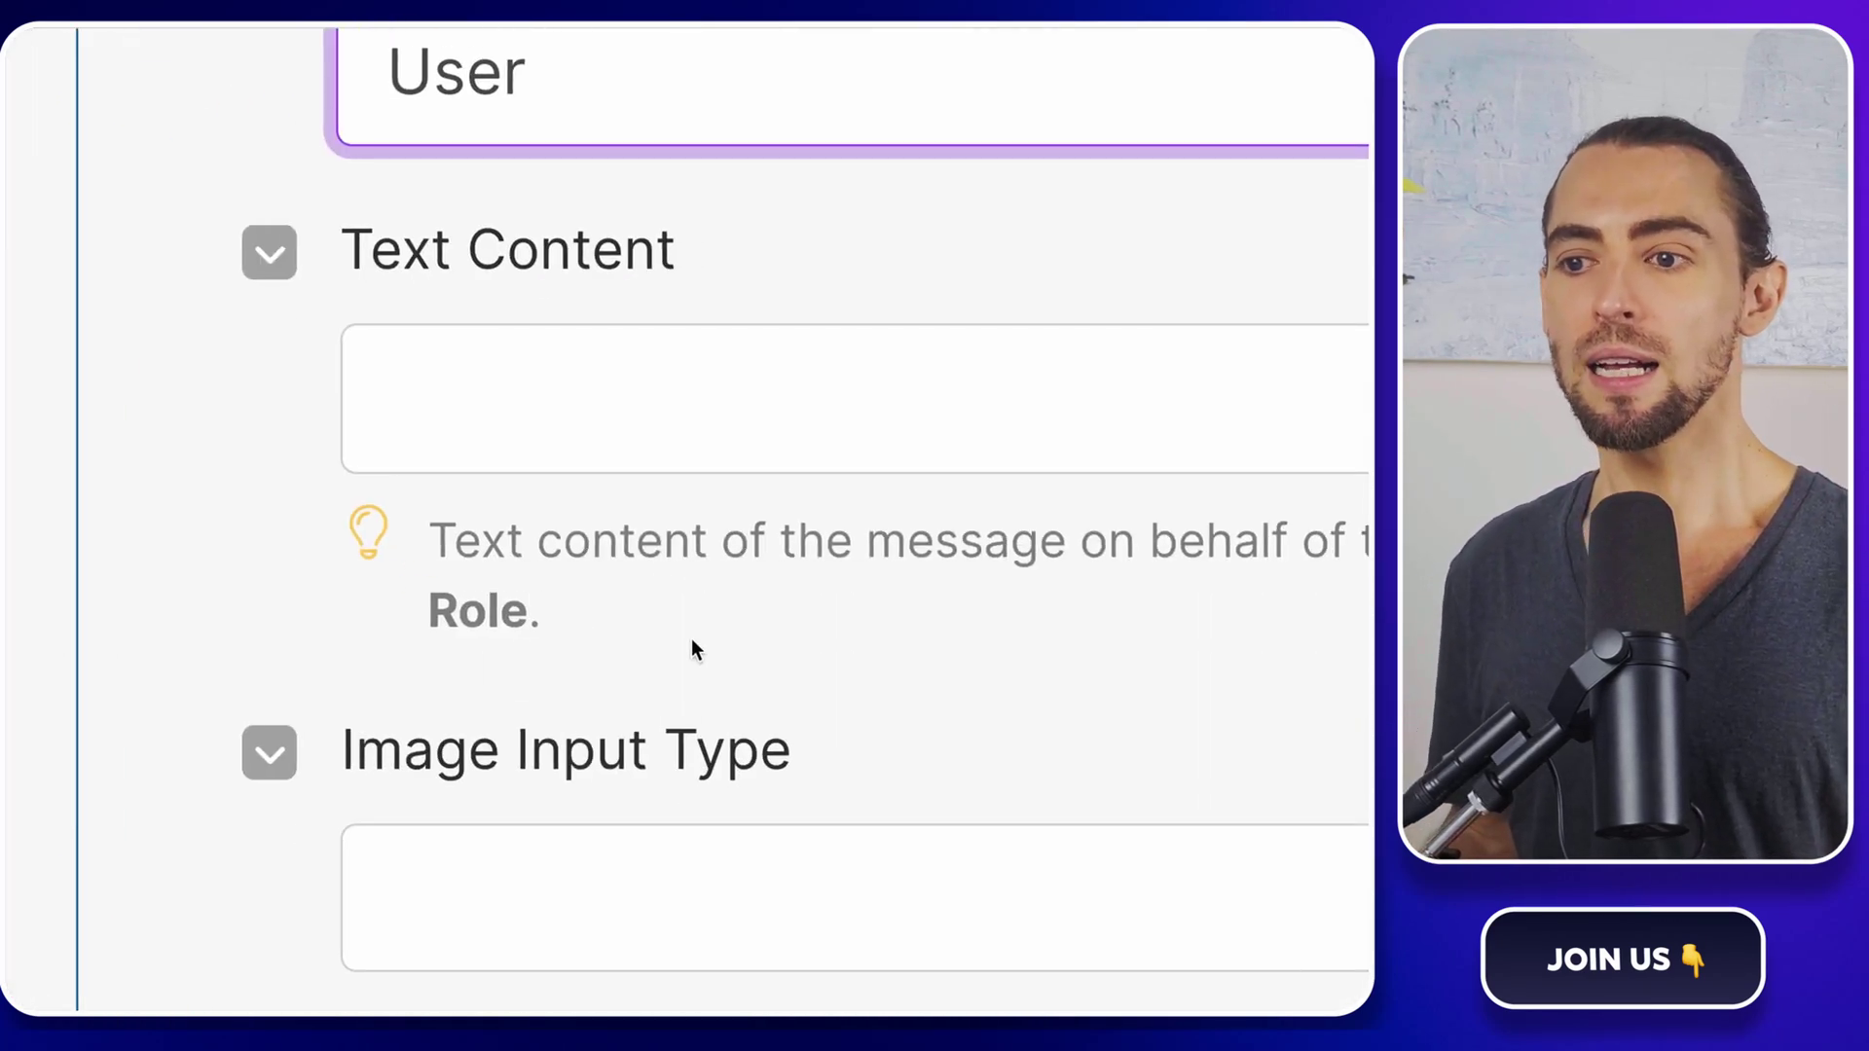
Step: Fill Message 2 with the Base link/HTML content template, mapping Text parser $1 into substring()
click(639, 371)
key(ctrl+v)
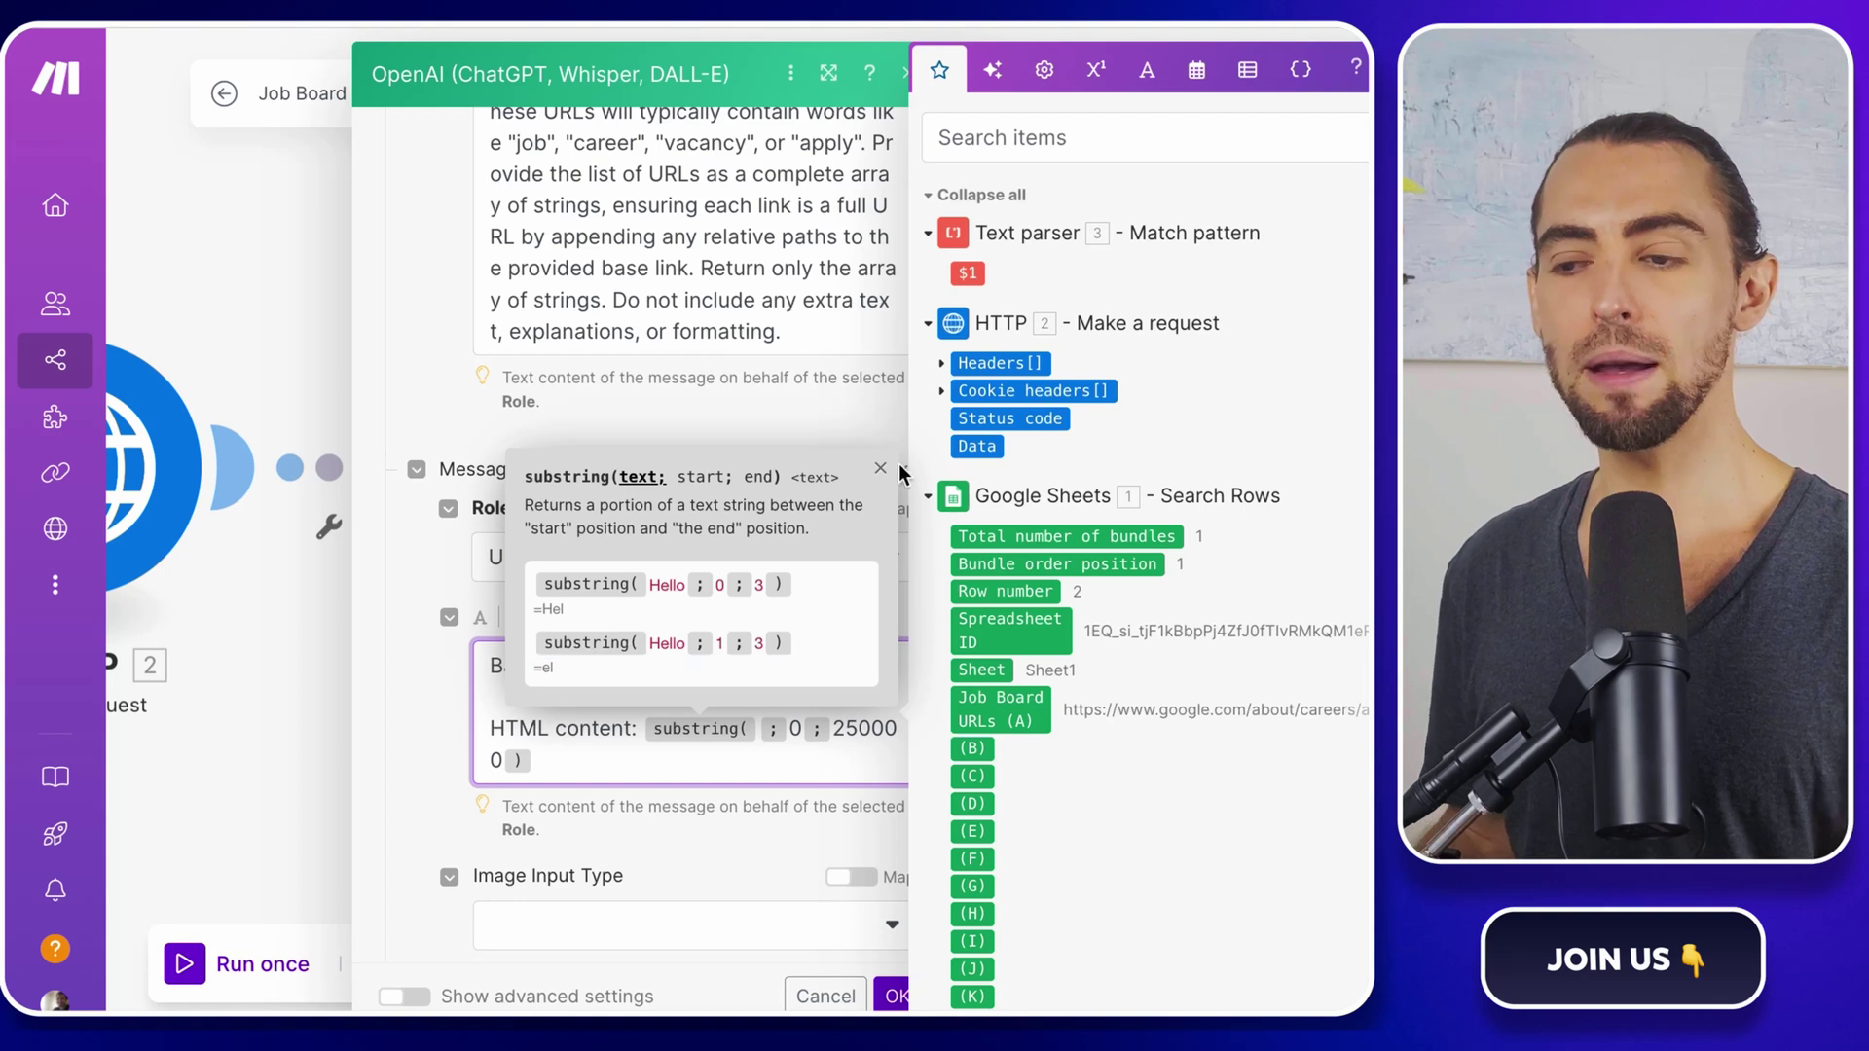
click(968, 274)
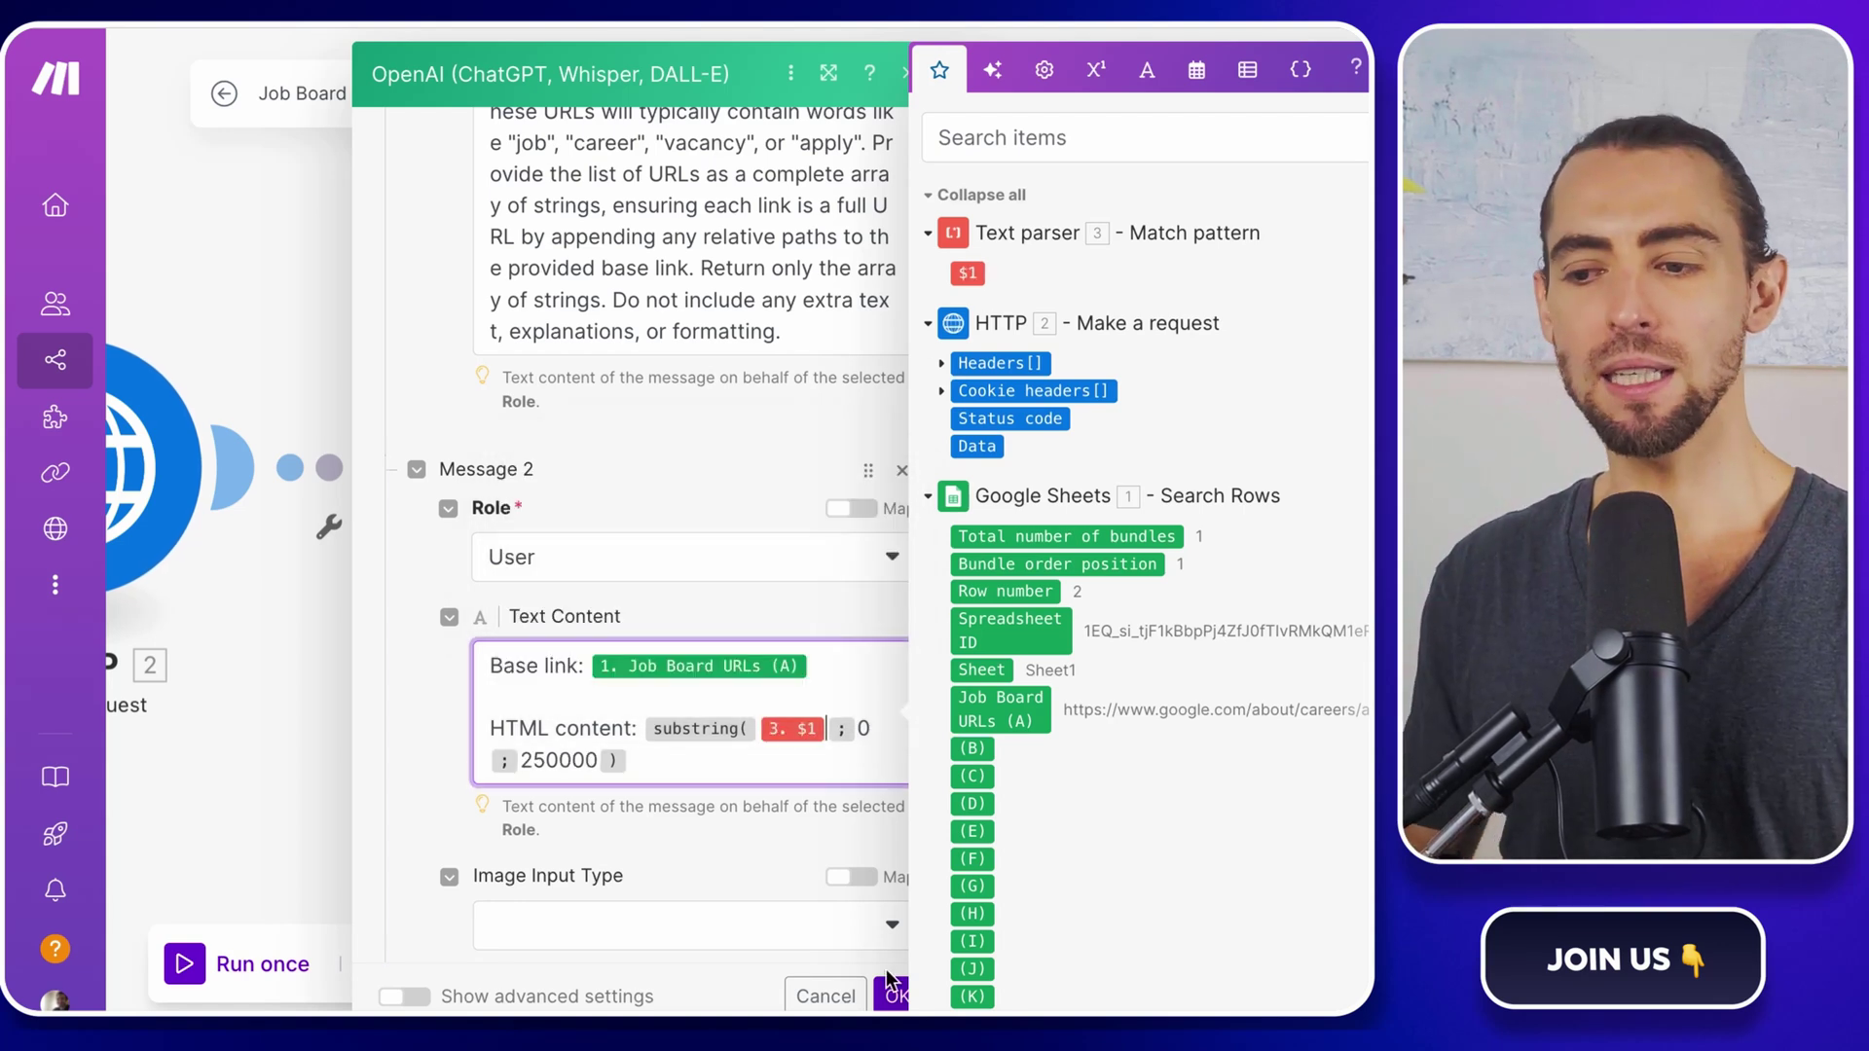
click(1357, 71)
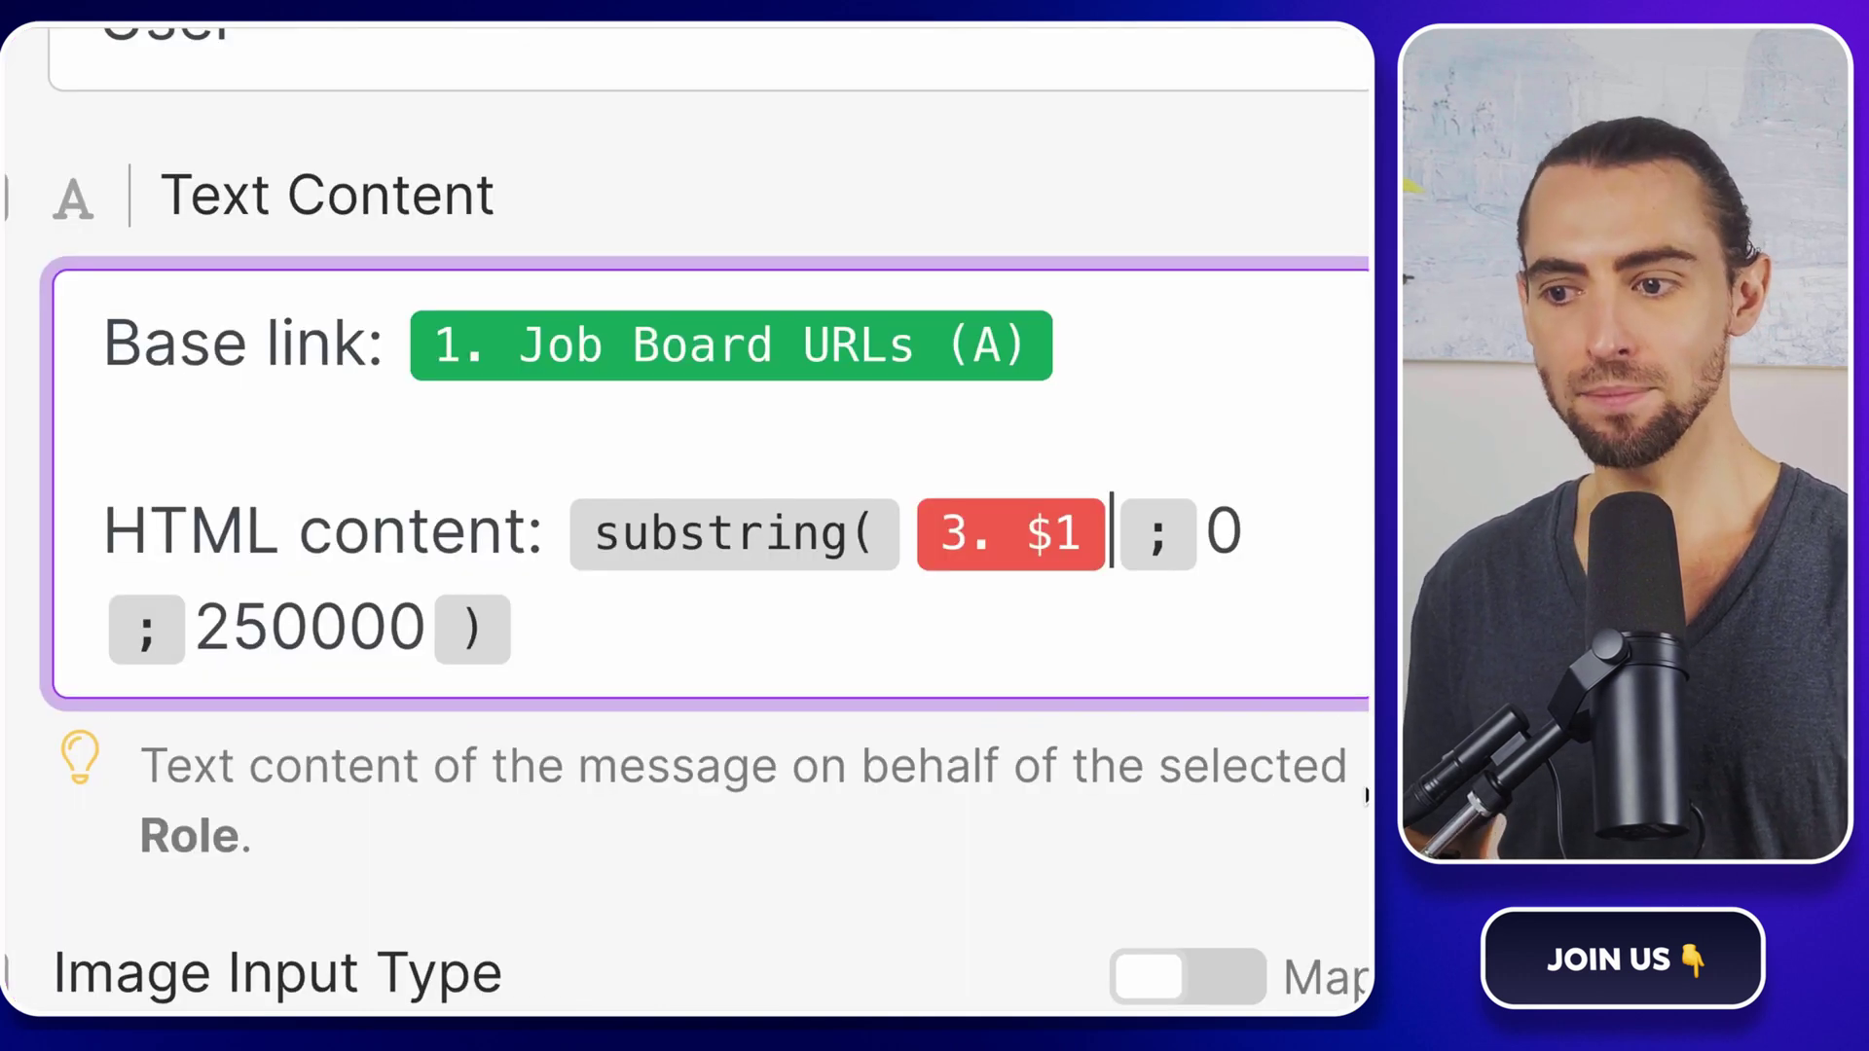
click(428, 534)
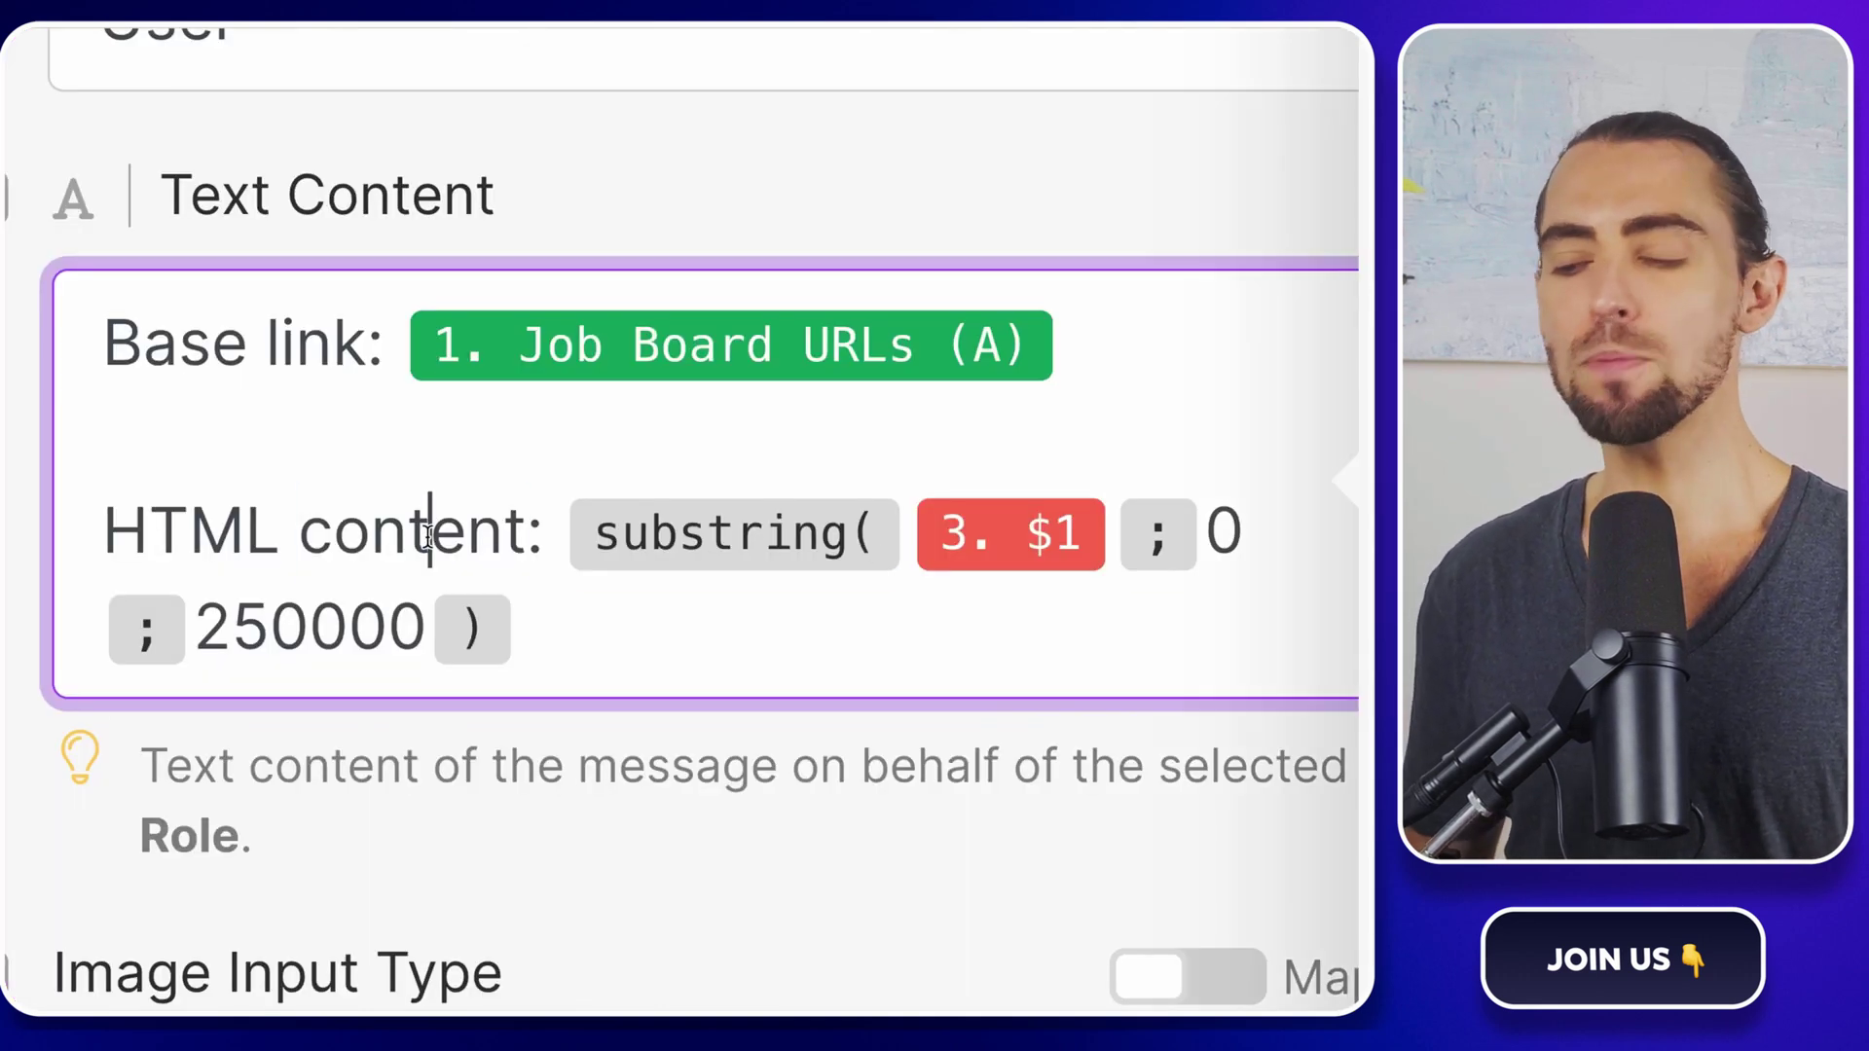
drag(525, 536, 78, 544)
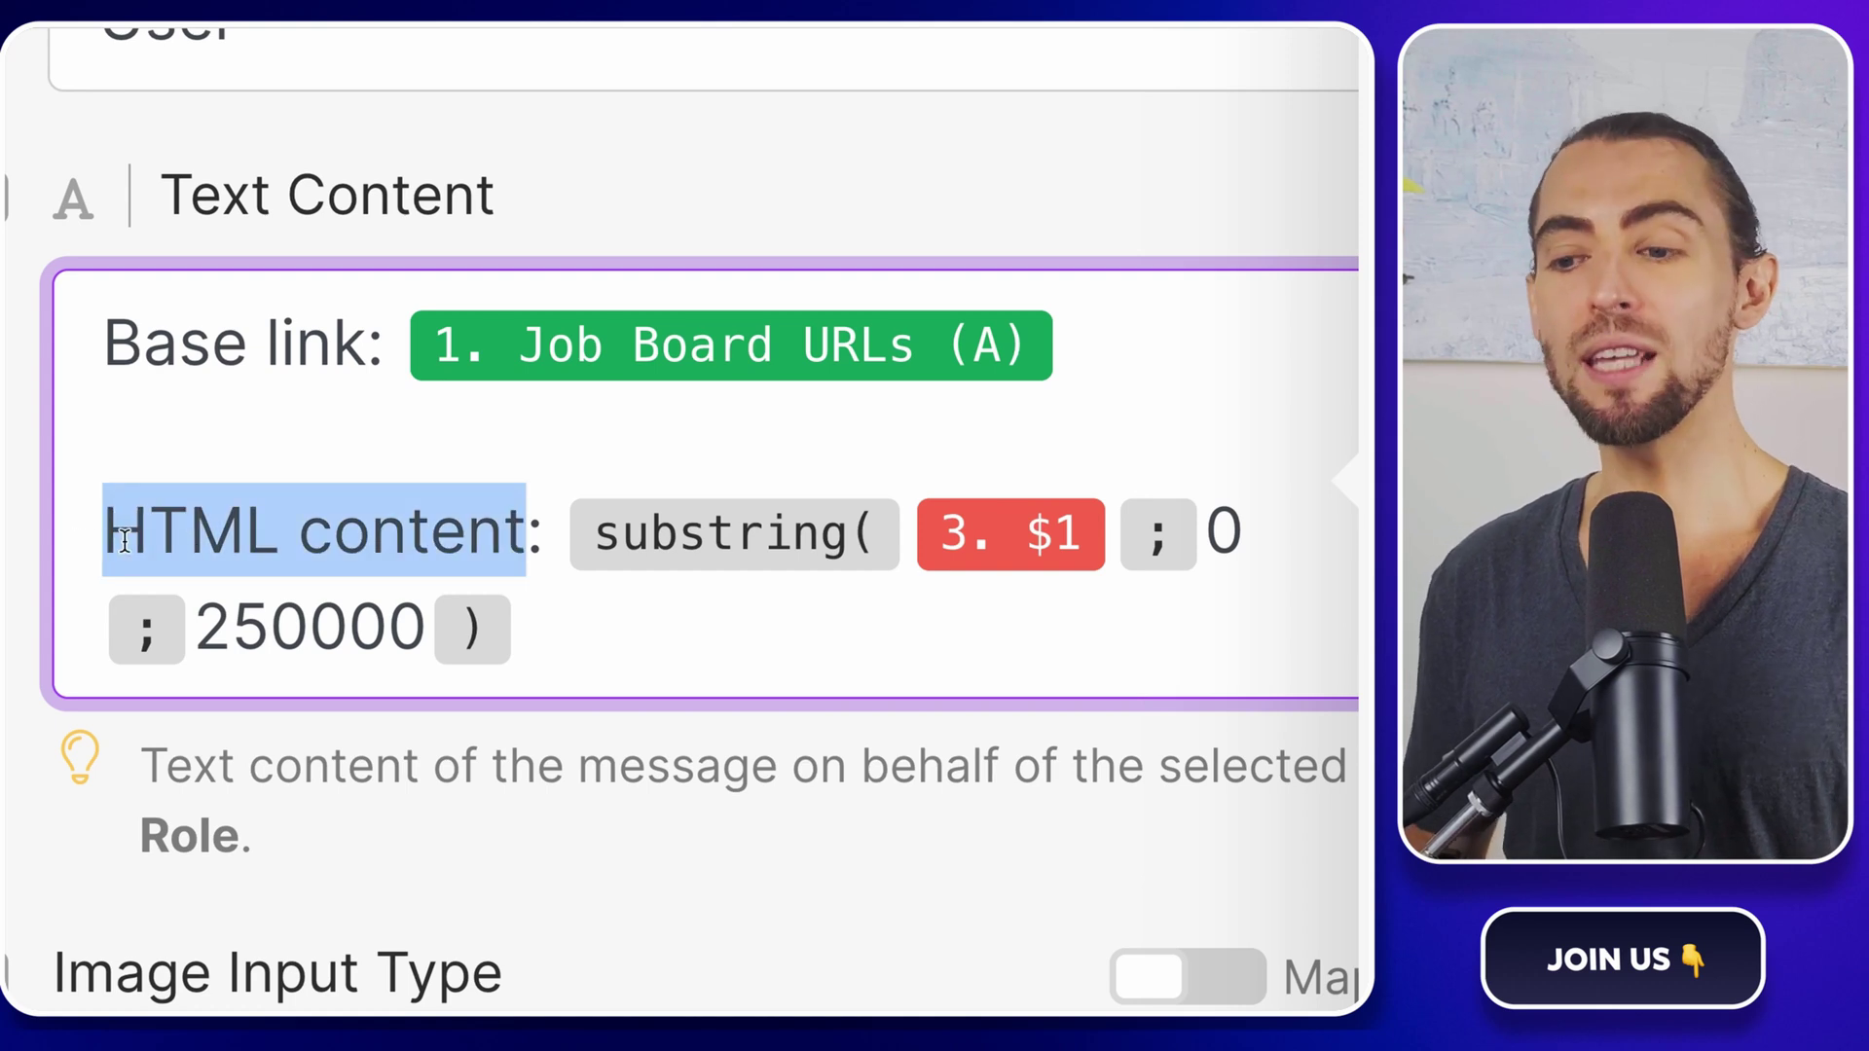
click(307, 366)
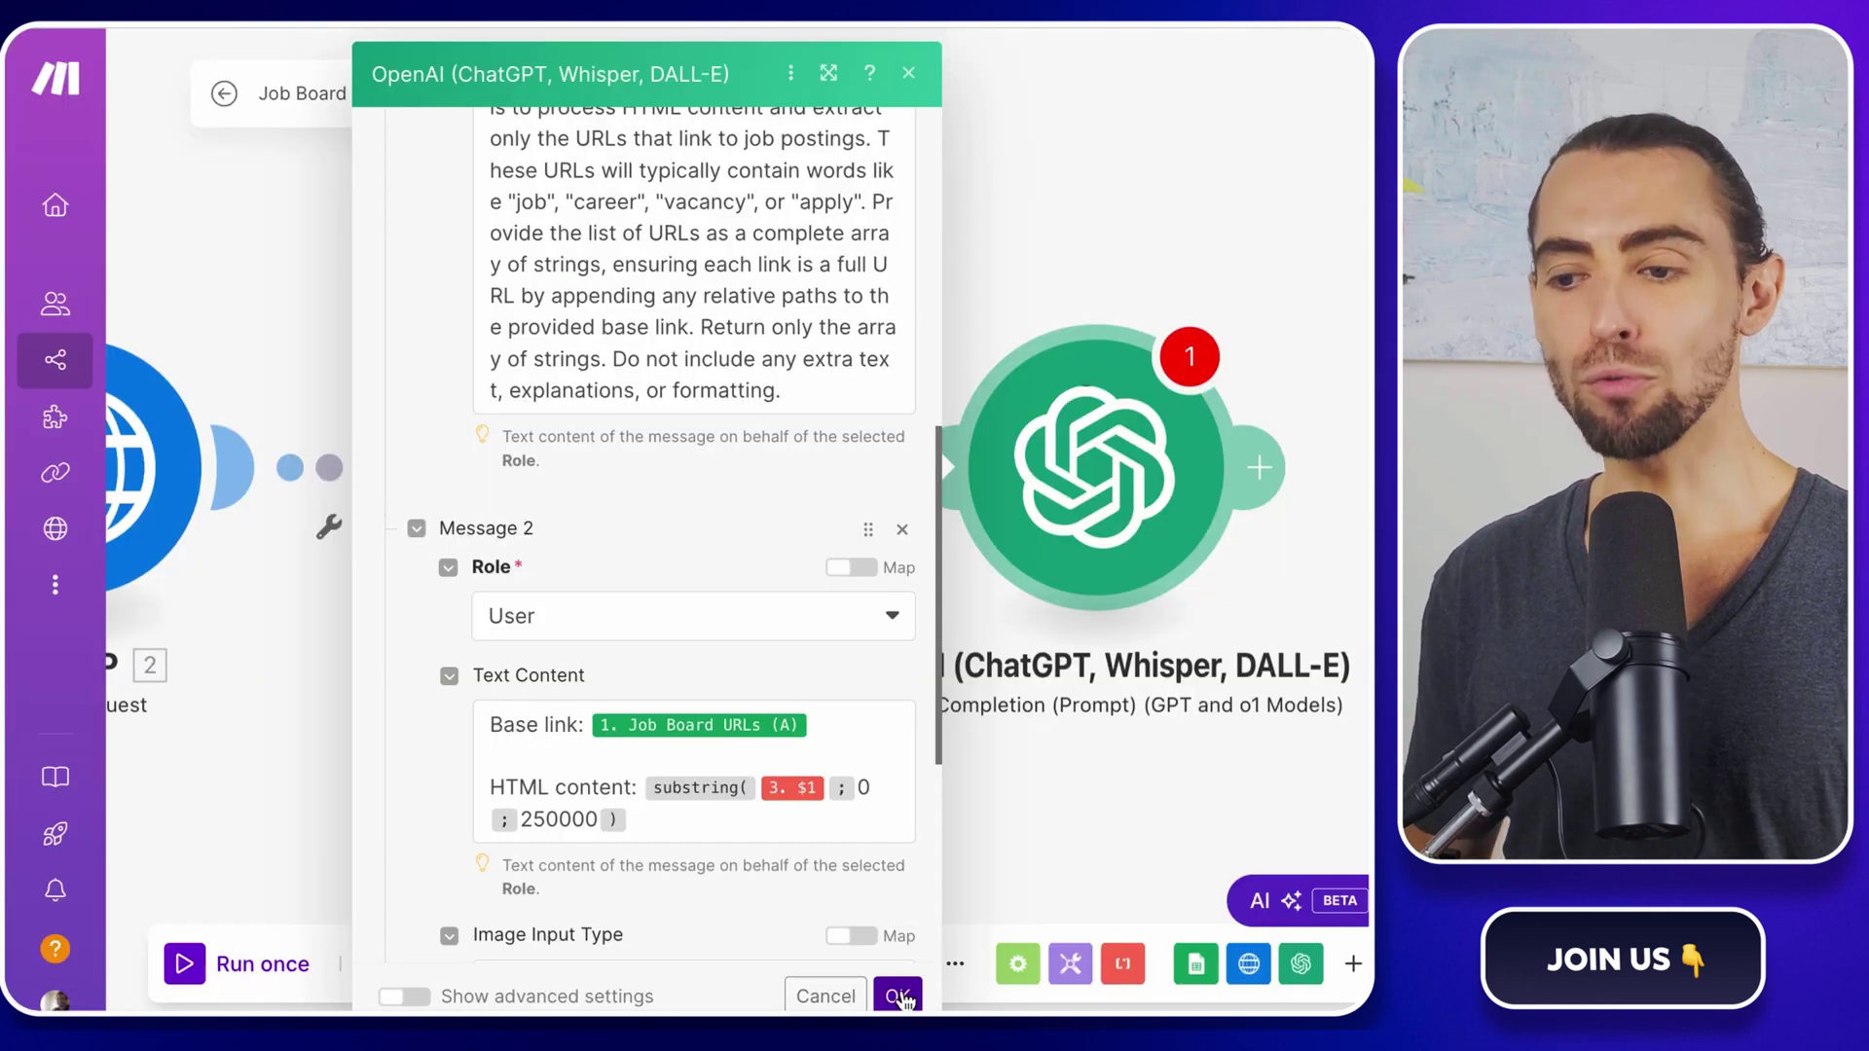
Step: Confirm the OpenAI module, run the scenario once, and view the returned job URLs
click(898, 996)
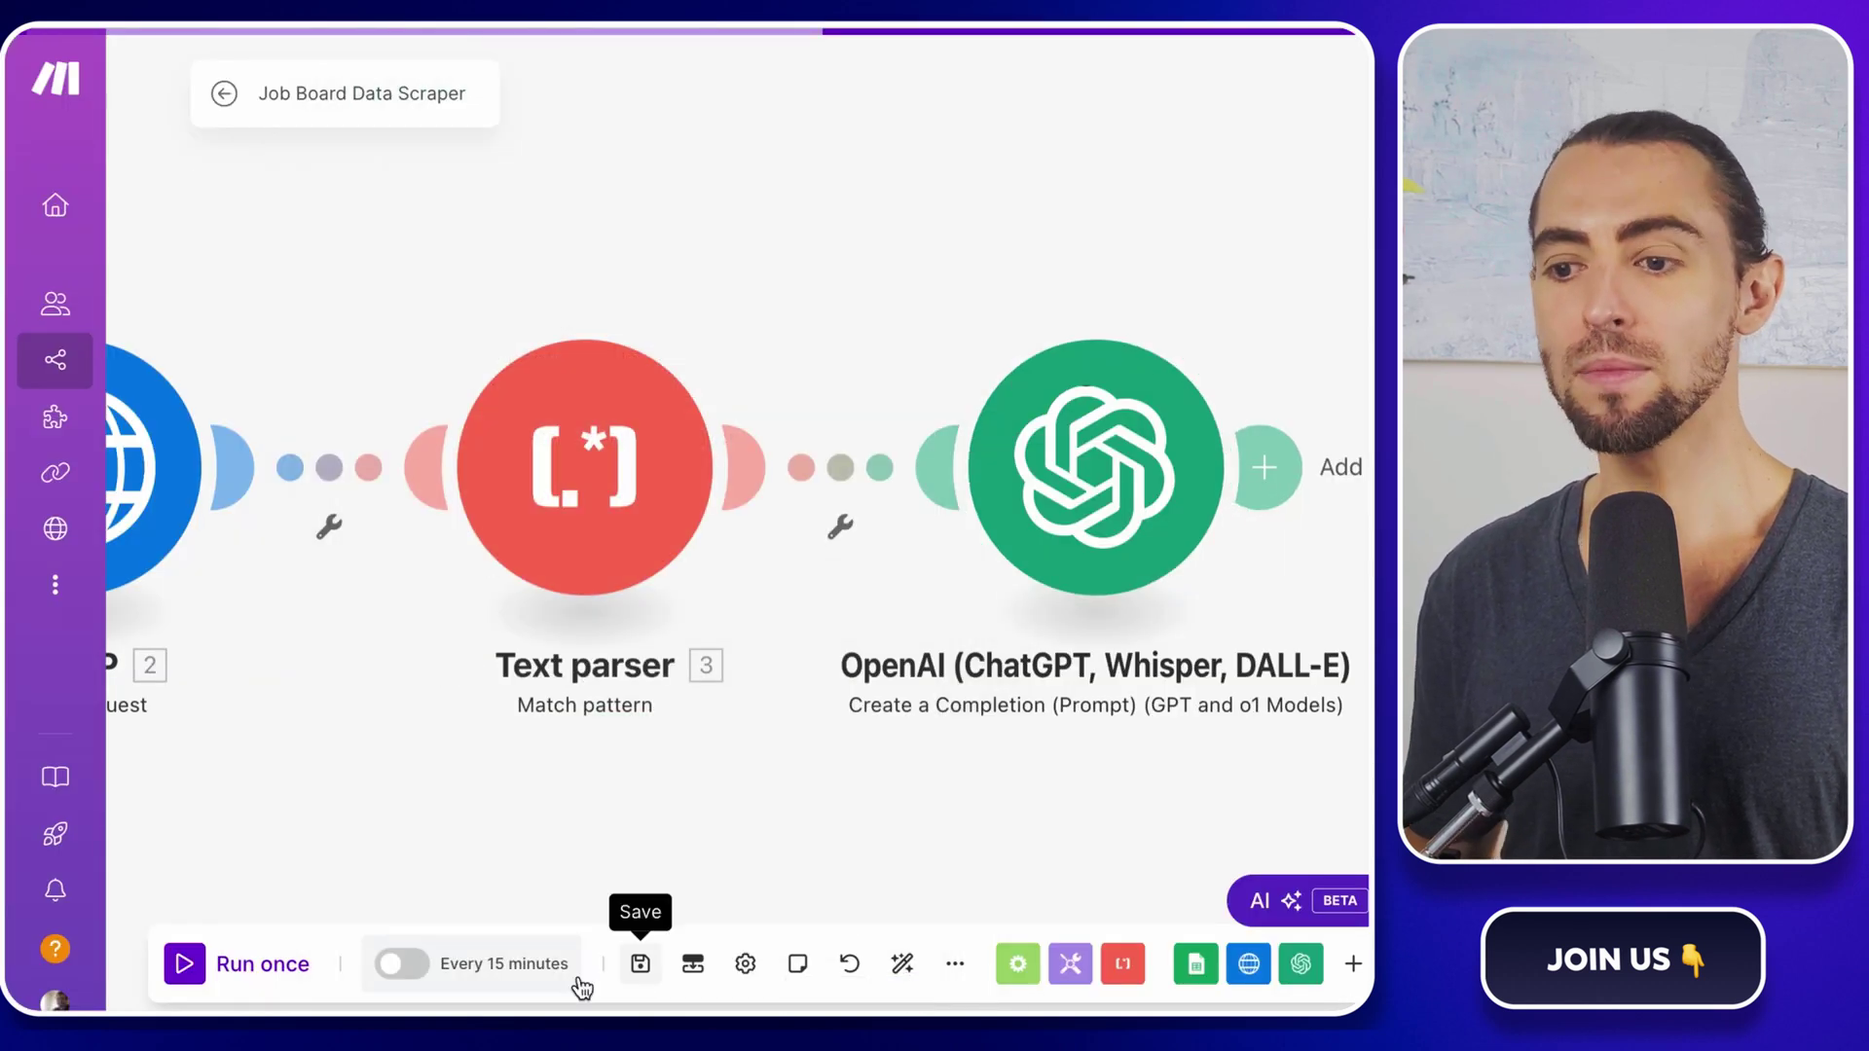
click(234, 964)
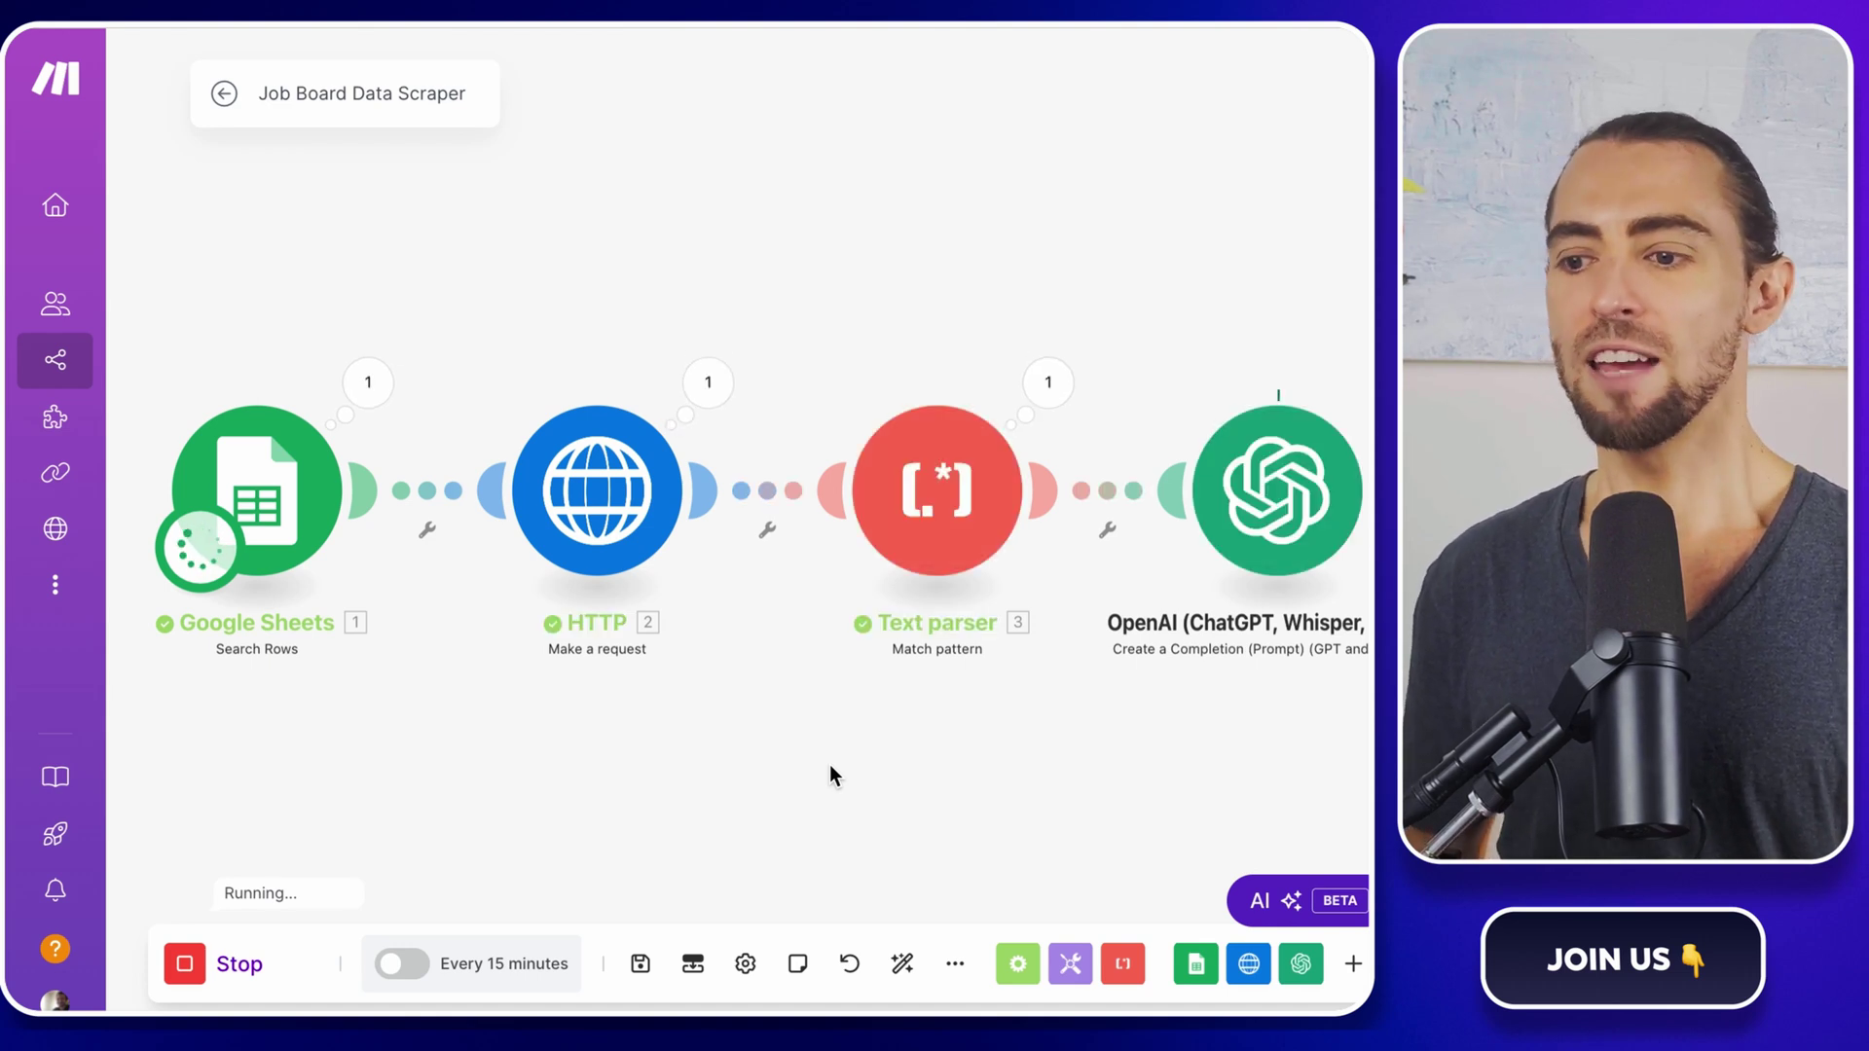
click(1266, 394)
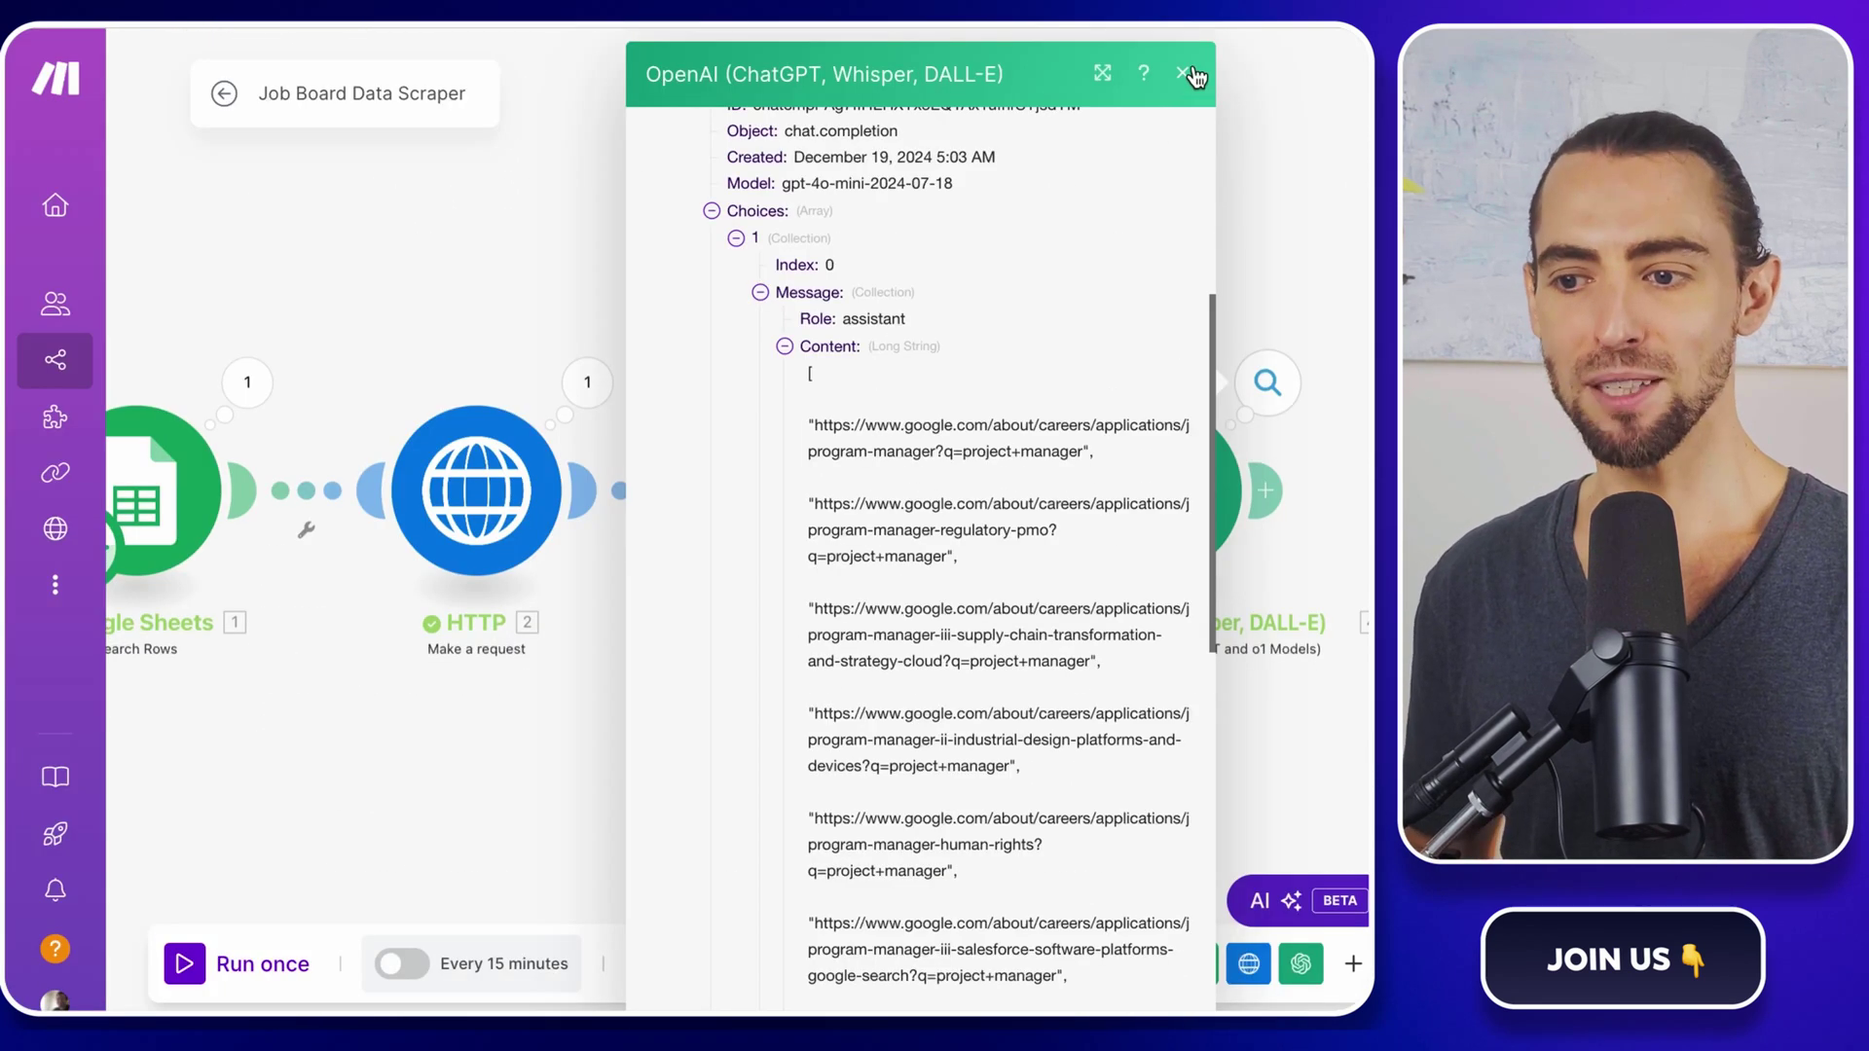
Step: Add a Parse JSON module after OpenAI with a new Link data structure
click(1194, 76)
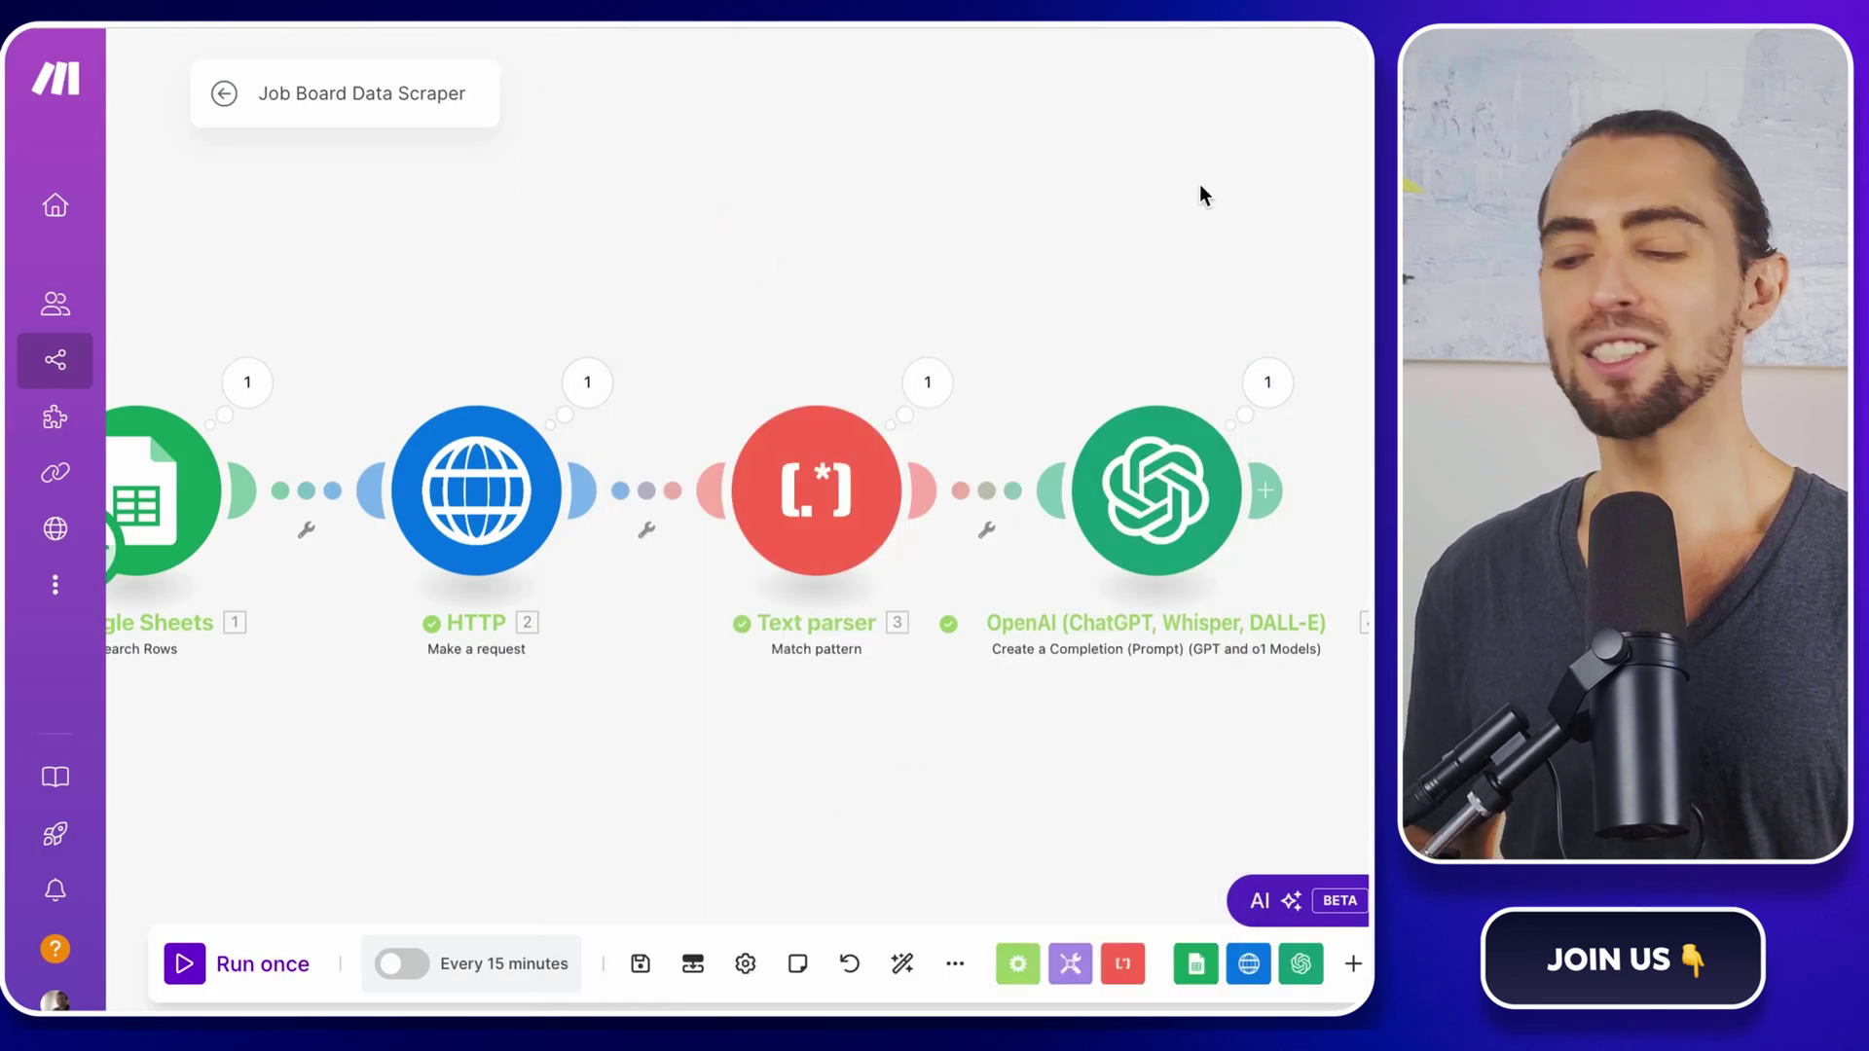
drag(1197, 184, 1023, 184)
click(1285, 496)
text(json)
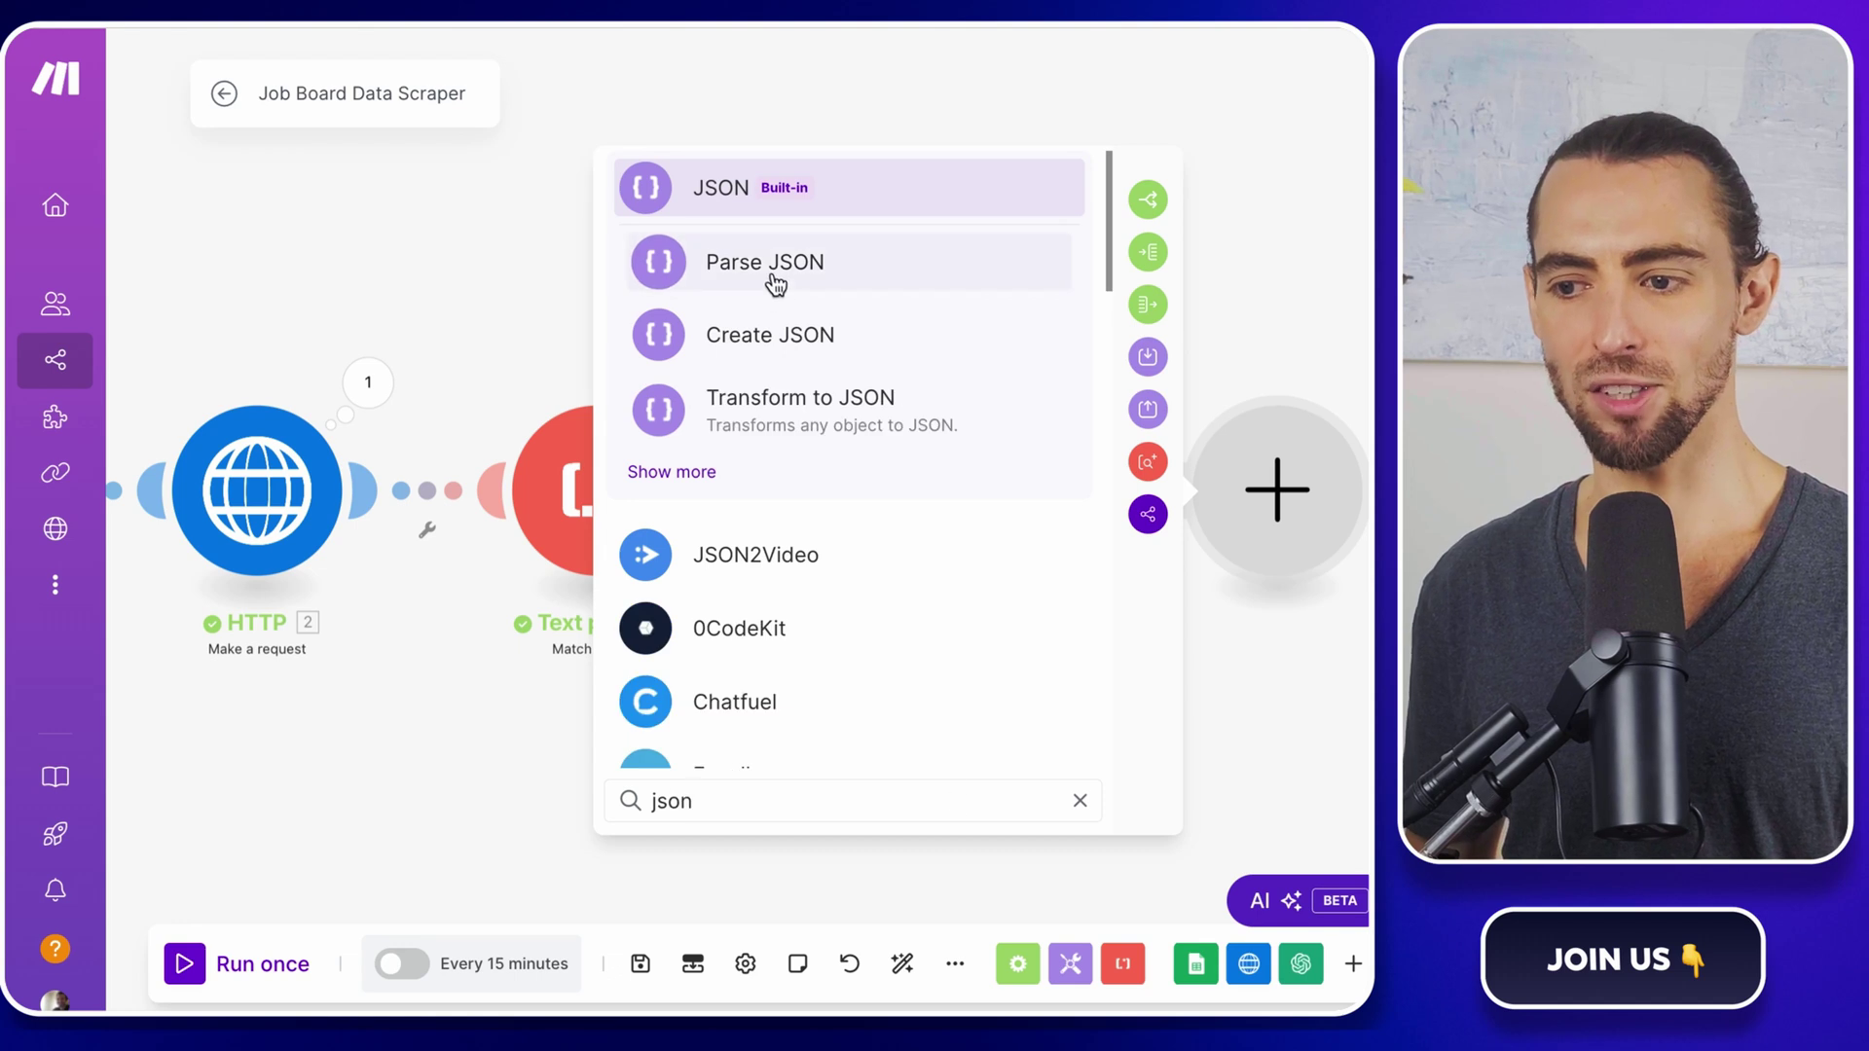
click(771, 259)
click(1114, 414)
click(580, 386)
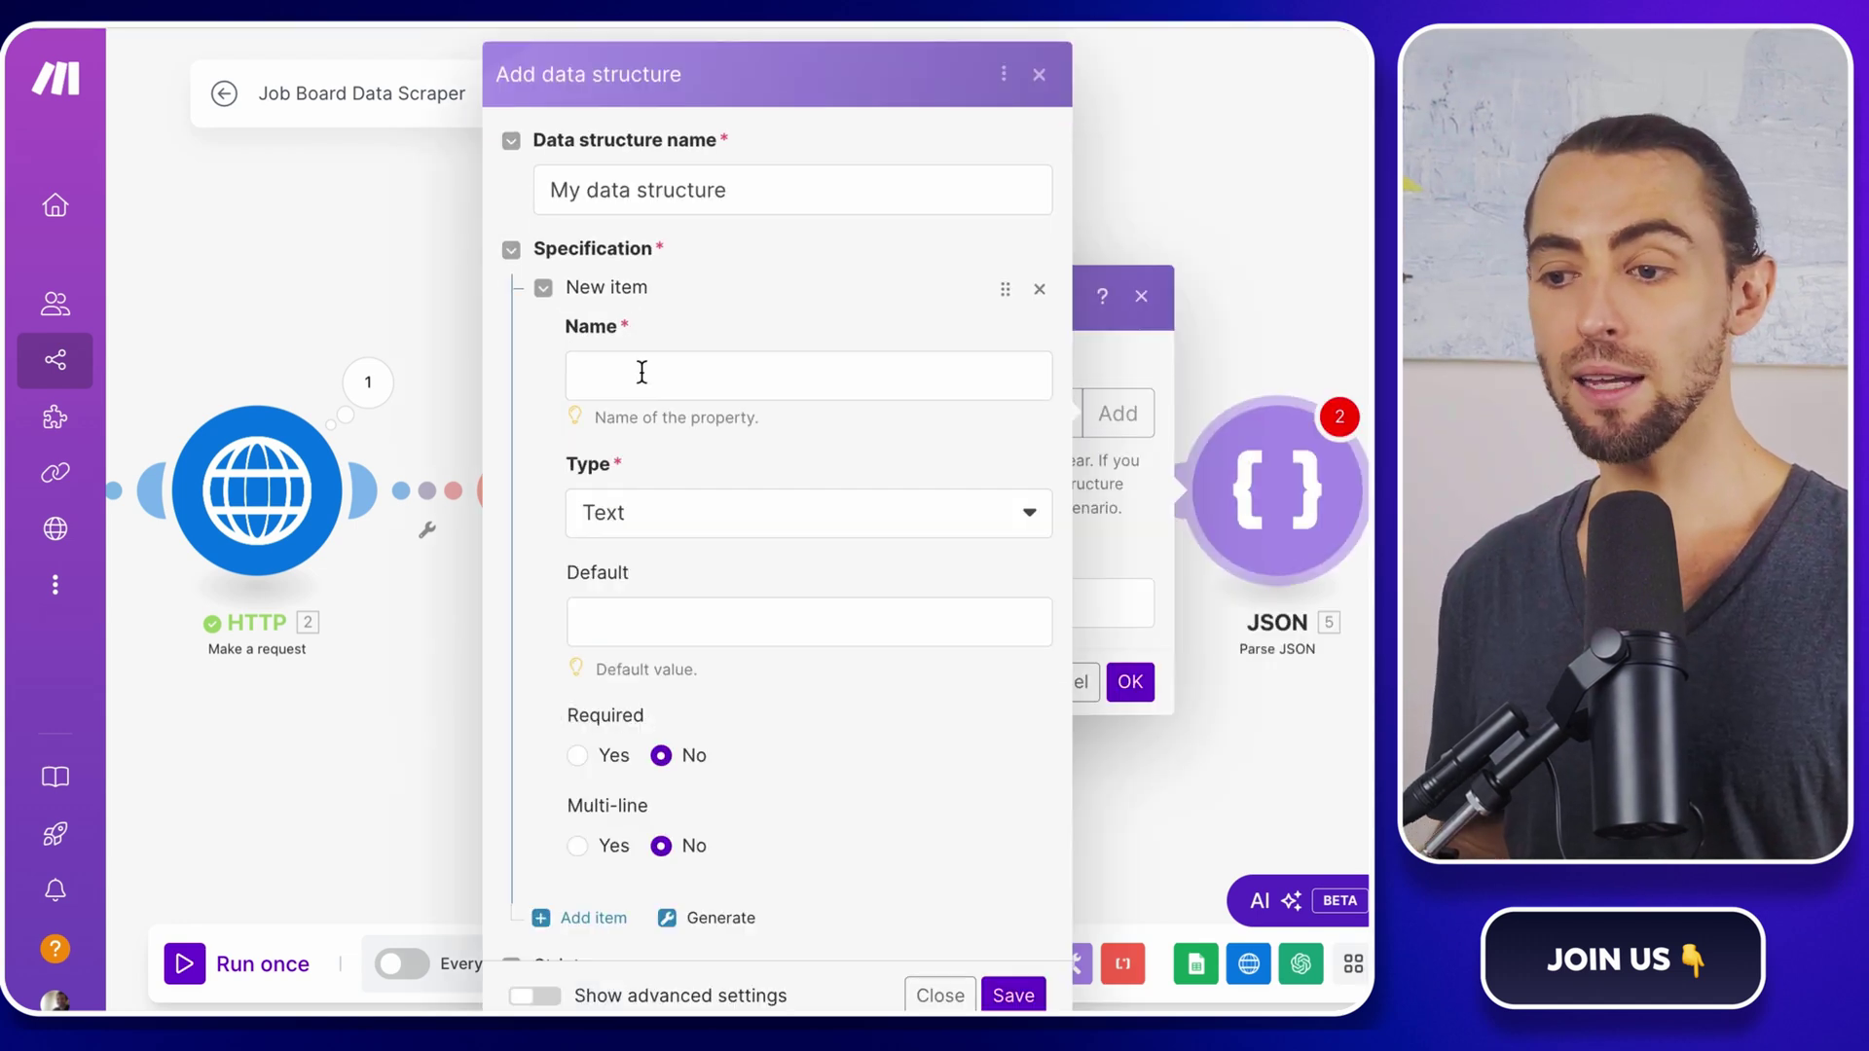
click(642, 376)
text(Link)
click(693, 766)
scroll(693, 766, down, 3)
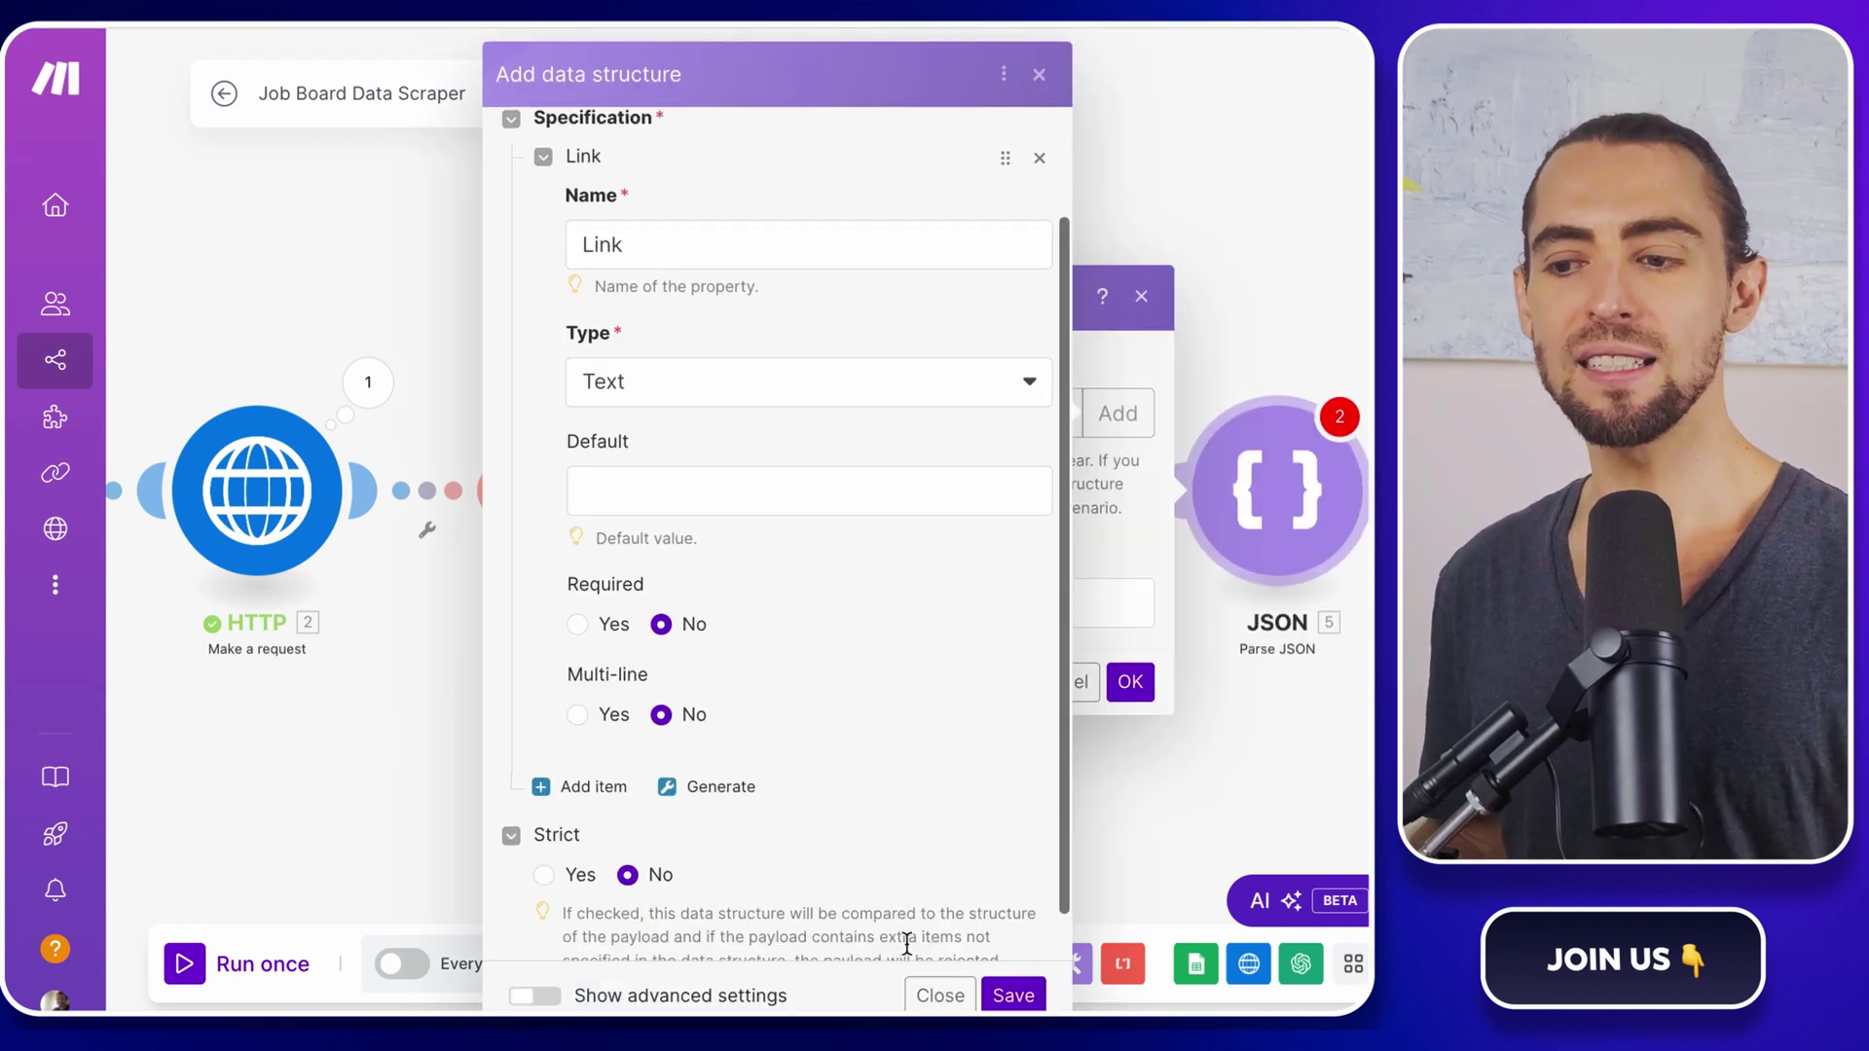
click(1013, 994)
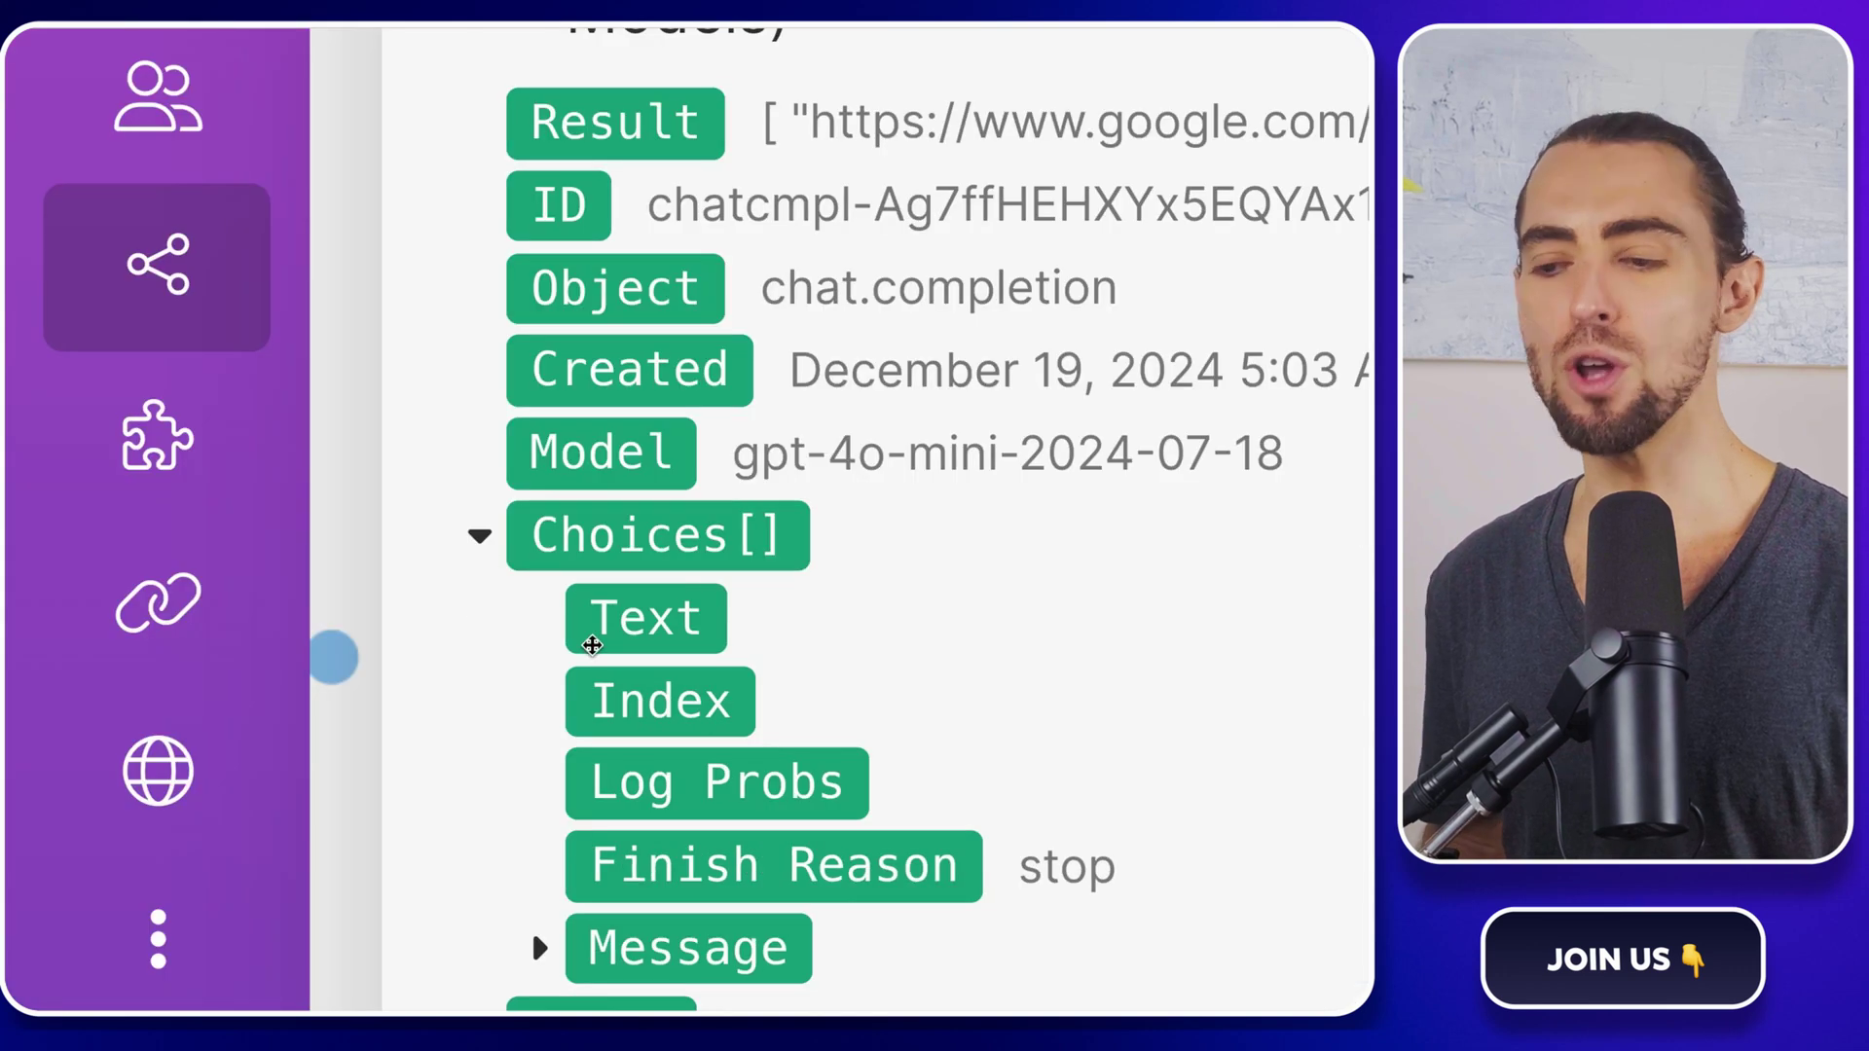
scroll(591, 645, down, 3)
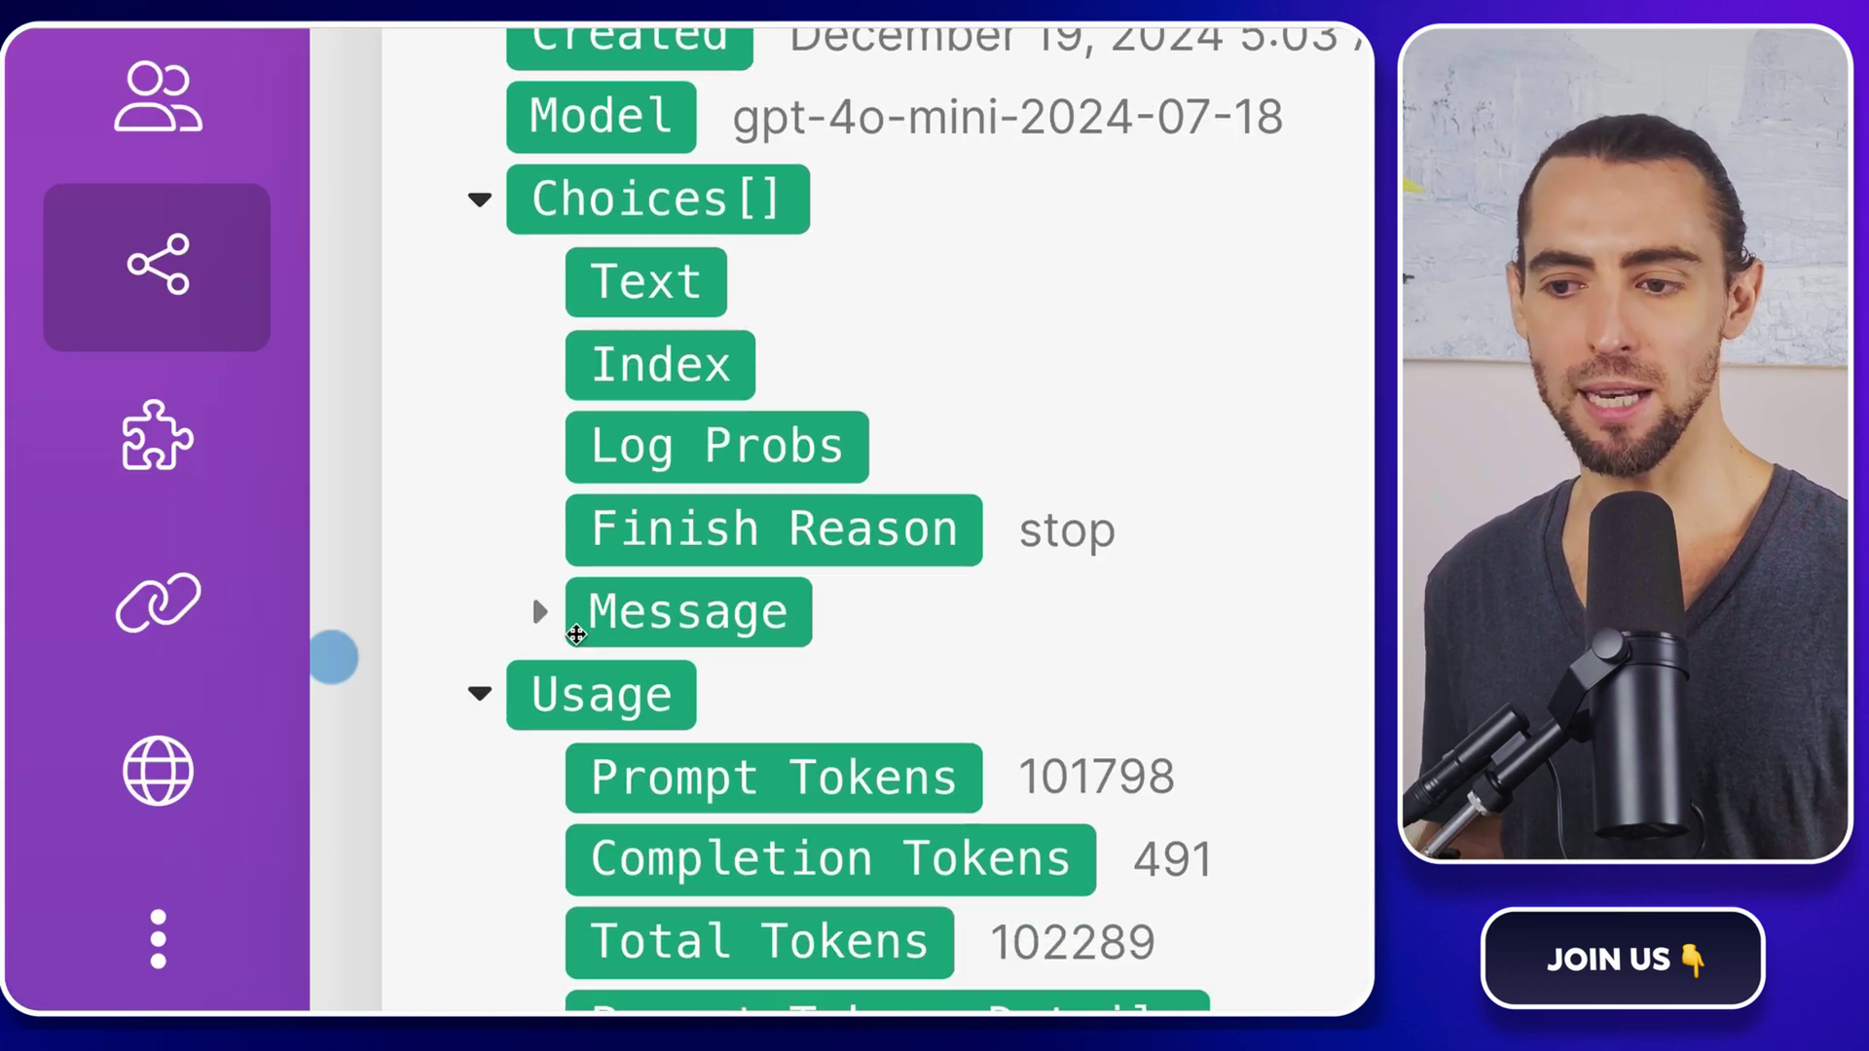
Step: Map the OpenAI Choices[] message Content into the JSON string and confirm
click(544, 613)
scroll(691, 674, down, 1)
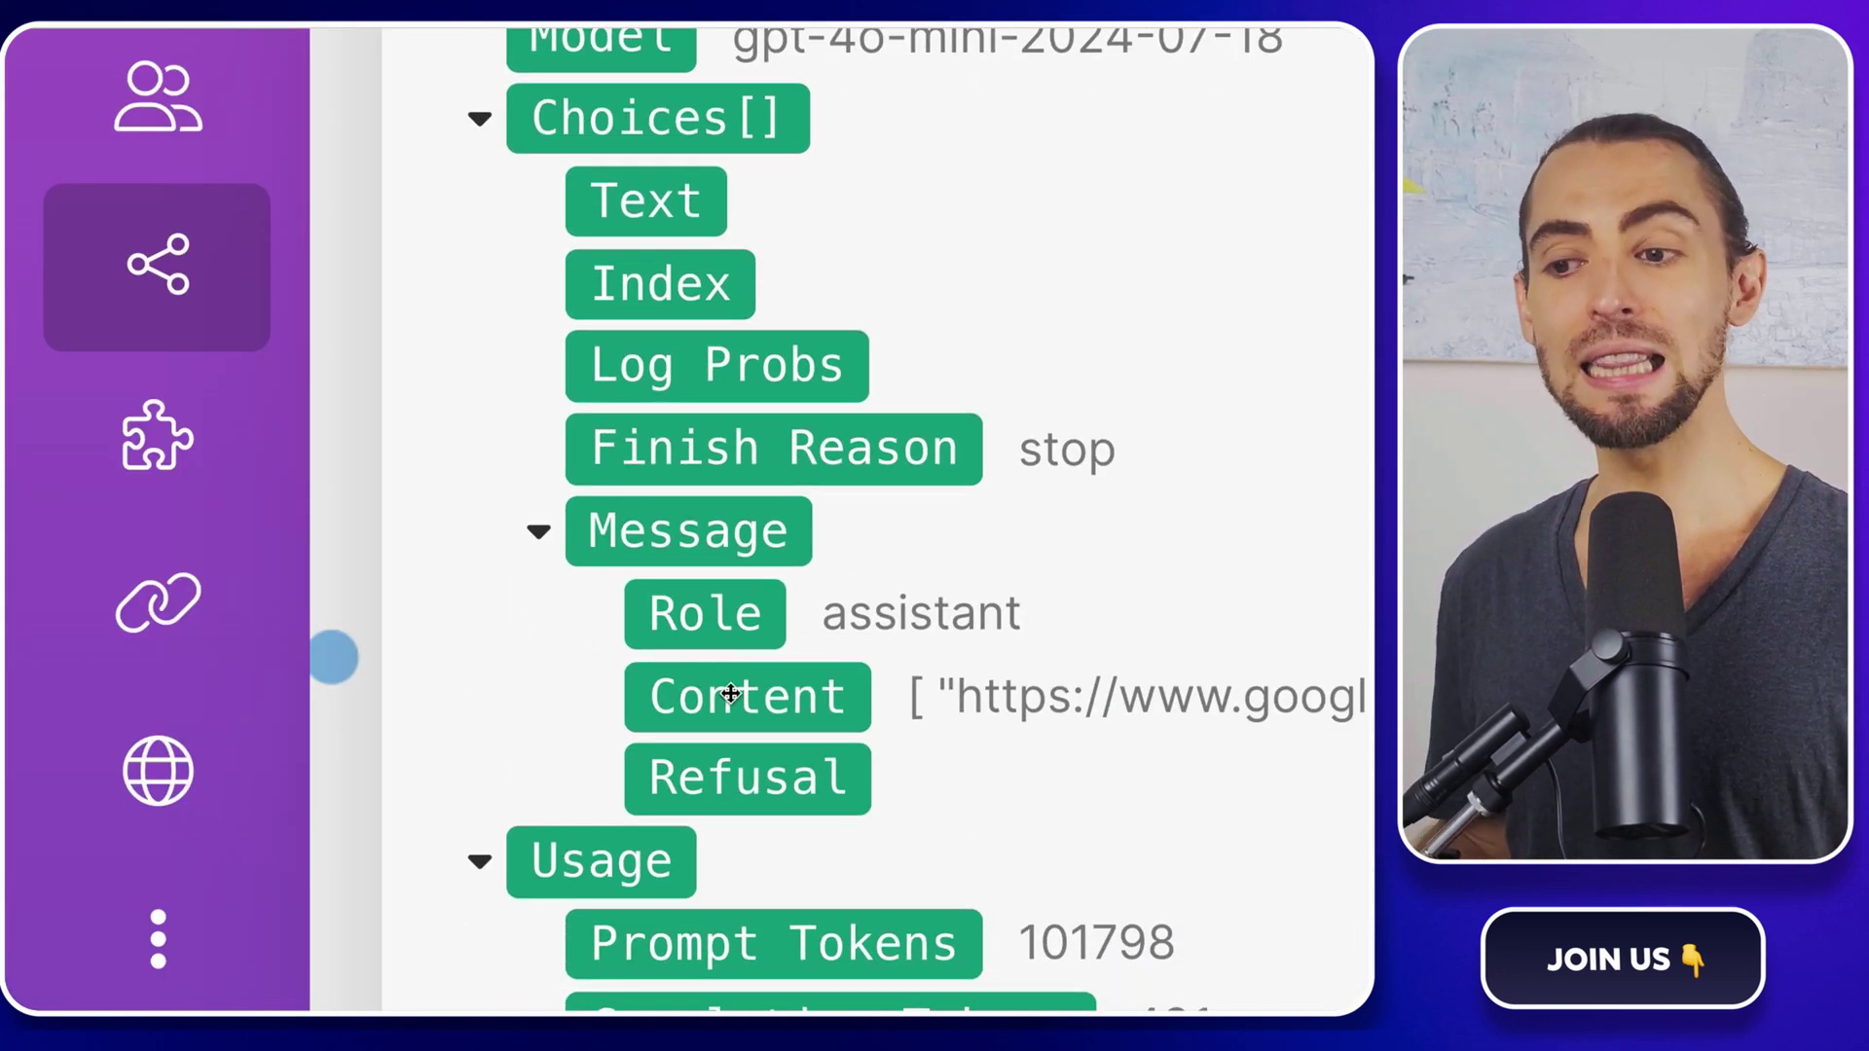
click(730, 696)
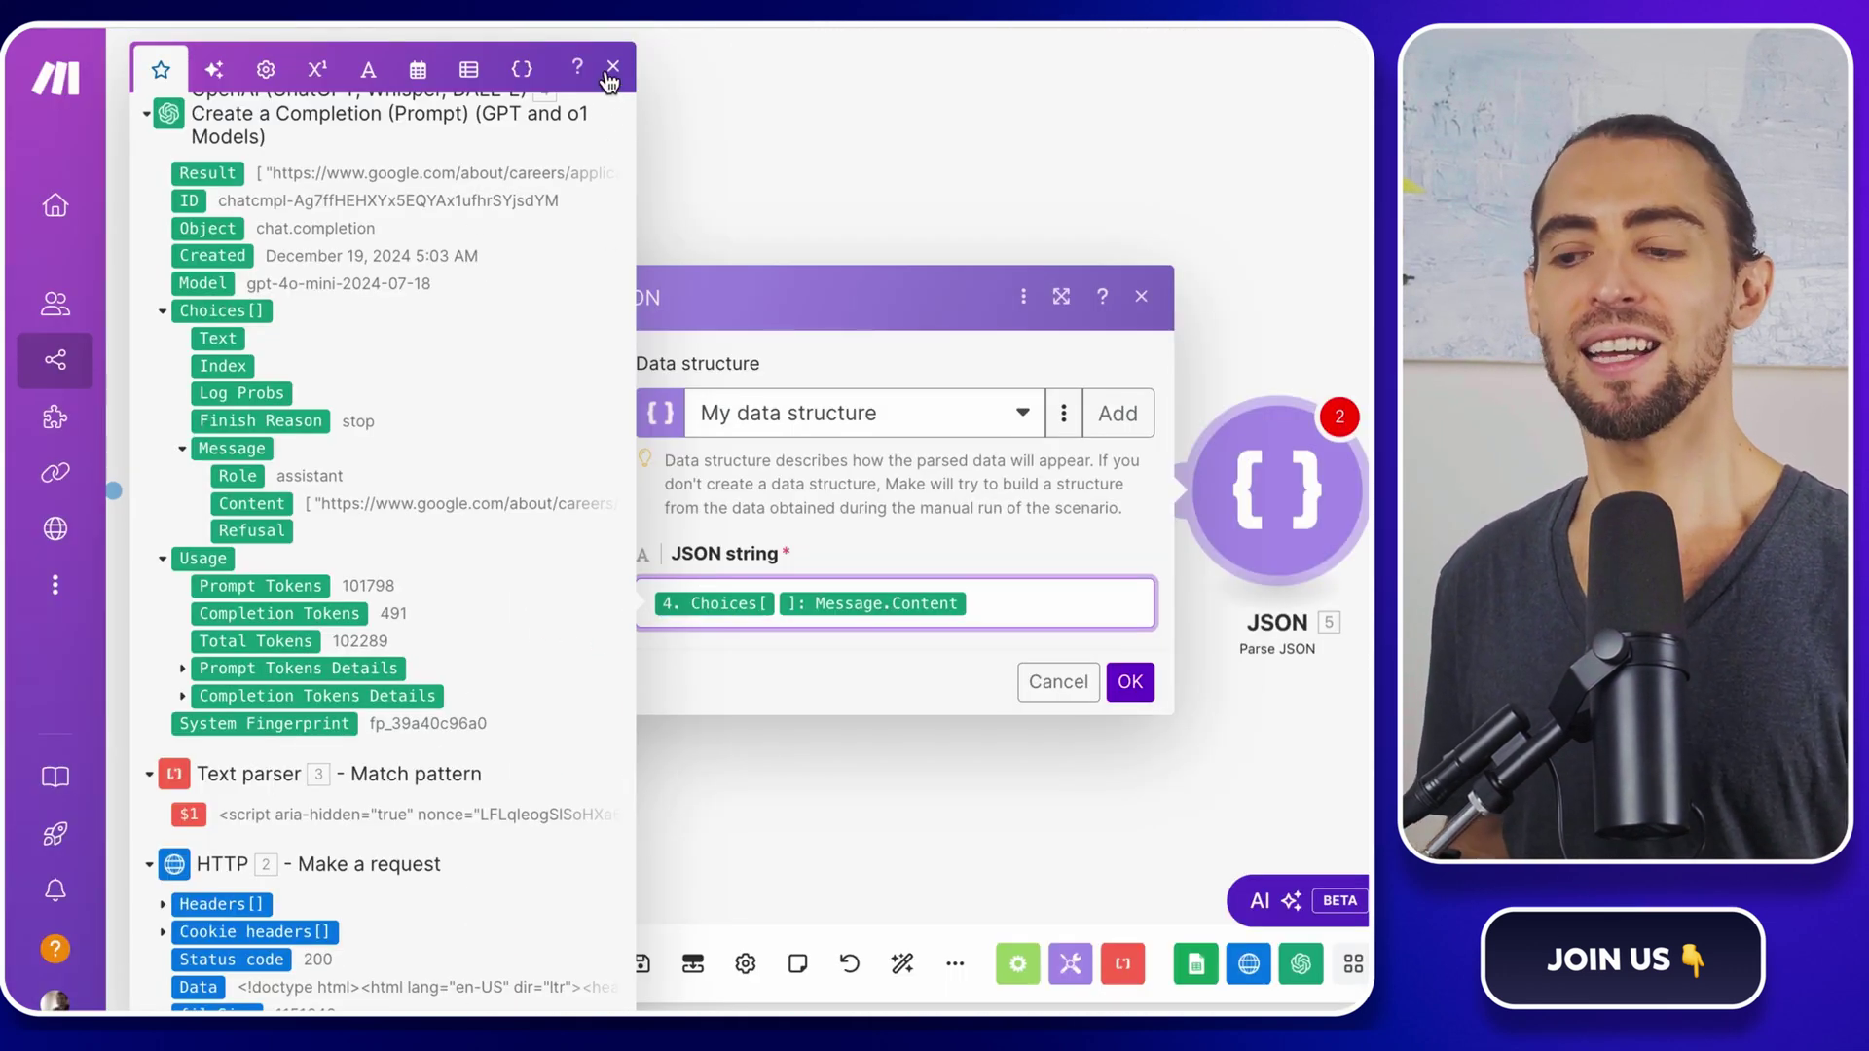
click(611, 69)
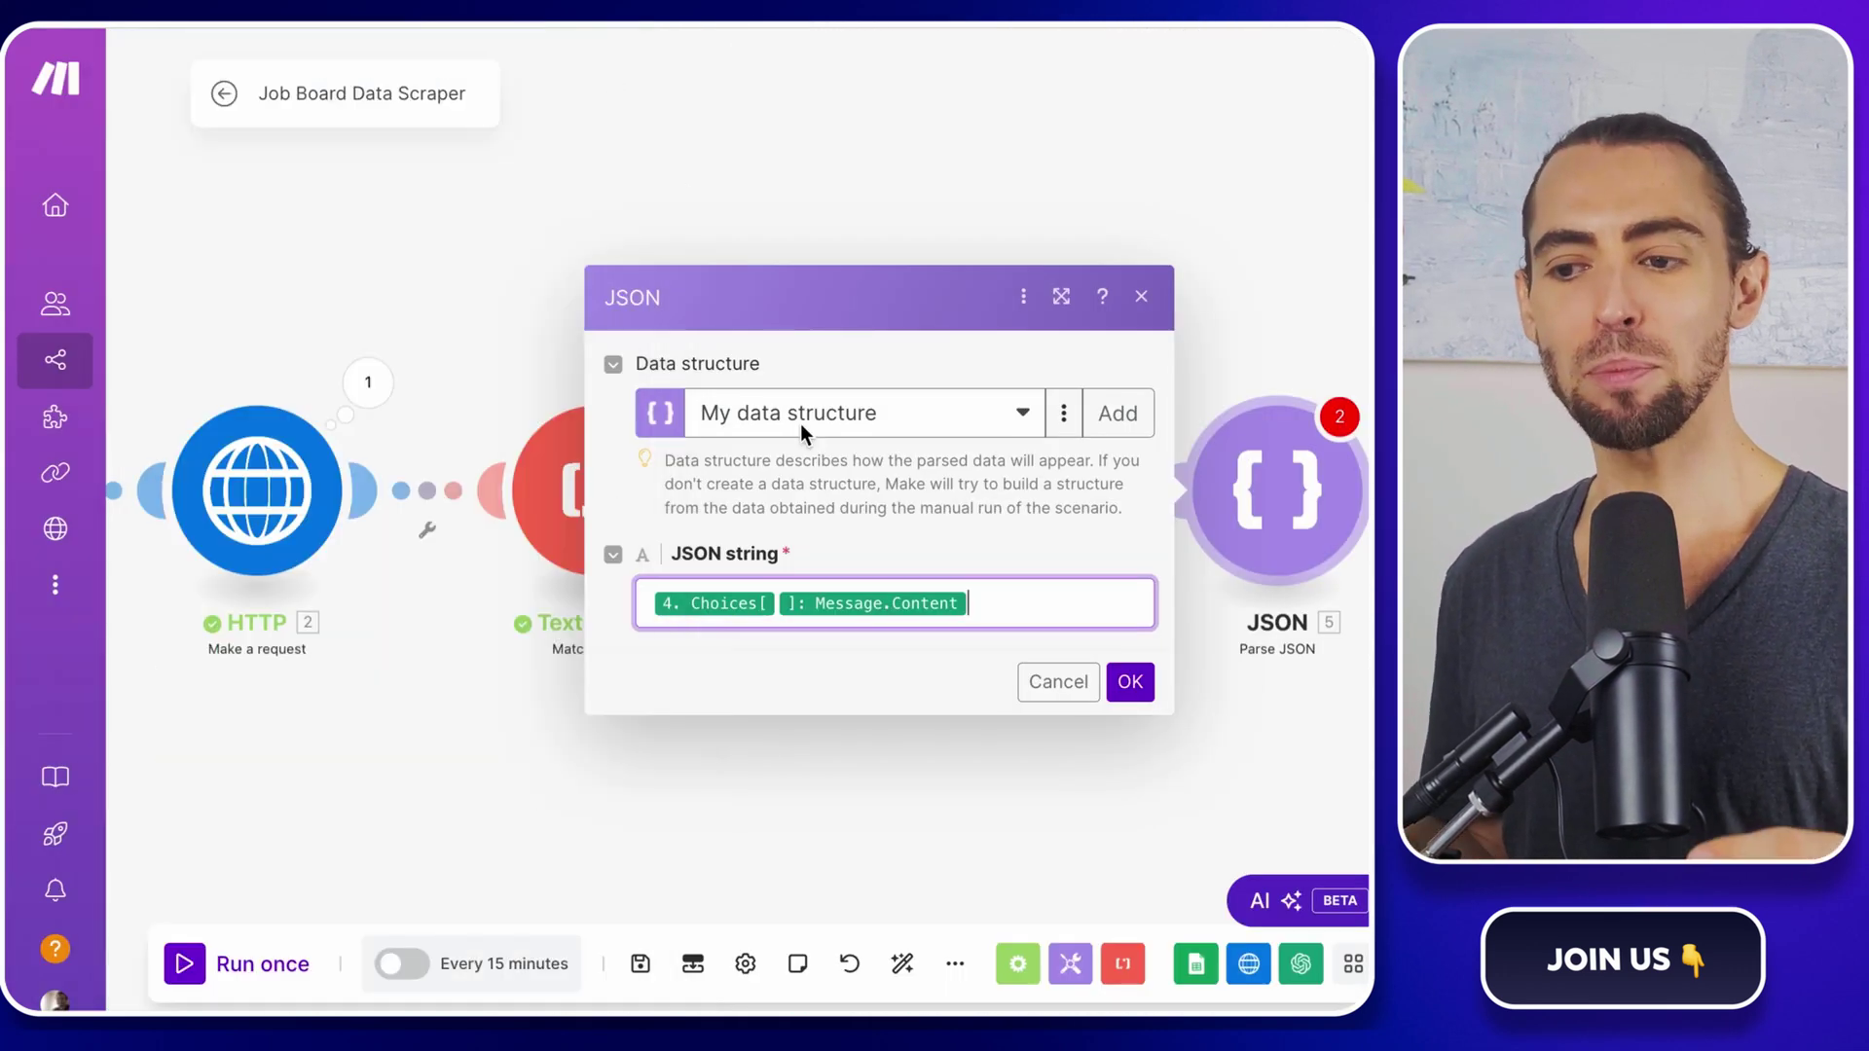
click(1131, 681)
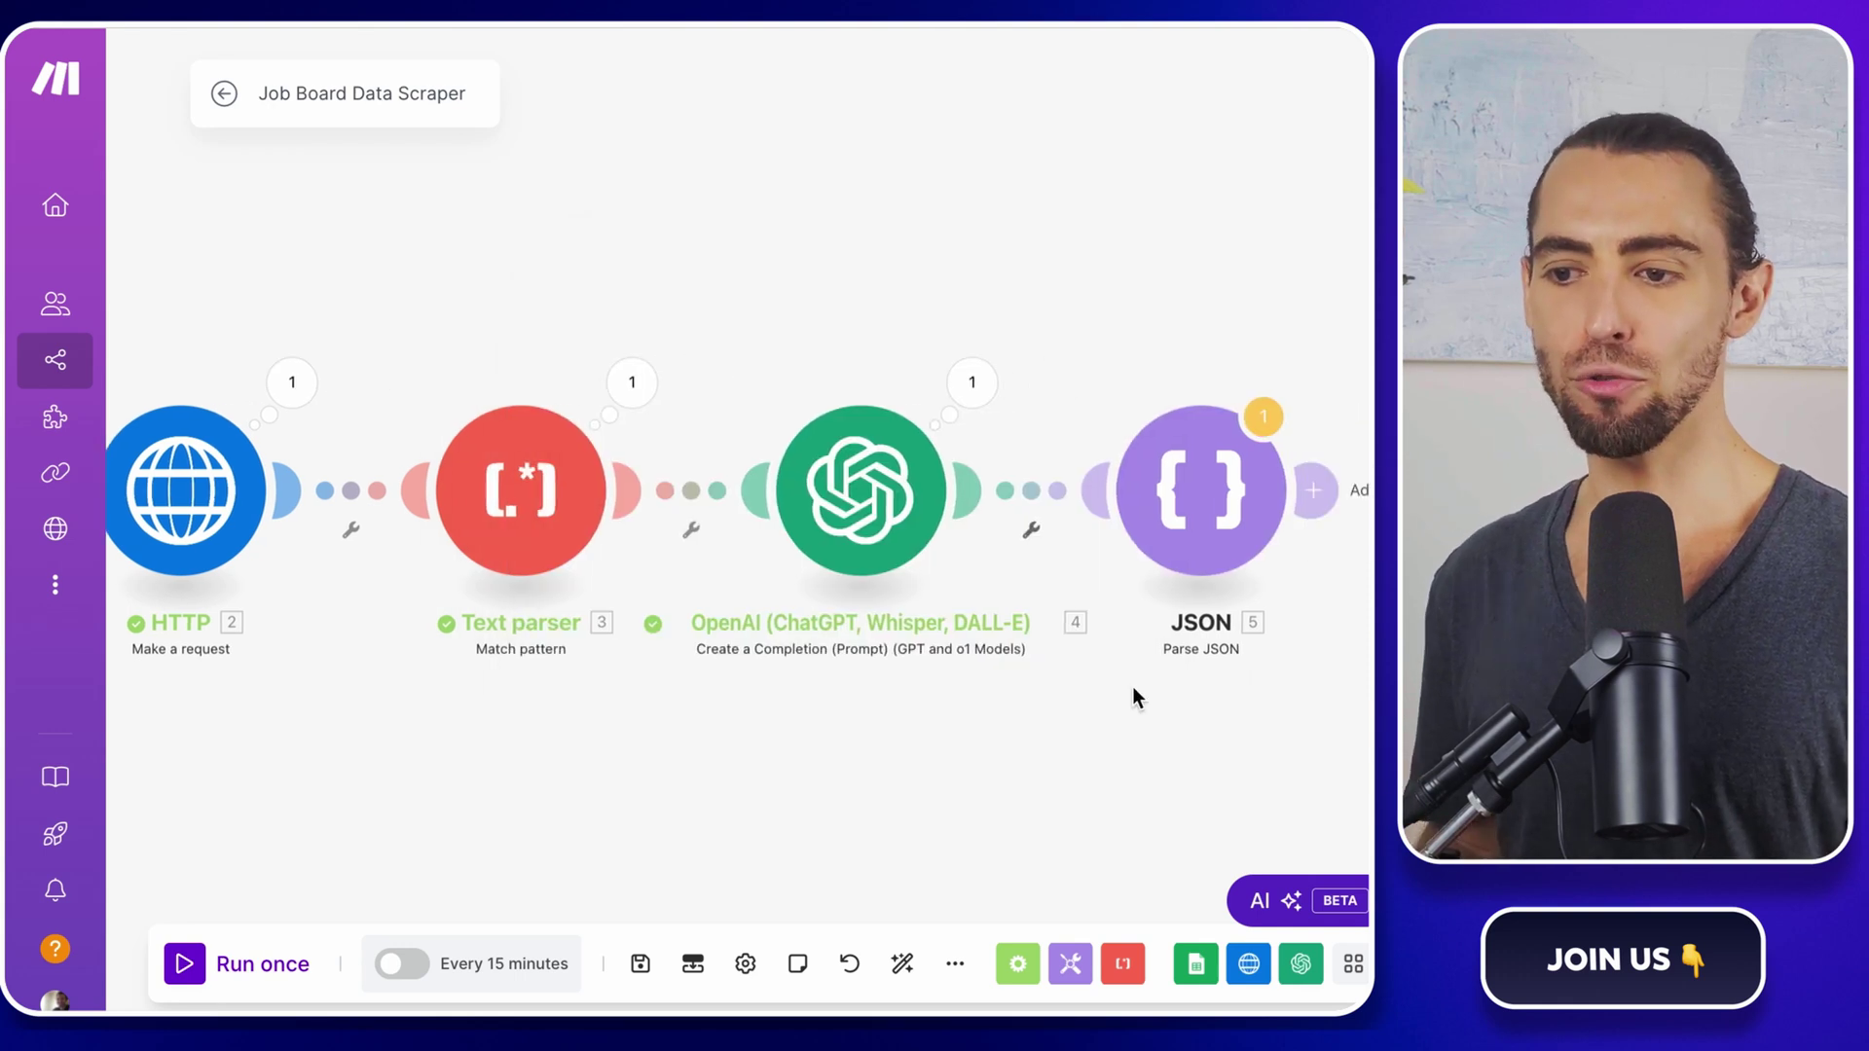
scroll(1136, 699, right, 3)
Step: Add a Flow Control Iterator after JSON with 5. Link as its Array
click(1058, 503)
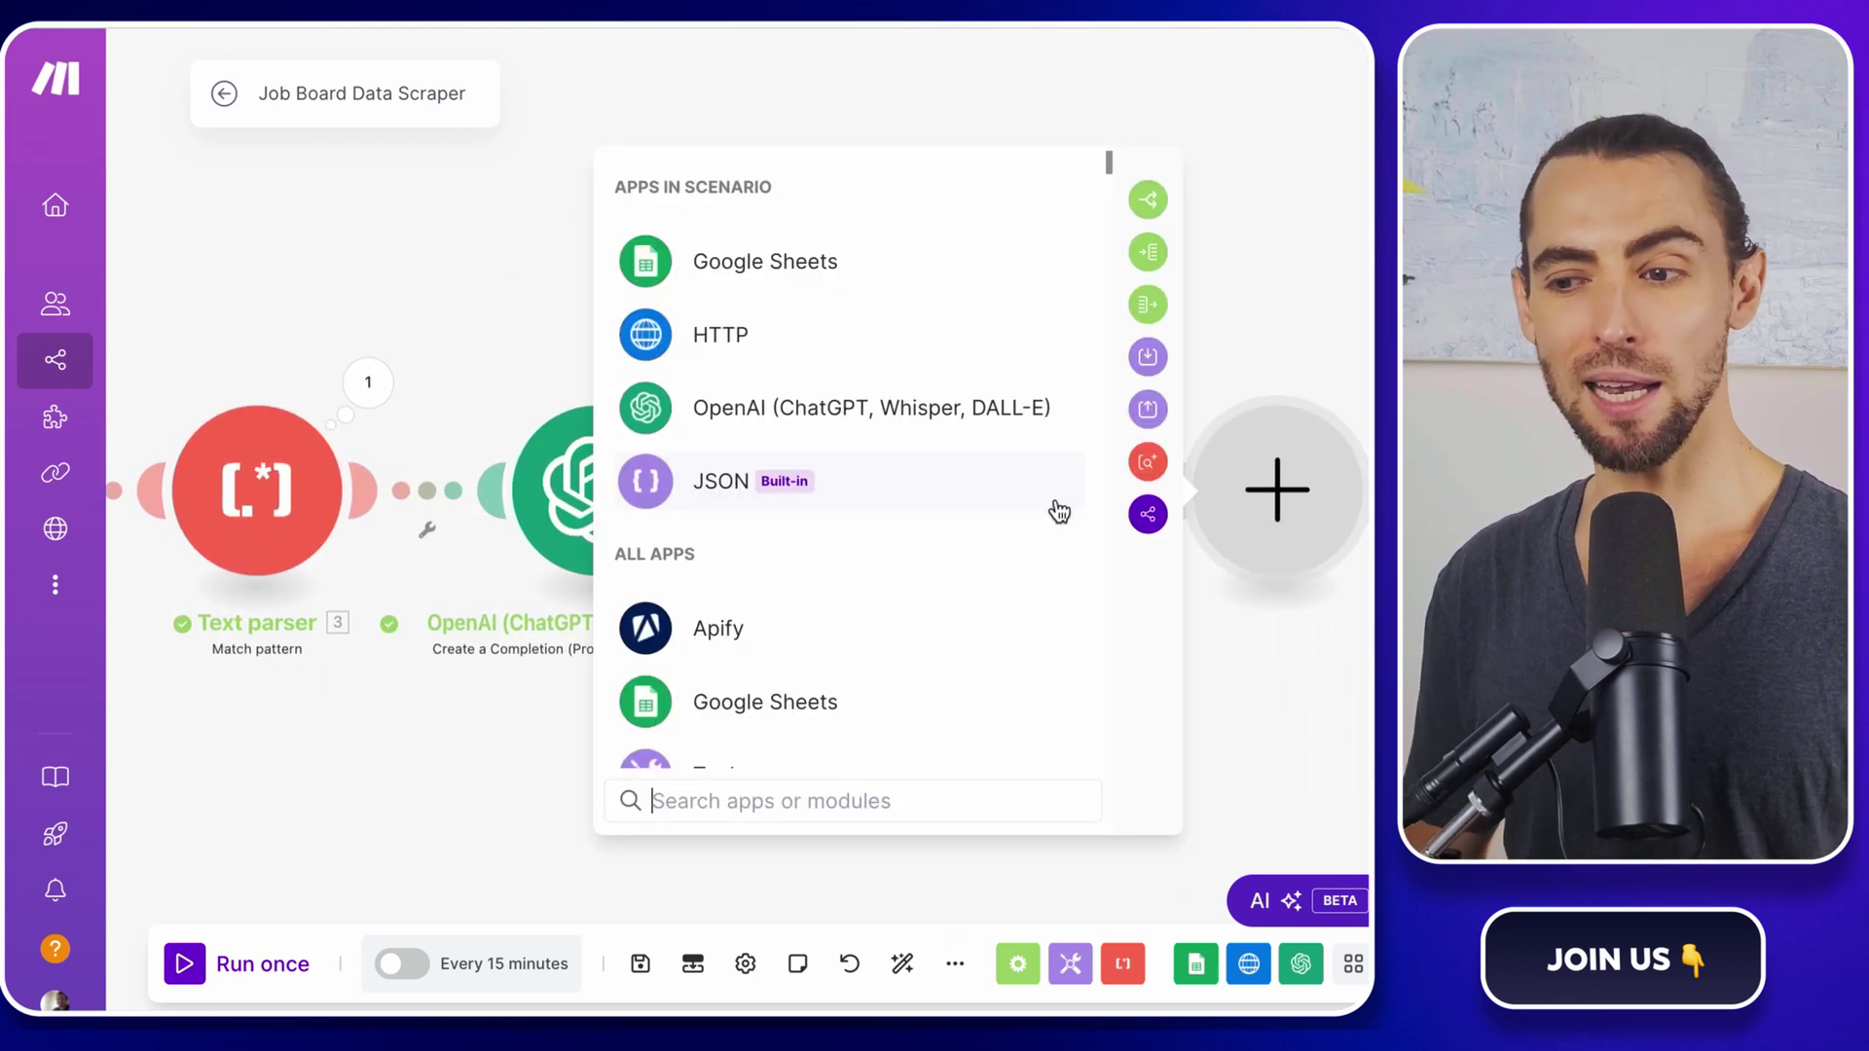
text(it)
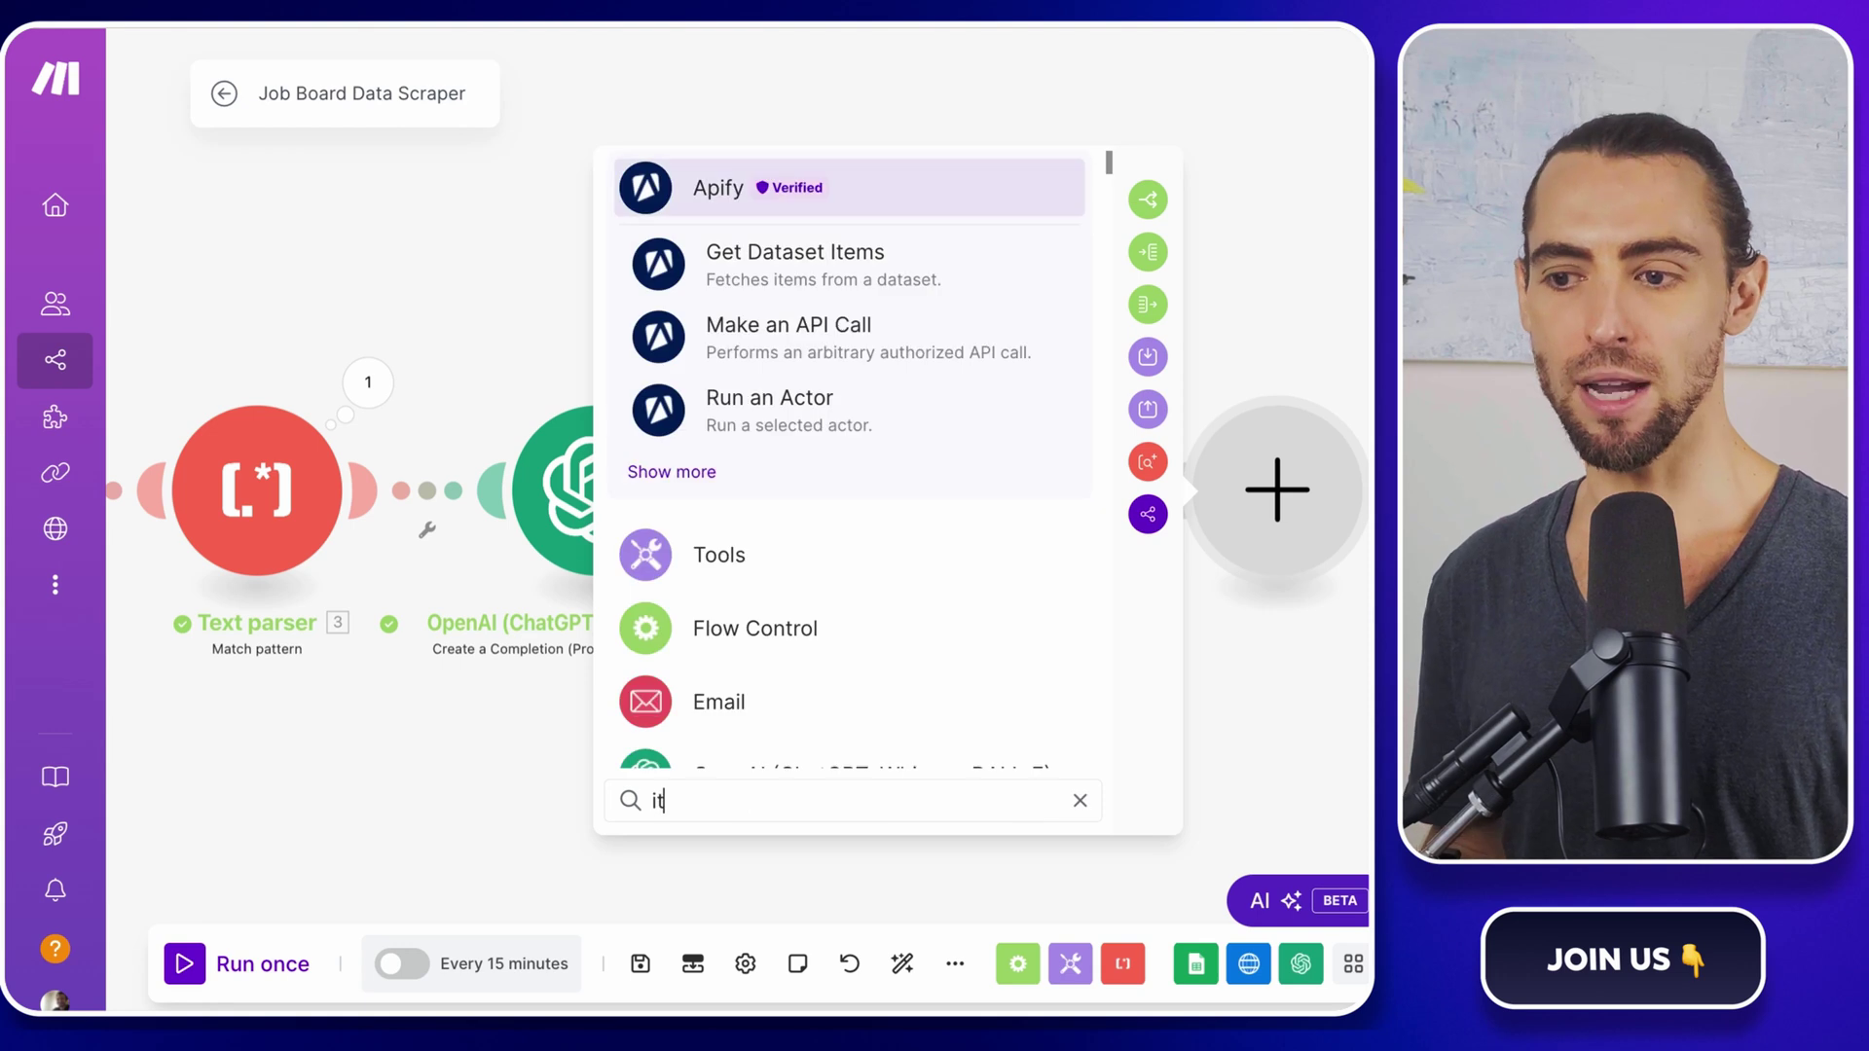
text(era)
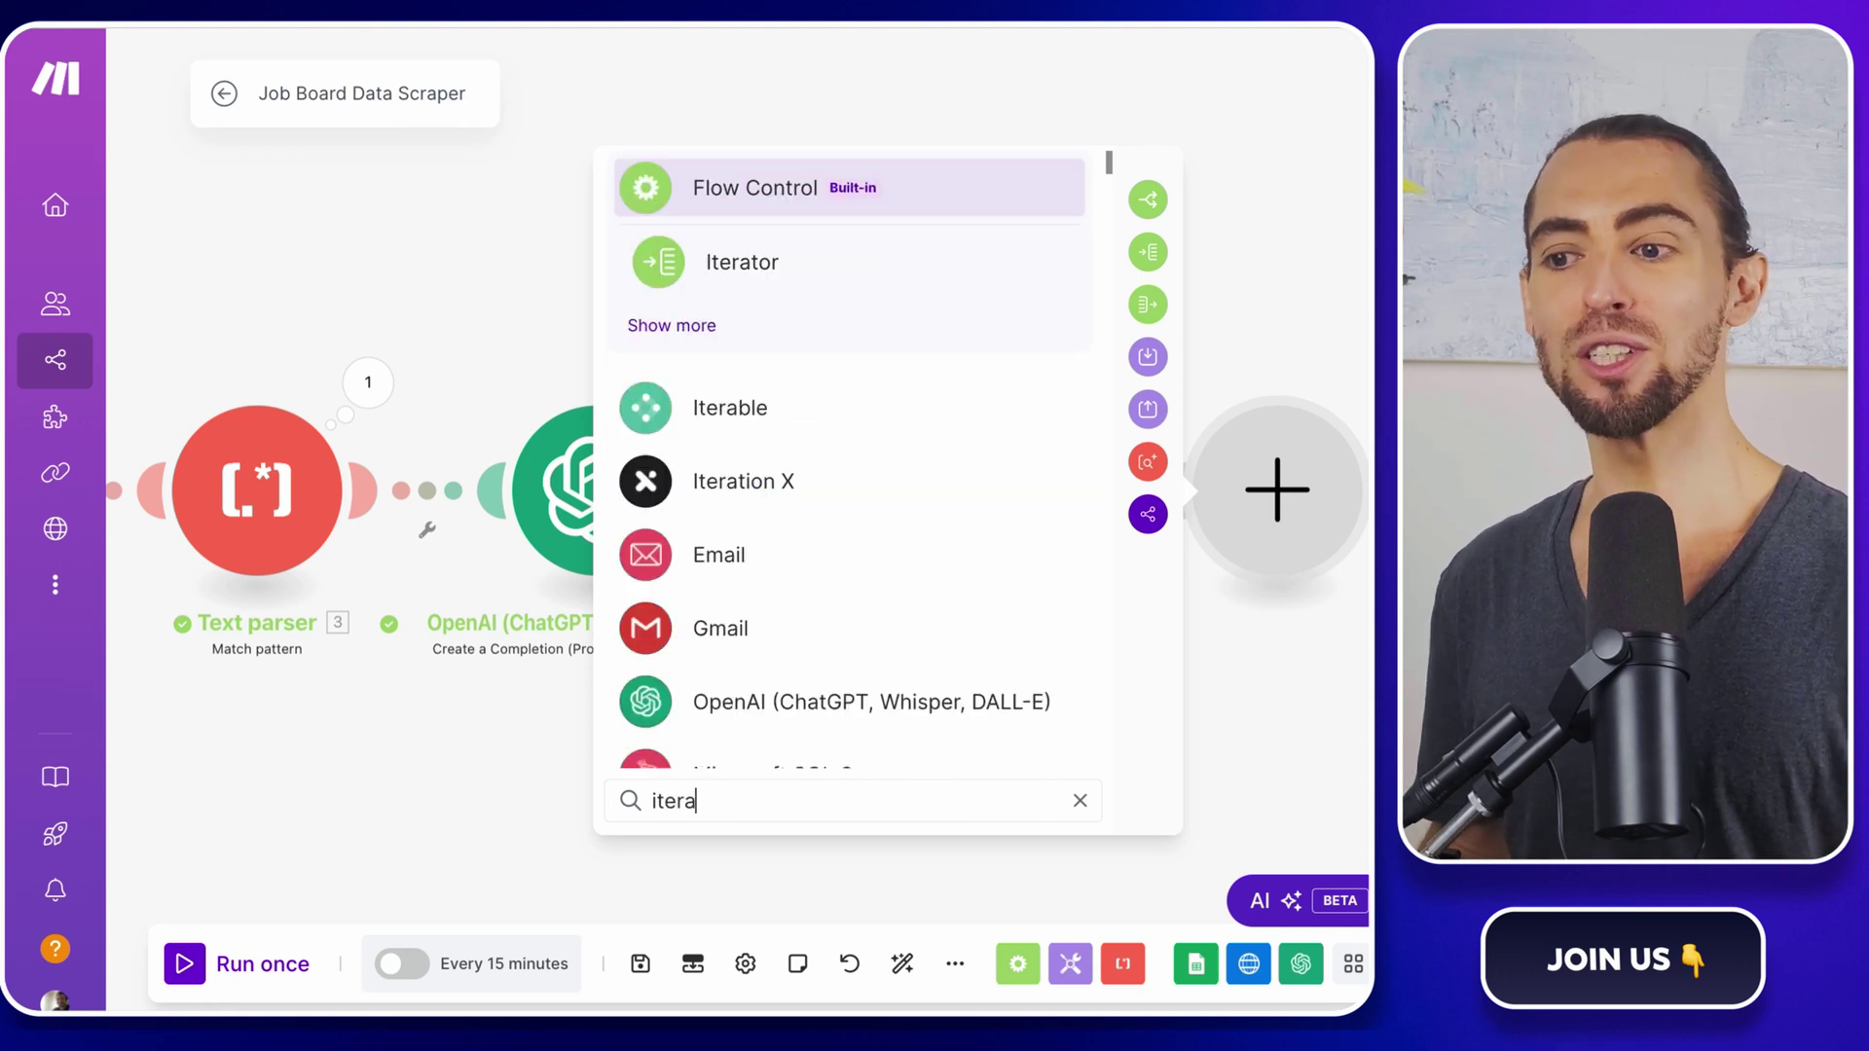
text(tor)
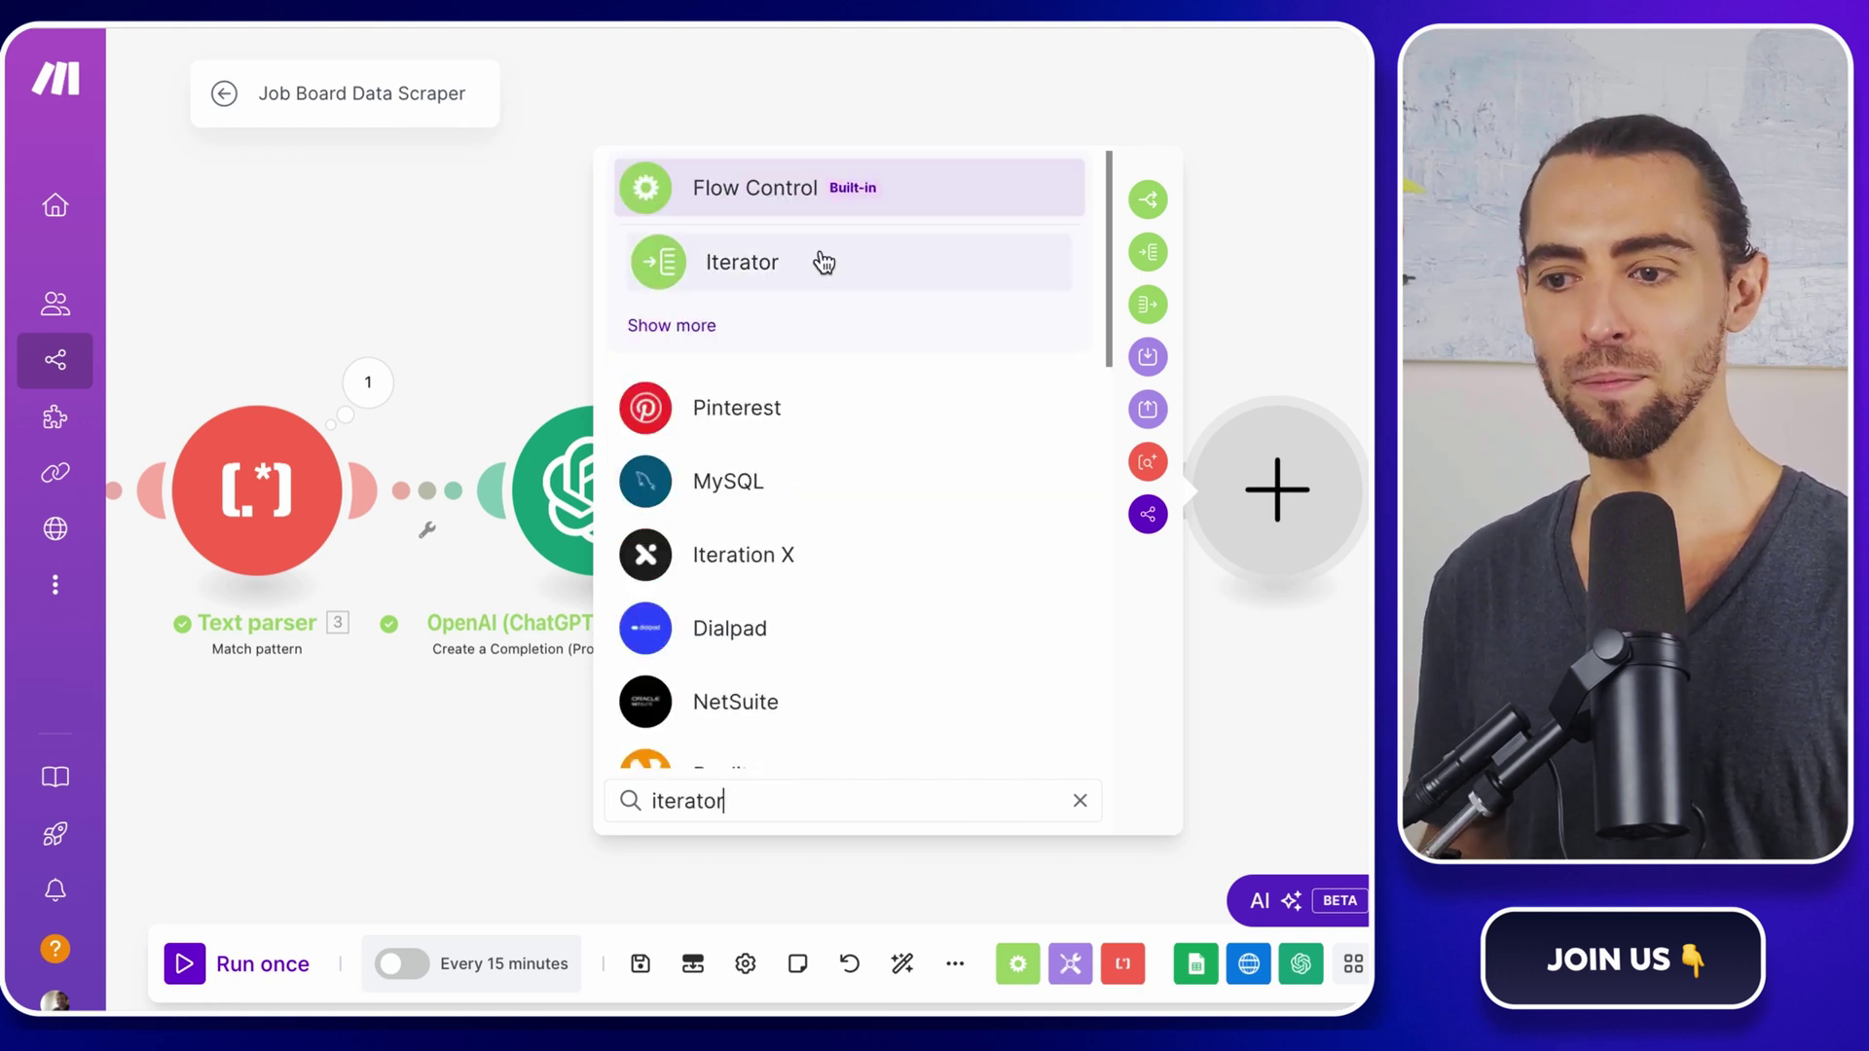
click(817, 262)
click(929, 513)
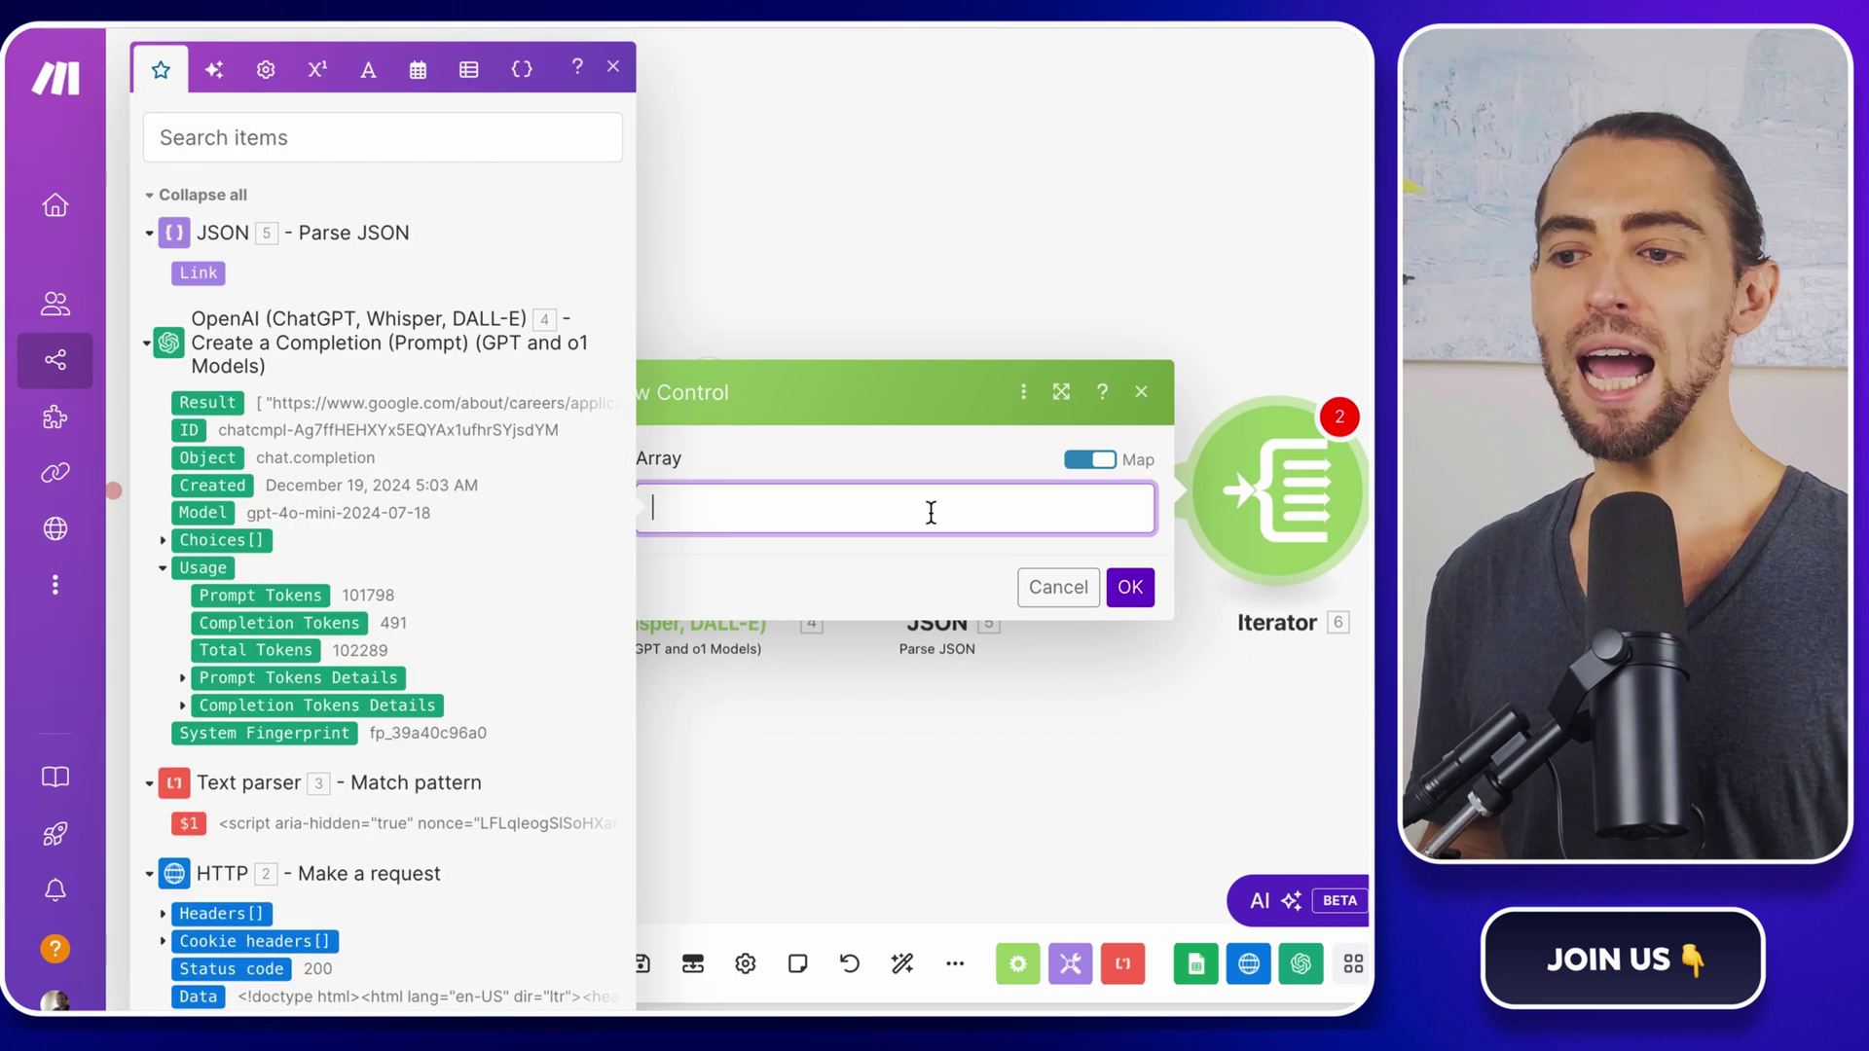
click(206, 273)
click(617, 68)
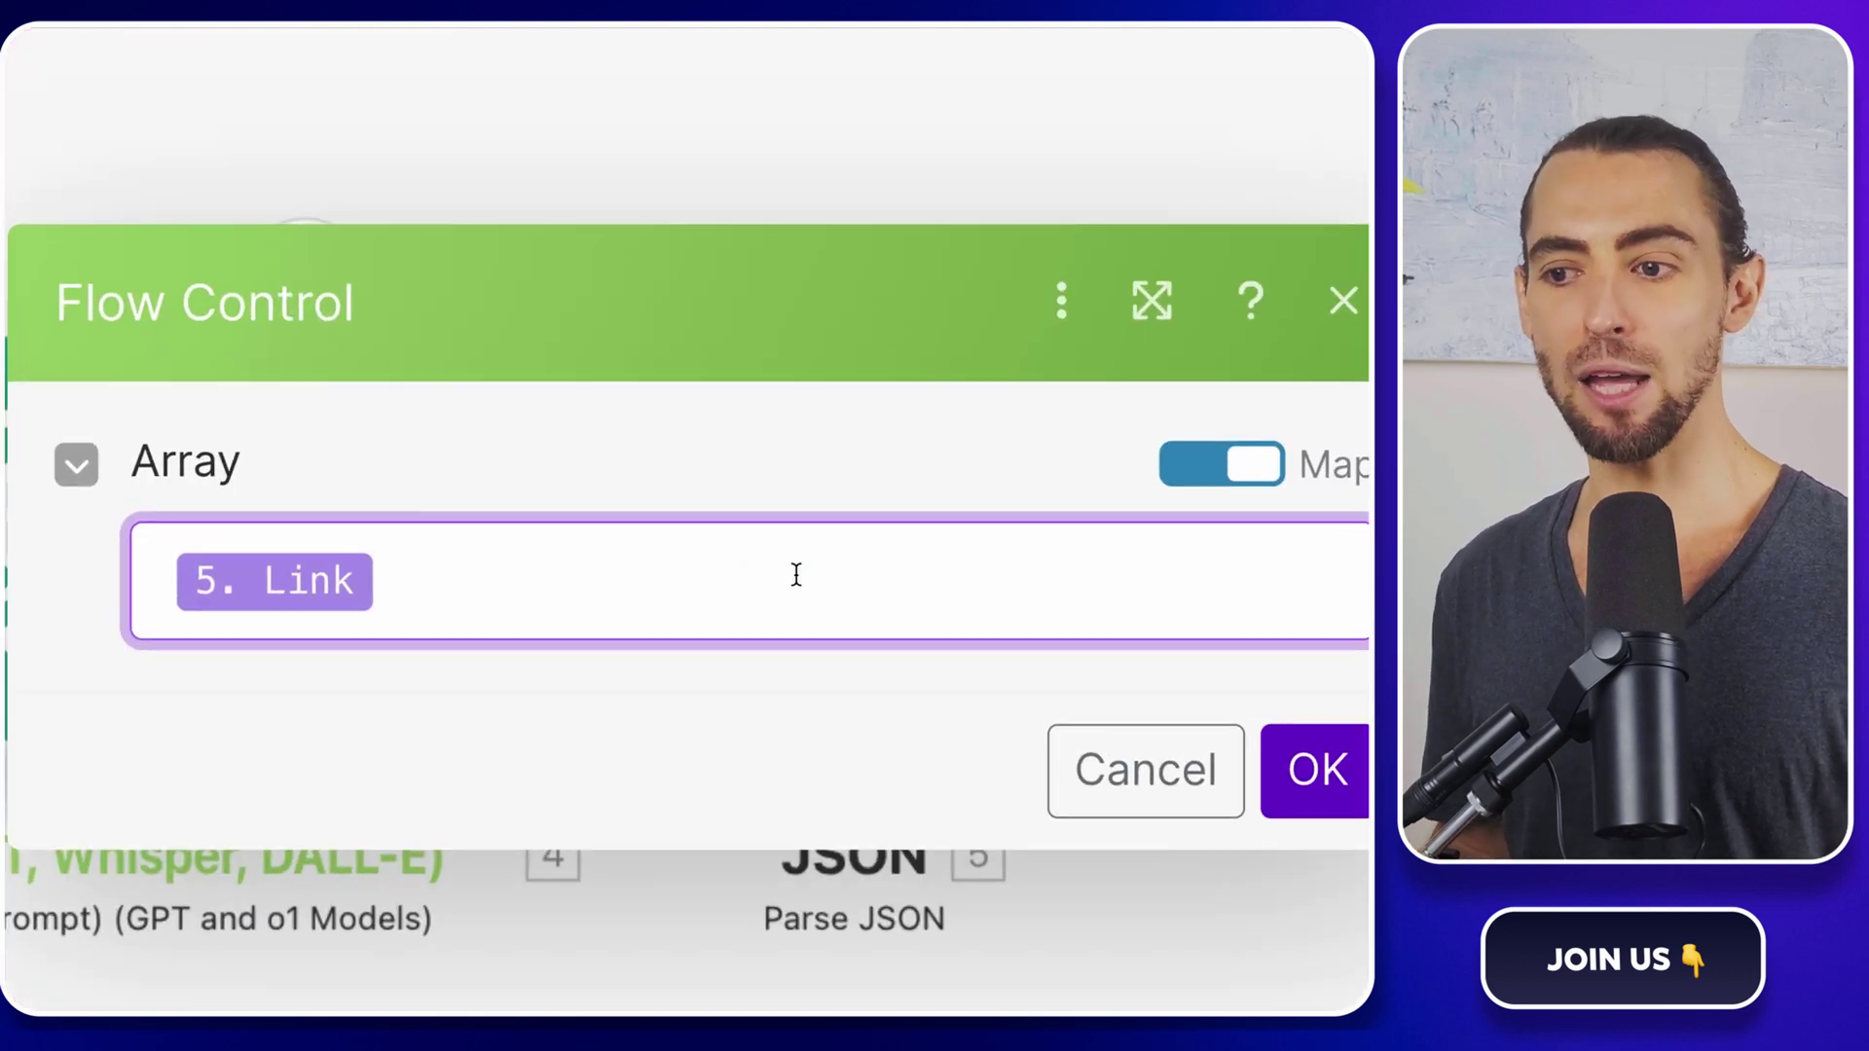
click(1319, 770)
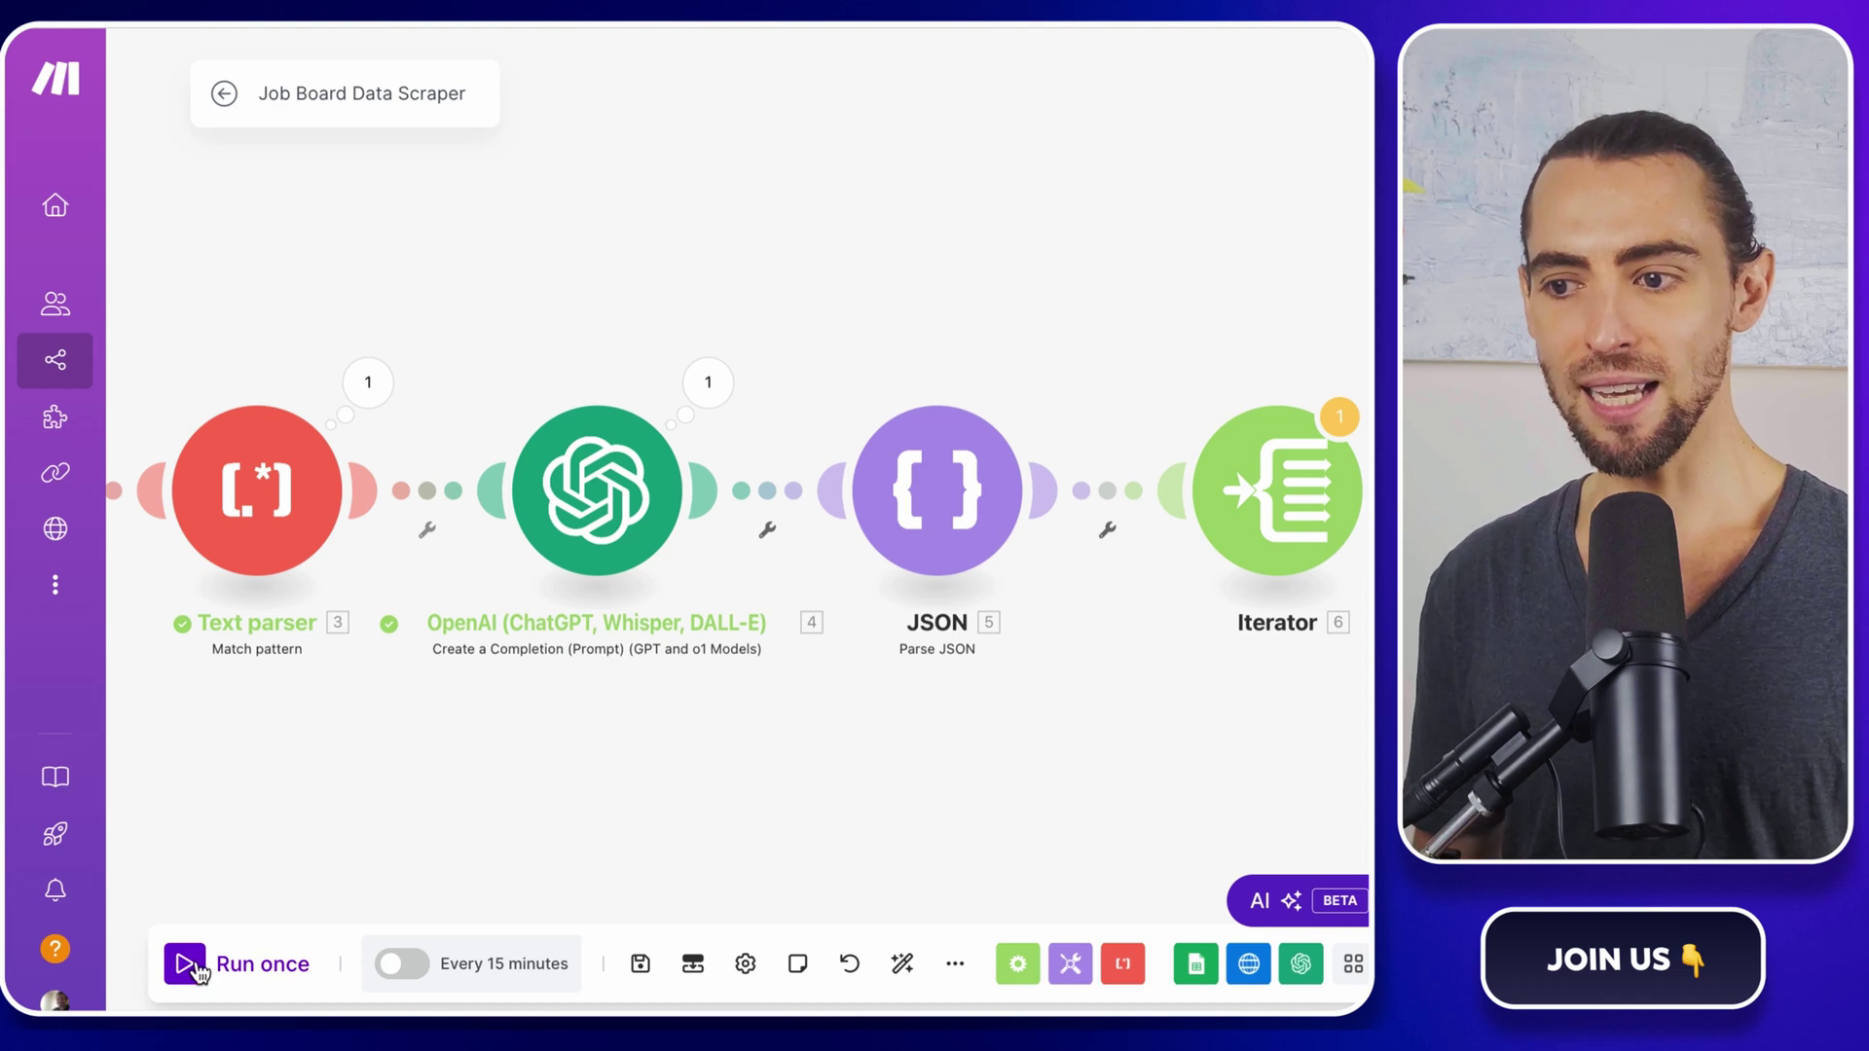
Step: Test-run the scenario anyway and inspect the Iterator's 12 job-URL bundles
click(196, 966)
click(894, 644)
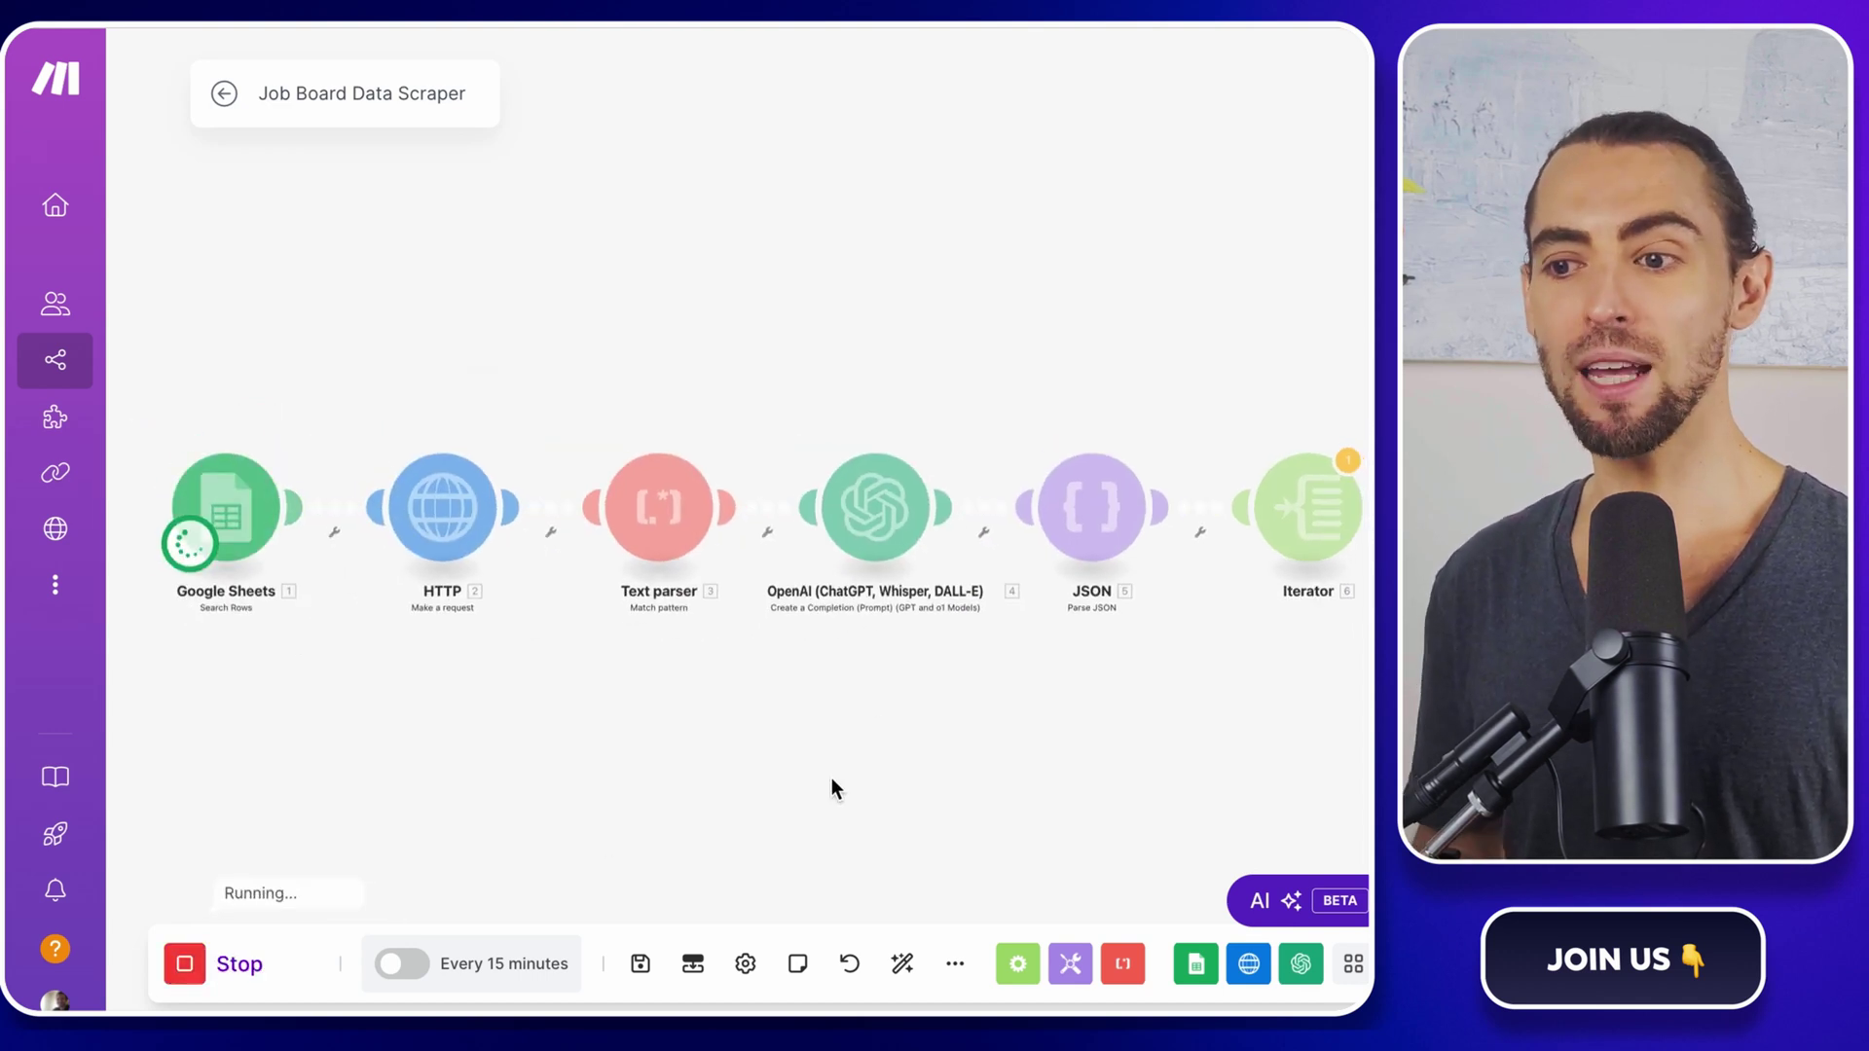
click(1086, 328)
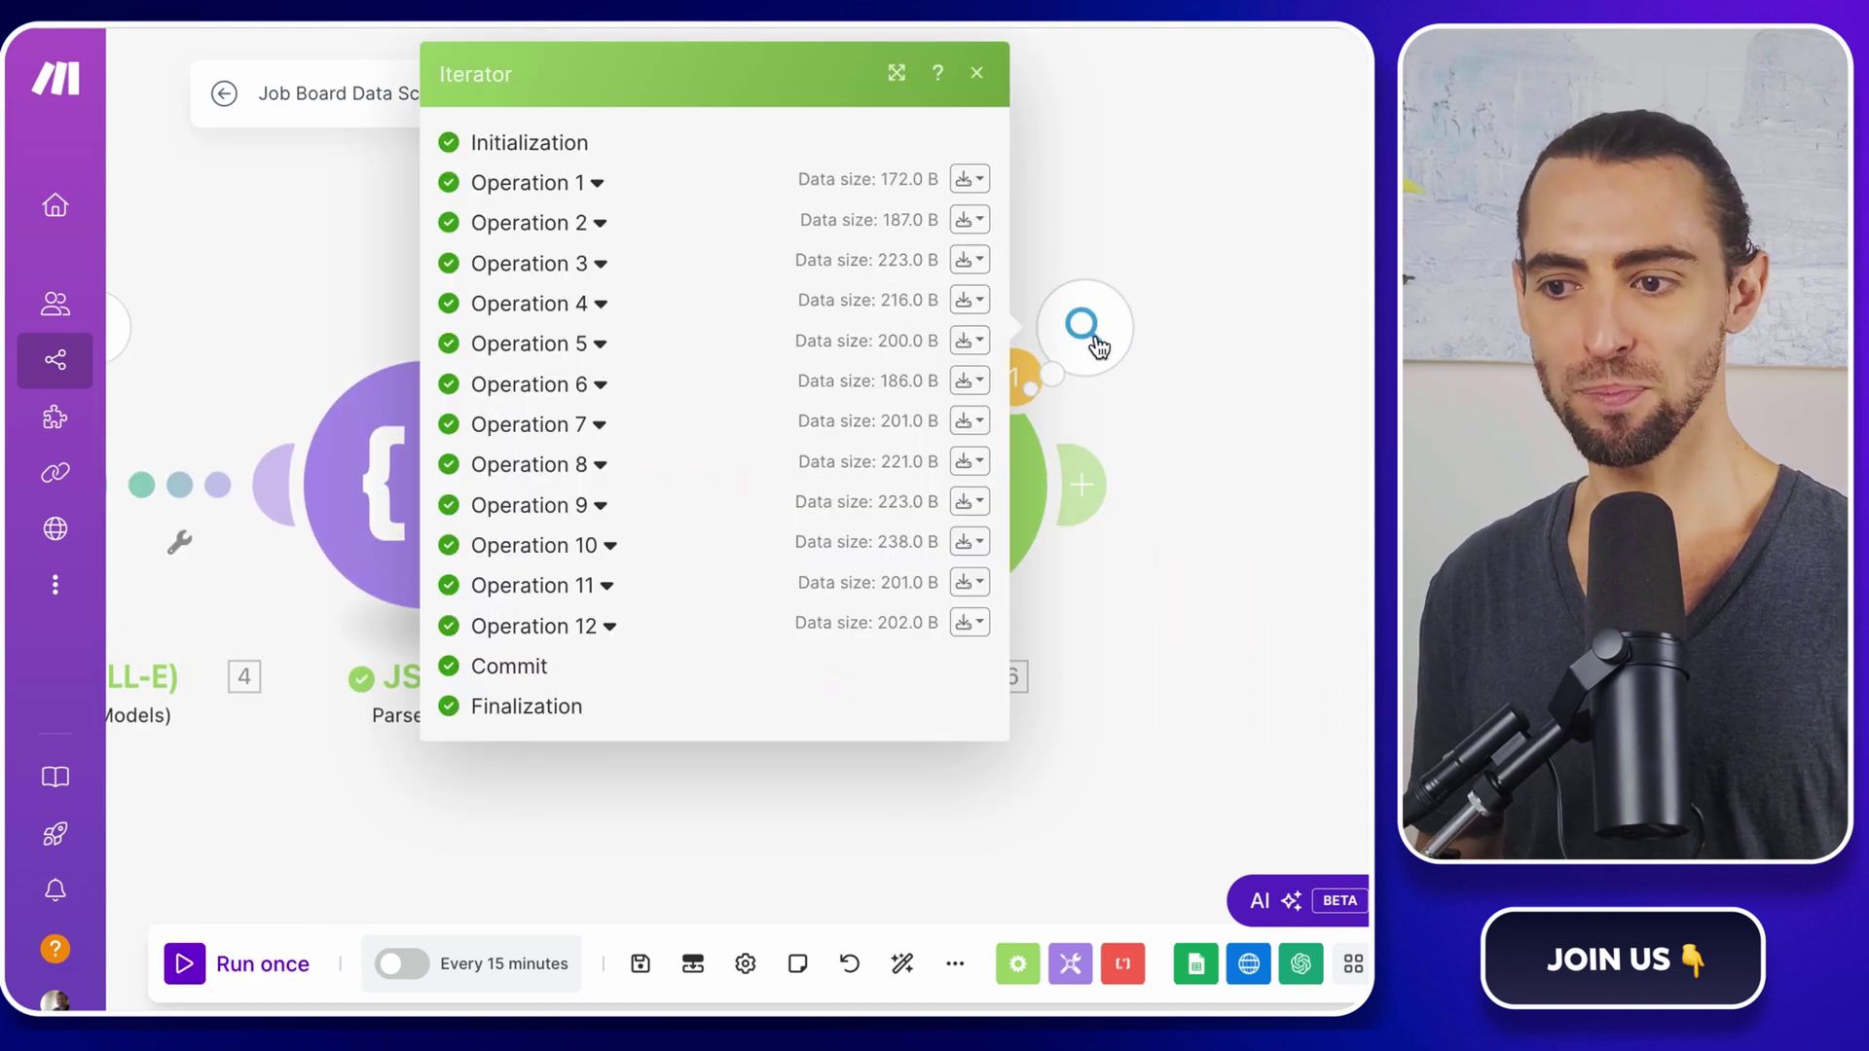
click(599, 184)
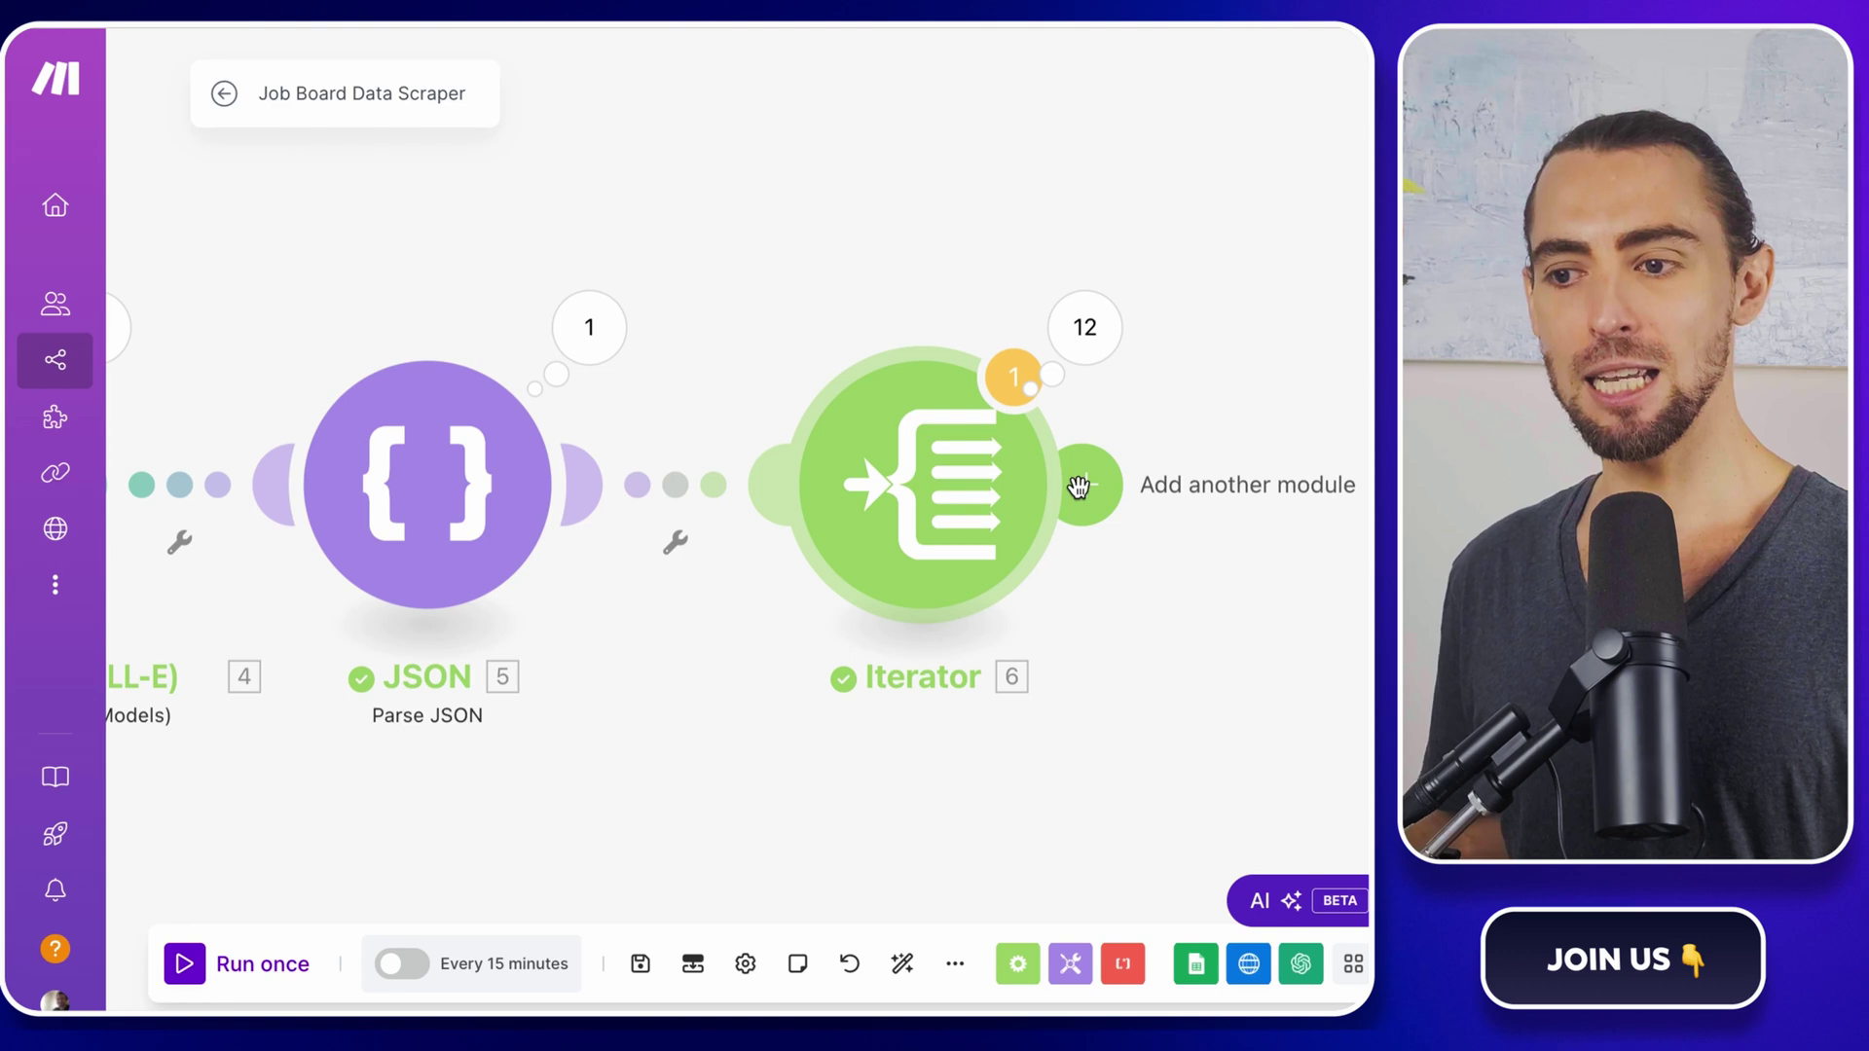
Step: Add an HTTP Make a request module after the Iterator using 6. Value as URL
click(1096, 486)
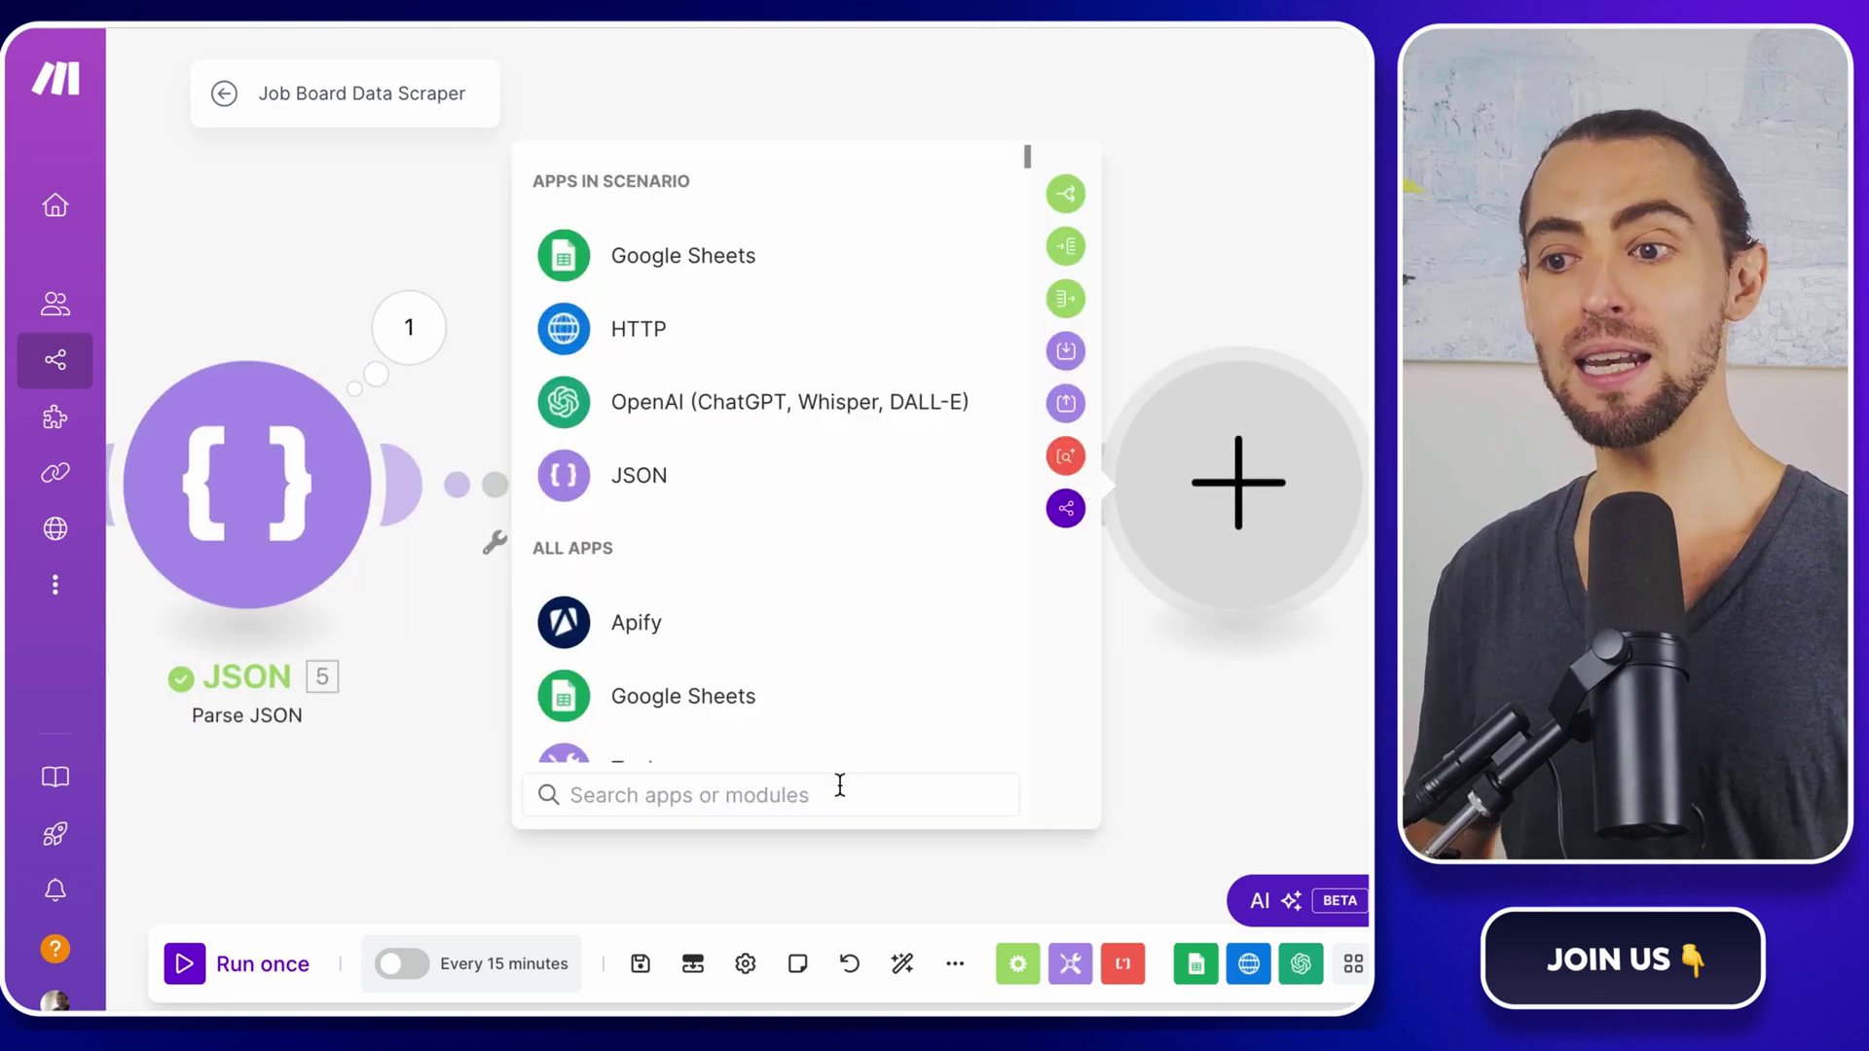
text(http)
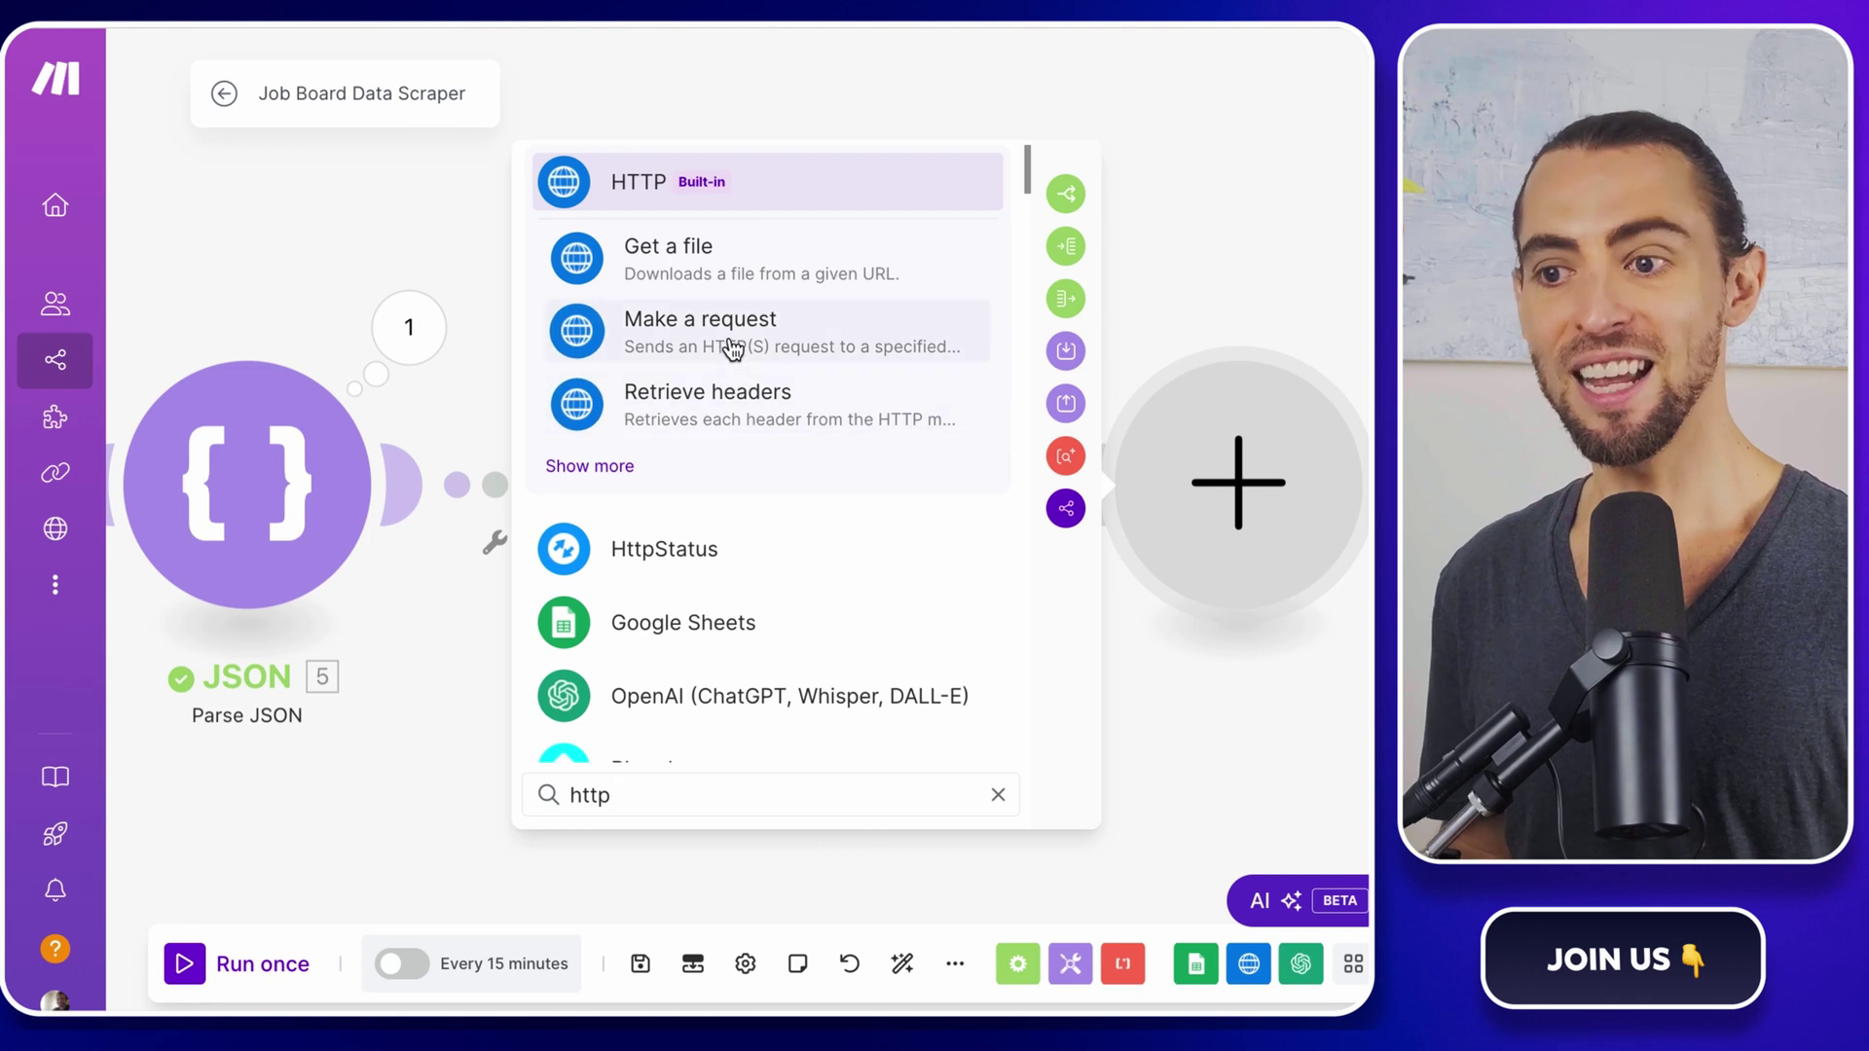
click(699, 330)
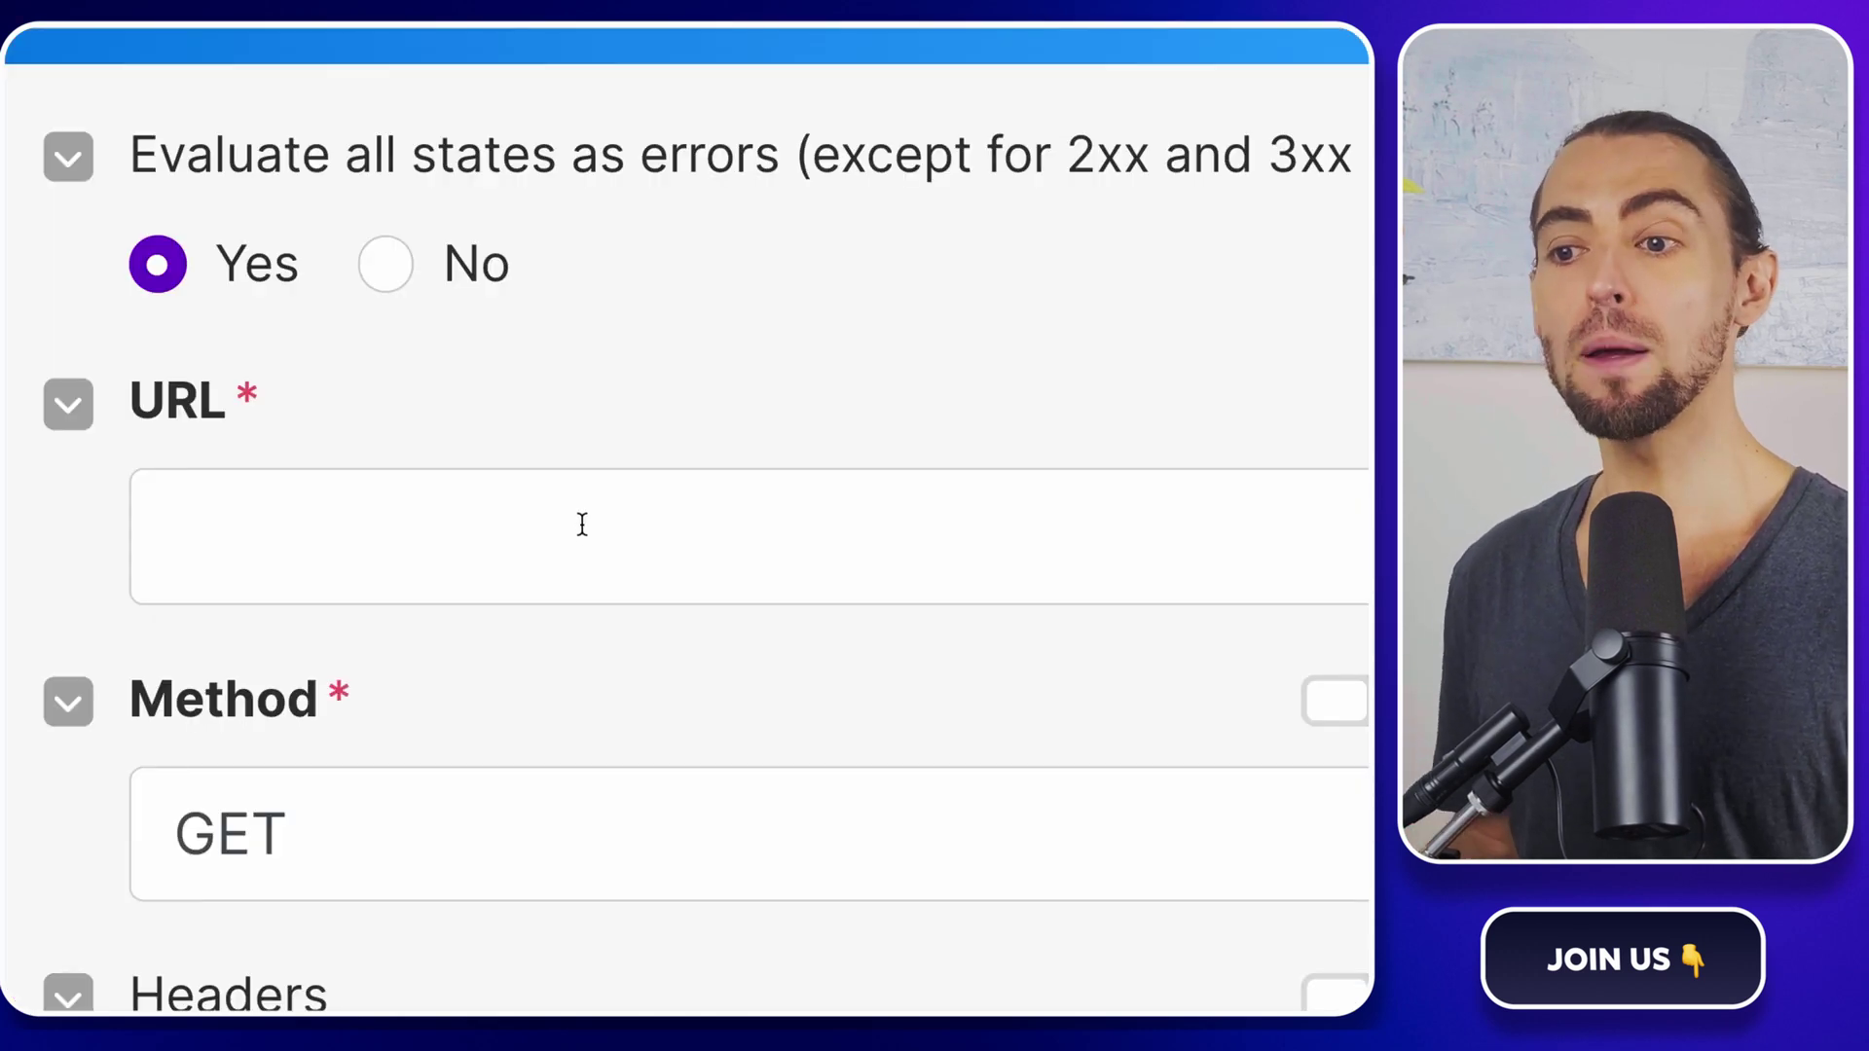
click(658, 278)
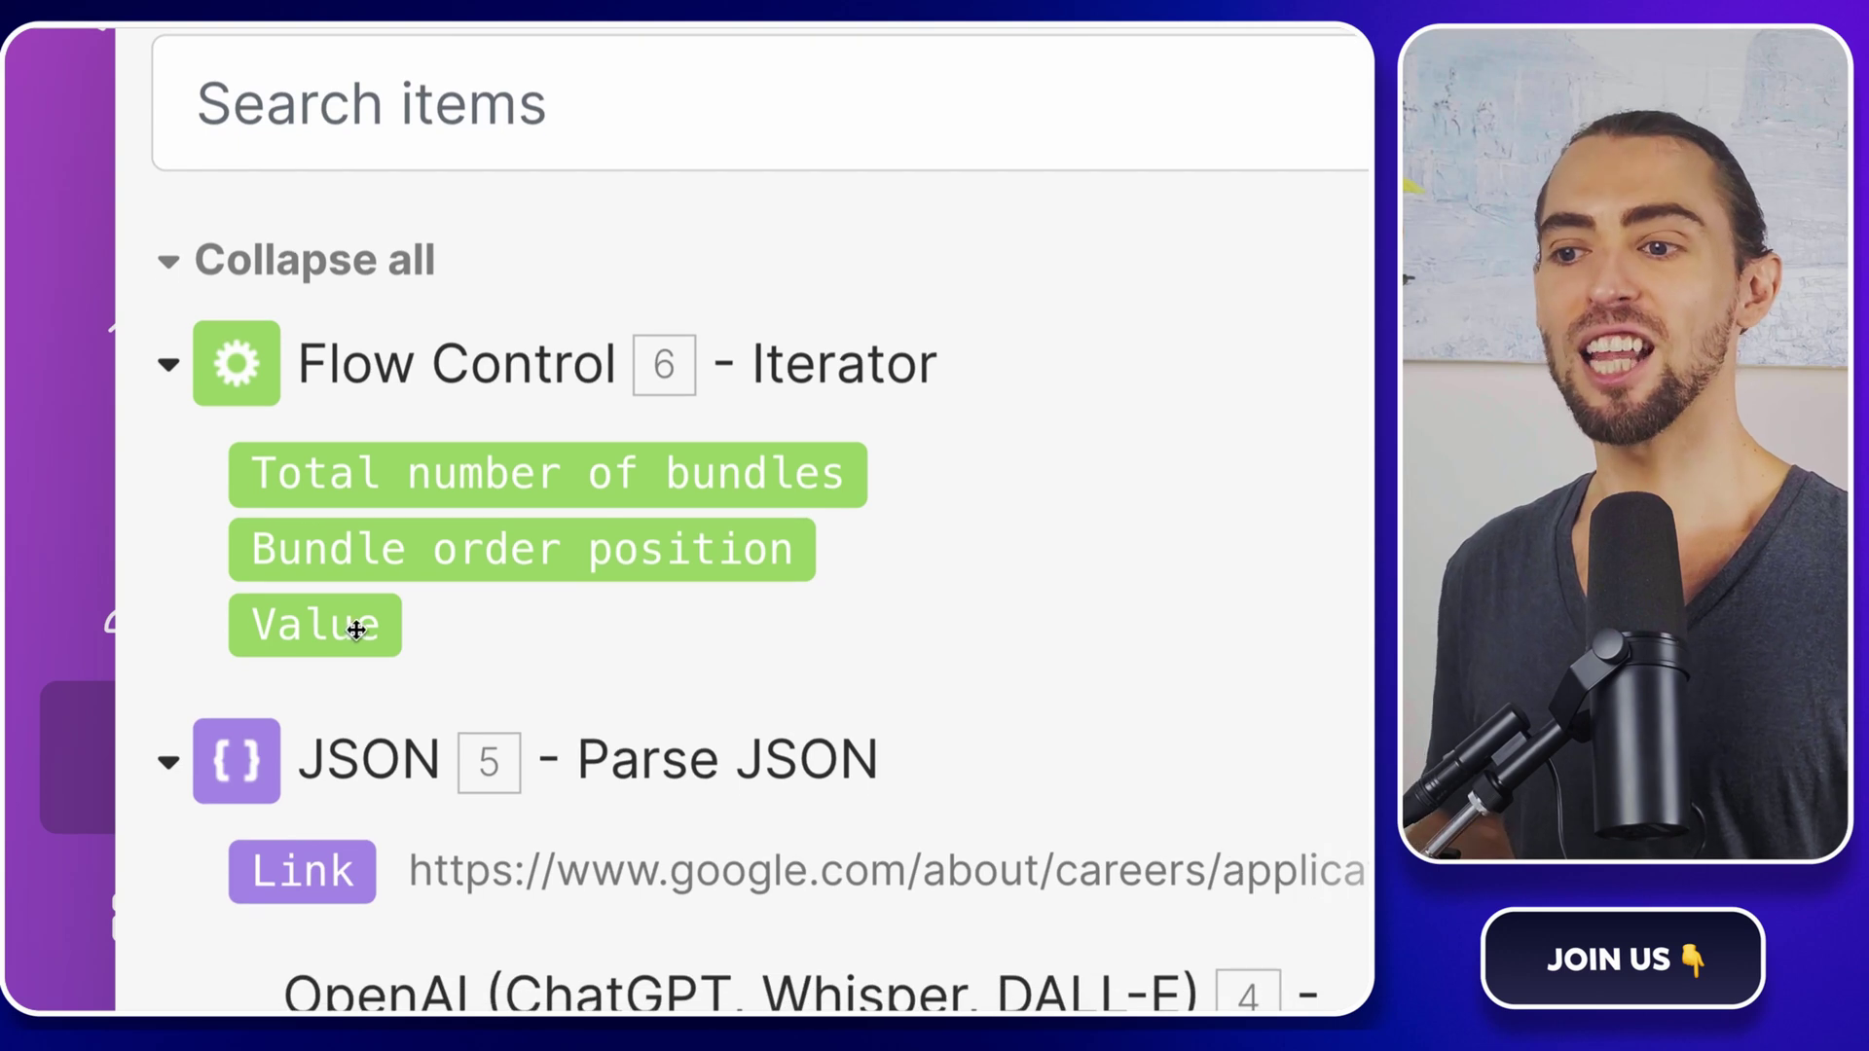
click(355, 629)
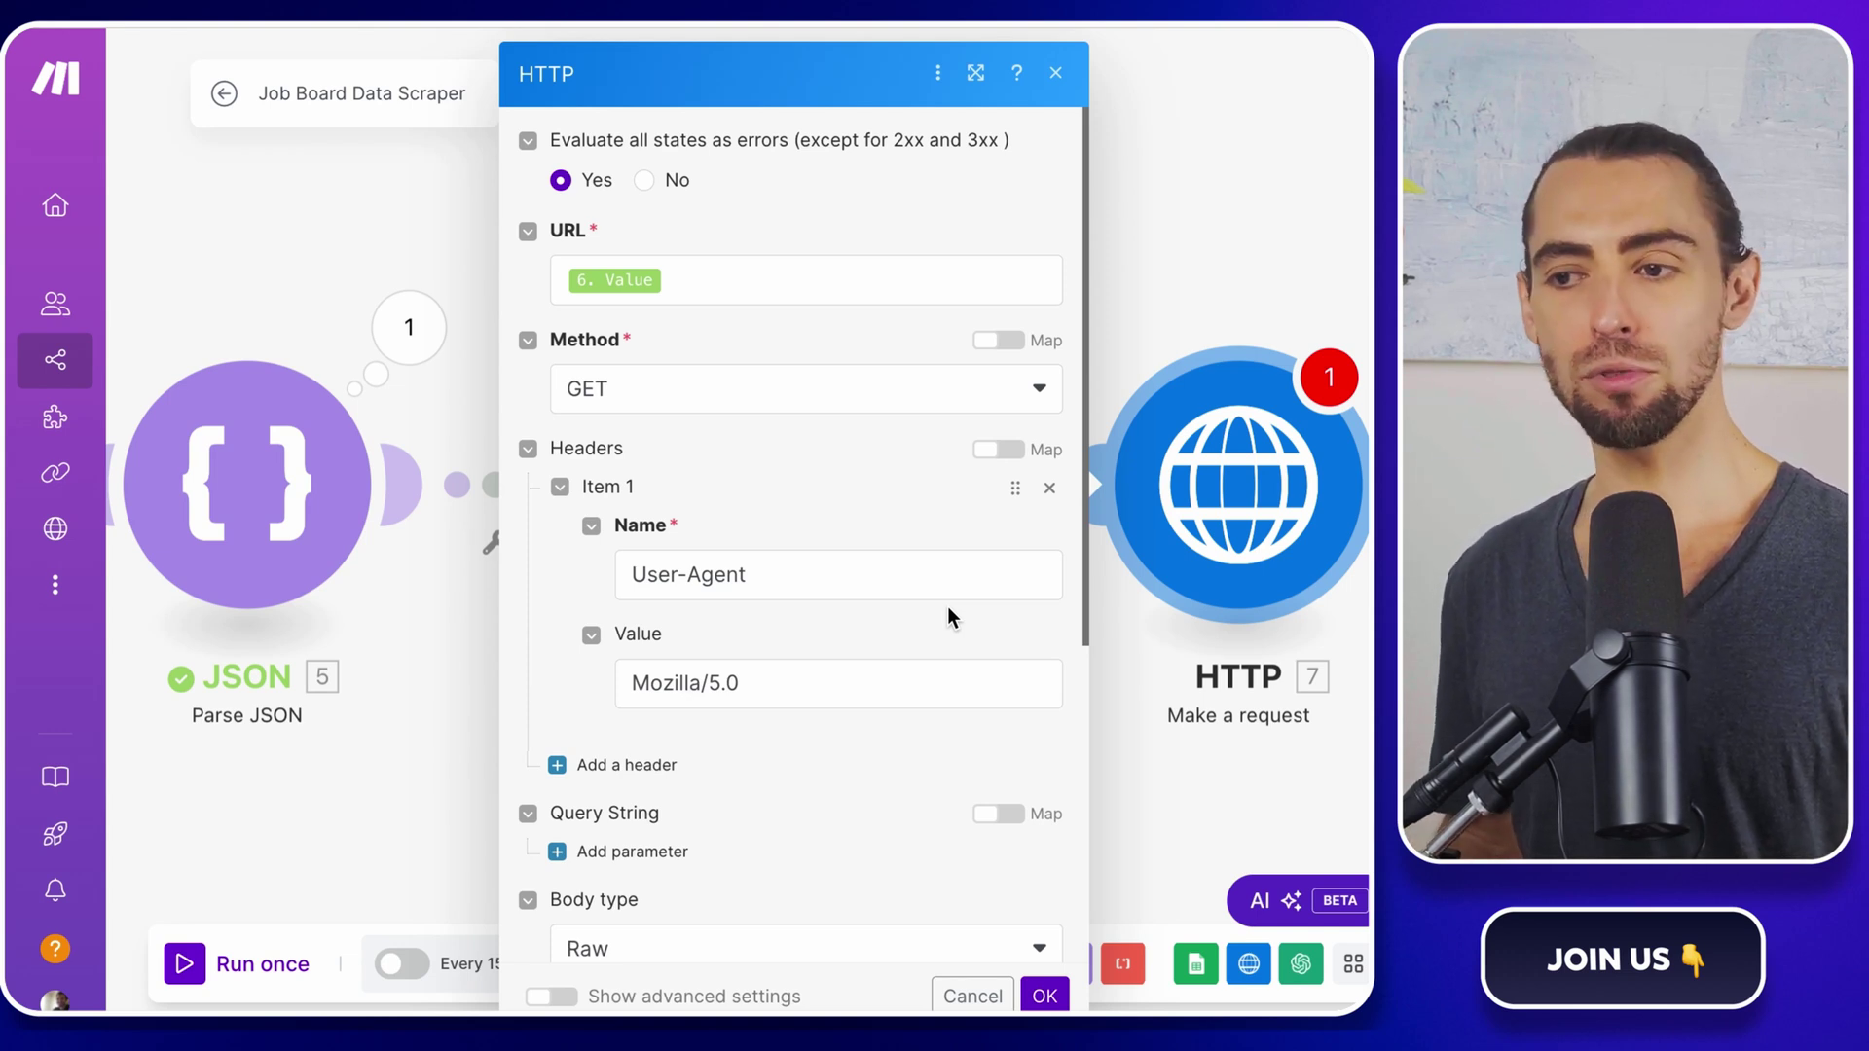
scroll(948, 607, down, 5)
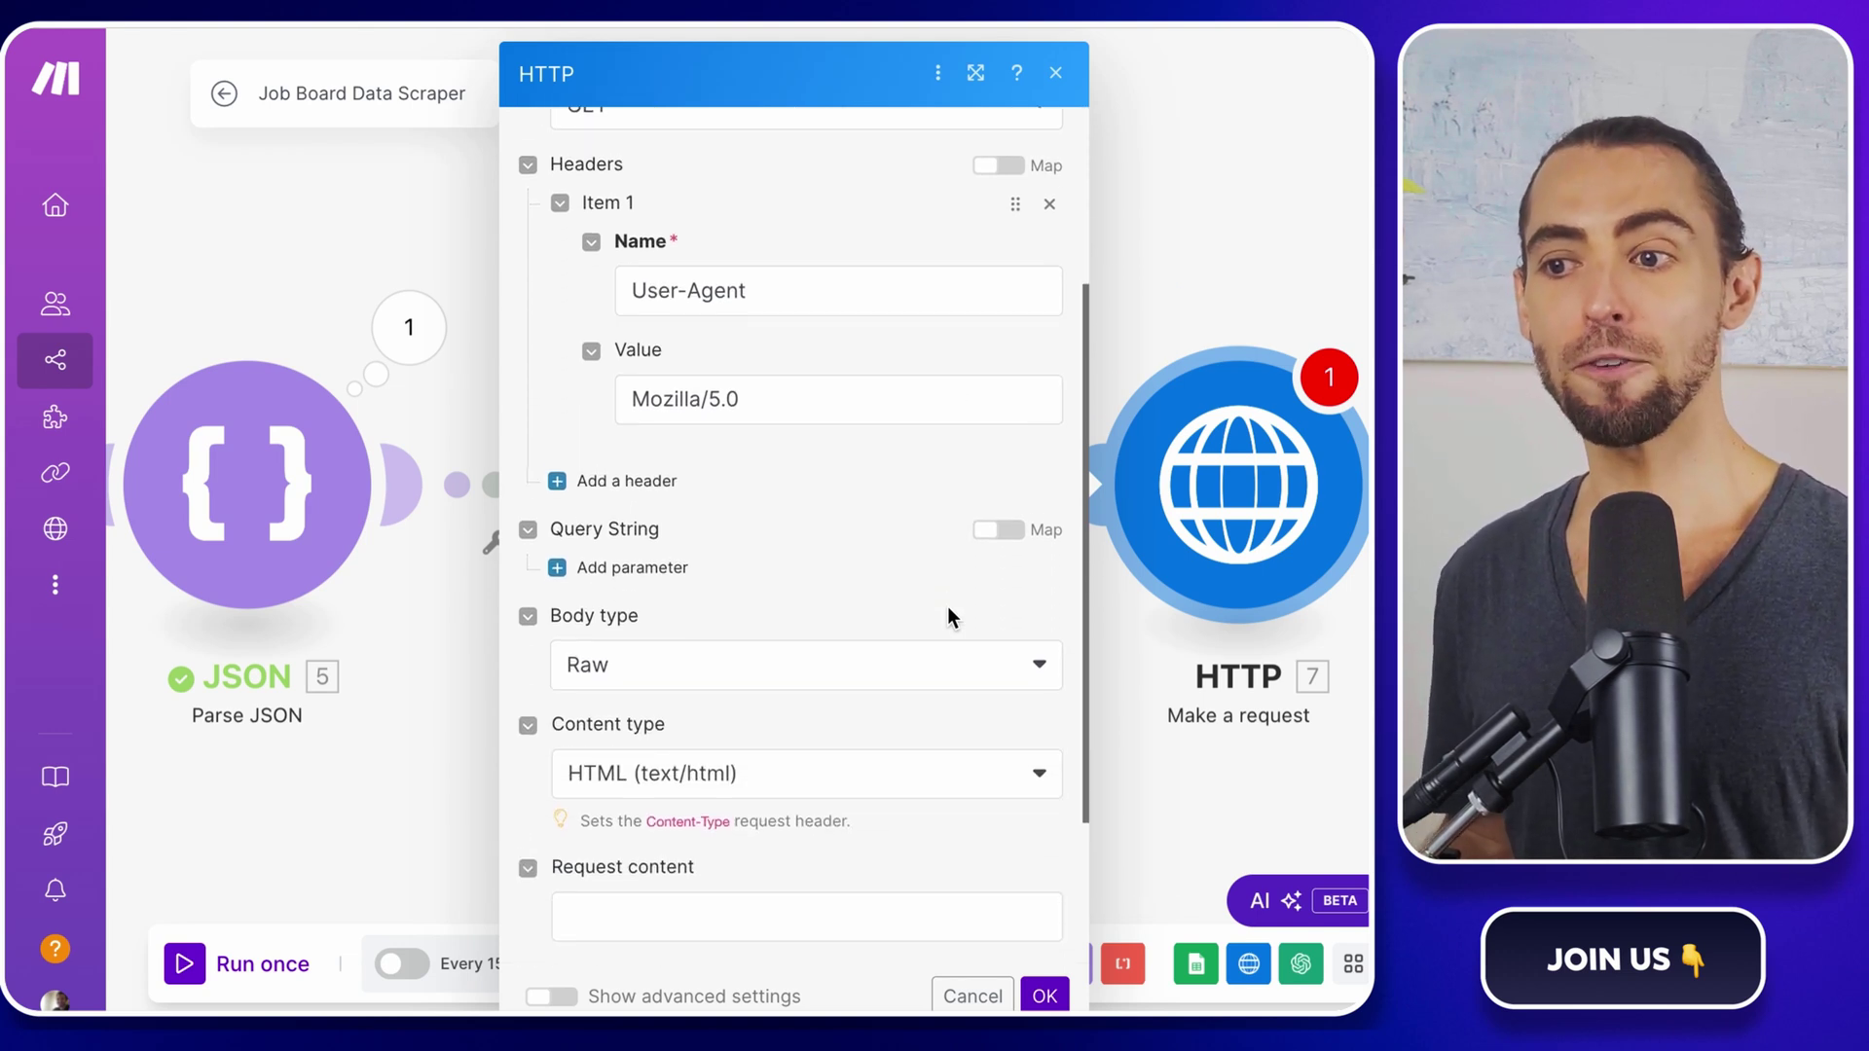
scroll(948, 606, down, 1)
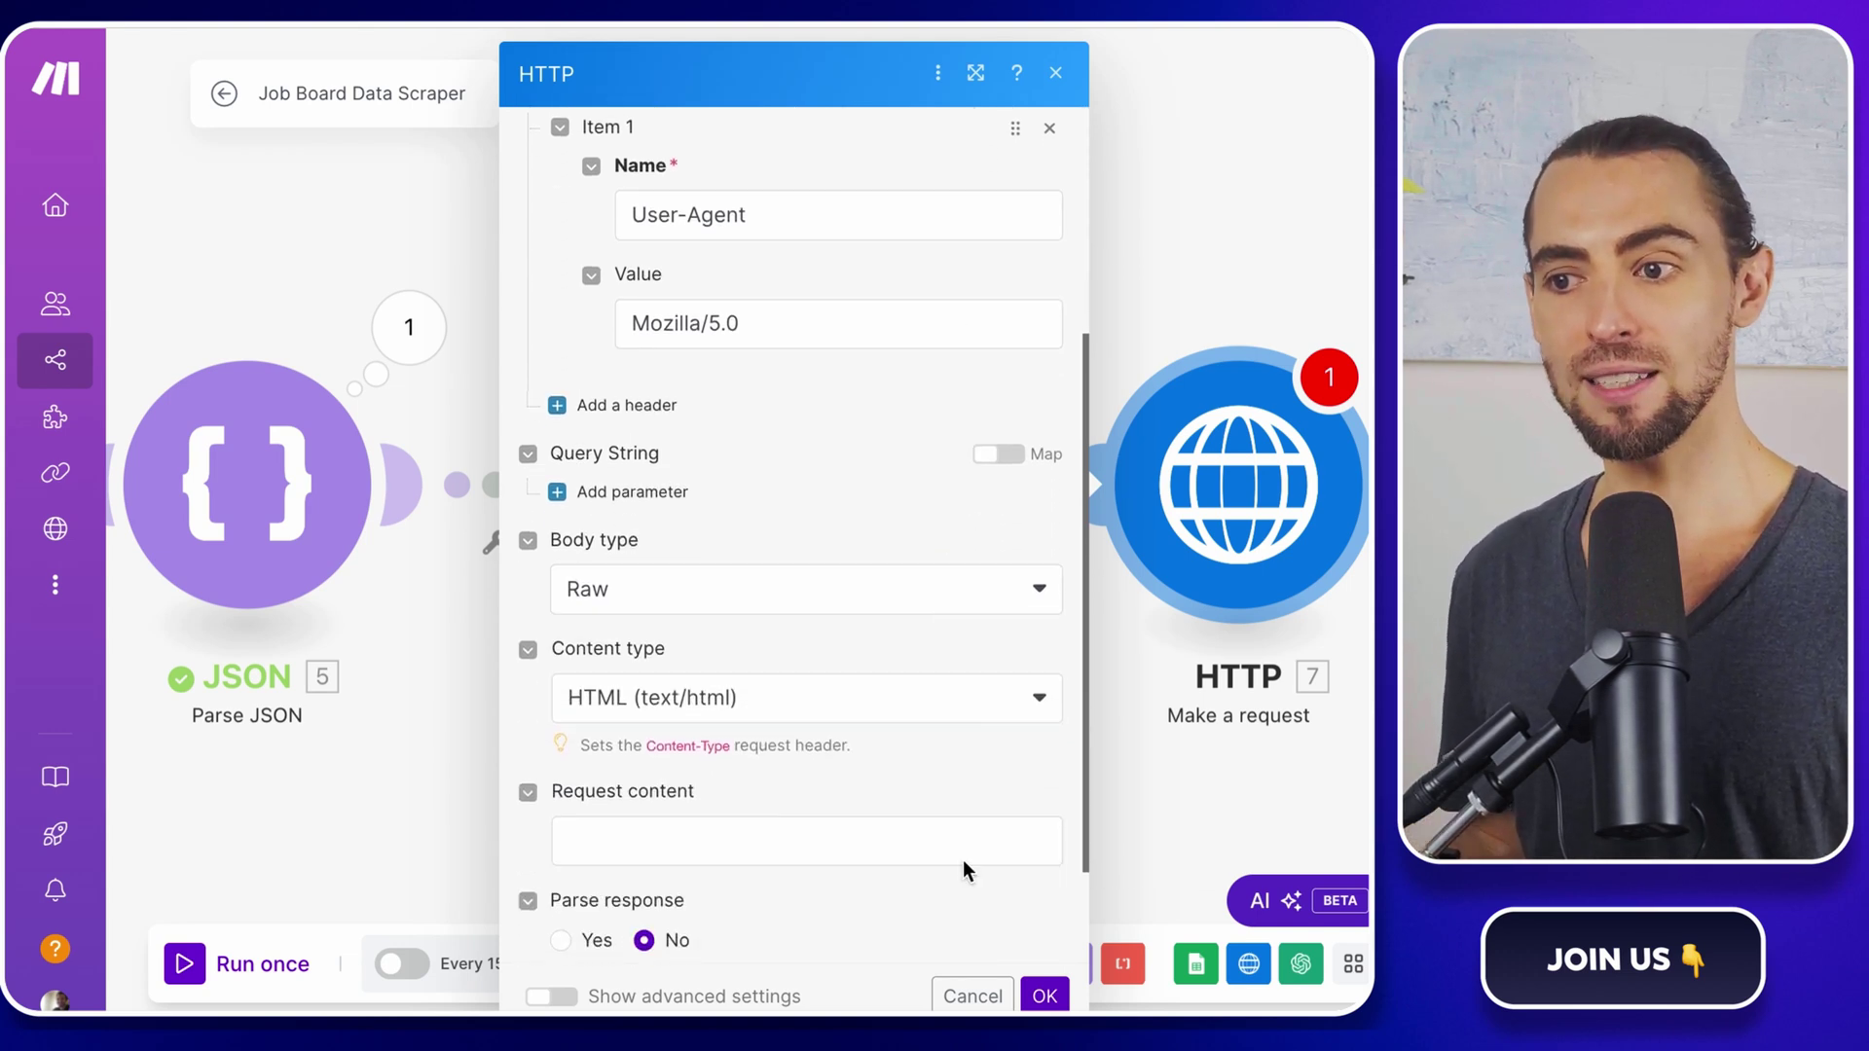
click(1047, 998)
Step: Test-run the scenario and check the requests return status 200 with job-page HTML
click(197, 981)
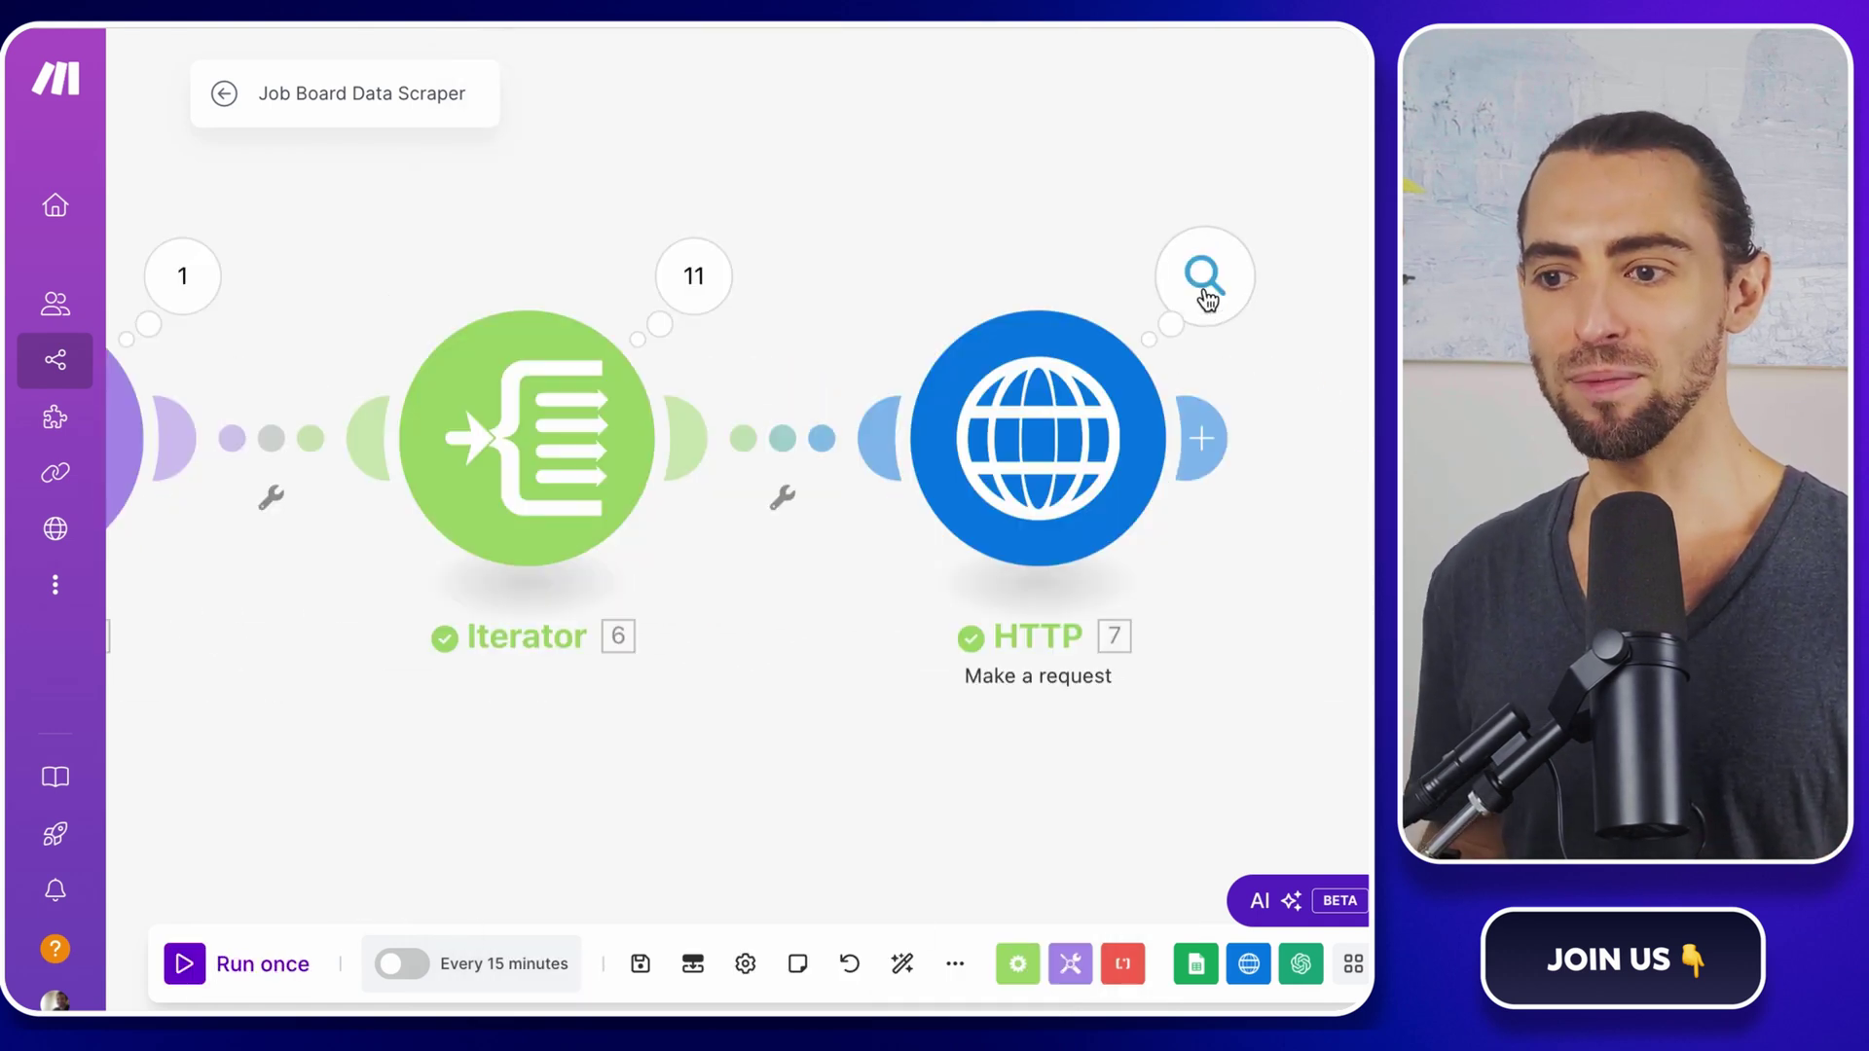
click(1203, 300)
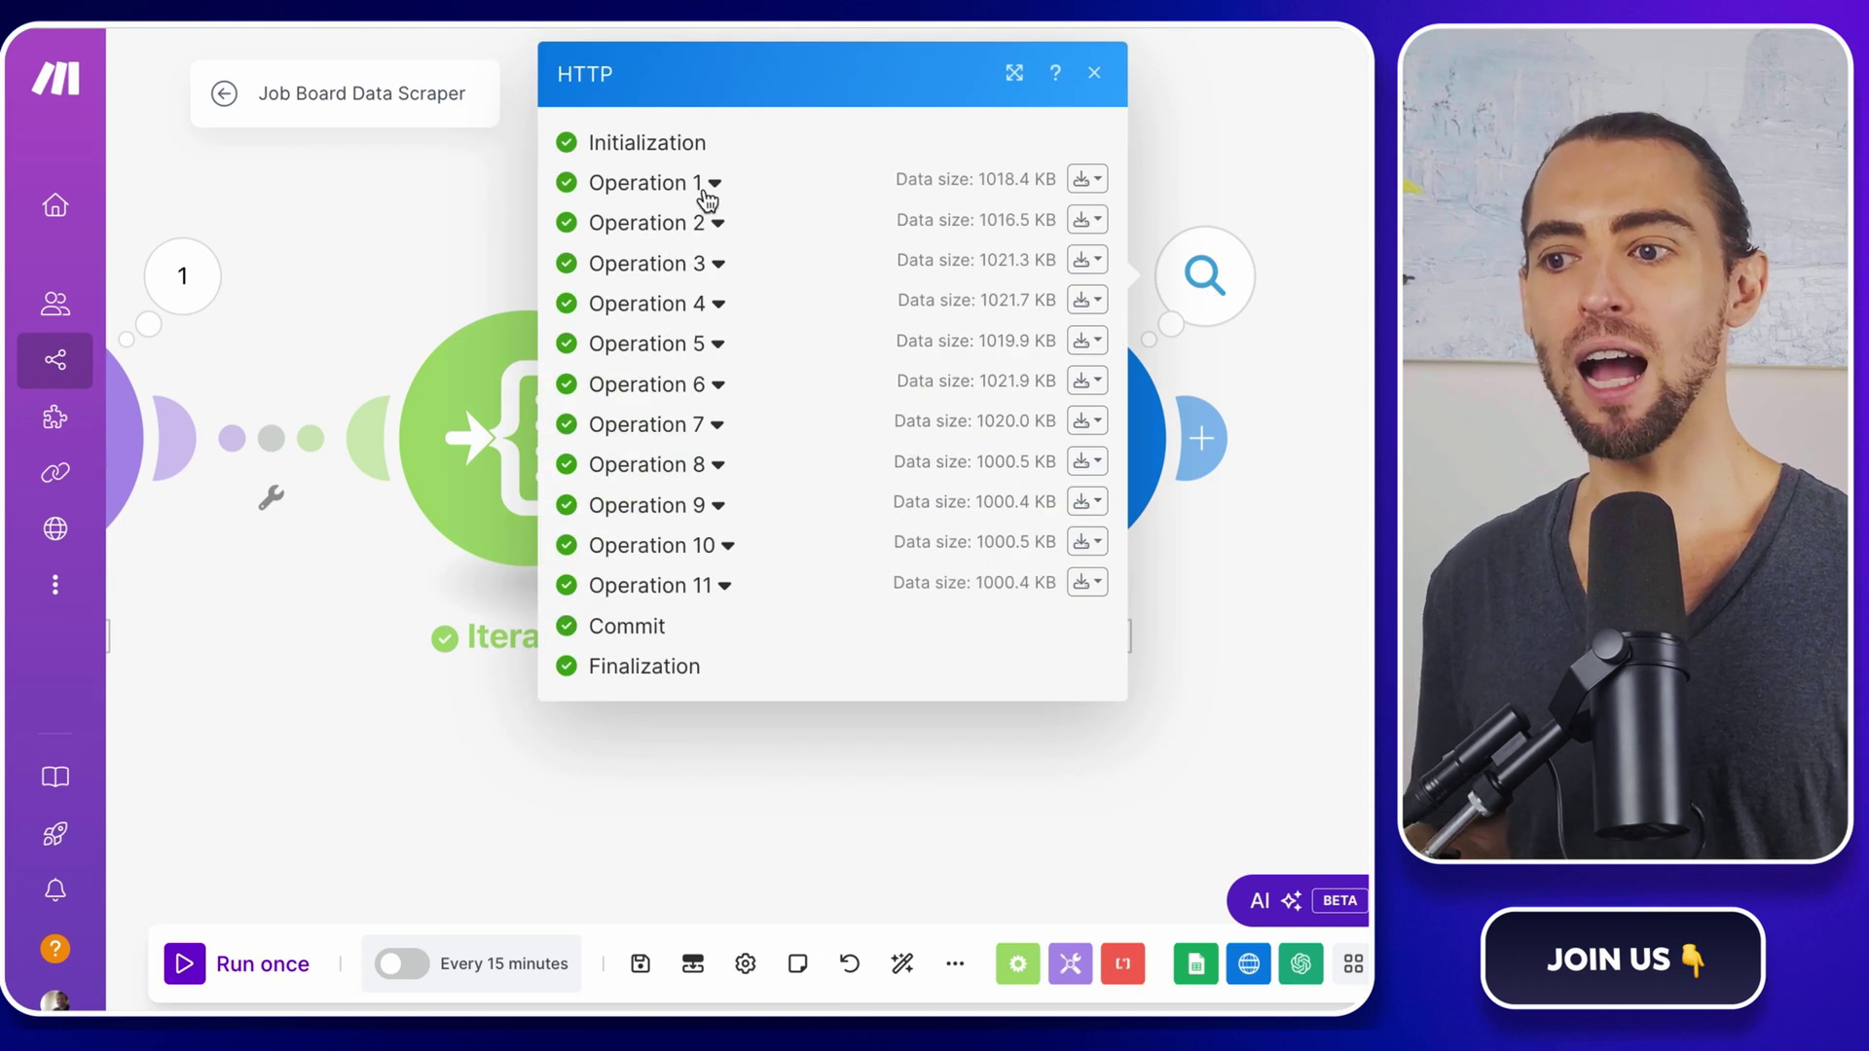
click(646, 183)
double_click(418, 244)
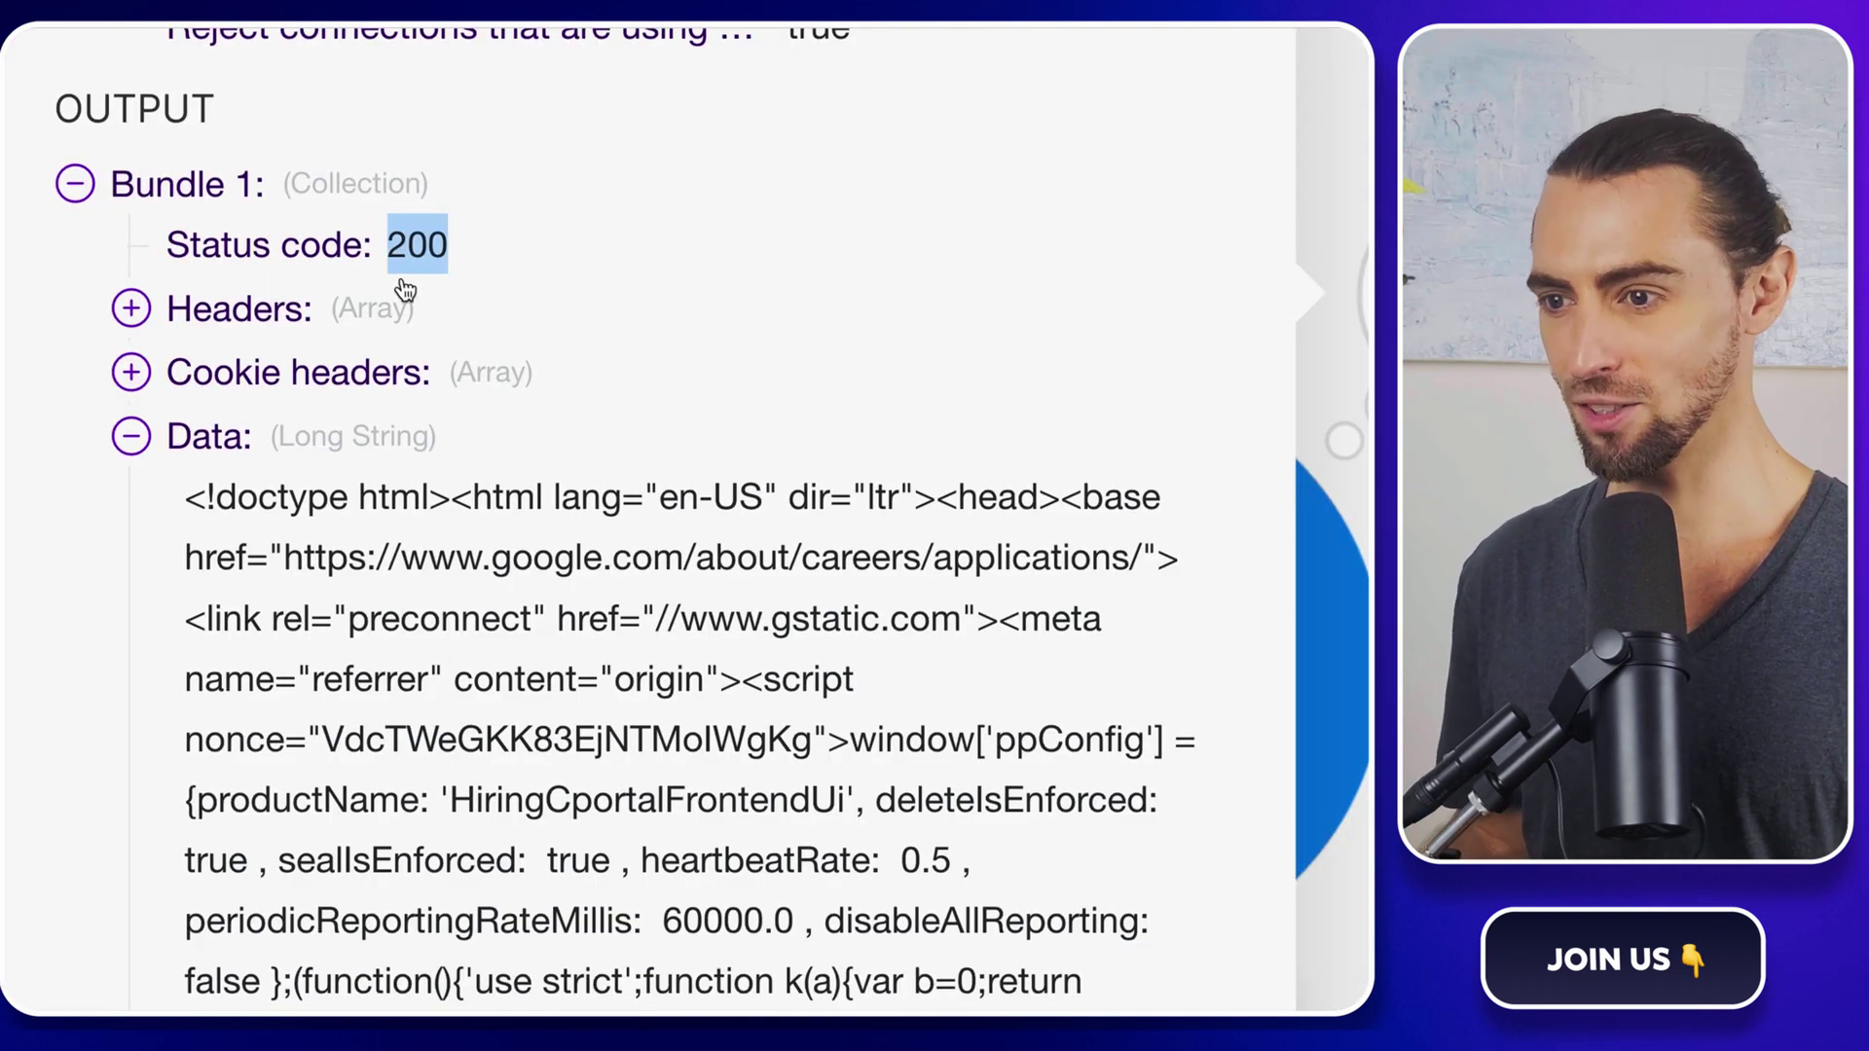
mouse_move(185, 494)
mouse_down()
mouse_move(993, 756)
mouse_move(1149, 981)
mouse_up()
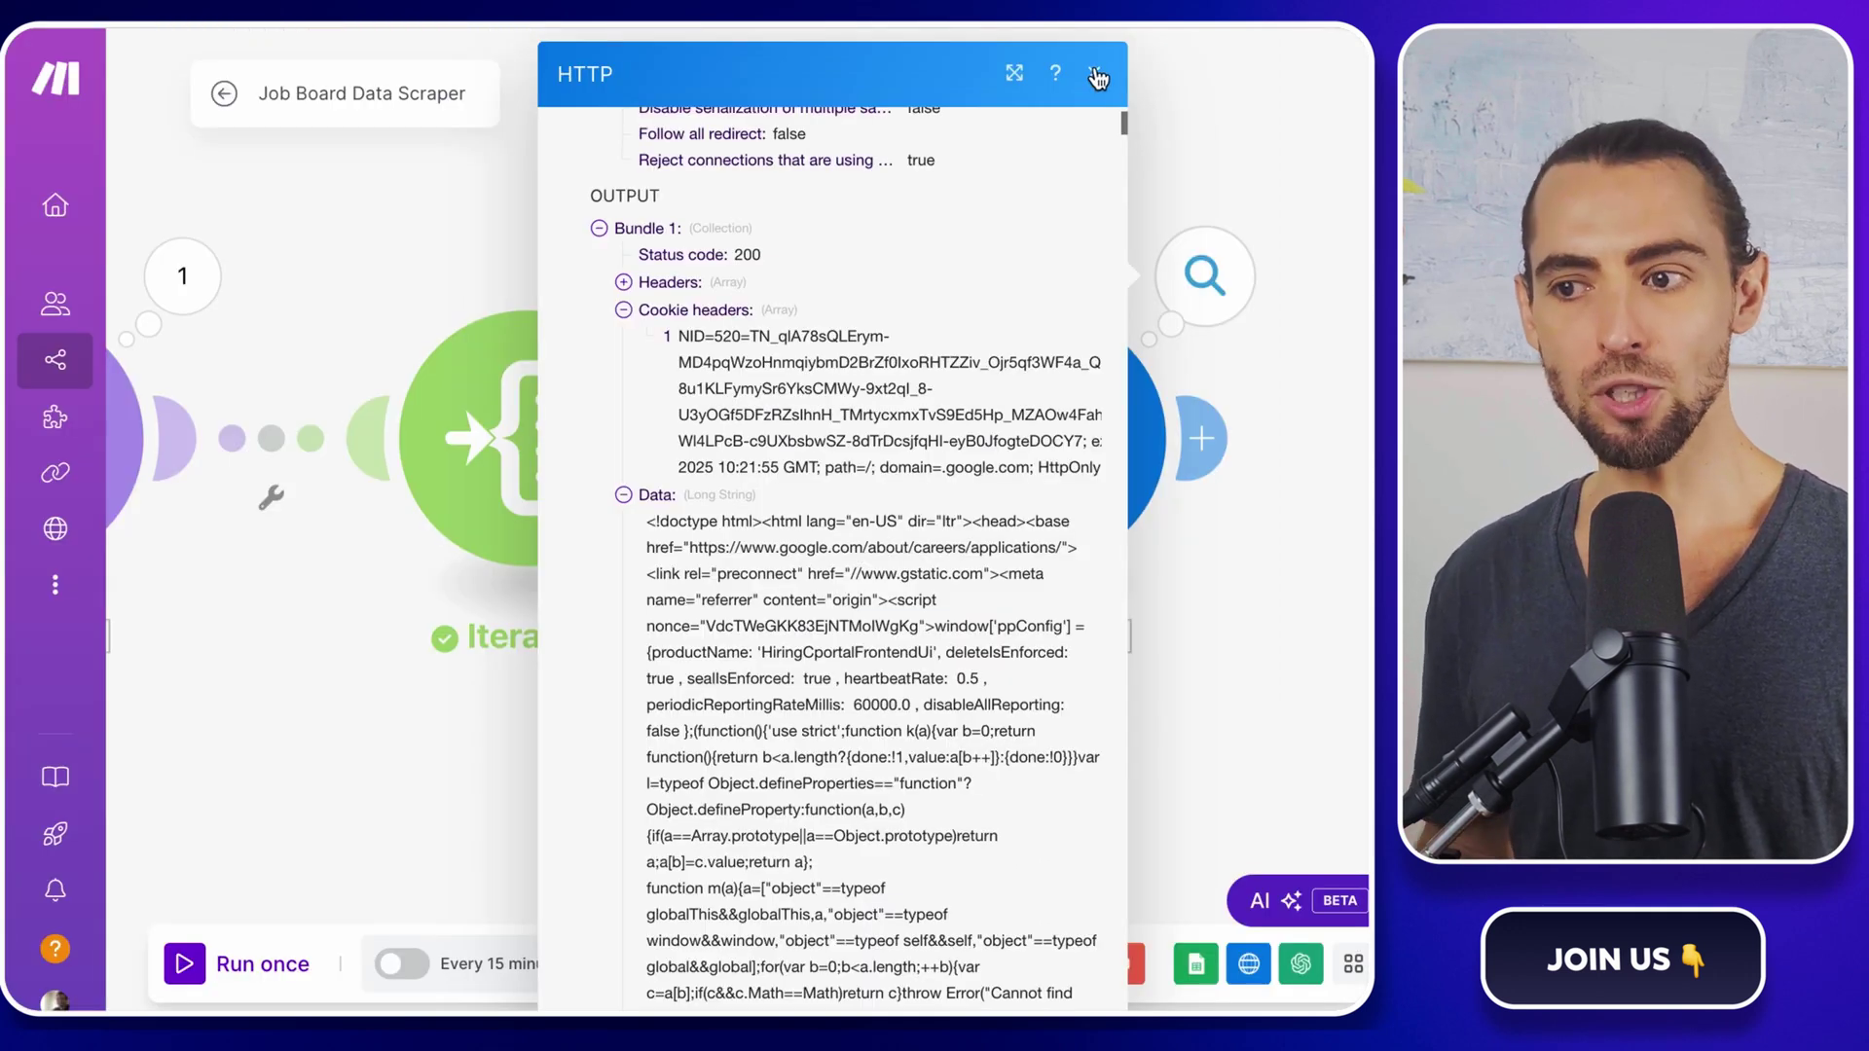
click(1098, 76)
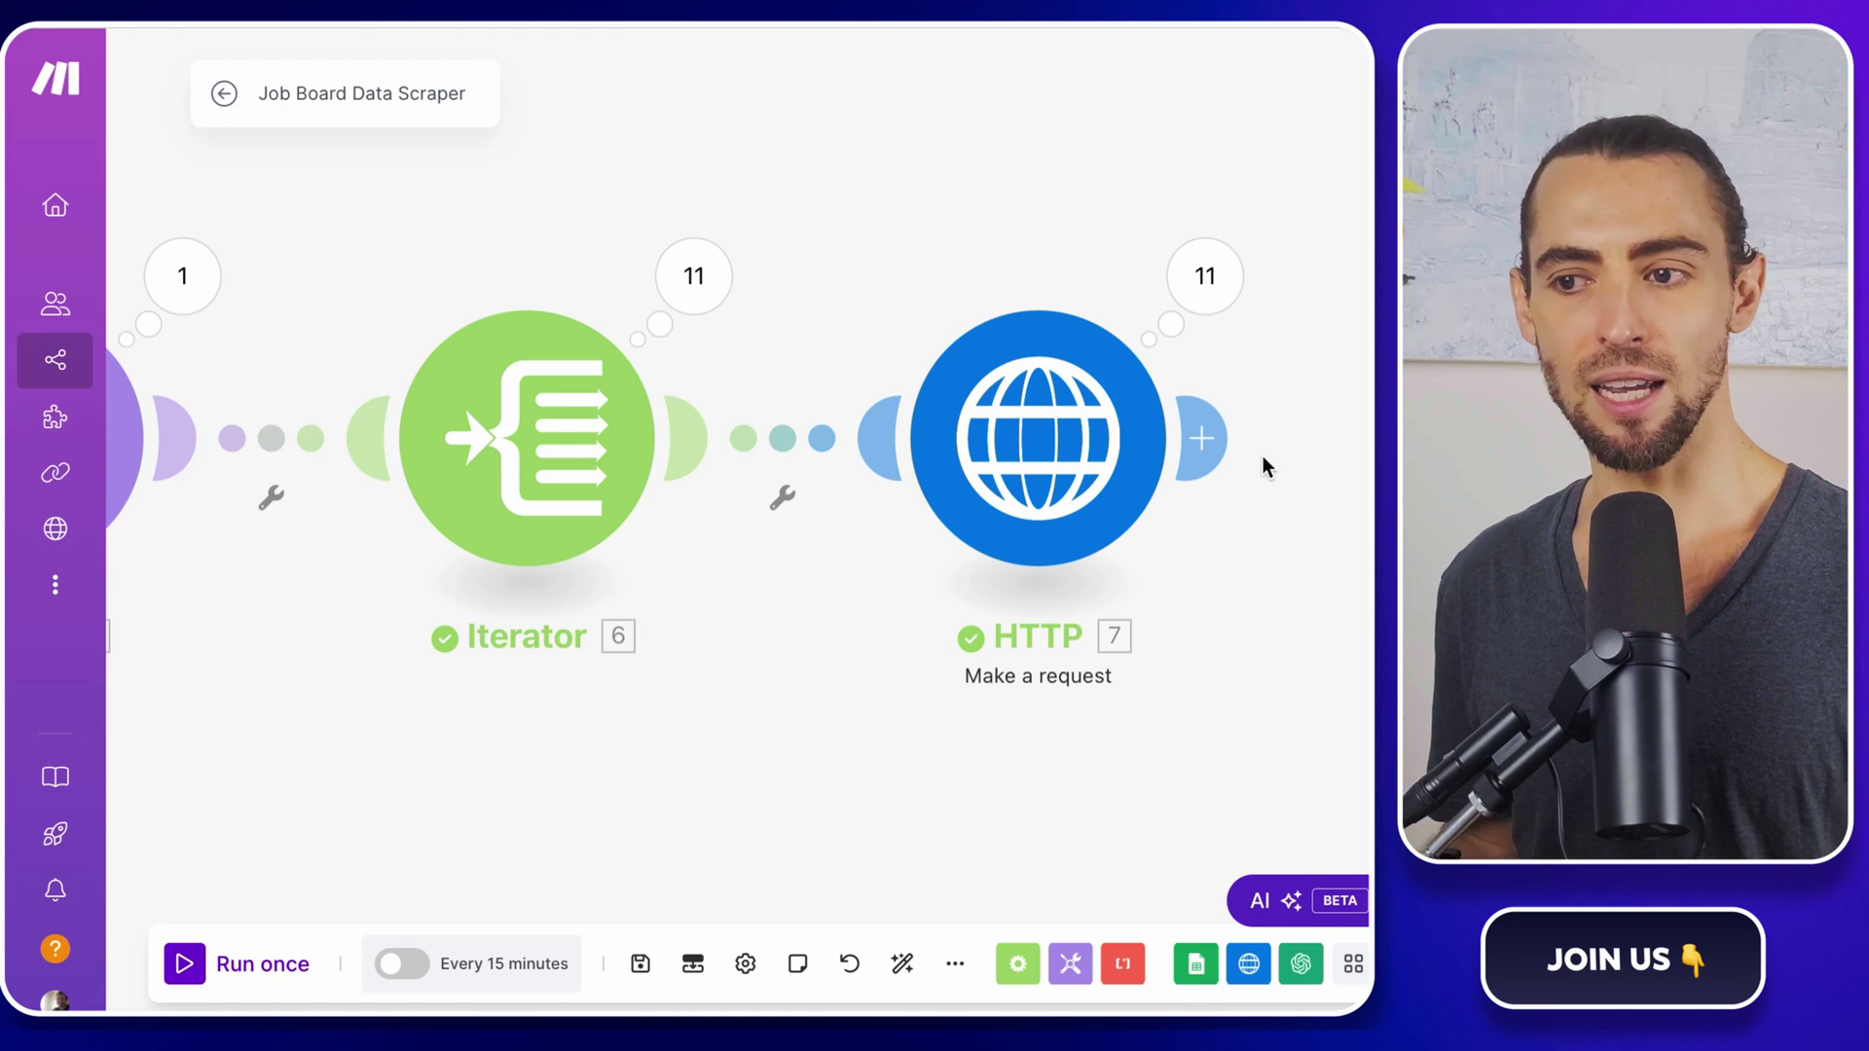
Step: Add a Text parser HTML to text module after the HTTP request, mapping its Data into HTML
click(975, 435)
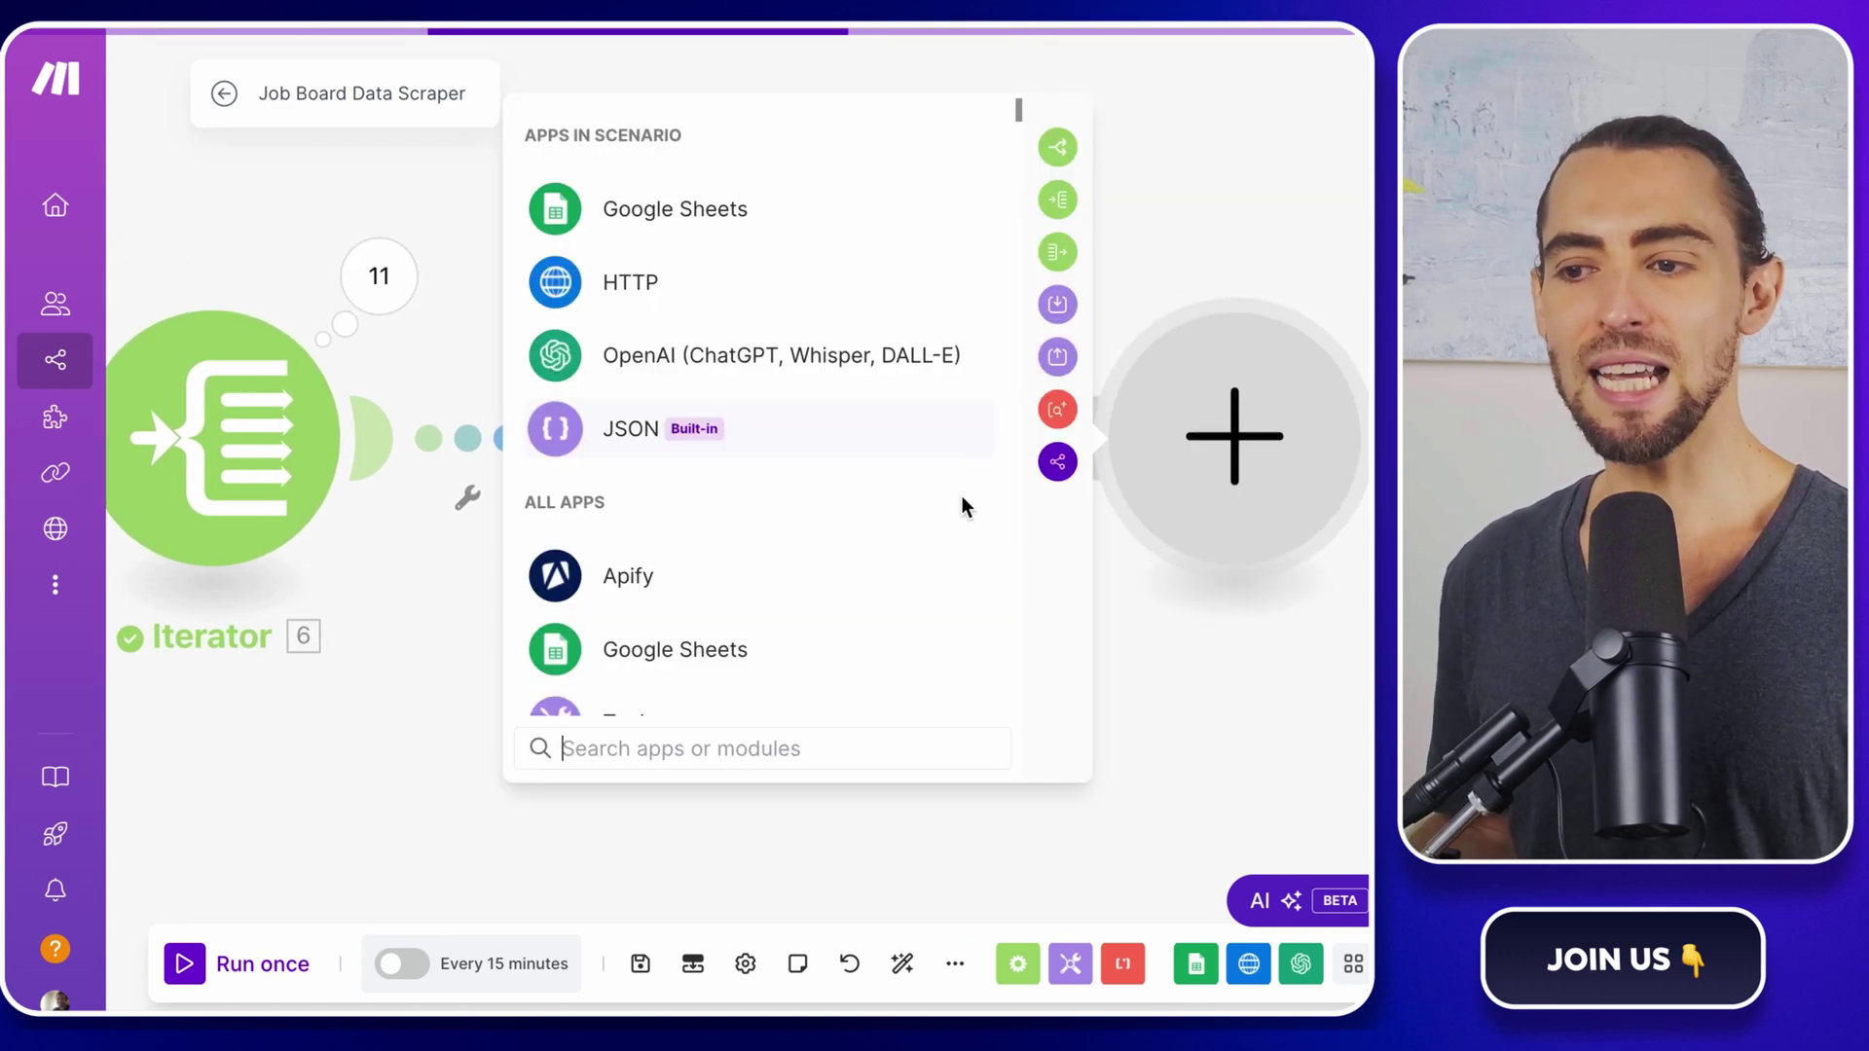
text(te)
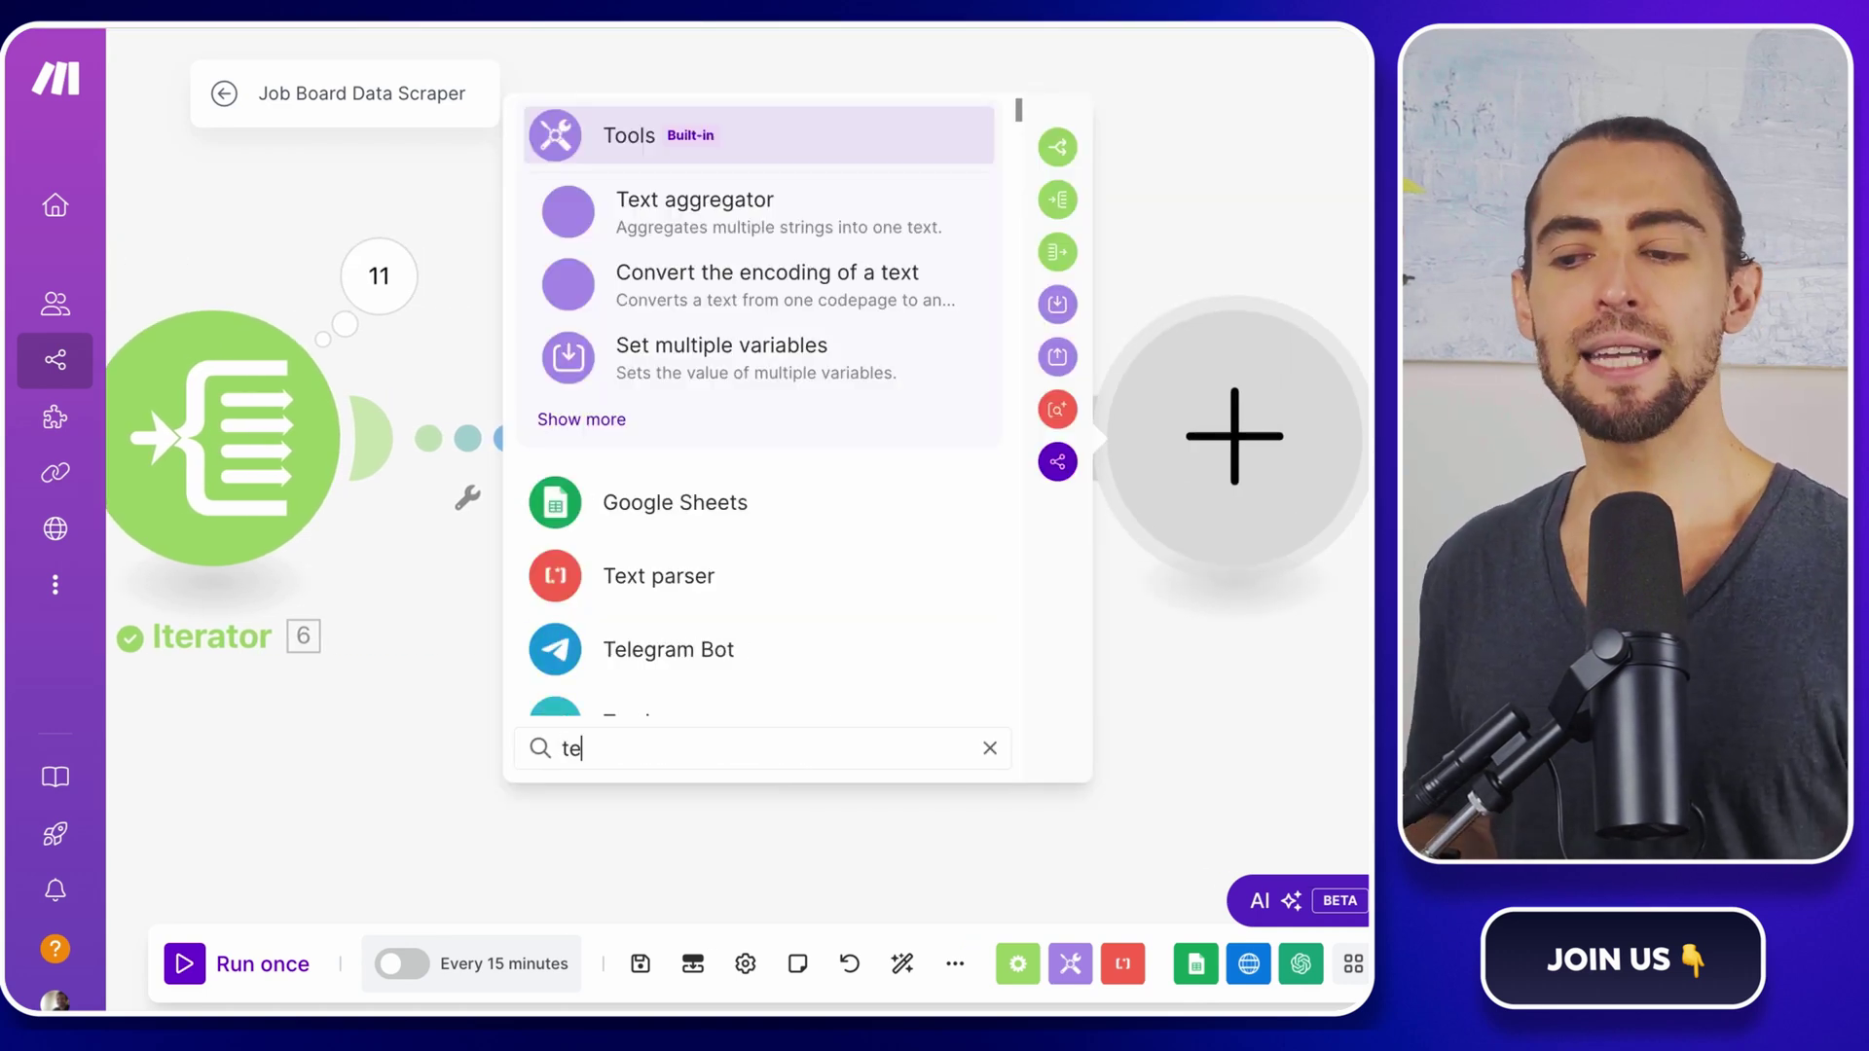
text(xt )
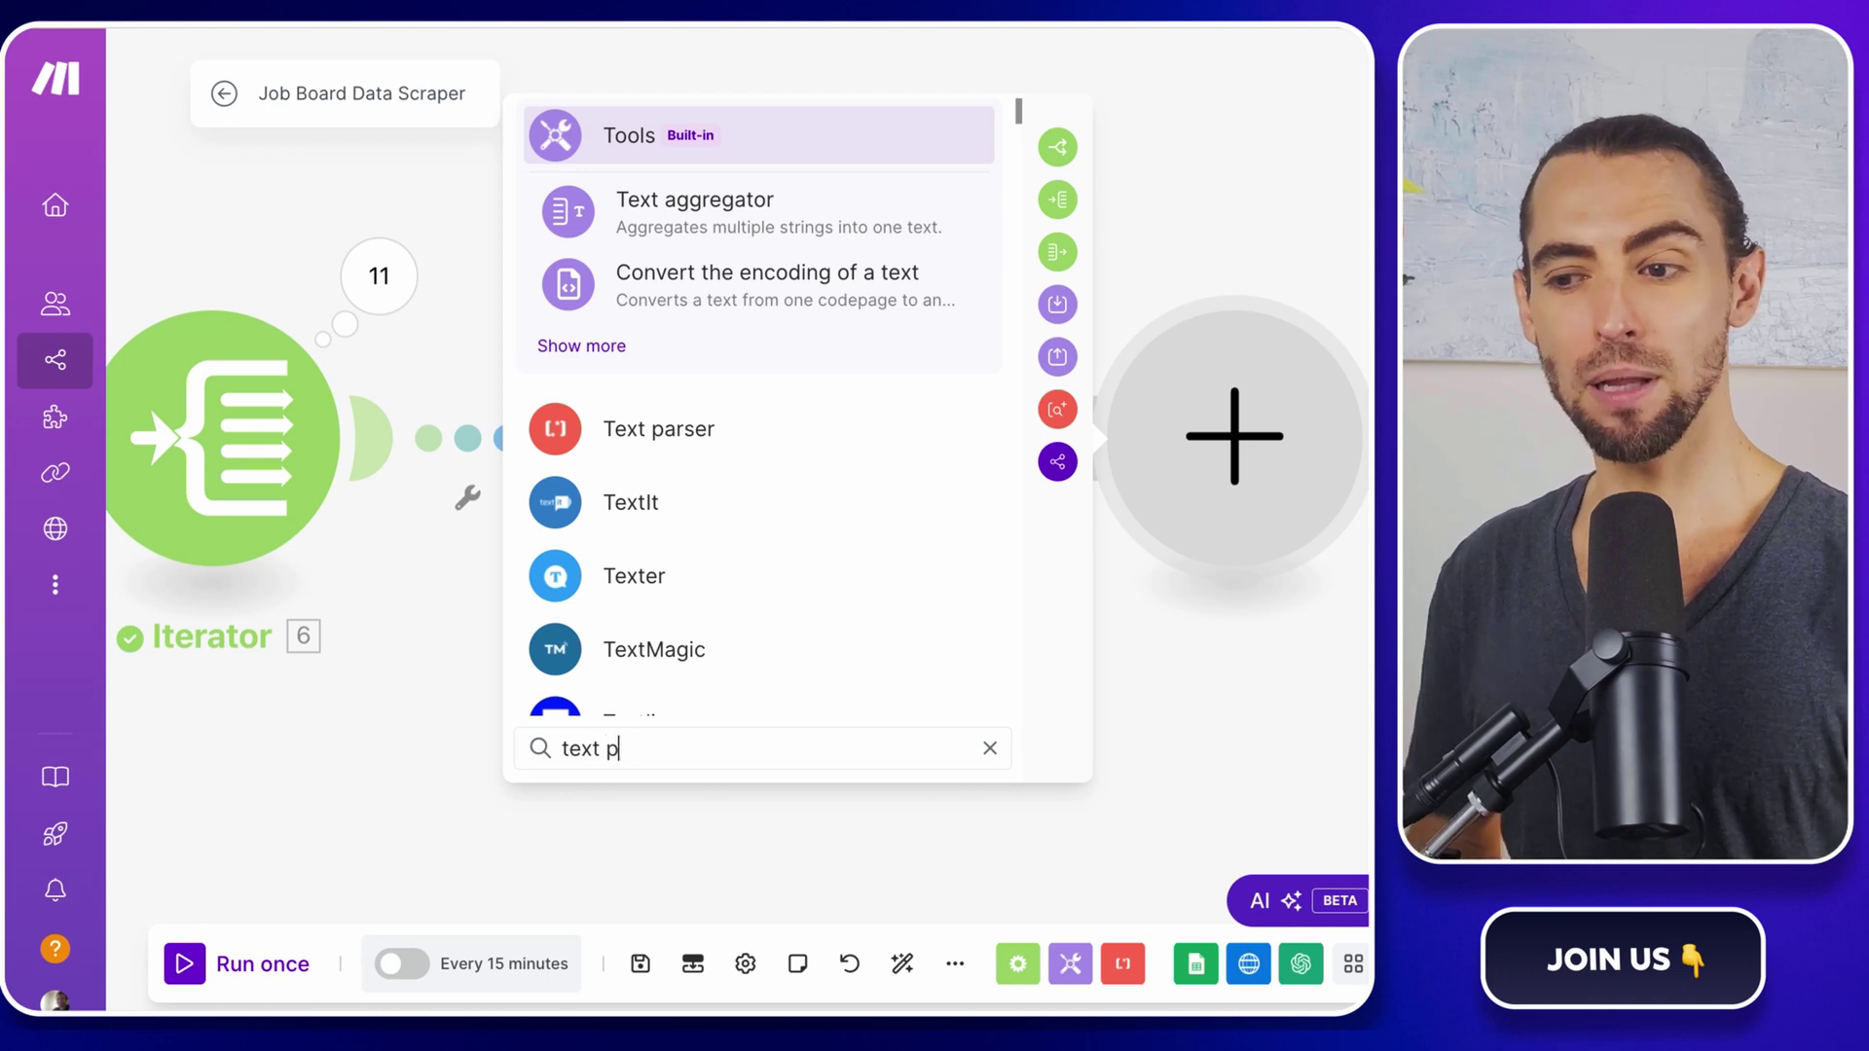
text(par)
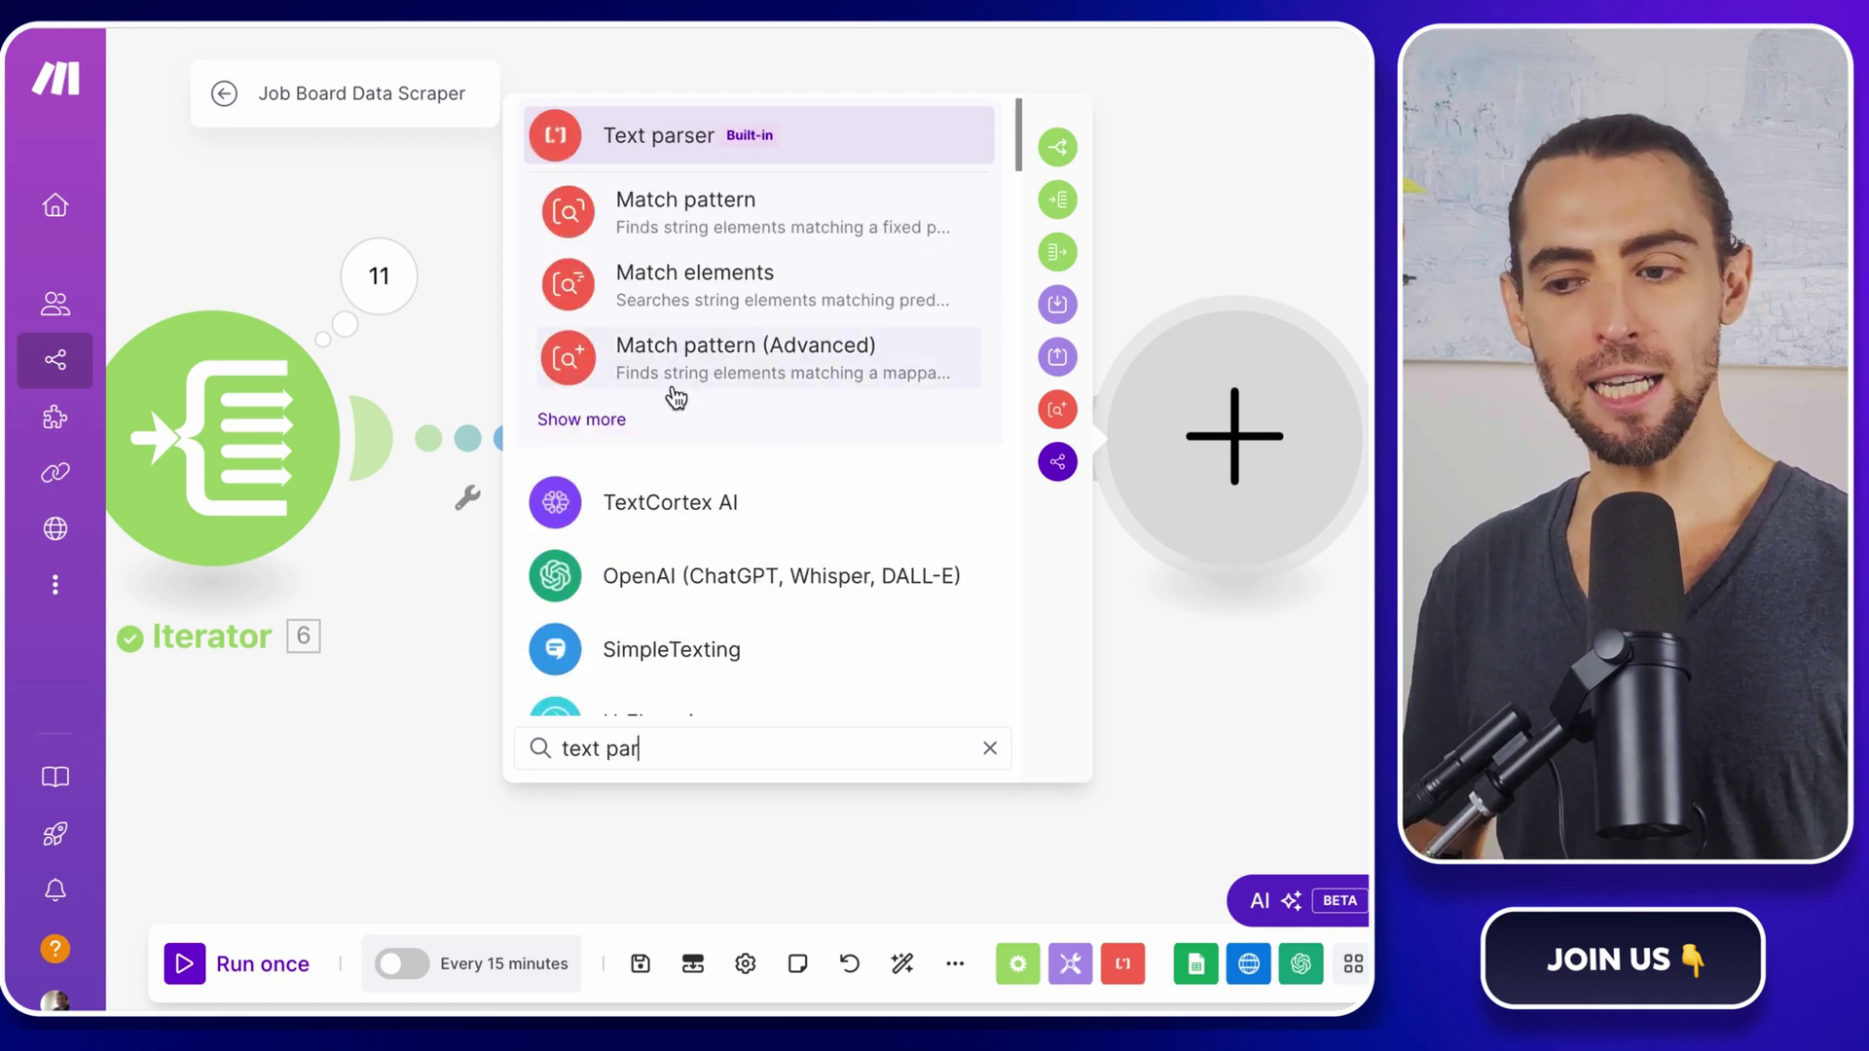
click(613, 420)
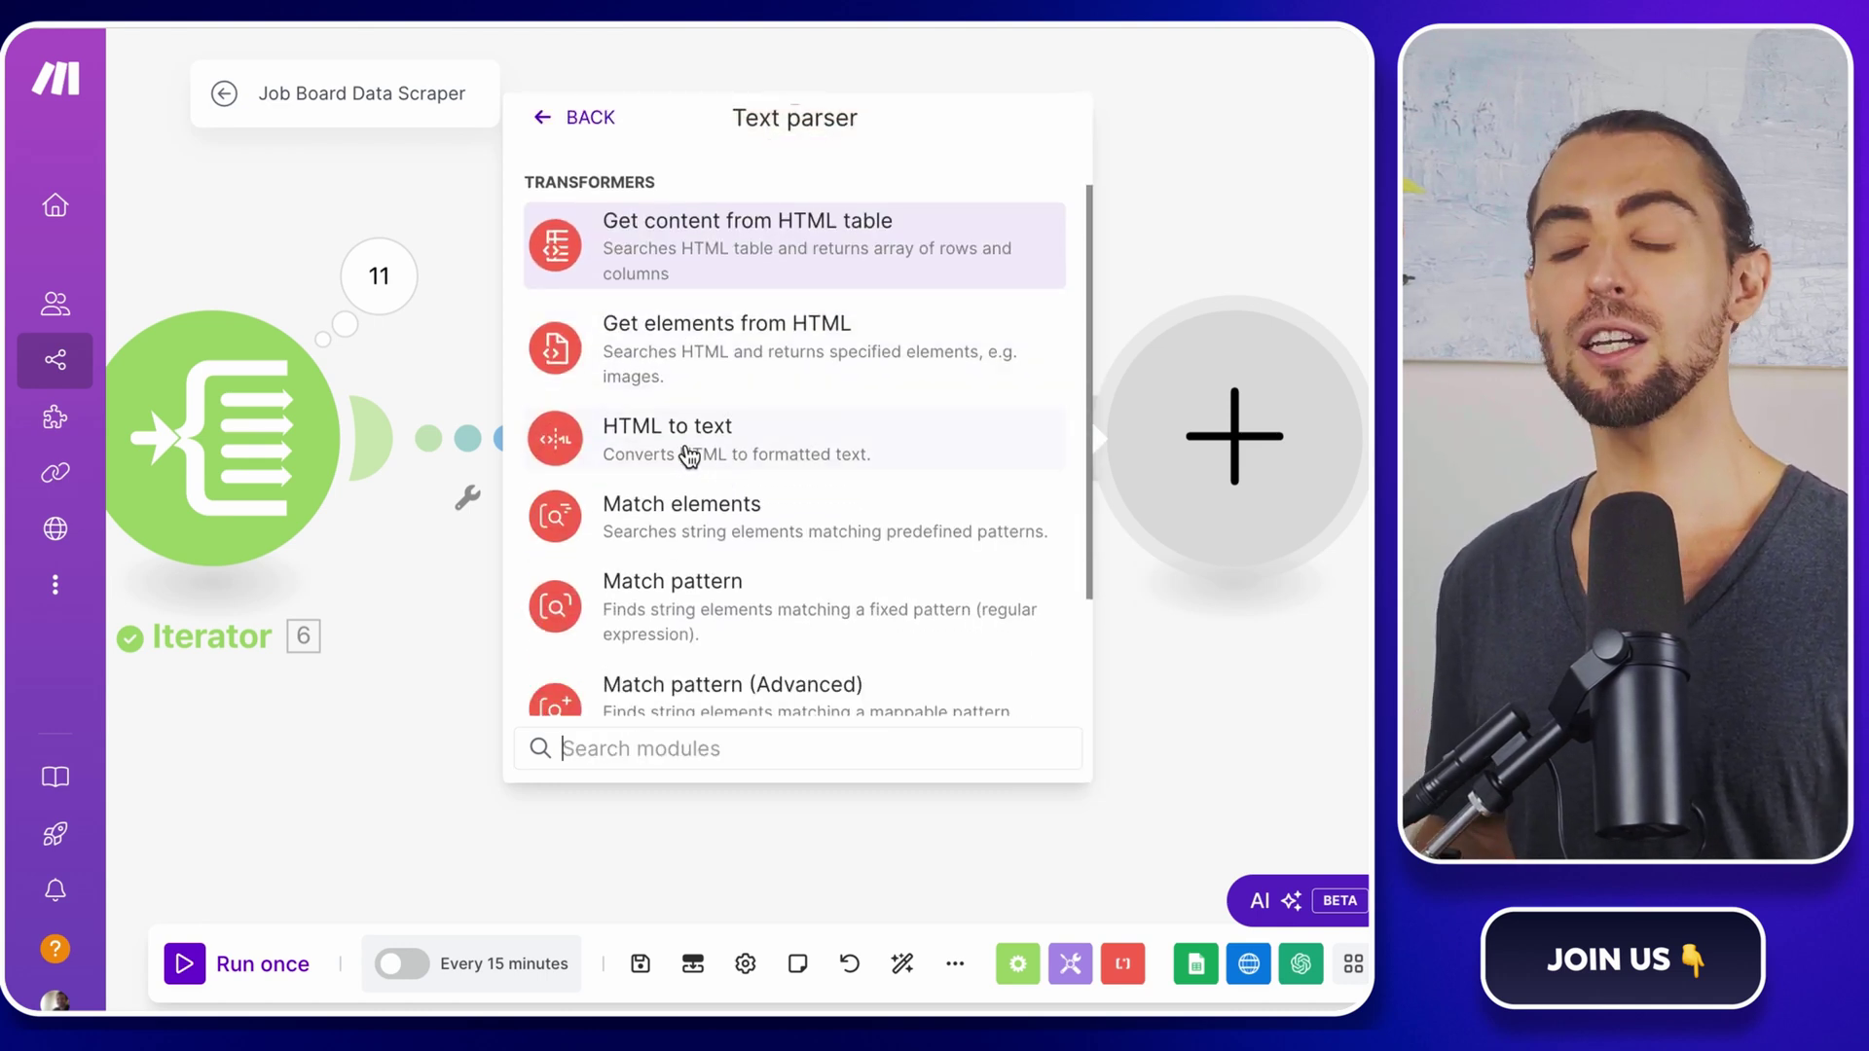
click(687, 456)
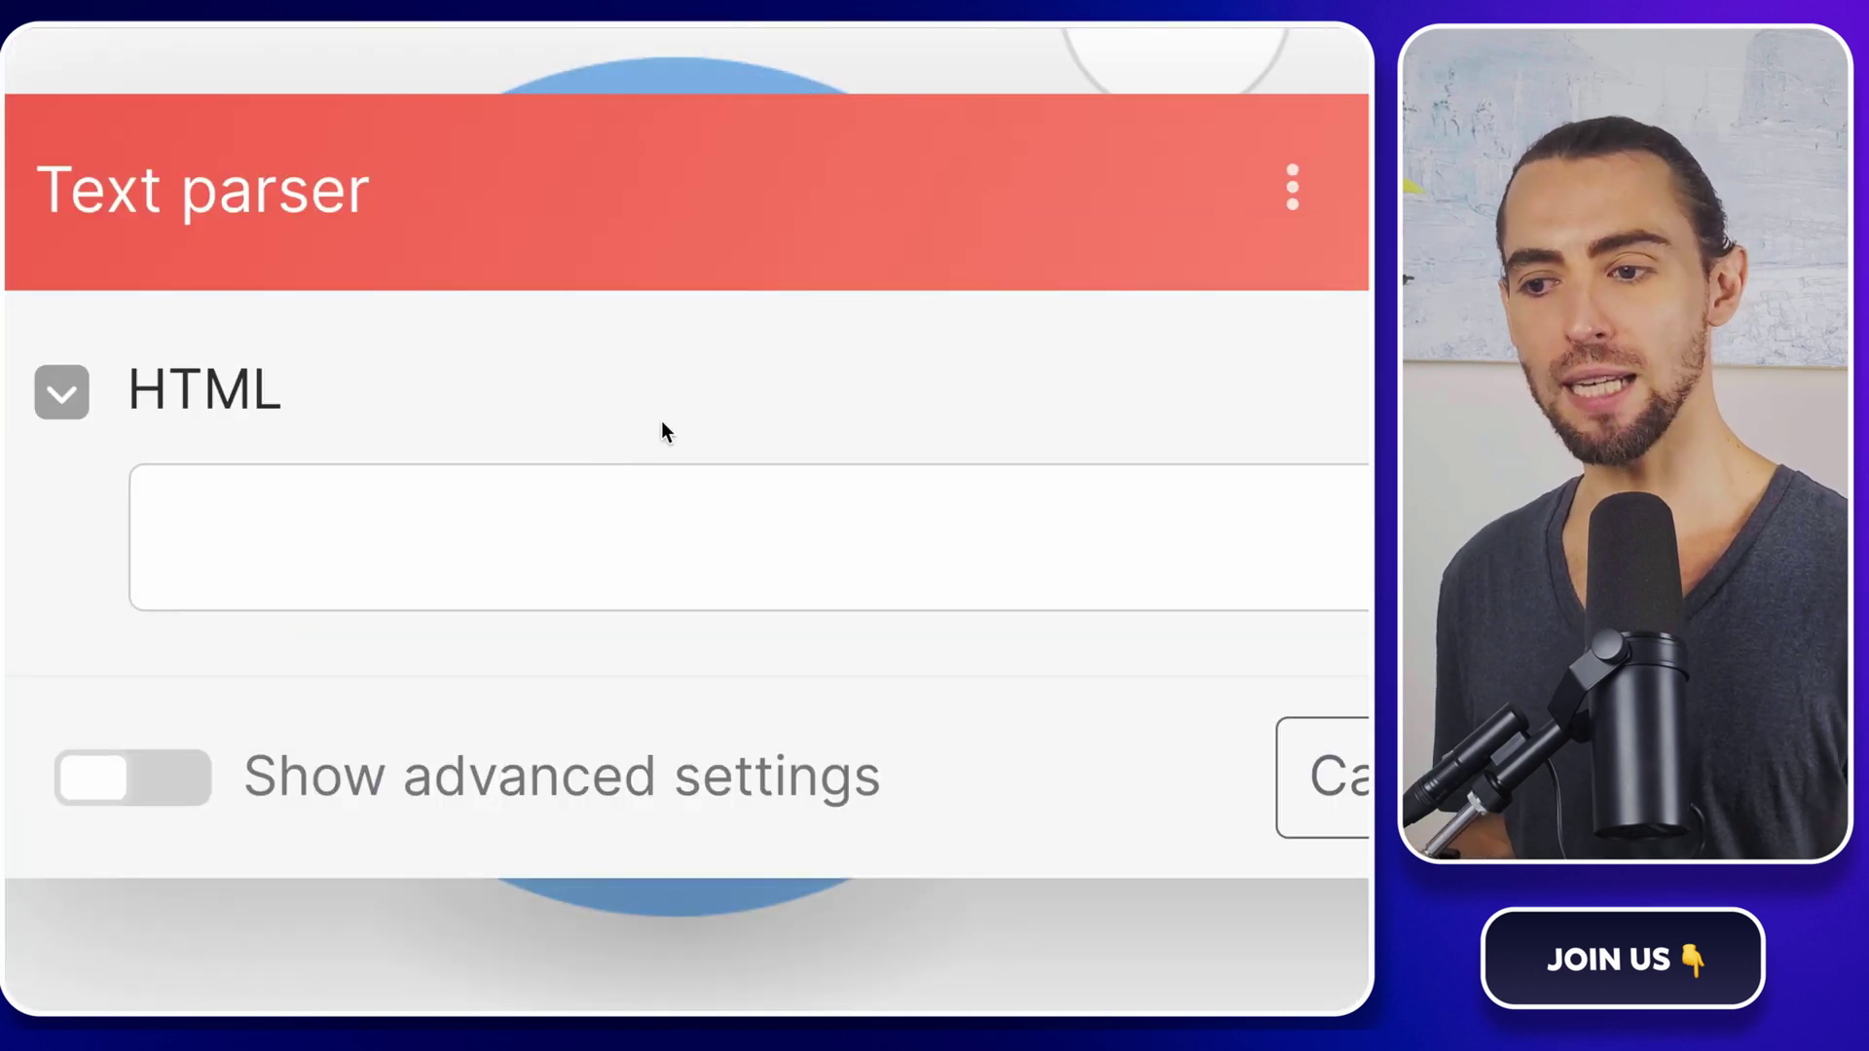
click(615, 520)
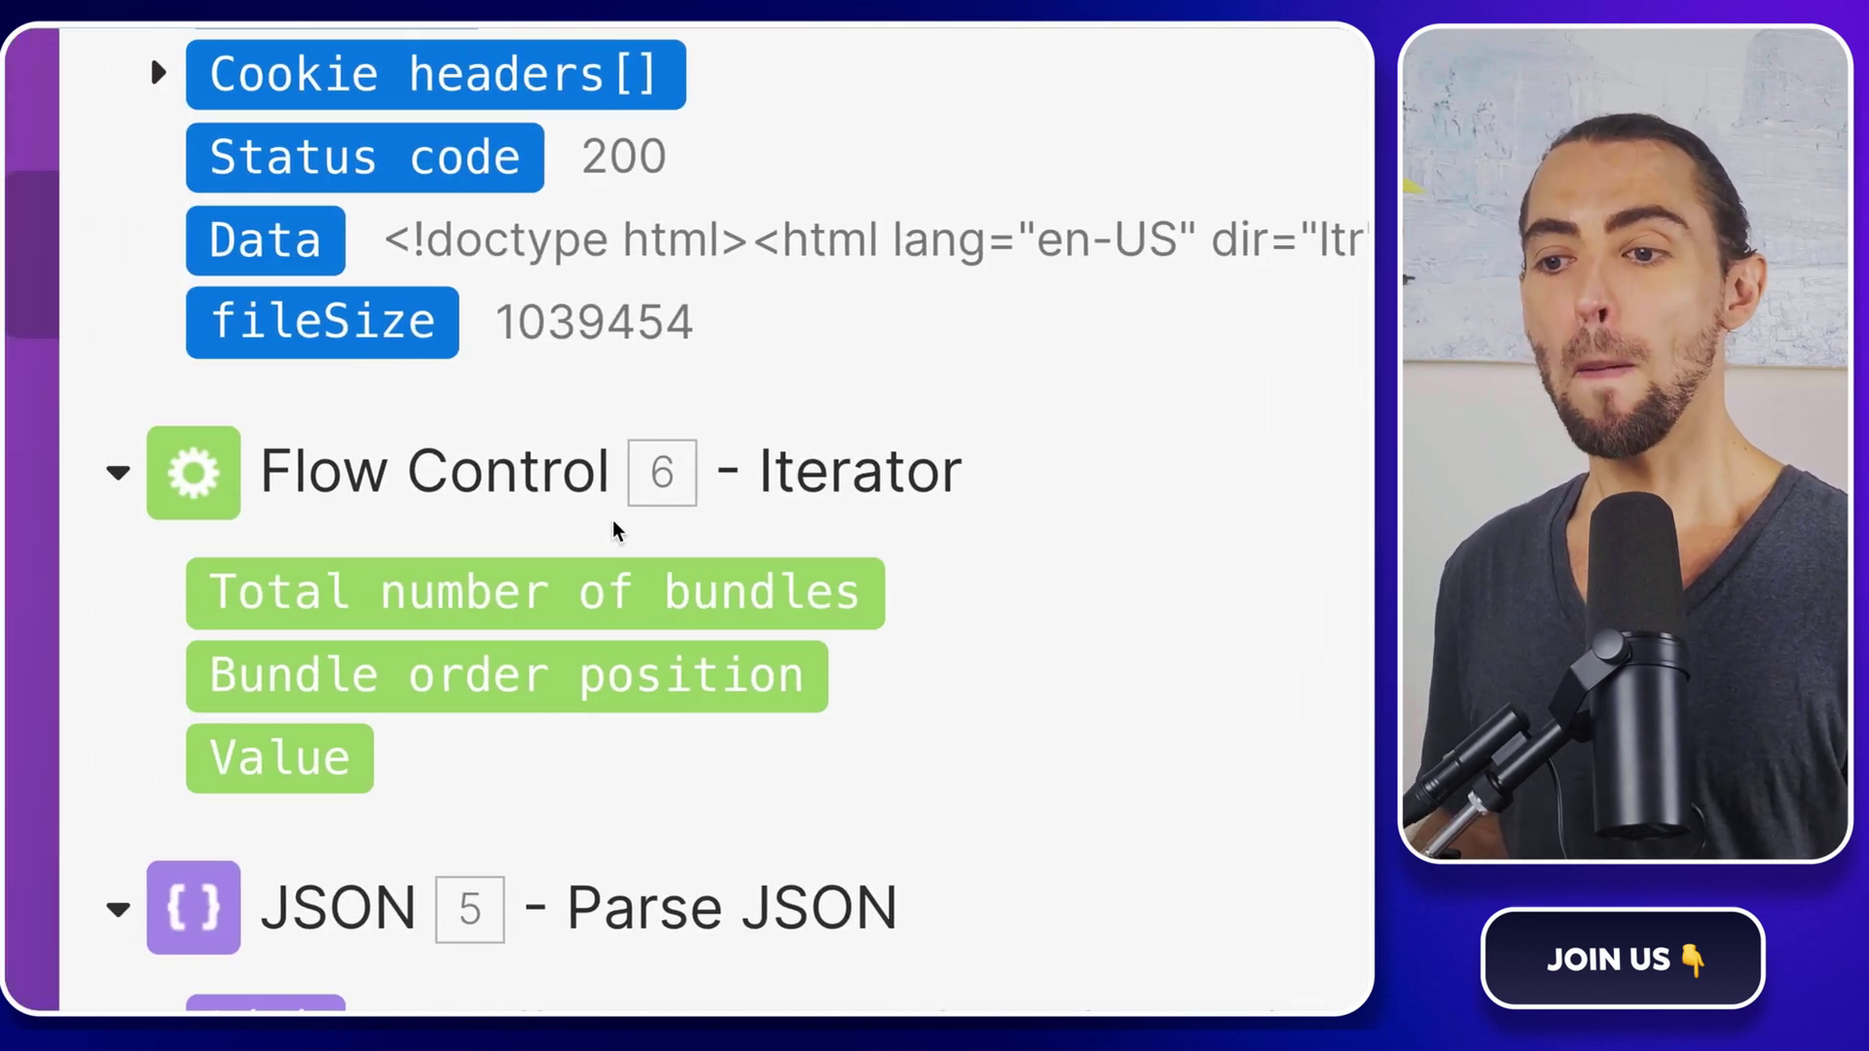
click(289, 350)
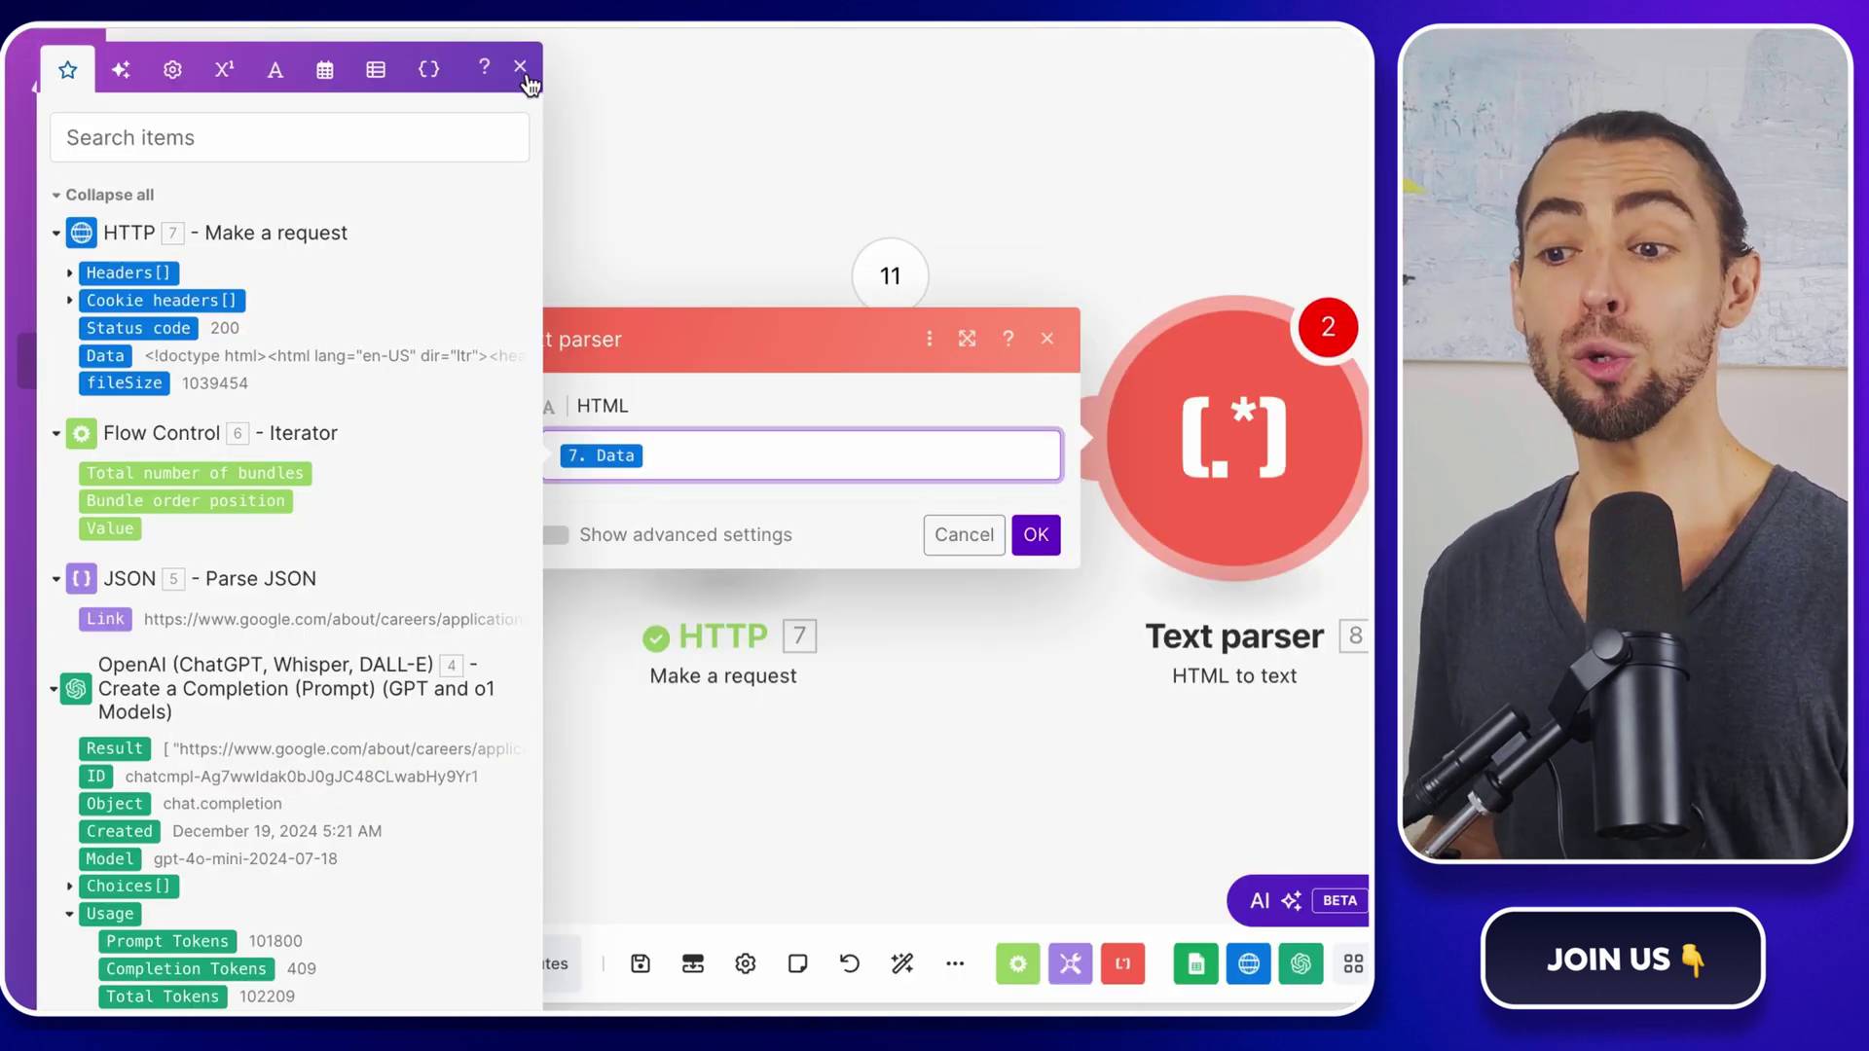
click(521, 68)
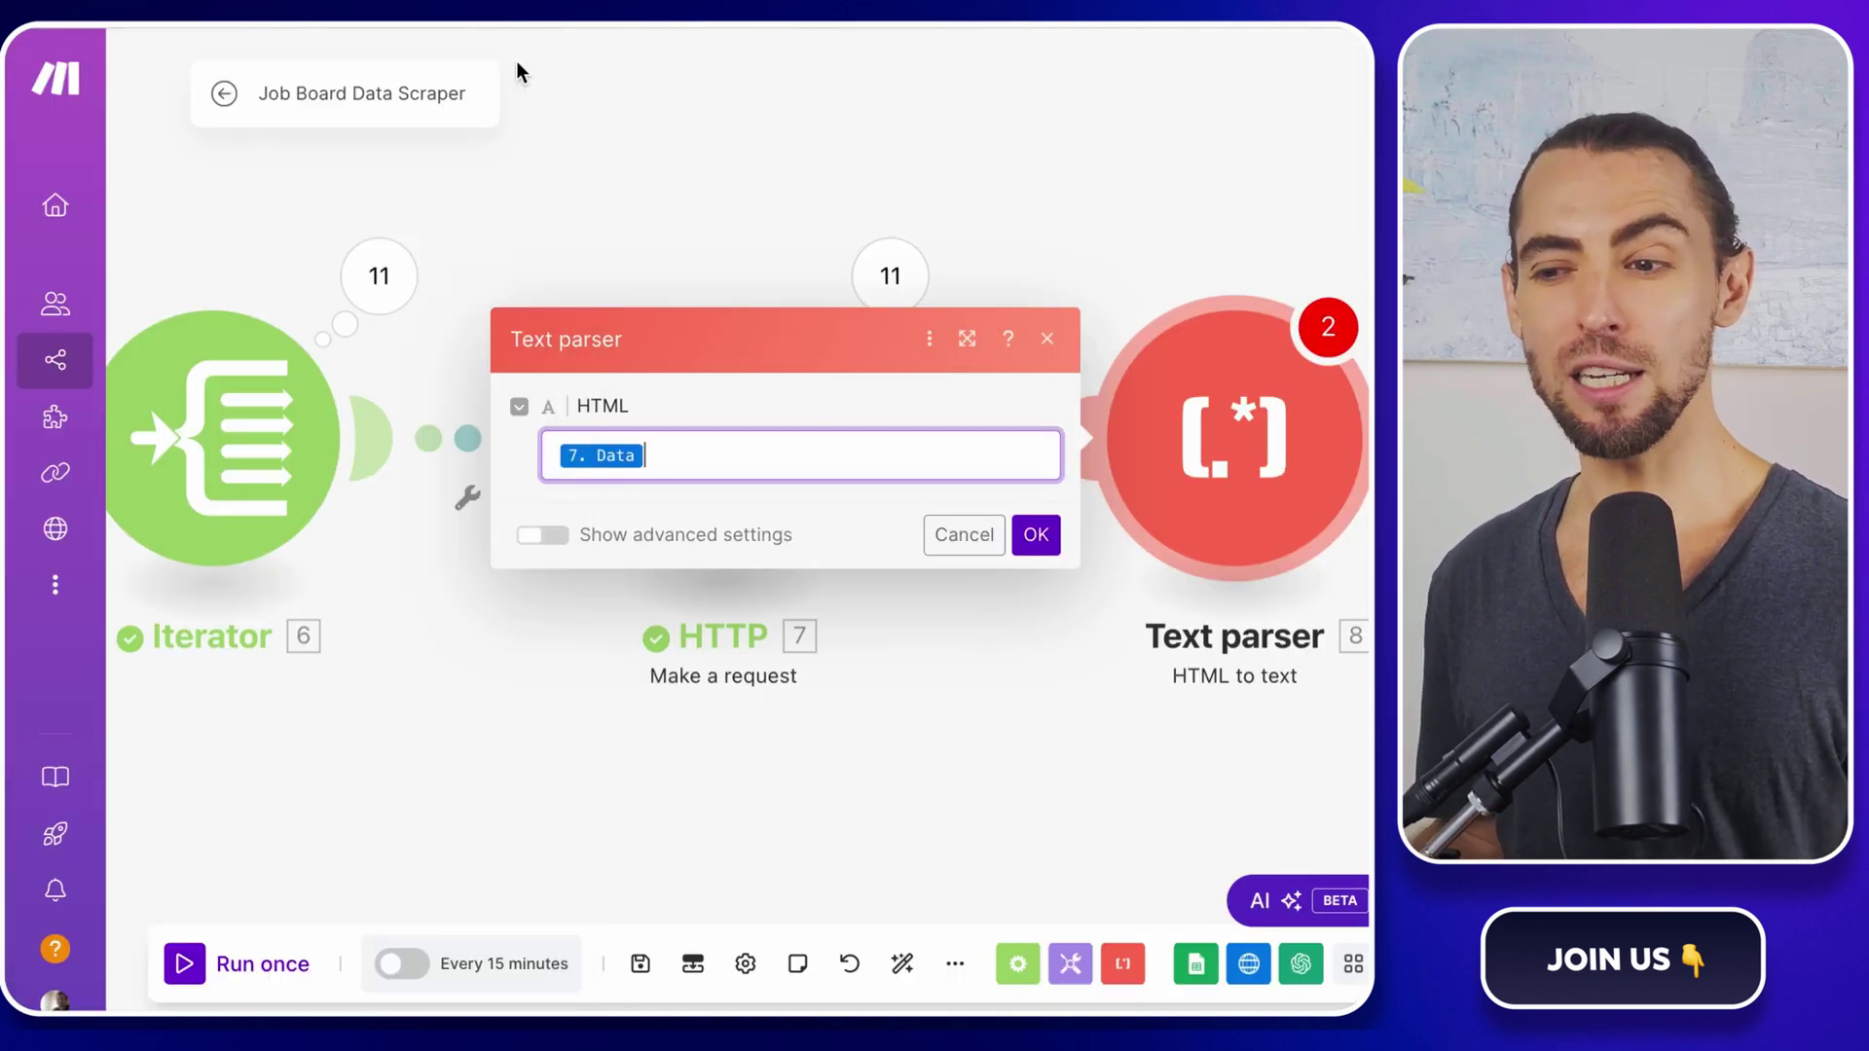
click(1037, 535)
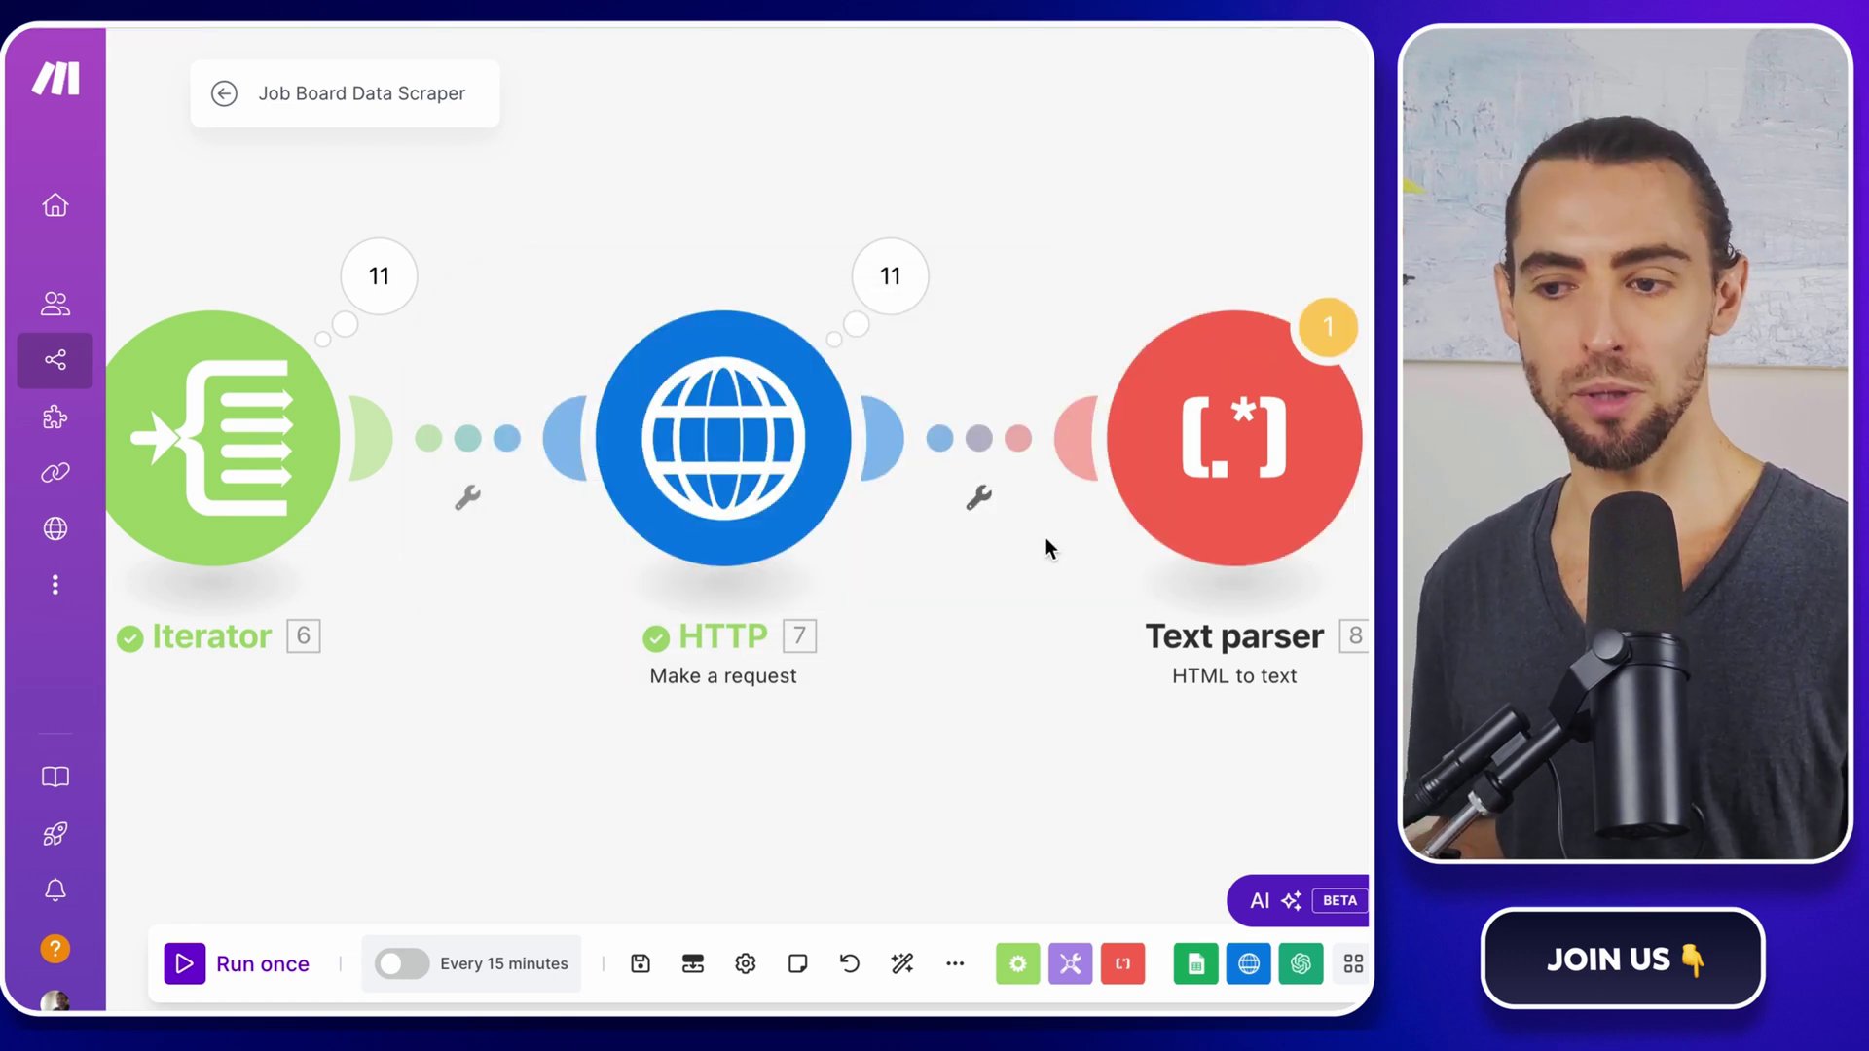
scroll(1106, 615, right, 5)
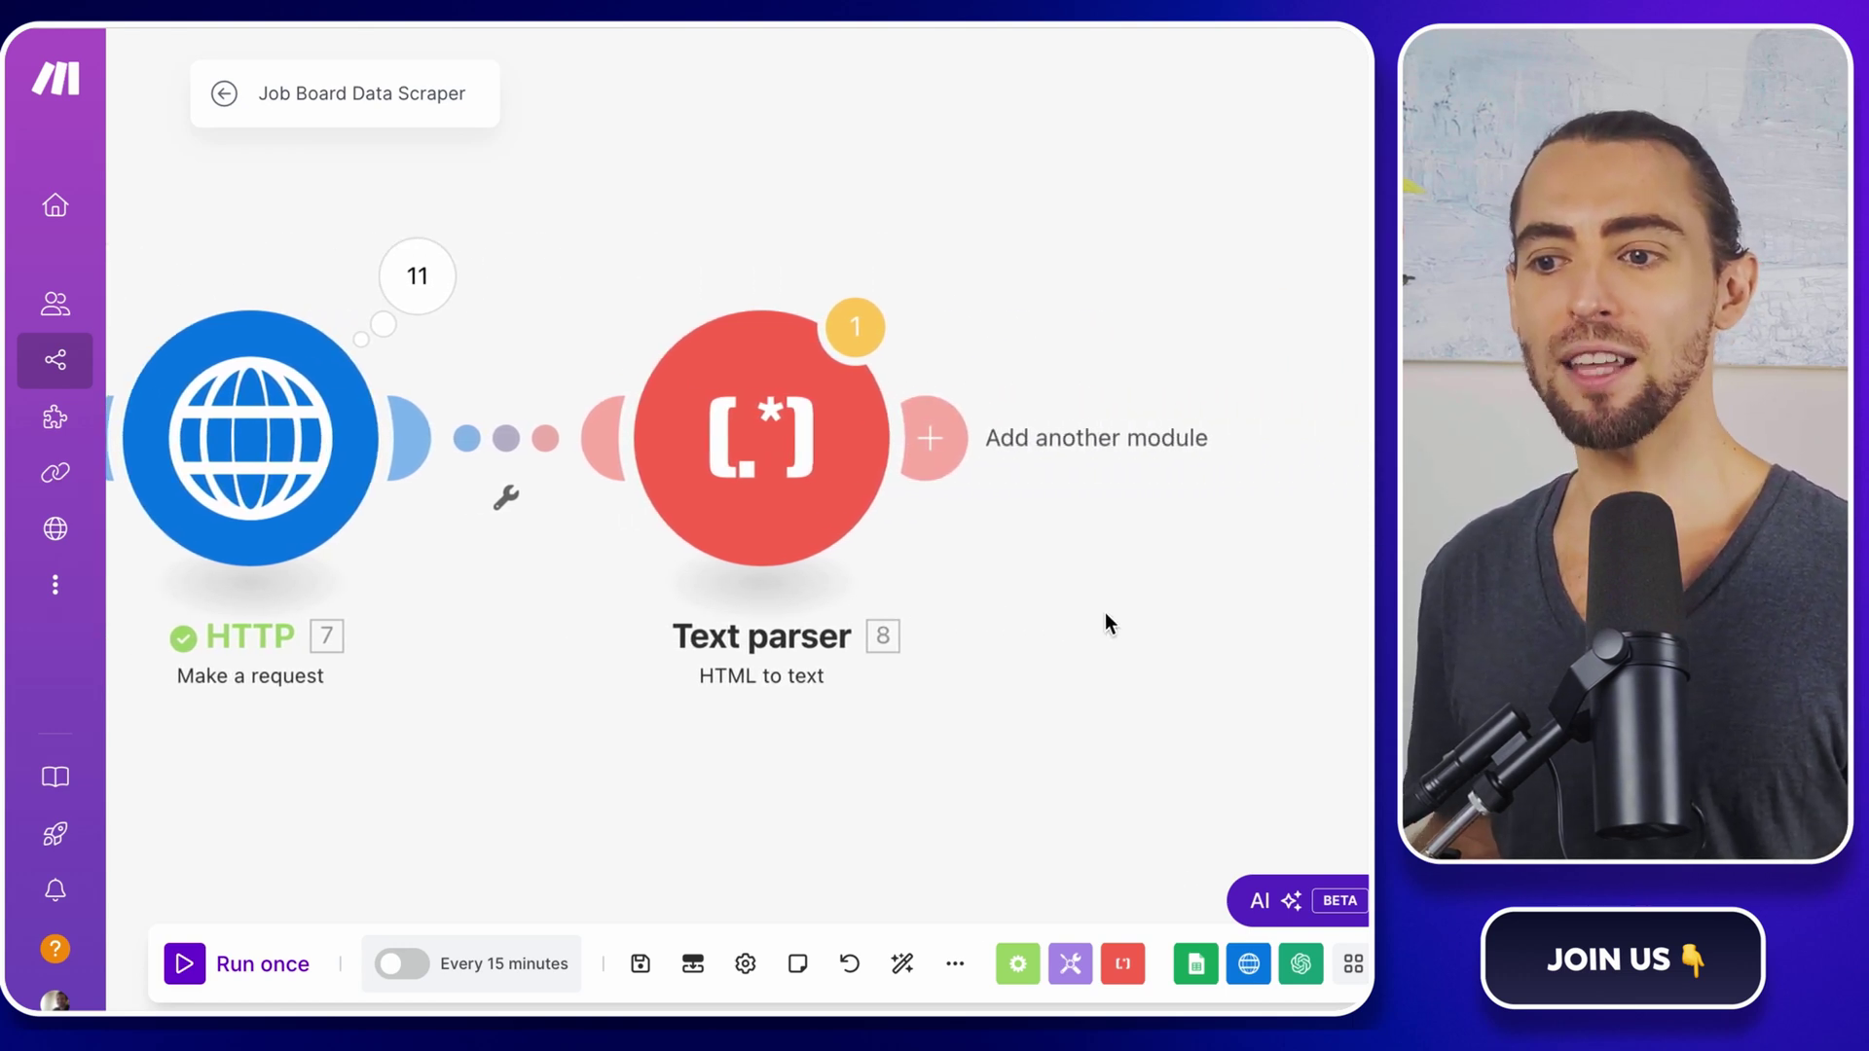
Step: Add an OpenAI Create a Completion module after the Text parser, using gpt-4o with a User message
click(855, 438)
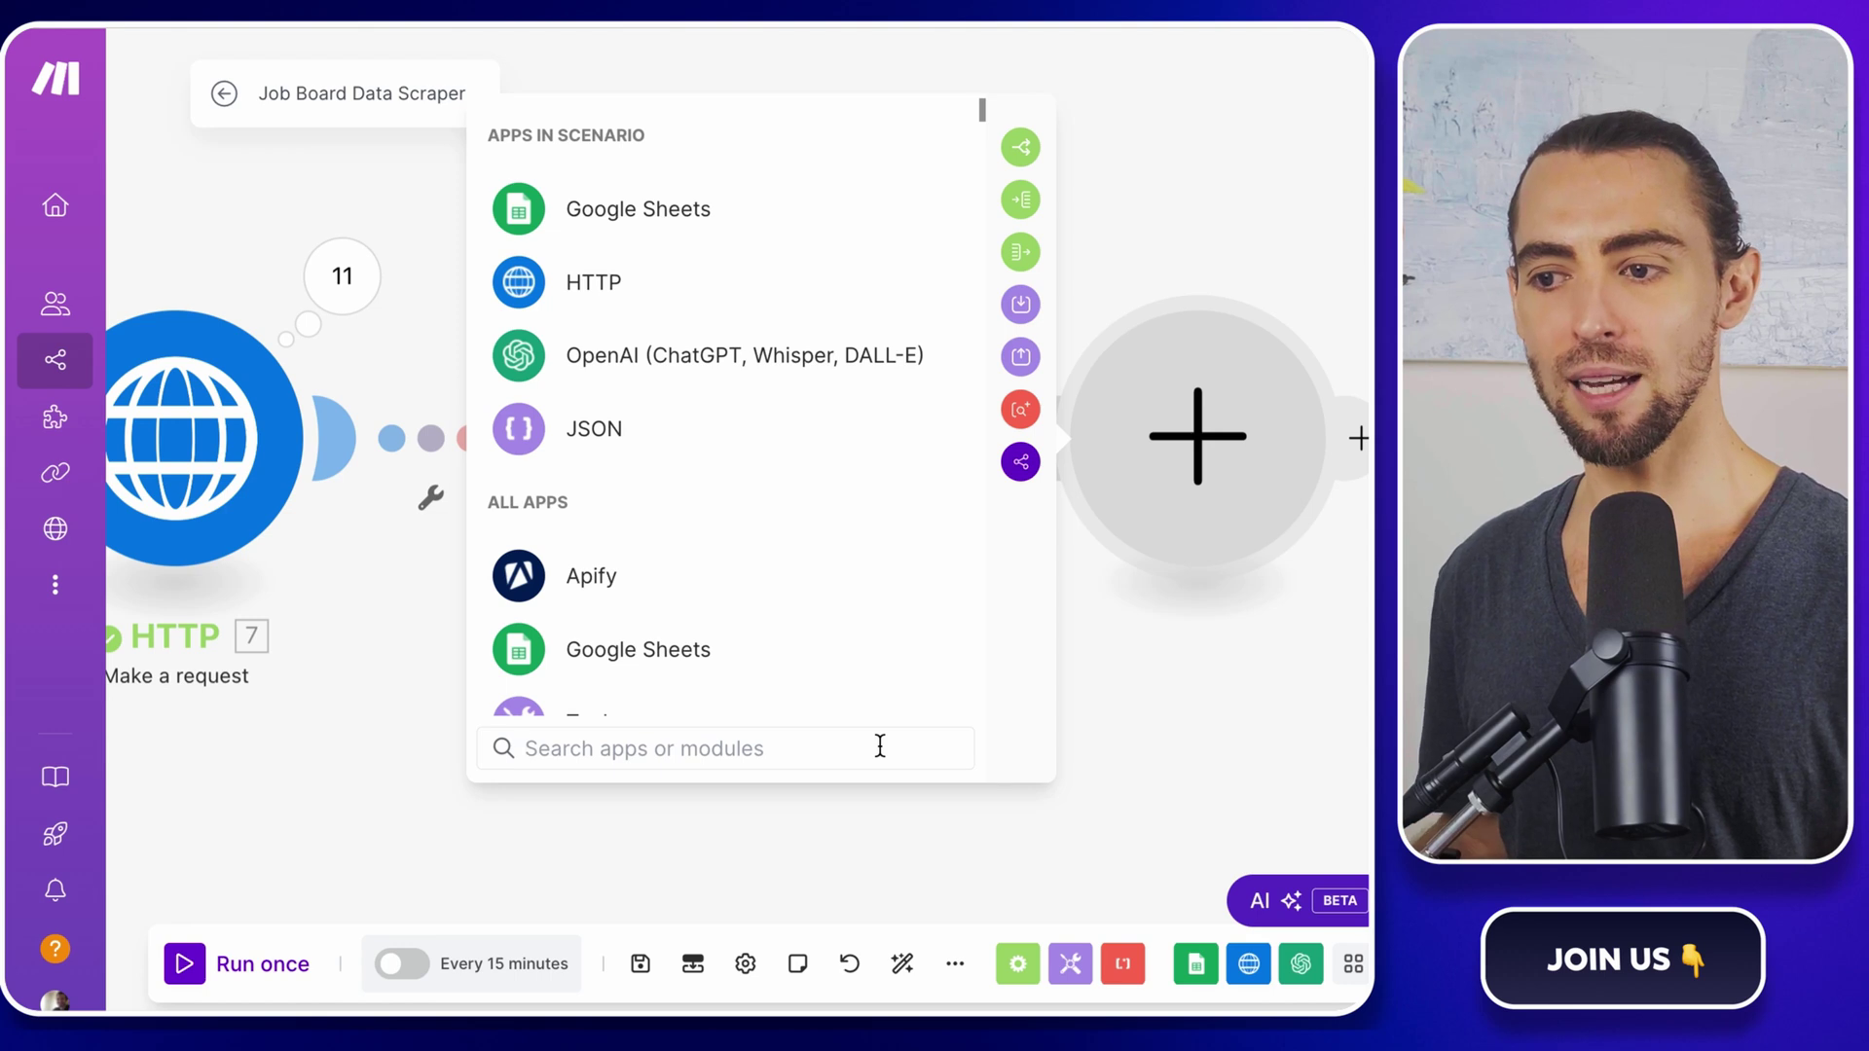
text(openai)
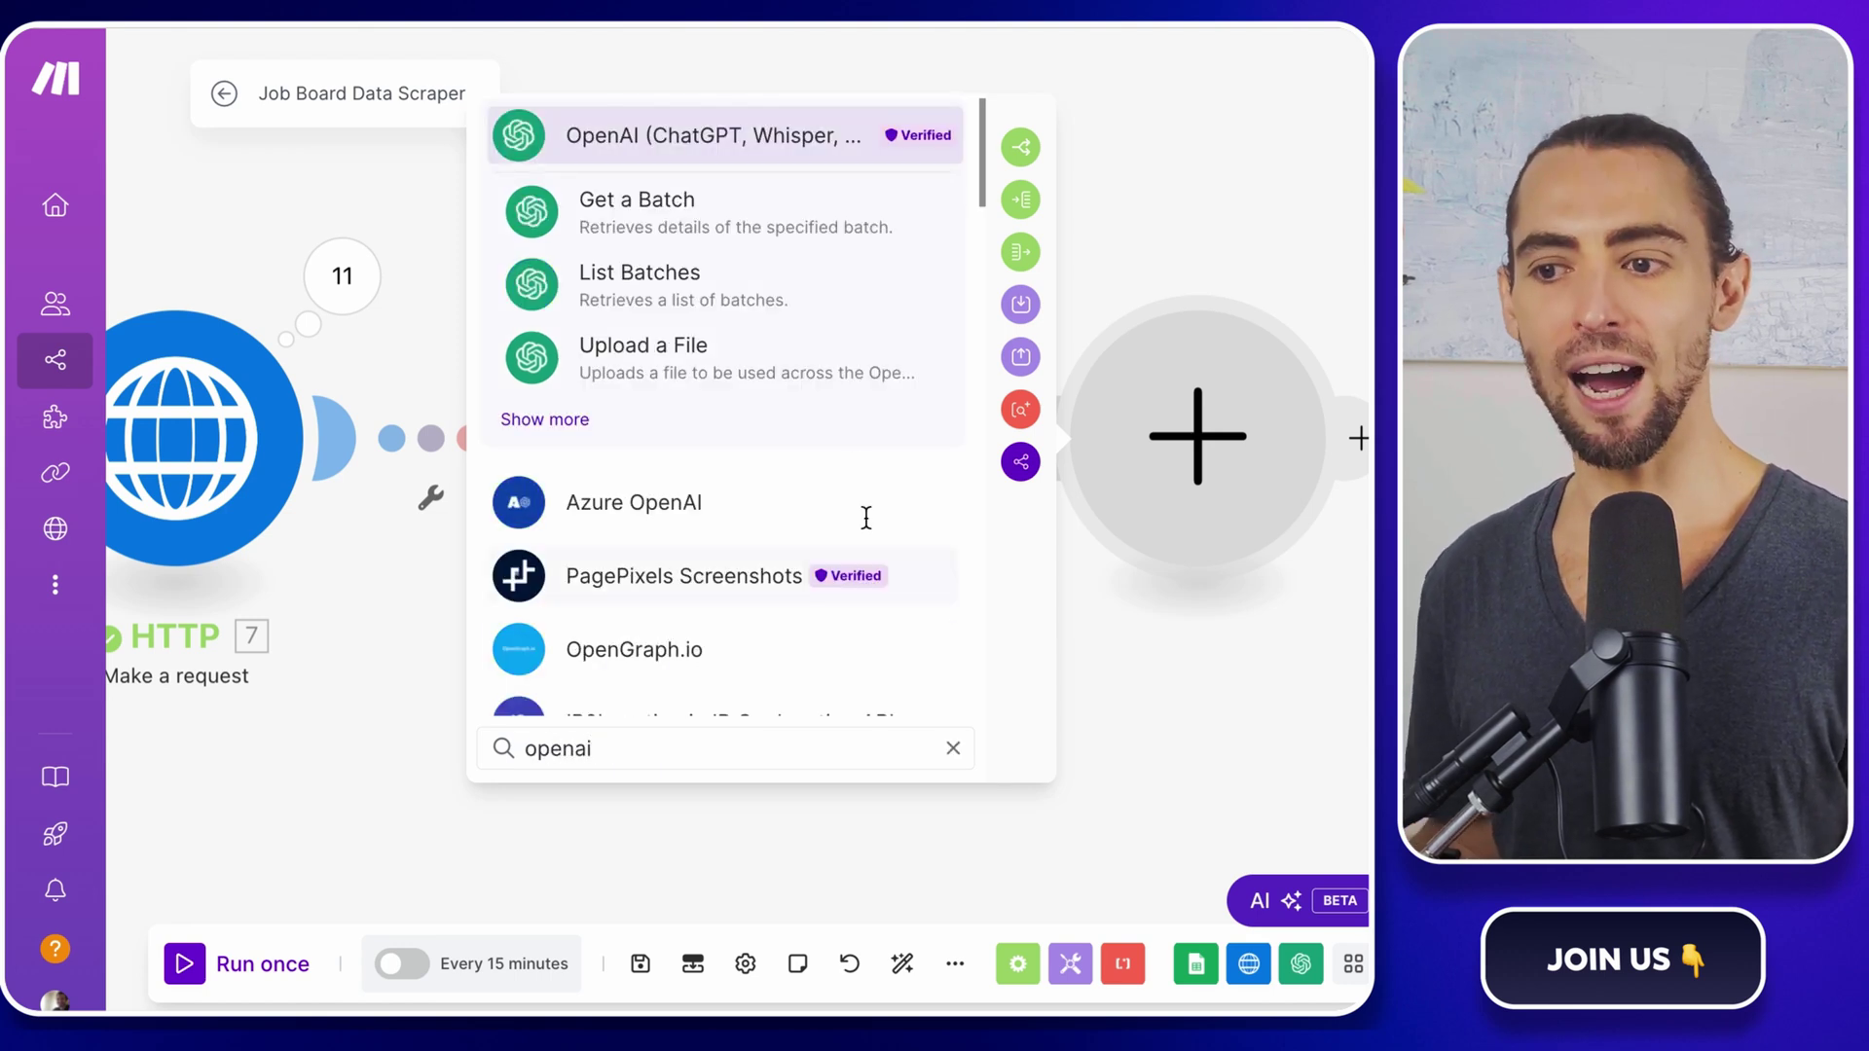
click(545, 427)
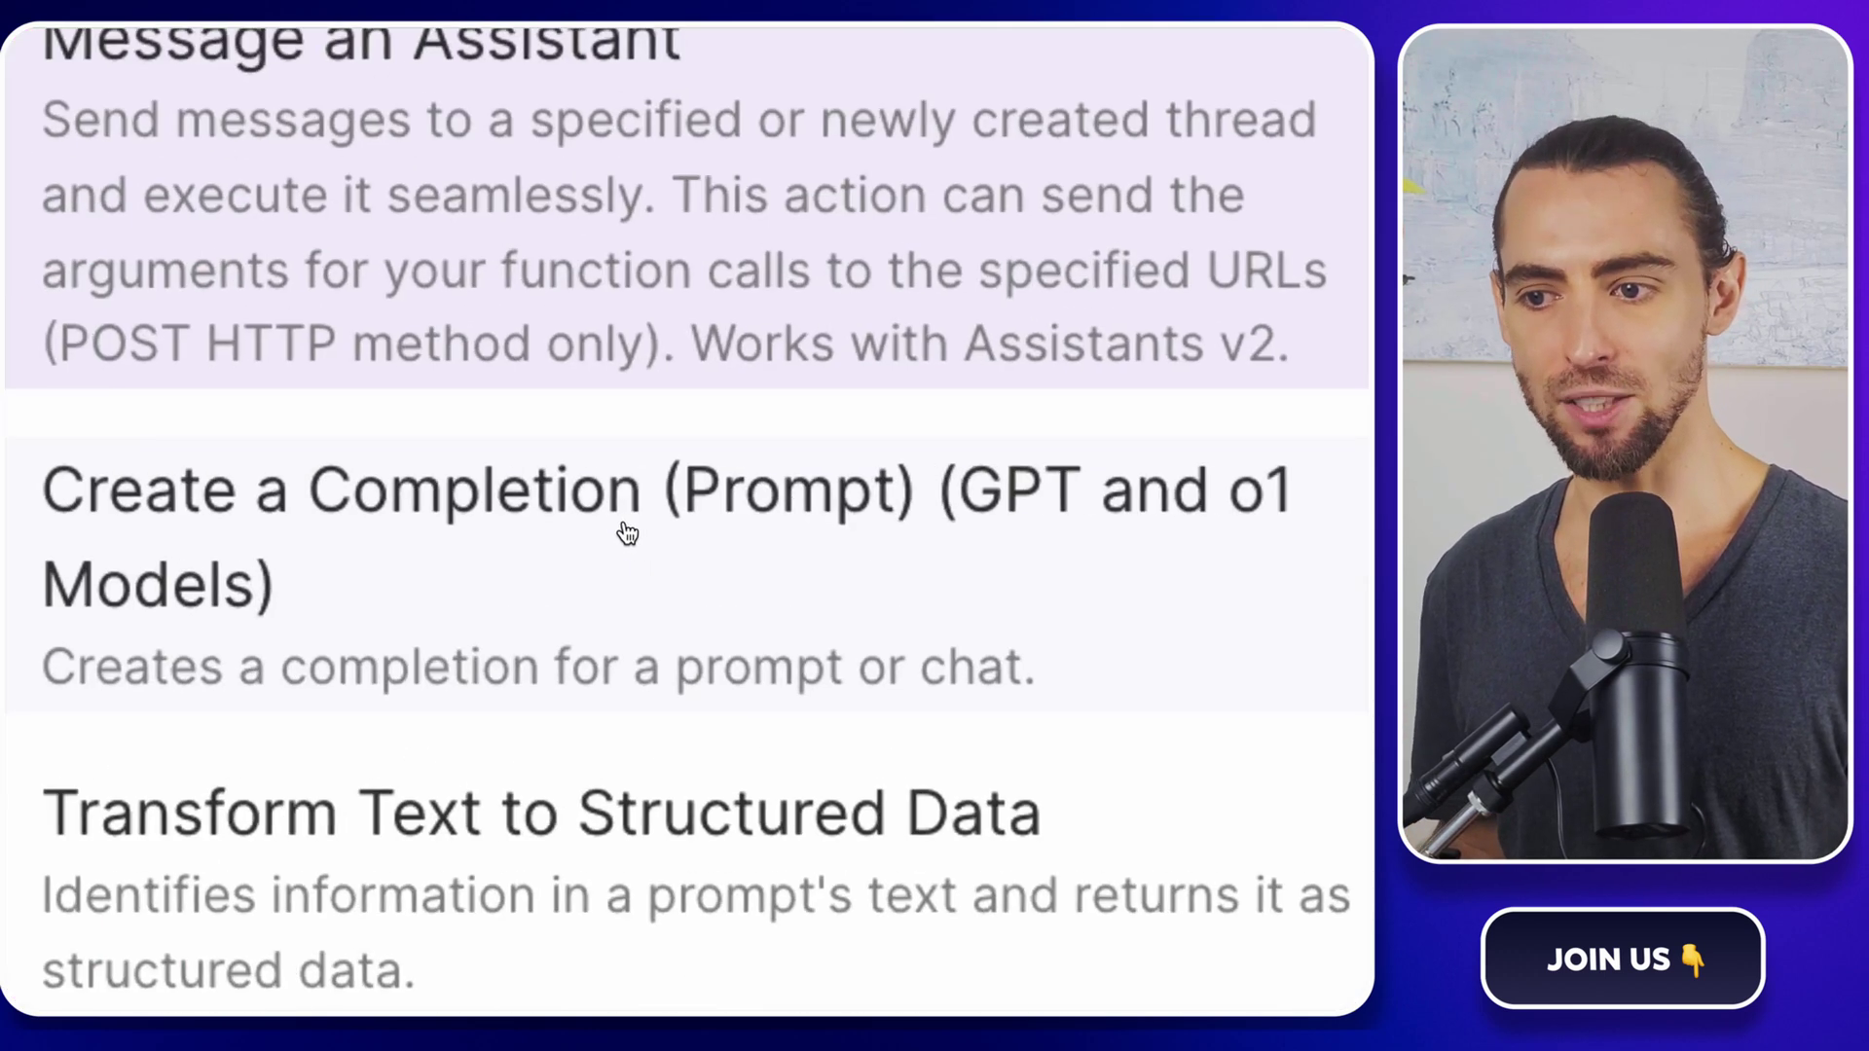
click(627, 533)
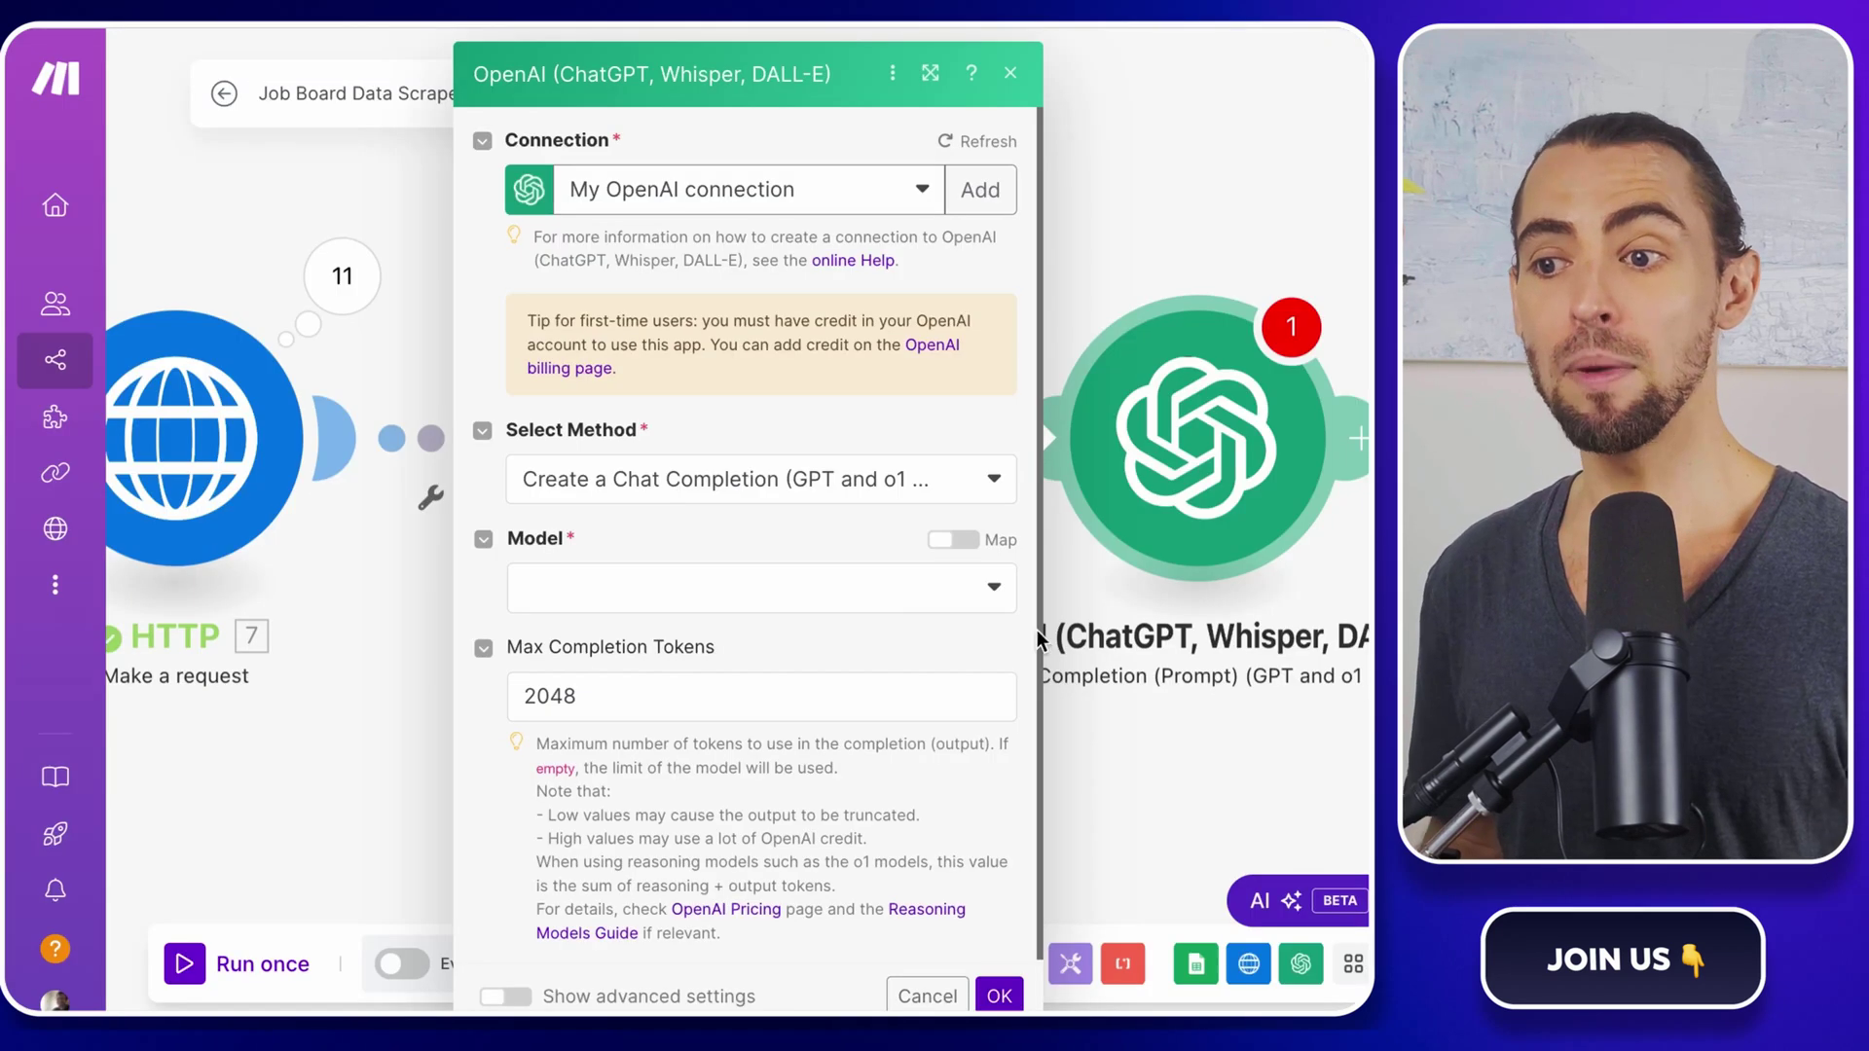
click(775, 588)
scroll(694, 820, down, 2)
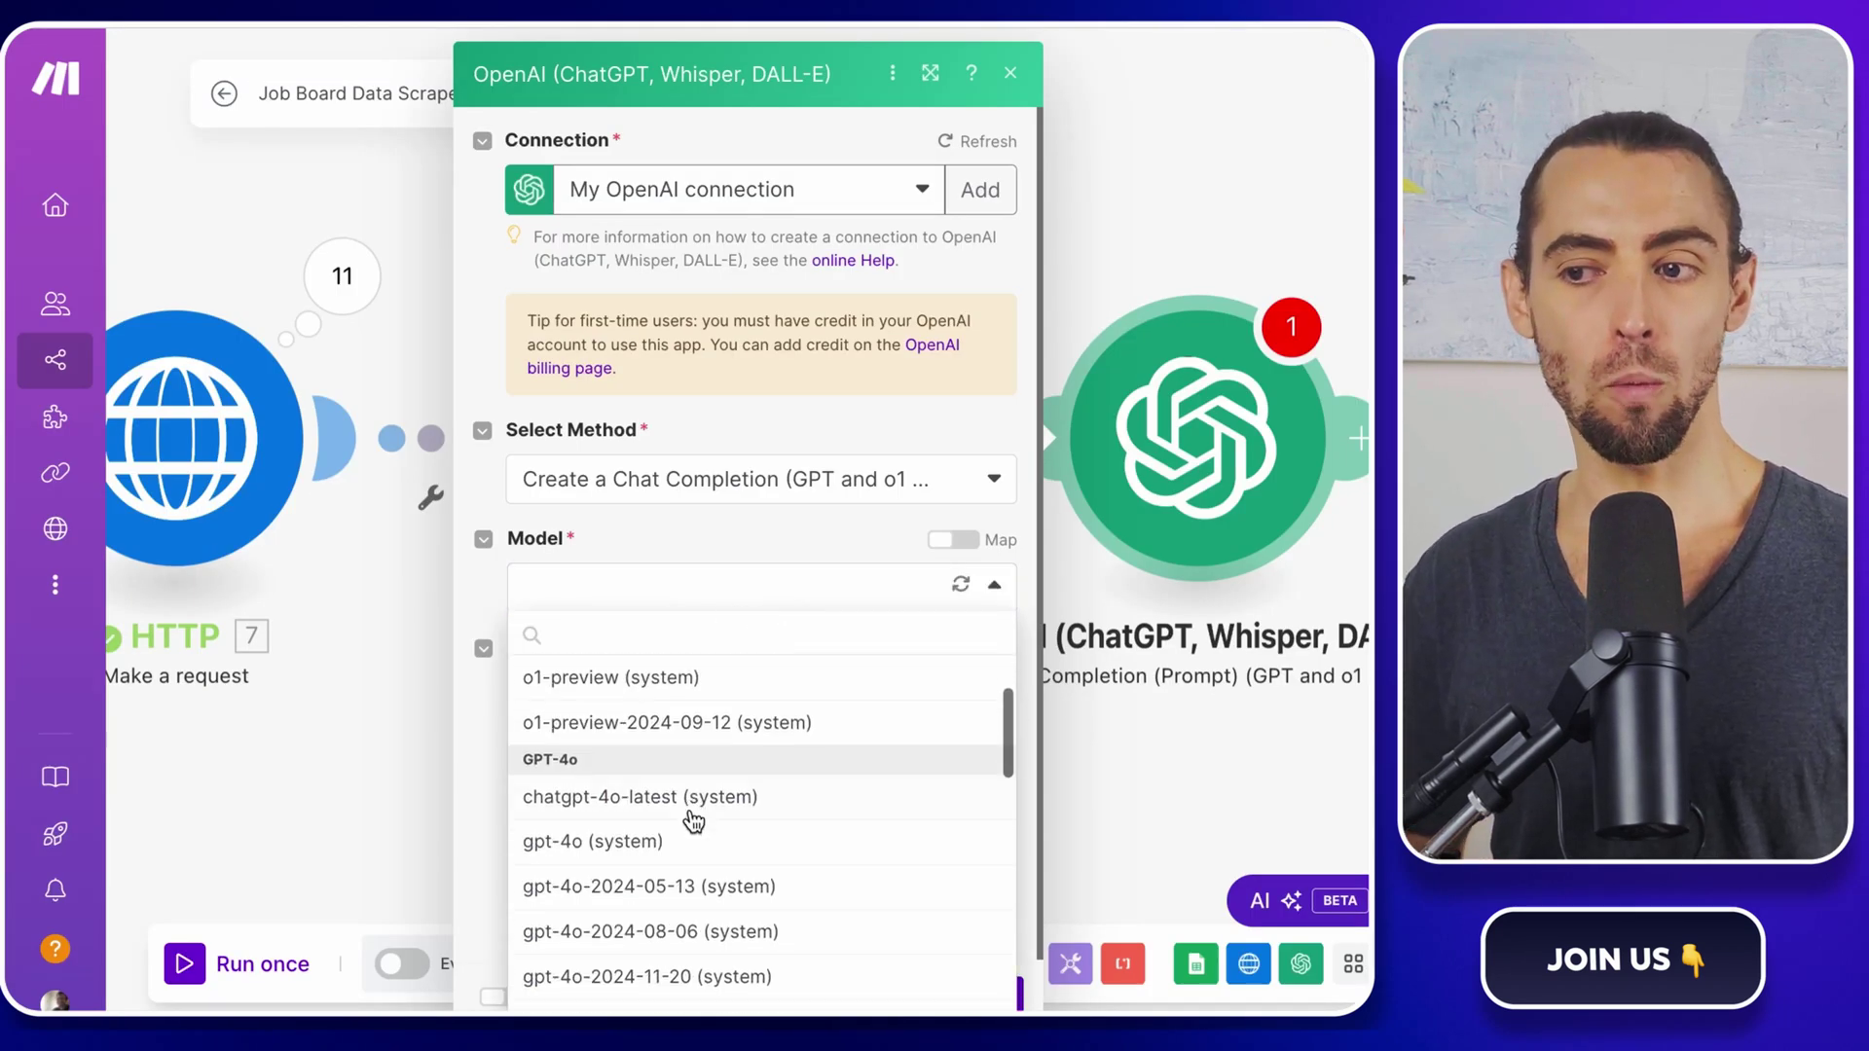
click(692, 819)
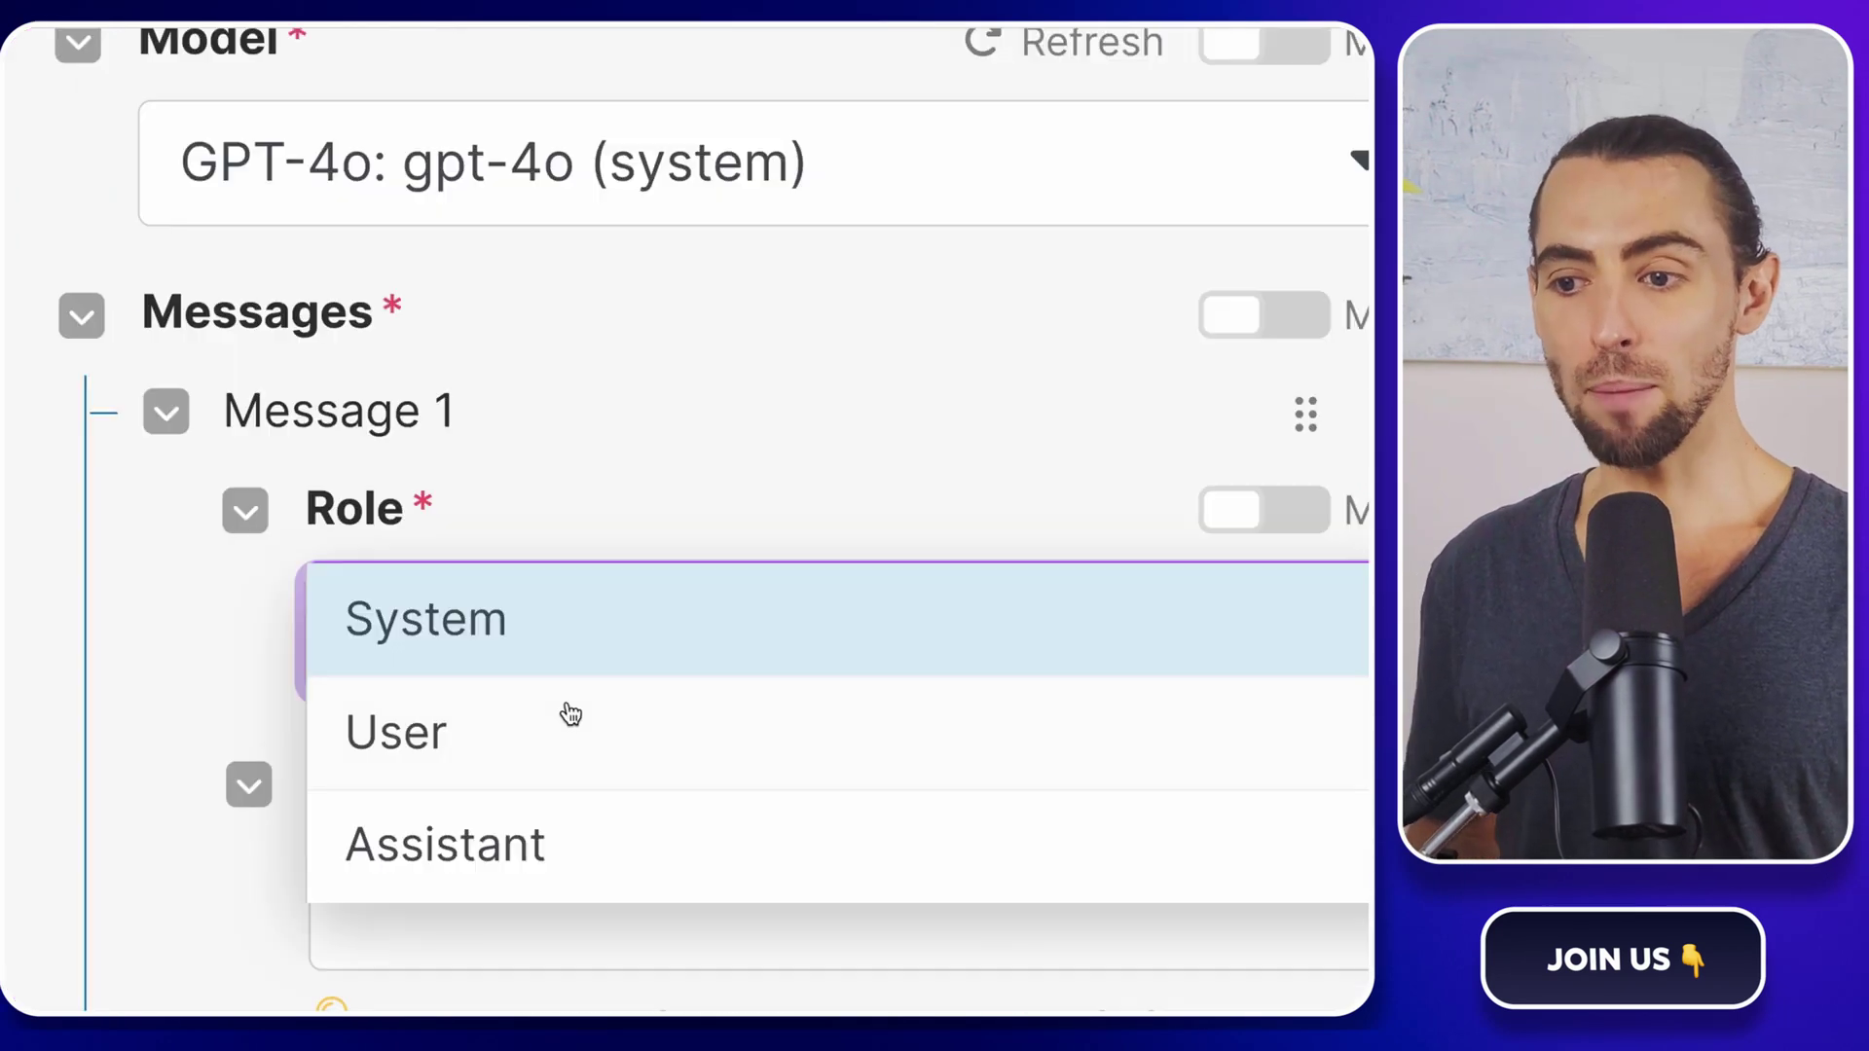
click(571, 714)
scroll(611, 529, down, 3)
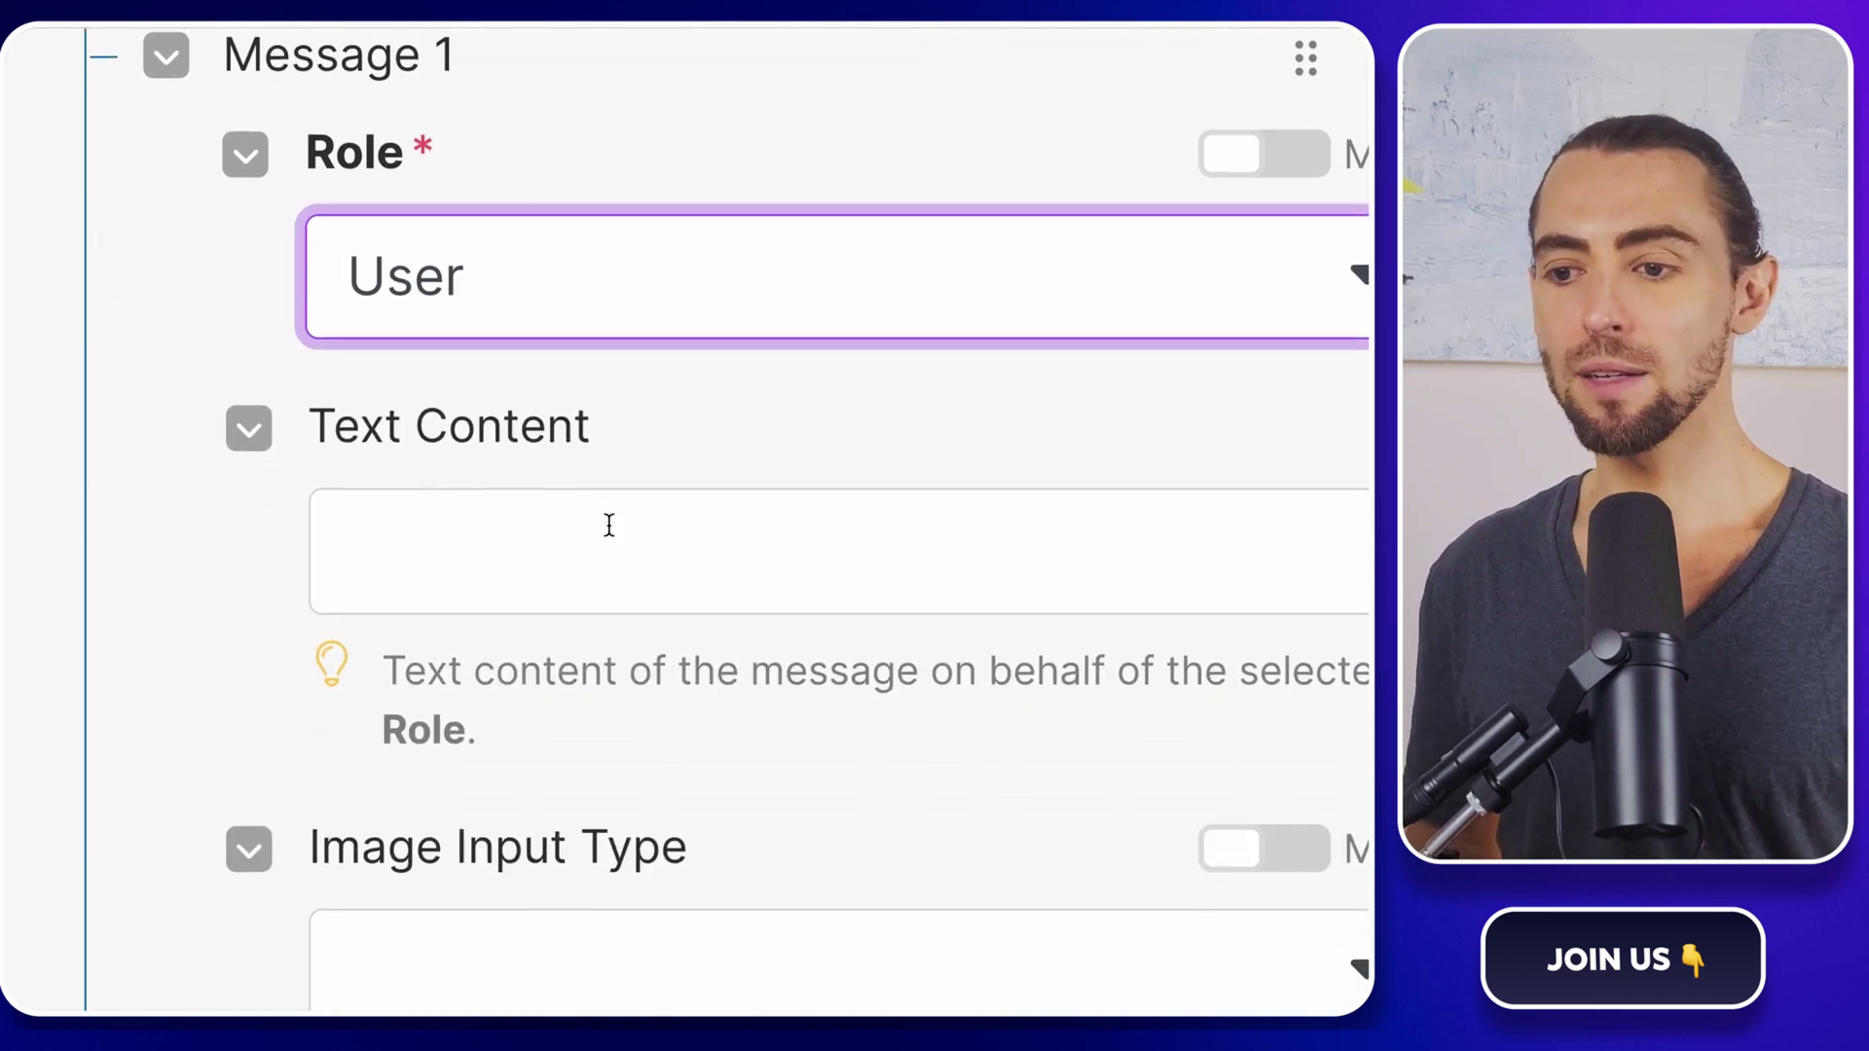
Step: Paste the prepared prompt into Message 1, mapping 8. Text after 'HTML content:' and 6. Value after 'Base URL:'
click(608, 526)
text(Here is the HTML content of the webpage. Extract the job details and return them in the specified JSON format.  HTML content: Base URL:)
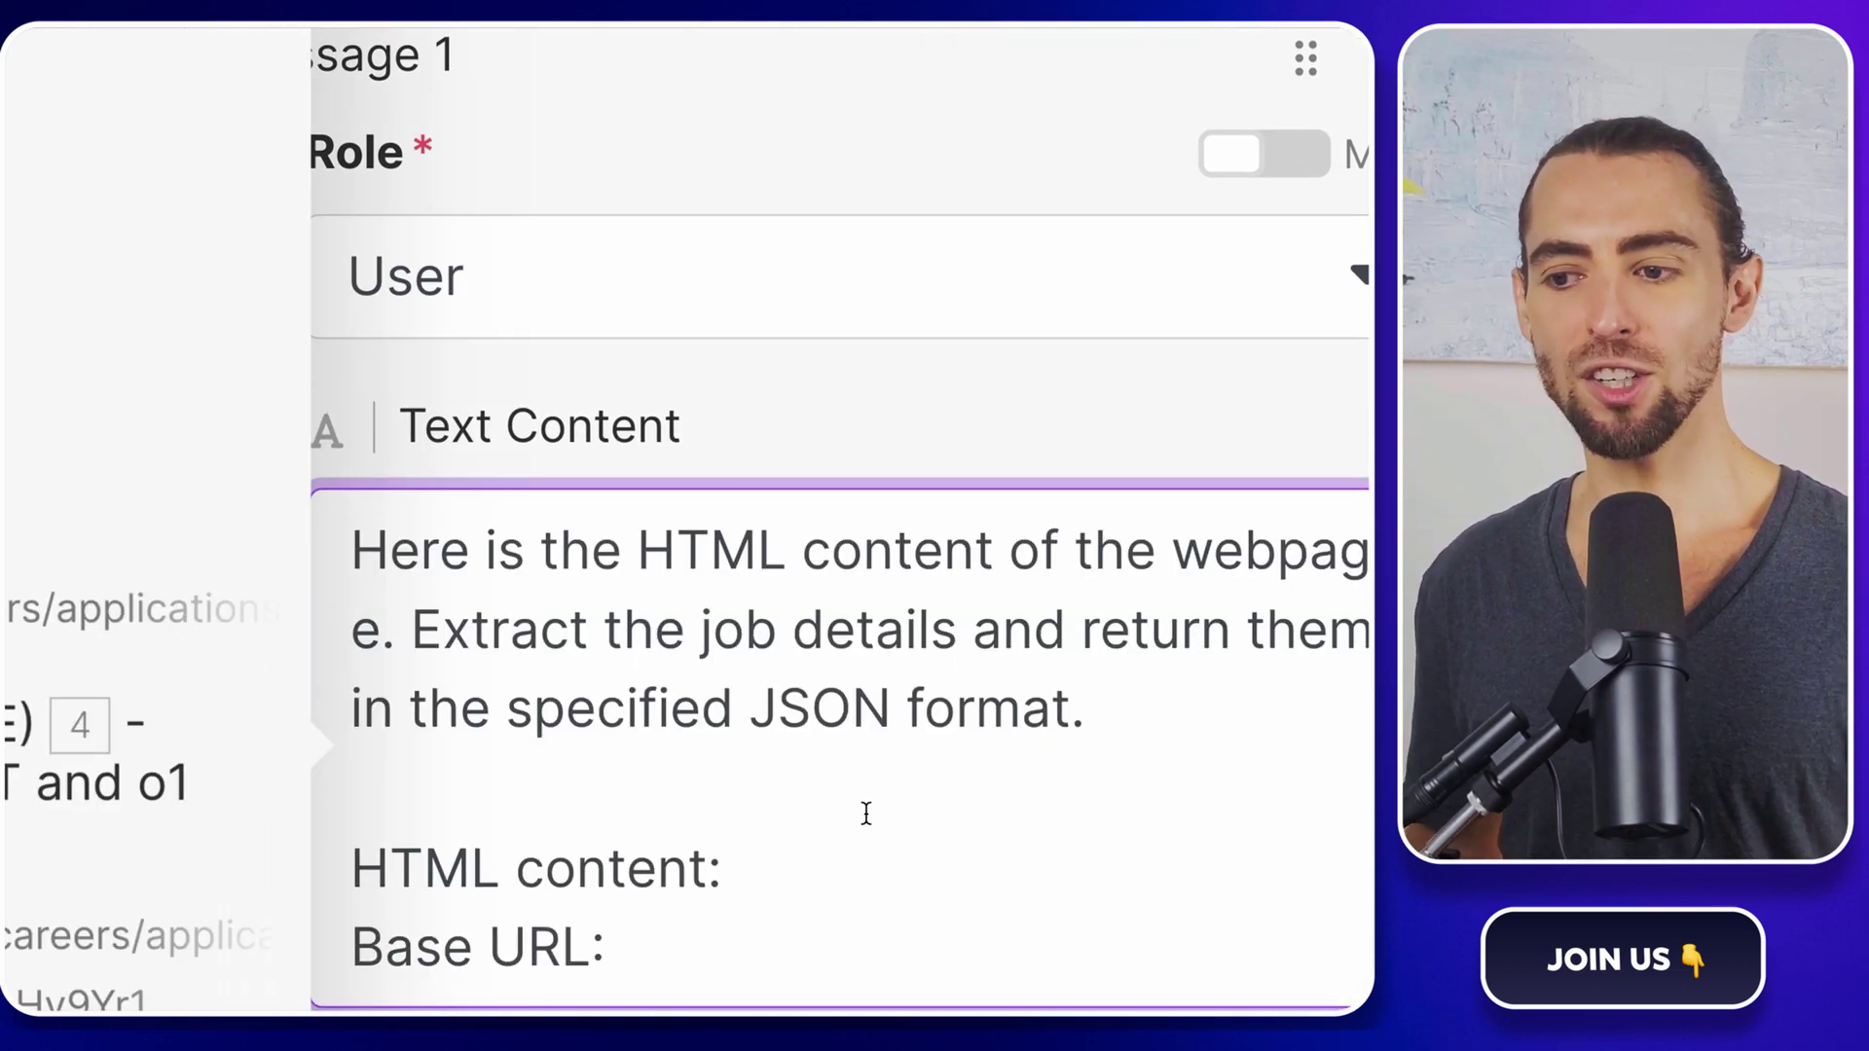
click(801, 870)
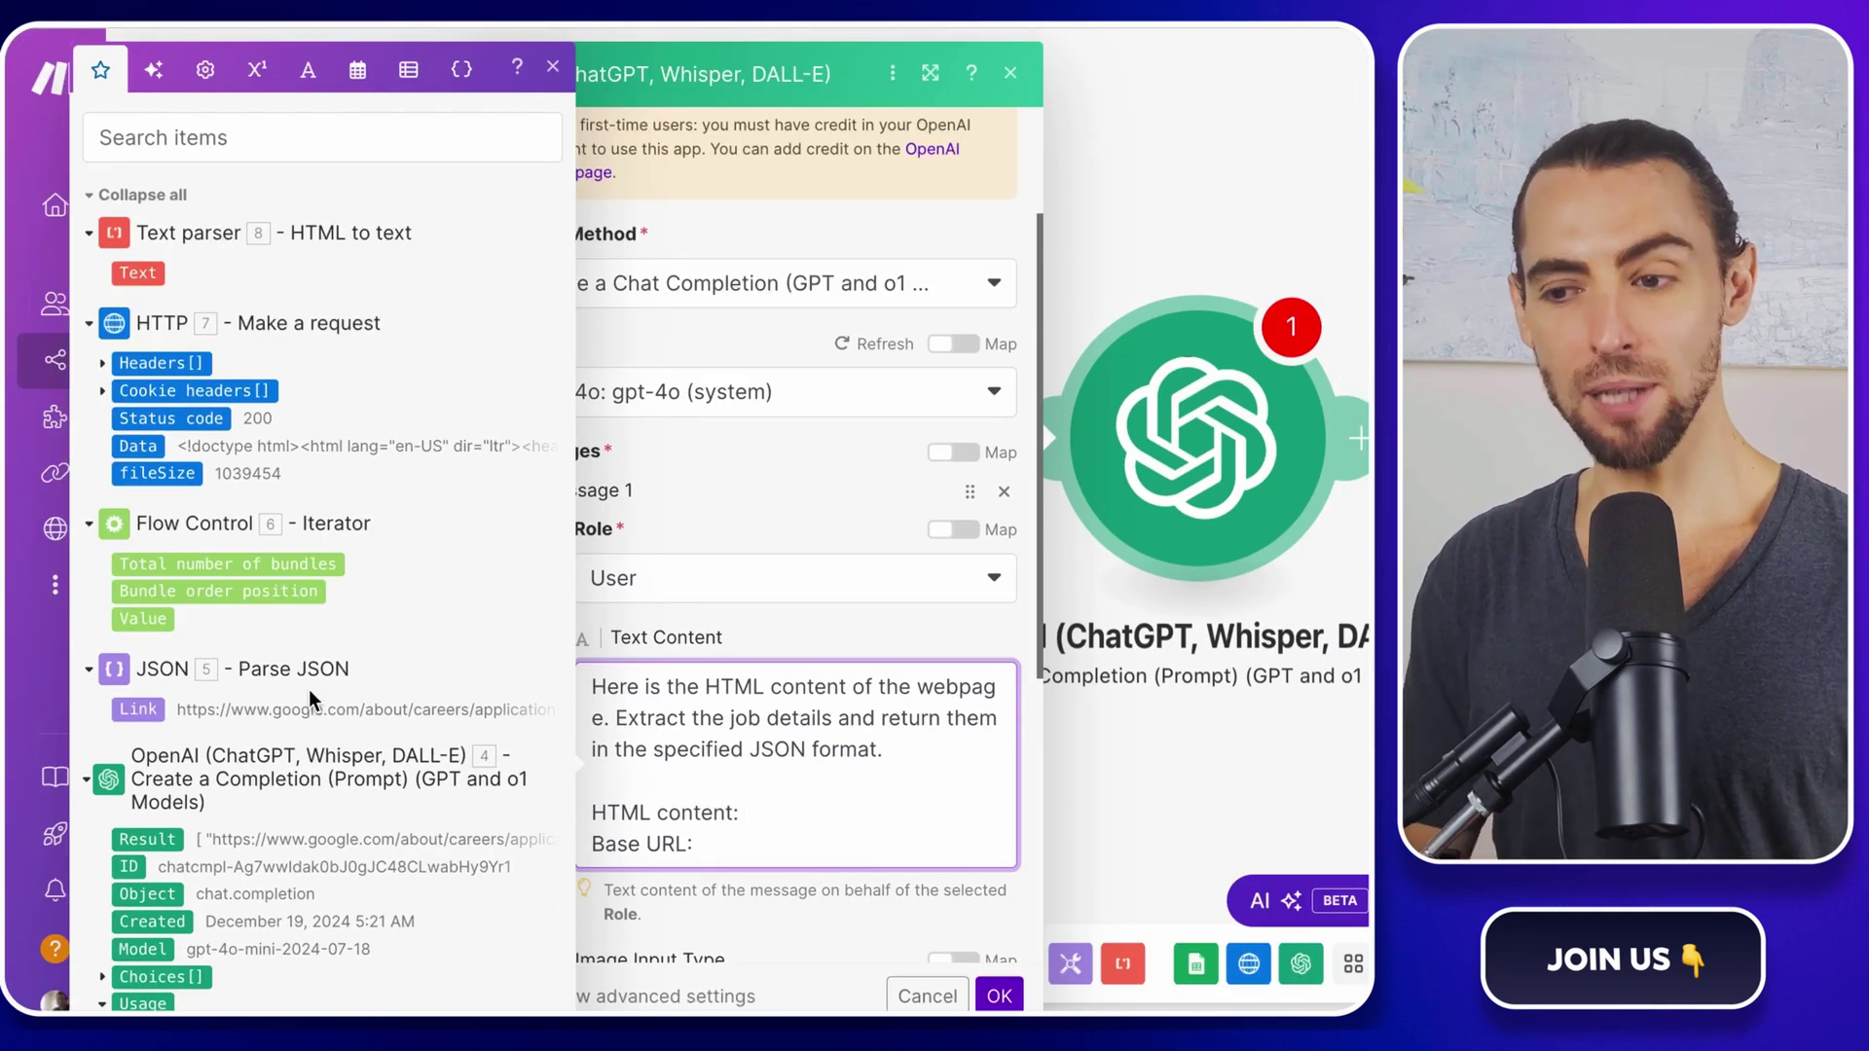
click(138, 272)
click(716, 844)
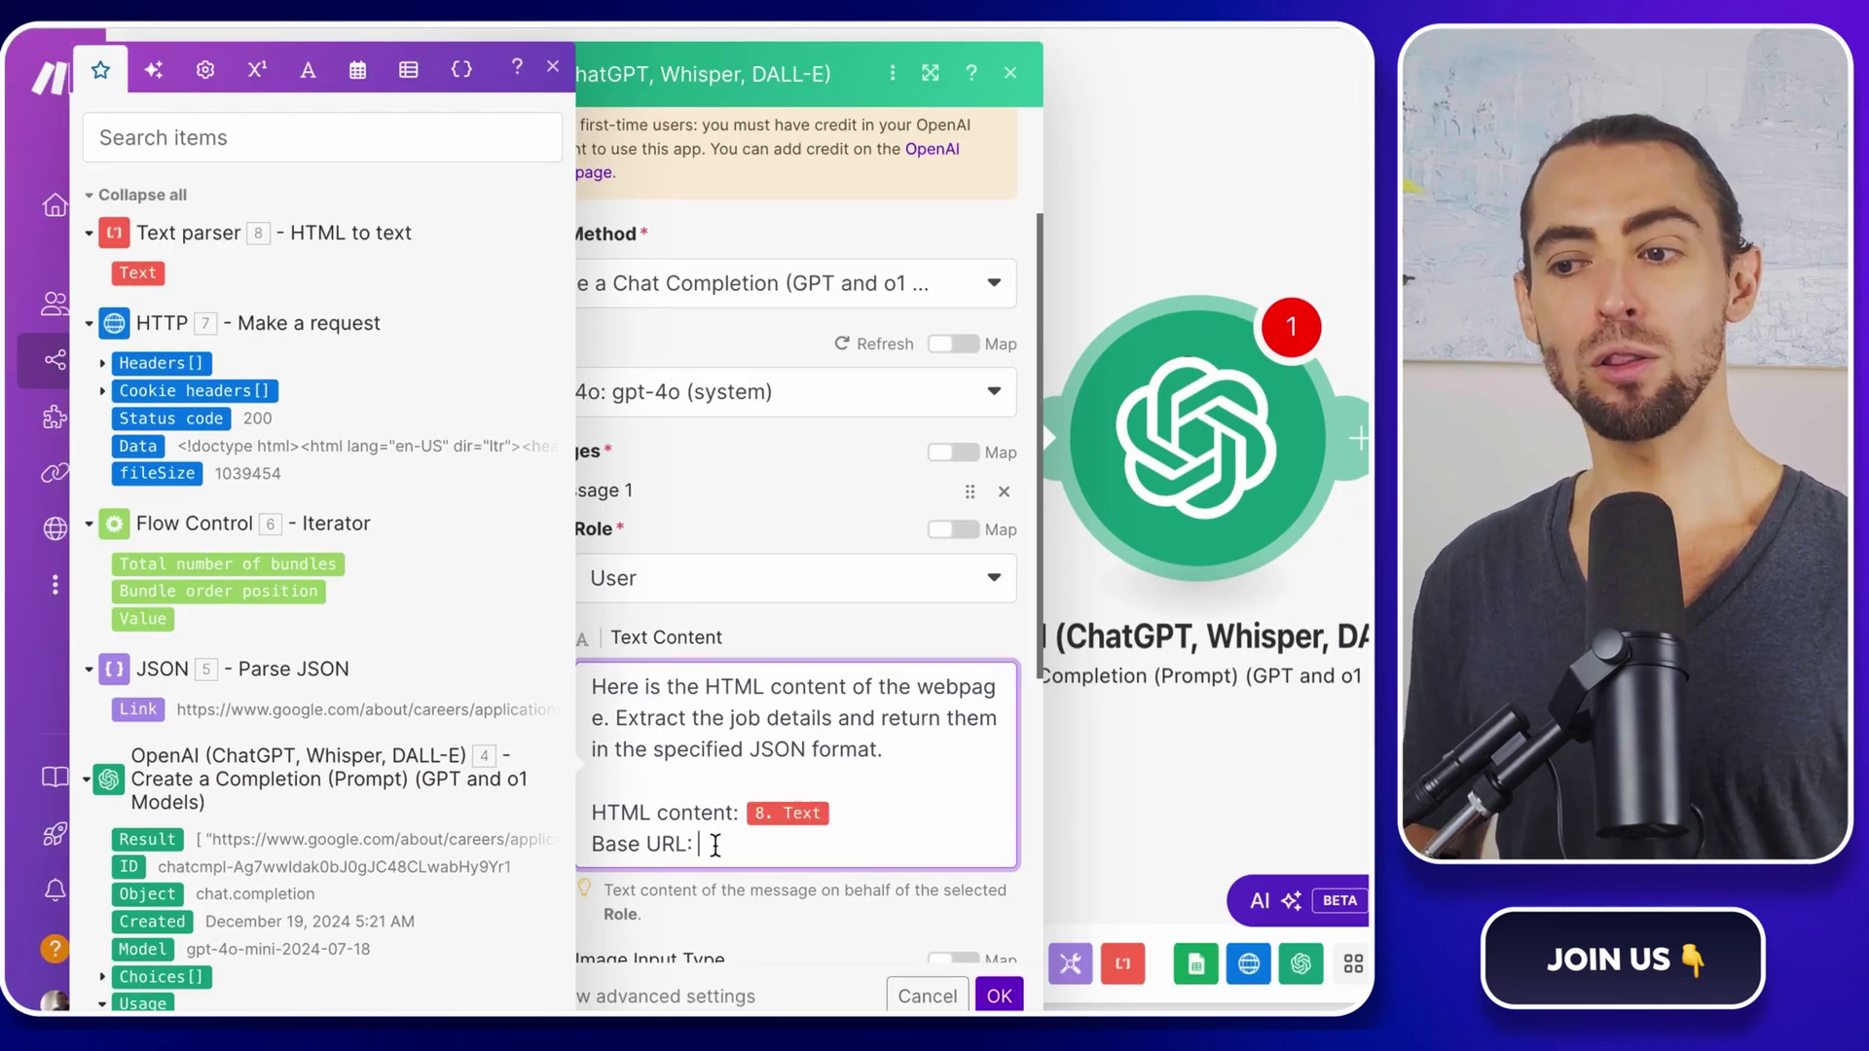
click(142, 618)
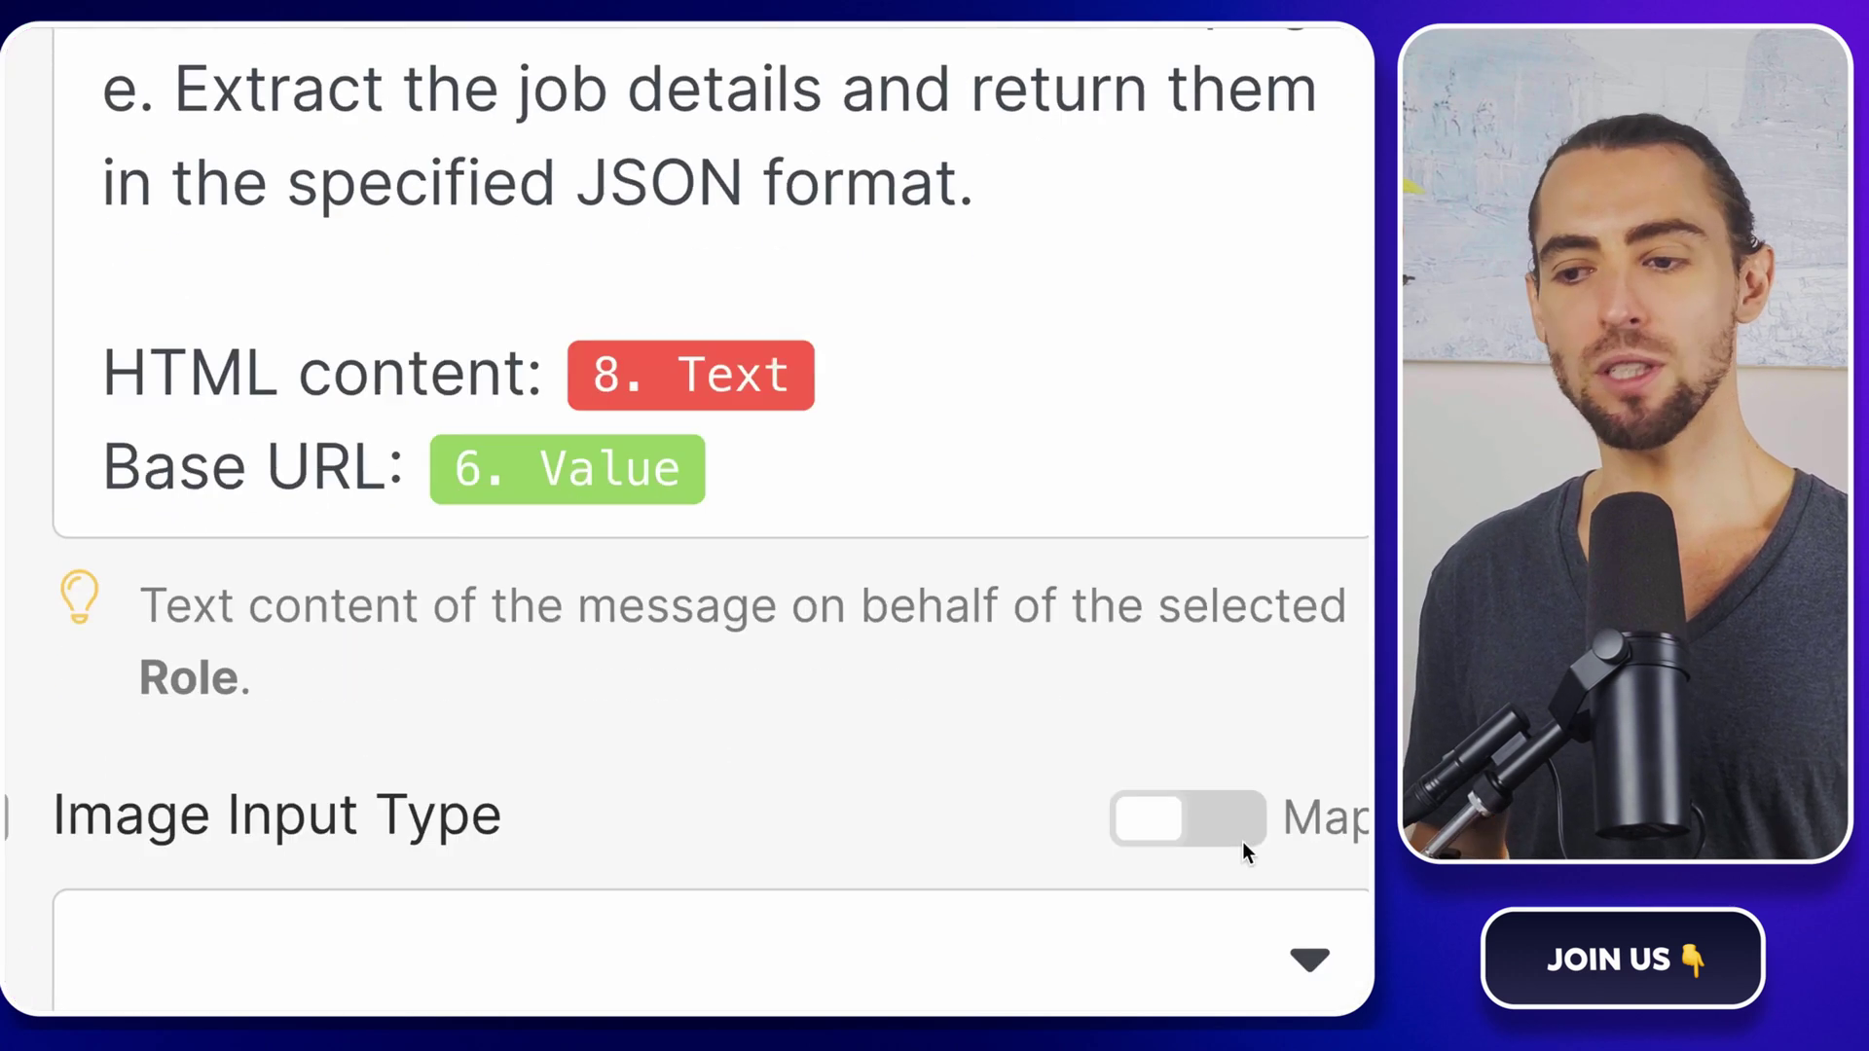
scroll(860, 844, down, 3)
scroll(813, 643, down, 2)
Step: Add a System Message 2 with JSON job-extraction instructions and save the OpenAI settings
click(441, 524)
click(750, 754)
click(759, 687)
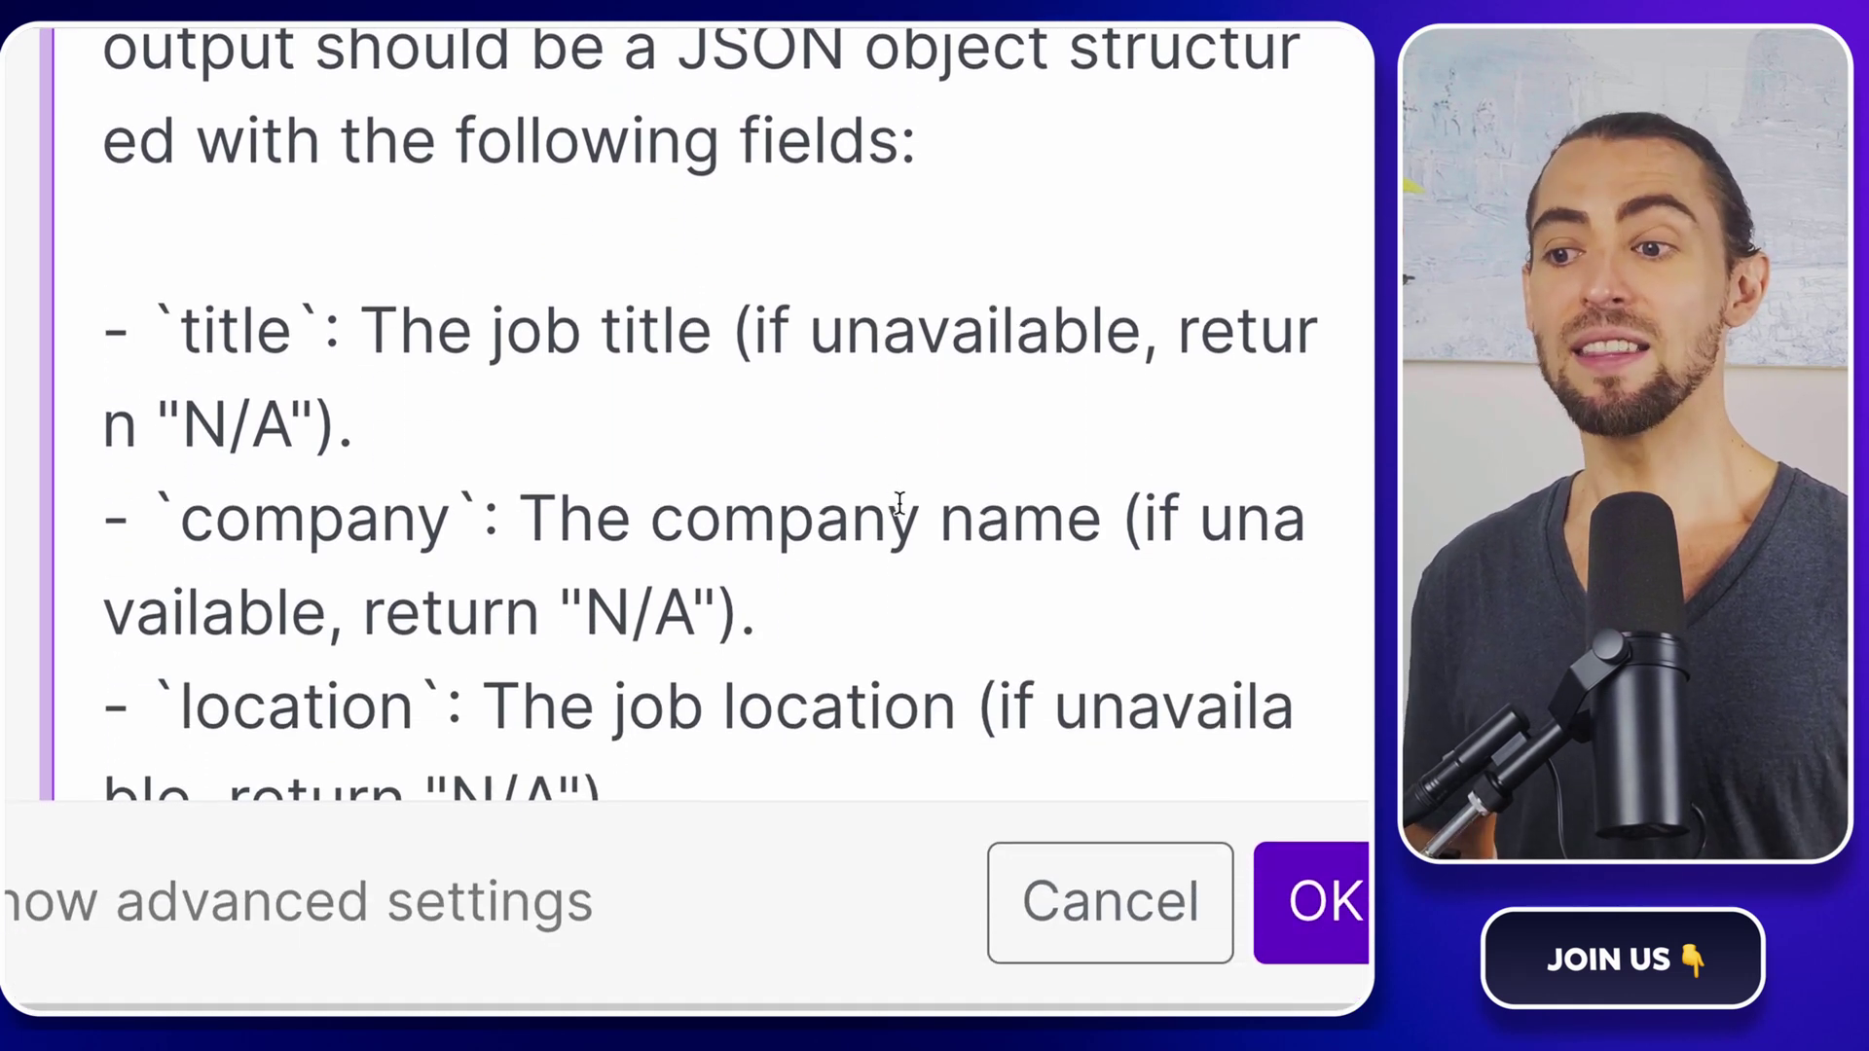
click(748, 788)
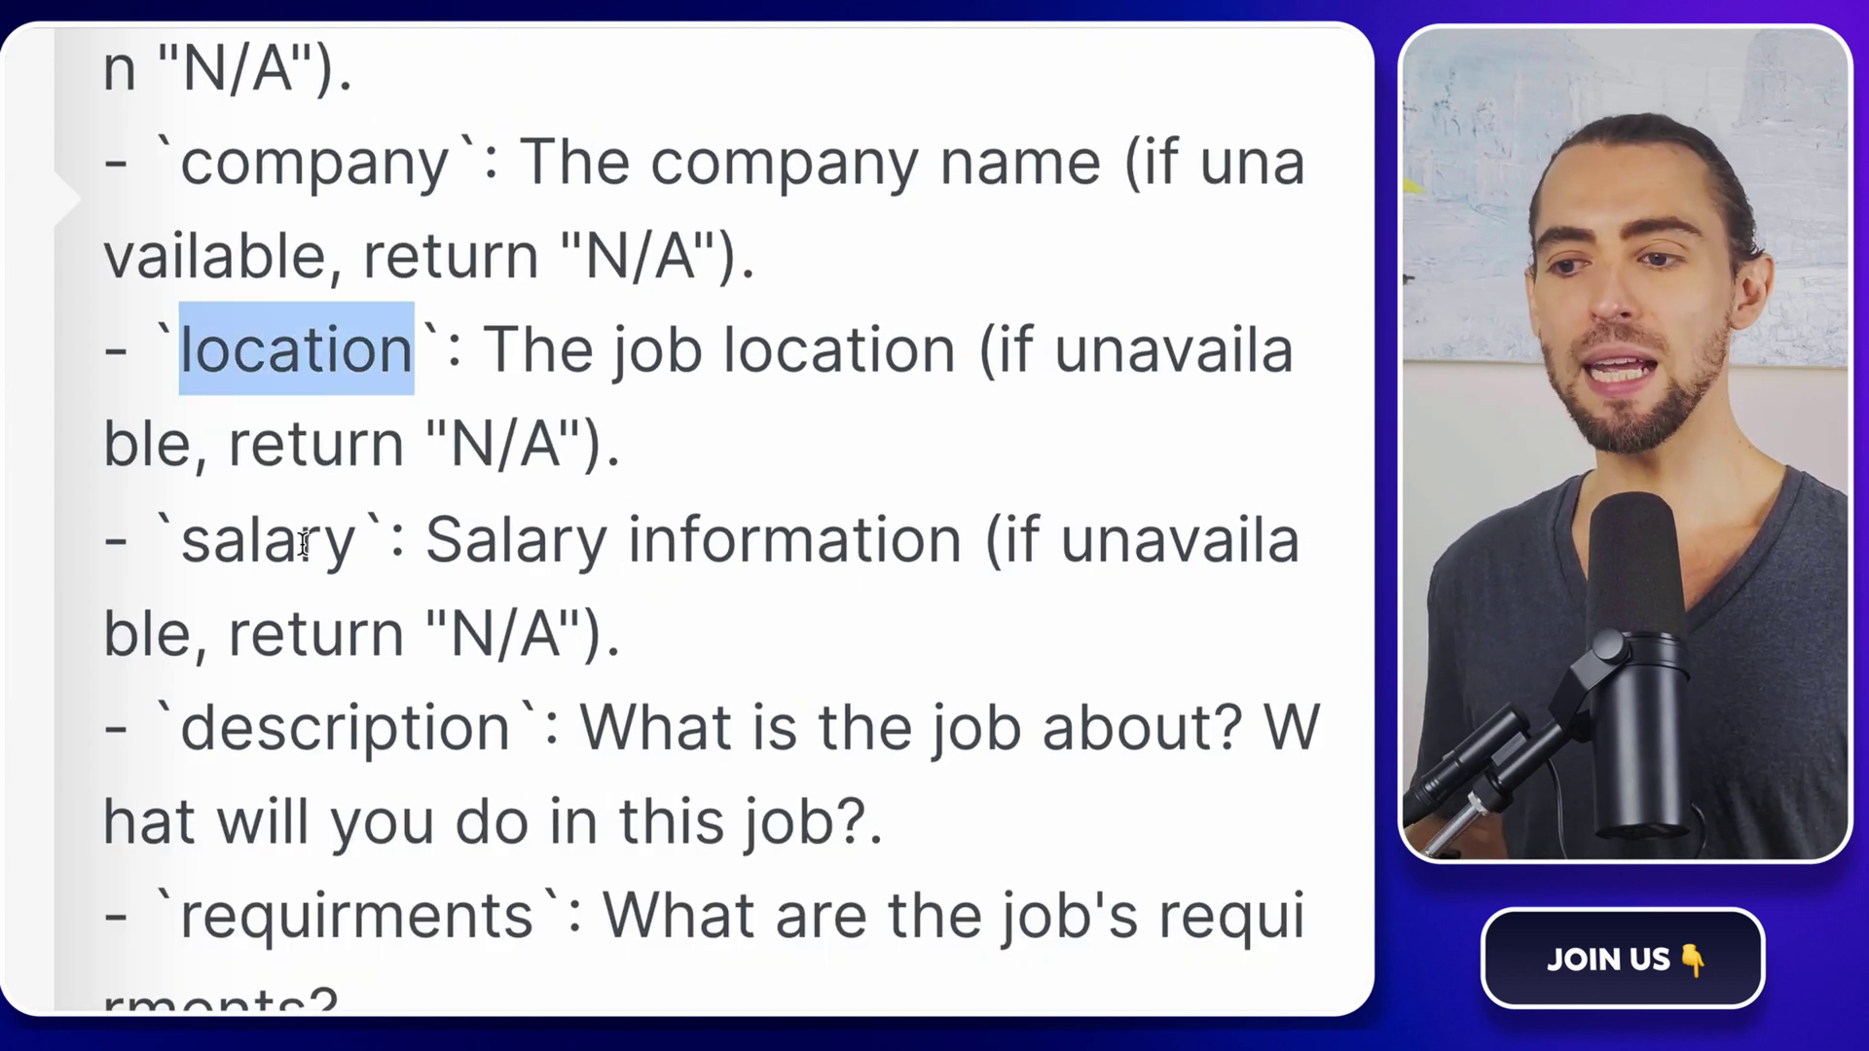
double_click(304, 546)
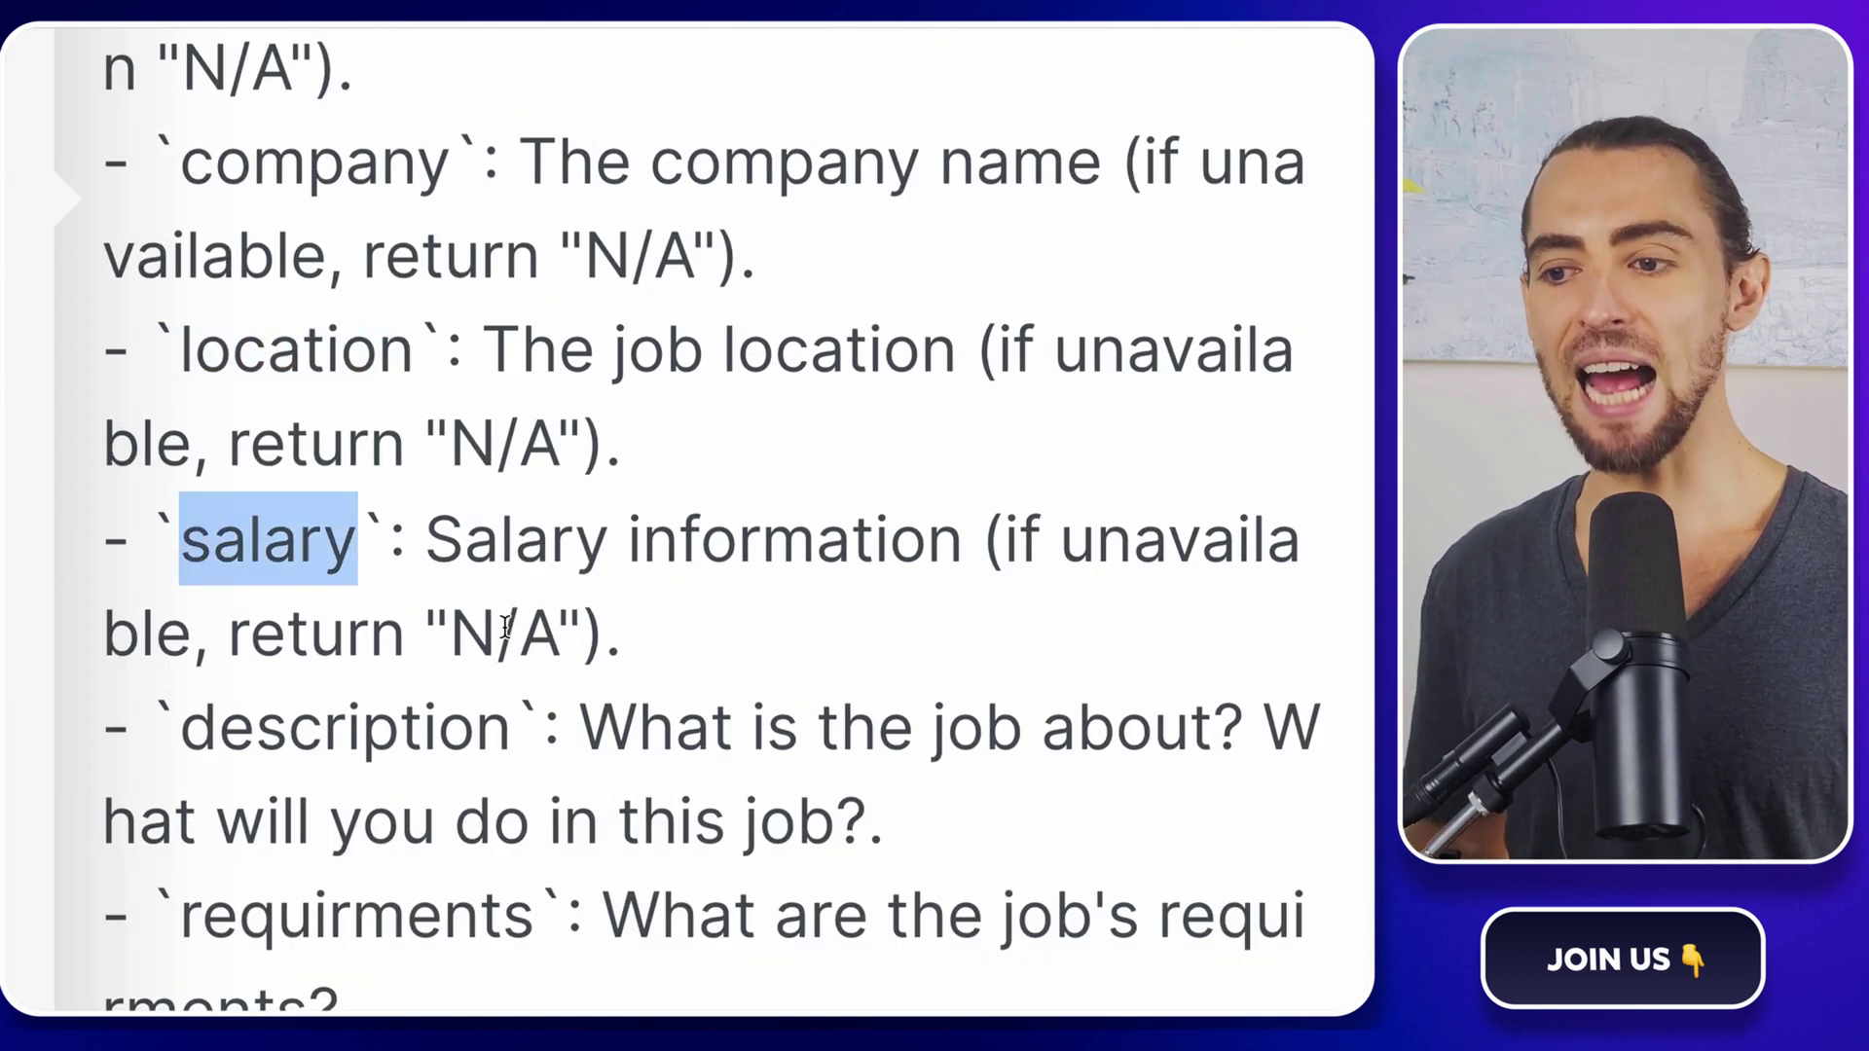
click(1215, 604)
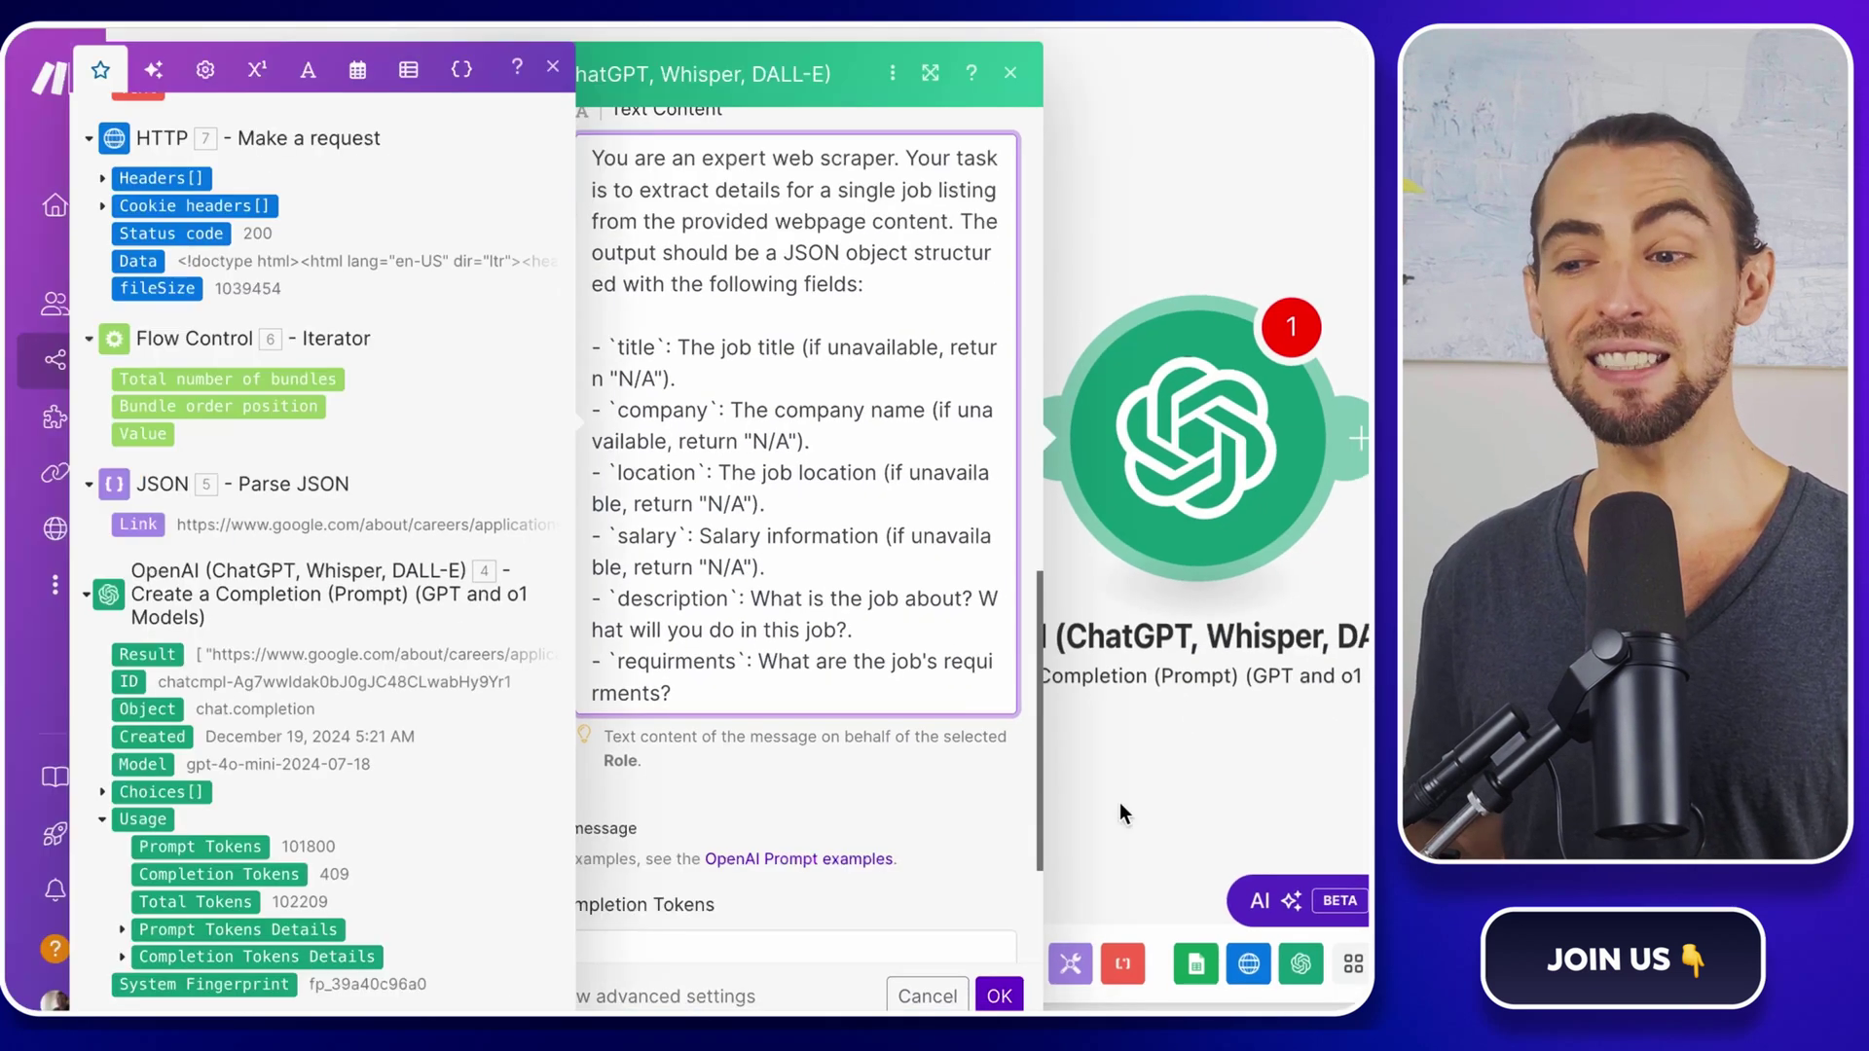
click(998, 996)
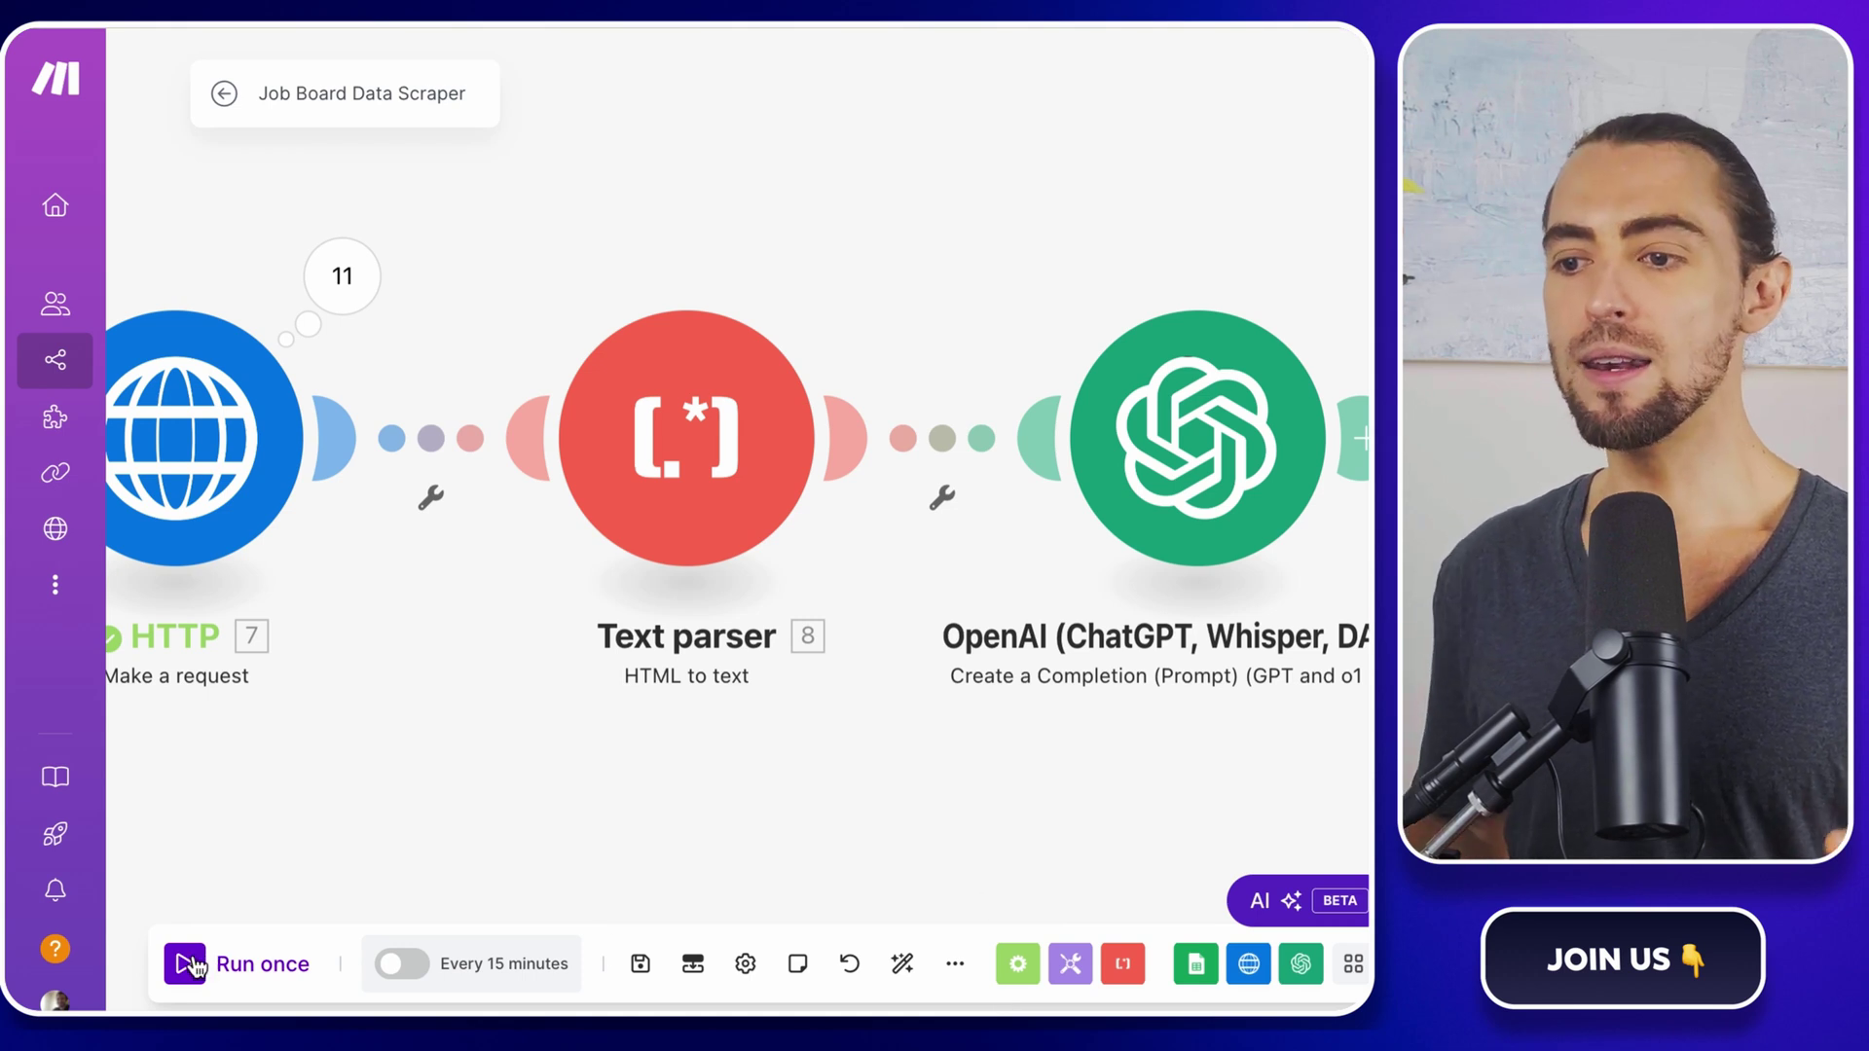
Step: Run the scenario once to test the OpenAI job-detail extraction
click(204, 964)
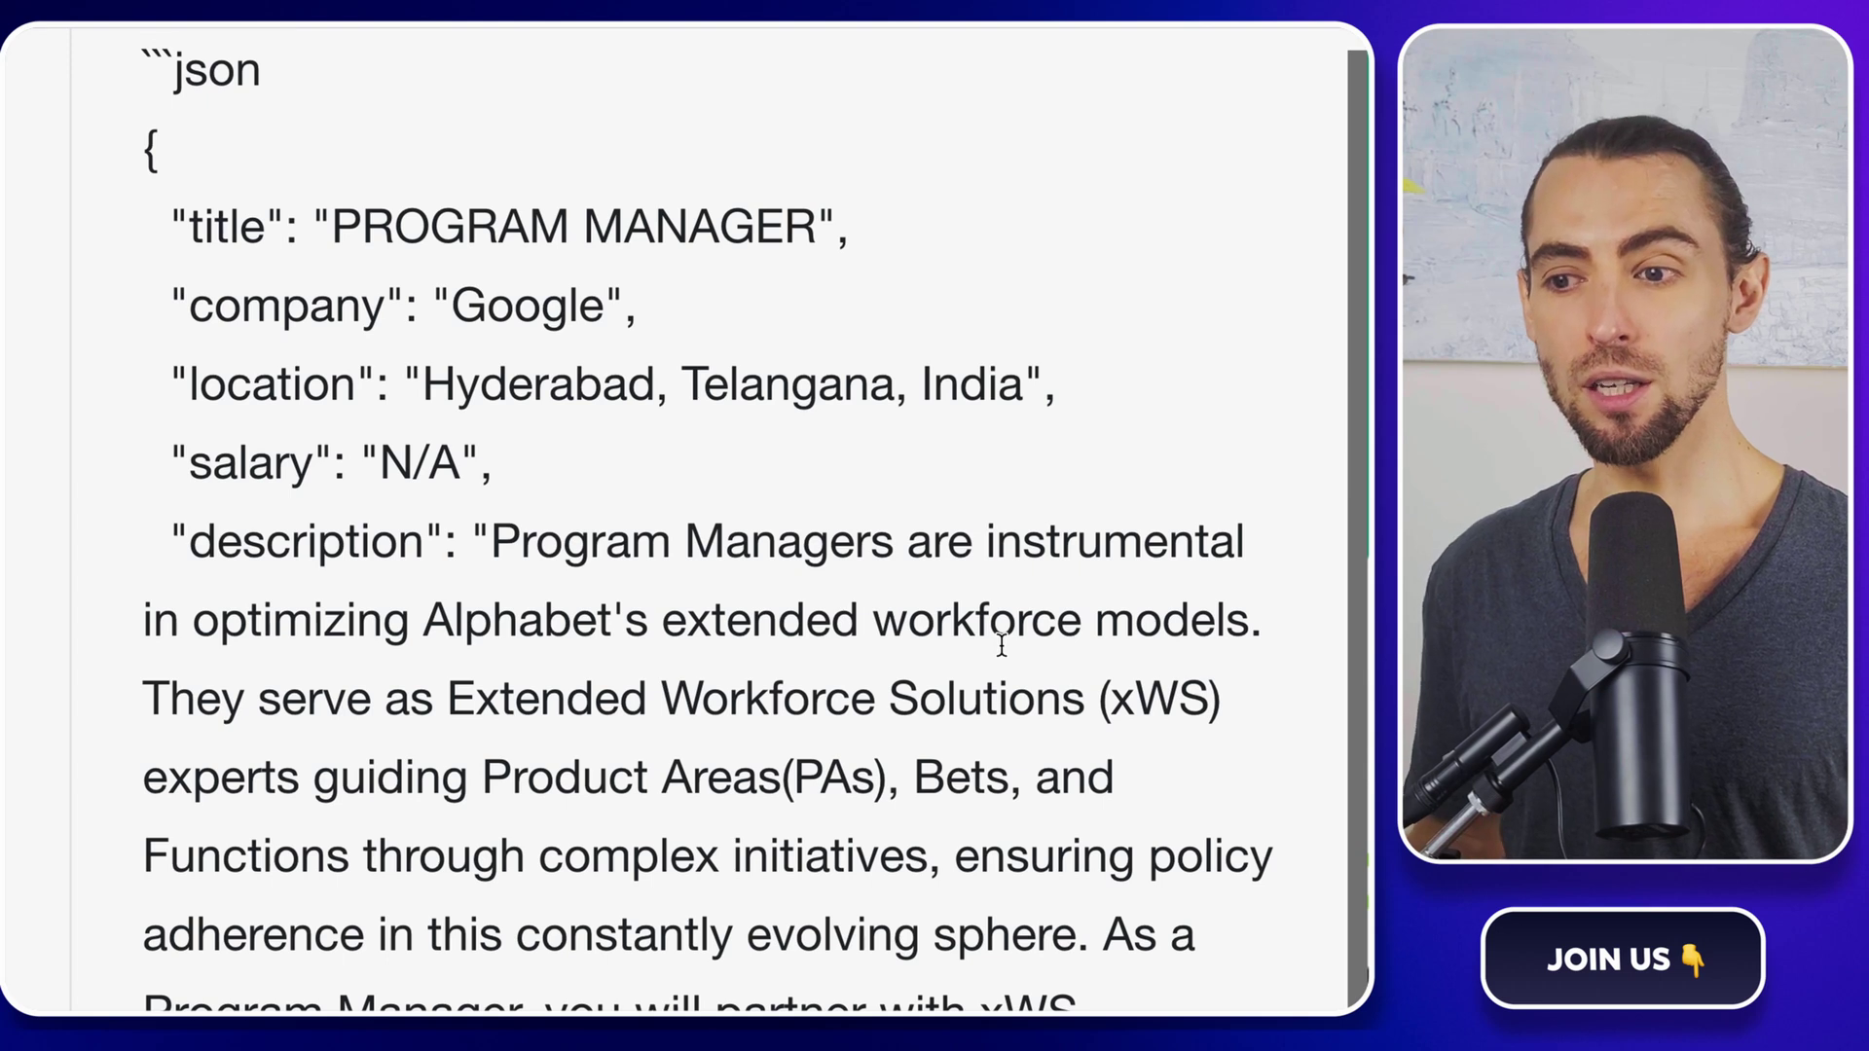
scroll(1002, 648, down, 2)
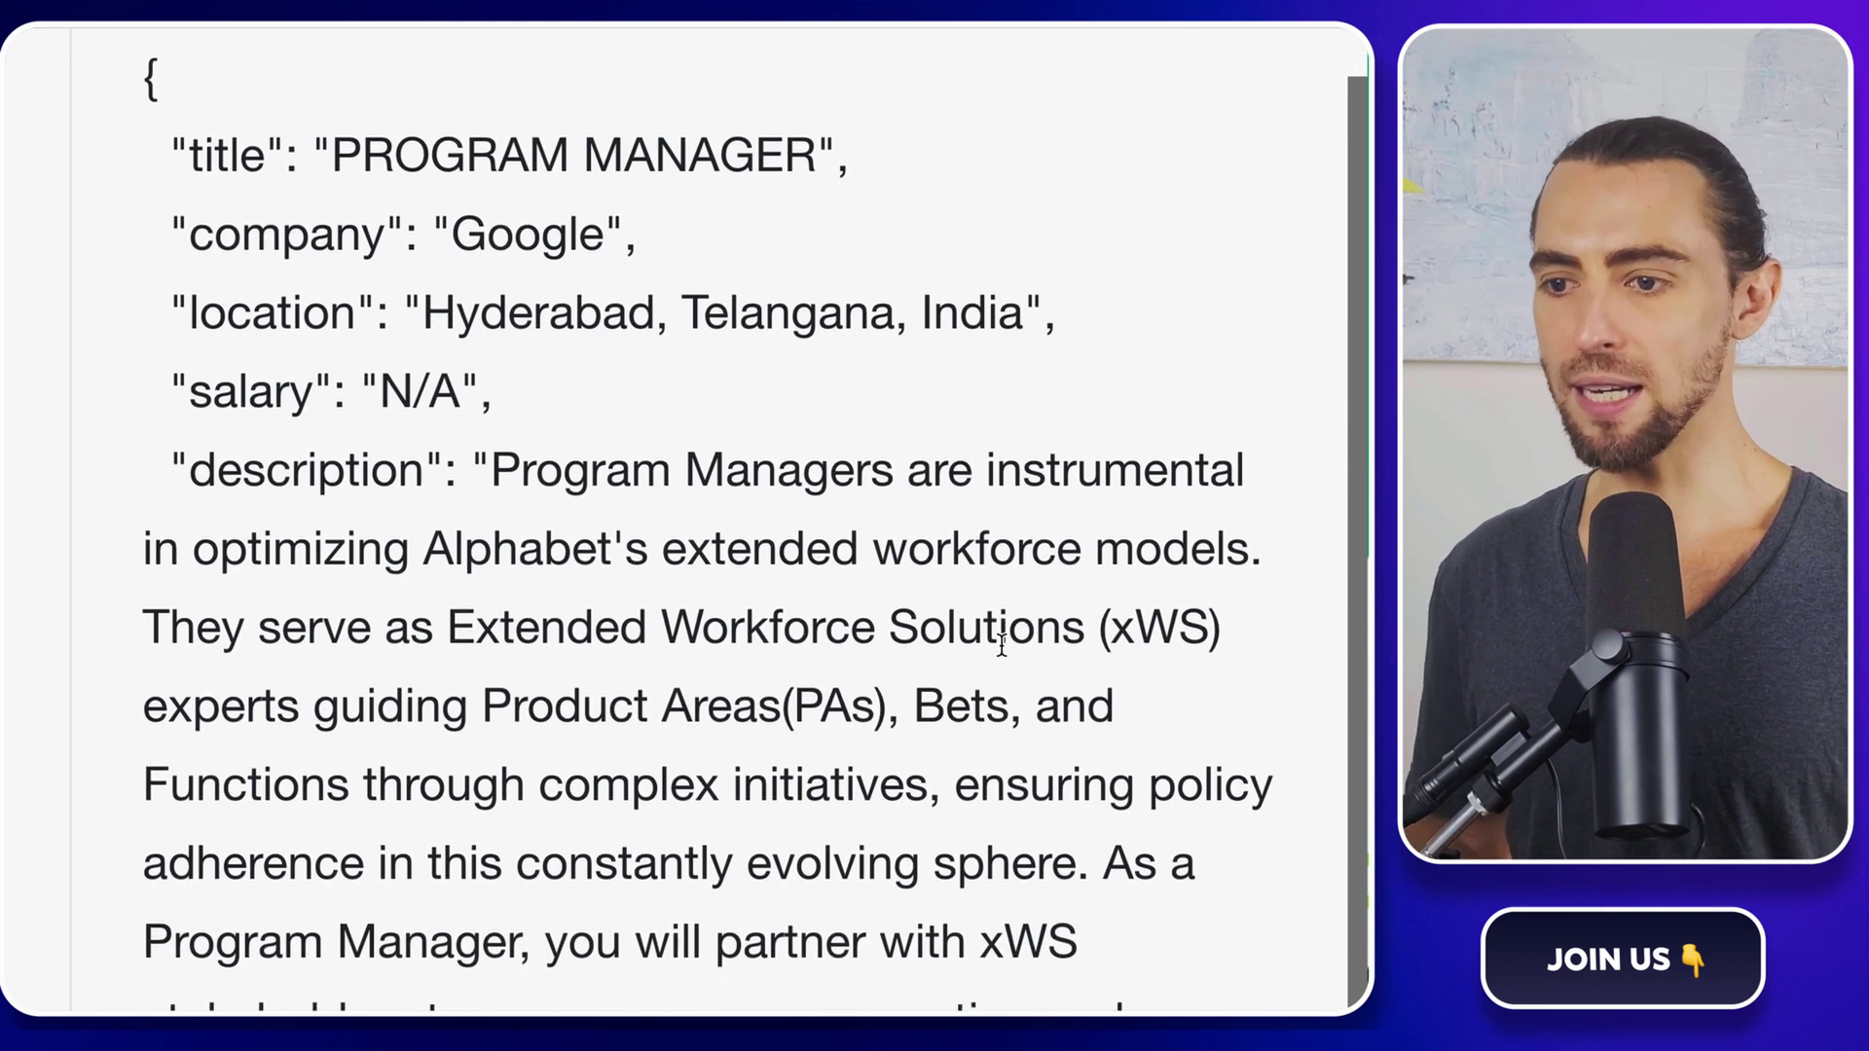
scroll(1001, 648, down, 1)
scroll(1002, 648, down, 1)
scroll(1002, 648, down, 1)
scroll(1002, 648, down, 1)
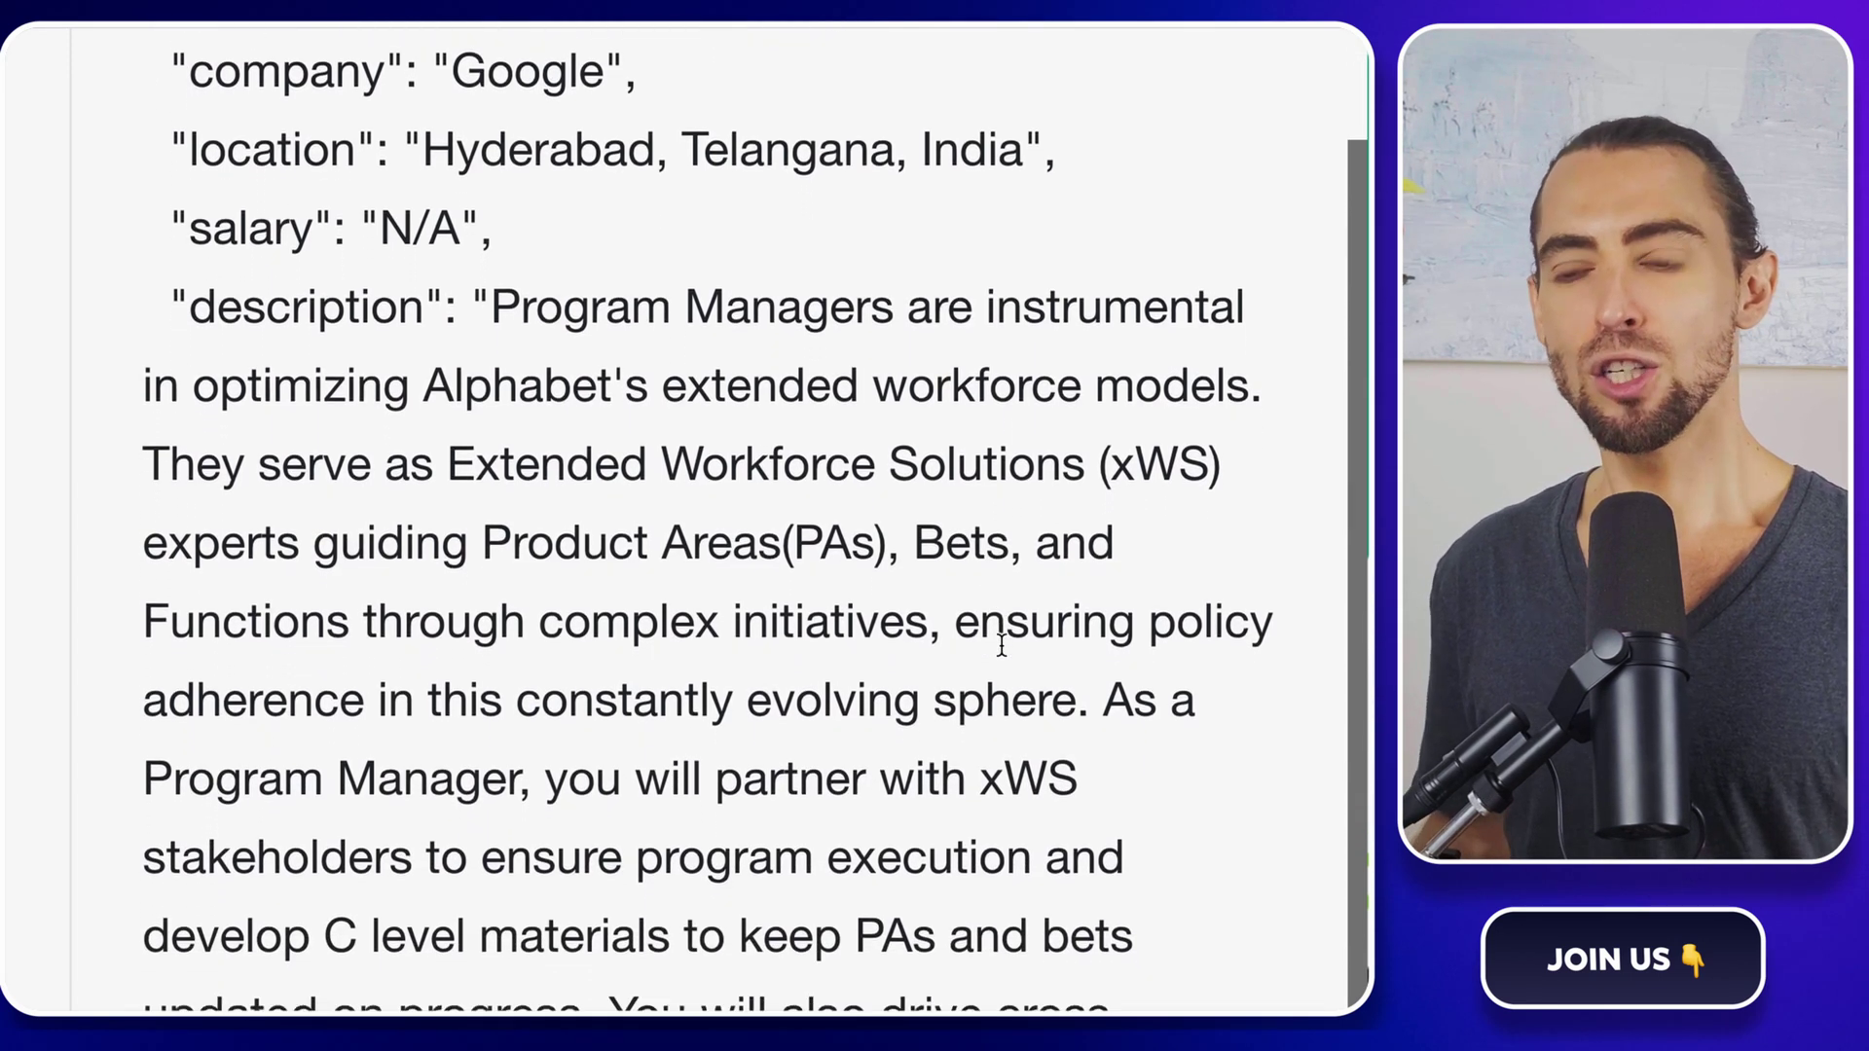
scroll(1001, 648, down, 2)
scroll(1001, 649, down, 2)
scroll(1003, 649, down, 2)
scroll(1002, 649, down, 2)
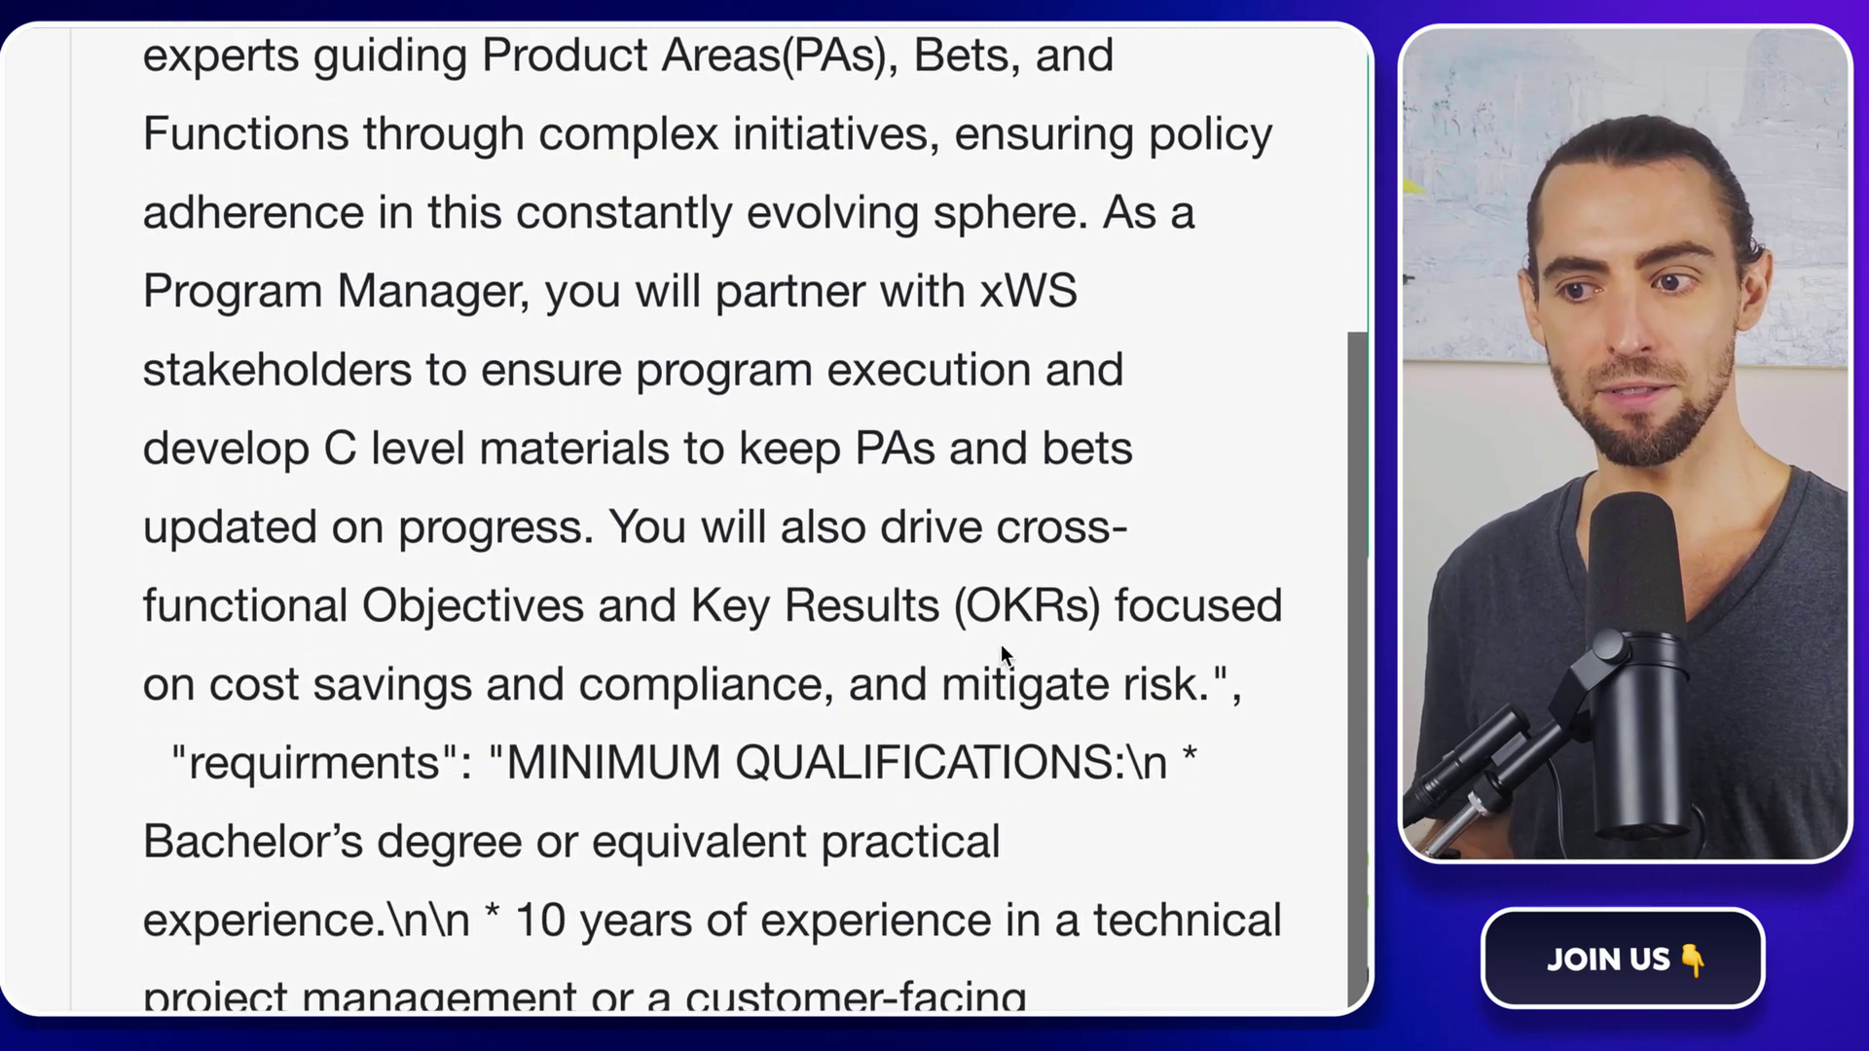
scroll(1002, 649, down, 1)
scroll(1001, 648, down, 1)
scroll(1001, 649, down, 1)
scroll(1001, 649, down, 1)
scroll(1002, 648, down, 1)
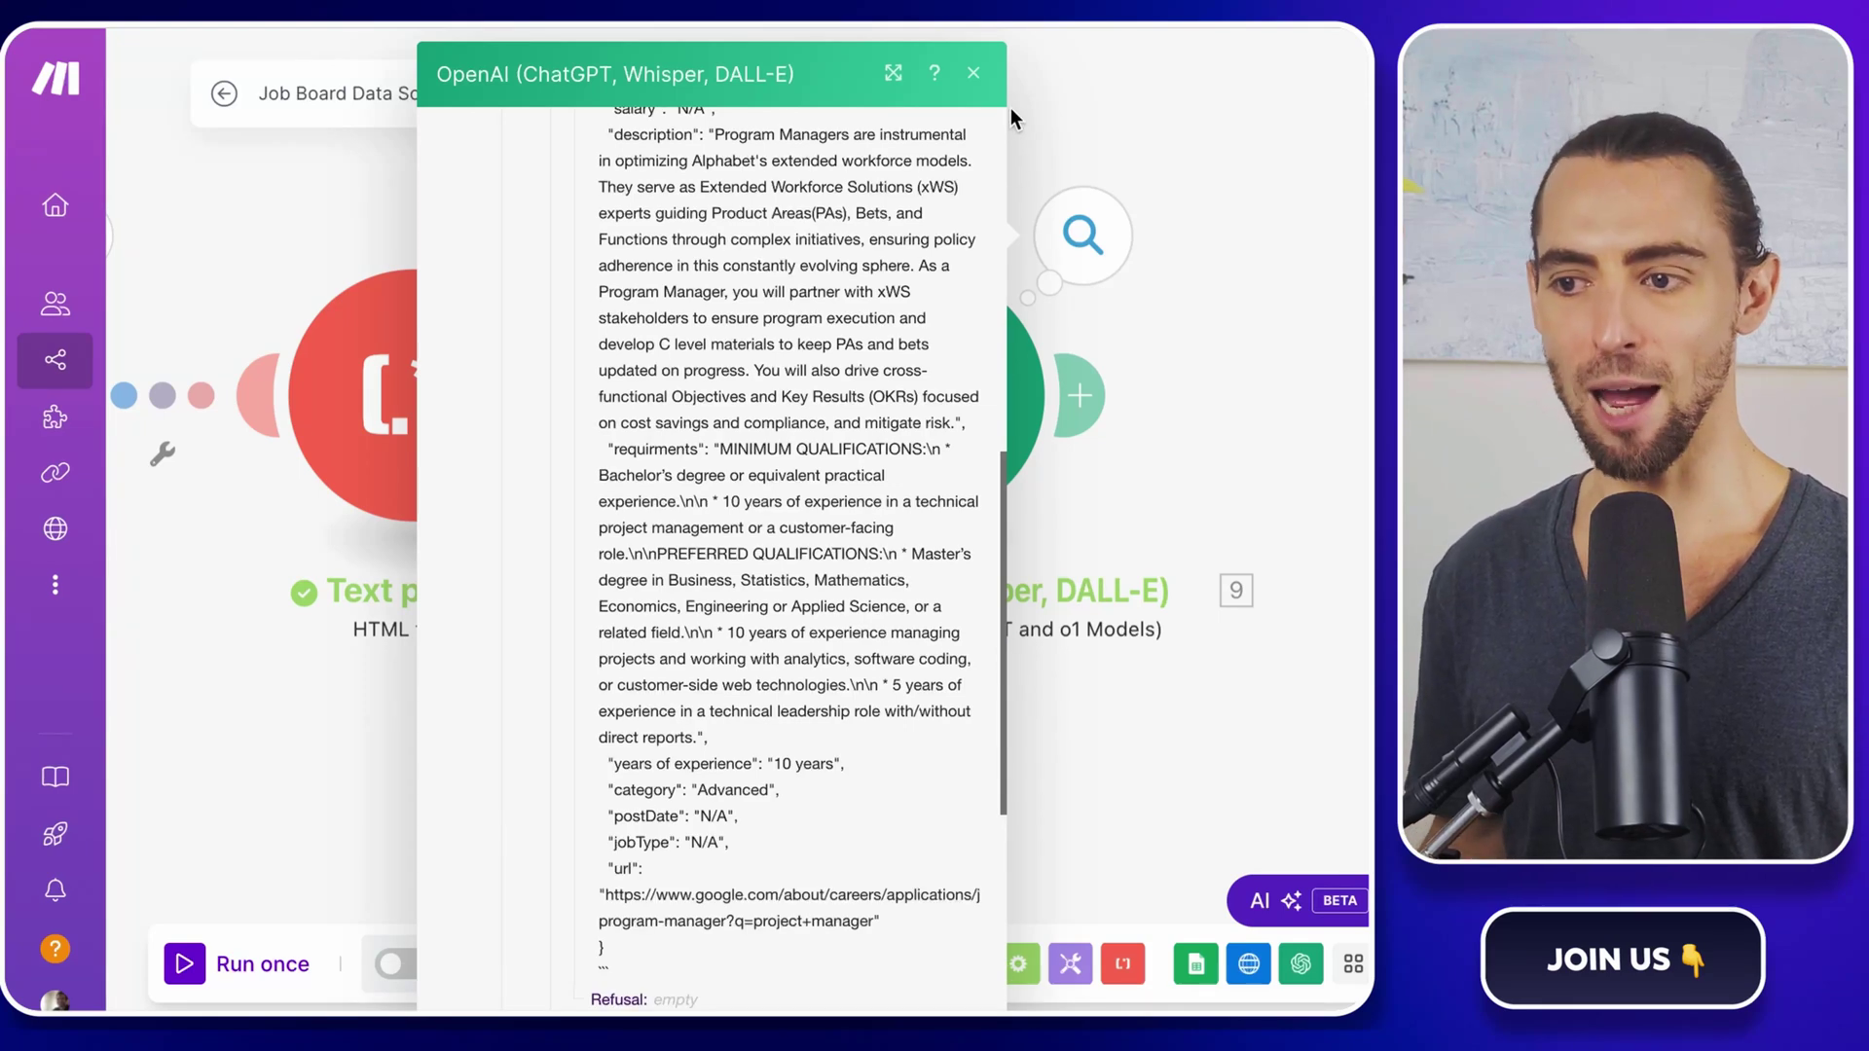
Step: Add Parse JSON mapping the OpenAI Choices[].Message.Content, then a Sleep step with delay 30
click(972, 73)
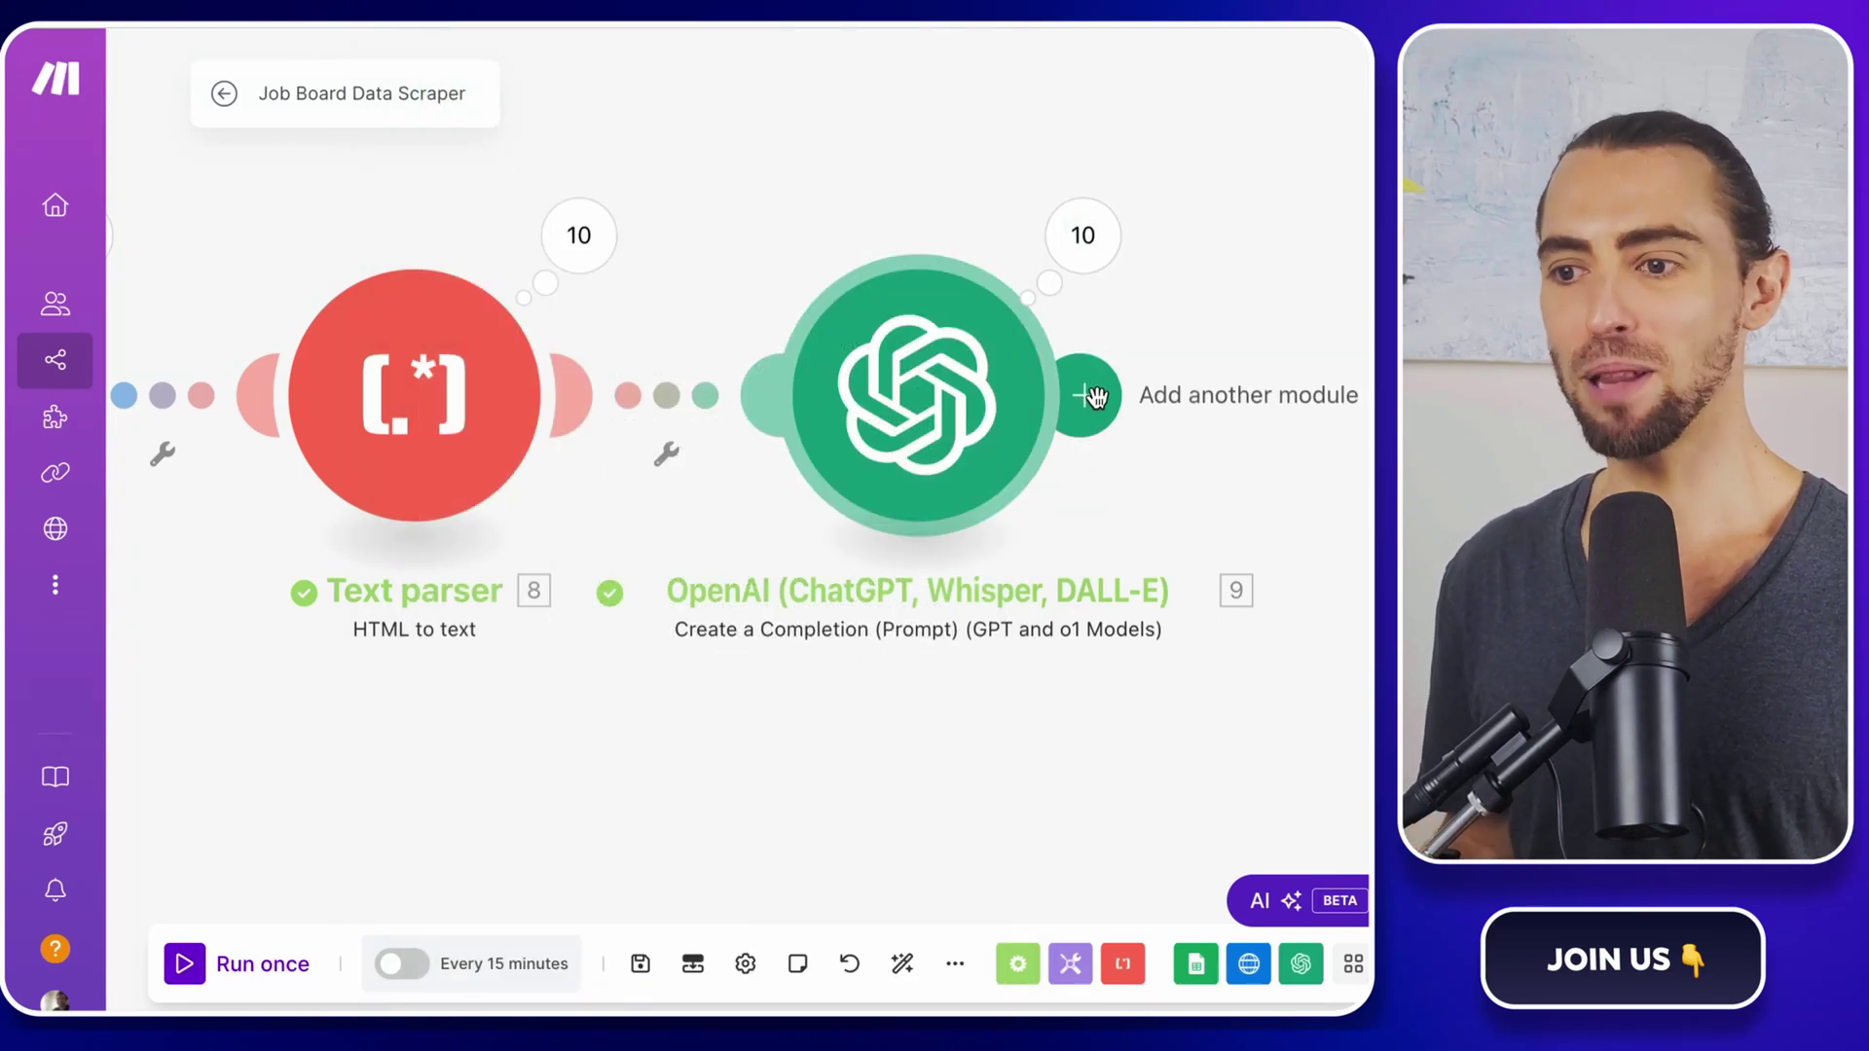
click(1093, 395)
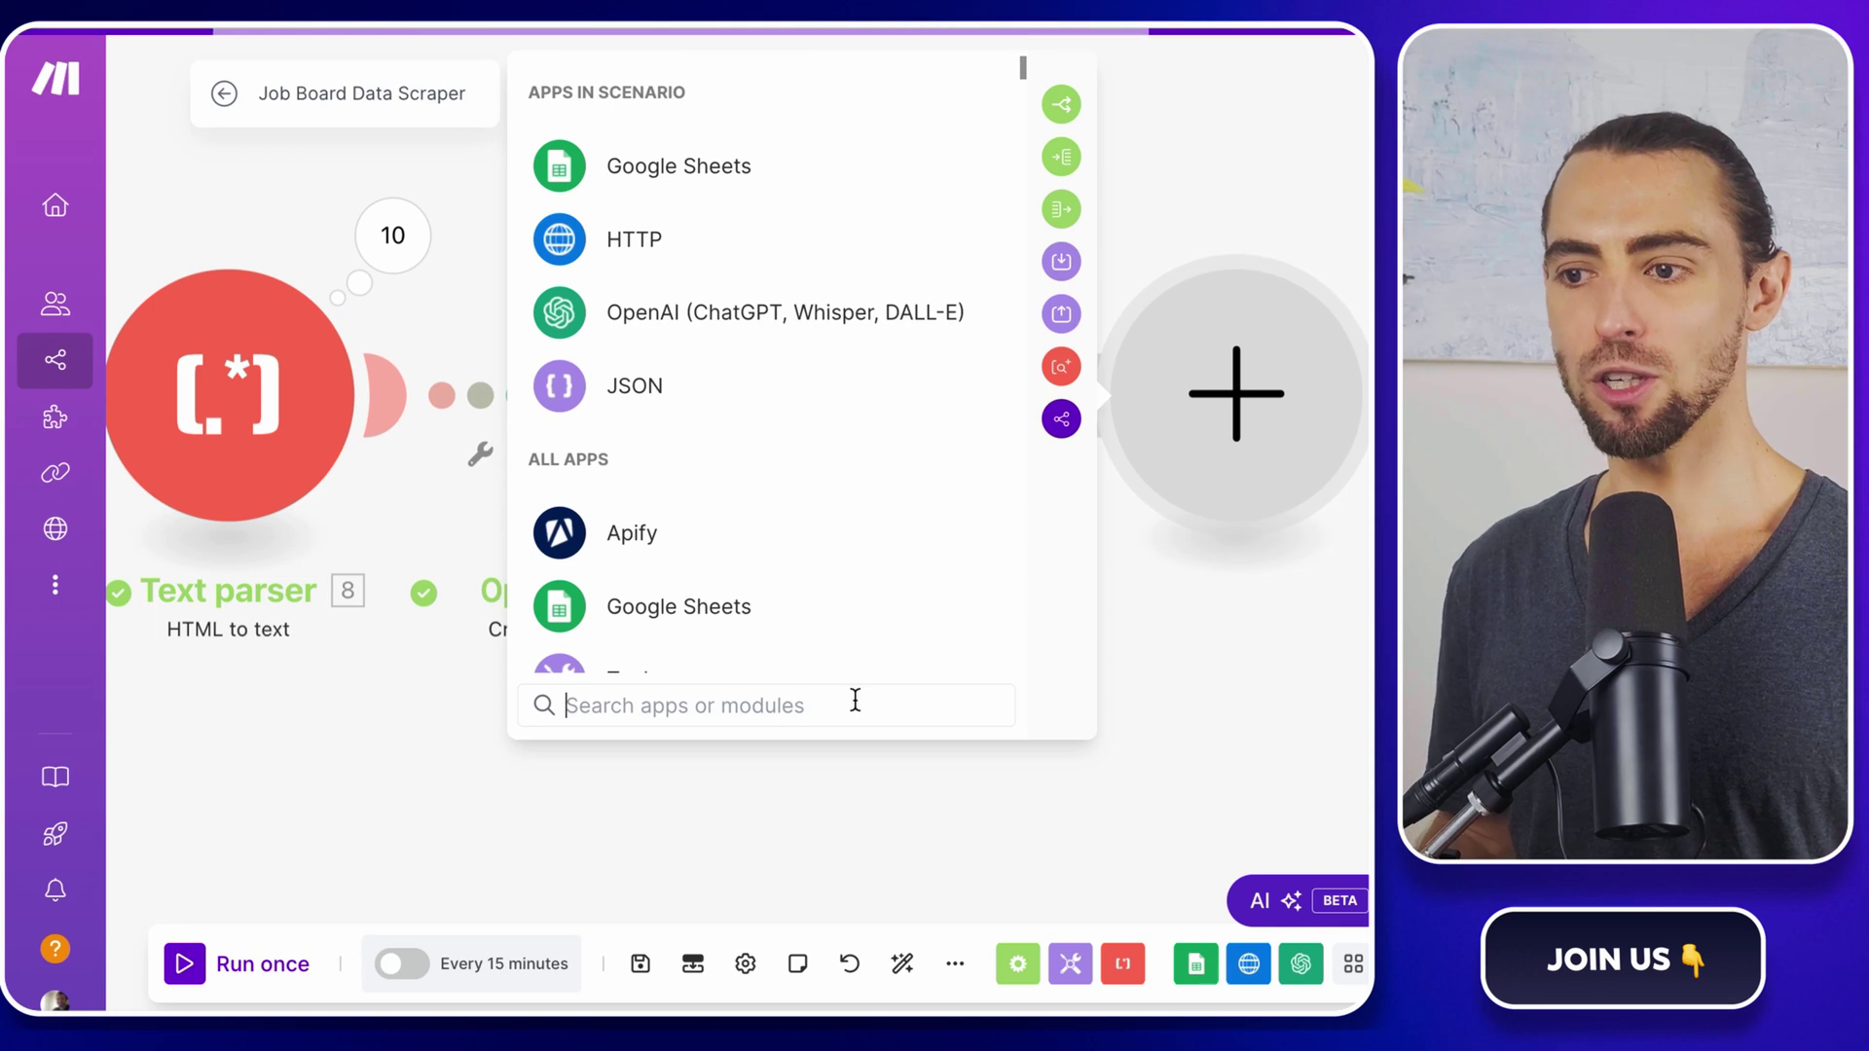
text(json)
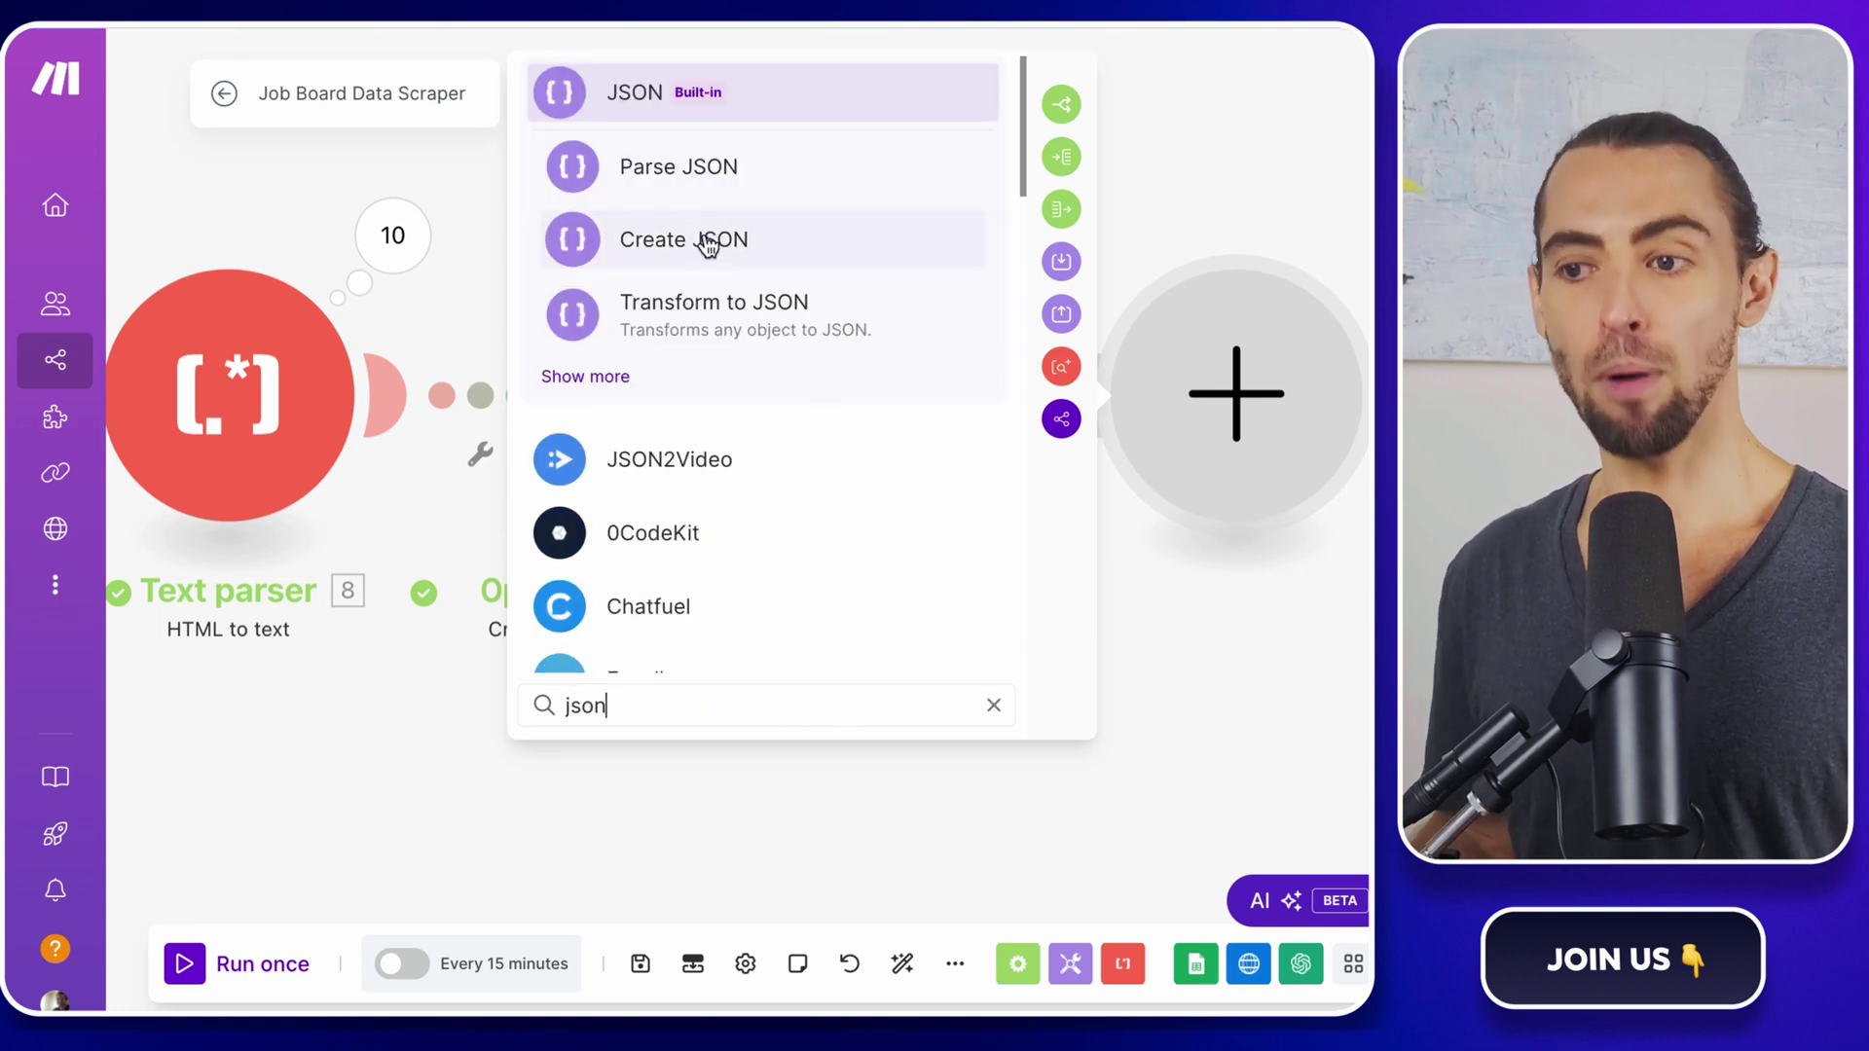
click(679, 167)
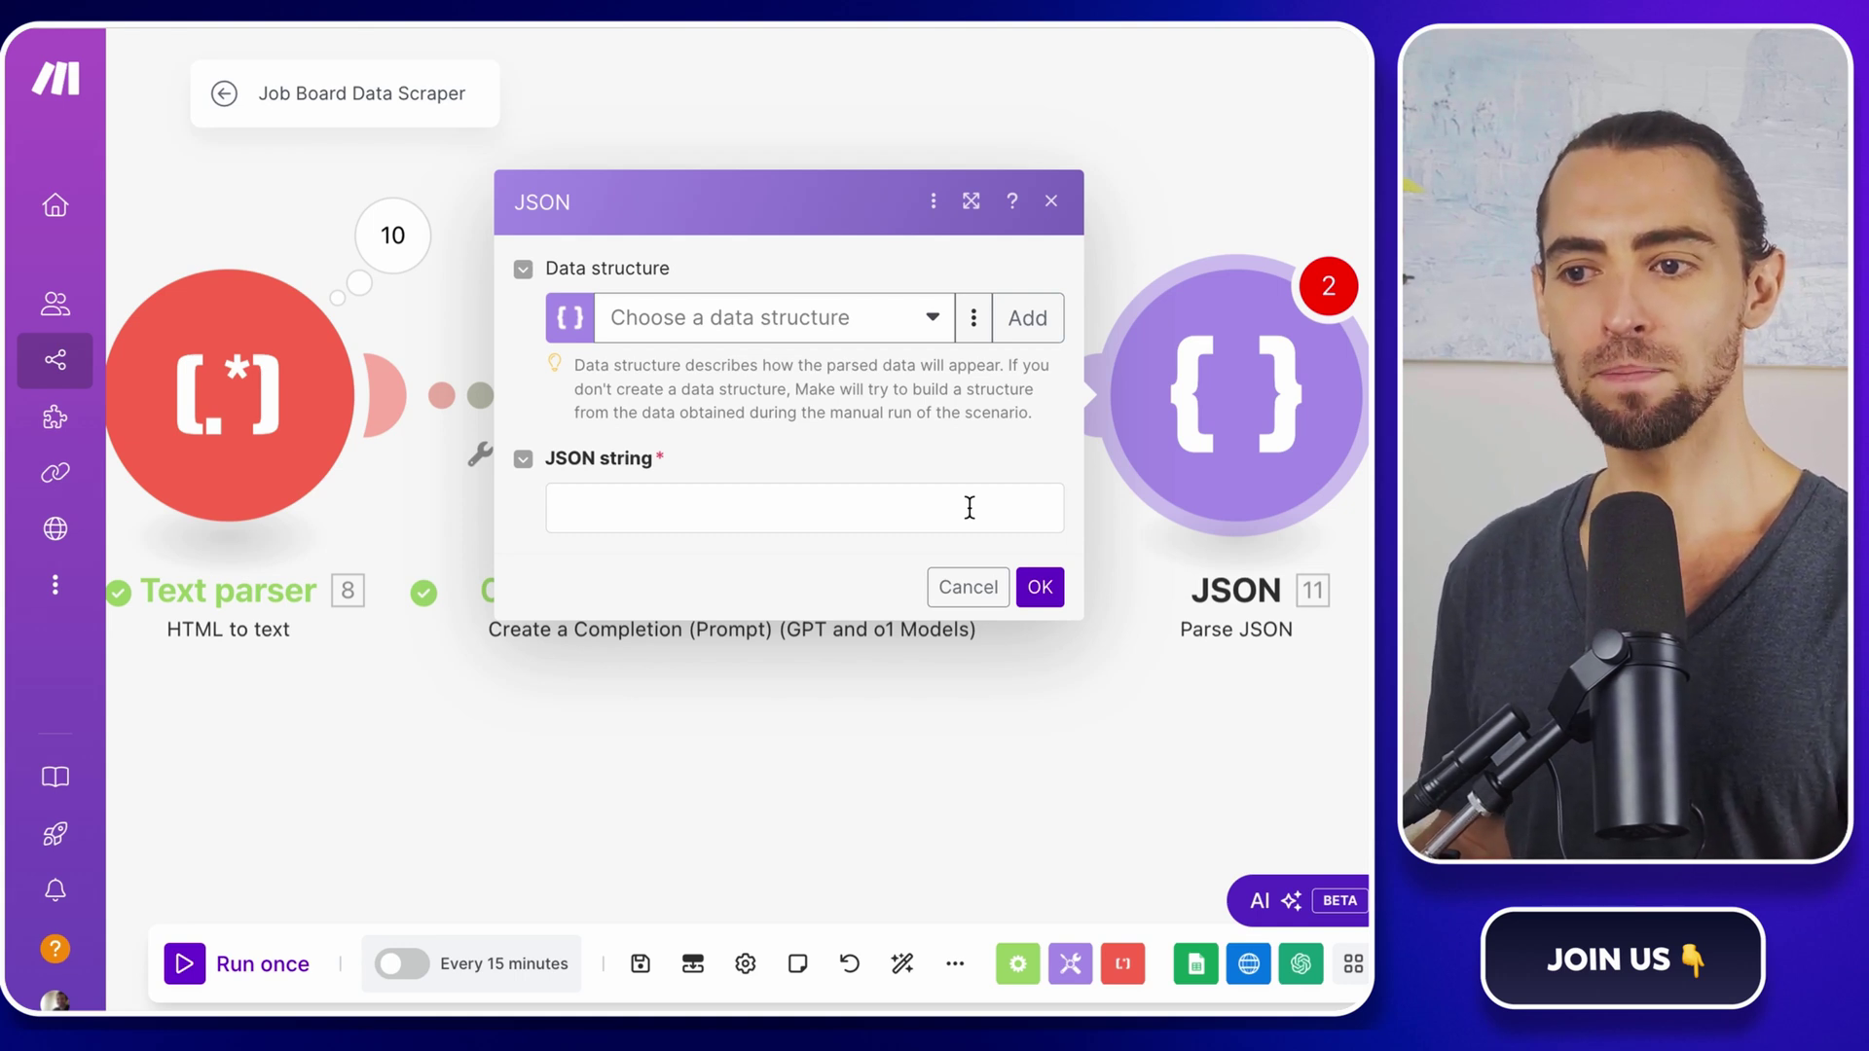
click(871, 508)
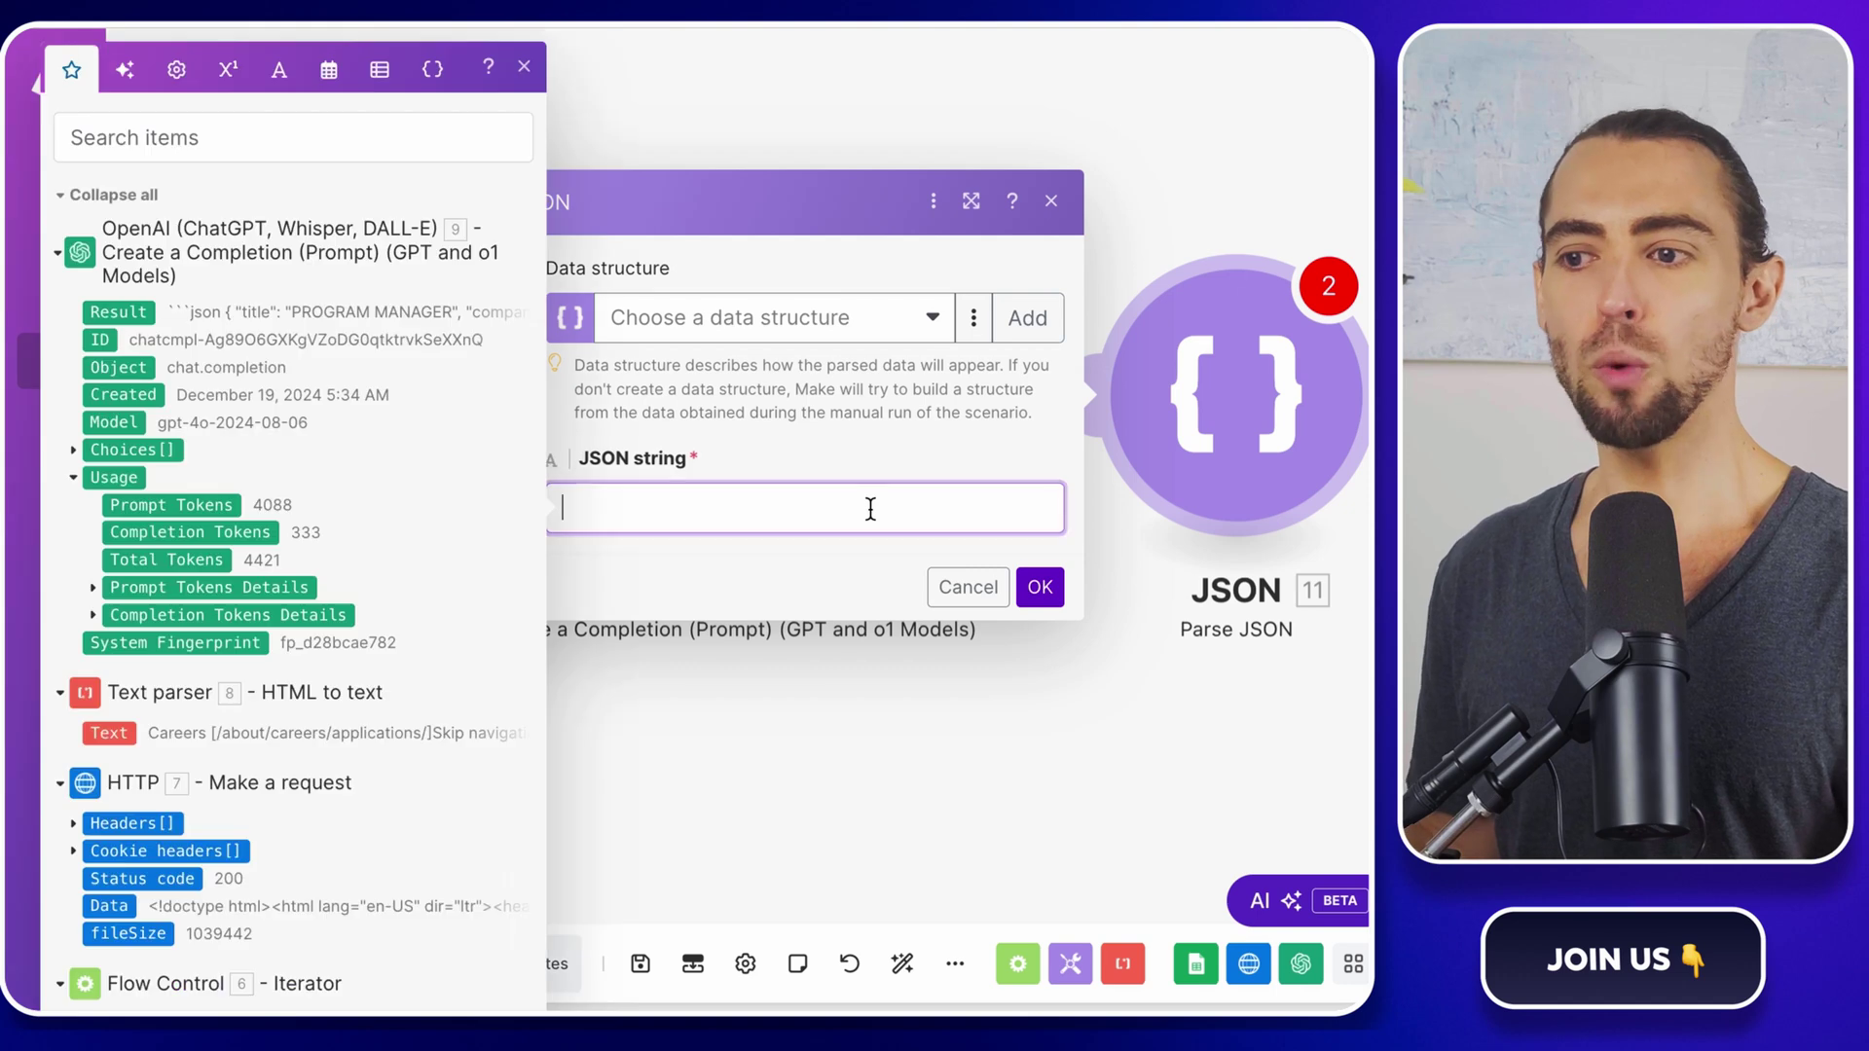
scroll(275, 642, down, 2)
click(276, 766)
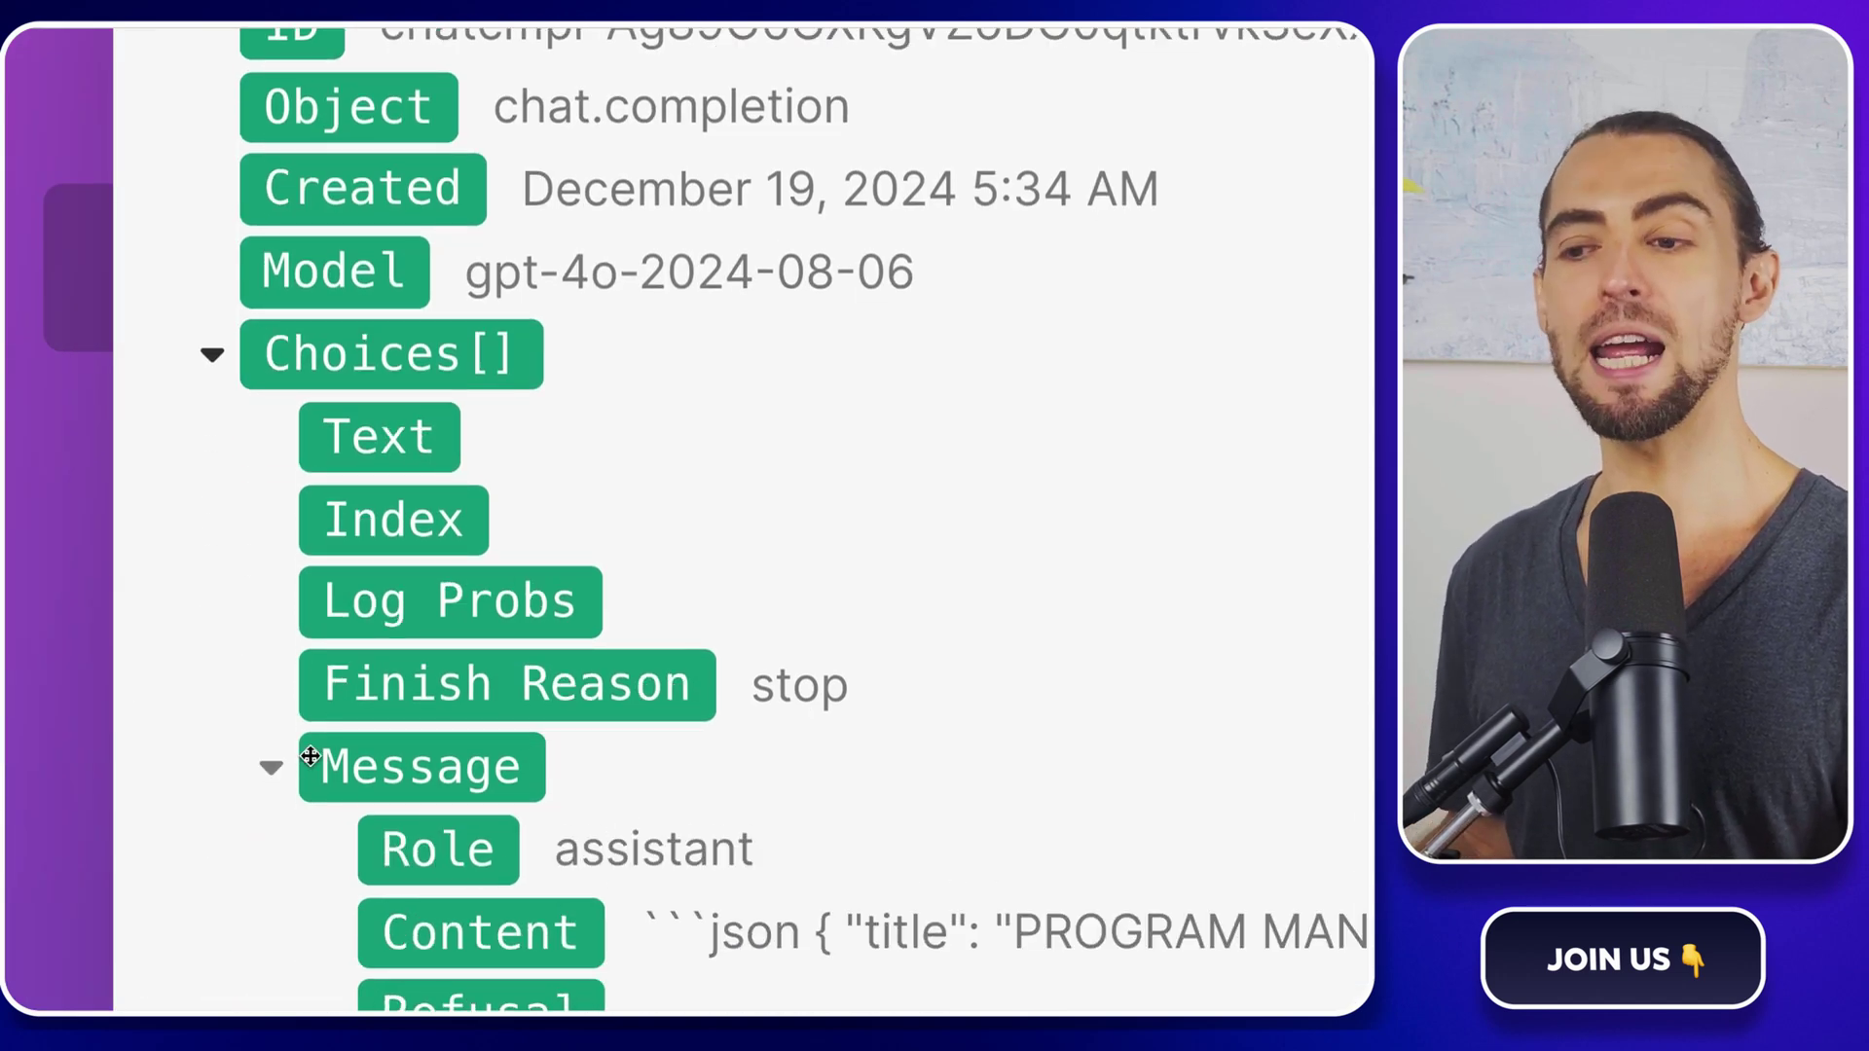
scroll(323, 714, down, 2)
click(436, 603)
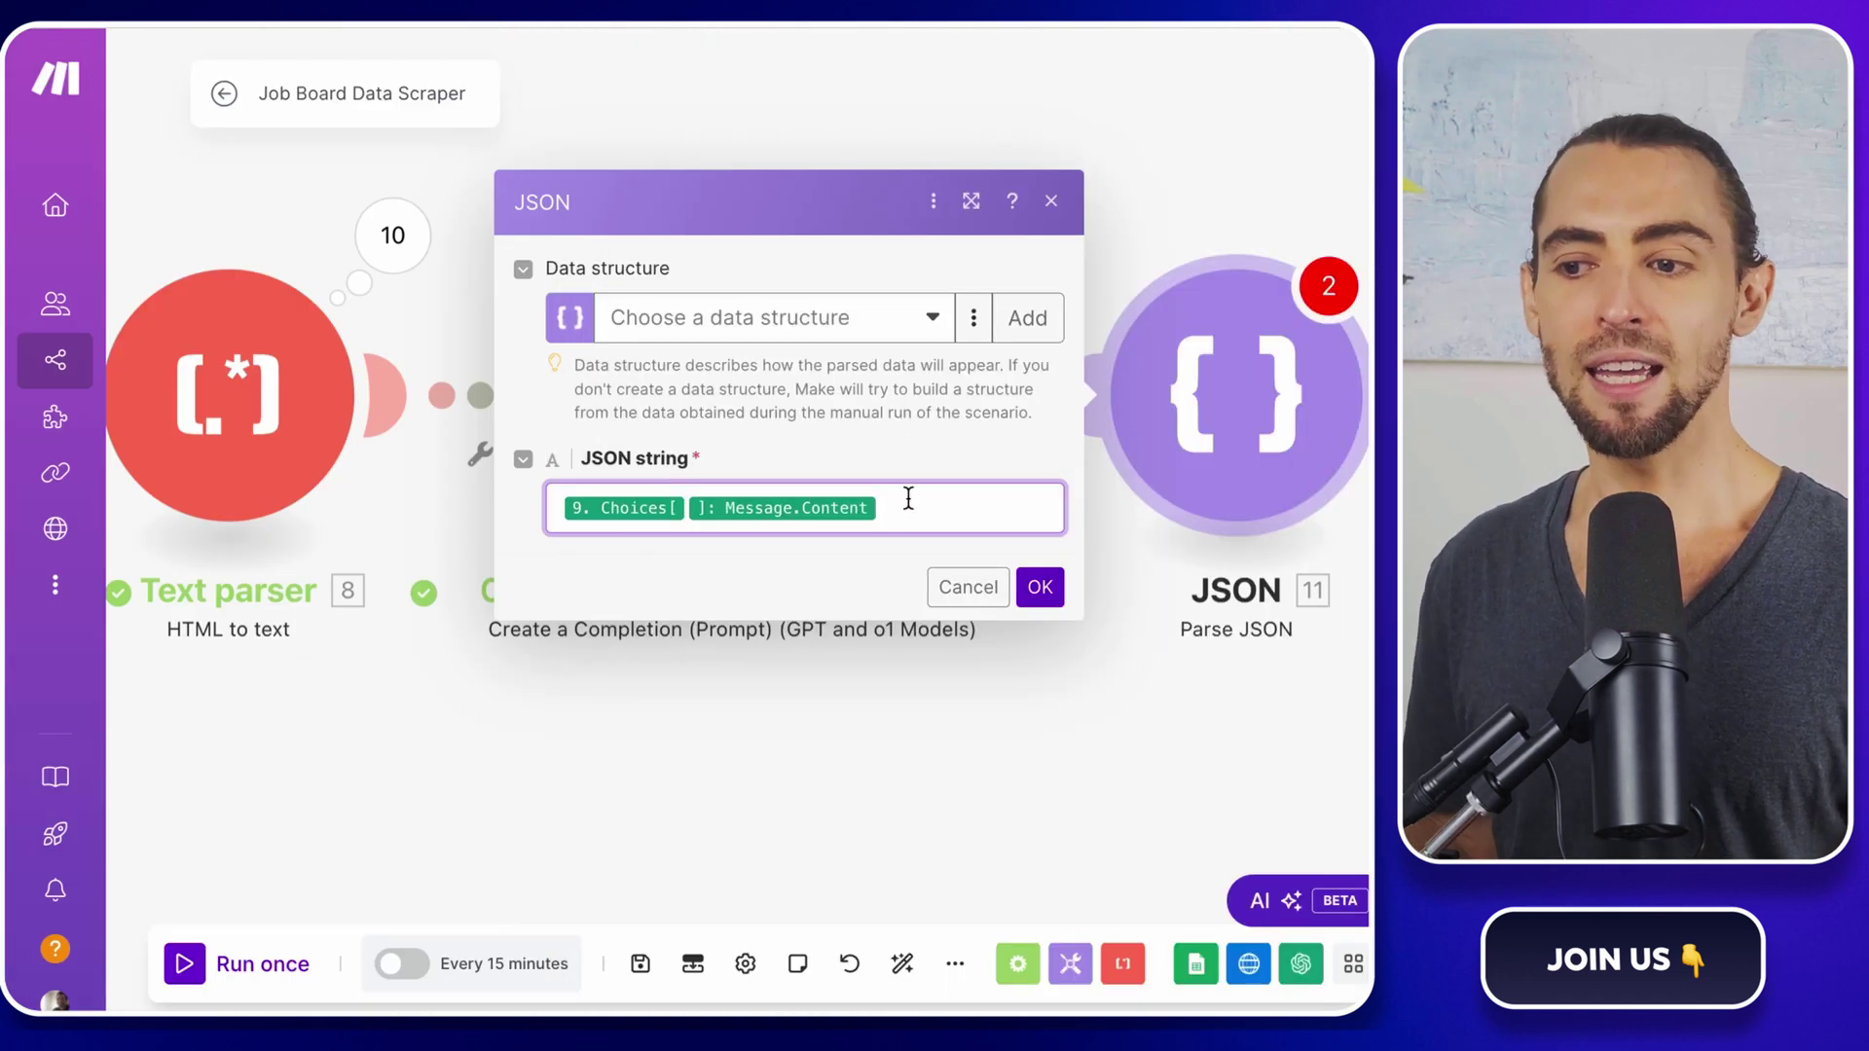
click(1026, 589)
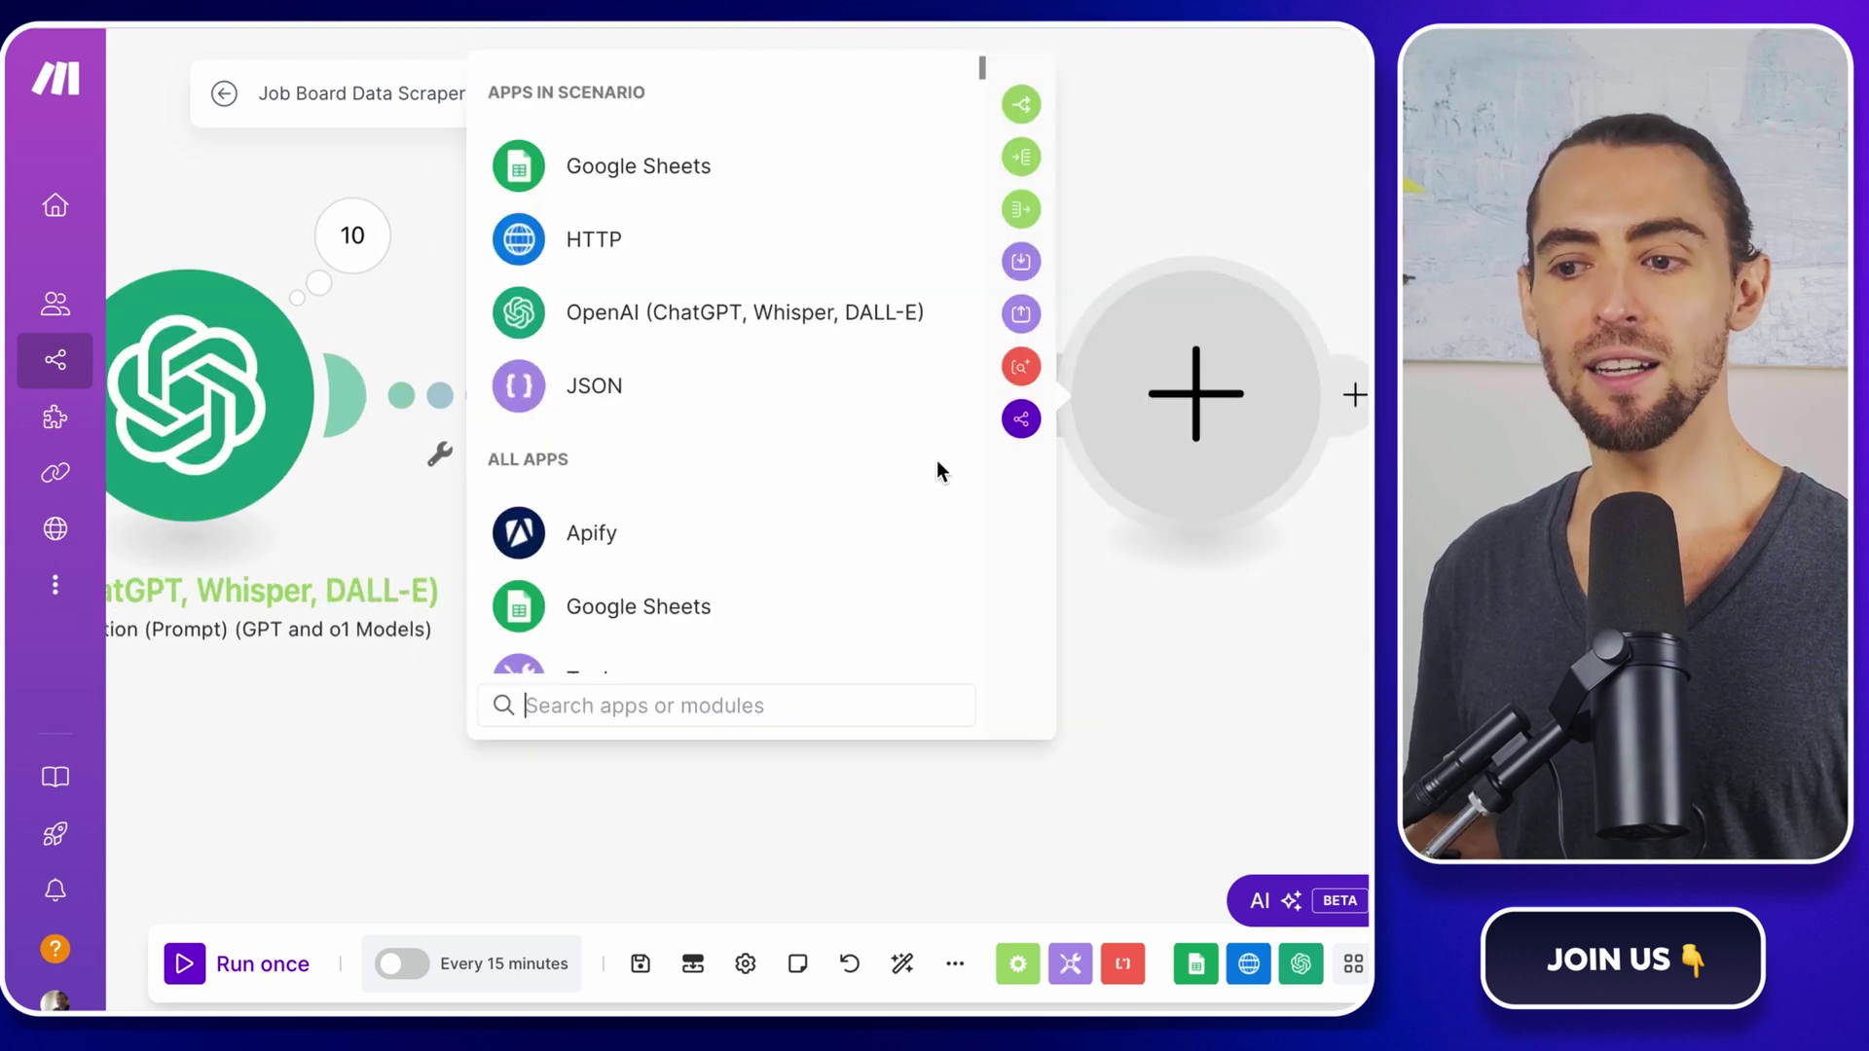
text(sleep)
click(667, 171)
text(30)
click(999, 539)
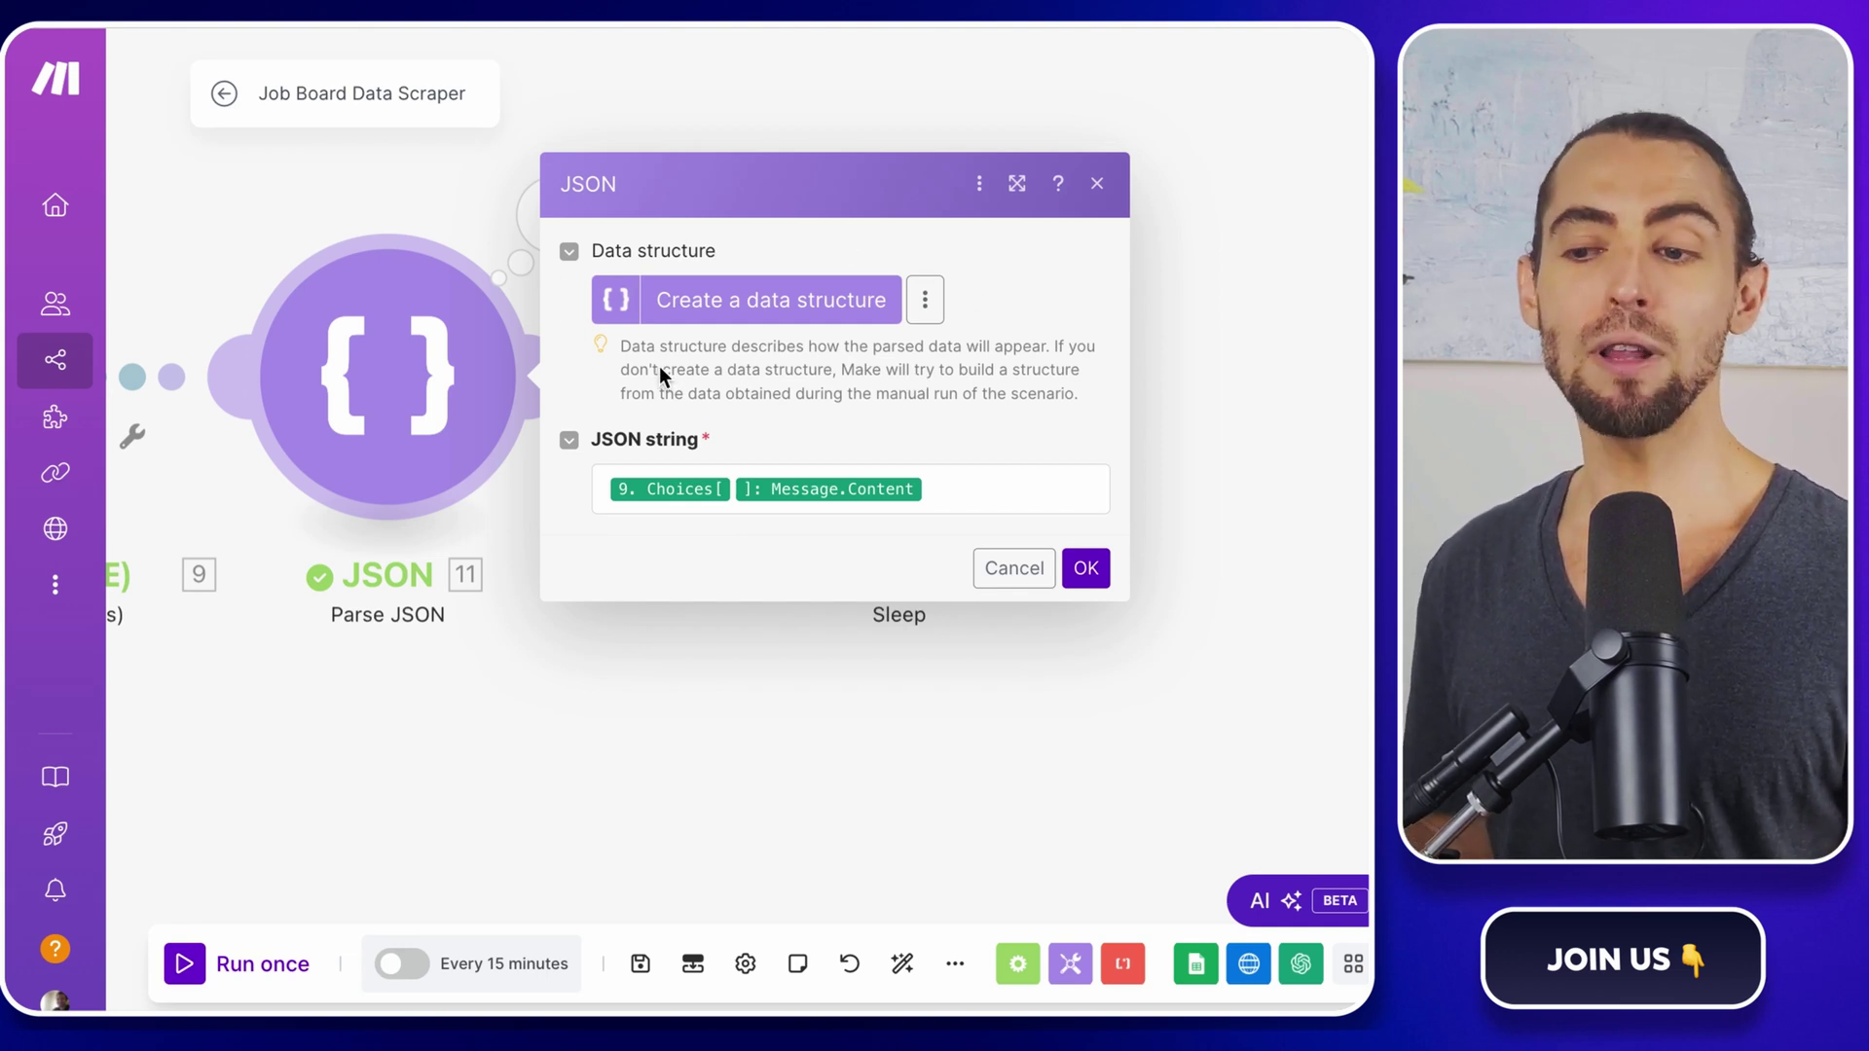
Step: Start a Parse JSON data structure, discard it unsaved, and confirm the JSON string mapping
click(748, 314)
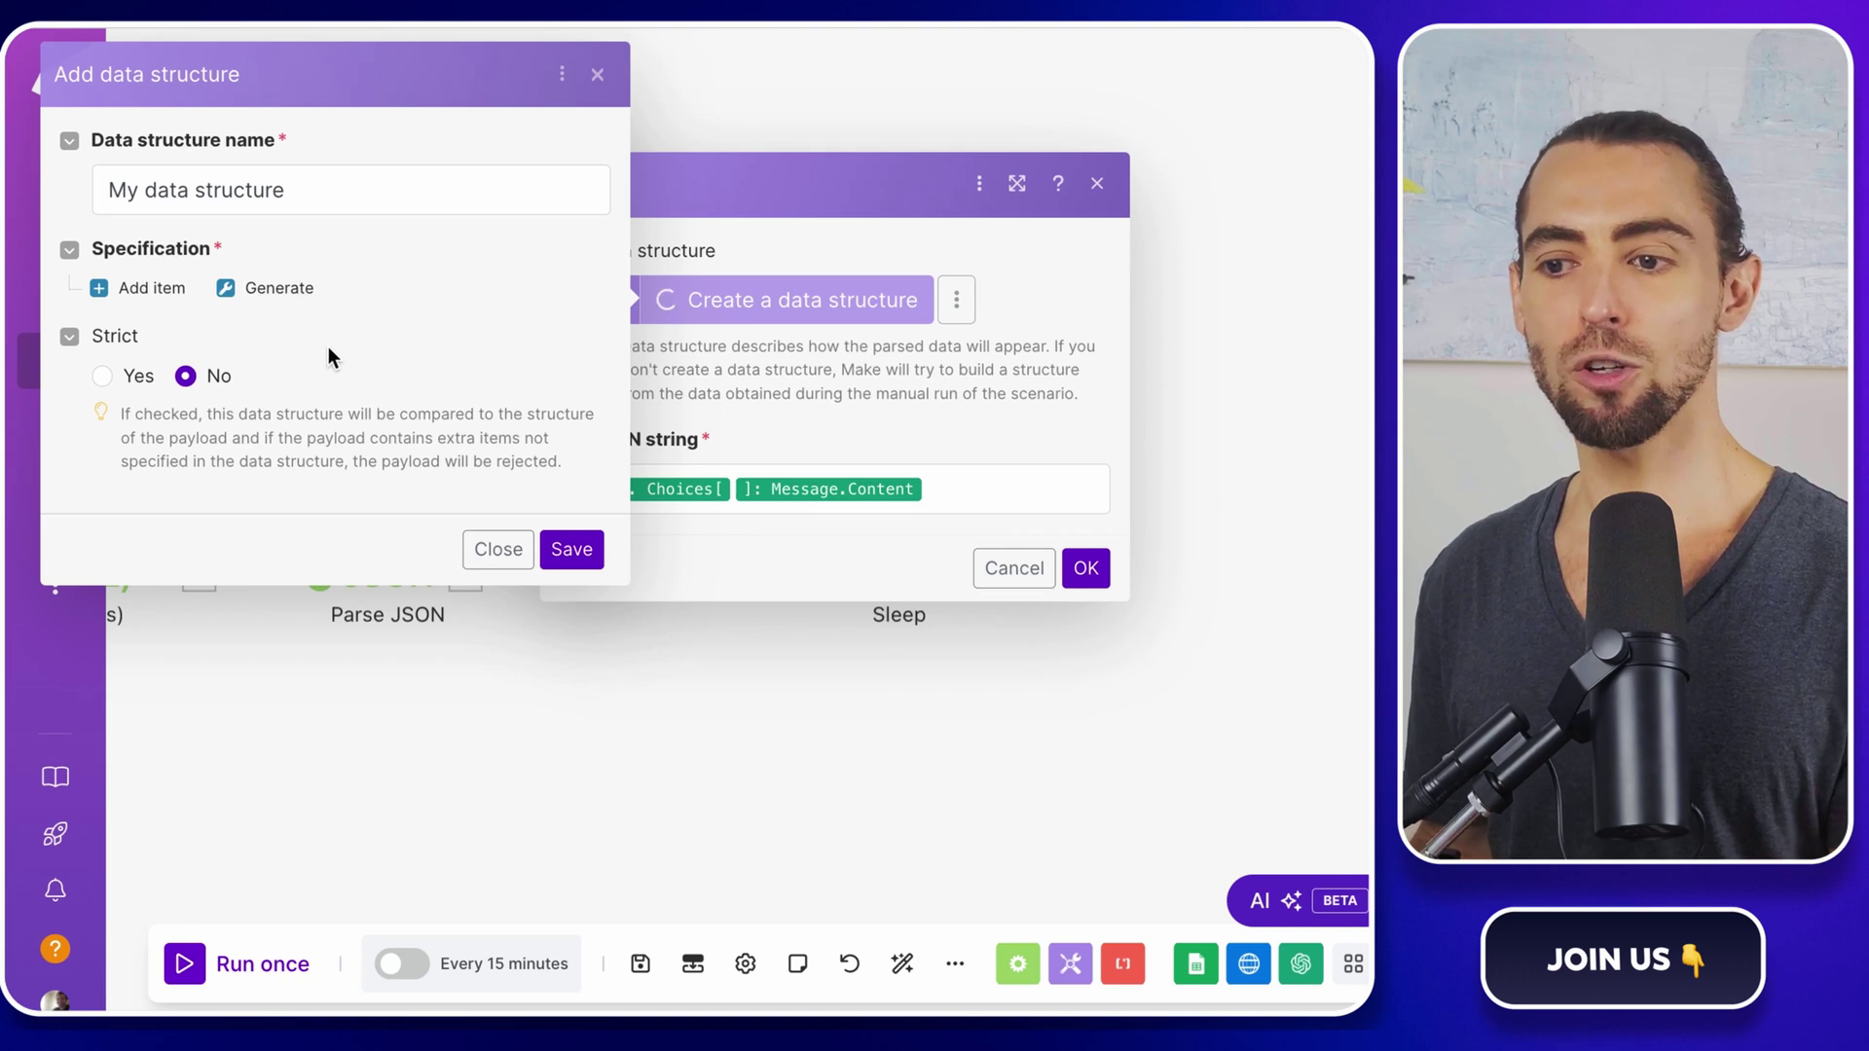
click(152, 287)
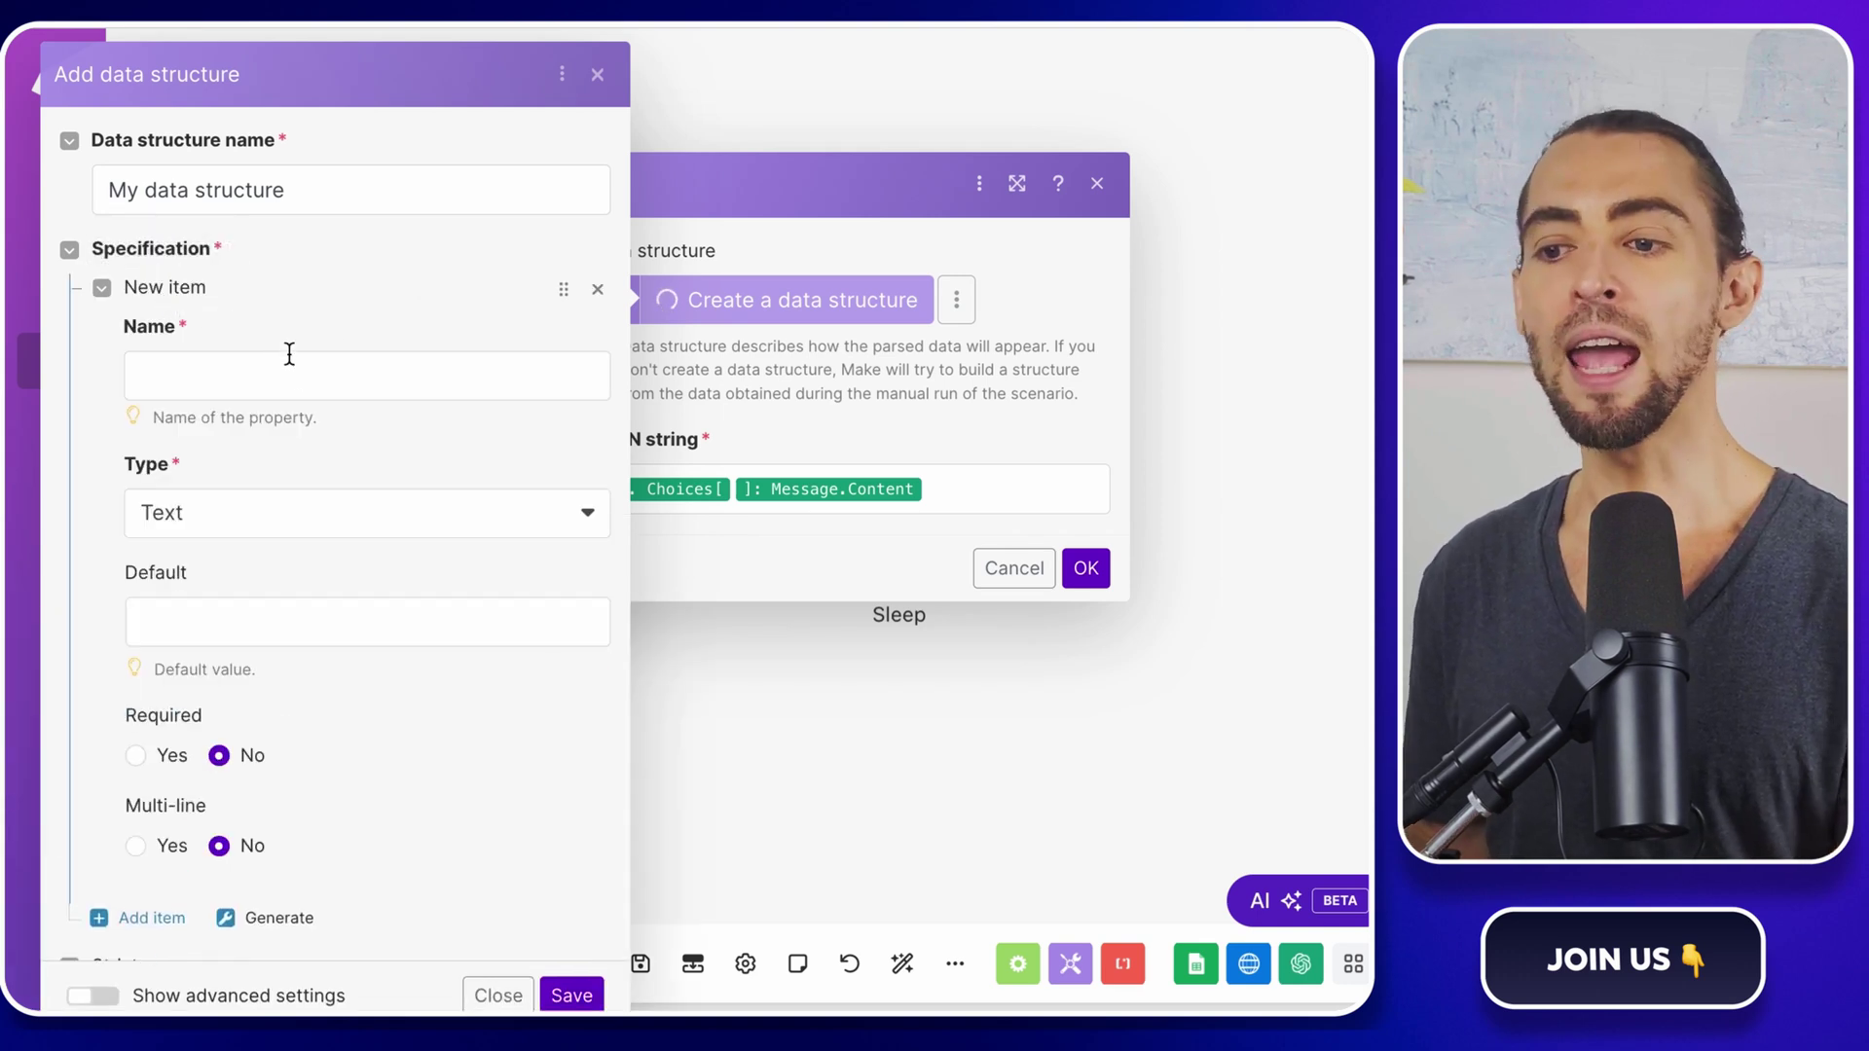
click(215, 384)
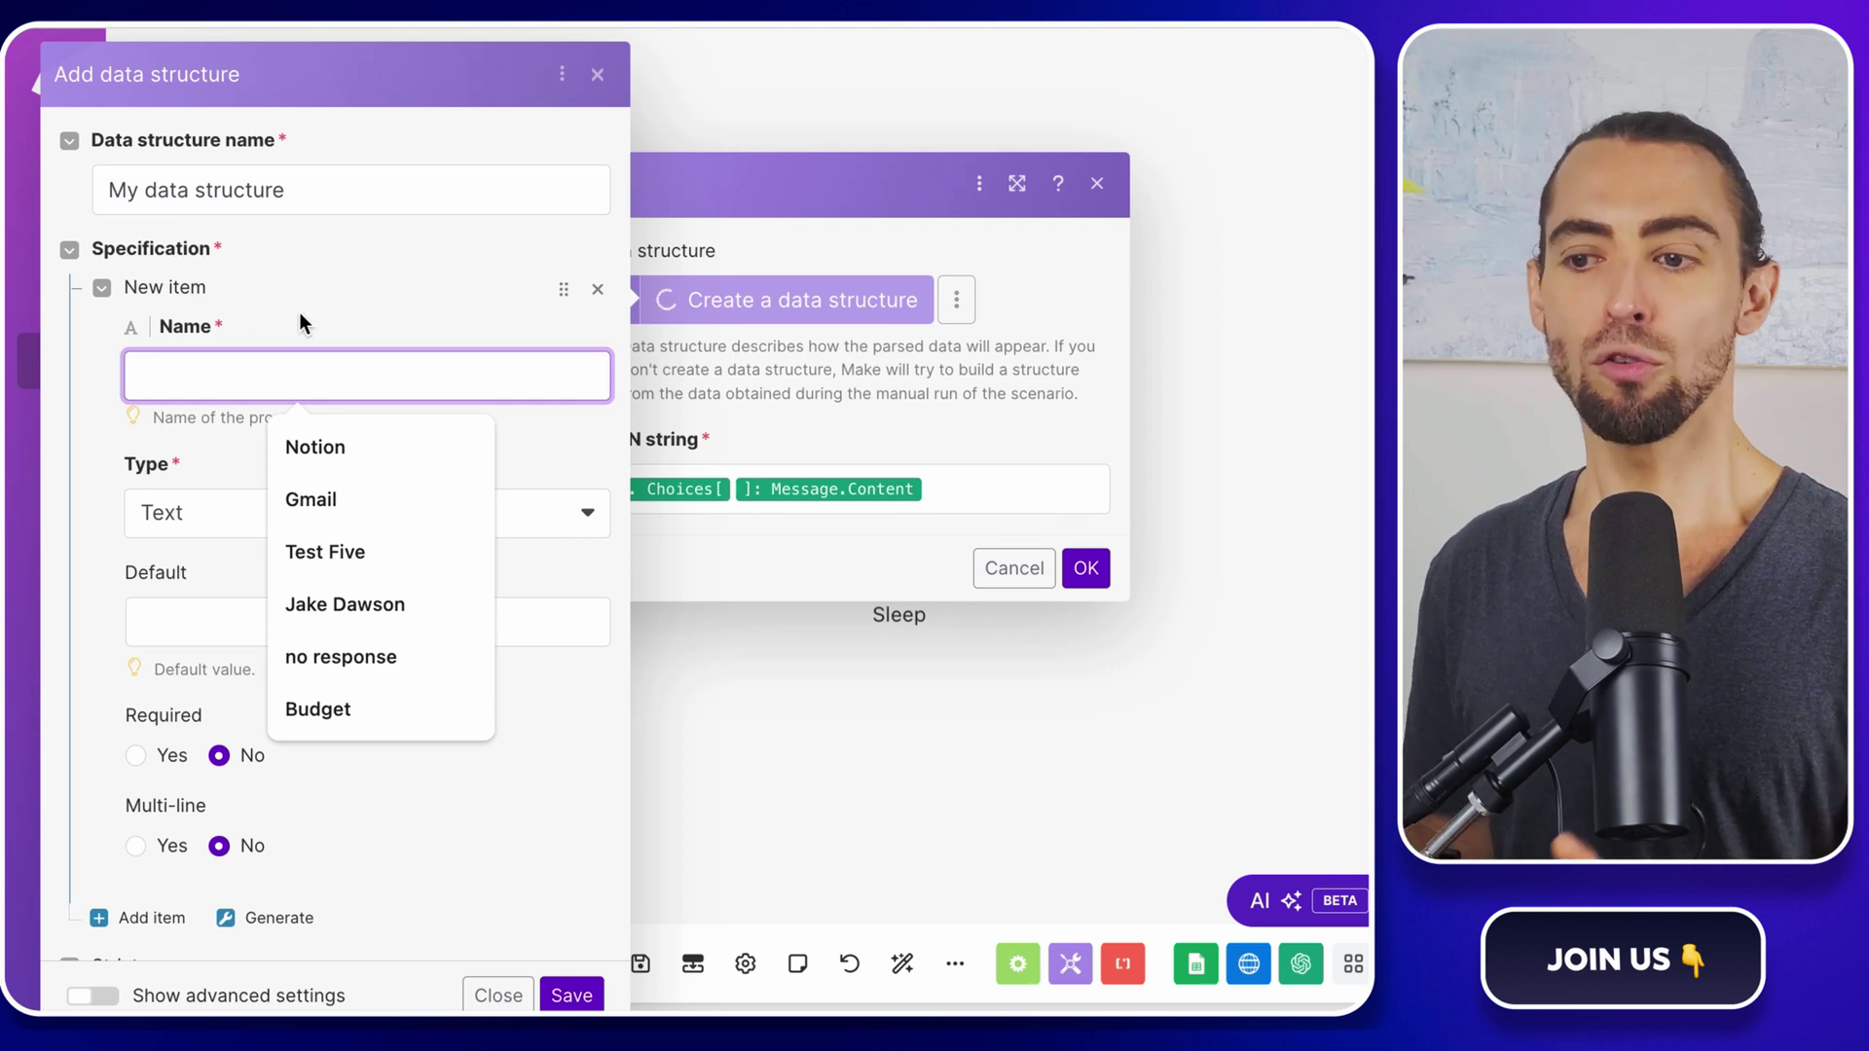
key(Escape)
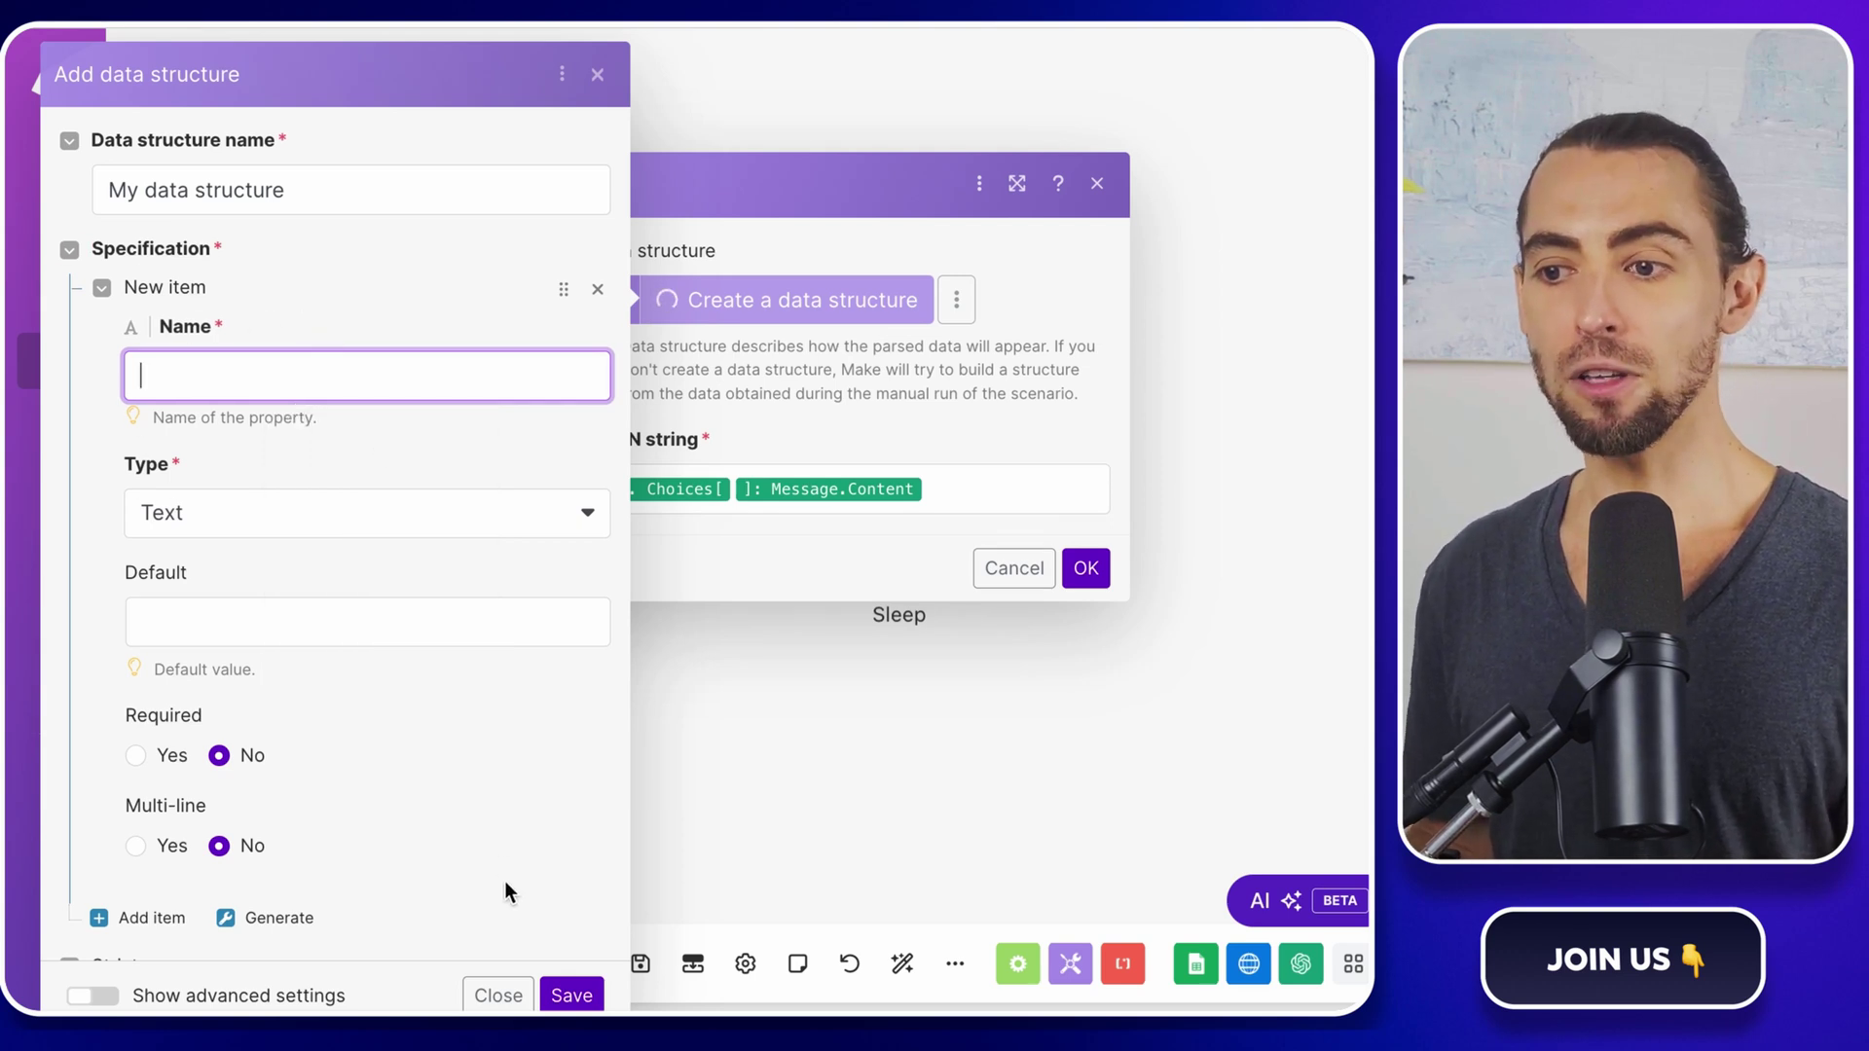
click(508, 983)
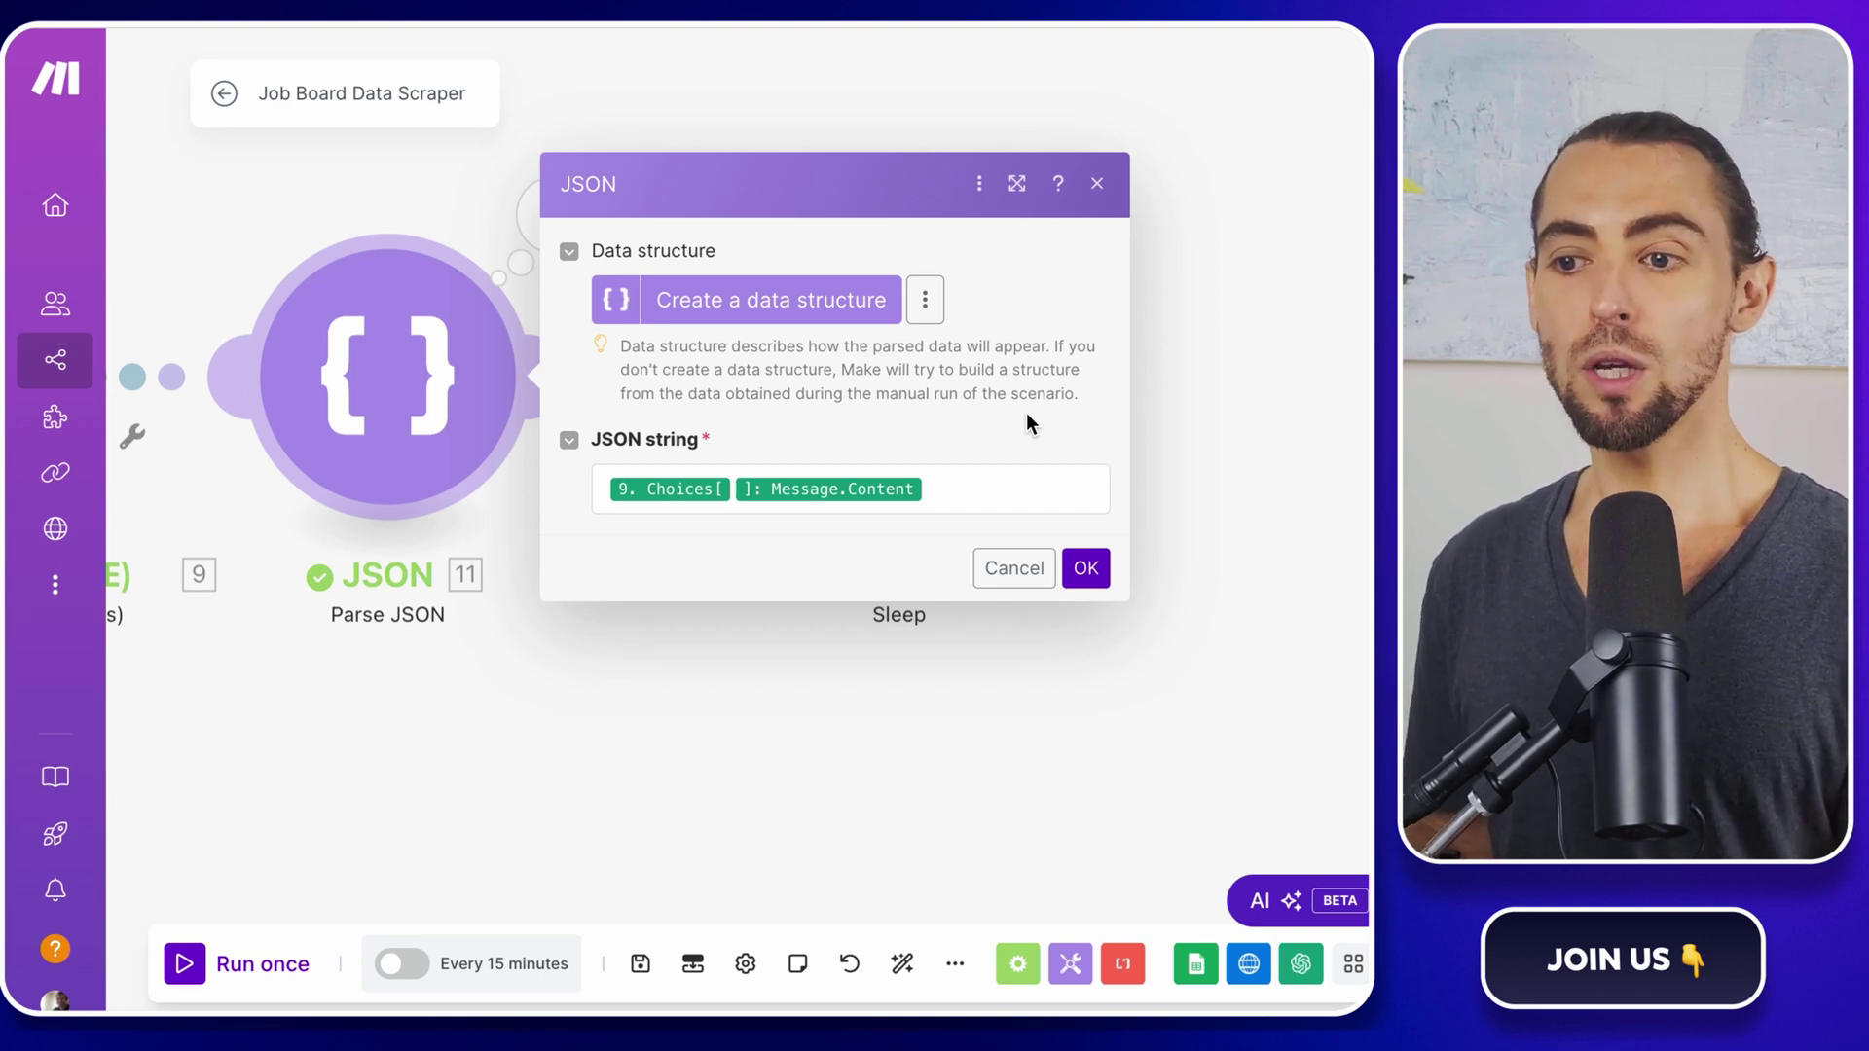
click(1086, 568)
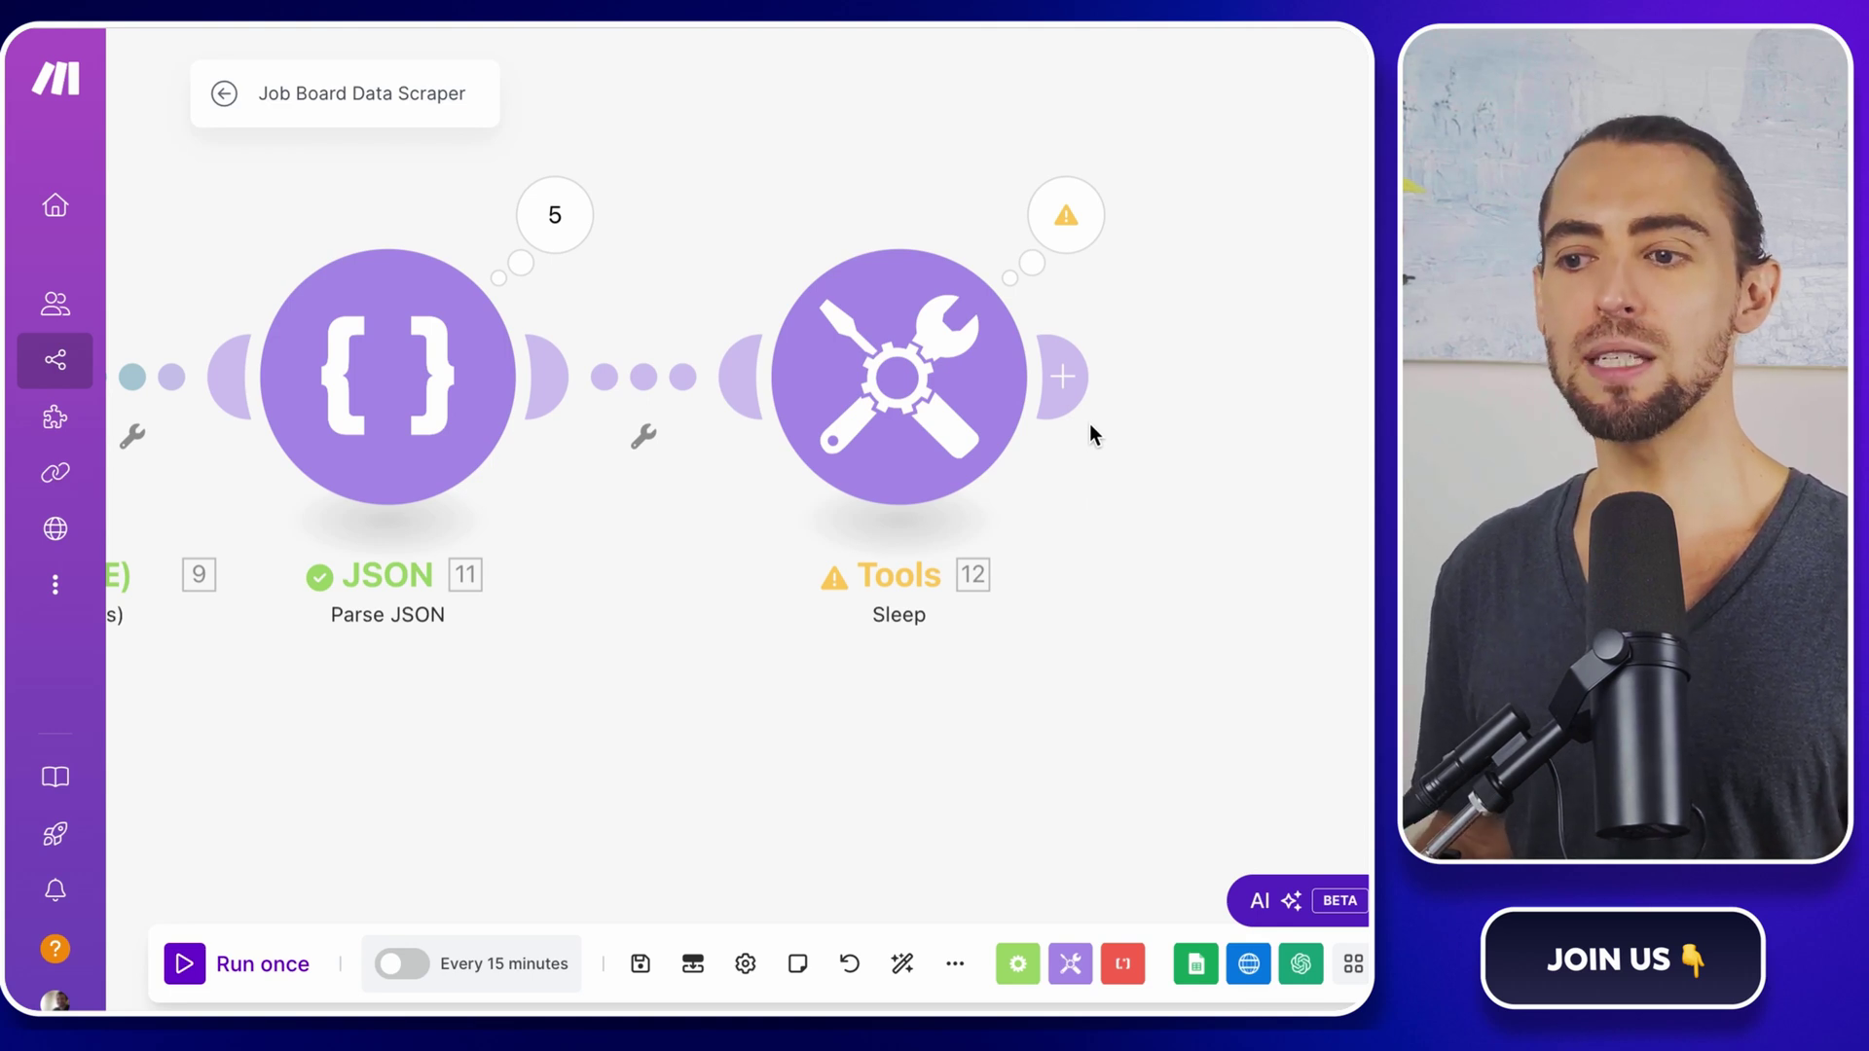
click(557, 216)
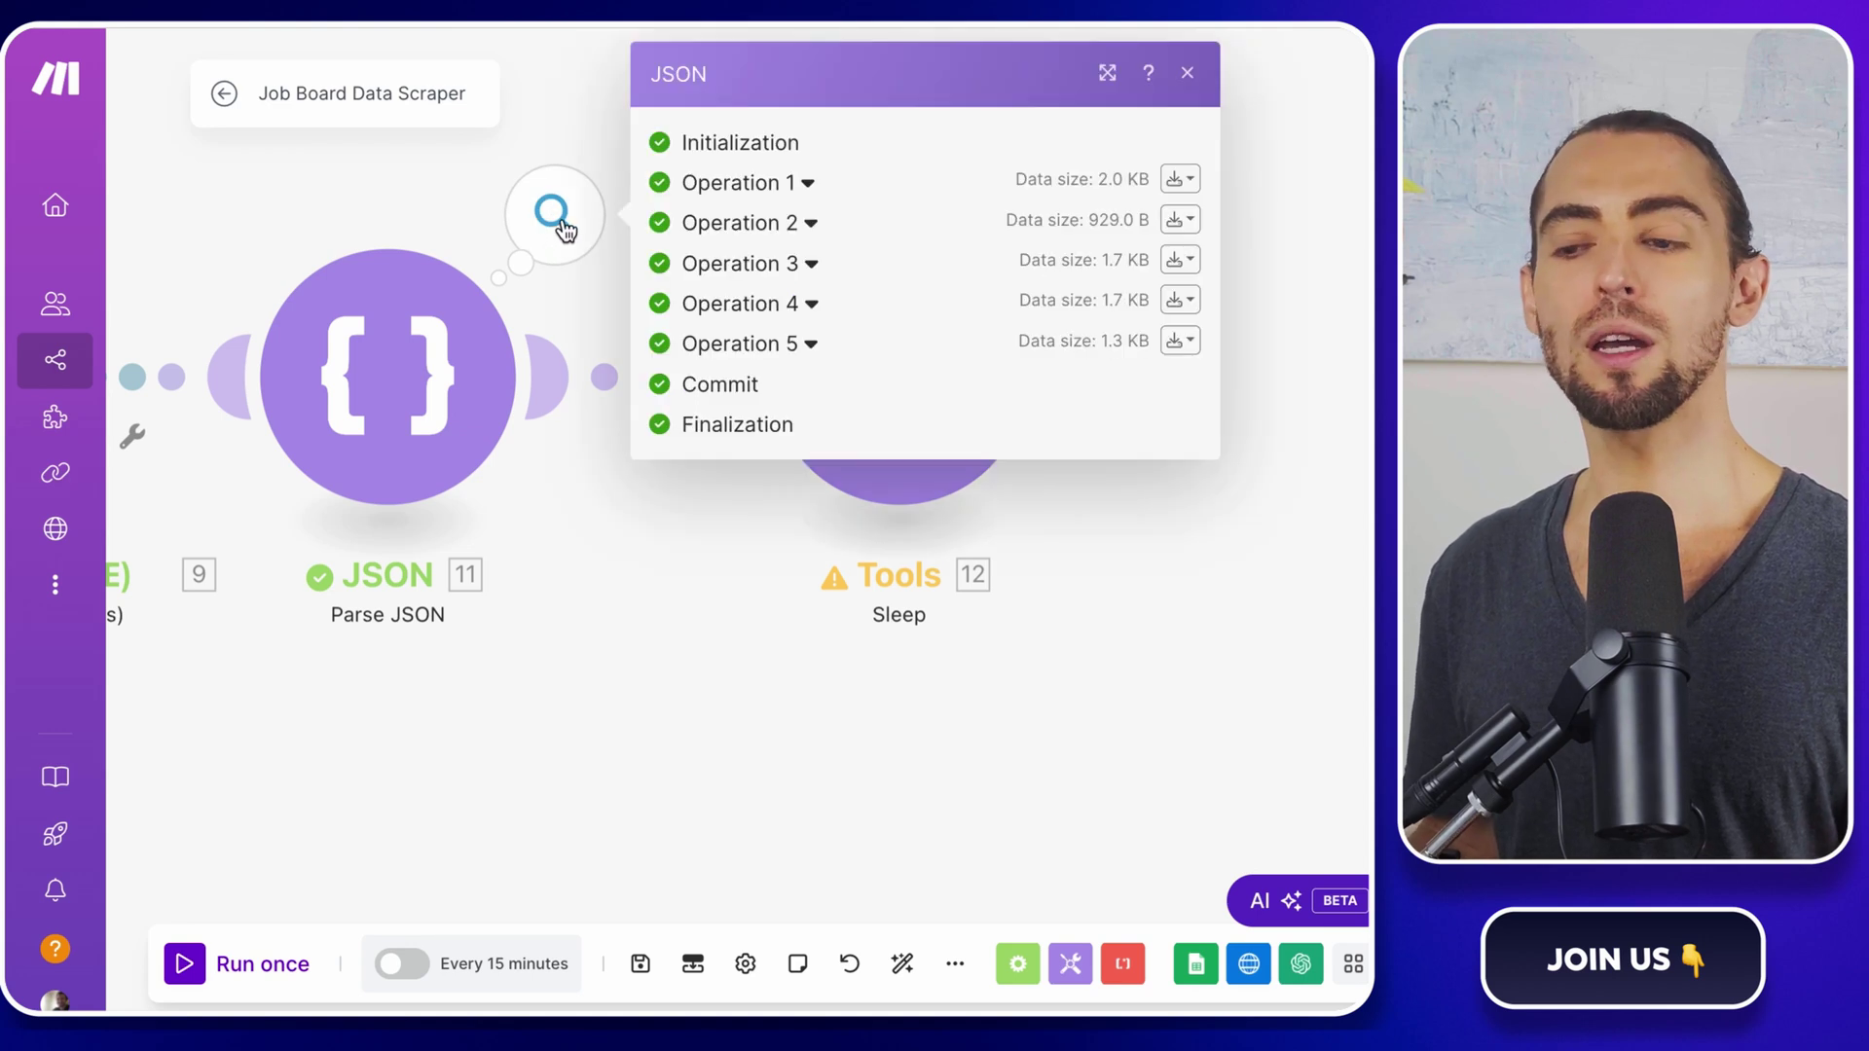
click(811, 184)
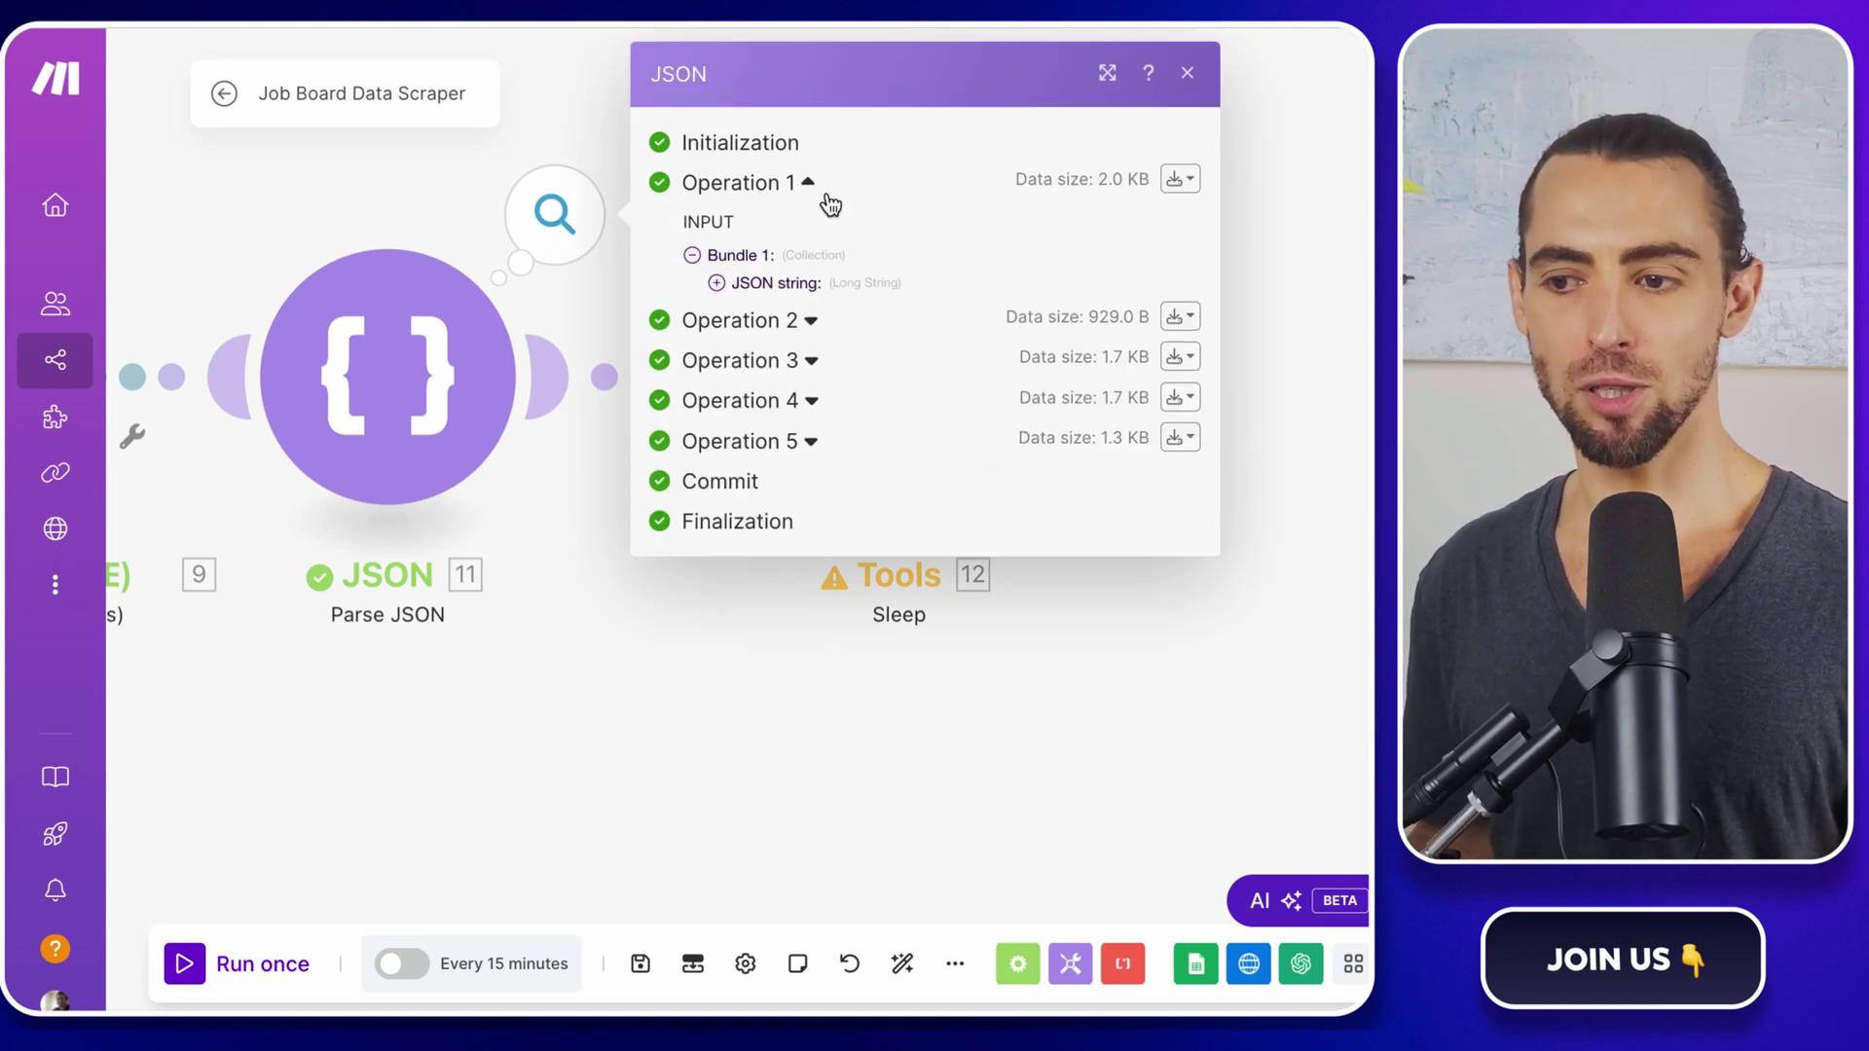
scroll(863, 521, down, 1)
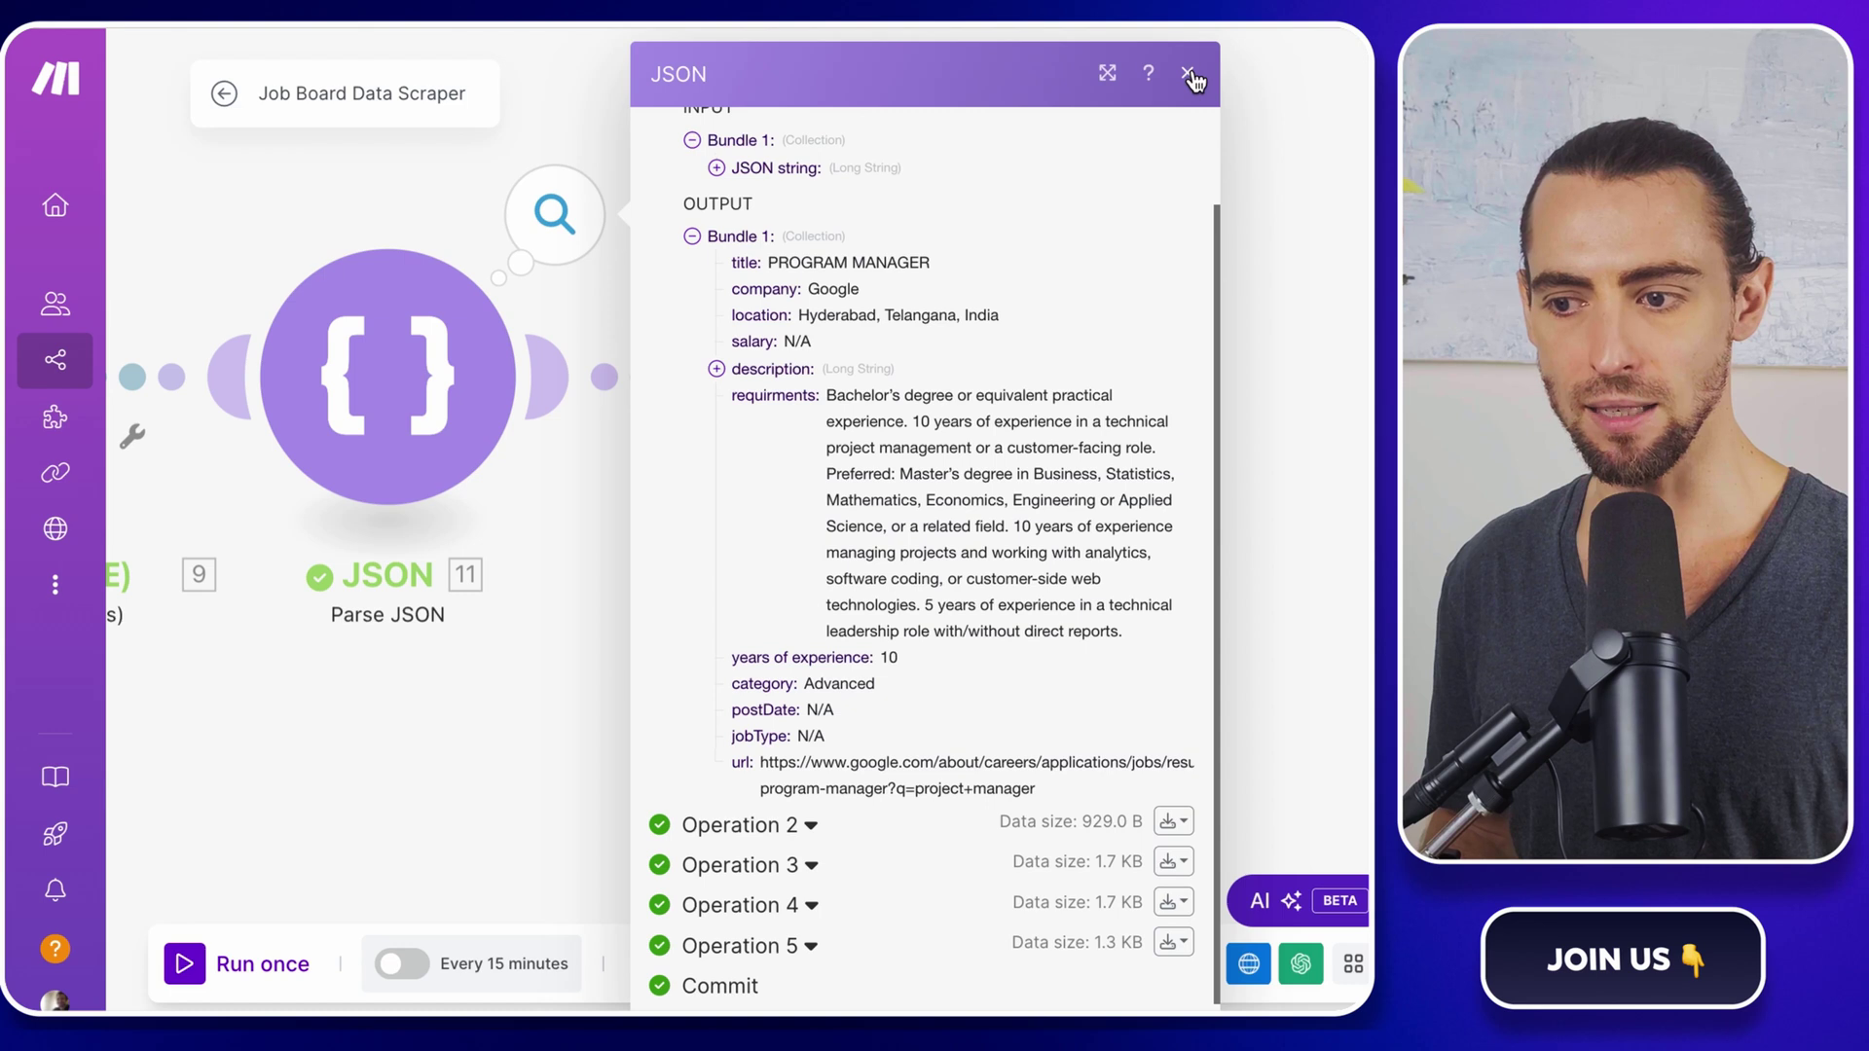
click(1195, 78)
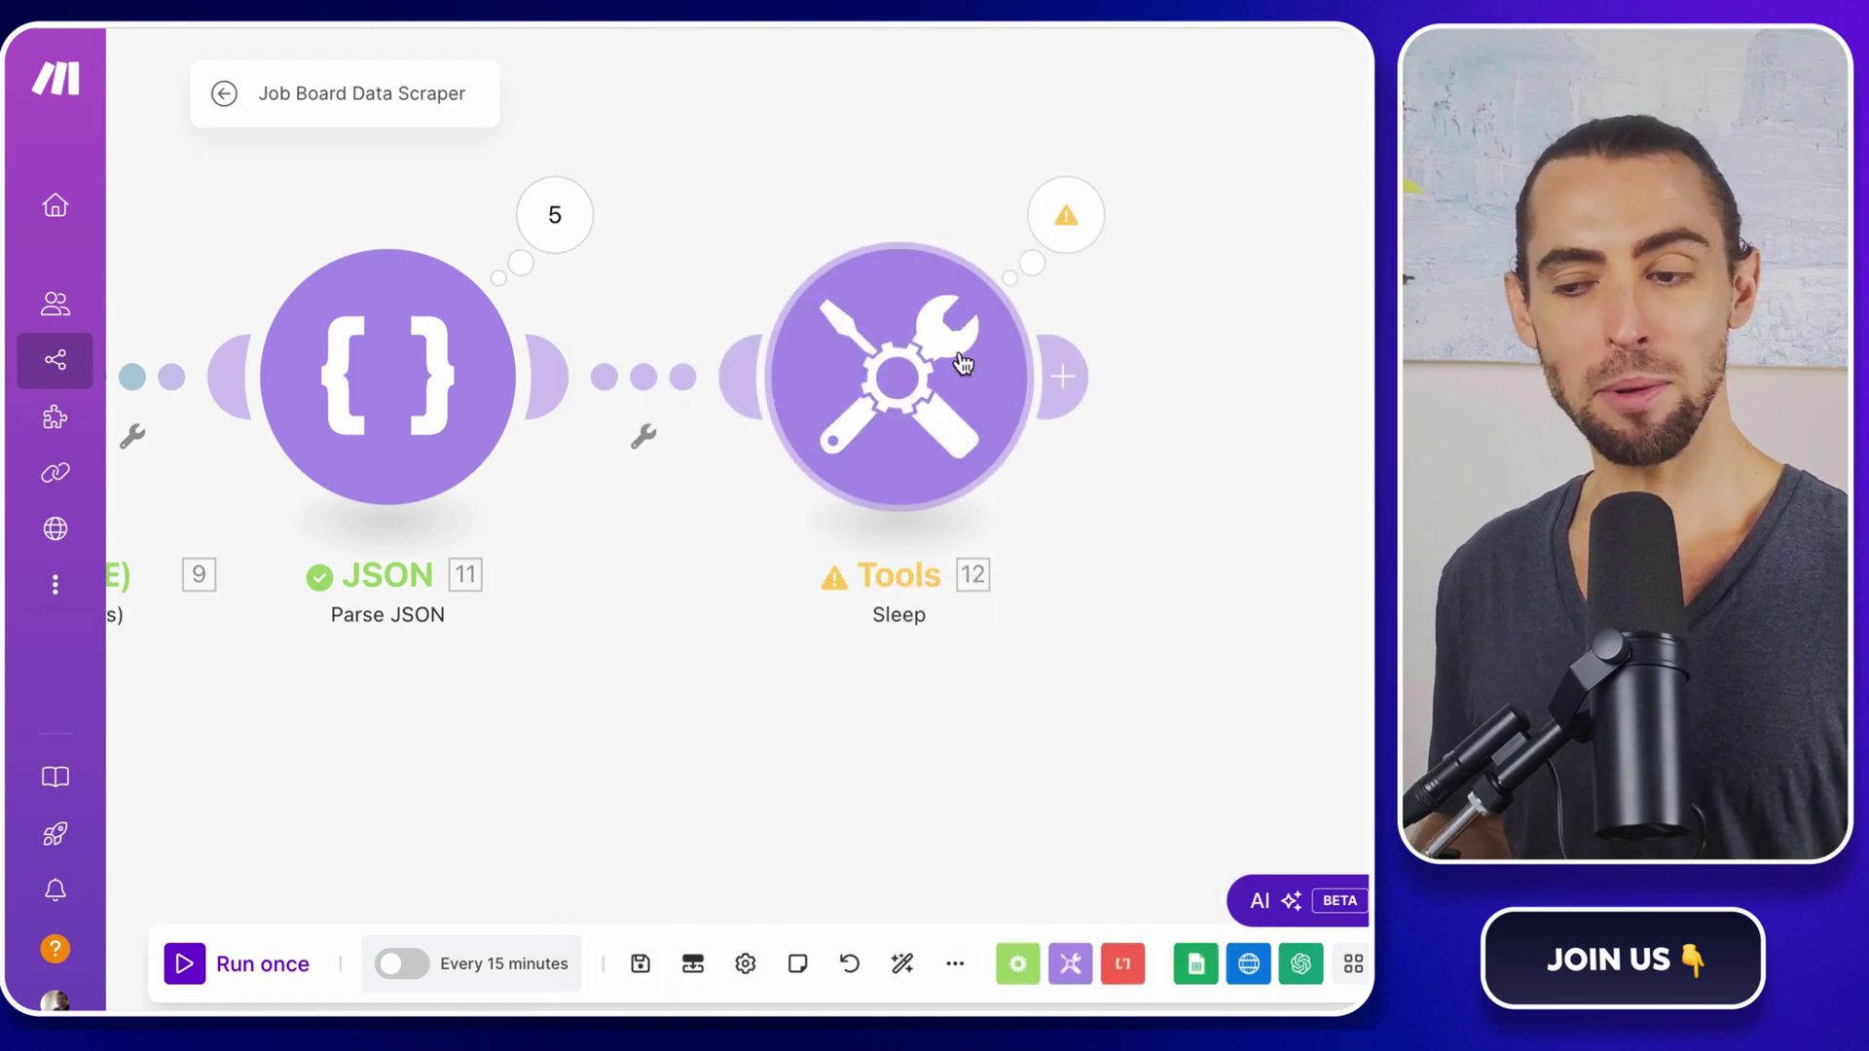
Step: Add a Google Sheets Add a Row module after Sleep, targeting the Job Board Scraper spreadsheet
click(1066, 380)
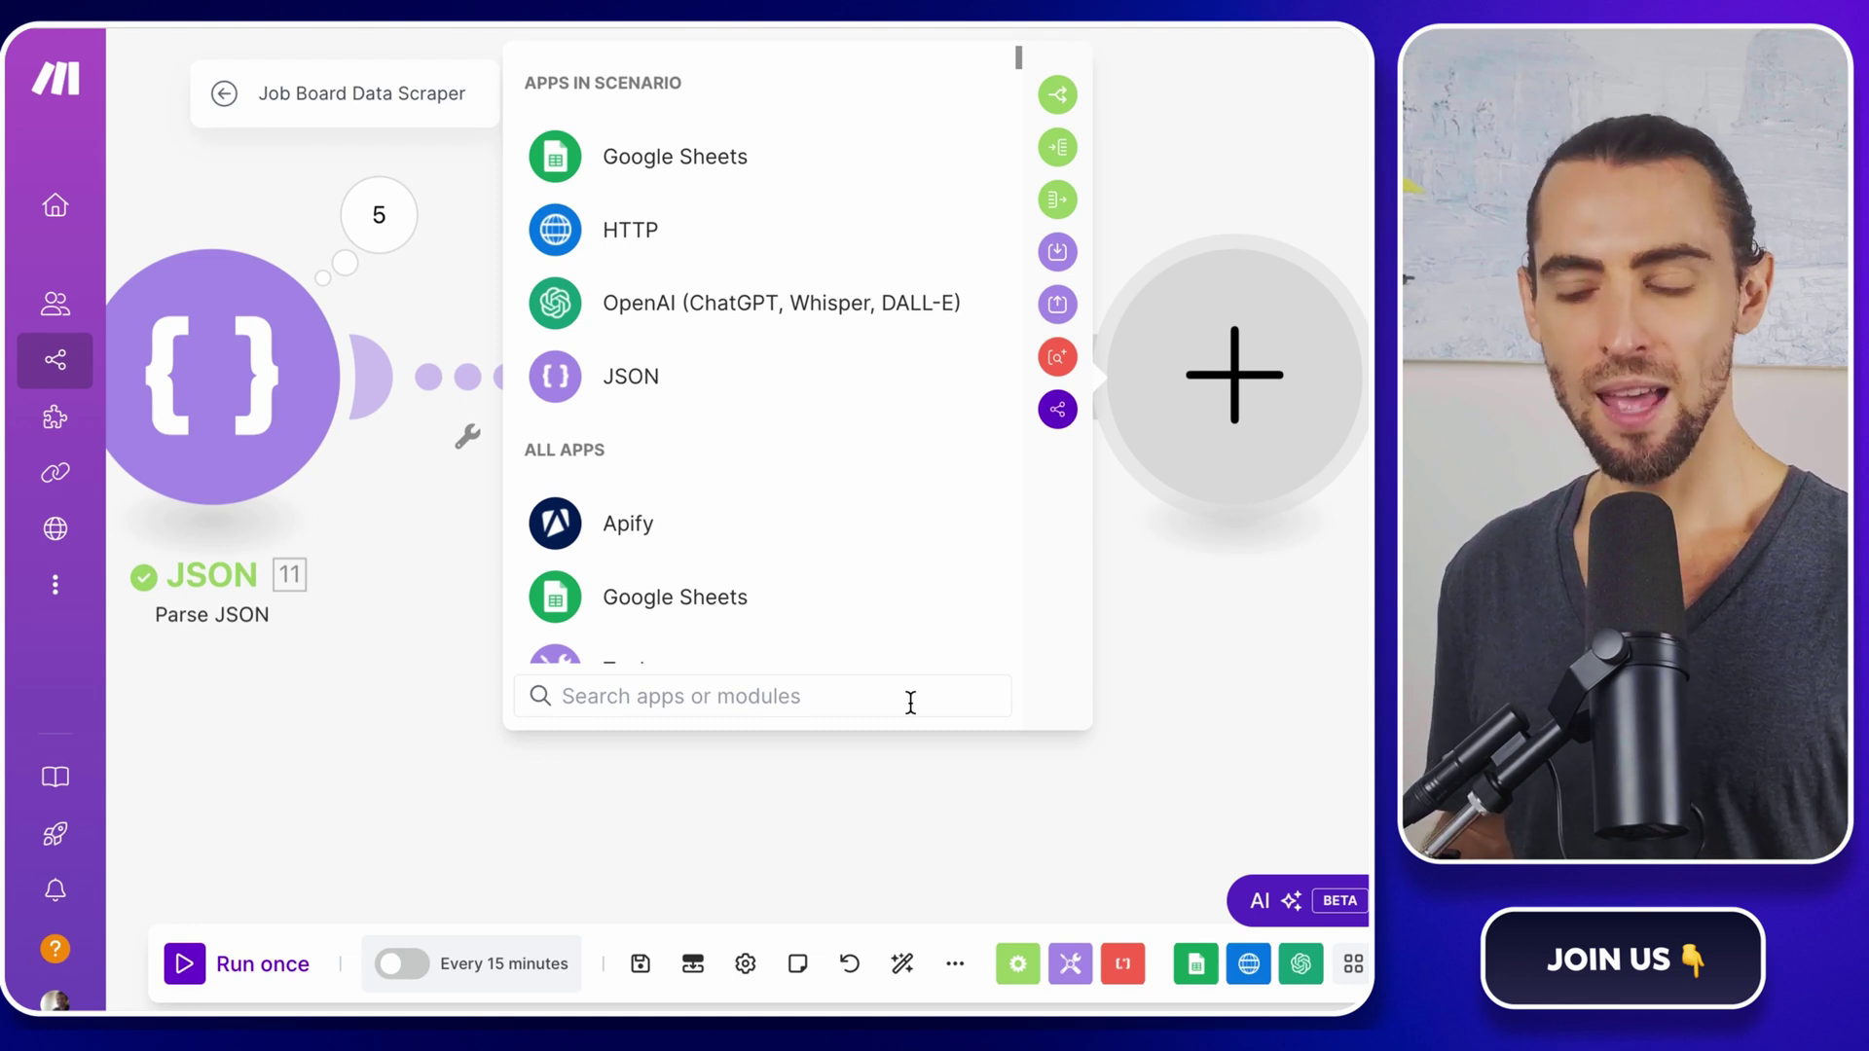
text(google)
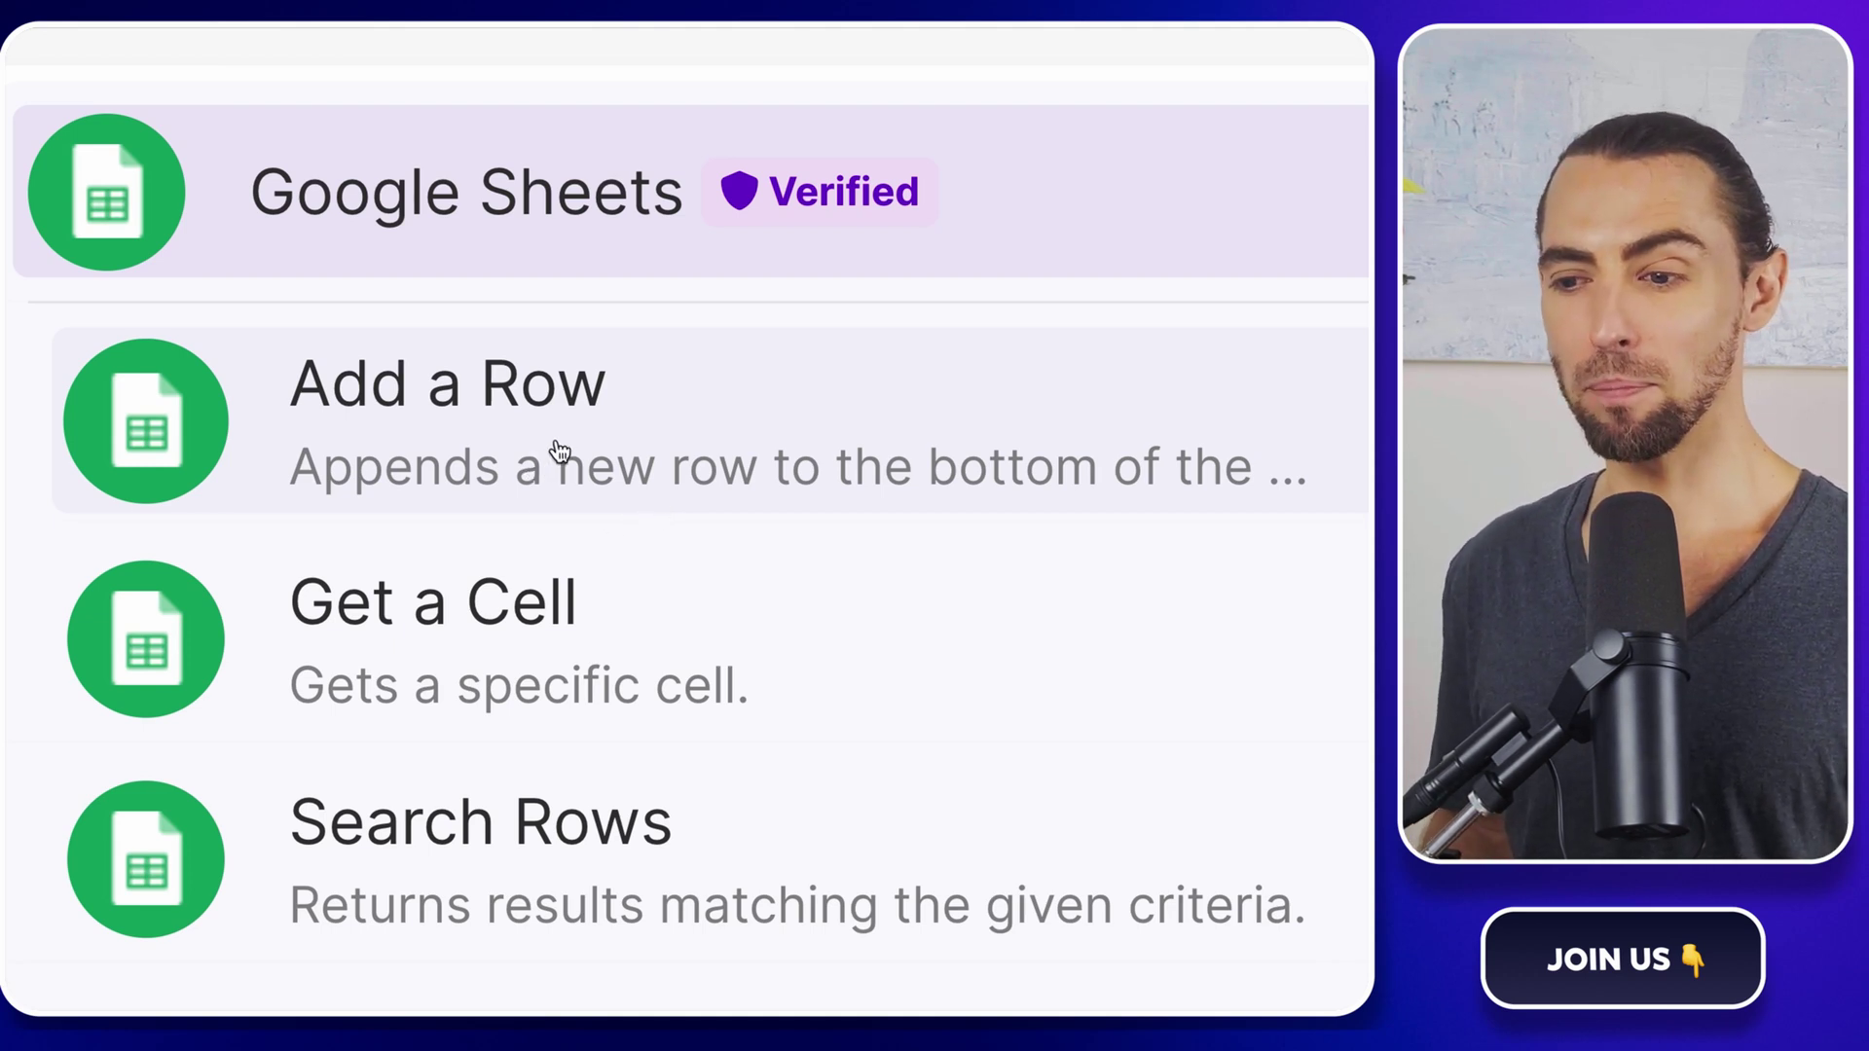
click(558, 452)
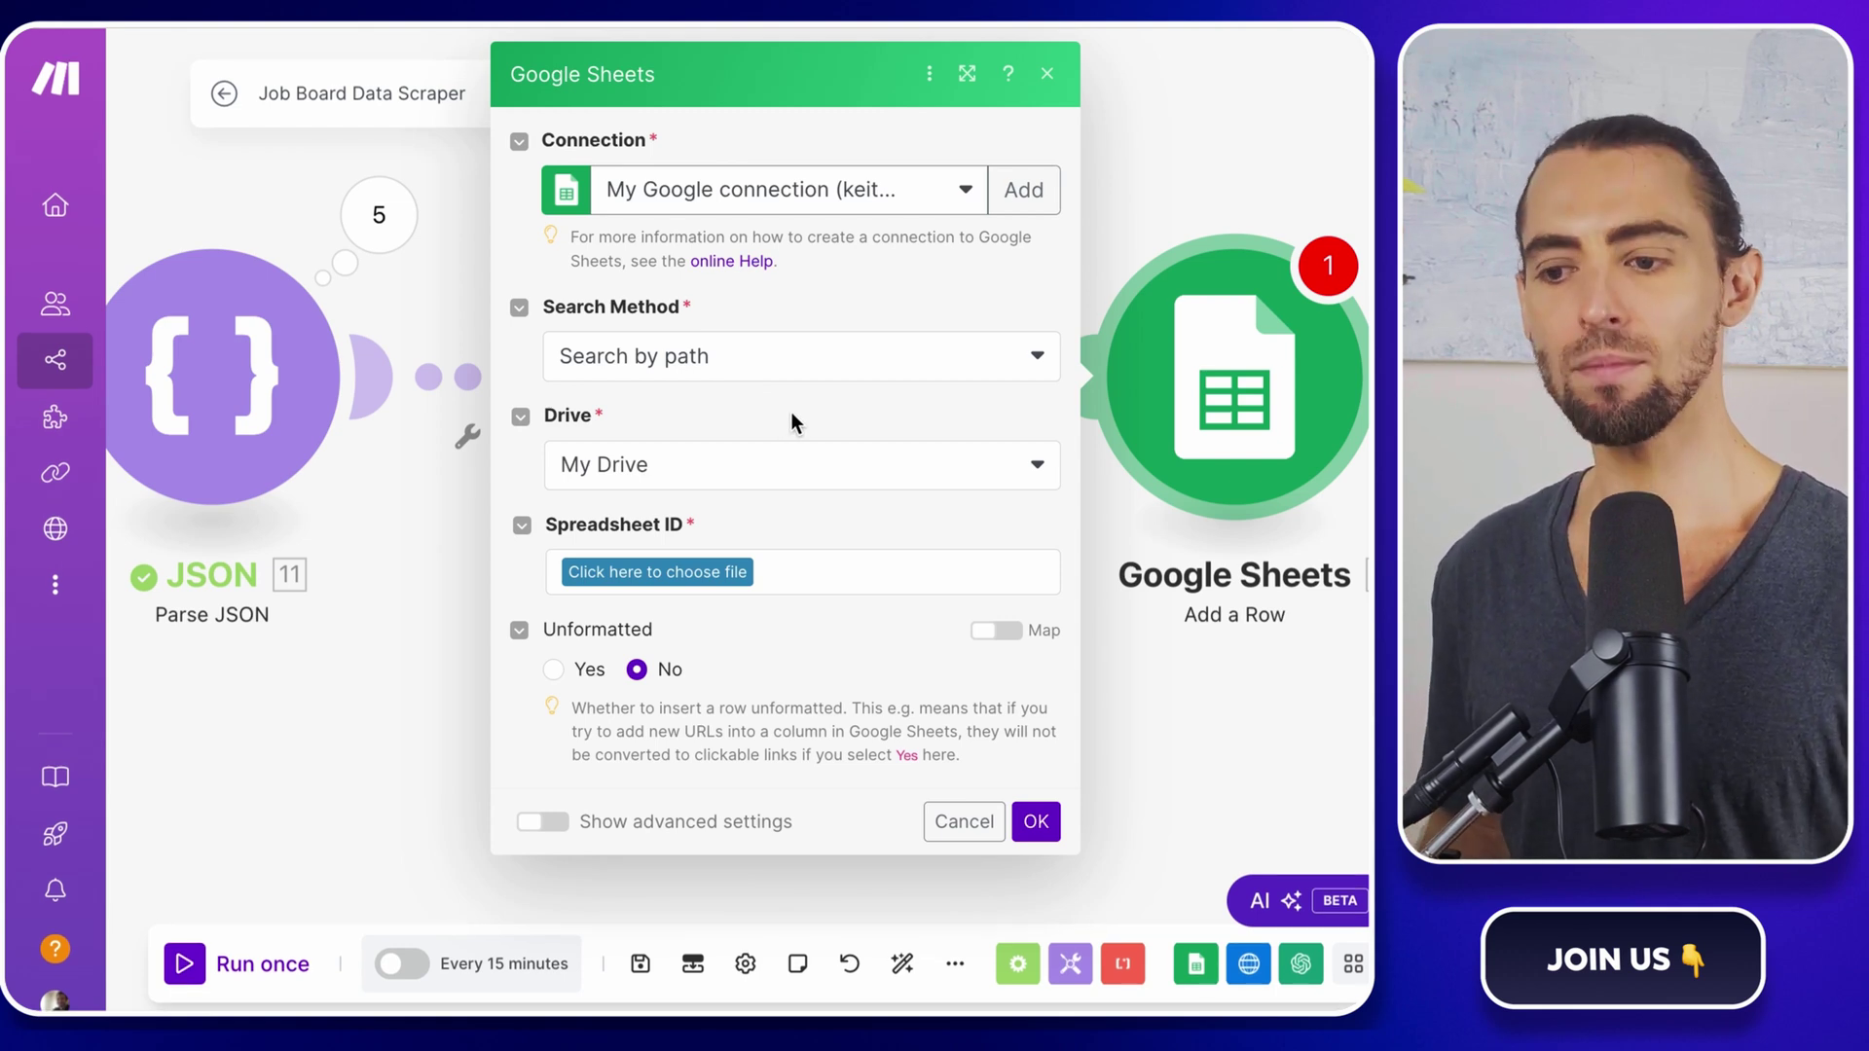
click(713, 578)
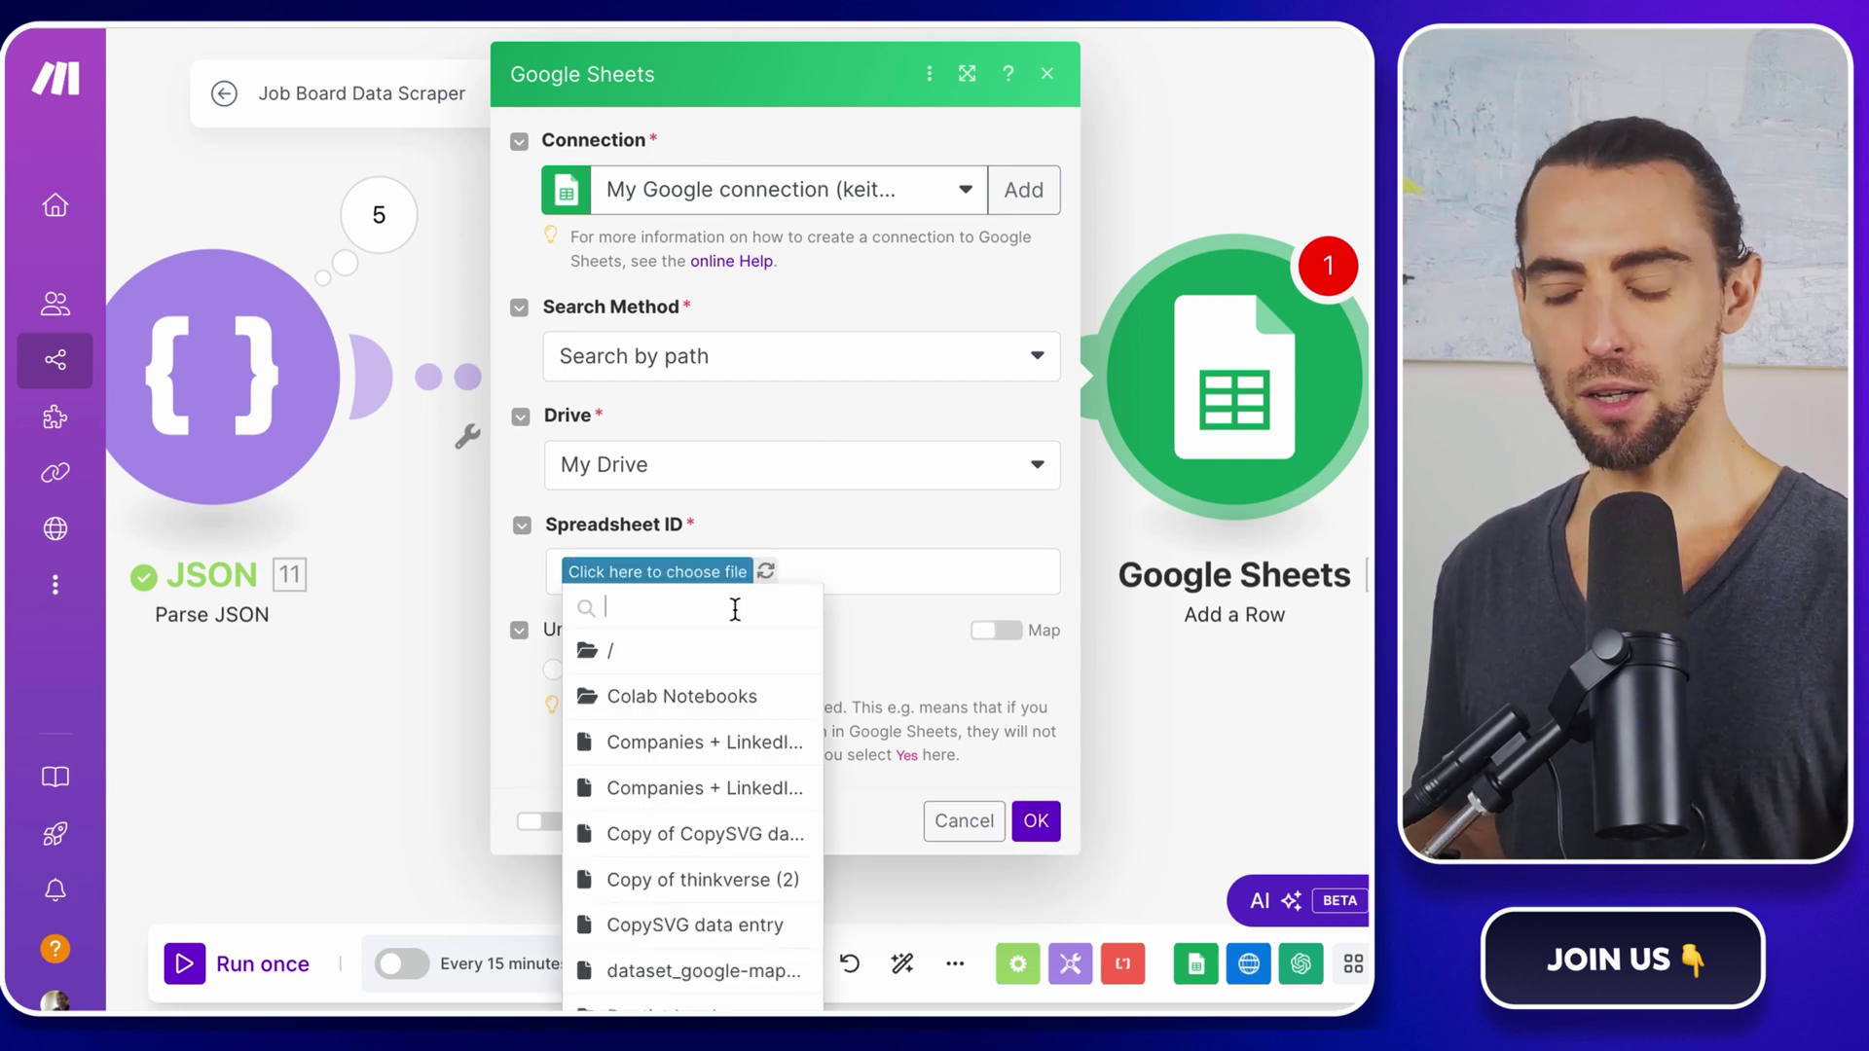
text(jo)
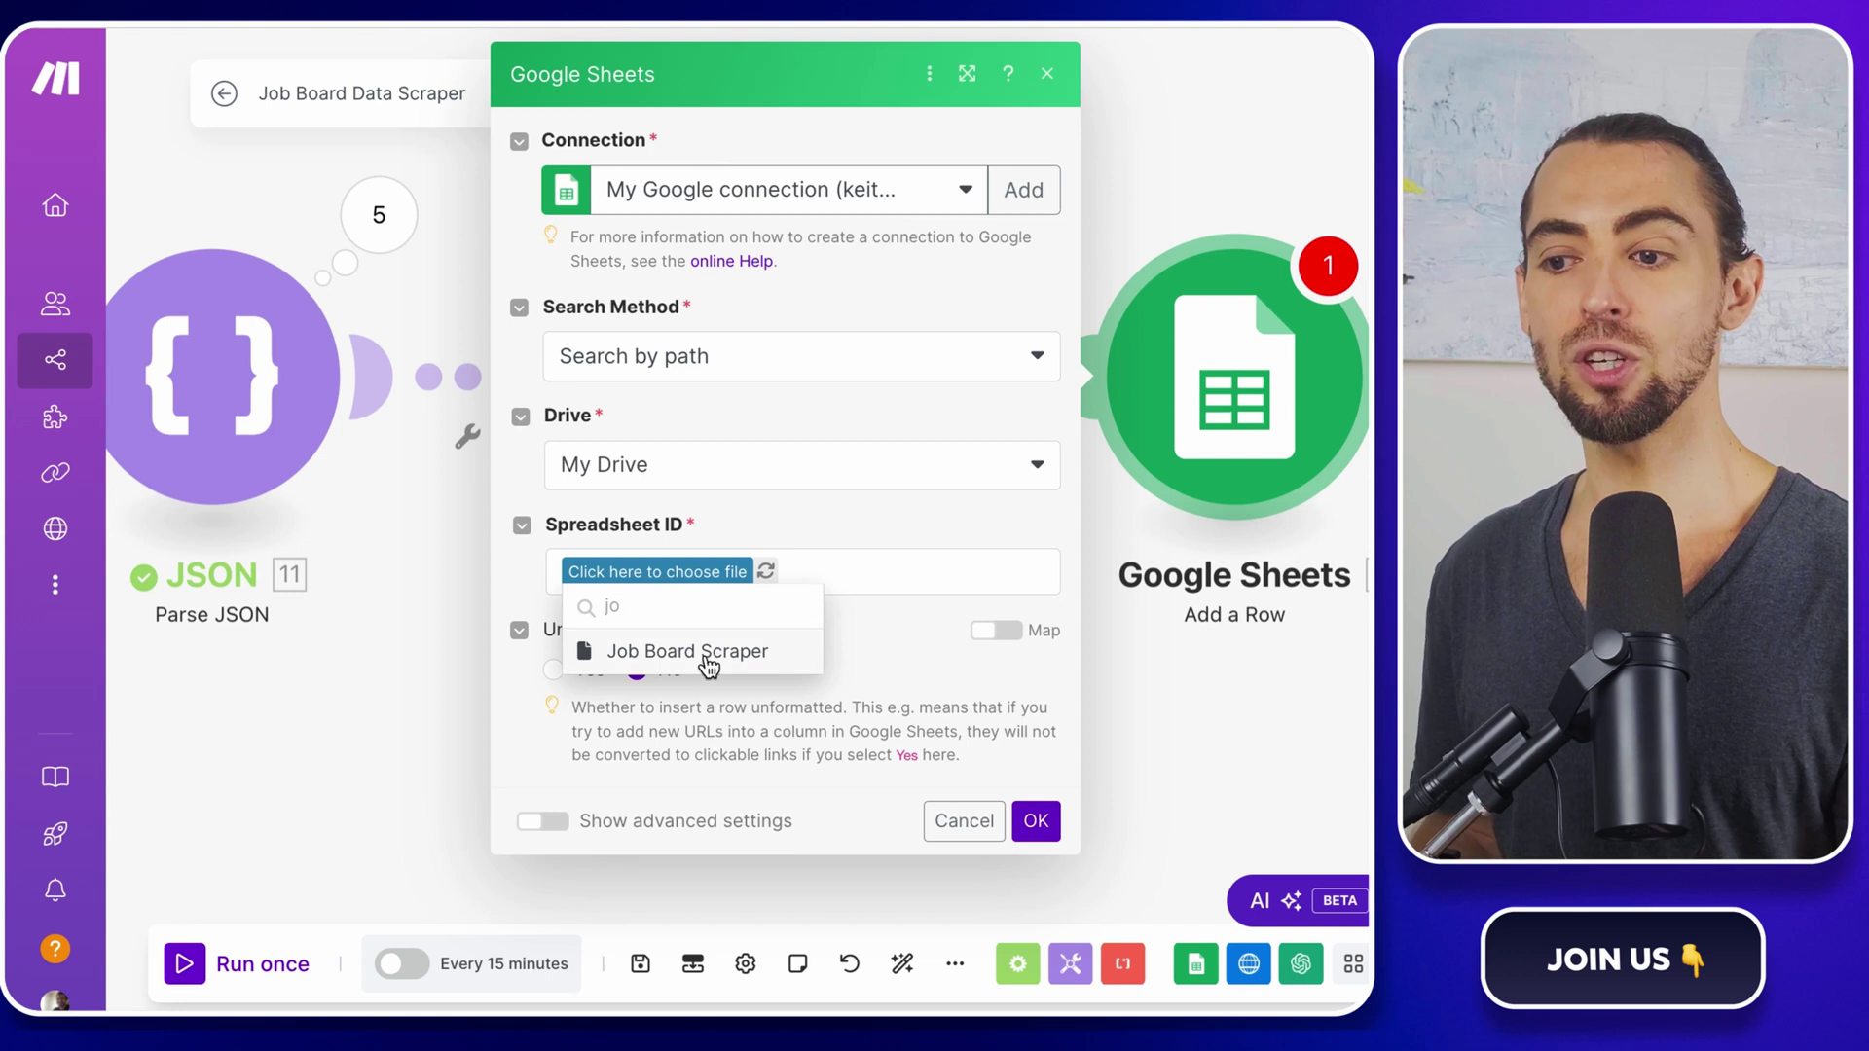
click(707, 657)
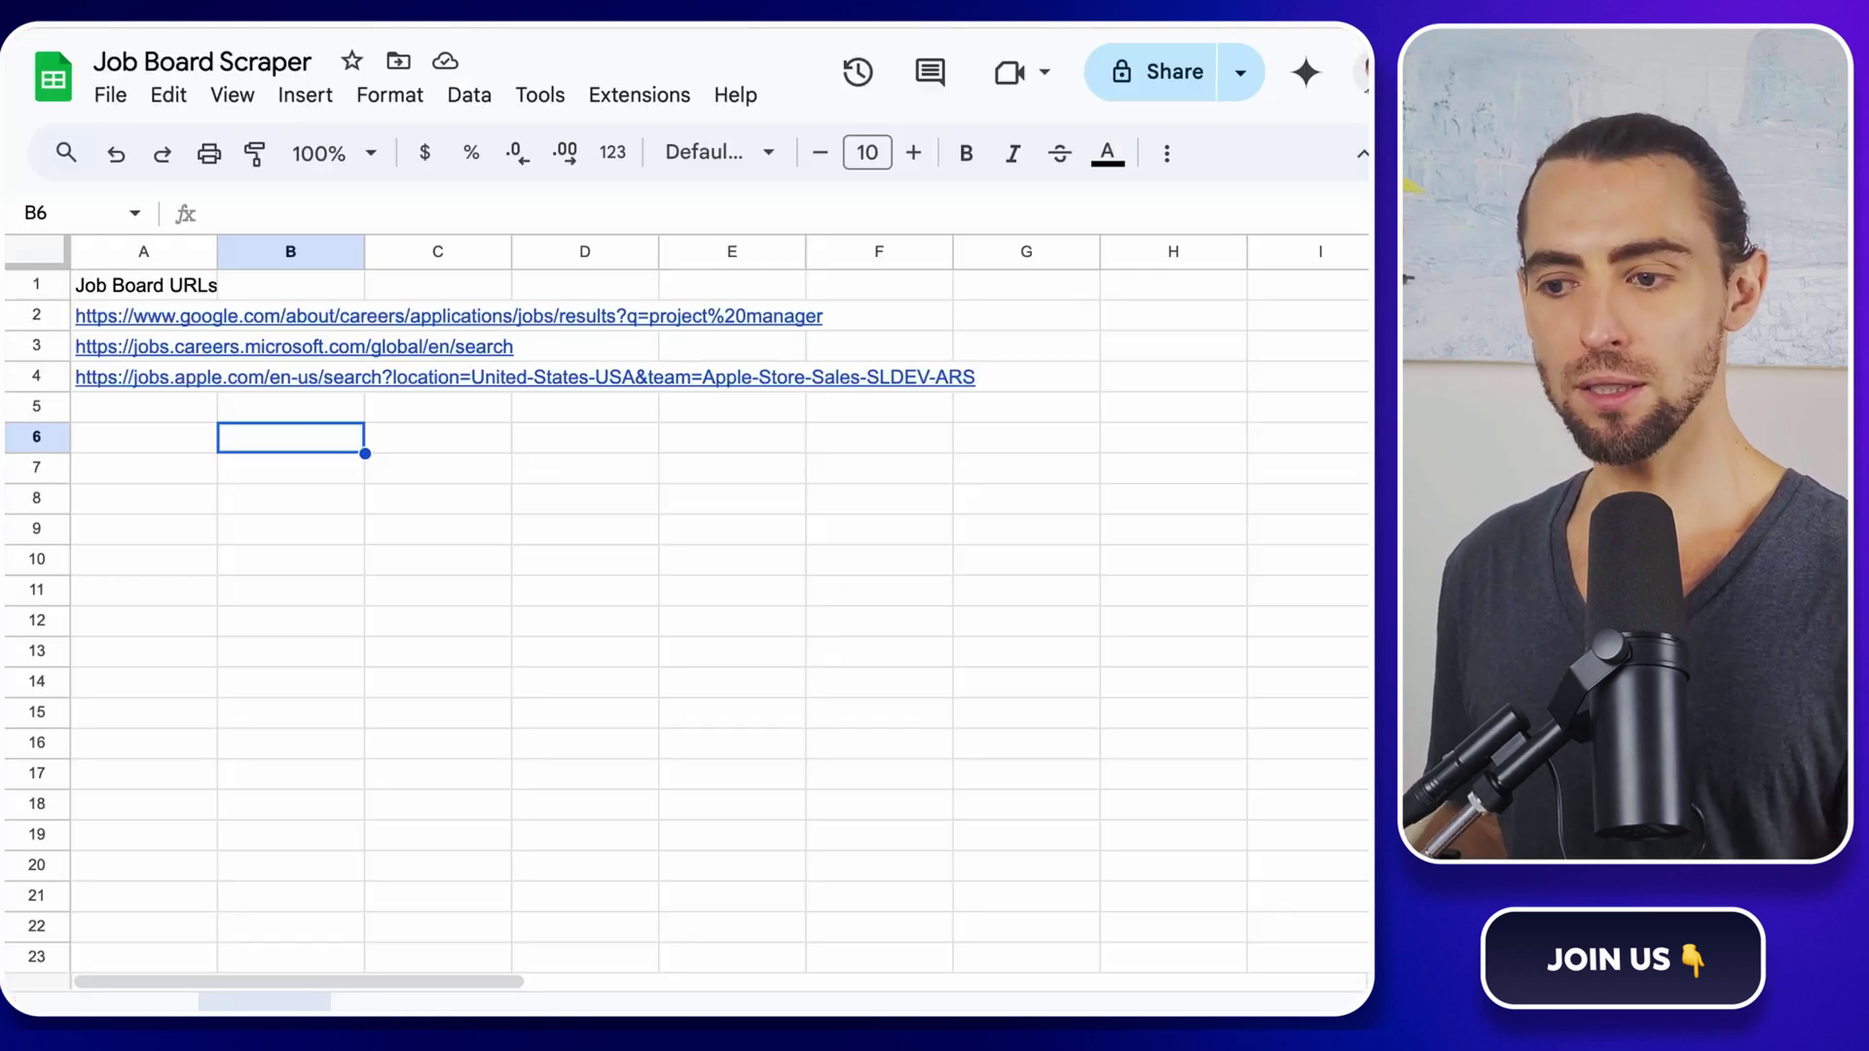
Step: Add a new sheet to the Job Board Scraper spreadsheet and rename it with the pasted name
click(43, 1005)
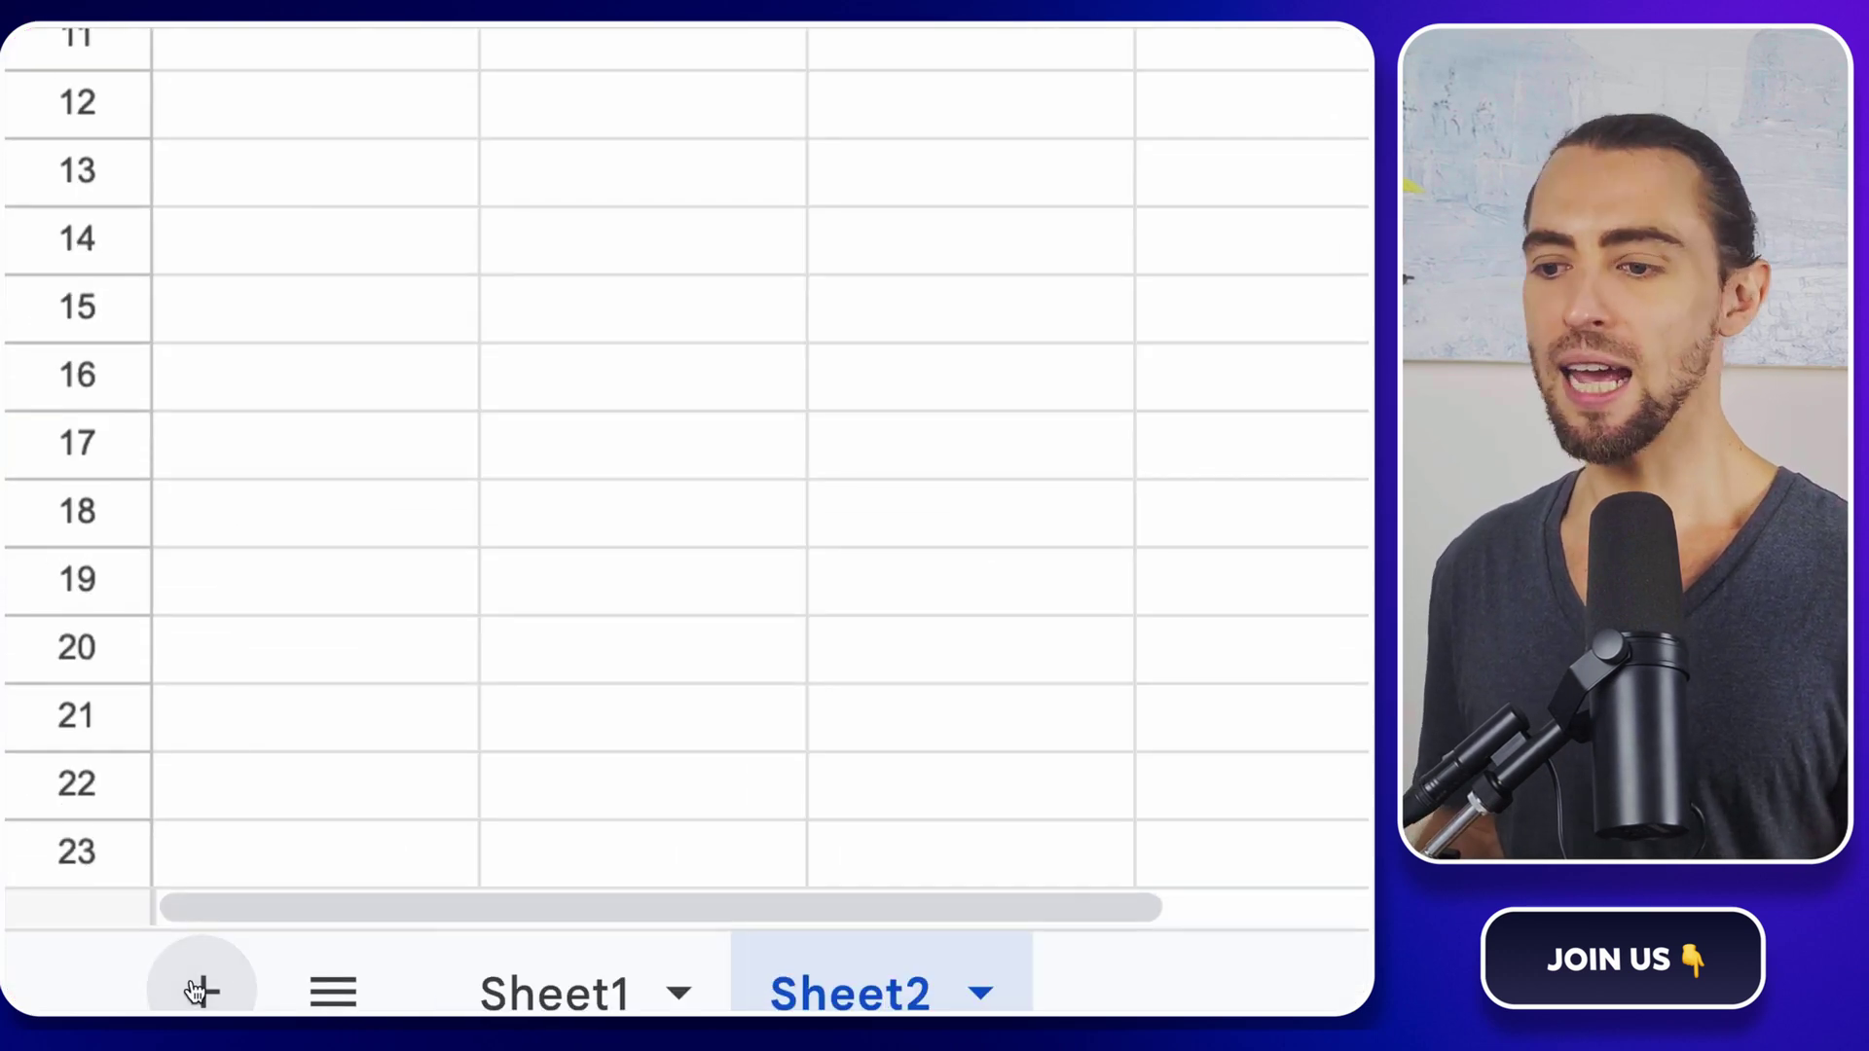
double_click(856, 991)
text(Job Board Scraper)
key(ctrl+v)
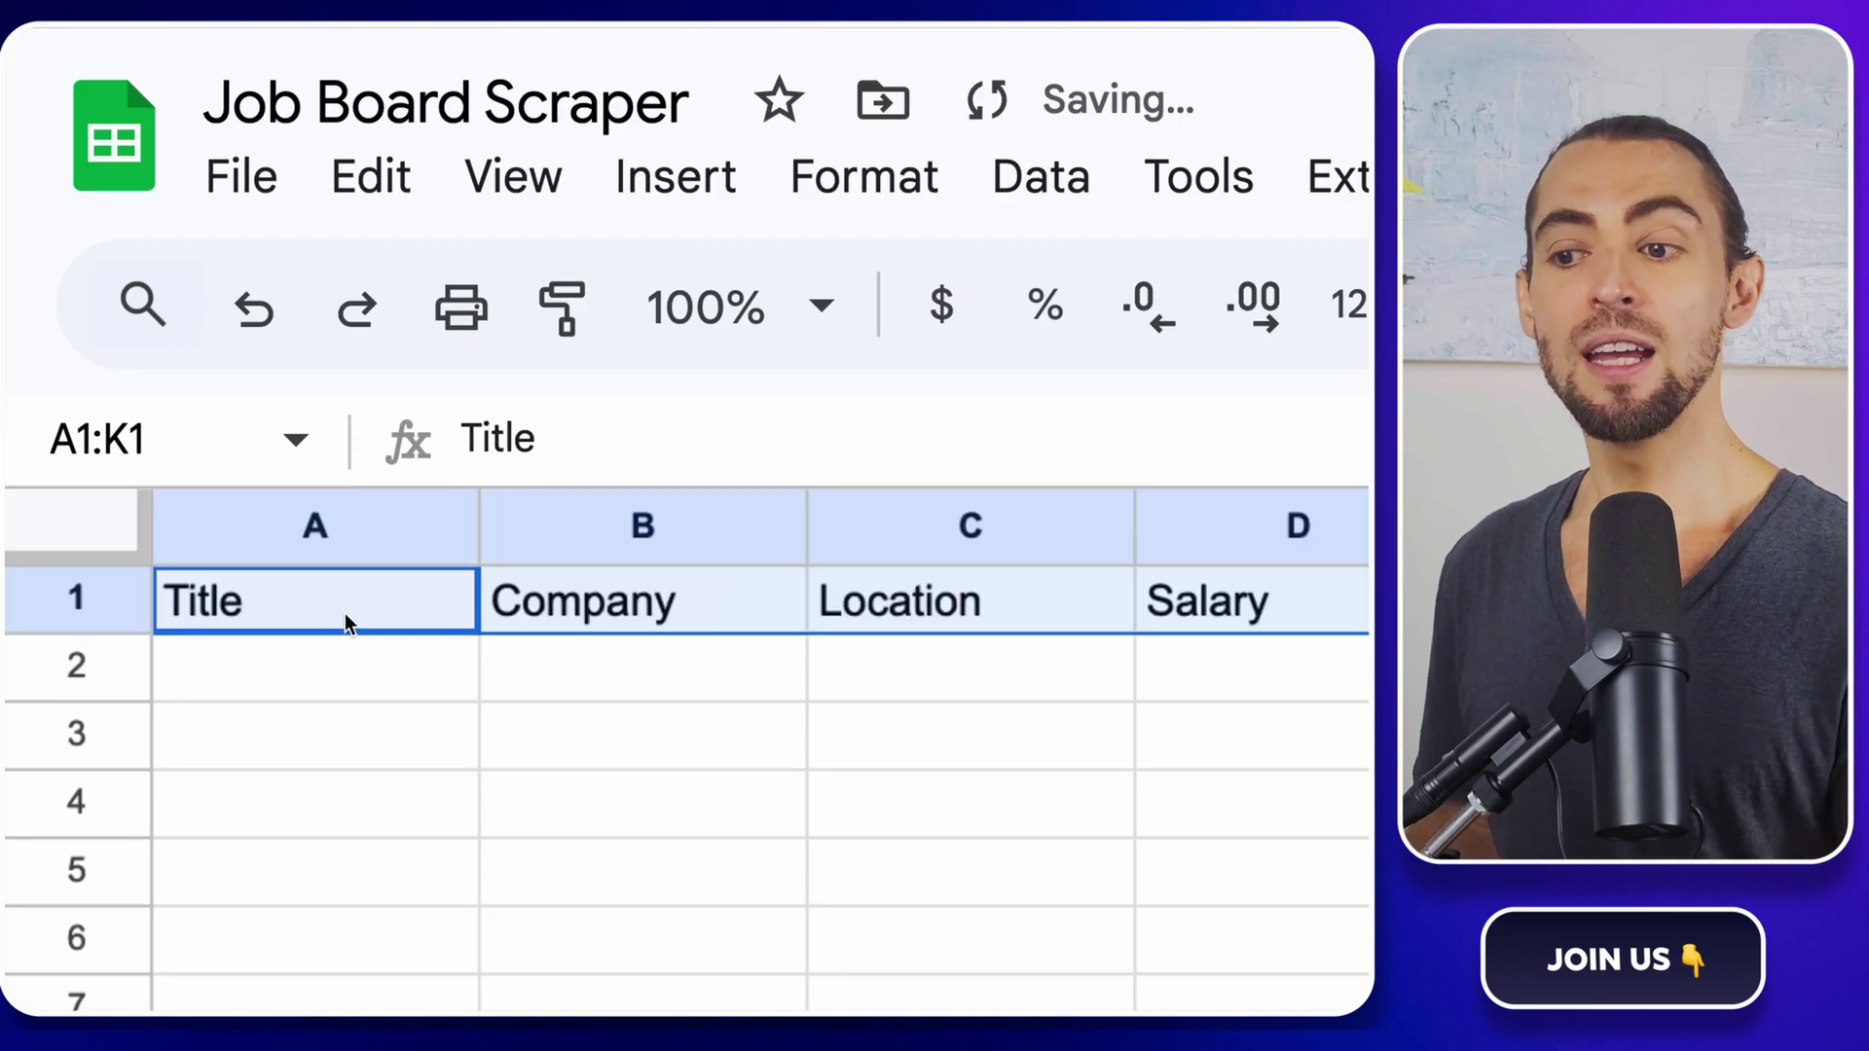
click(278, 344)
scroll(267, 313, right, 2)
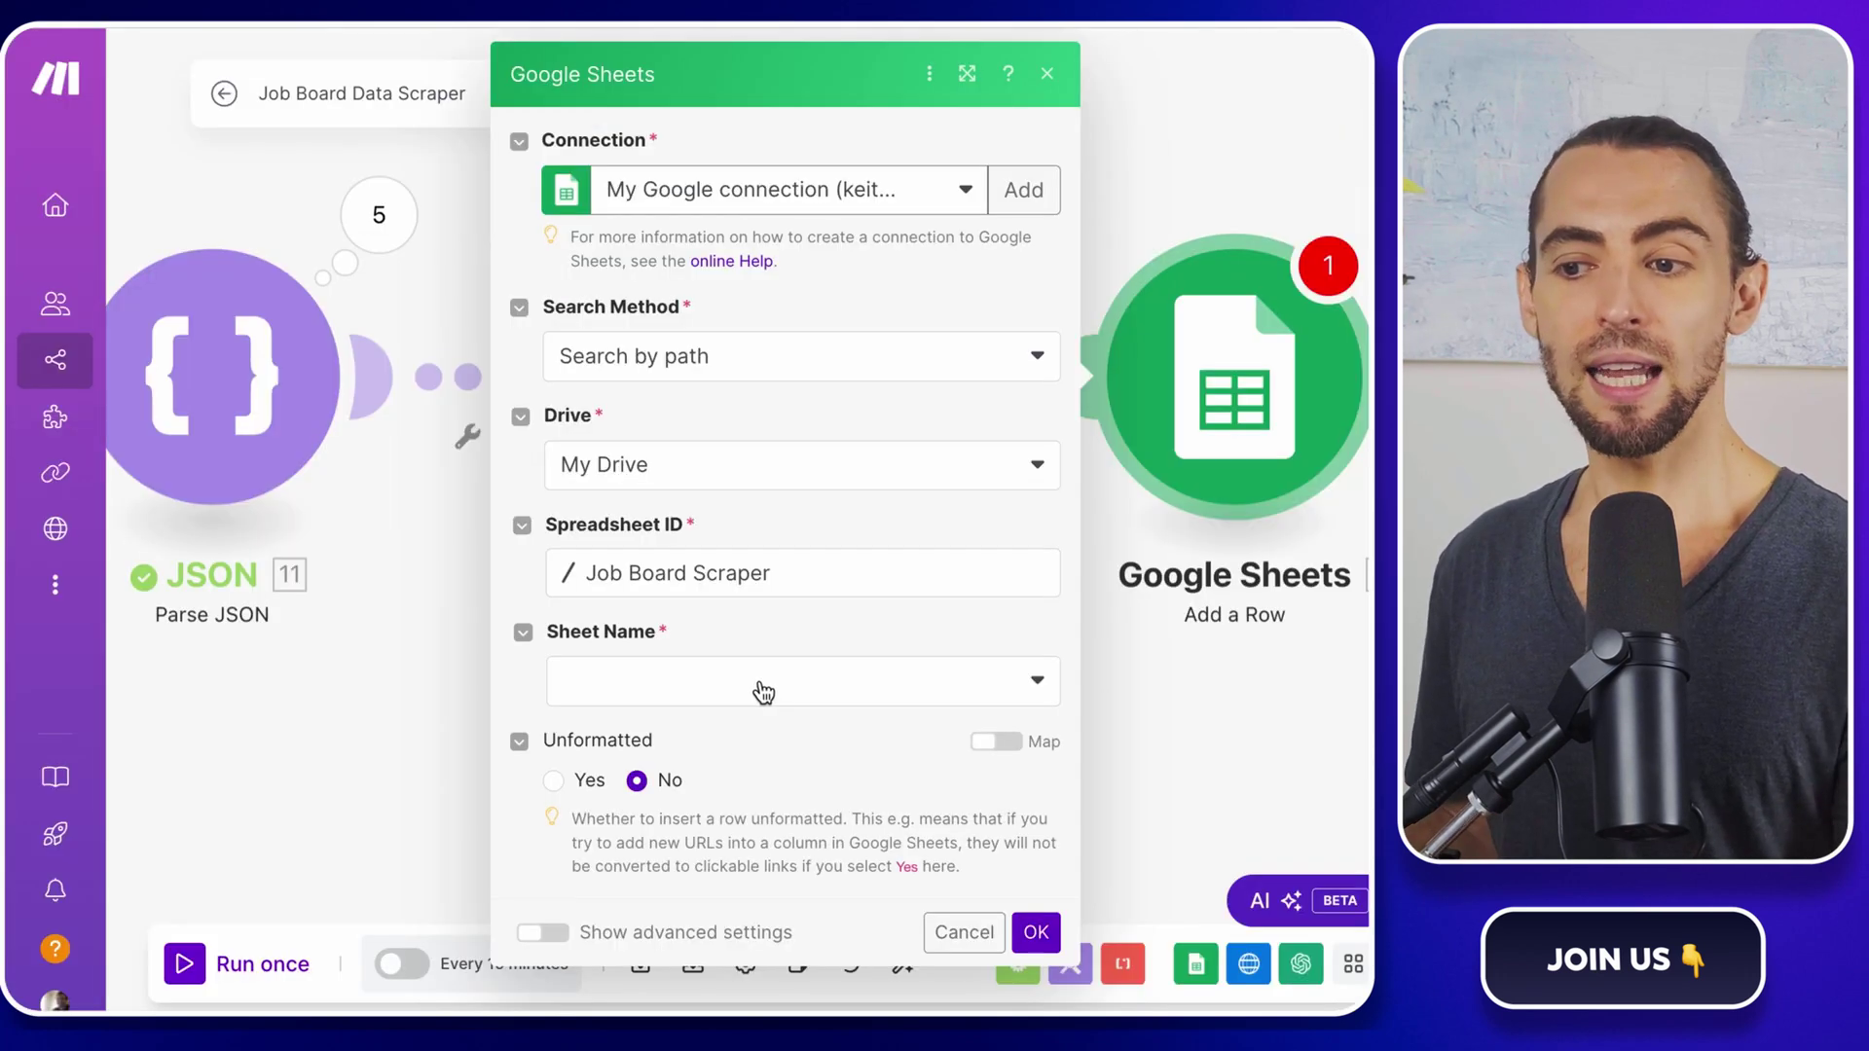
Step: Refresh the Sheet Name list and select the Jobs sheet for the new row
click(763, 693)
click(1003, 678)
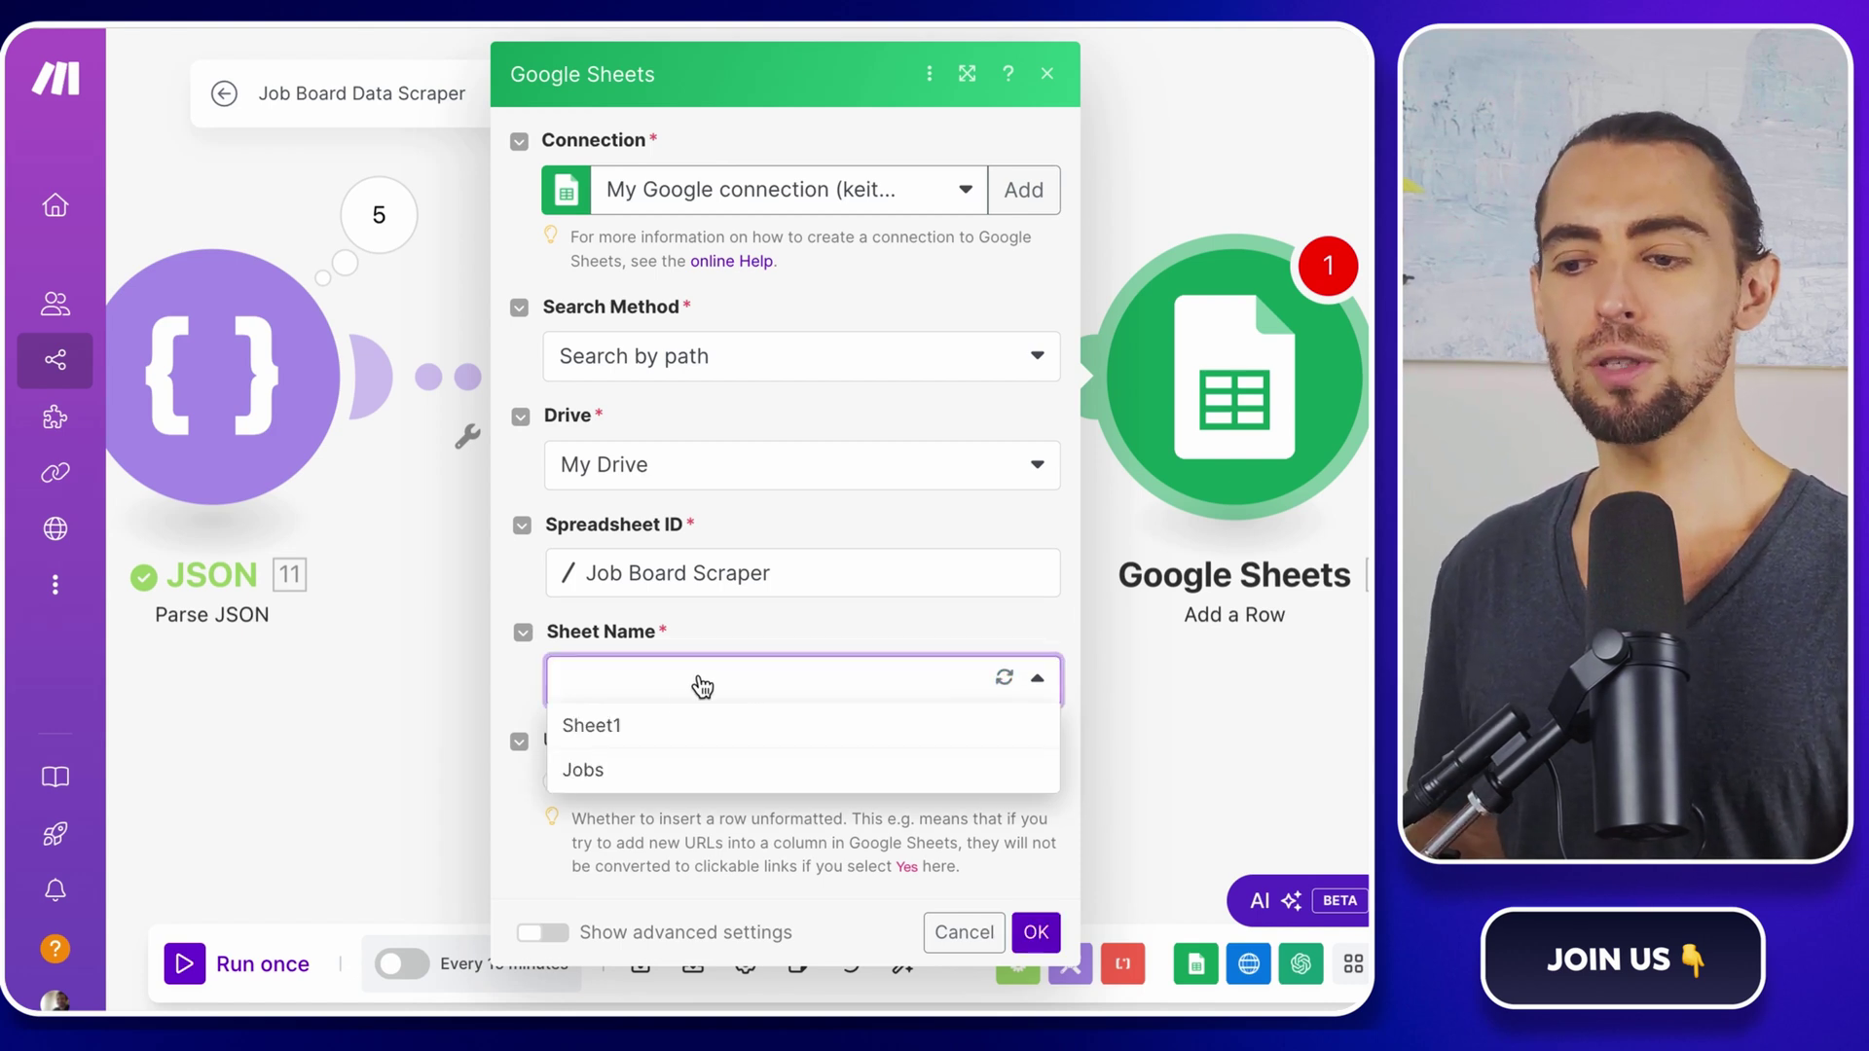
click(656, 774)
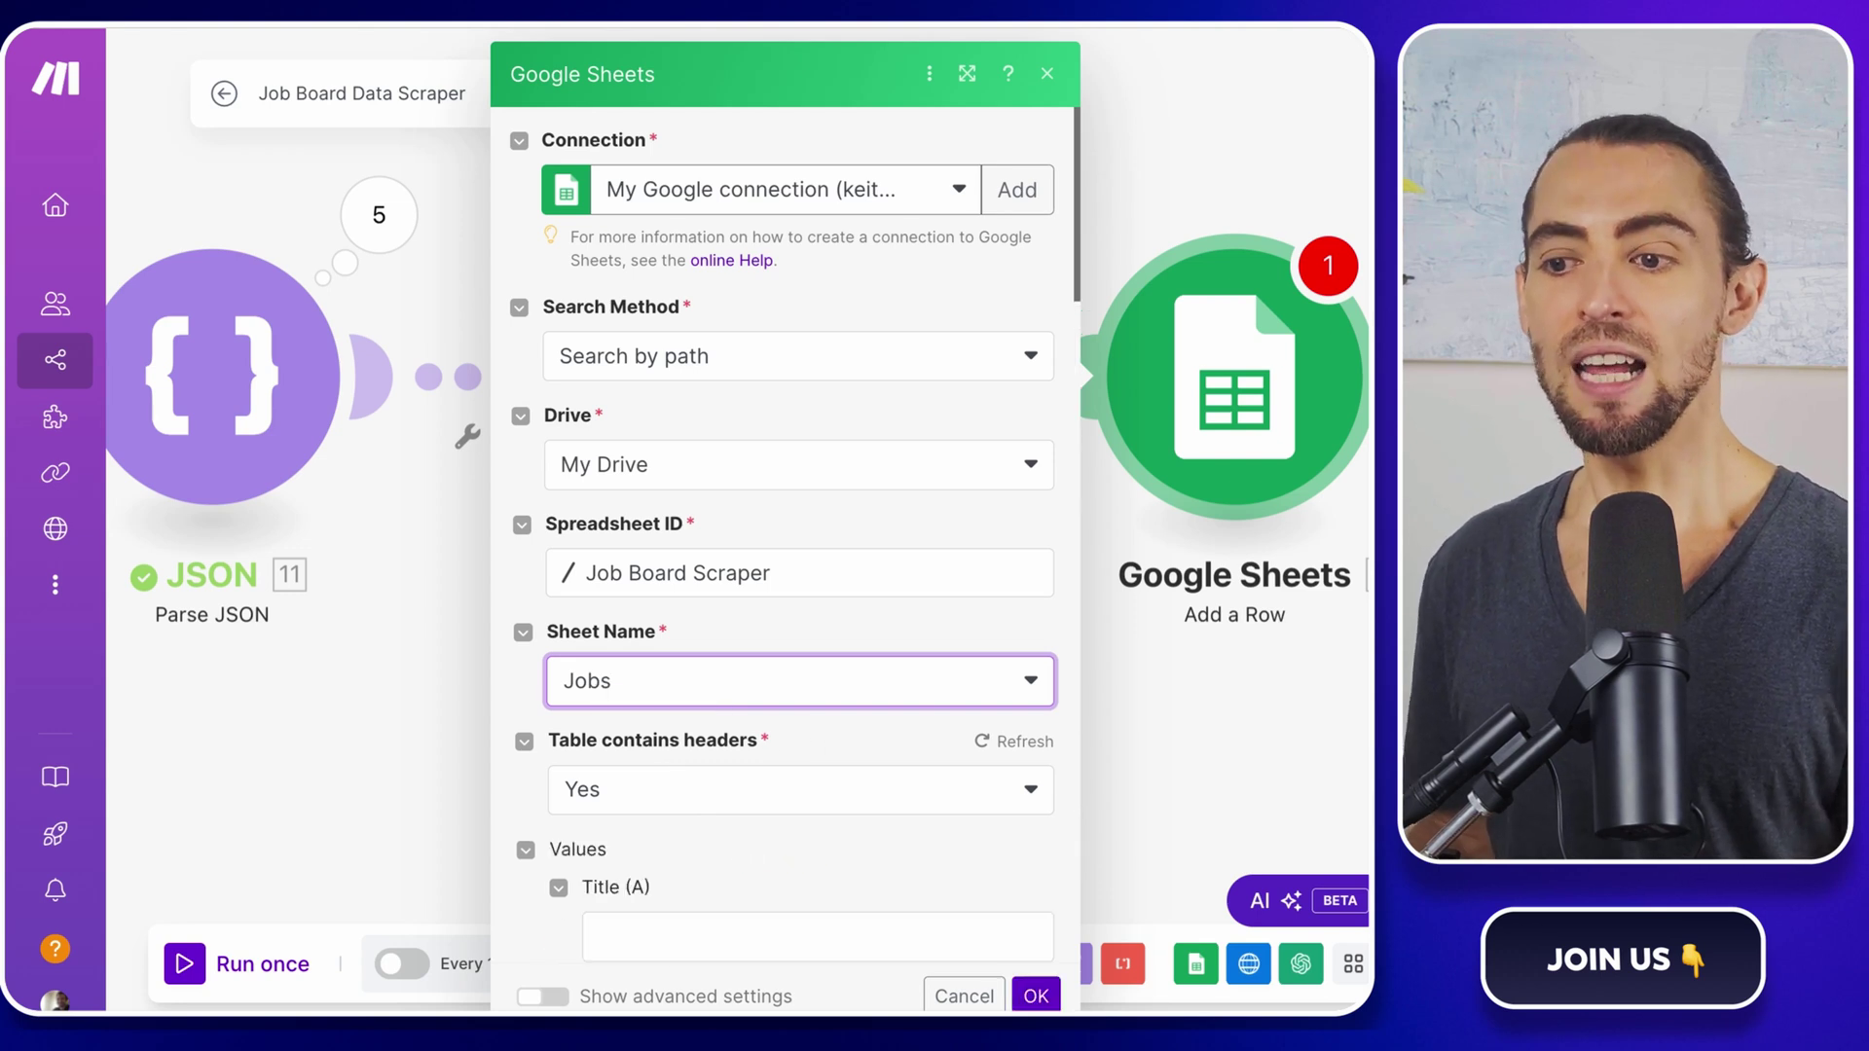
scroll(859, 766, down, 3)
scroll(858, 758, down, 2)
Step: Map the parsed title, company and location into the Title, Company and Location columns
click(659, 538)
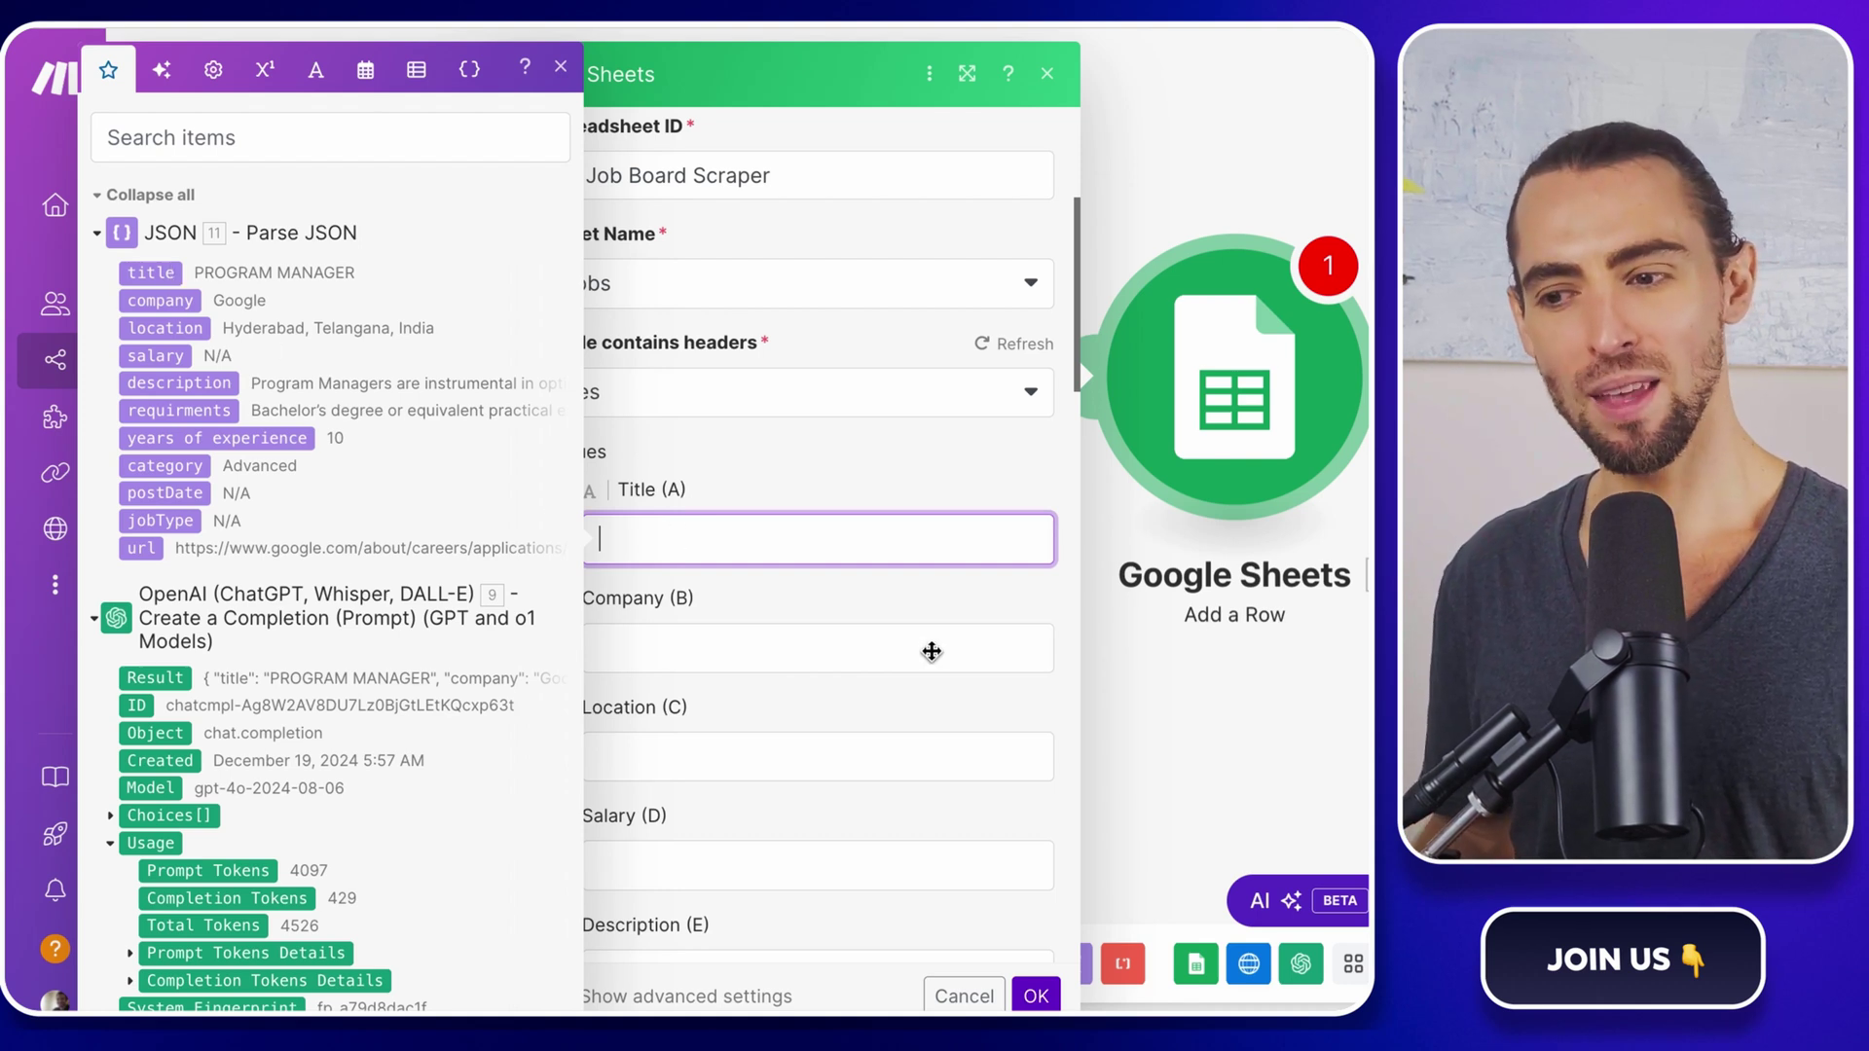
click(734, 659)
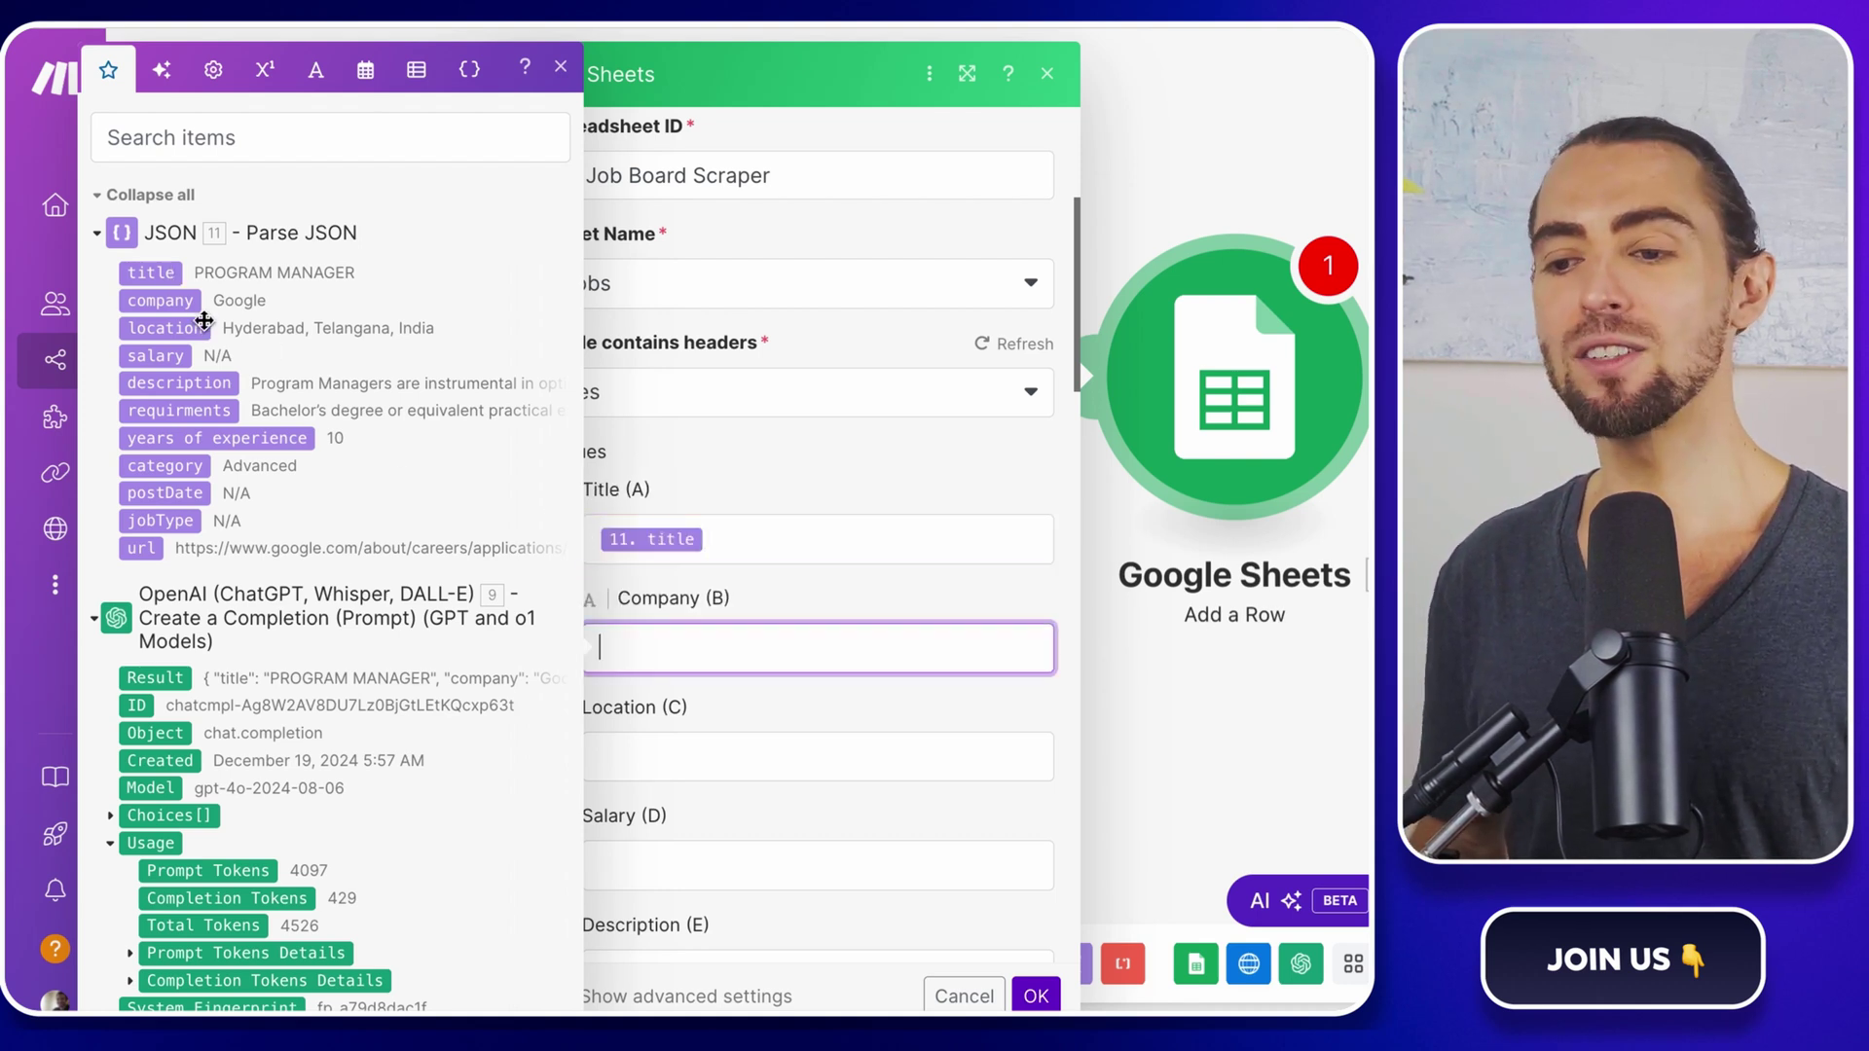
click(162, 302)
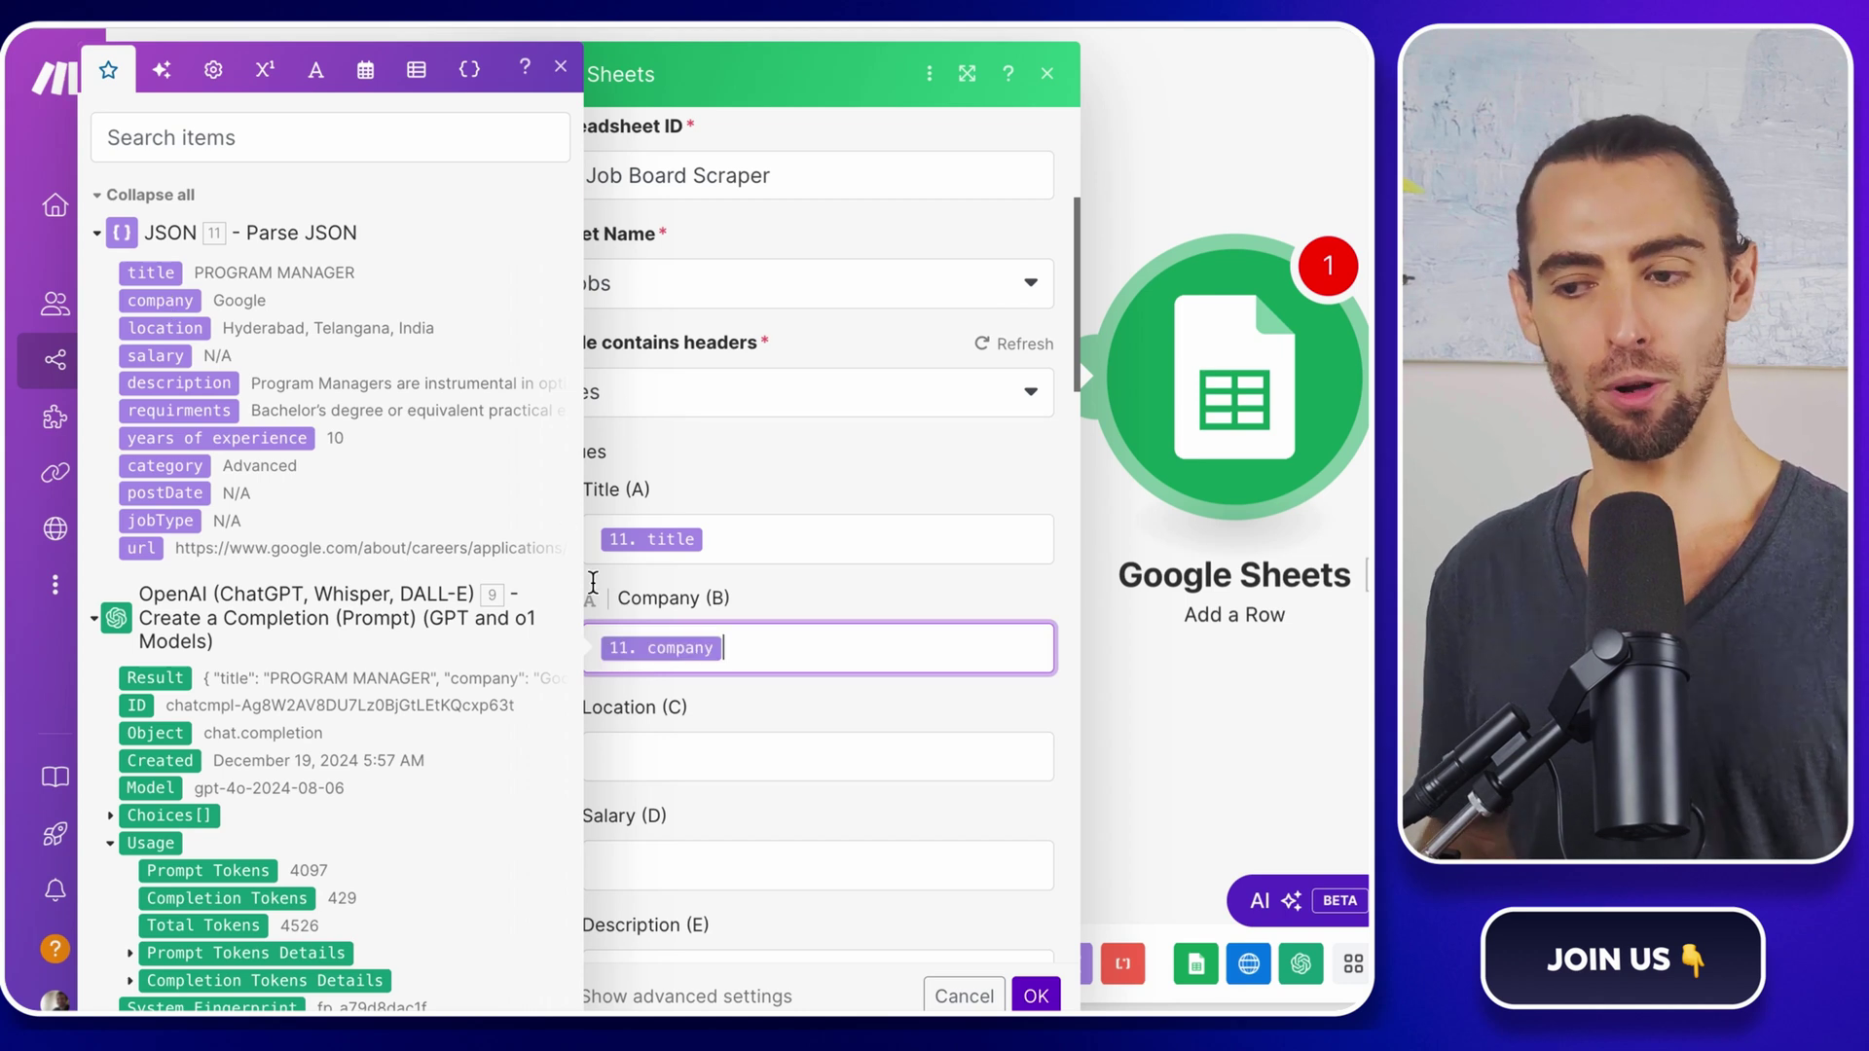
click(699, 748)
click(163, 328)
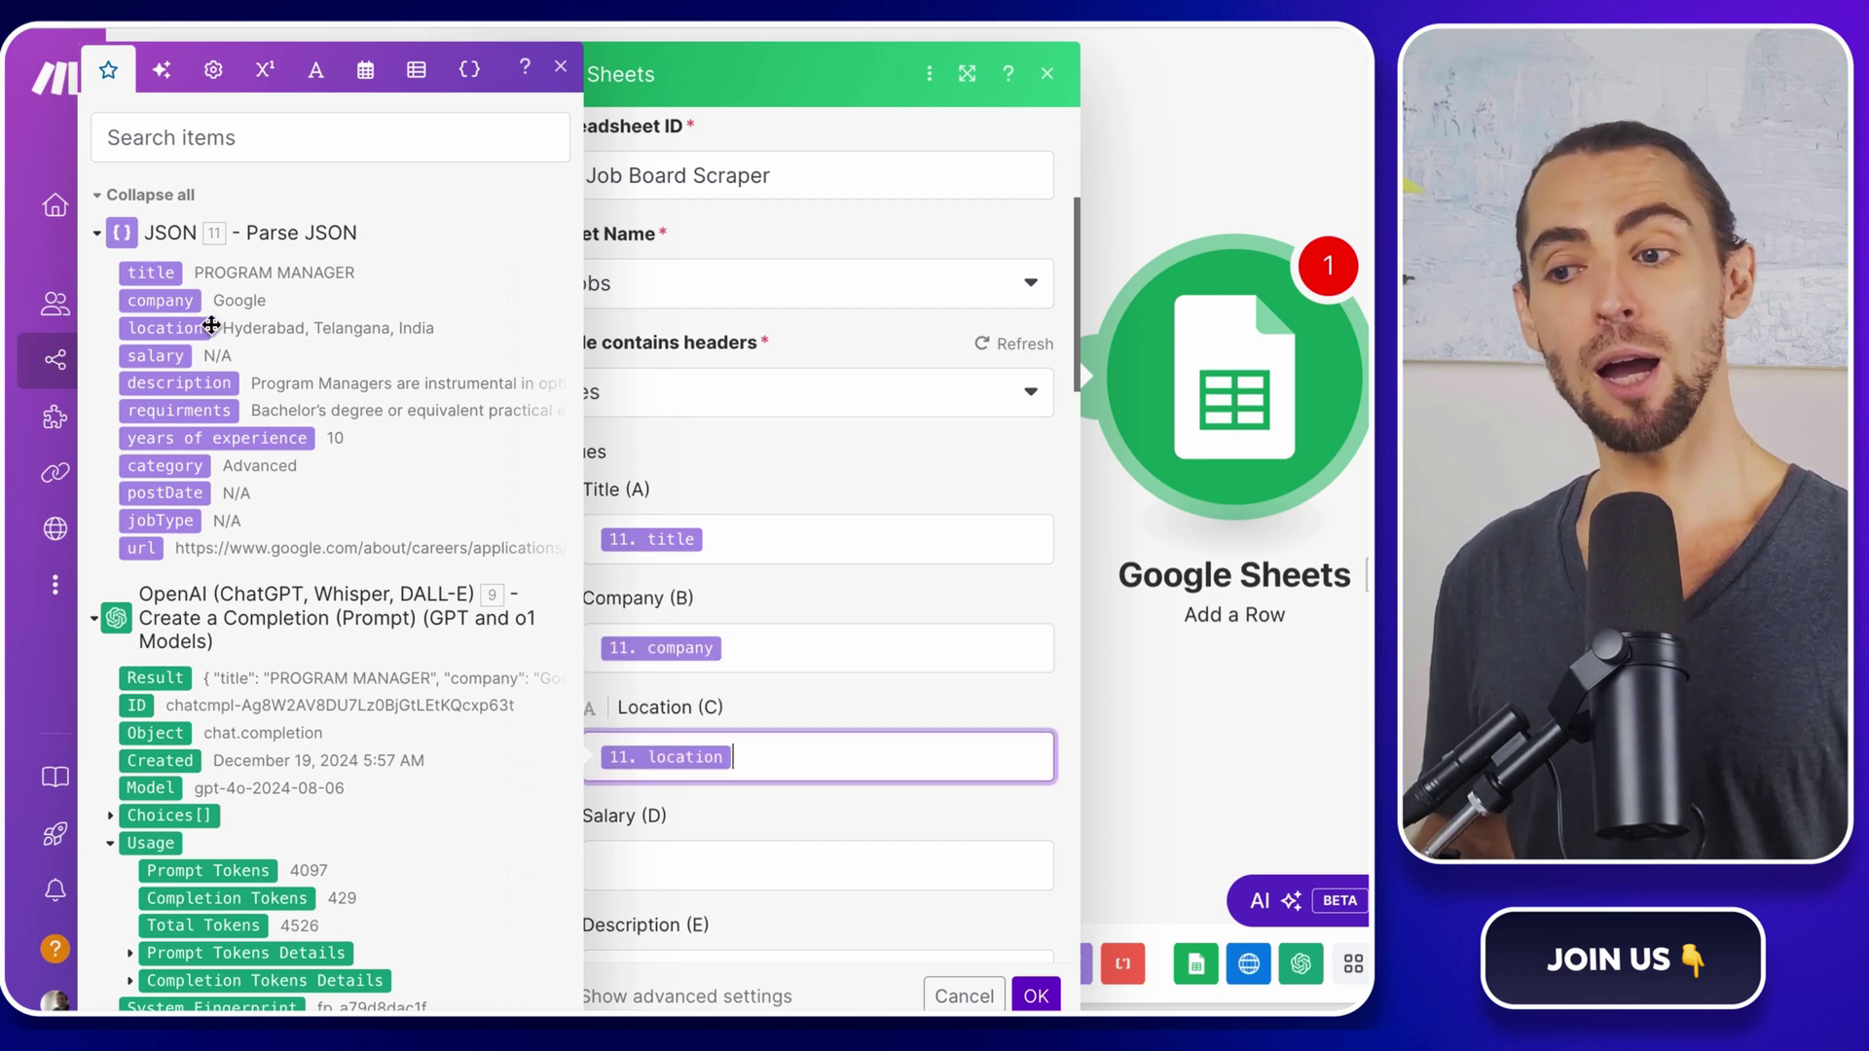
scroll(692, 576, down, 3)
Step: Map the Salary, Description, Requirements and remaining fields through URL, then save the row settings
click(669, 493)
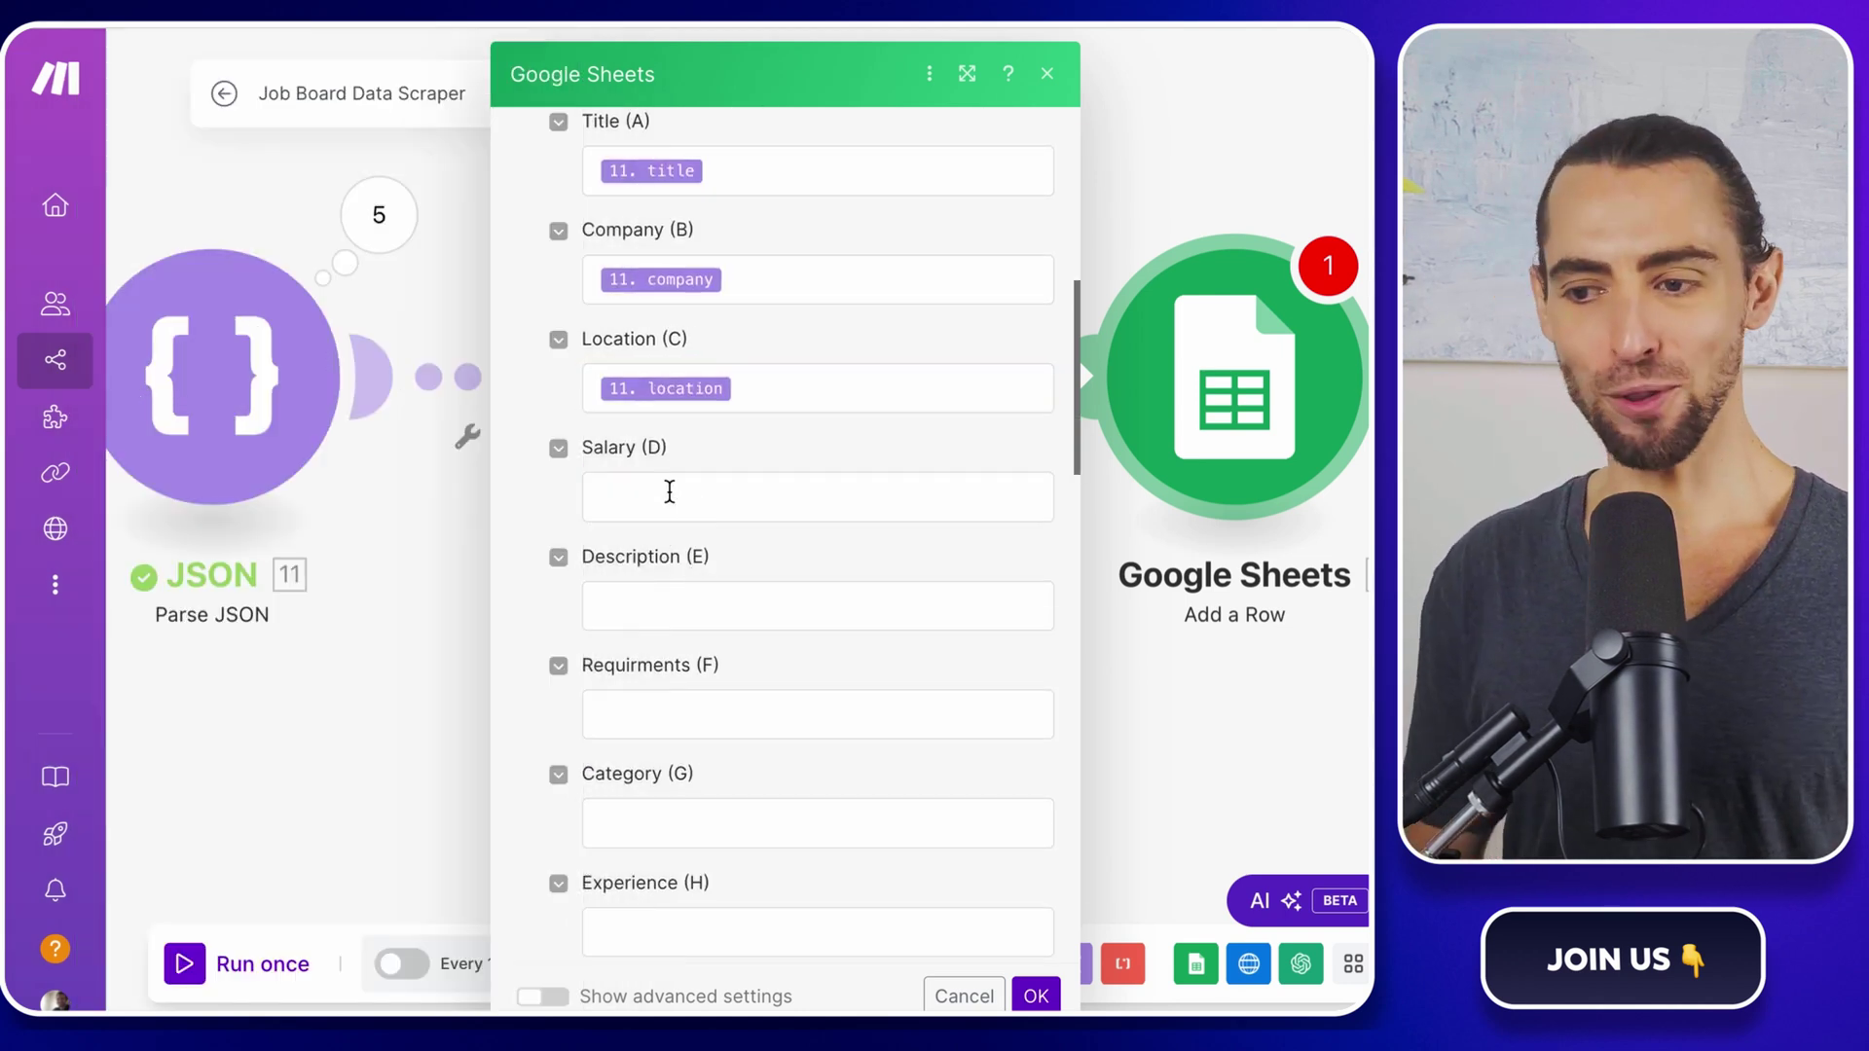
click(689, 486)
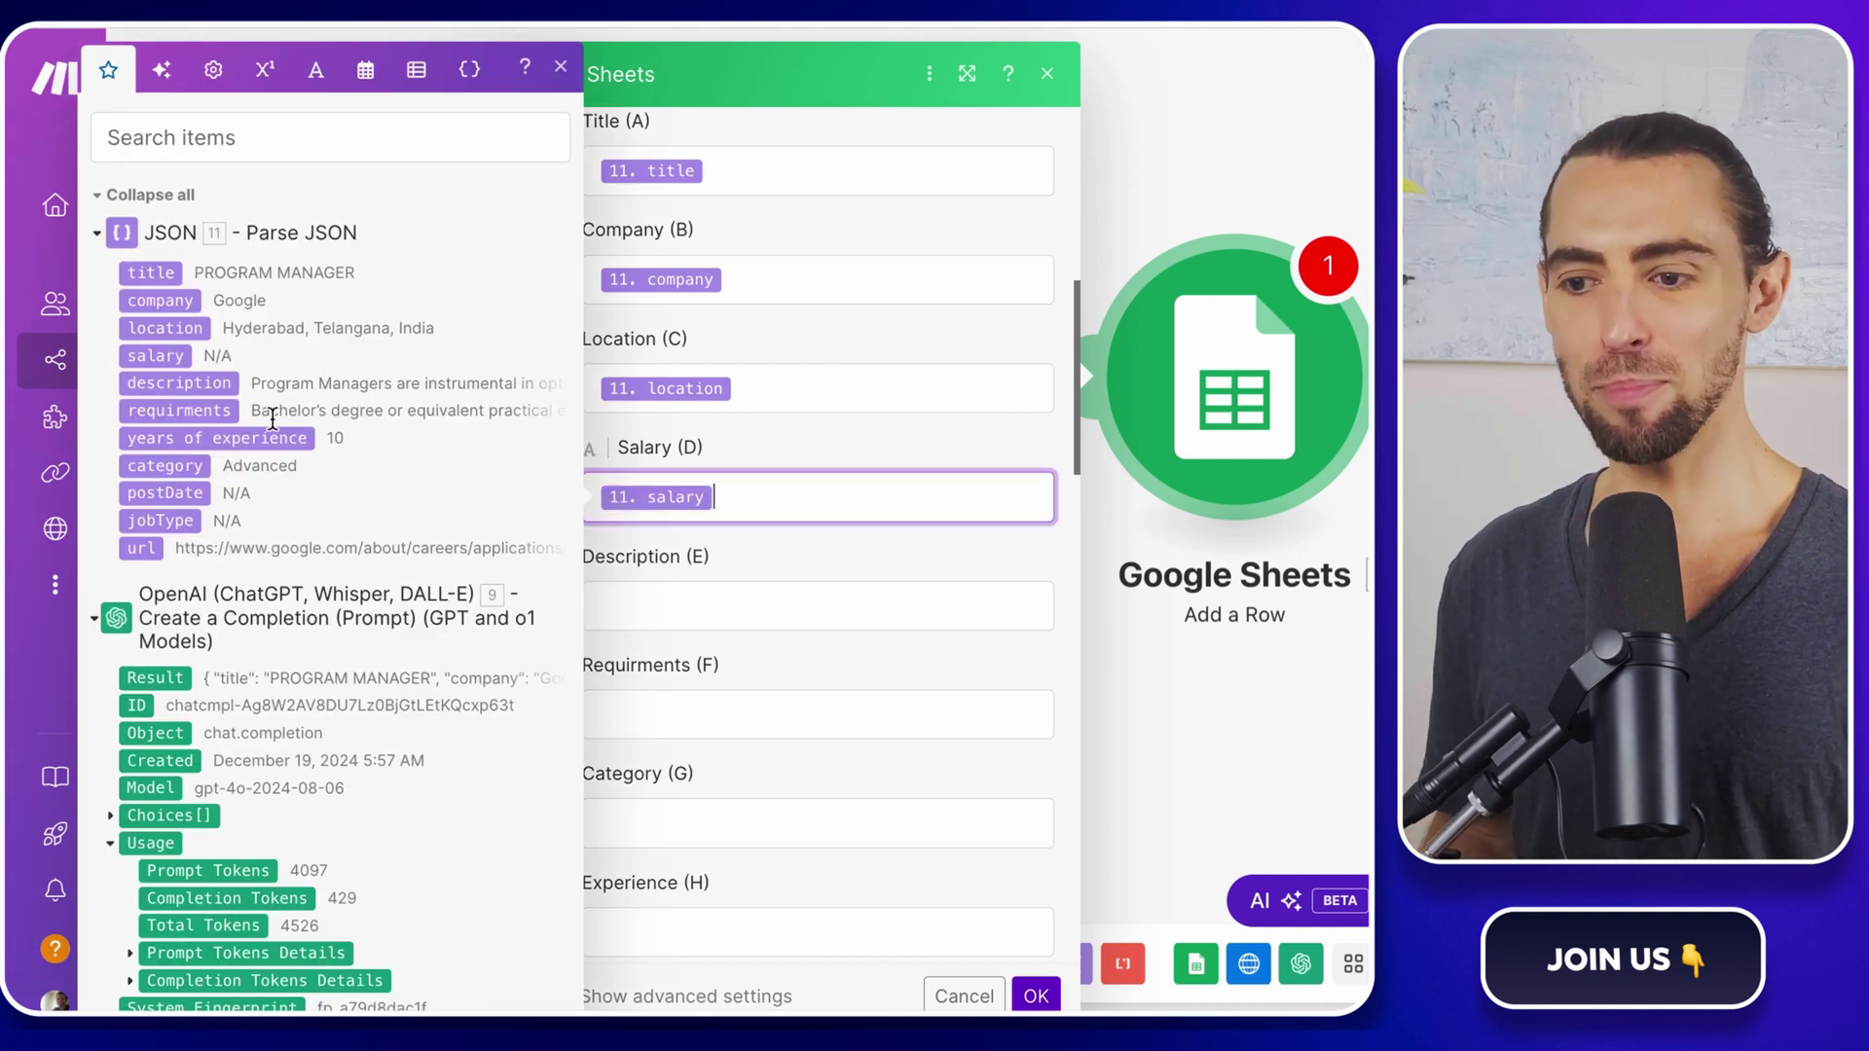
click(817, 604)
click(199, 383)
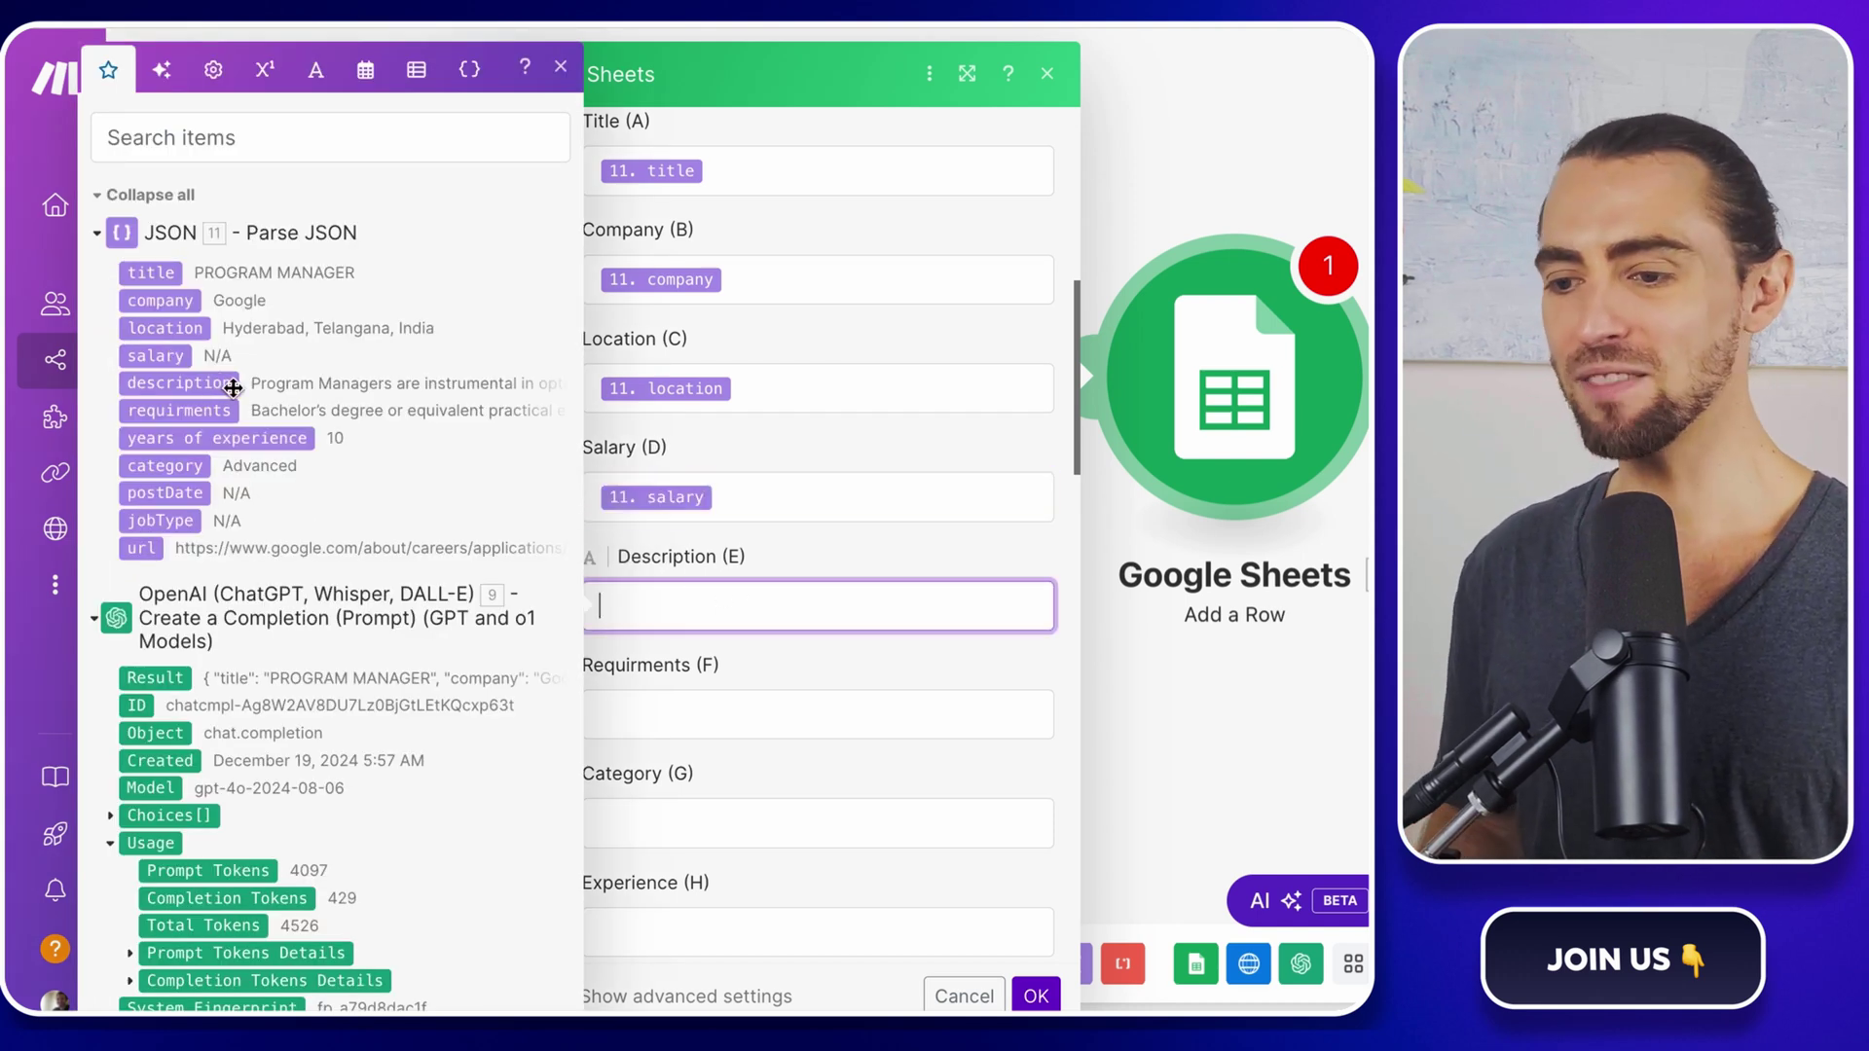
click(750, 716)
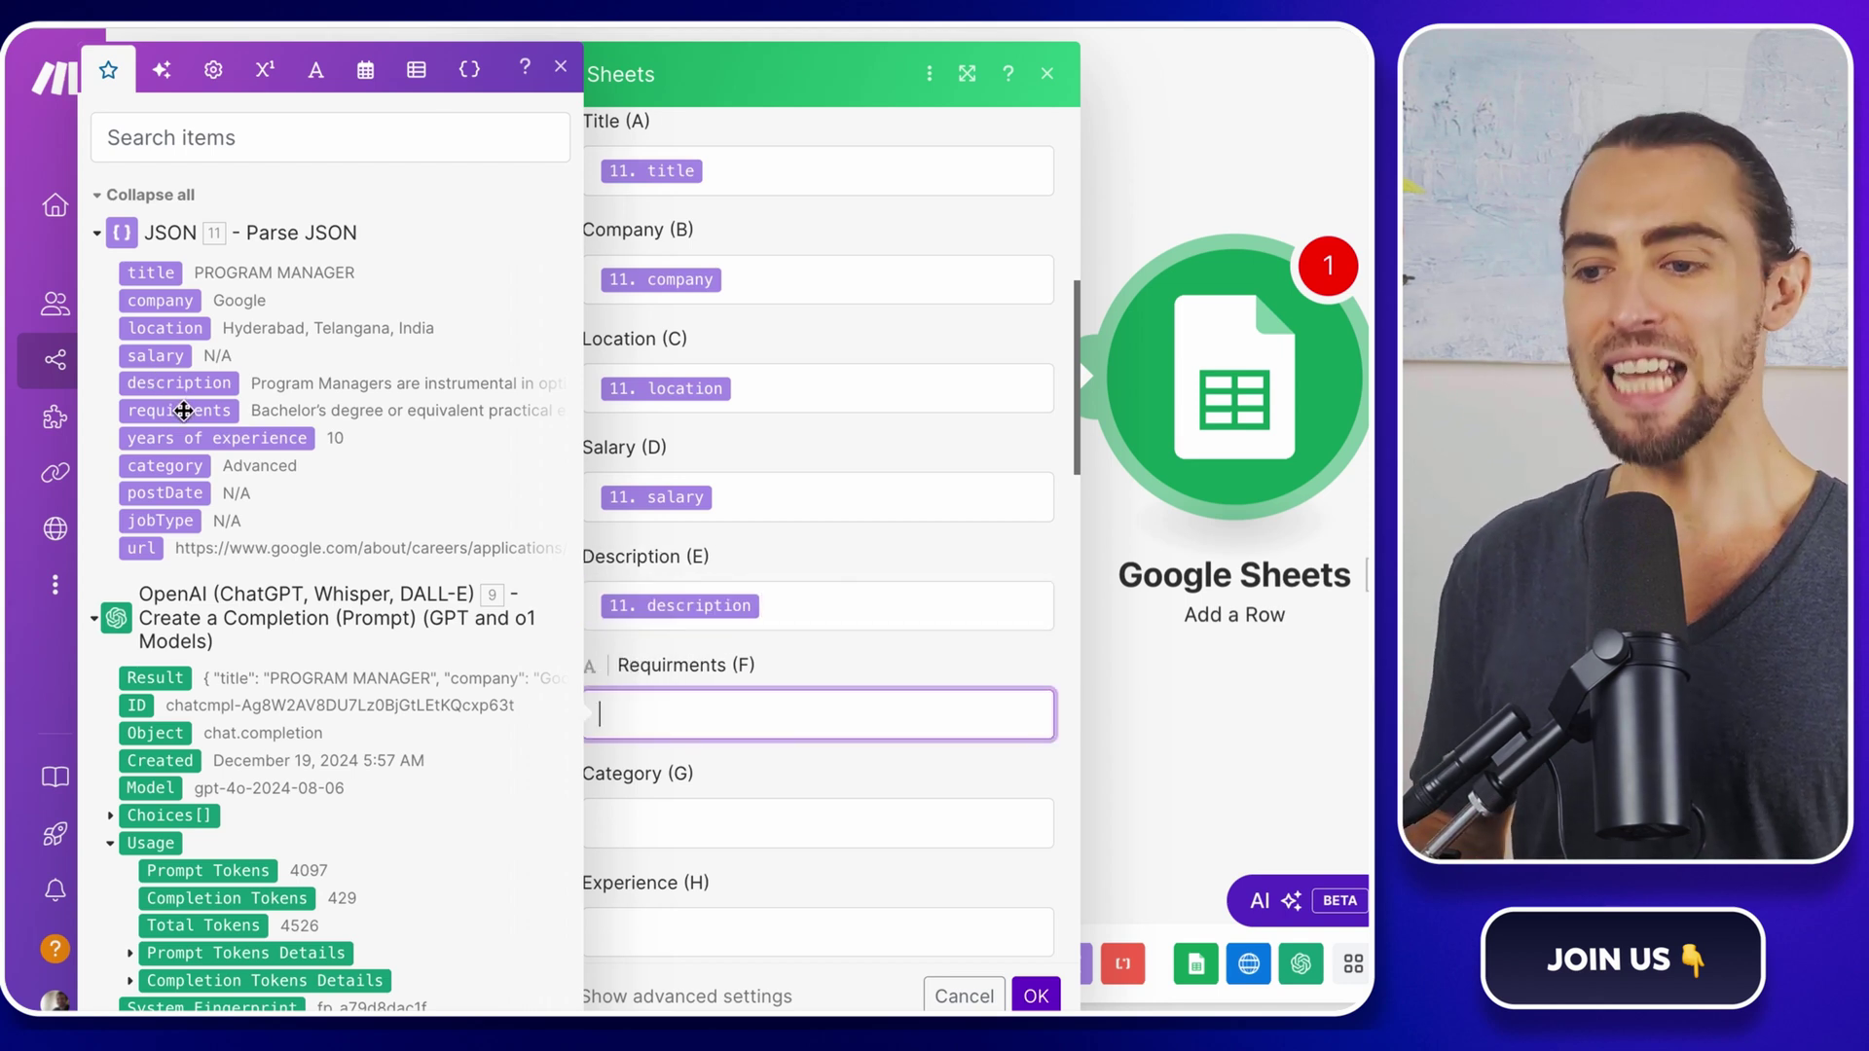
scroll(776, 729, down, 2)
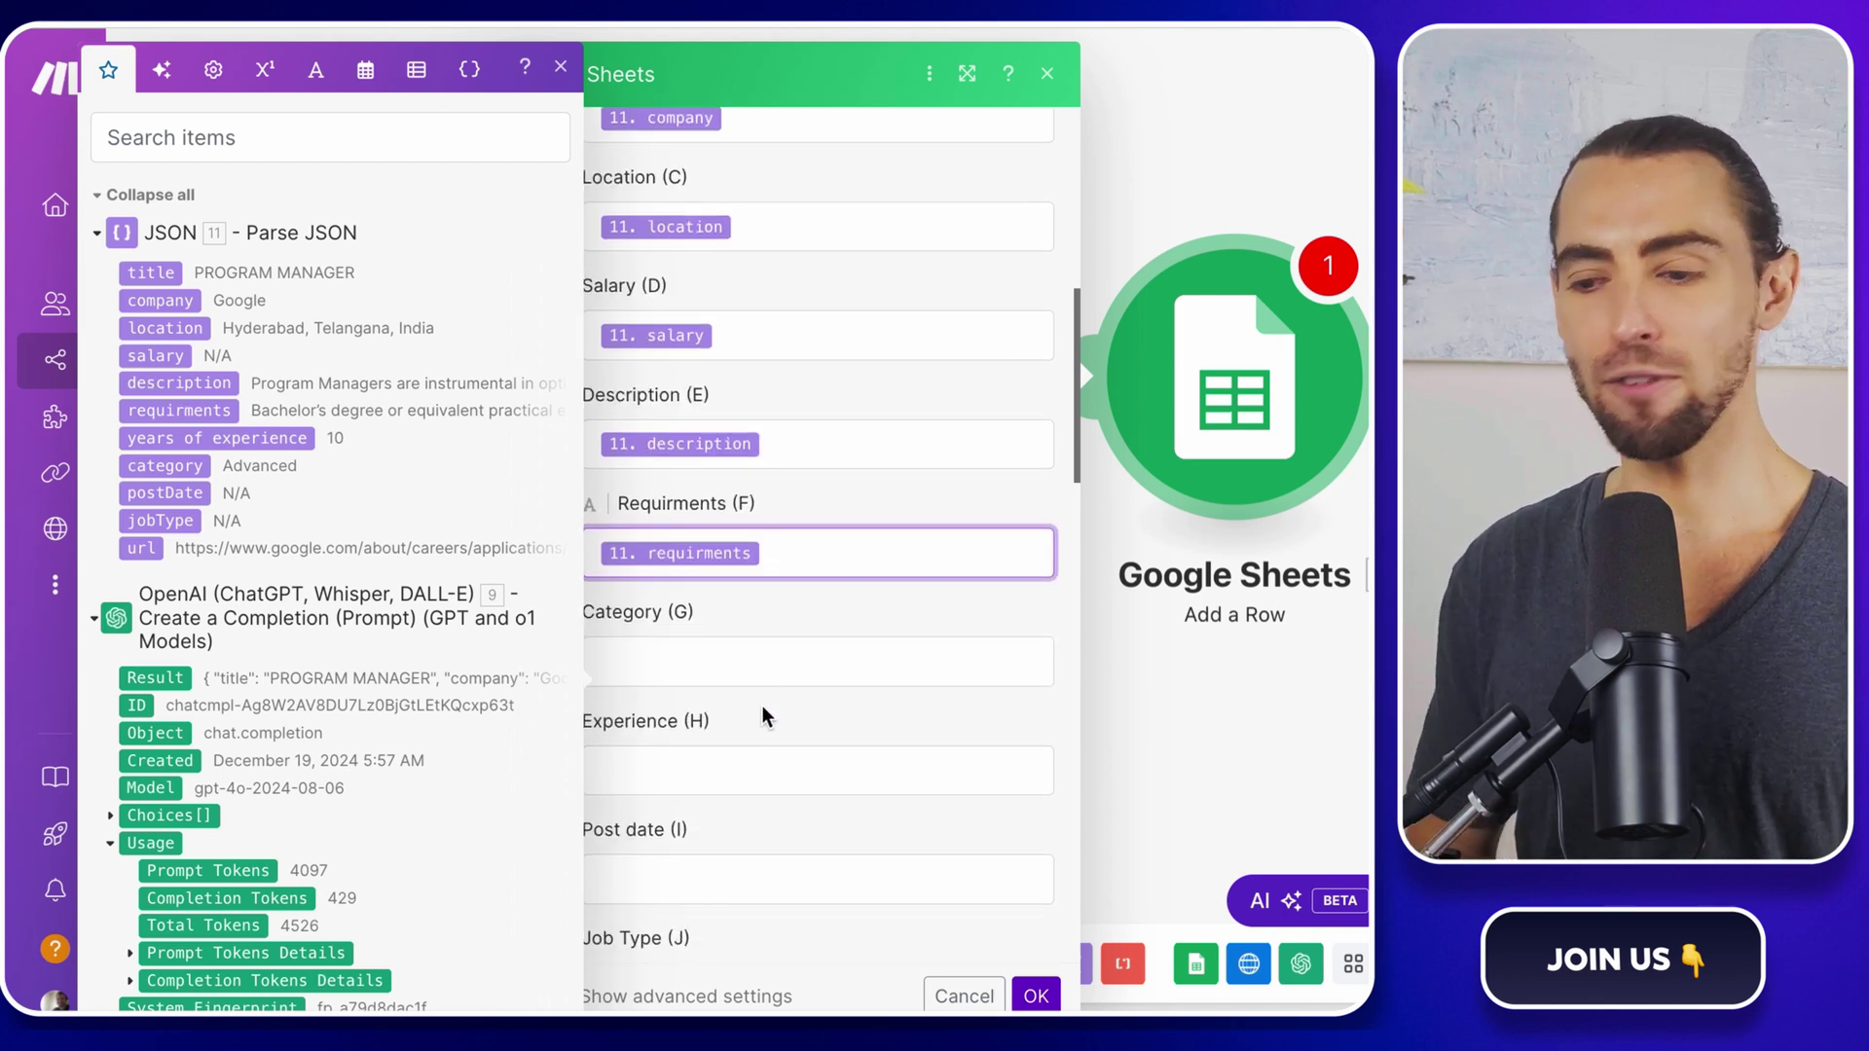
click(739, 661)
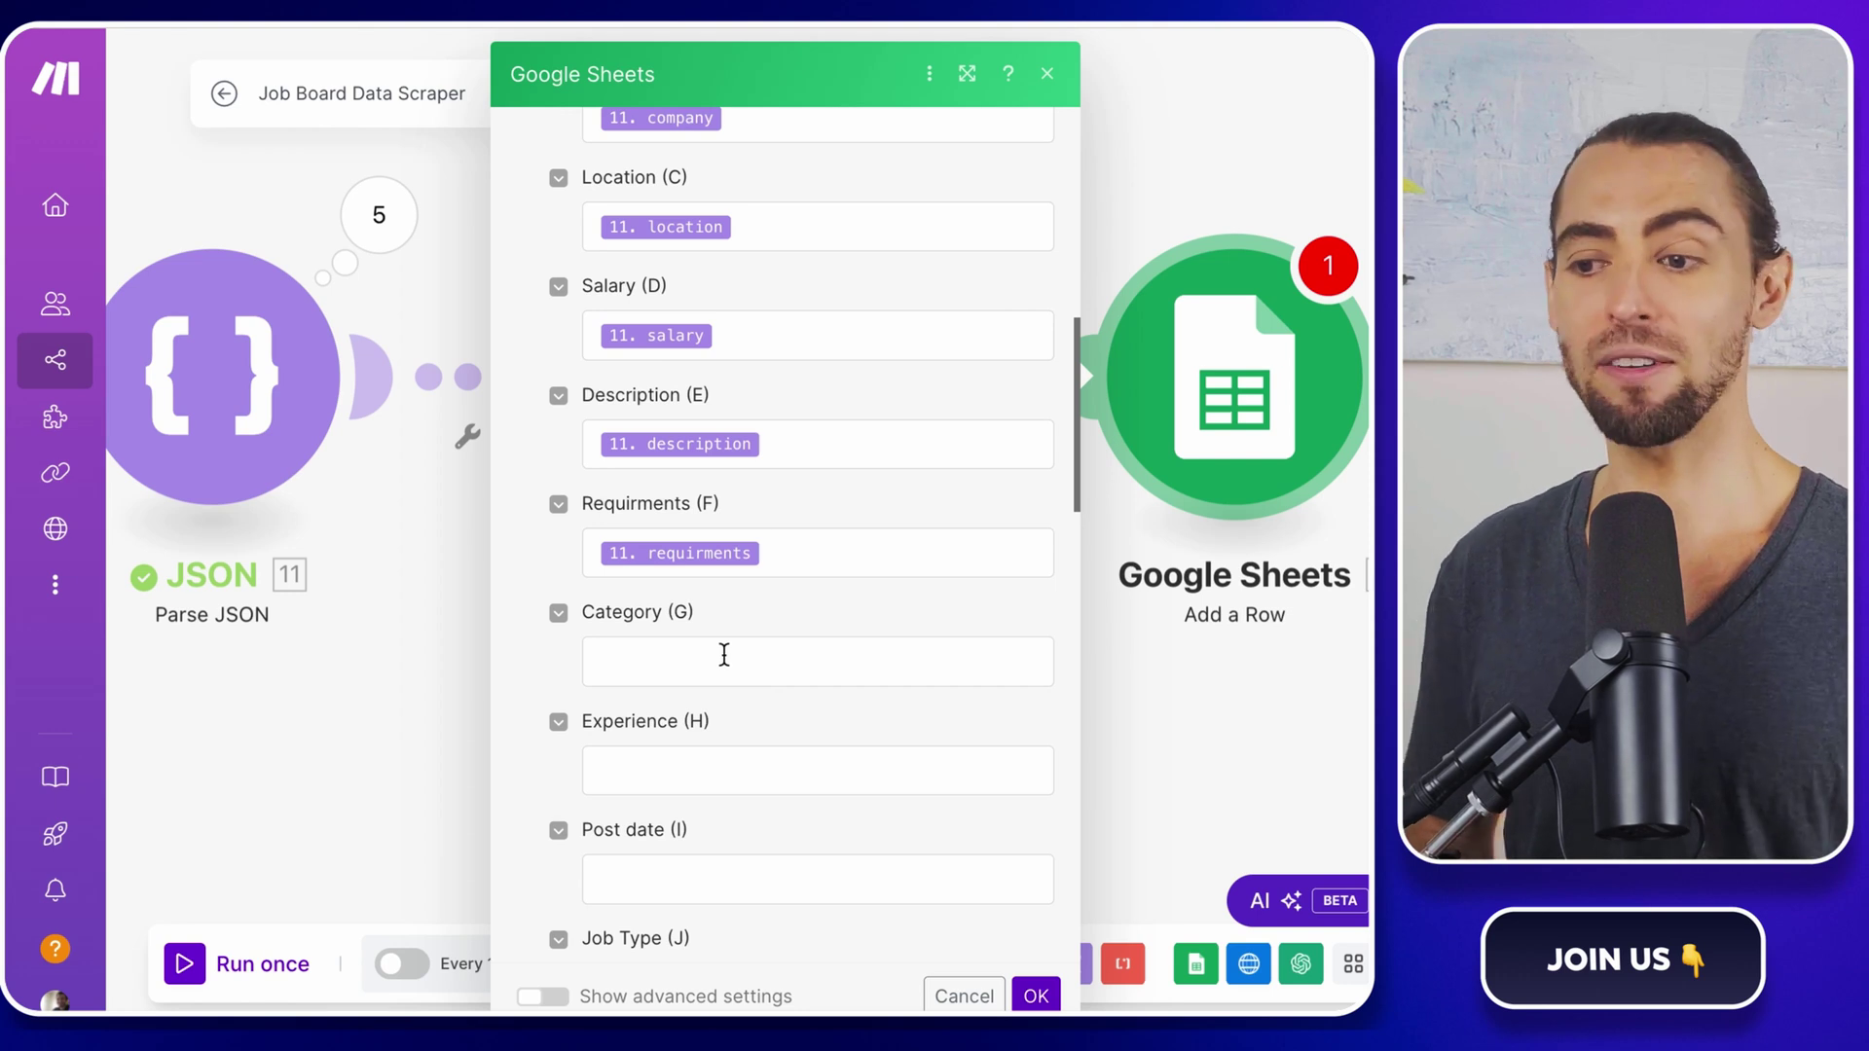
click(724, 660)
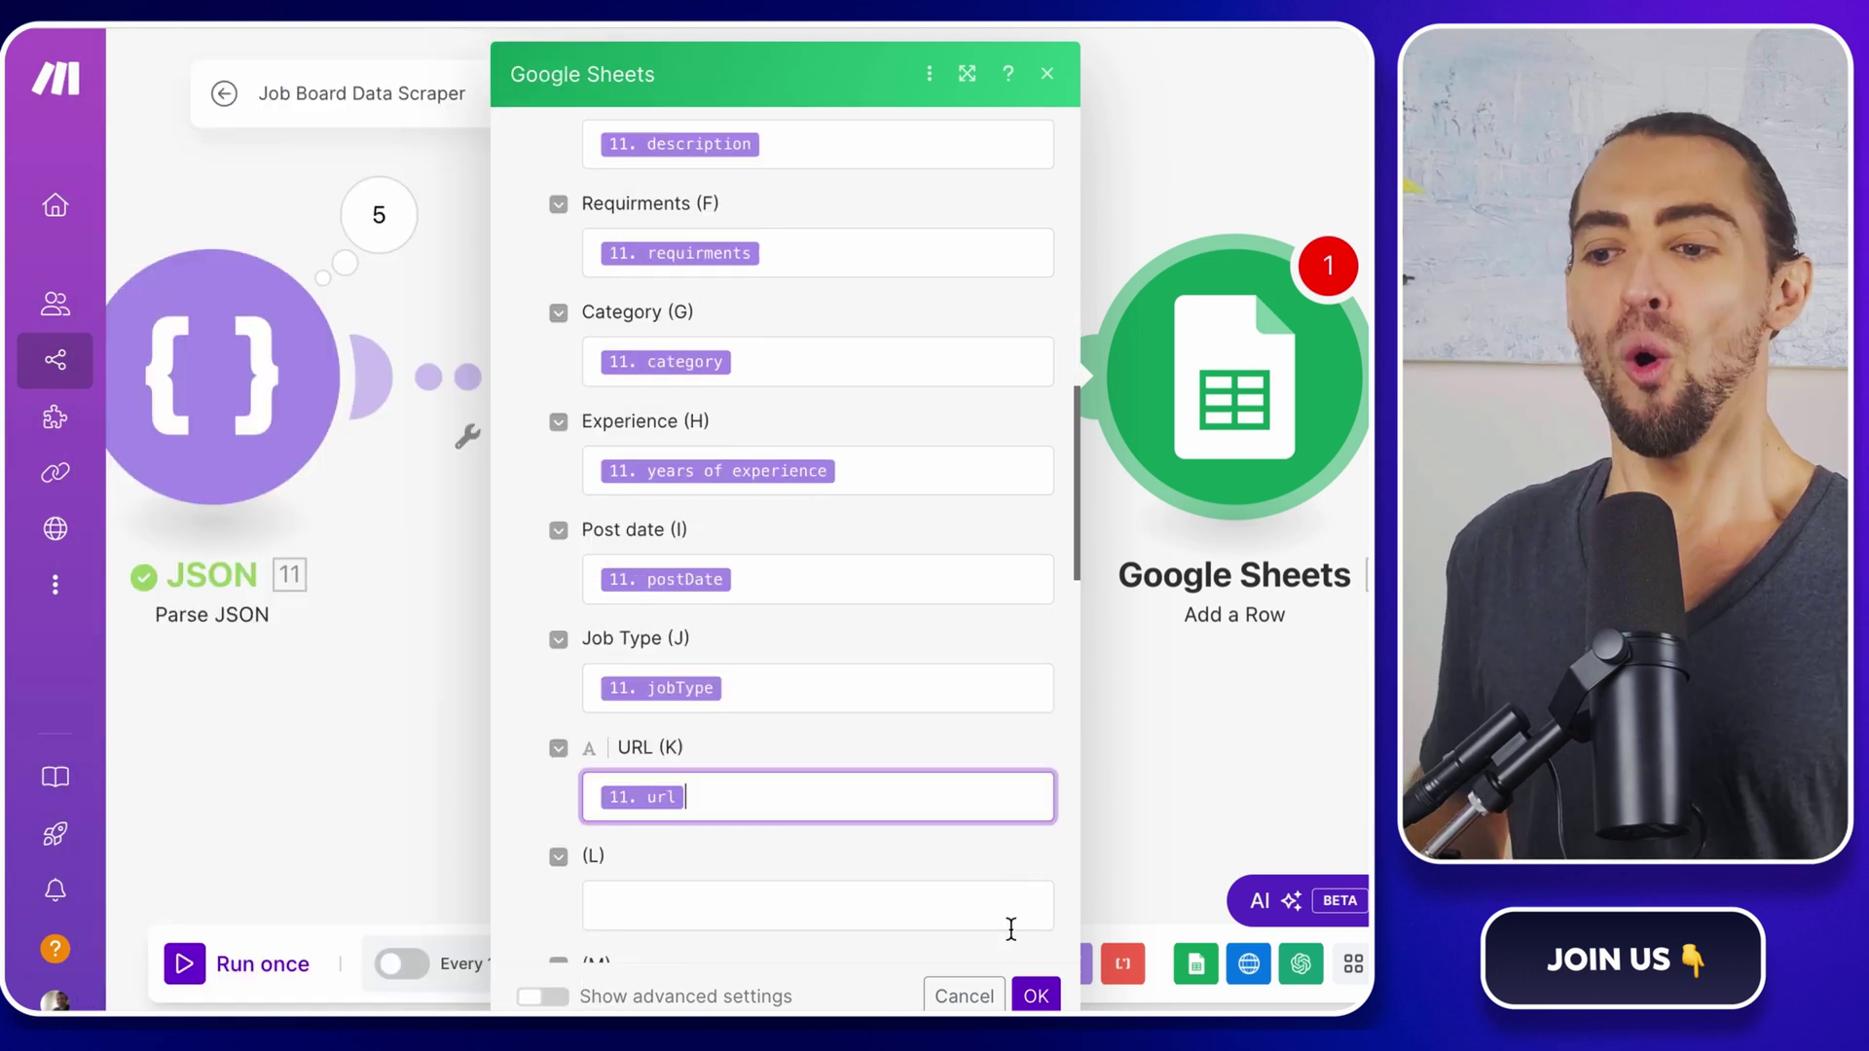
click(1036, 996)
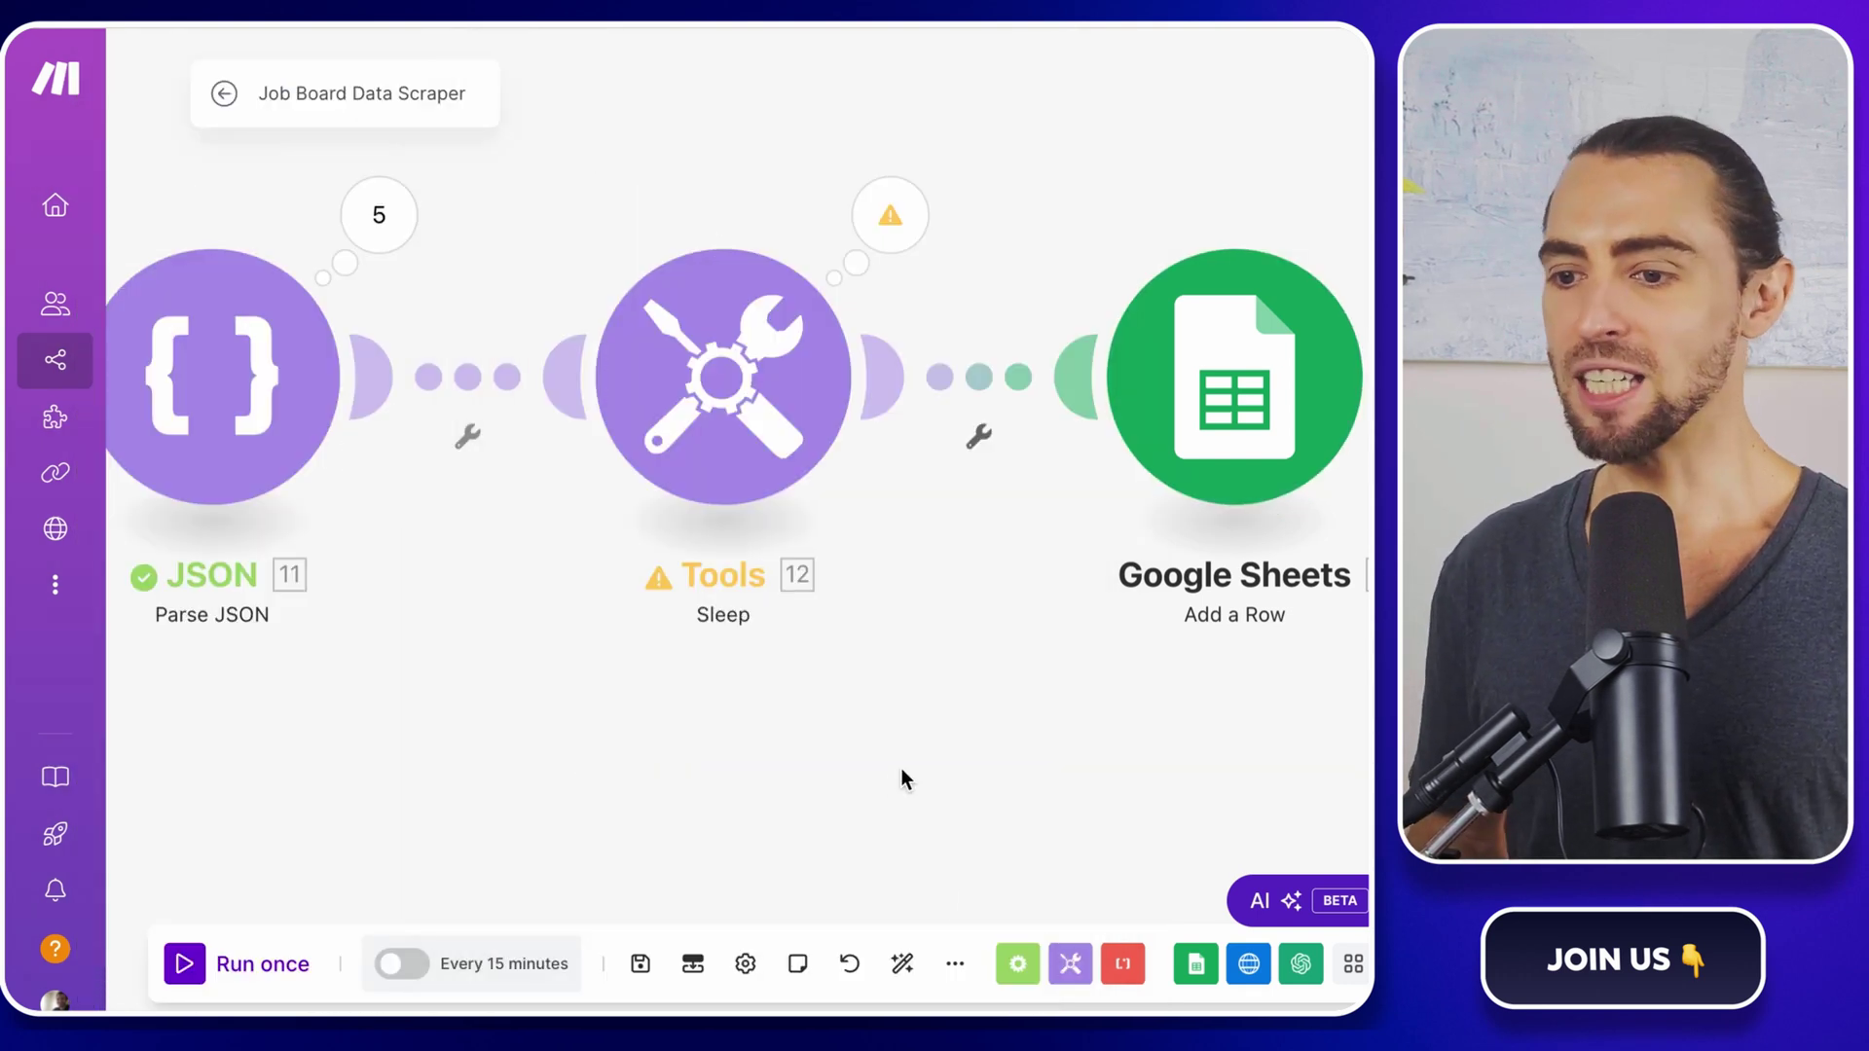
Step: Run the full Job Board Data Scraper scenario once to fill the Jobs sheet
click(185, 965)
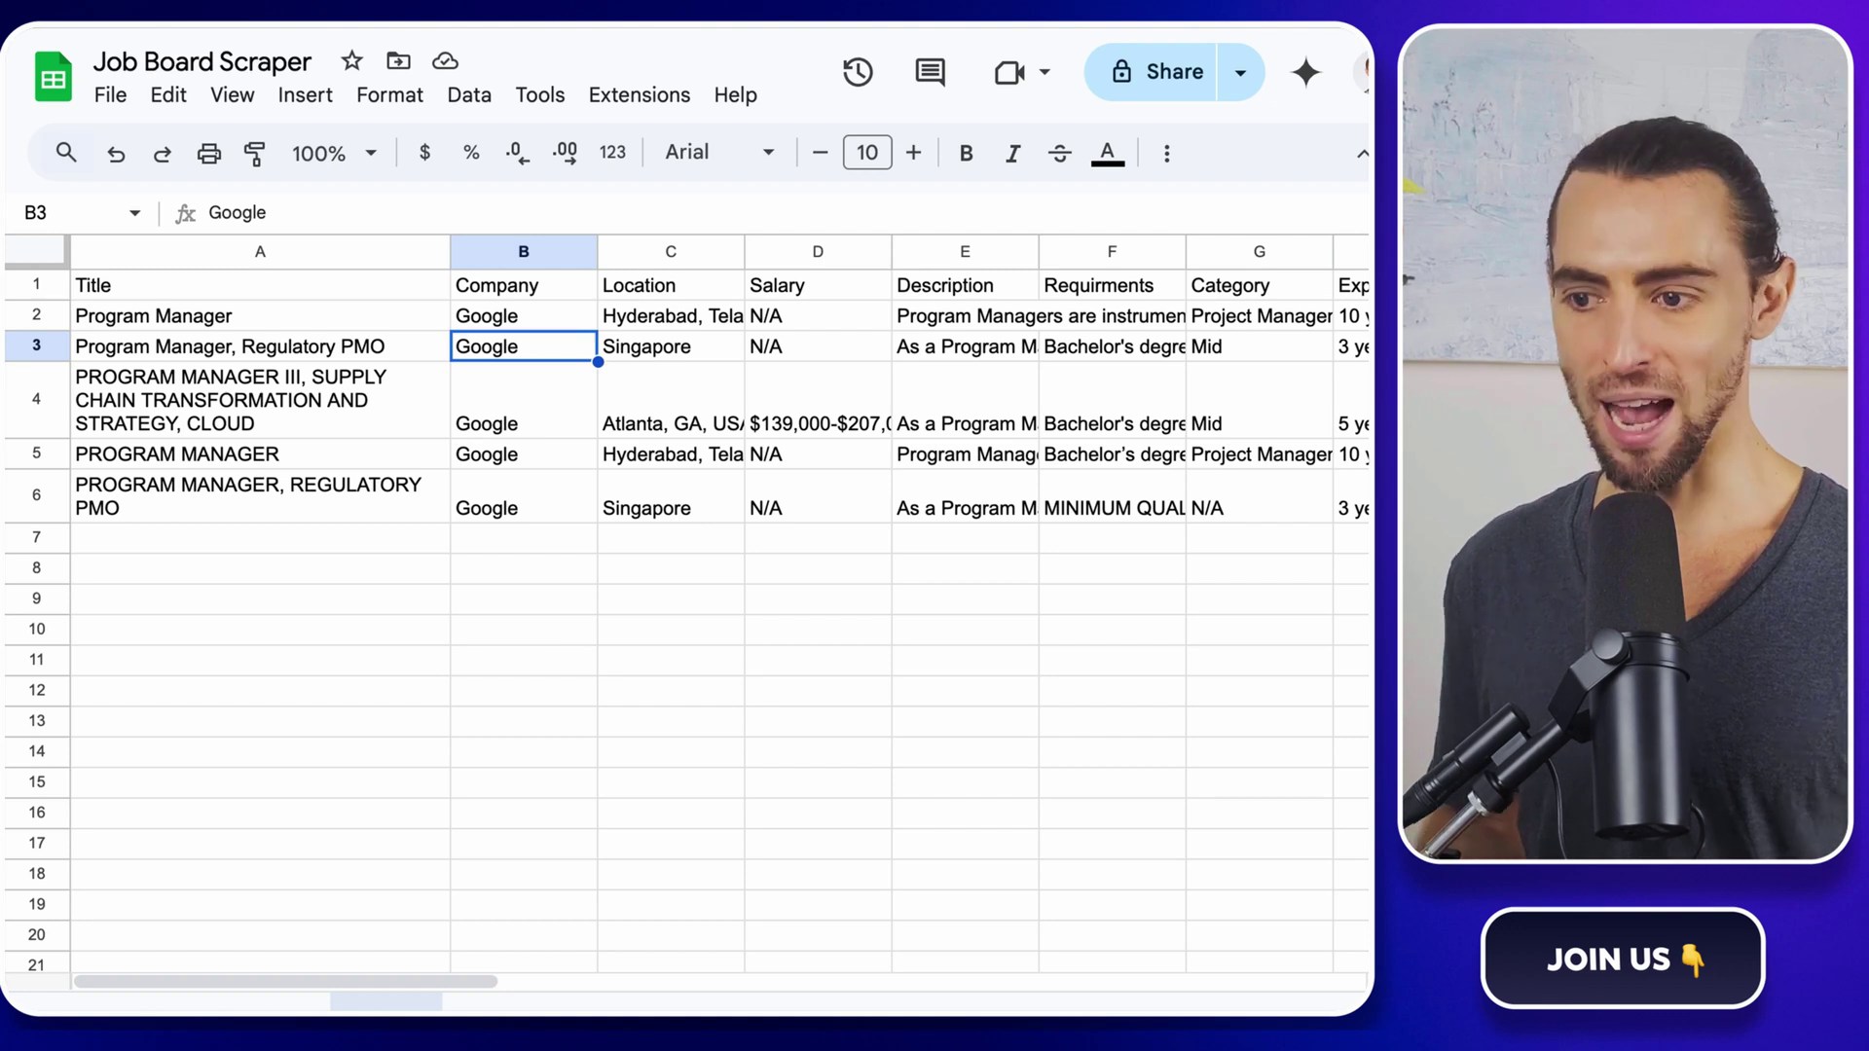
scroll(1278, 675, right, 5)
scroll(1277, 677, right, 3)
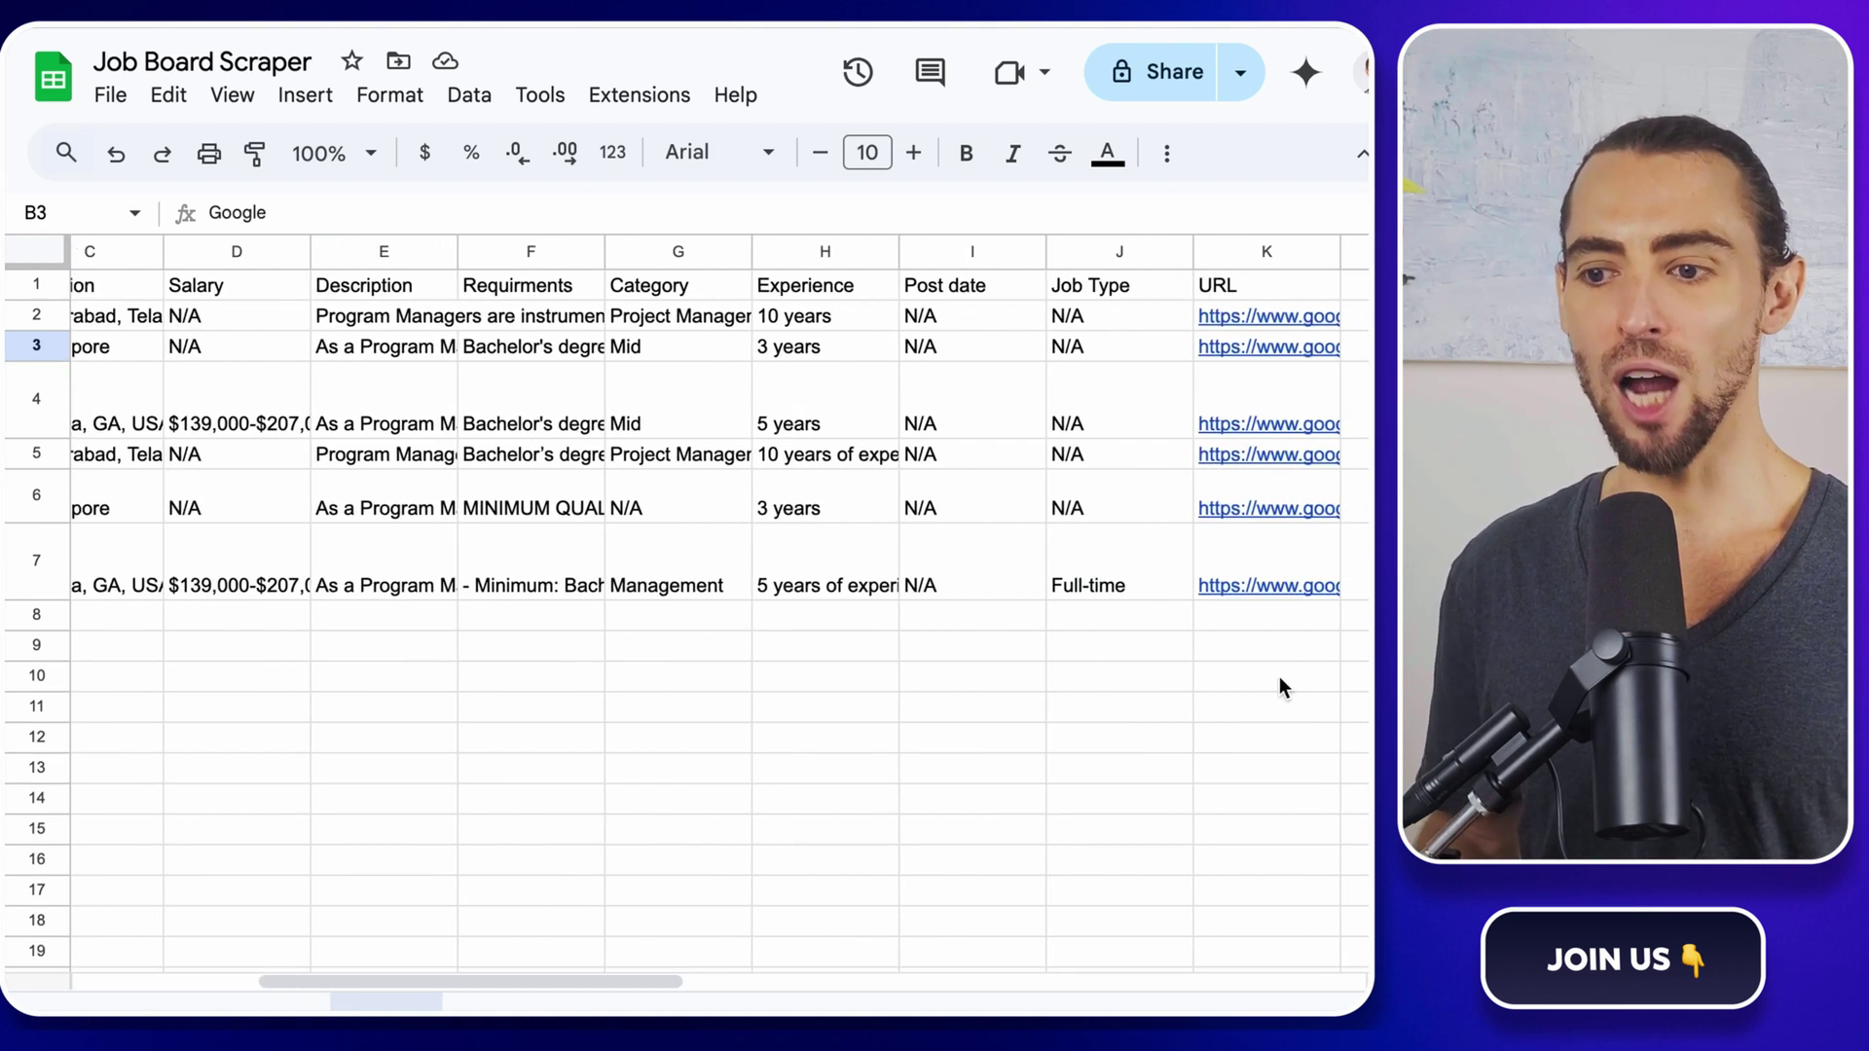
scroll(1279, 676, left, 8)
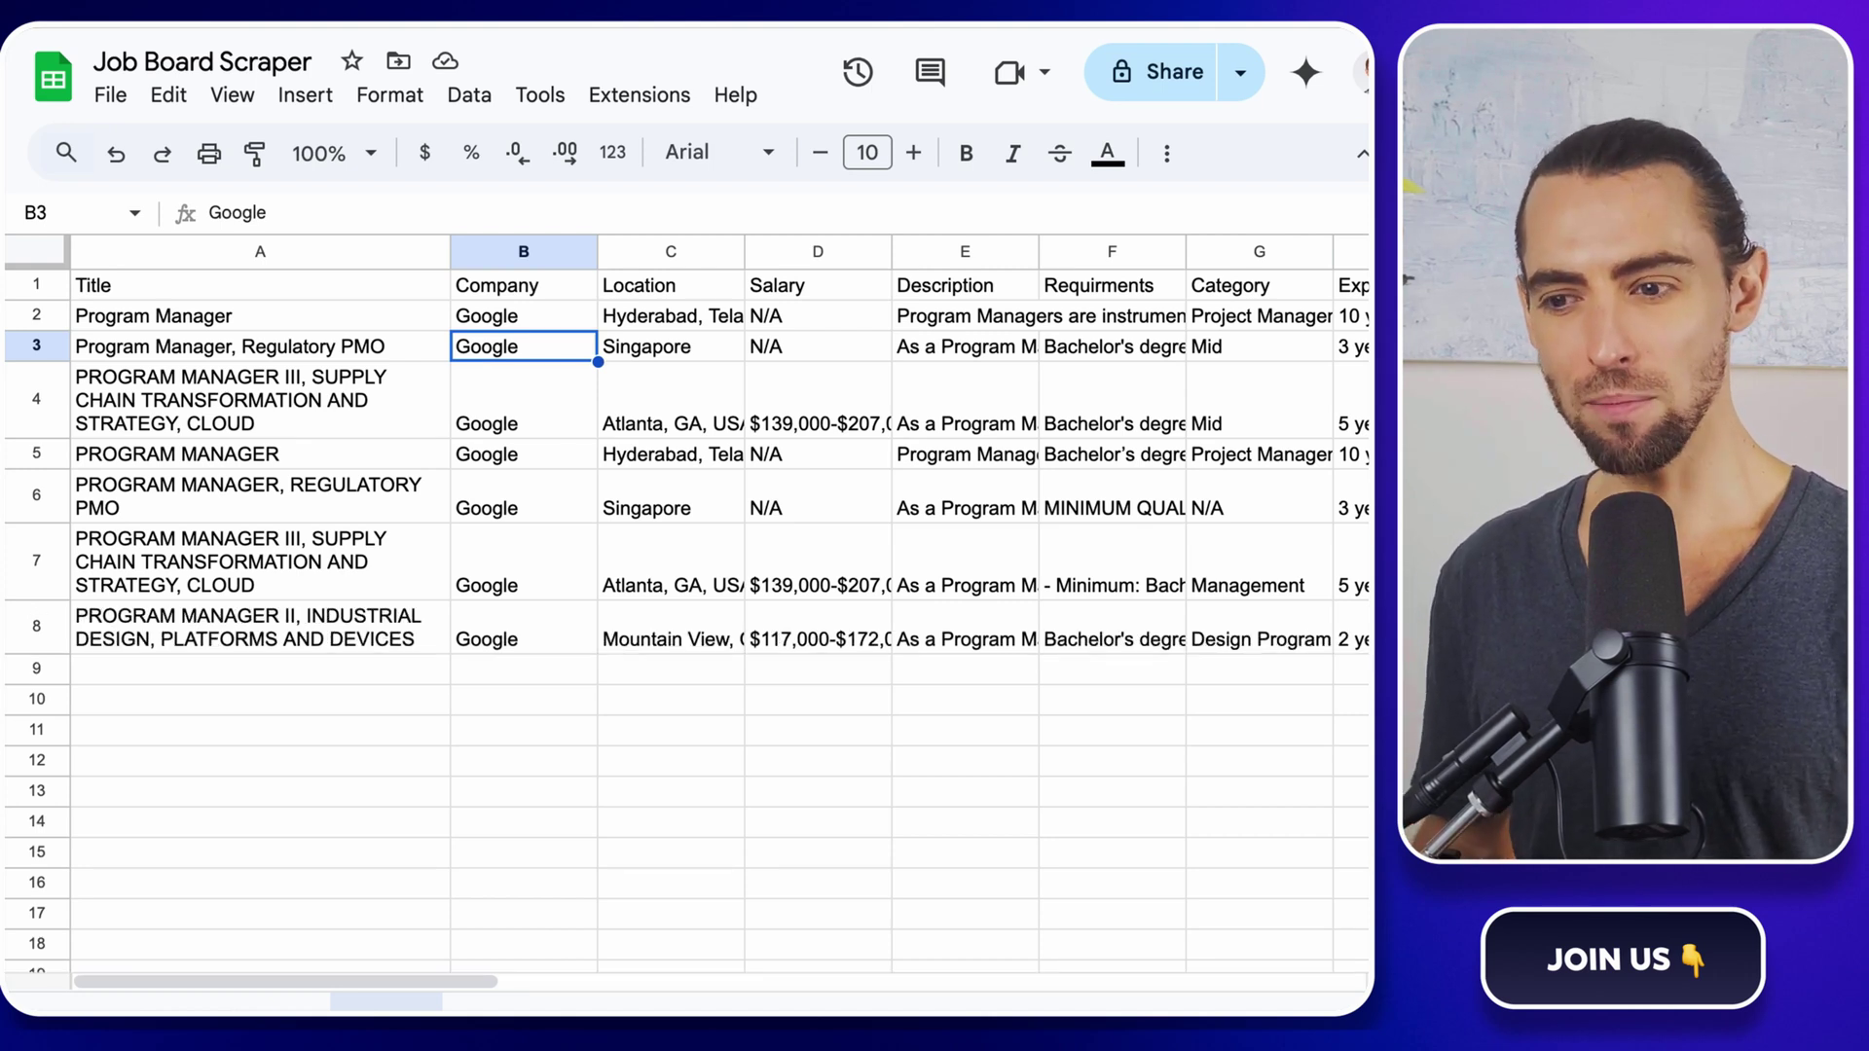
scroll(1211, 741, down, 1)
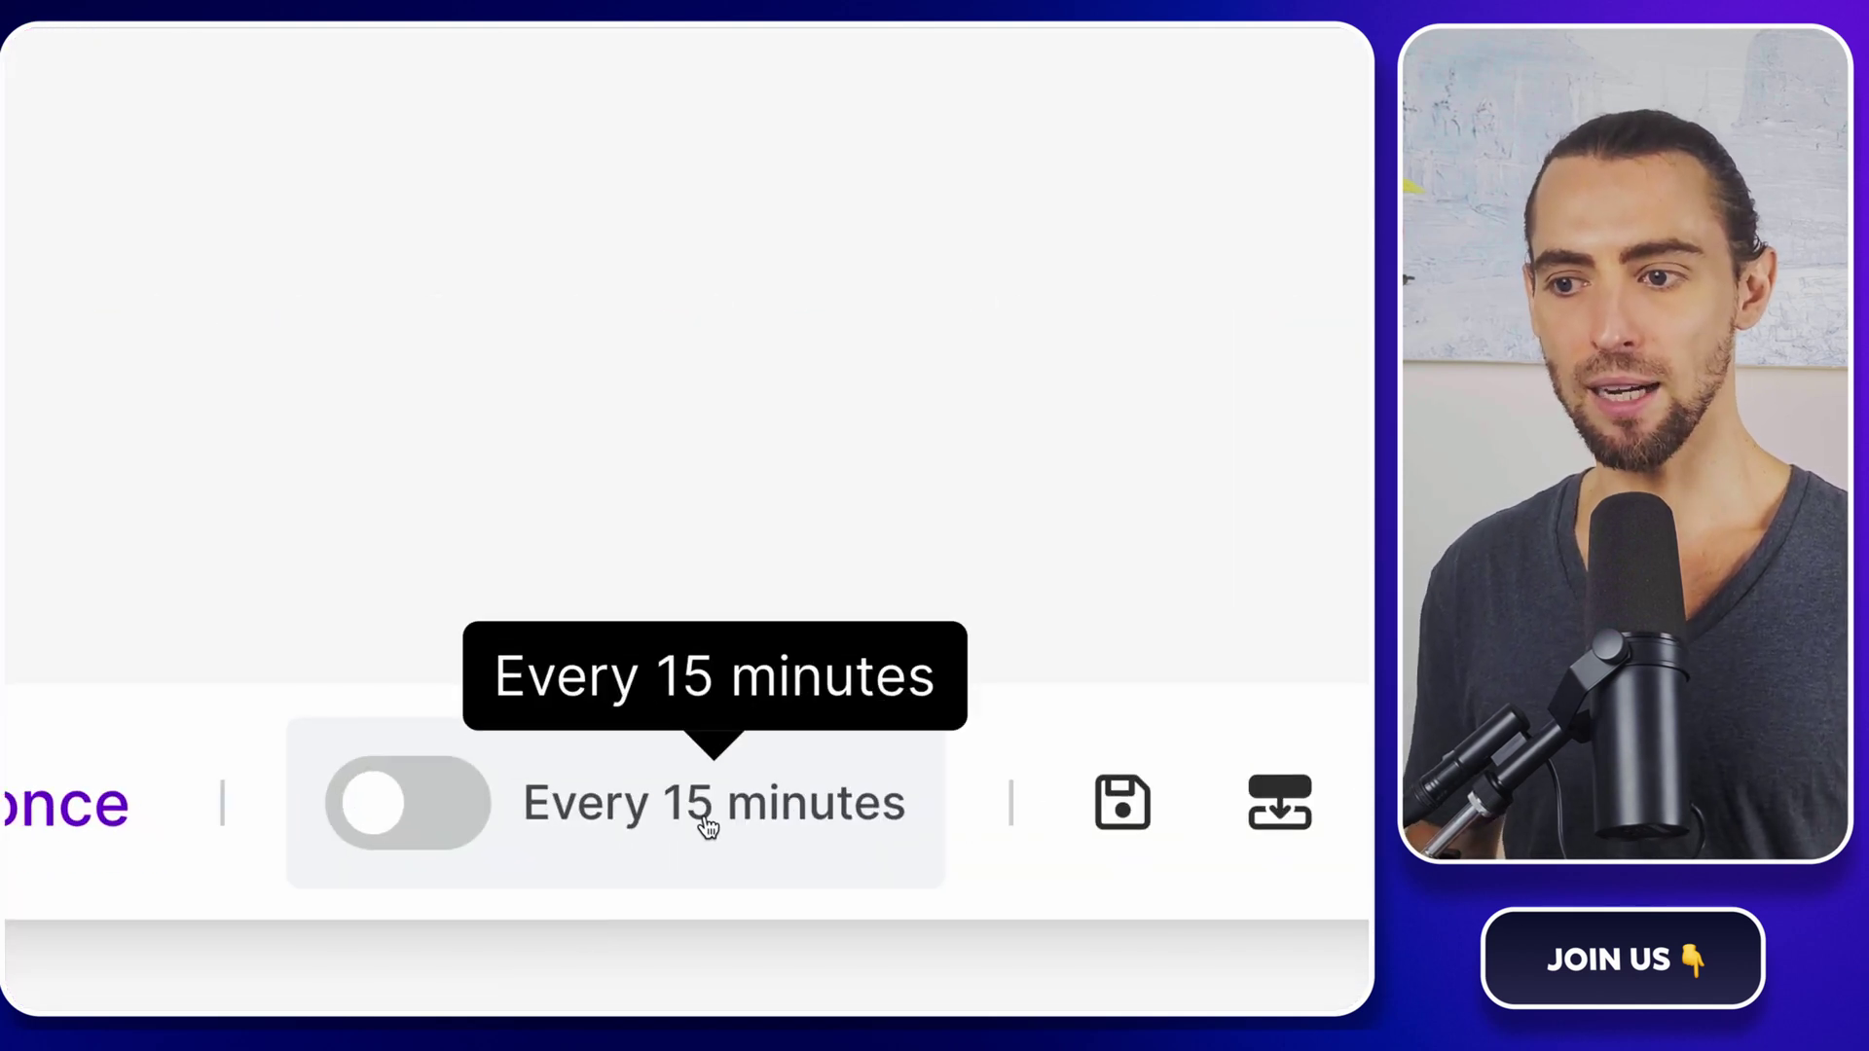
Step: Change the 'Every 15 minutes' schedule to every day at 8:00 and activate the scenario
click(709, 824)
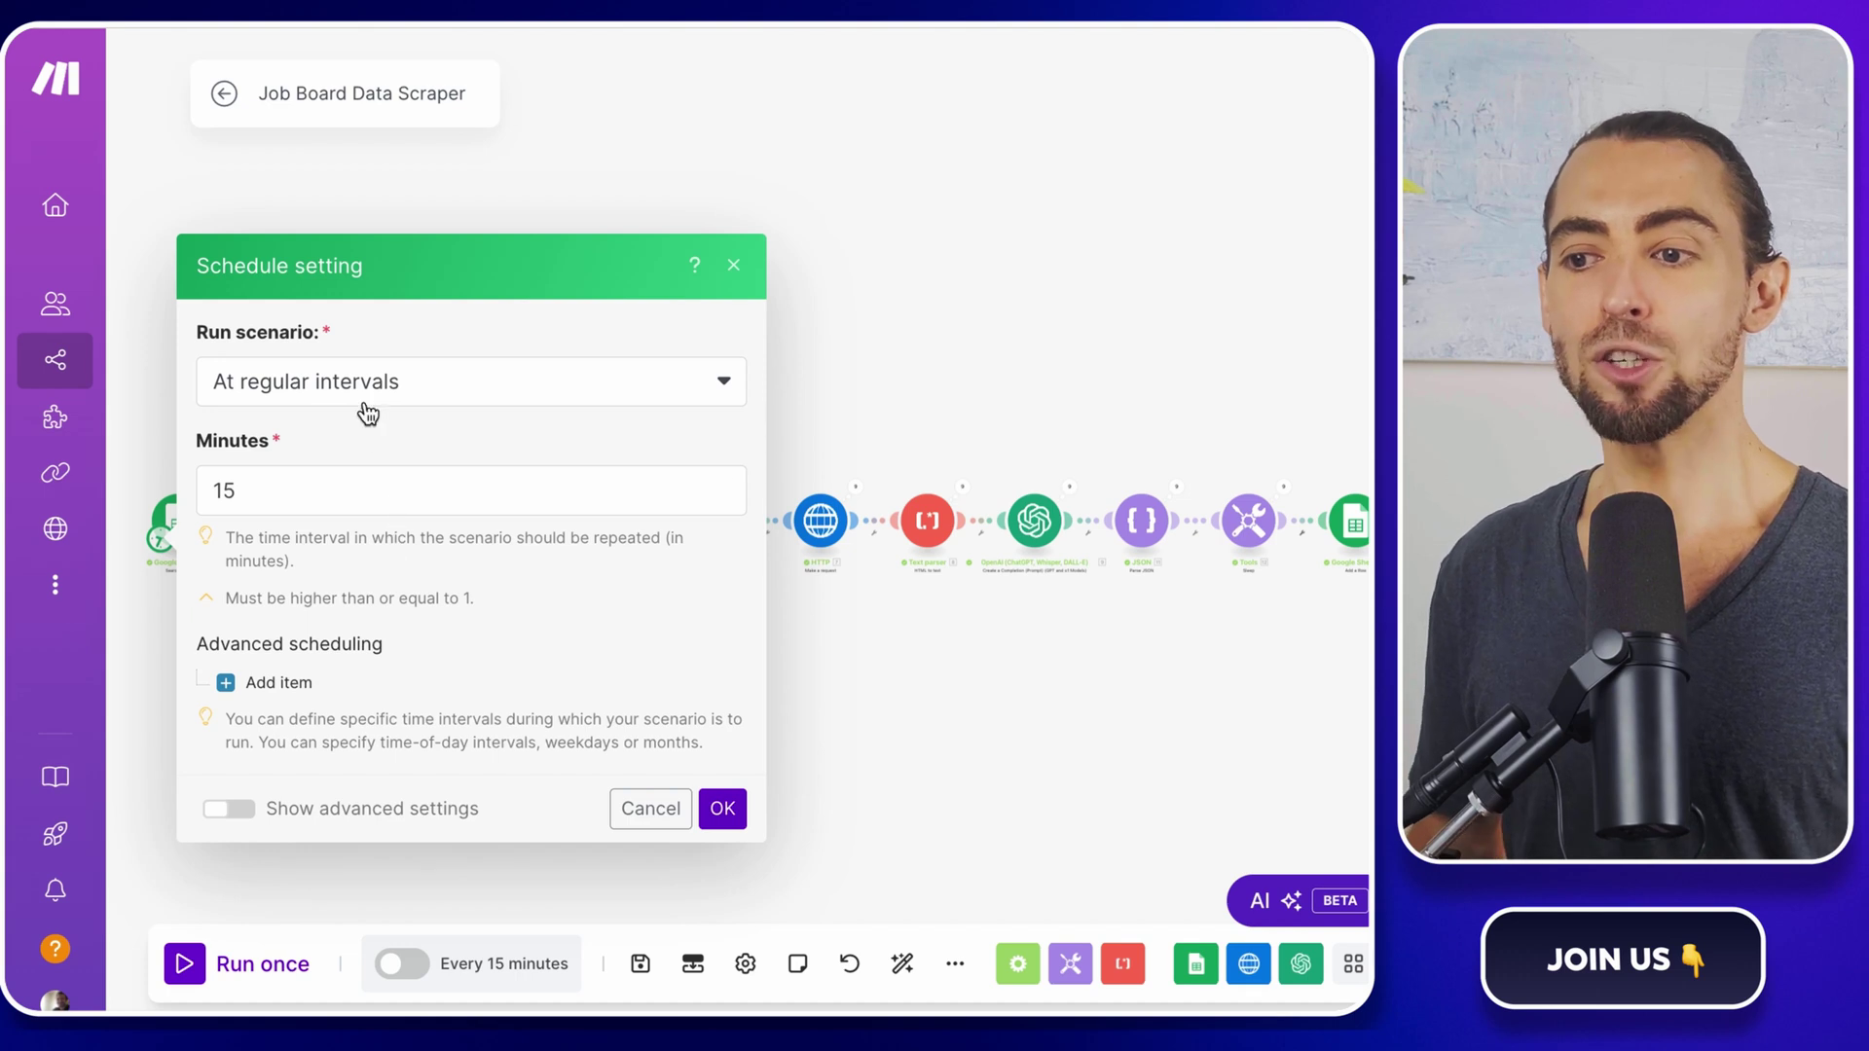
click(369, 392)
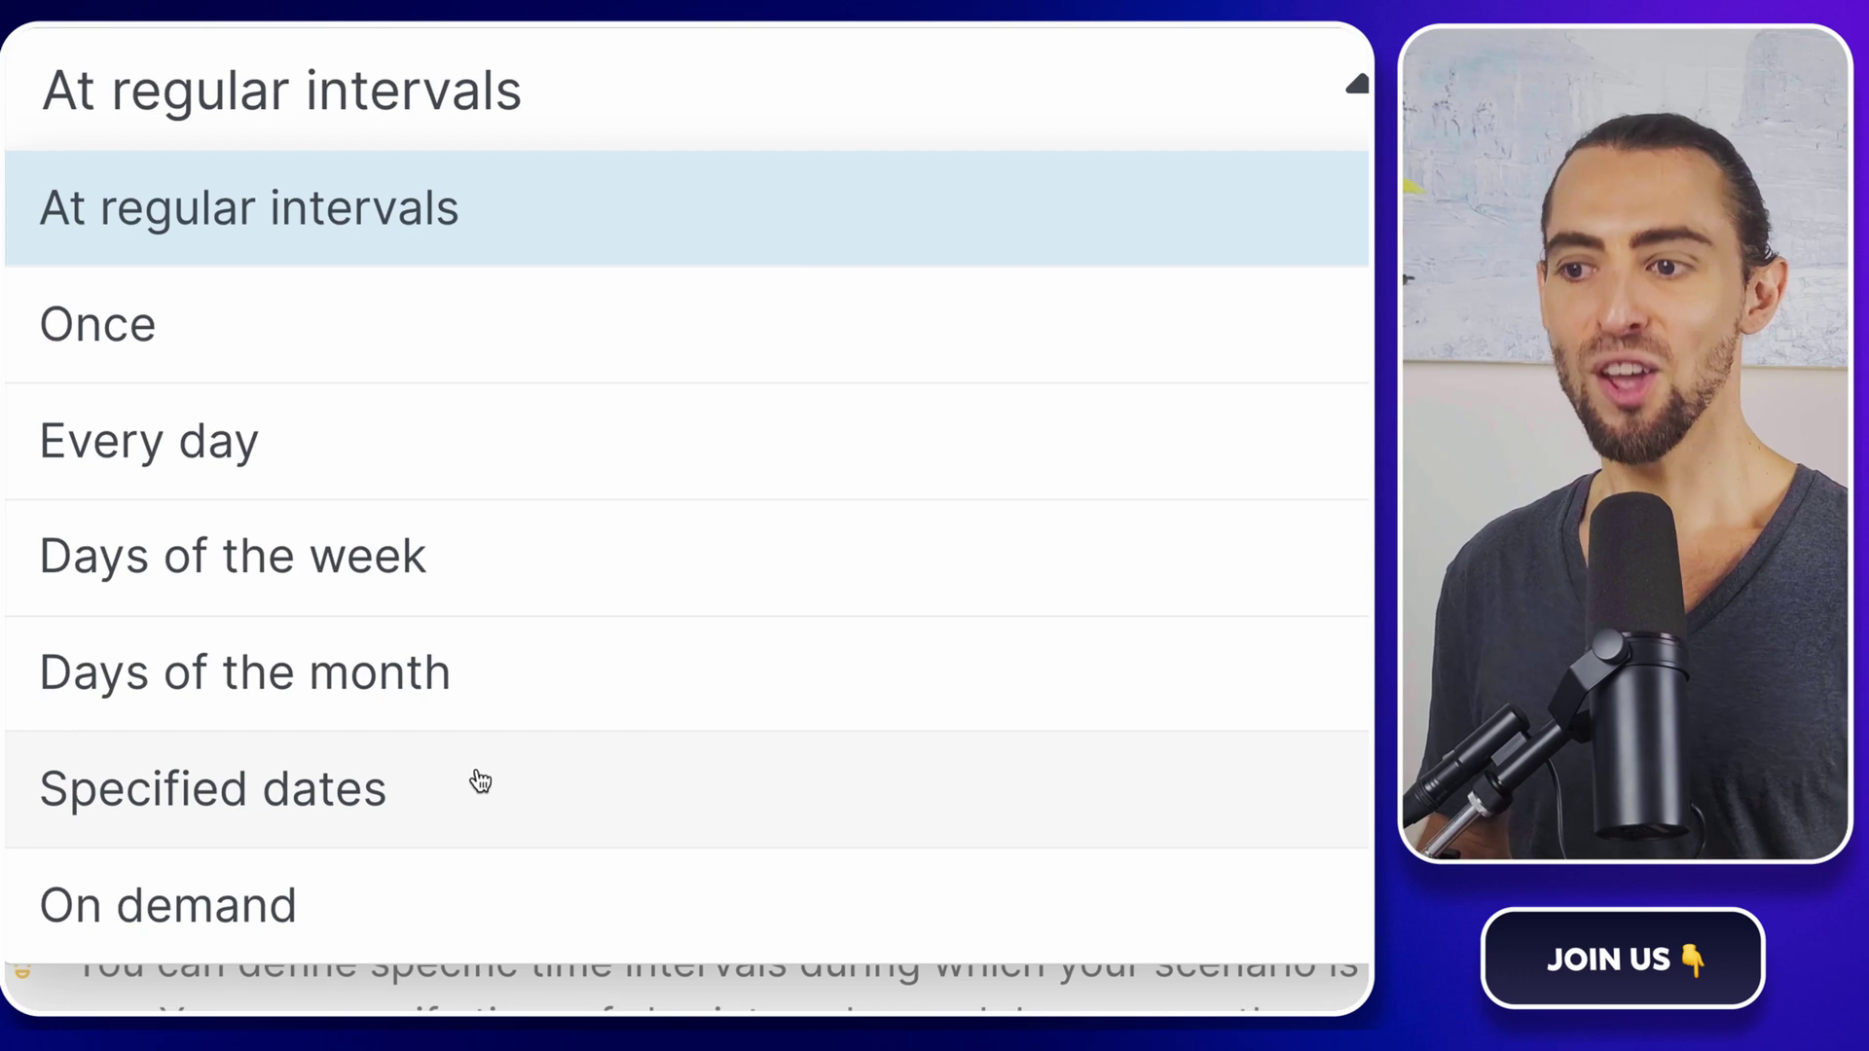
click(480, 493)
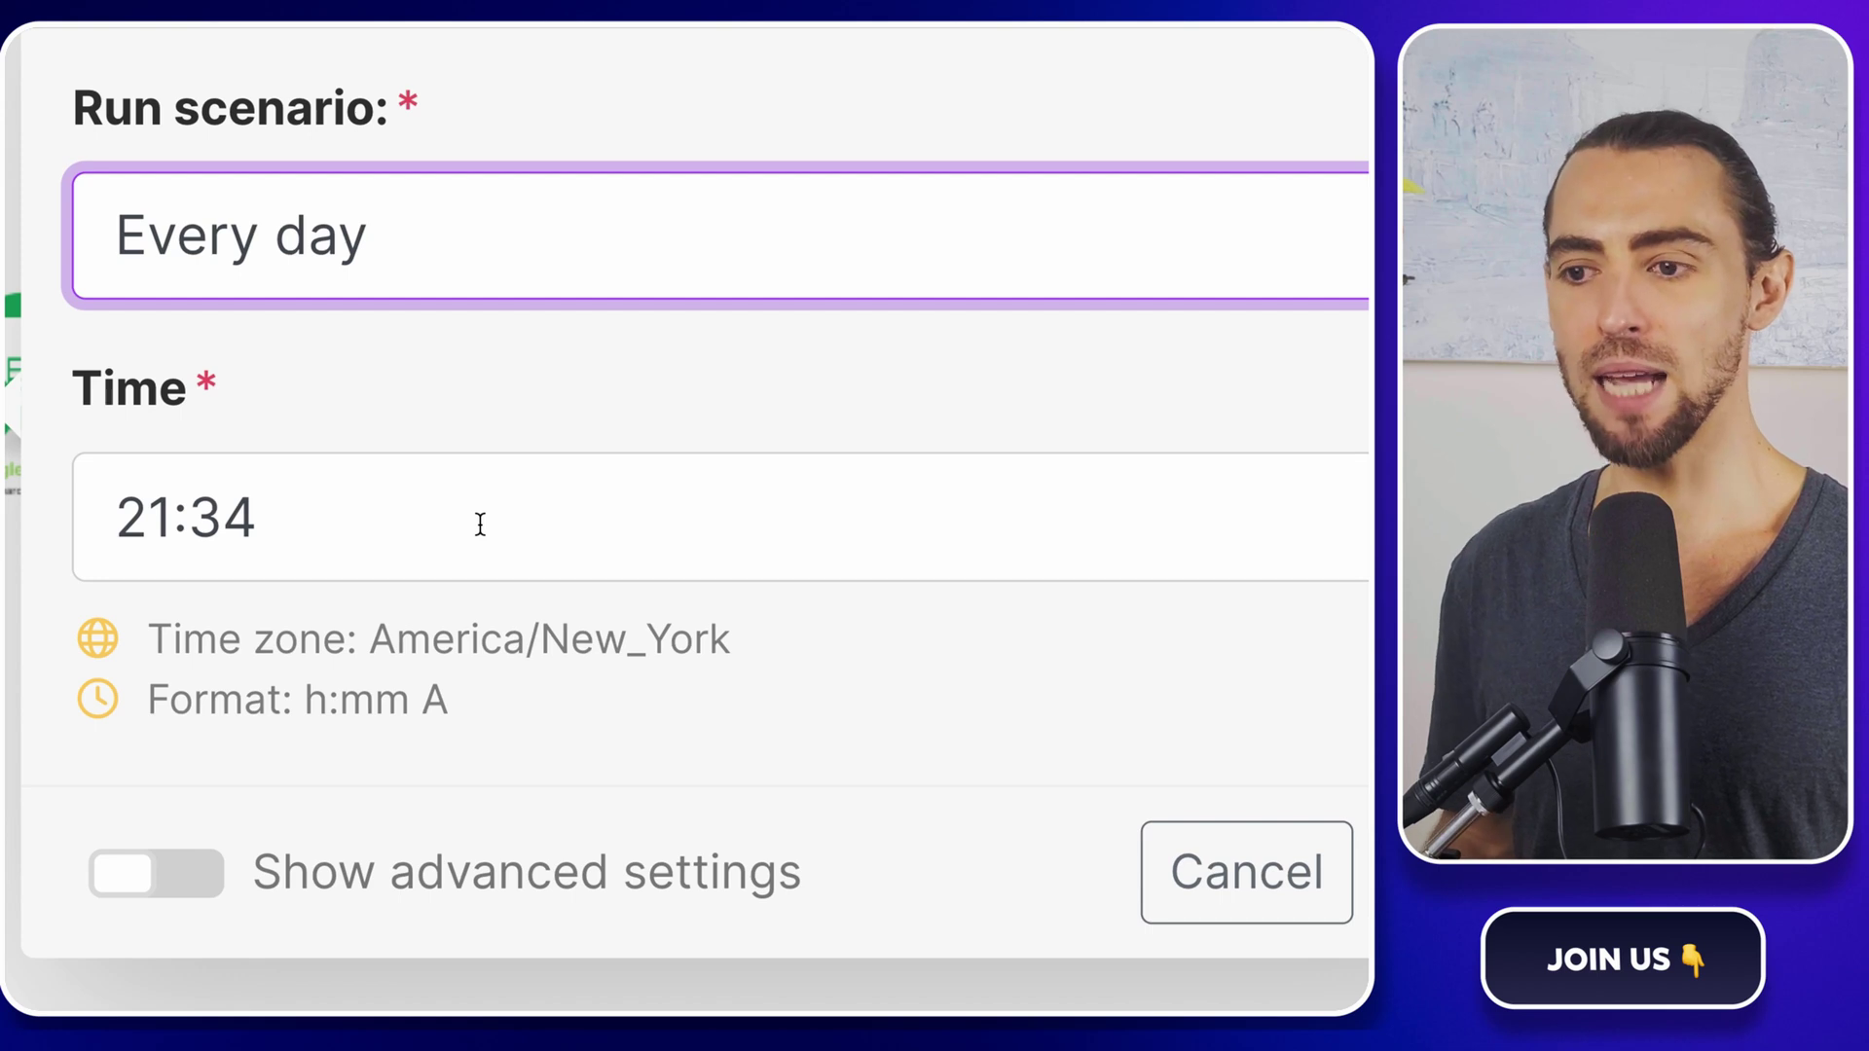
click(479, 518)
drag(479, 517, 89, 514)
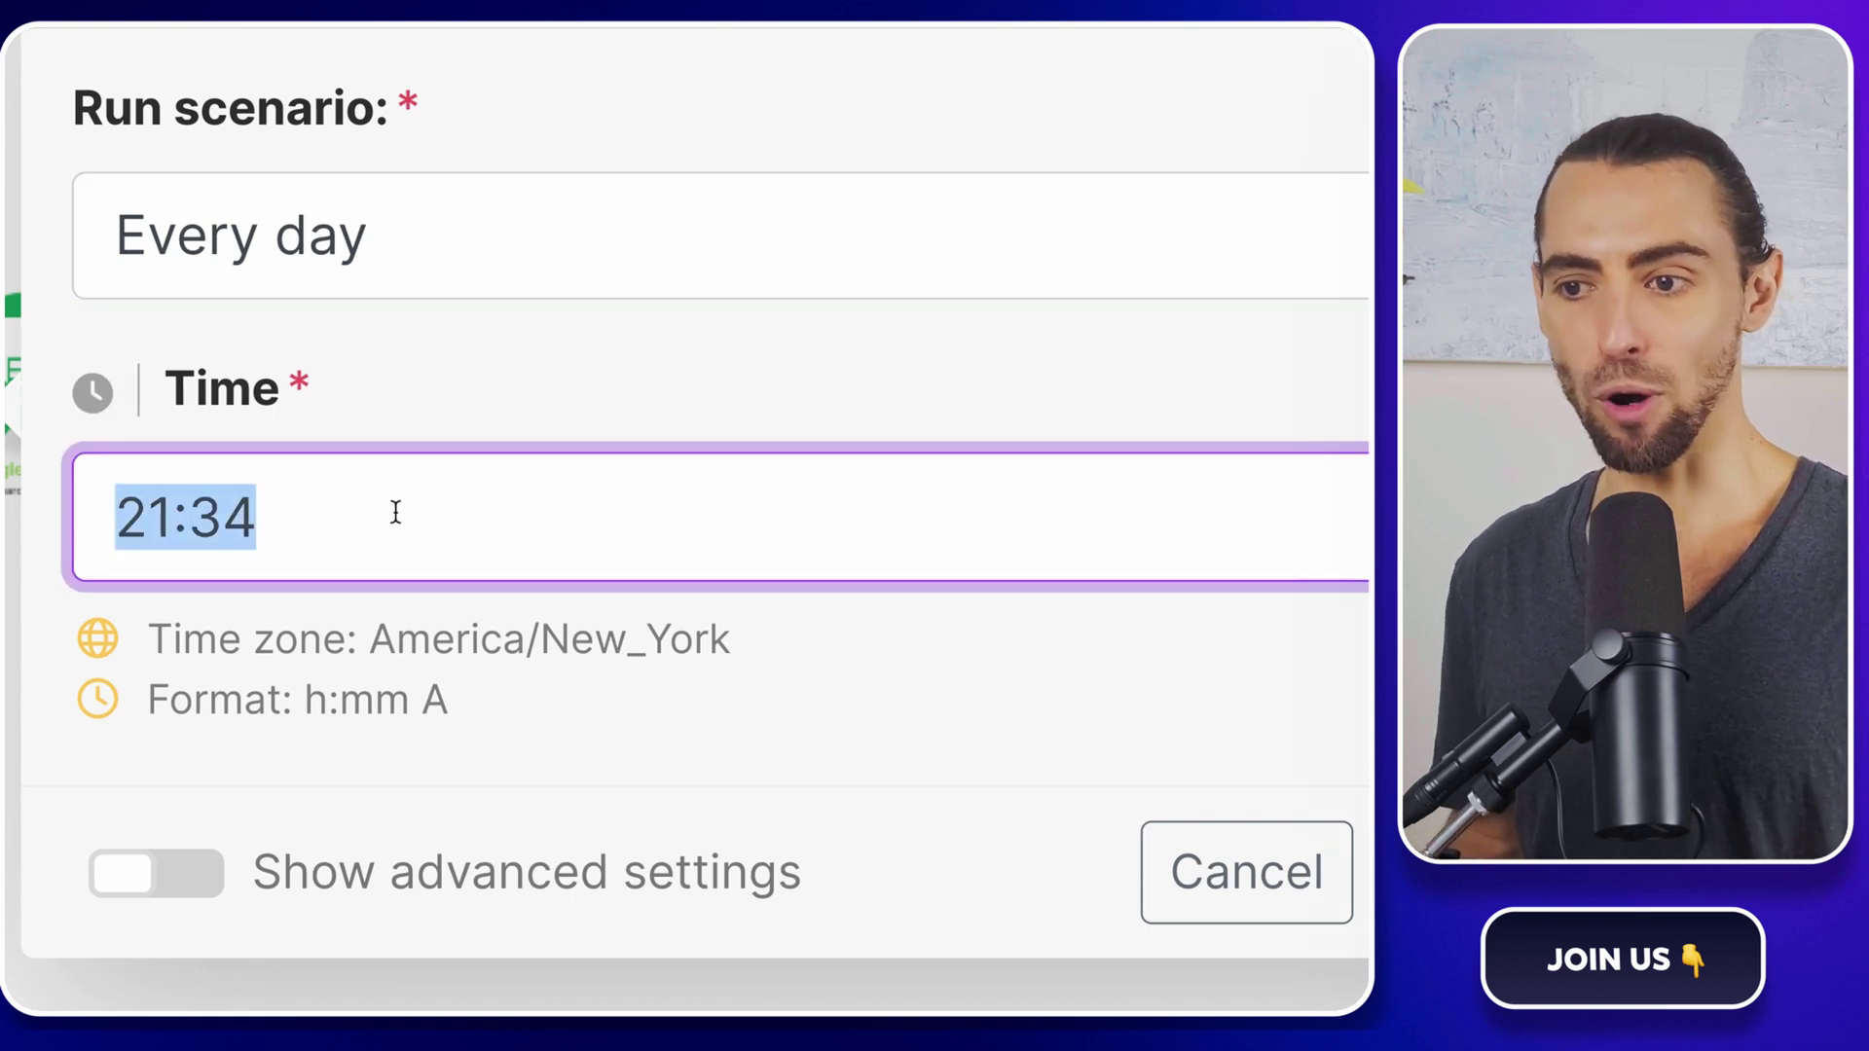
text(8)
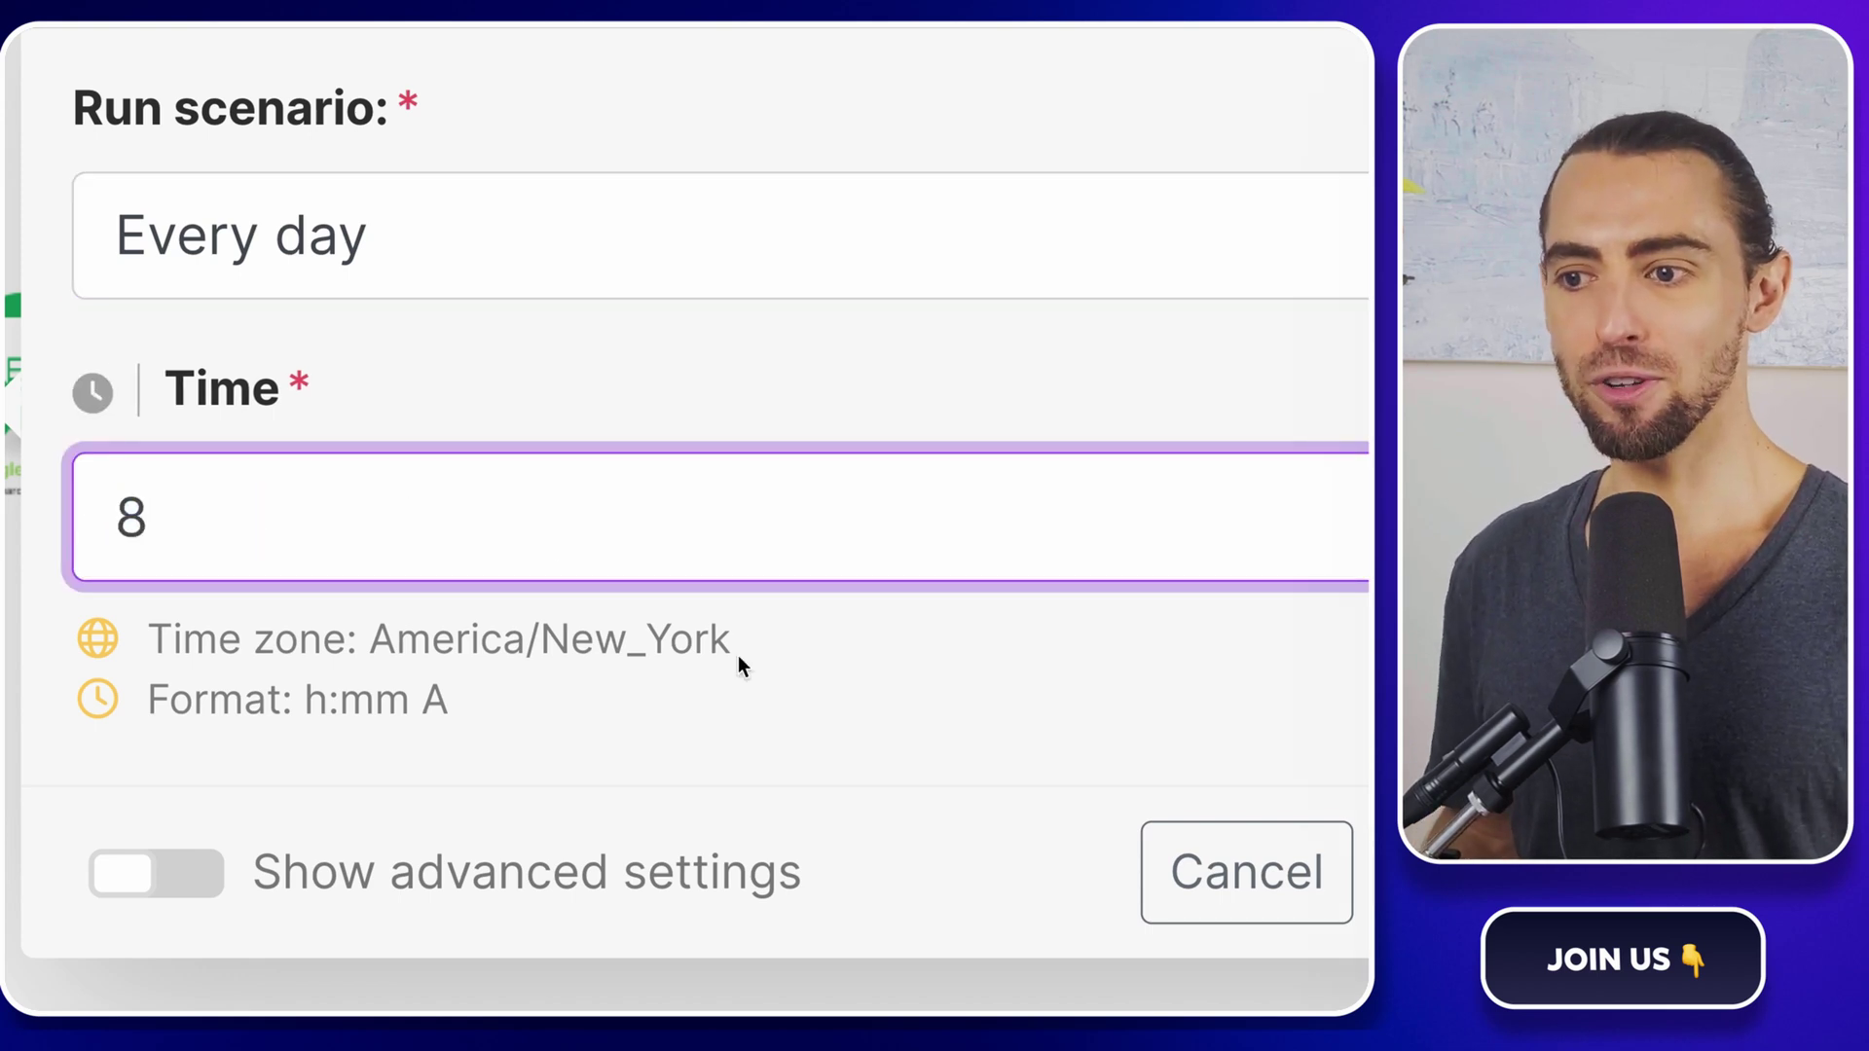
click(1272, 872)
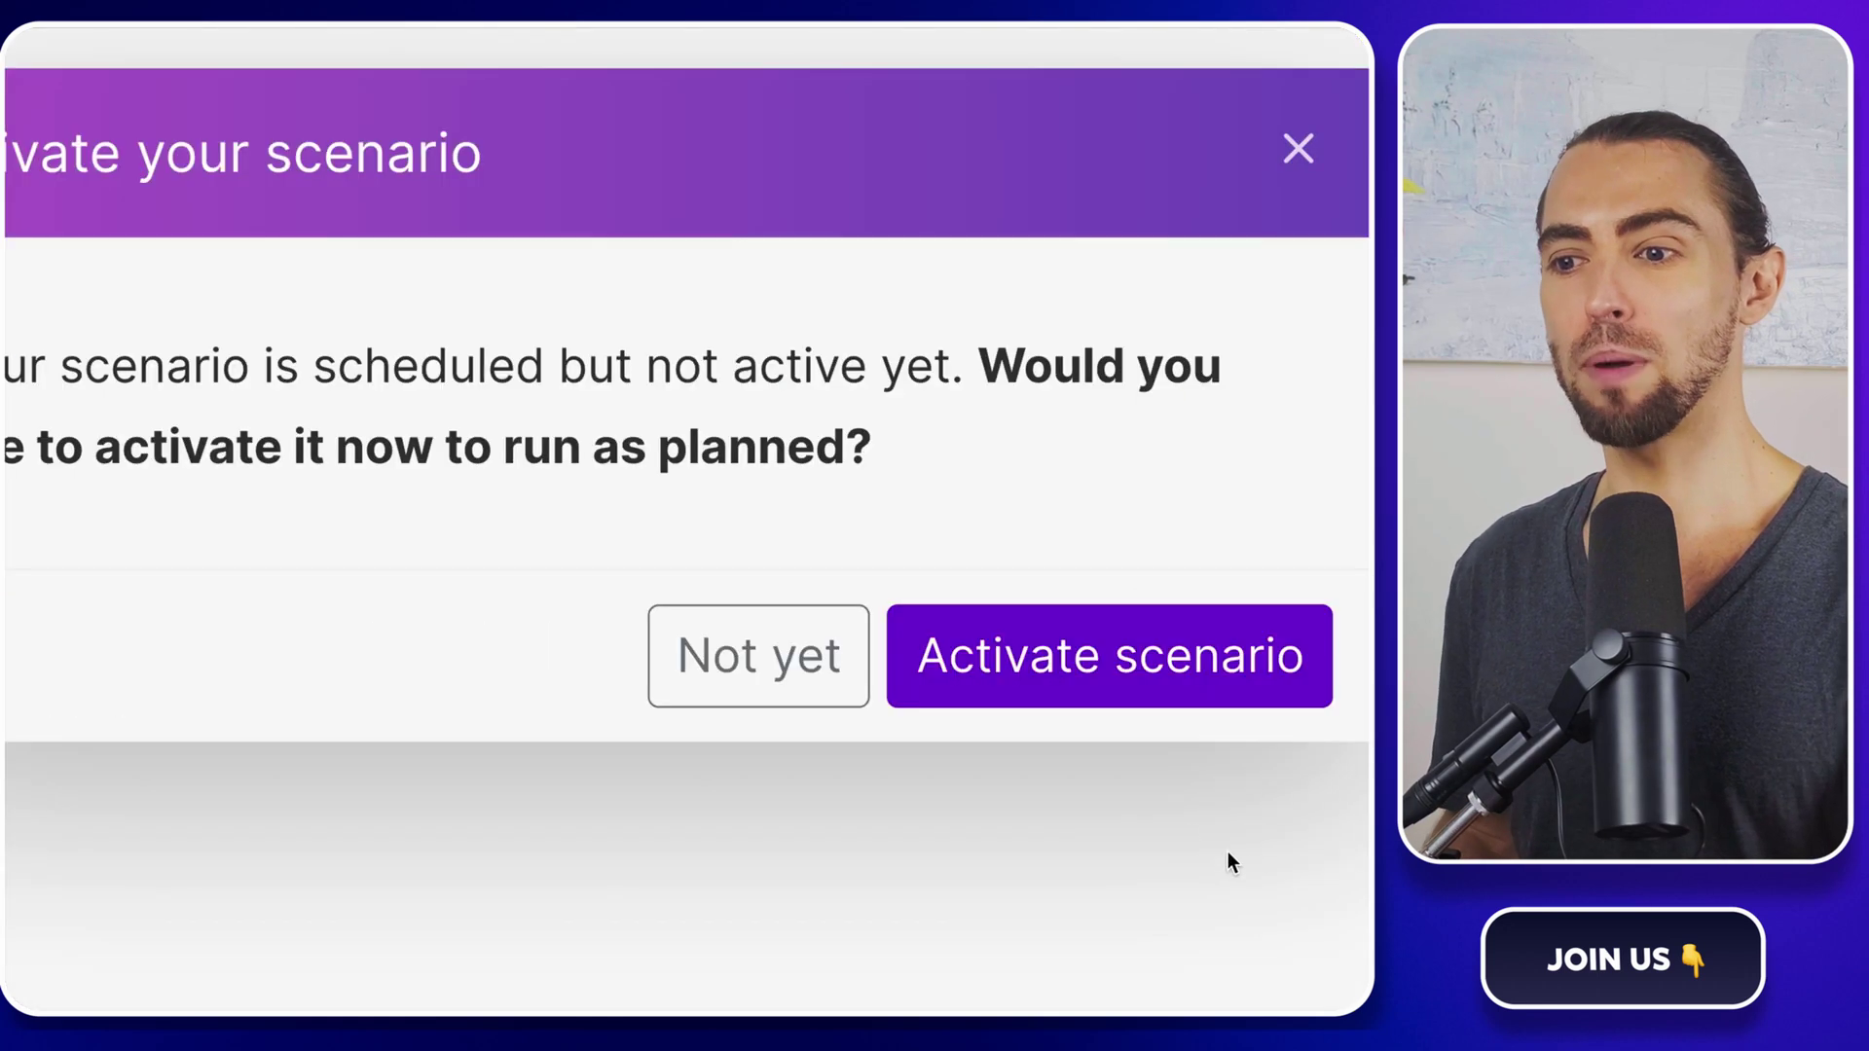
click(1078, 672)
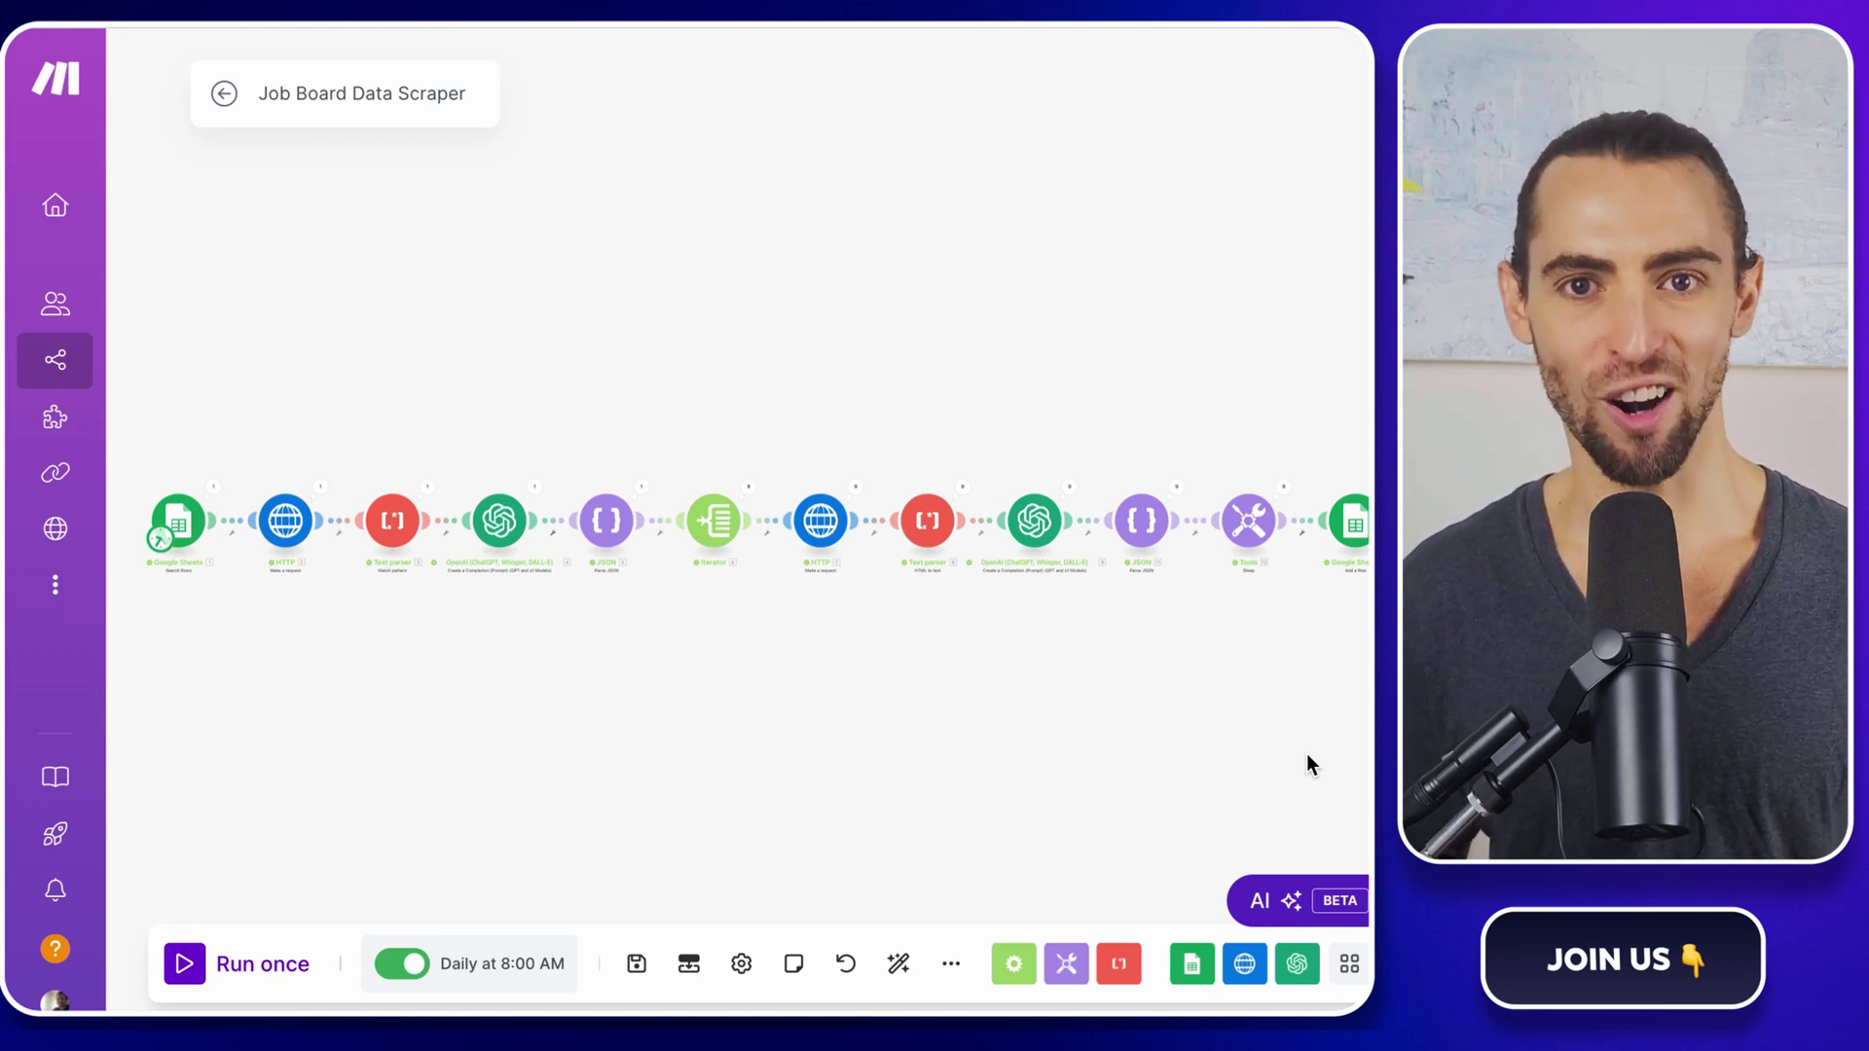
Step: Save the scraper scenario, inspect the failed 5:54 AM run, then return to the diagram
click(223, 92)
click(949, 274)
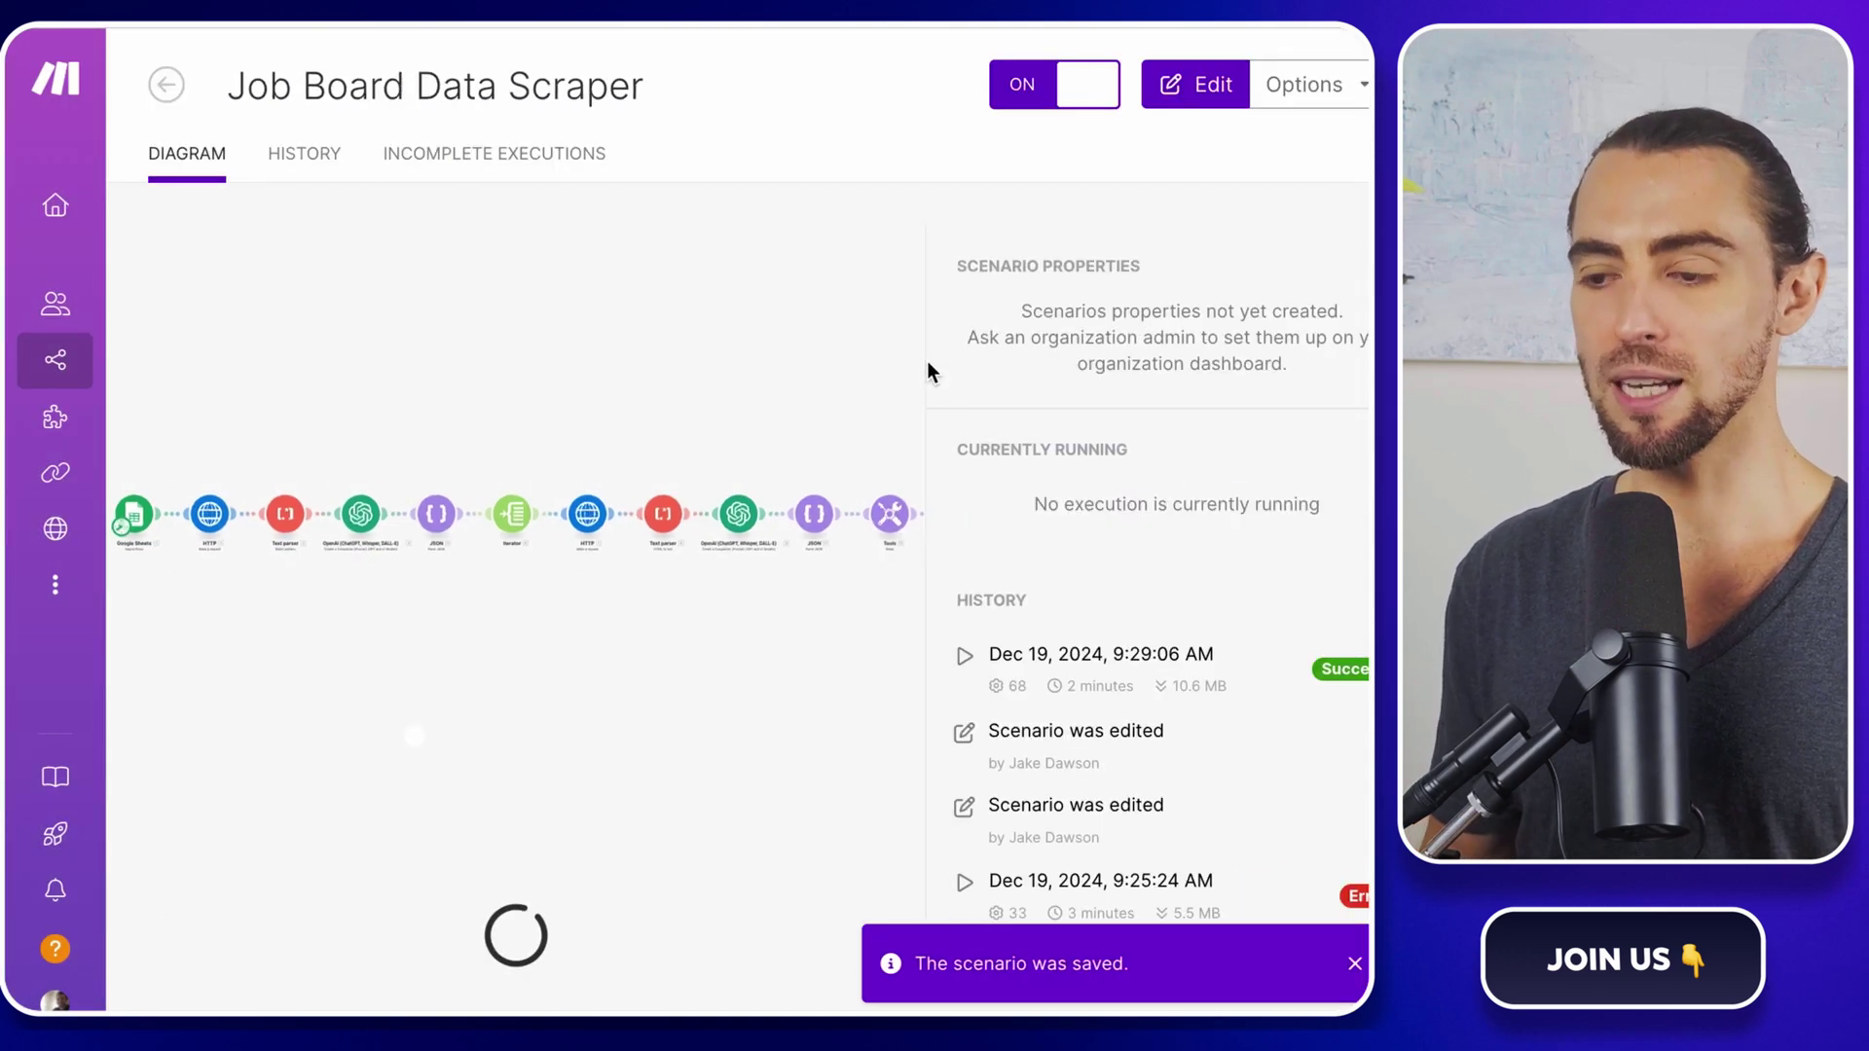
scroll(1155, 658, down, 4)
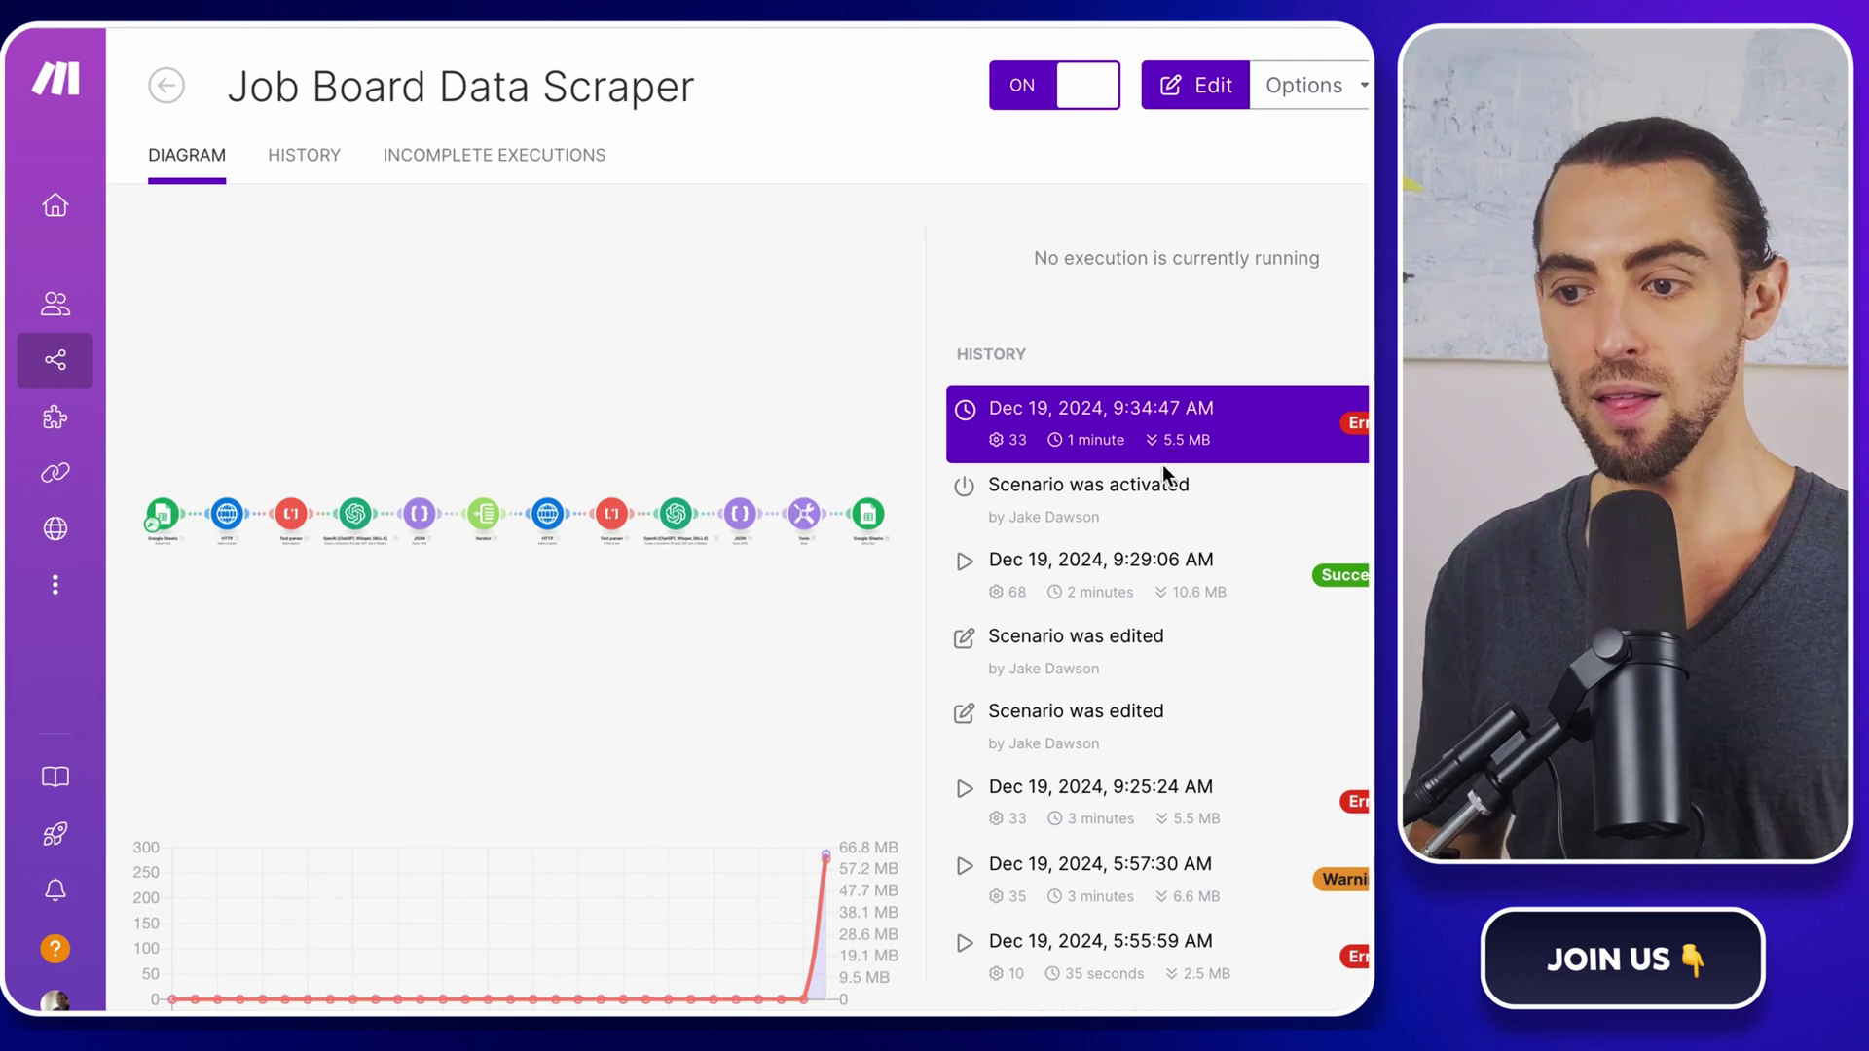
scroll(1164, 532, down, 3)
scroll(1164, 533, down, 2)
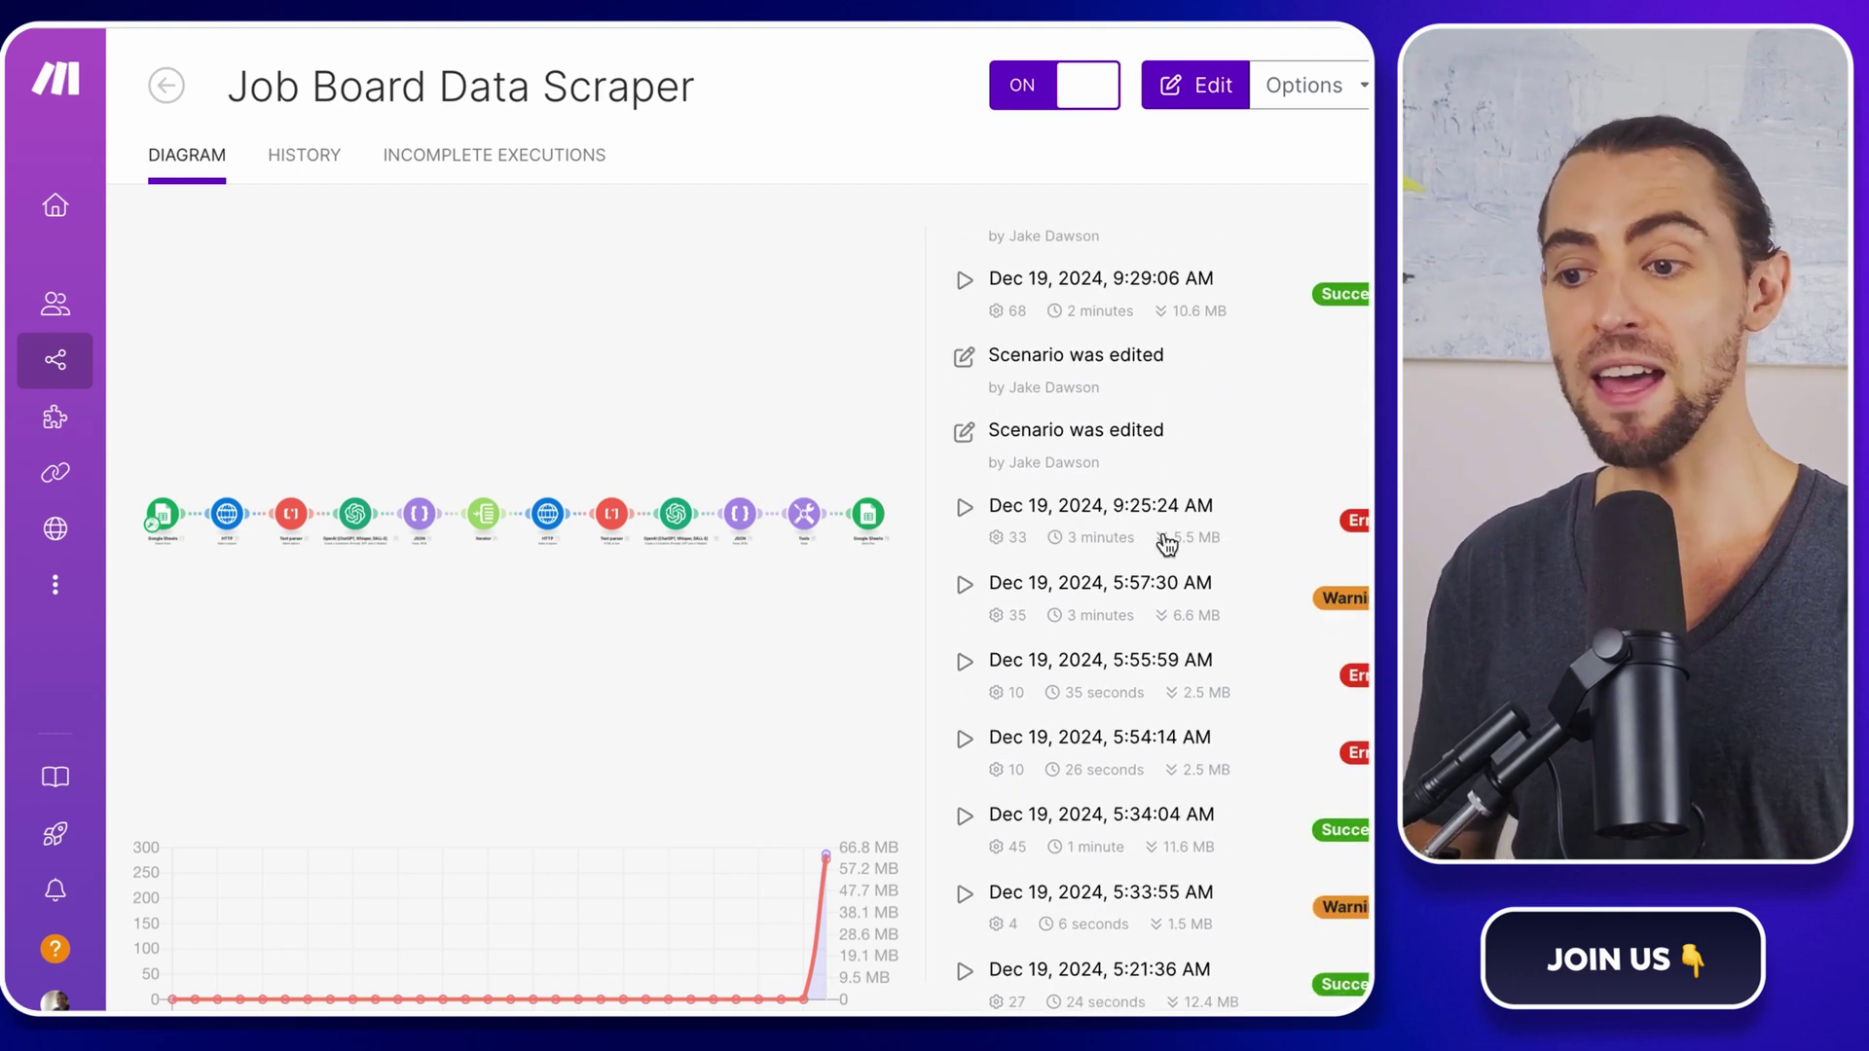
scroll(1158, 548, down, 1)
scroll(1157, 547, down, 2)
scroll(1159, 548, down, 1)
scroll(1159, 548, down, 1)
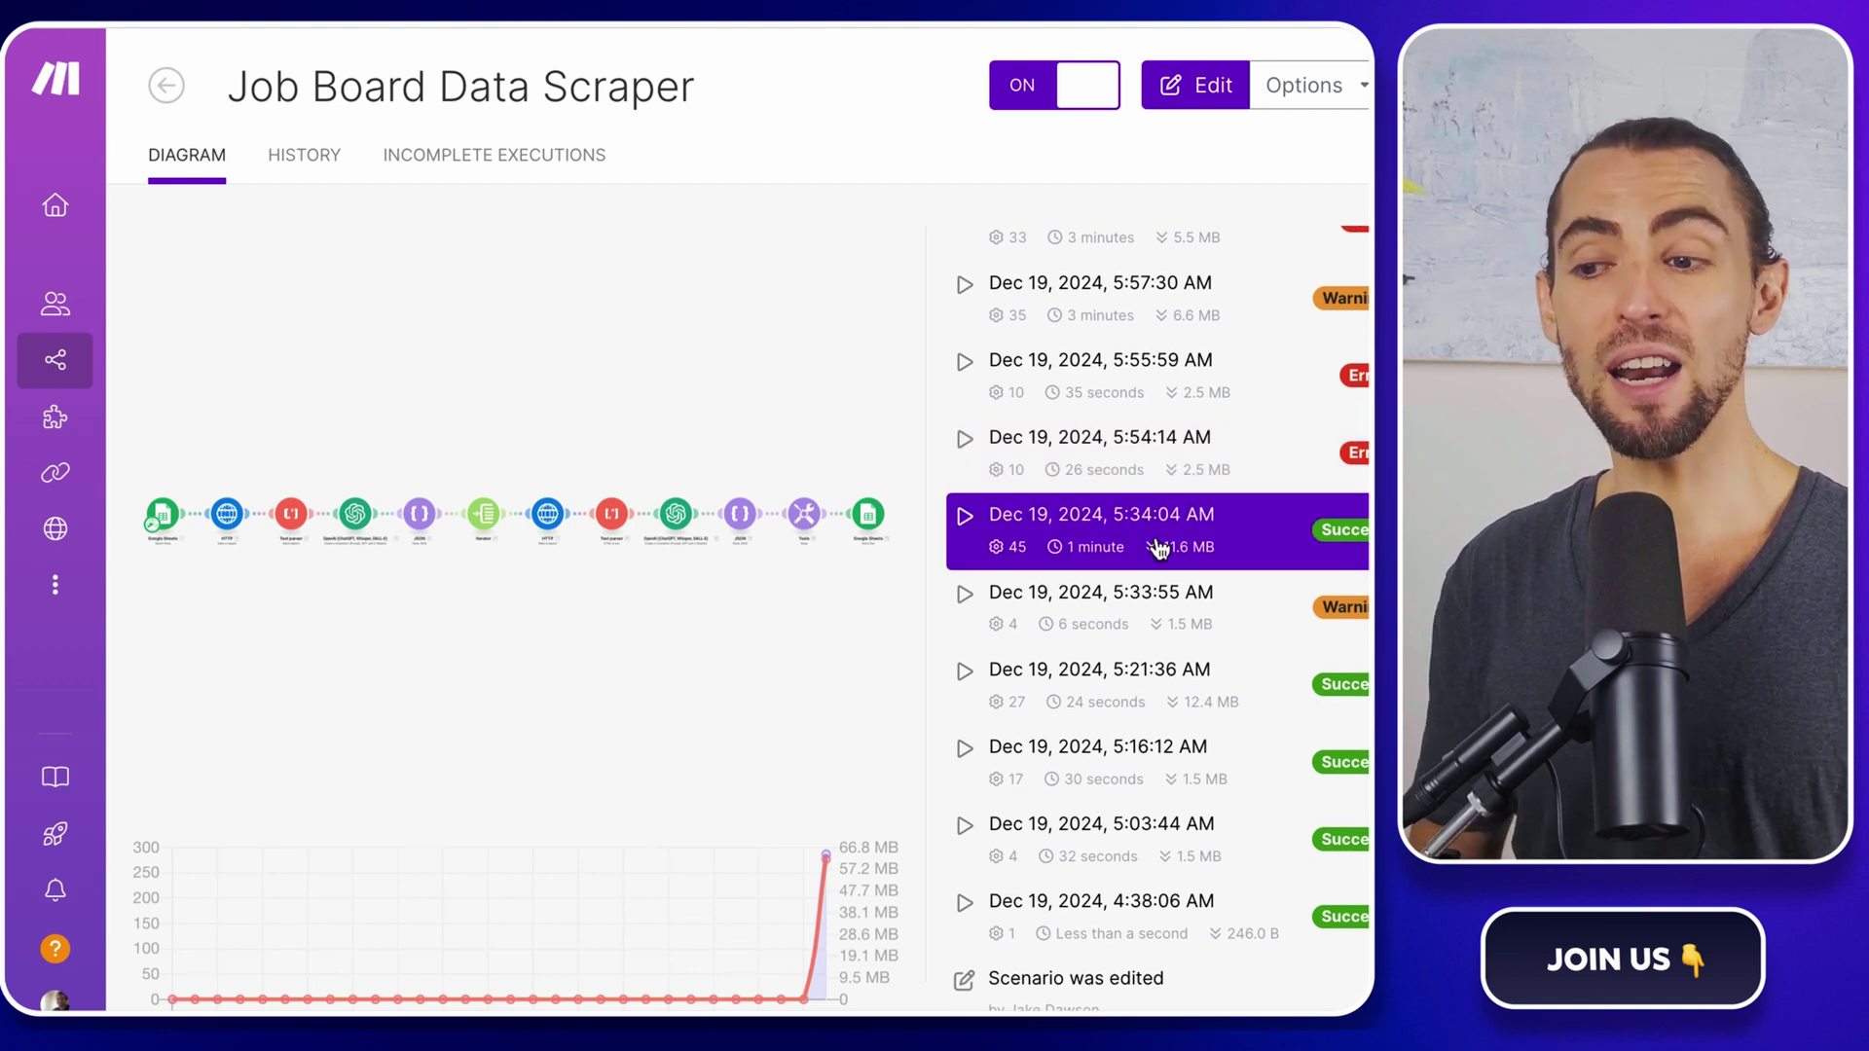
scroll(1181, 705, down, 1)
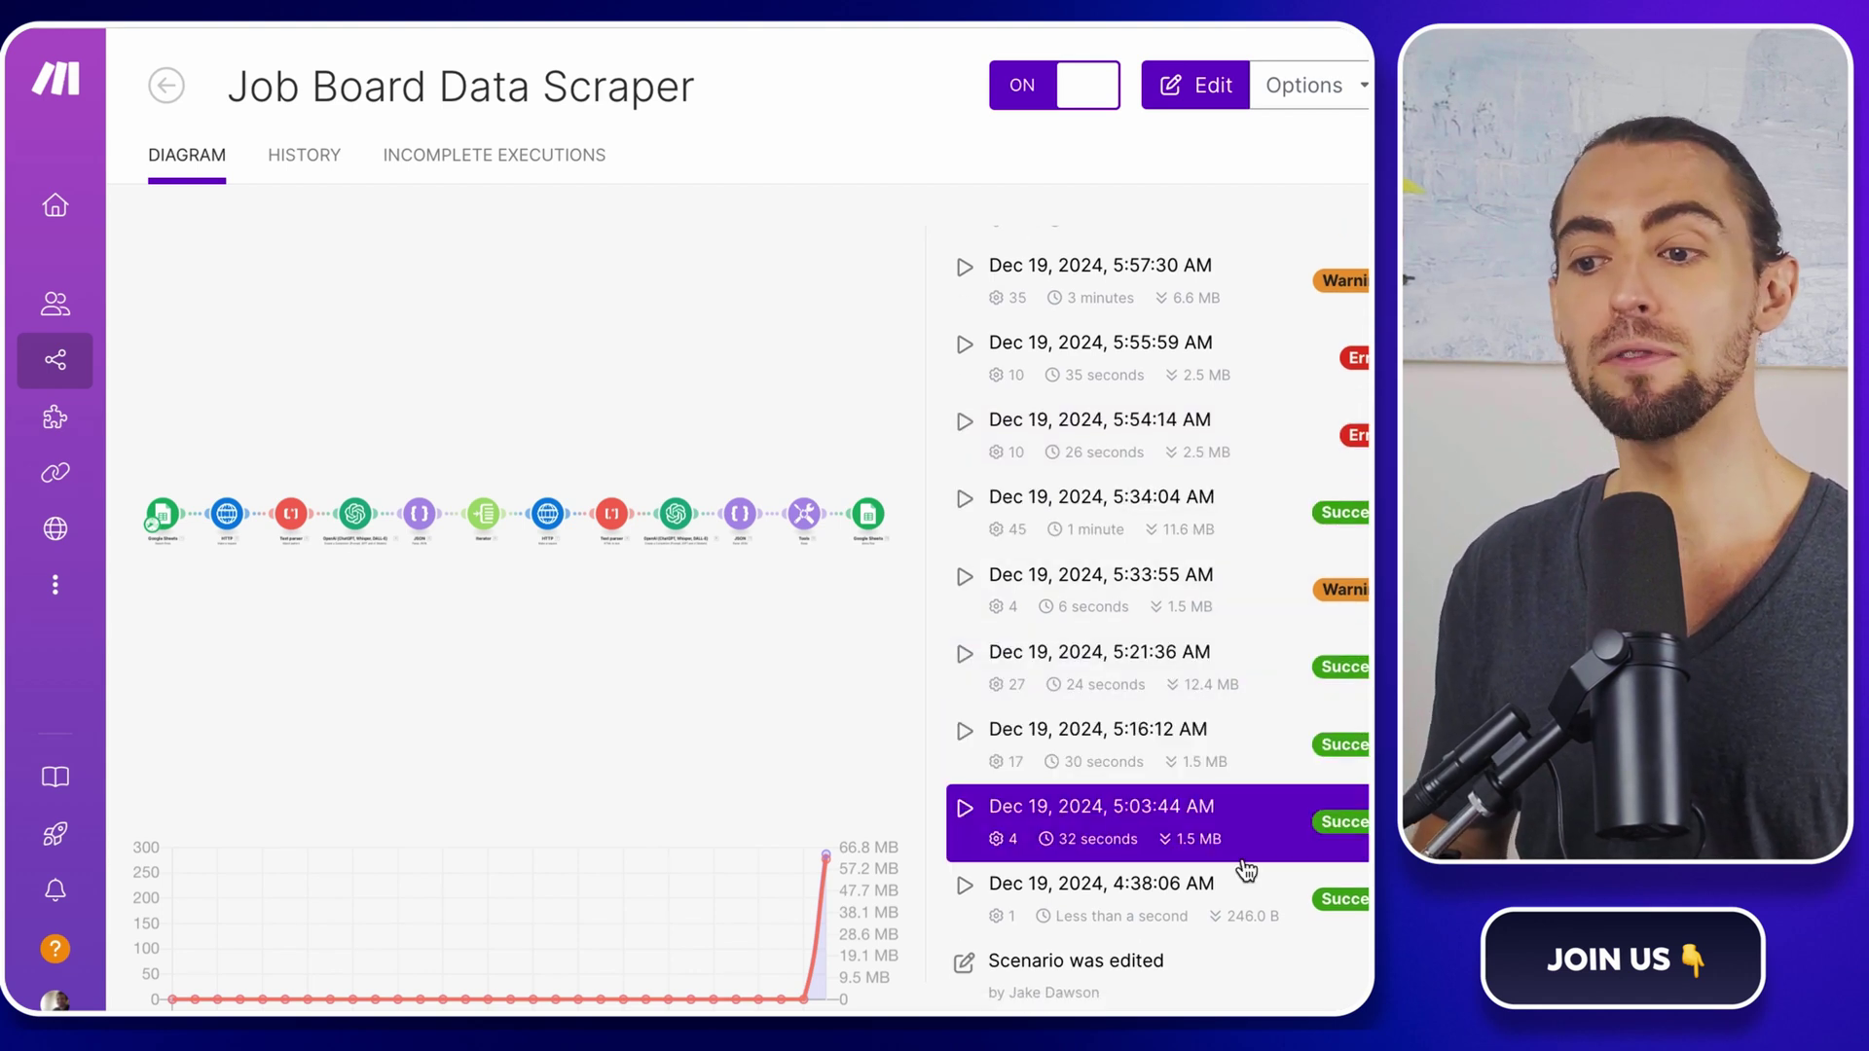
click(1169, 436)
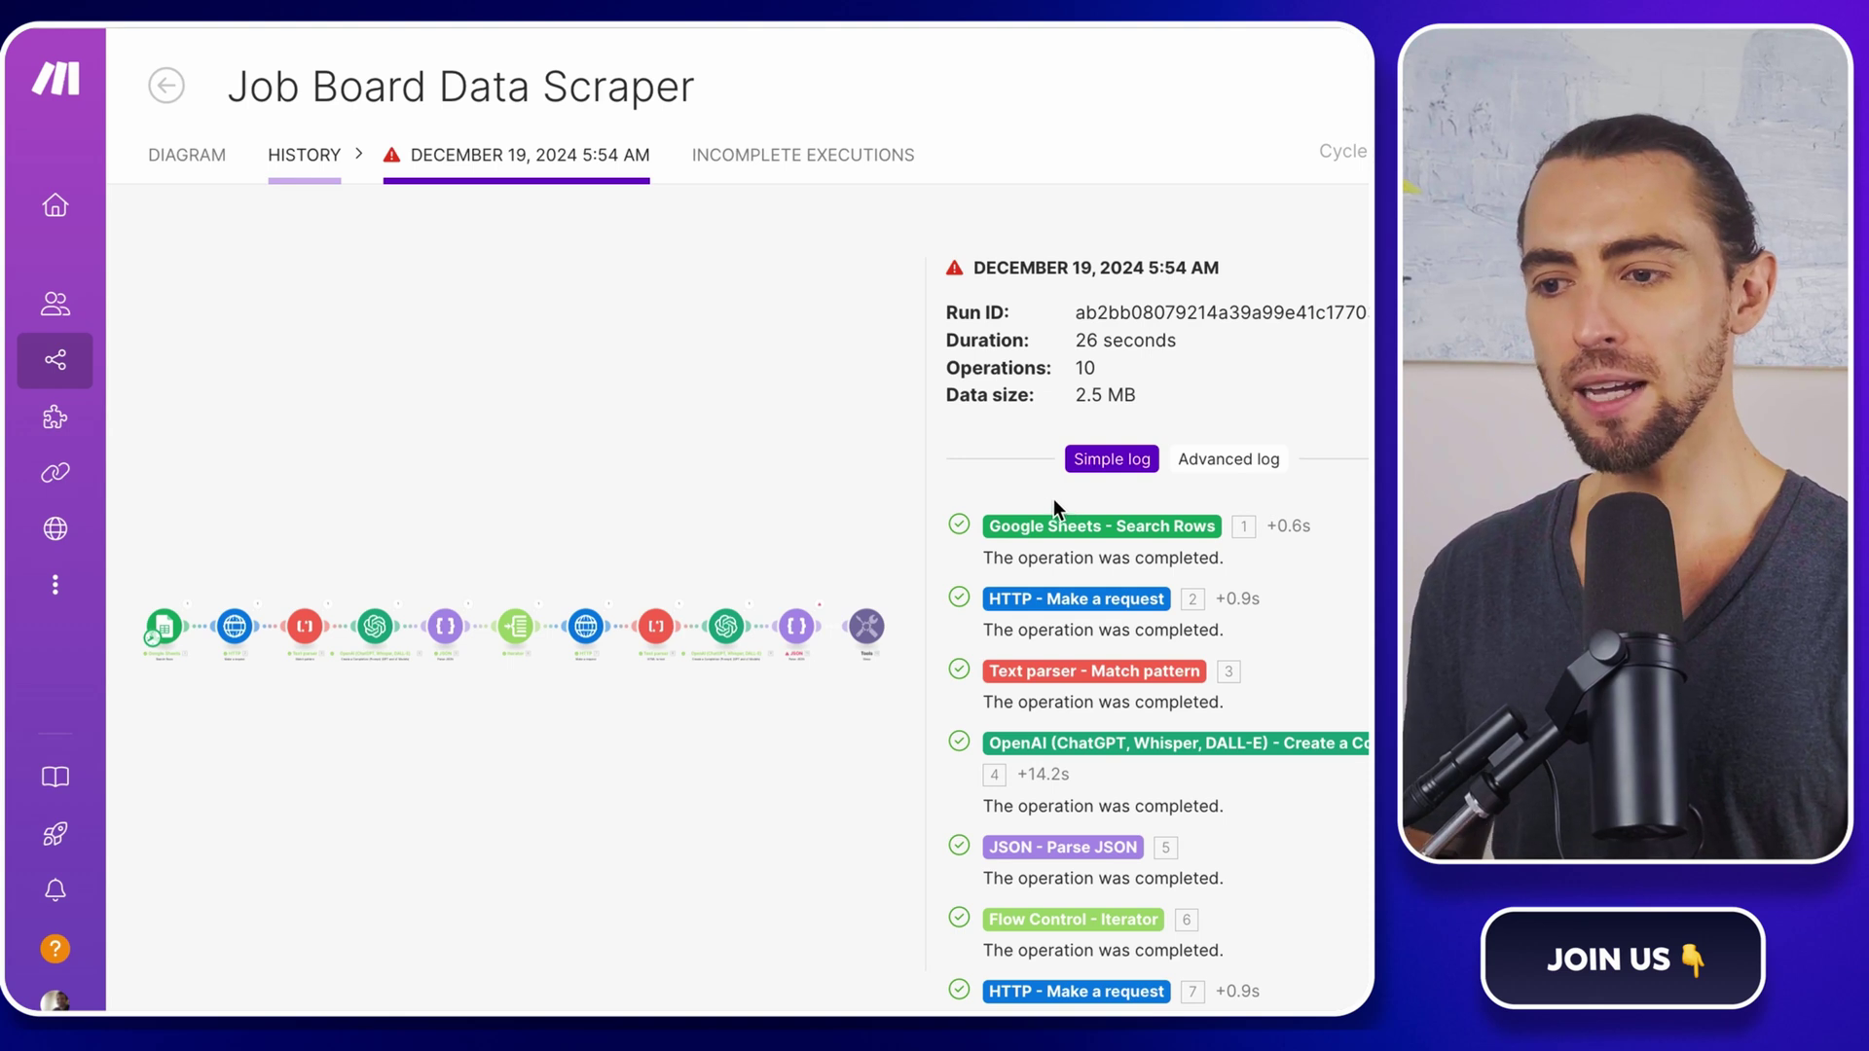
click(188, 154)
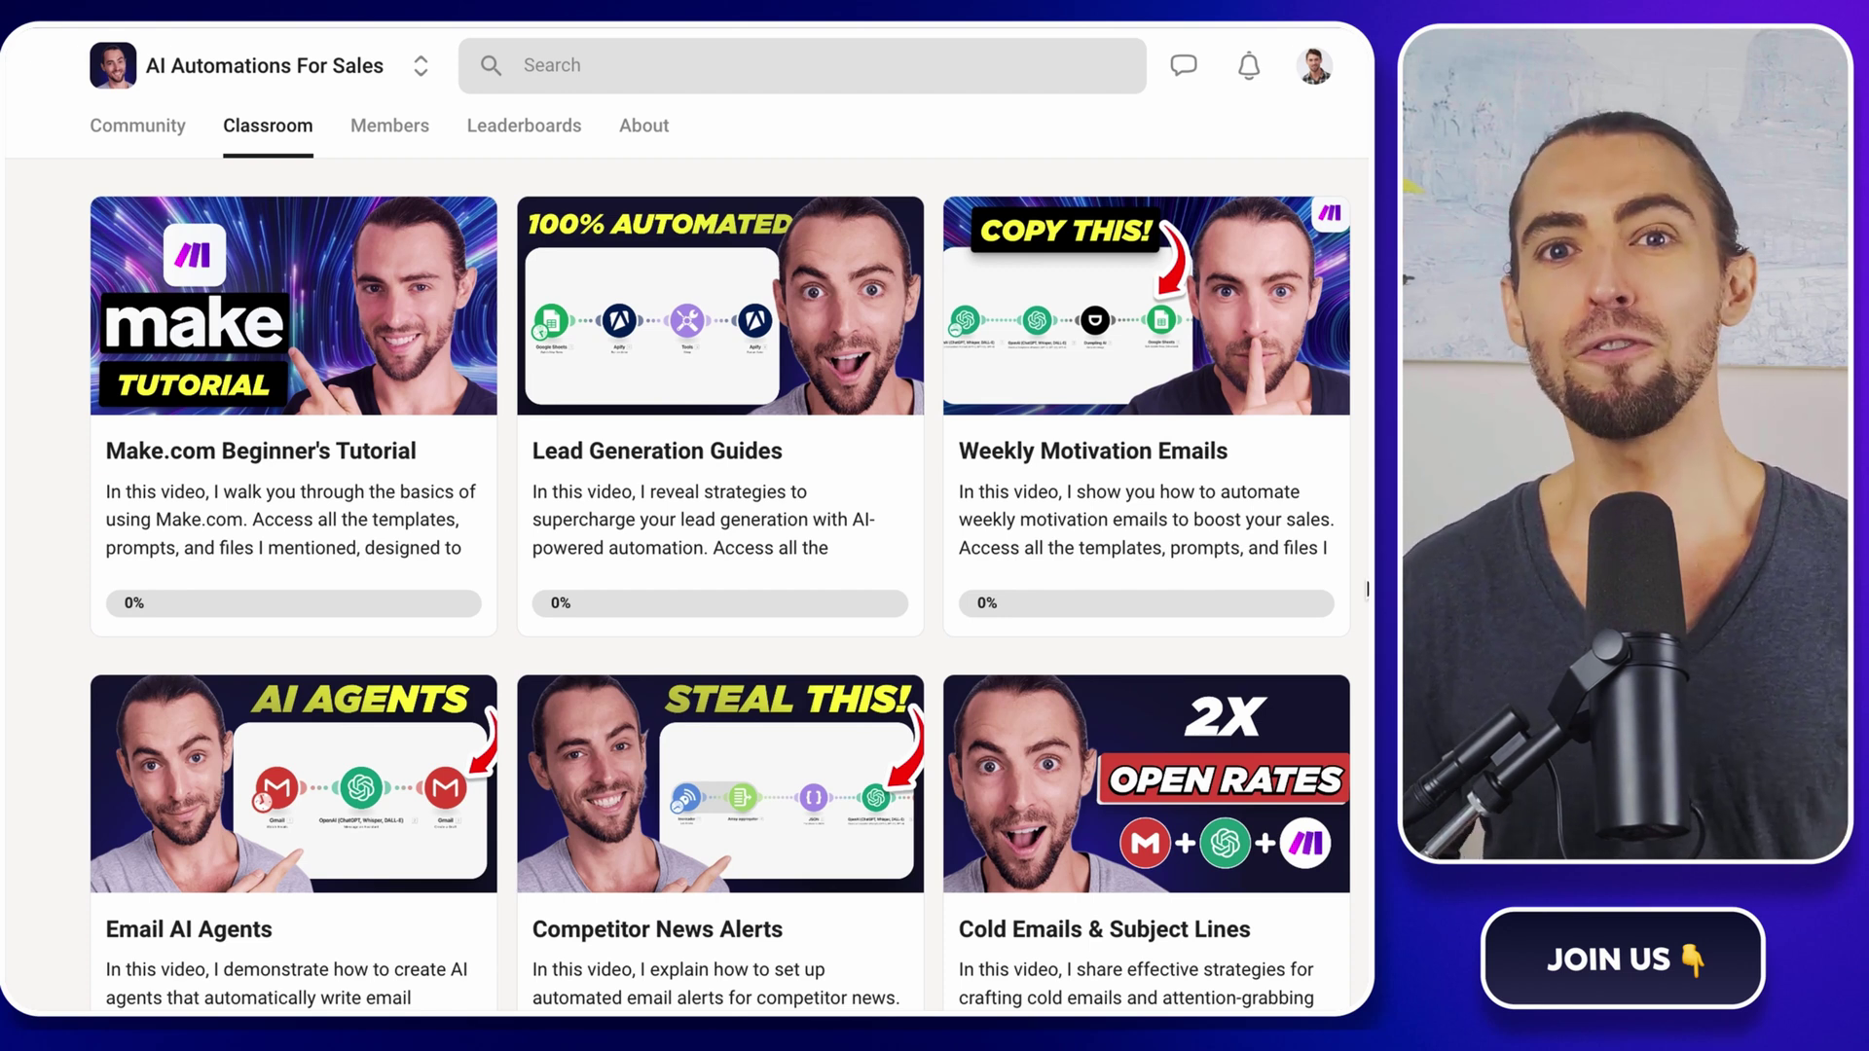
scroll(1368, 589, down, 1)
scroll(1369, 588, down, 3)
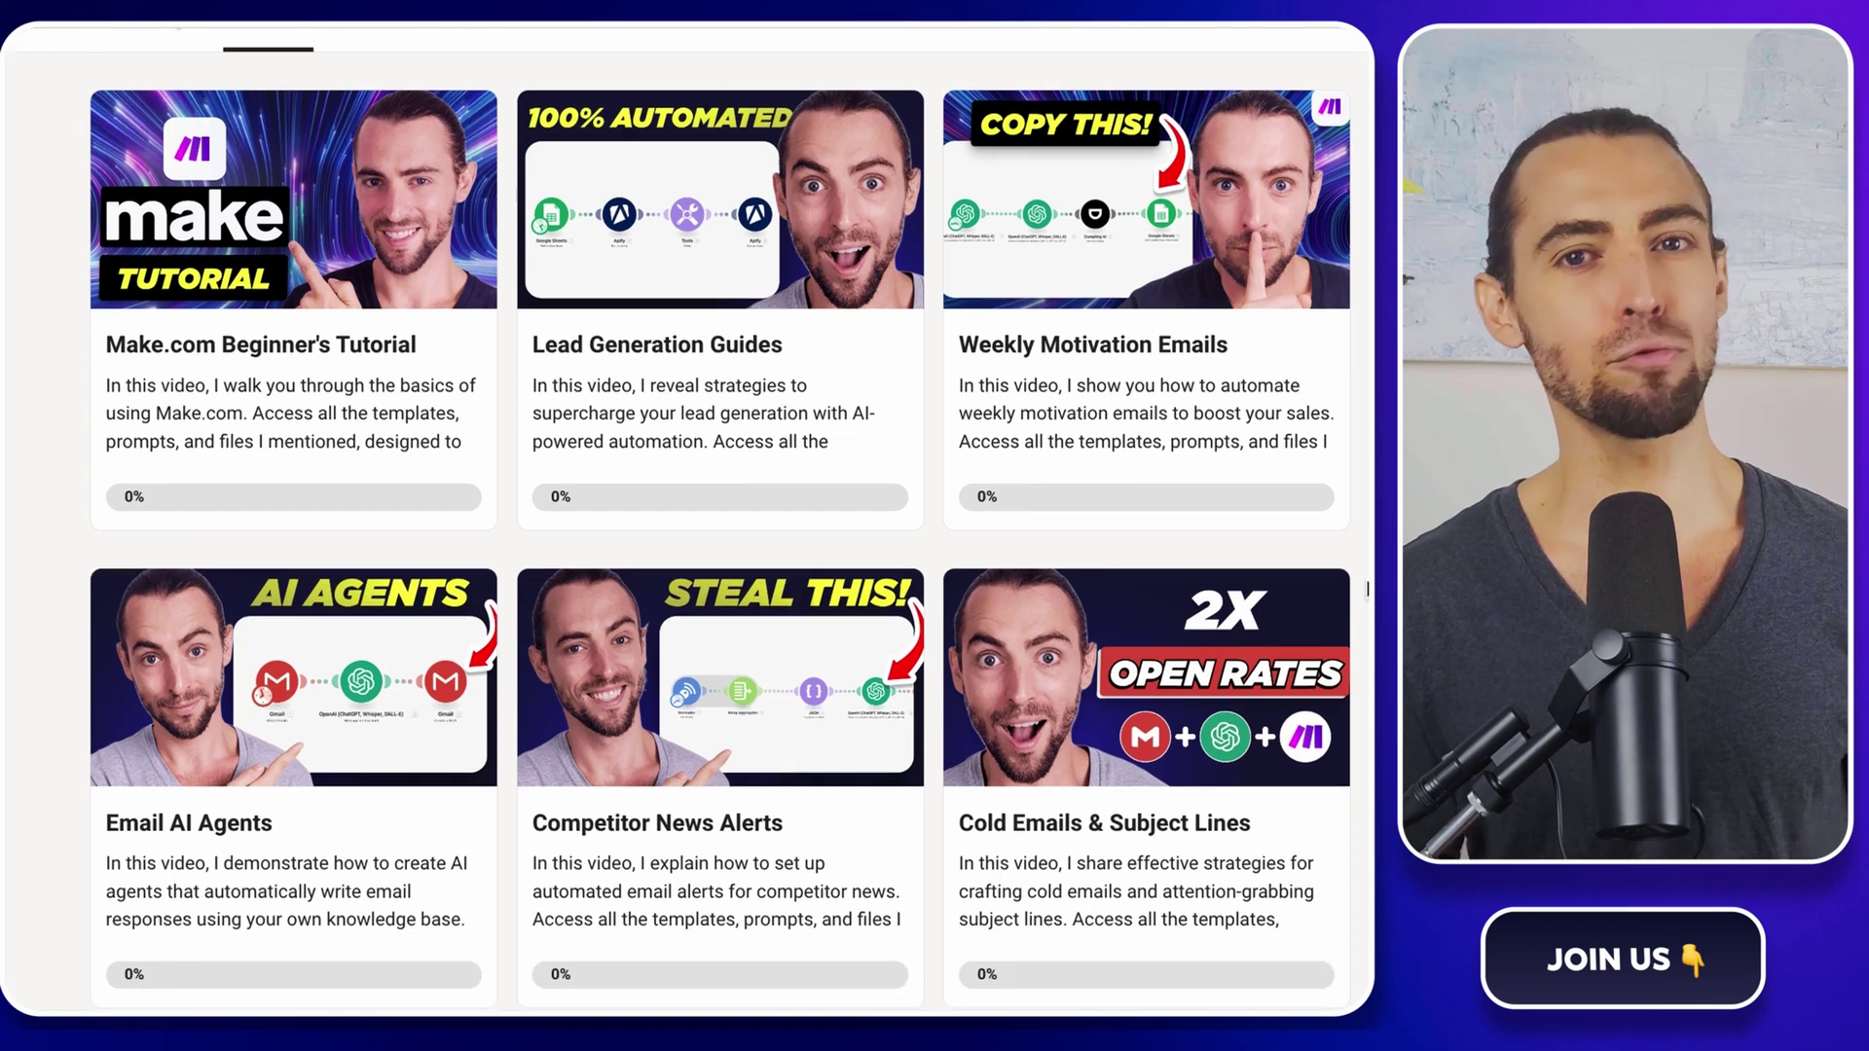
scroll(1369, 589, down, 2)
scroll(1367, 589, down, 2)
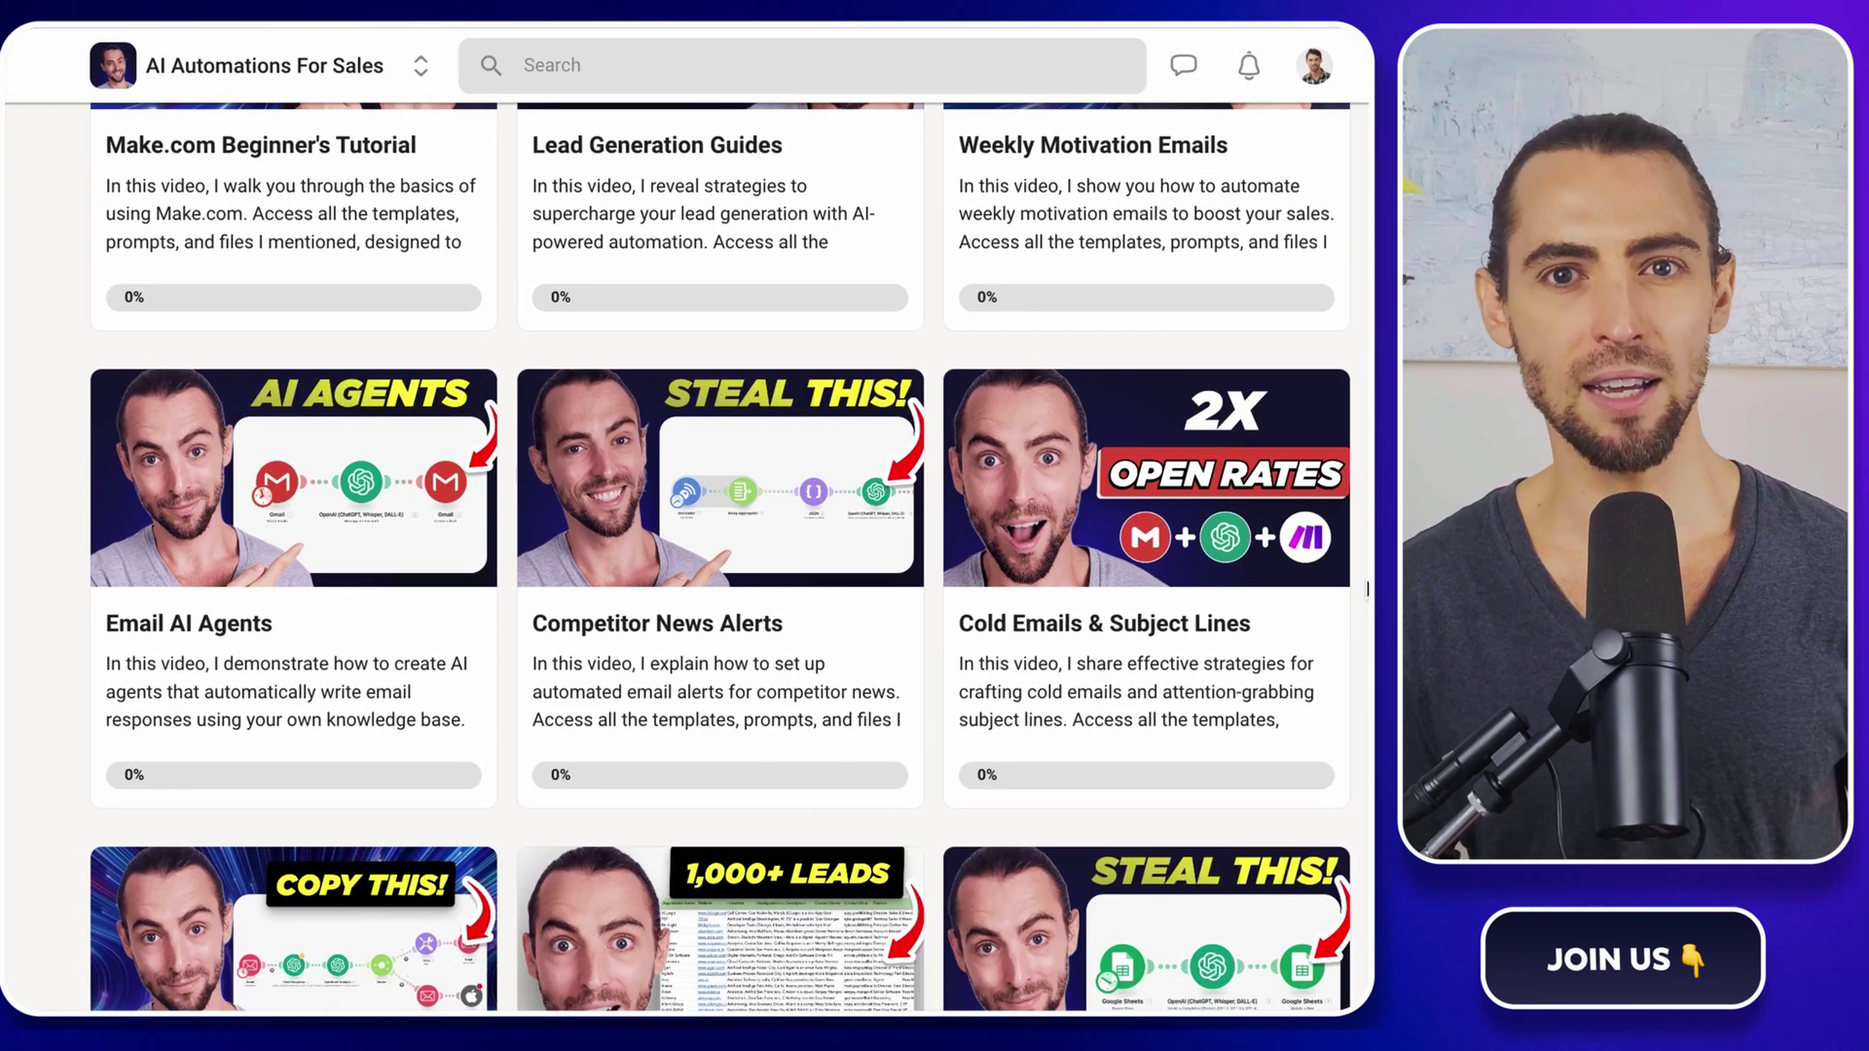
scroll(1367, 589, down, 3)
scroll(1369, 587, down, 2)
scroll(1368, 589, down, 1)
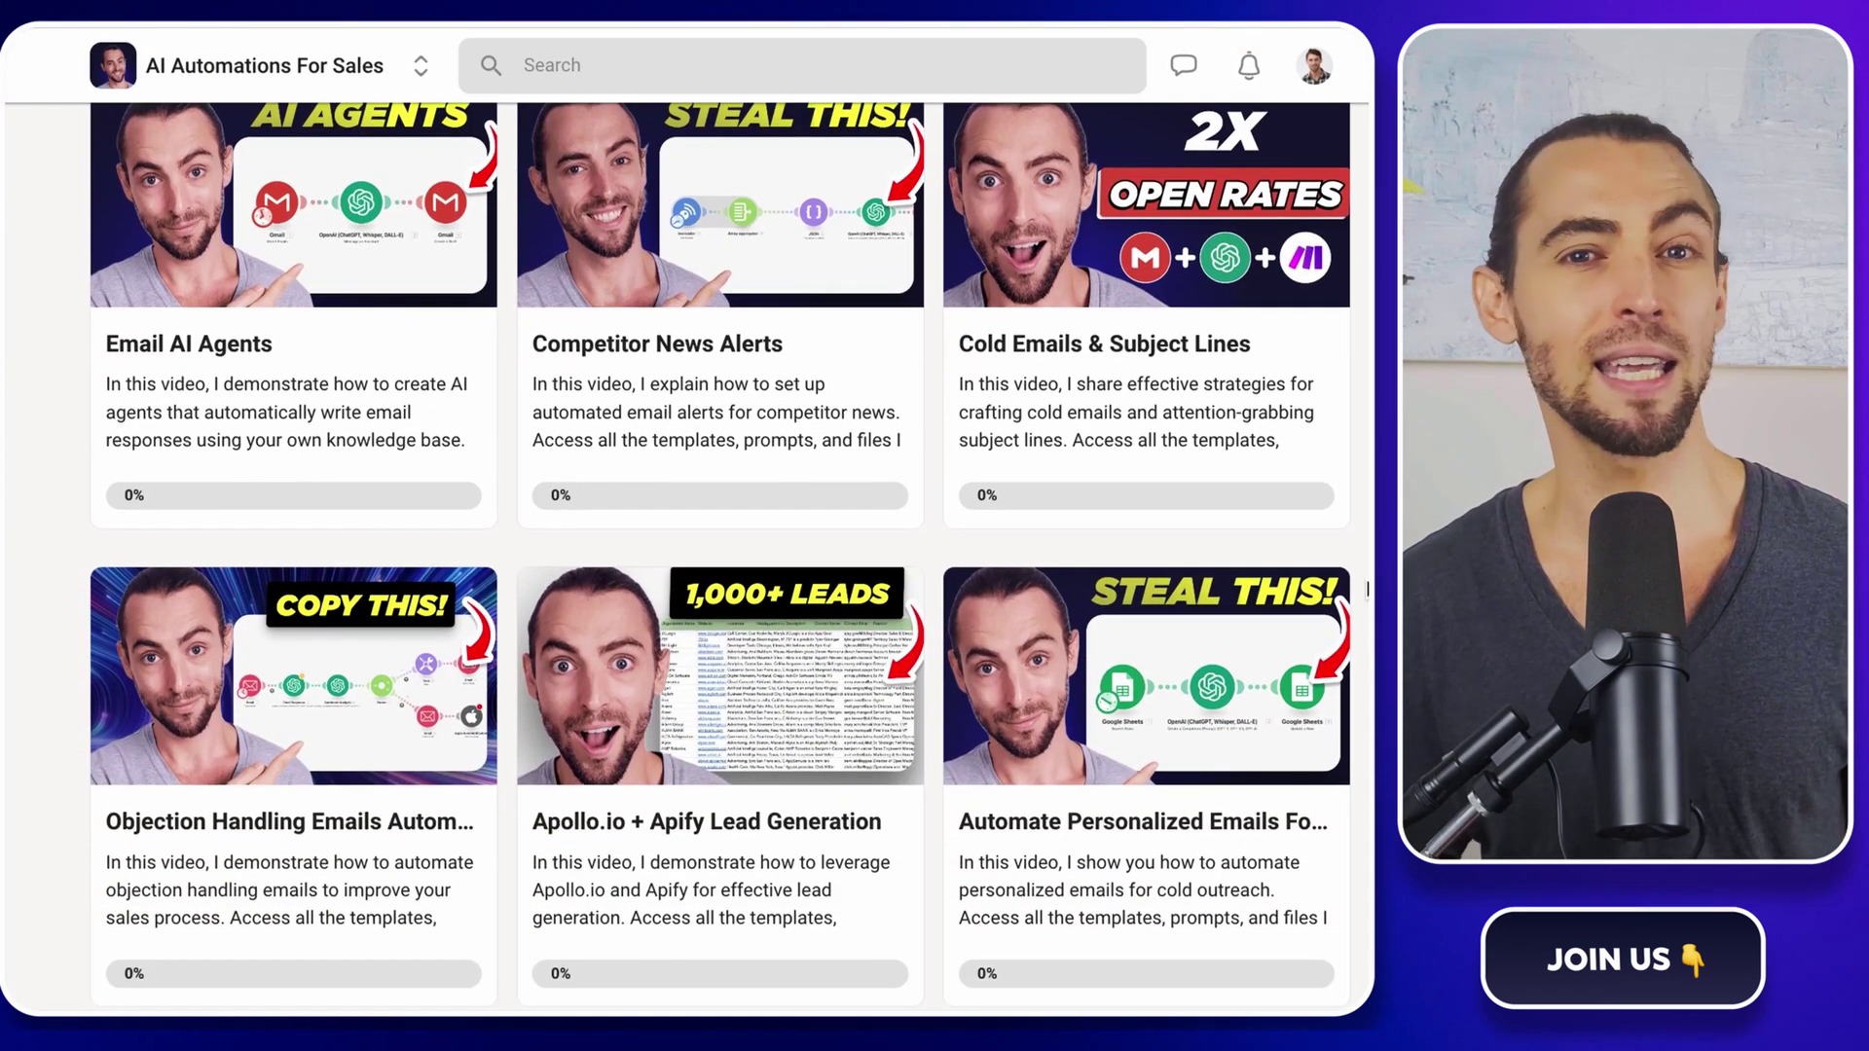
scroll(1368, 588, down, 2)
scroll(1368, 588, down, 2)
scroll(1368, 589, down, 1)
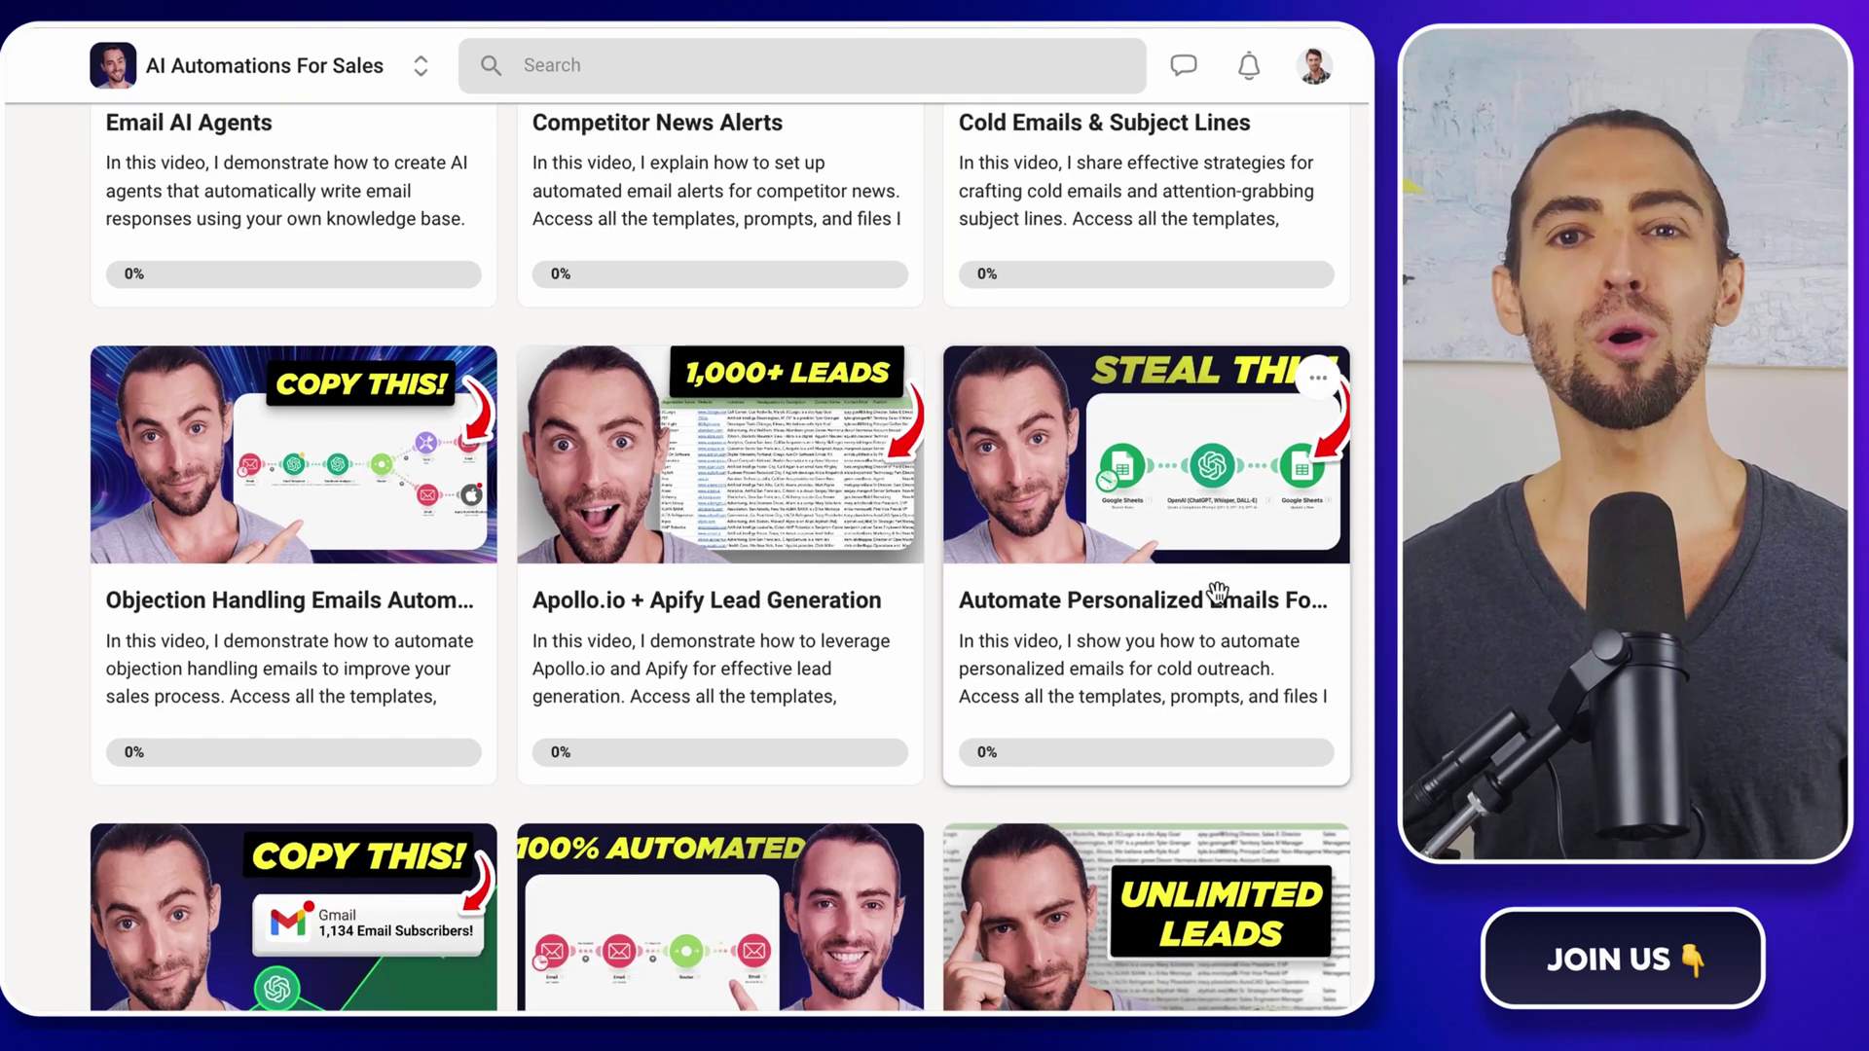
Step: Open the Automate Personalized Emails course card in the Skool classroom
click(1218, 592)
scroll(1203, 602, down, 2)
scroll(1203, 602, down, 2)
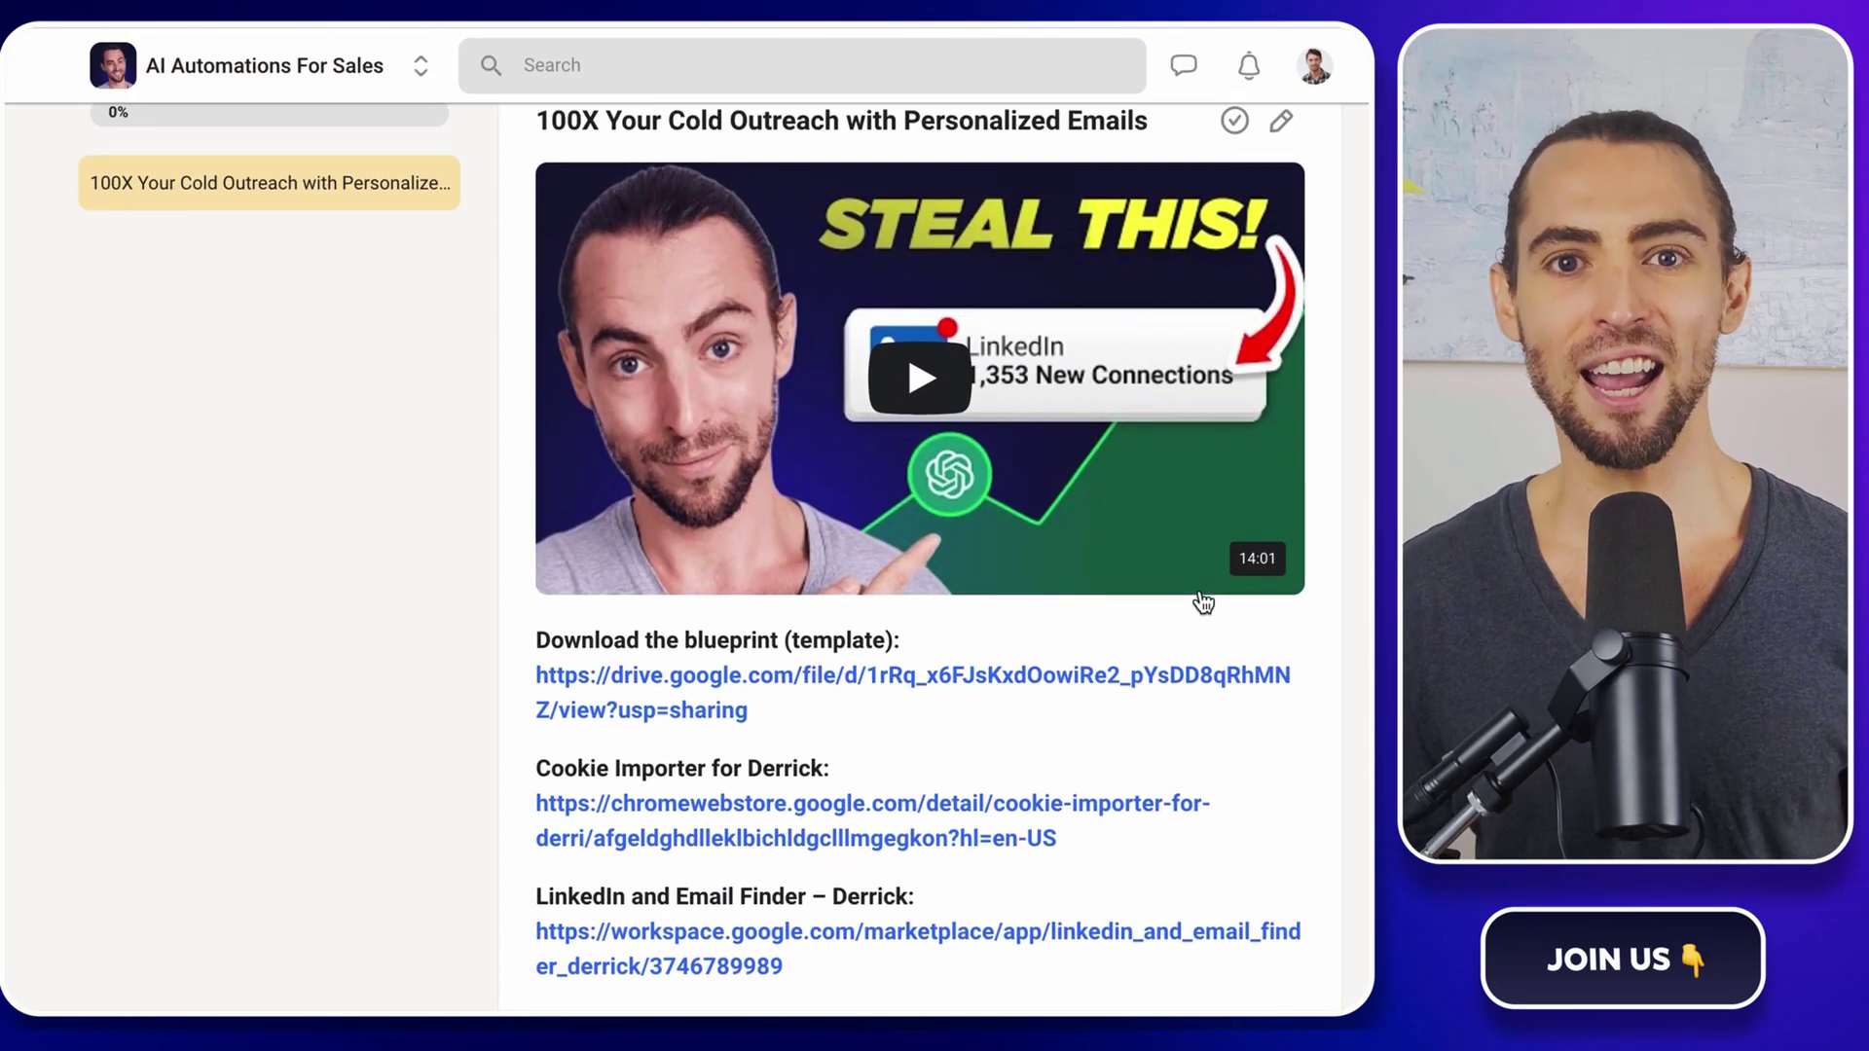
scroll(1203, 603, down, 1)
scroll(1204, 602, down, 1)
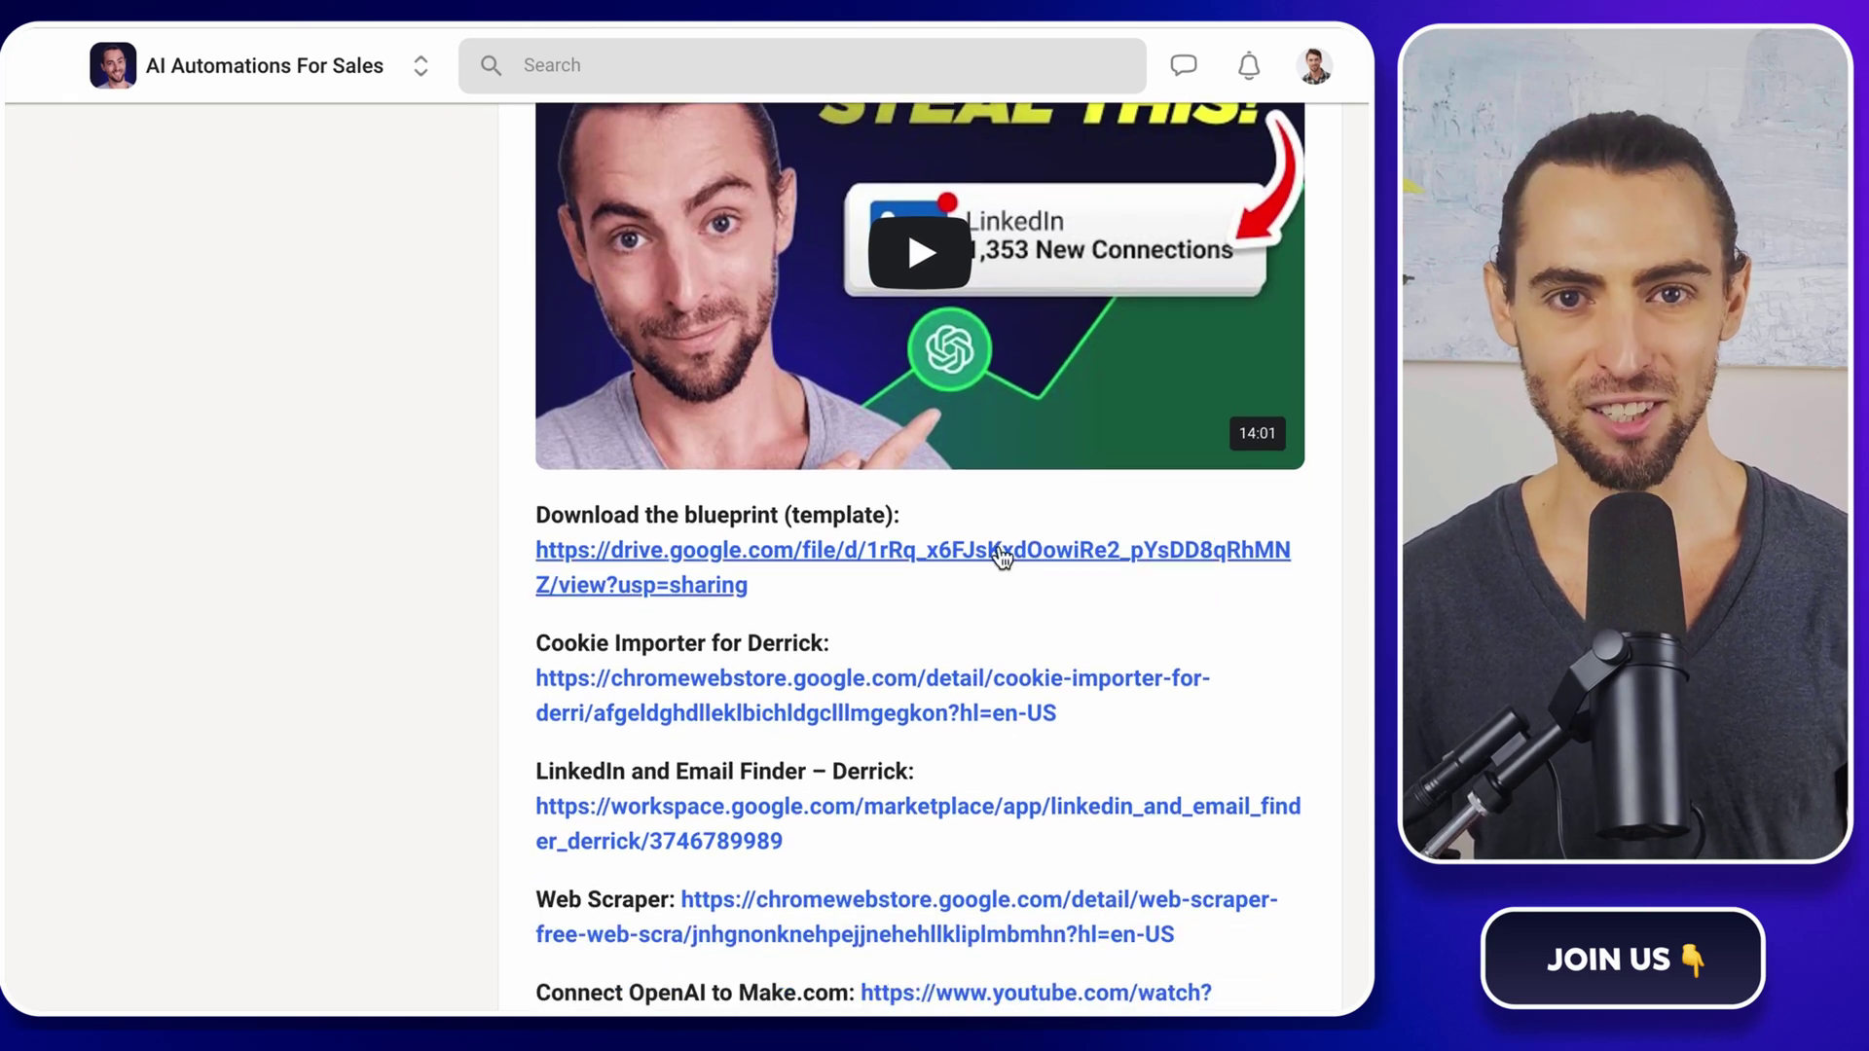